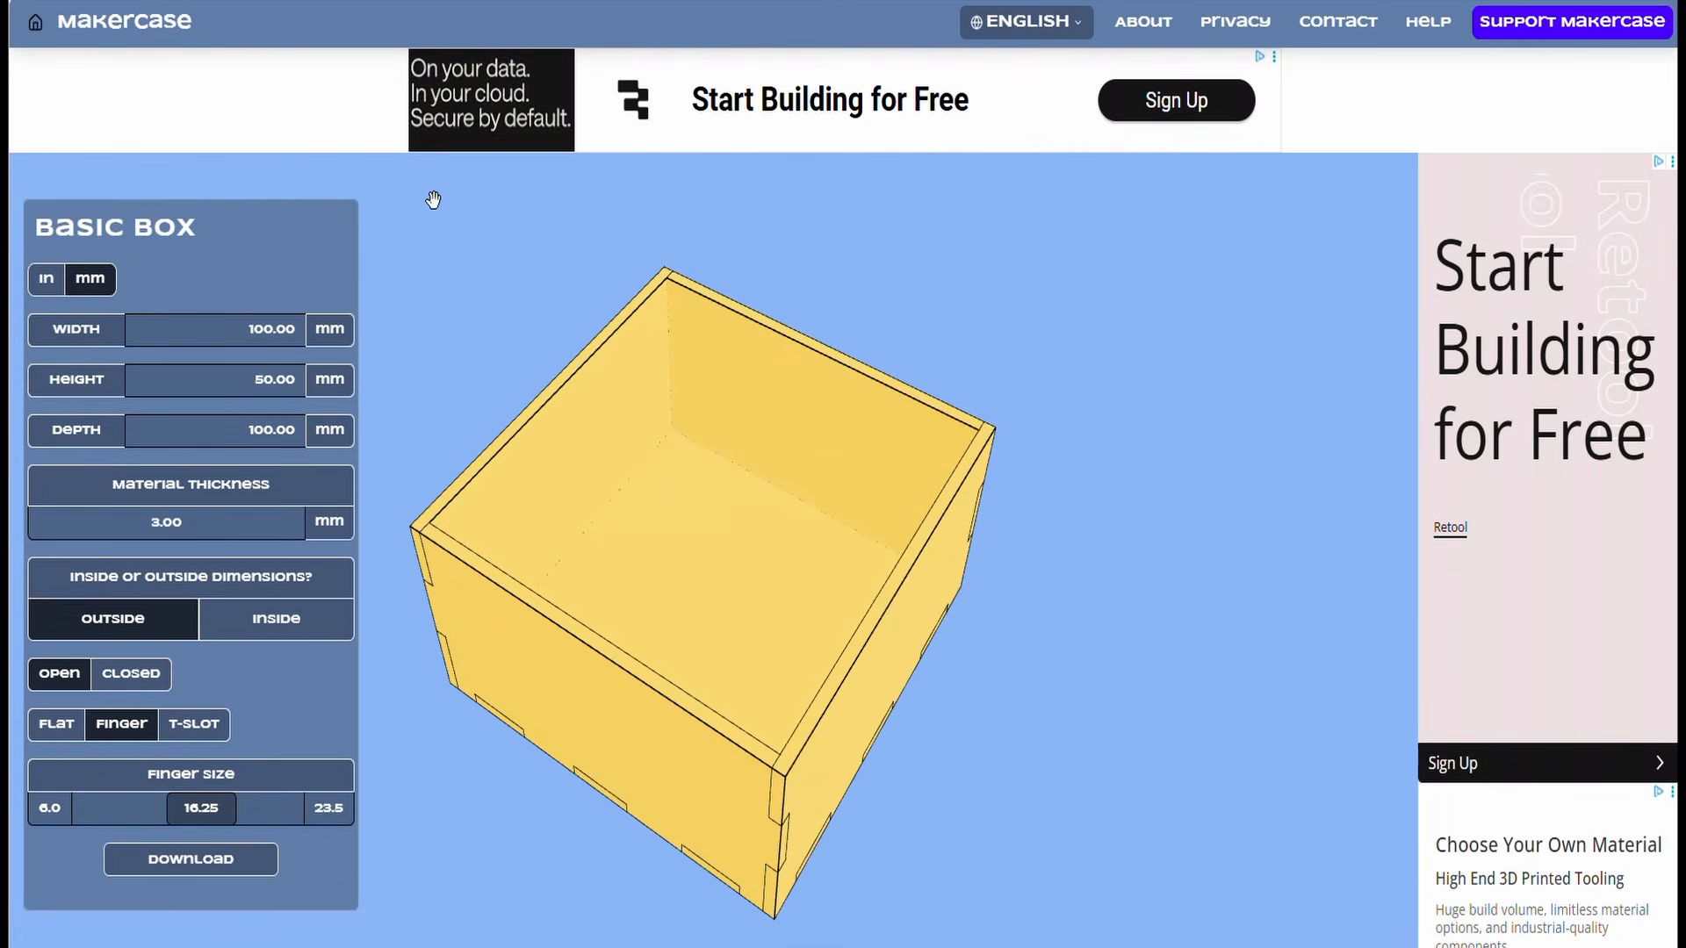
# - Set the box's width, height and depth to 85 mm each
pyautogui.moveTo(478, 232); pyautogui.dragTo(481, 263)
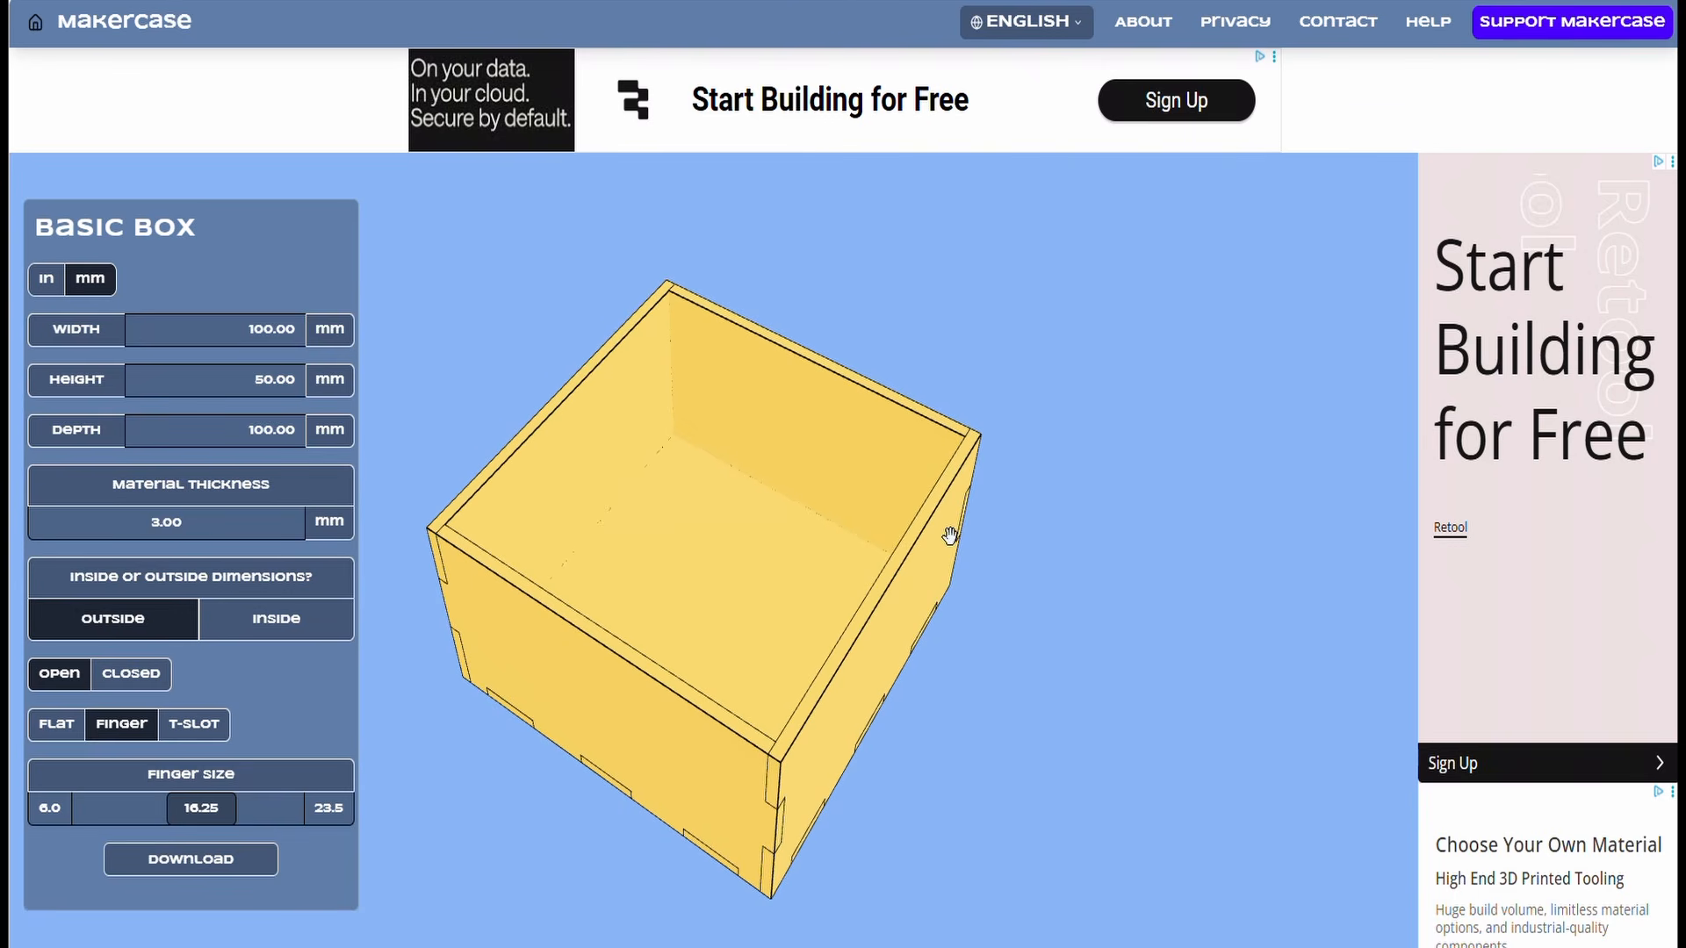
pyautogui.moveTo(1004, 640); pyautogui.dragTo(1014, 567)
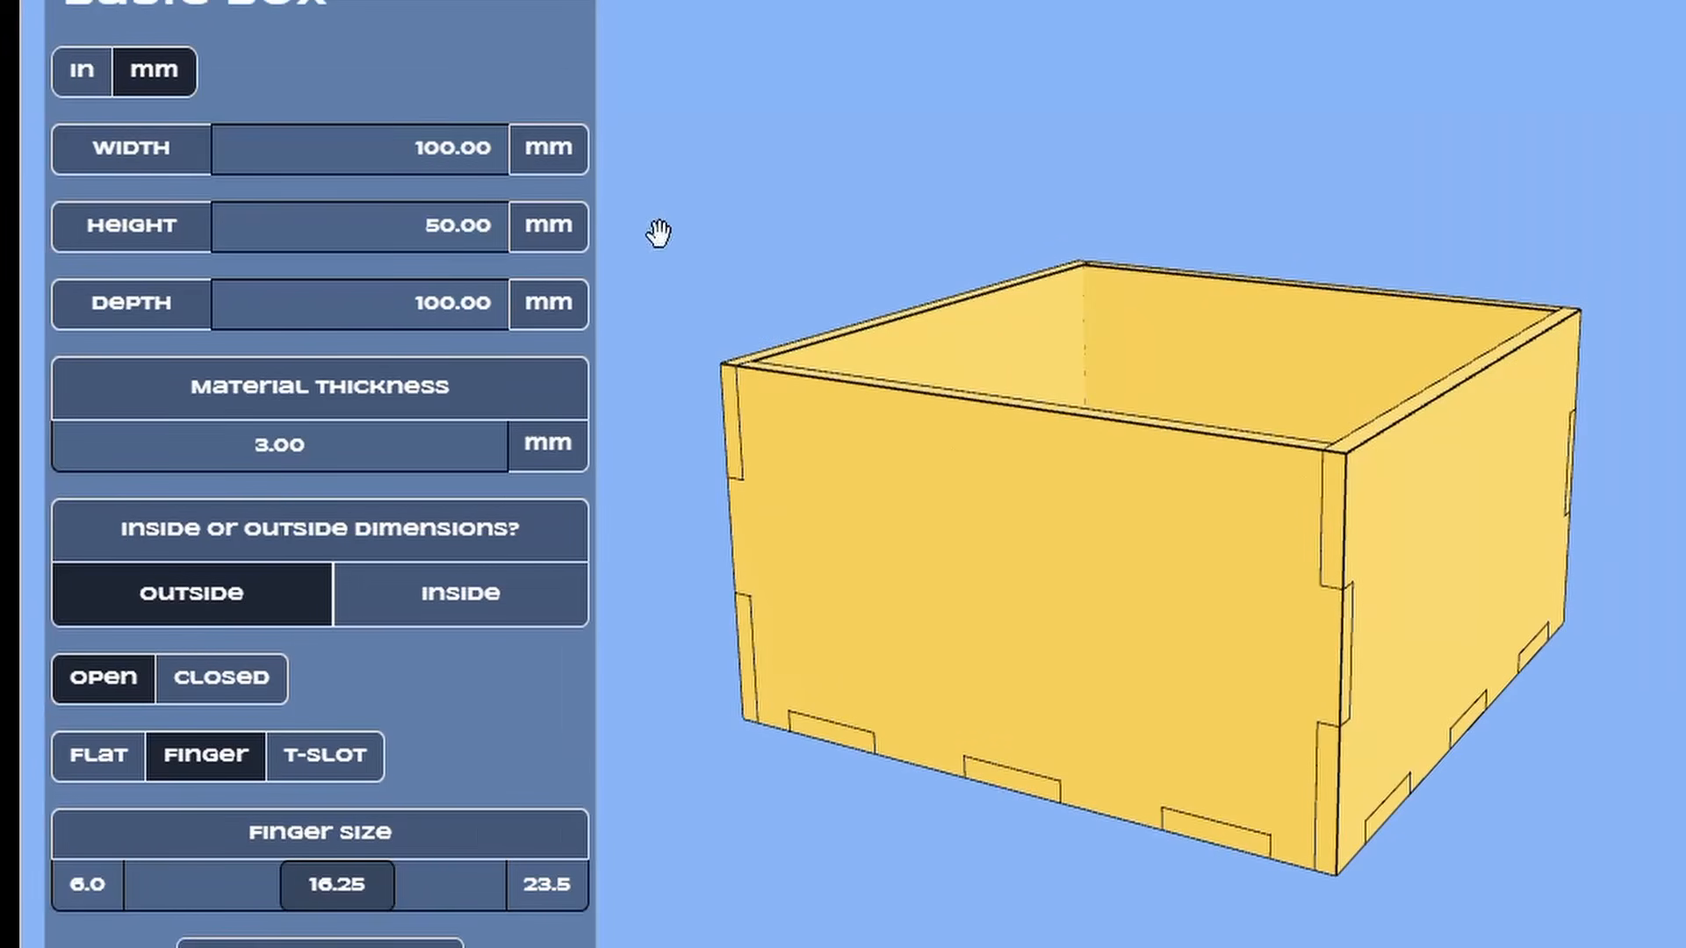
pyautogui.doubleClick(305, 333)
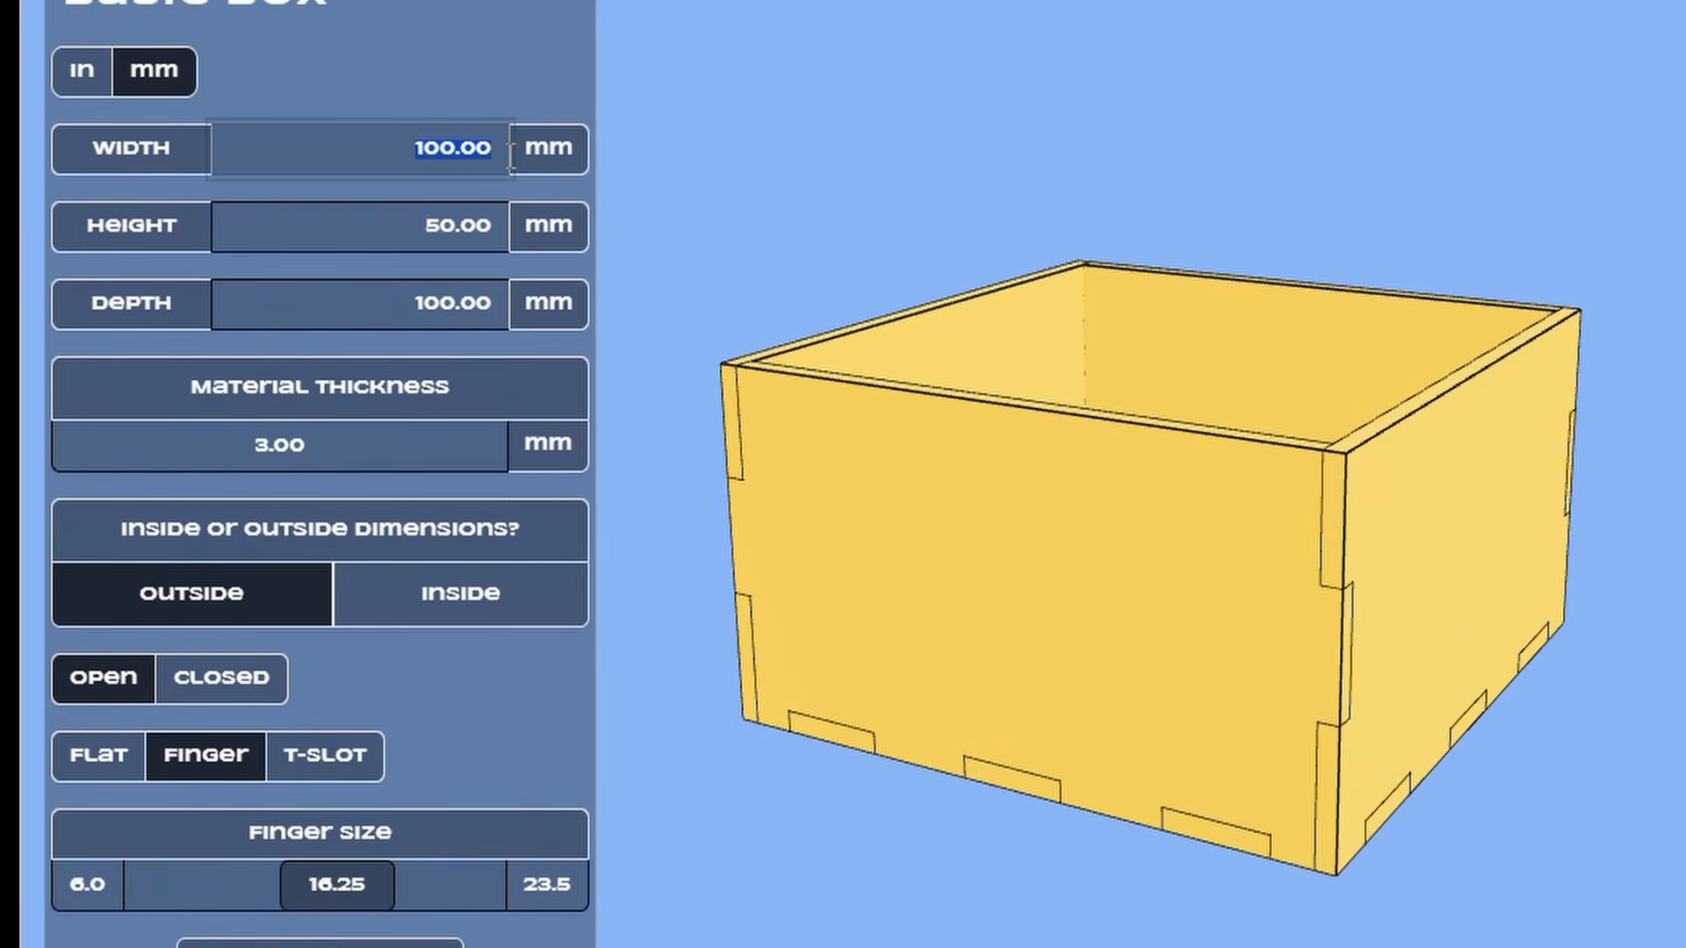
pyautogui.write('85')
pyautogui.press('Tab')
pyautogui.write('875')
pyautogui.press('BackSpace')
pyautogui.press('BackSpace')
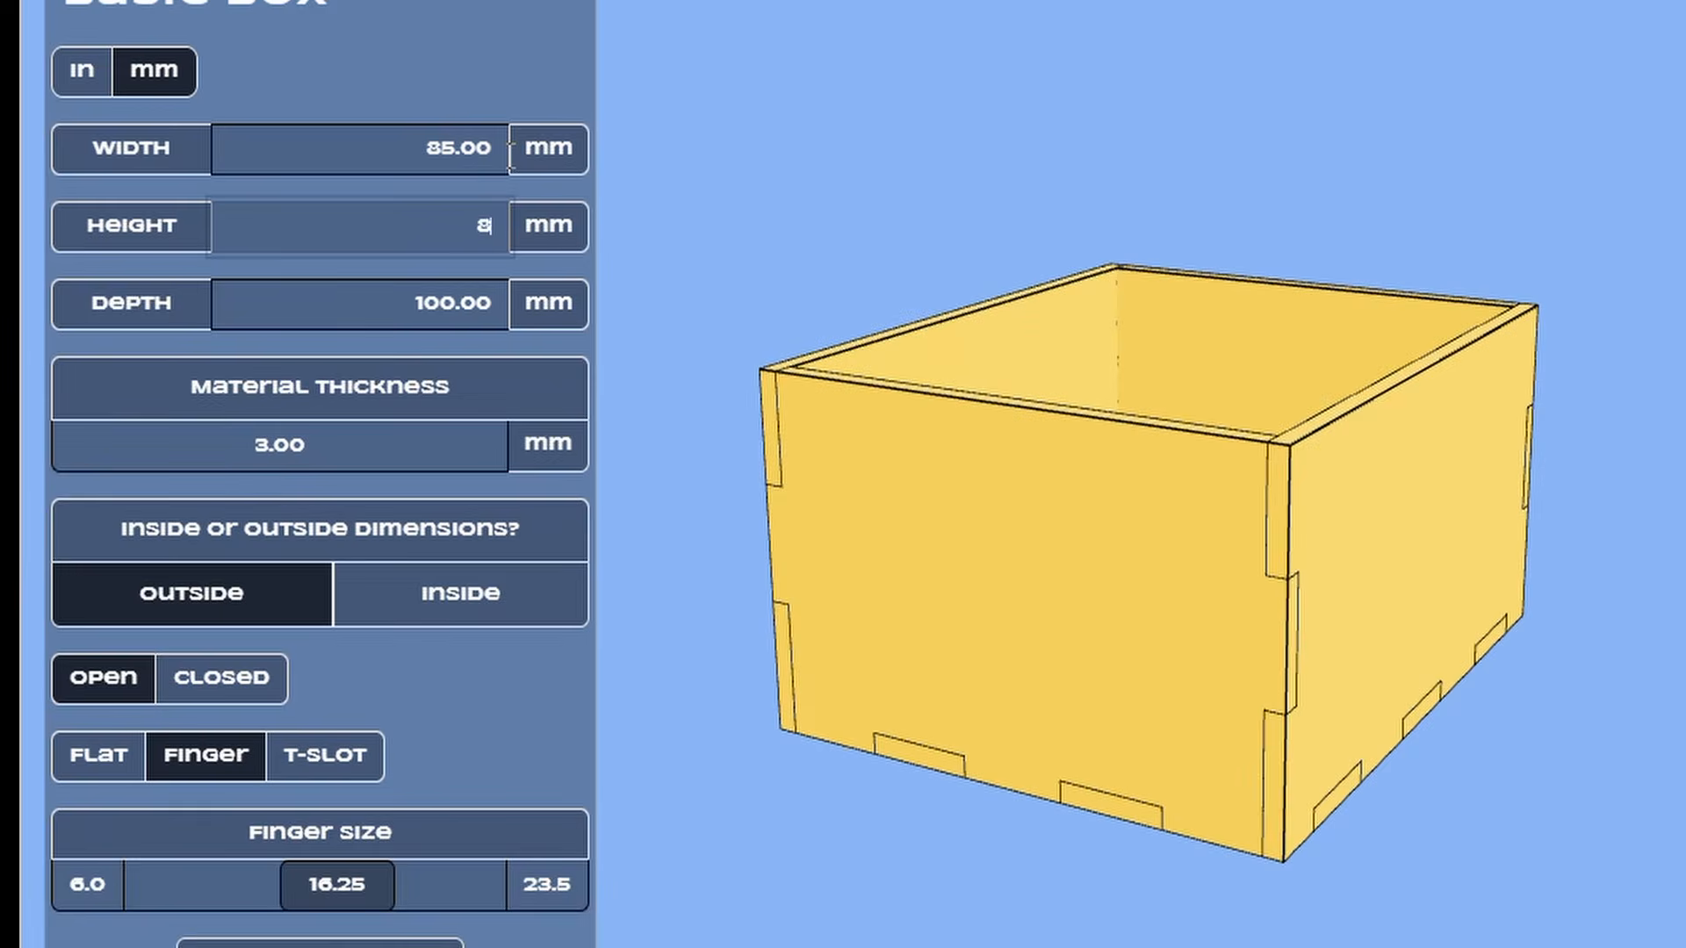
pyautogui.write('5')
pyautogui.press('Tab')
pyautogui.write('875')
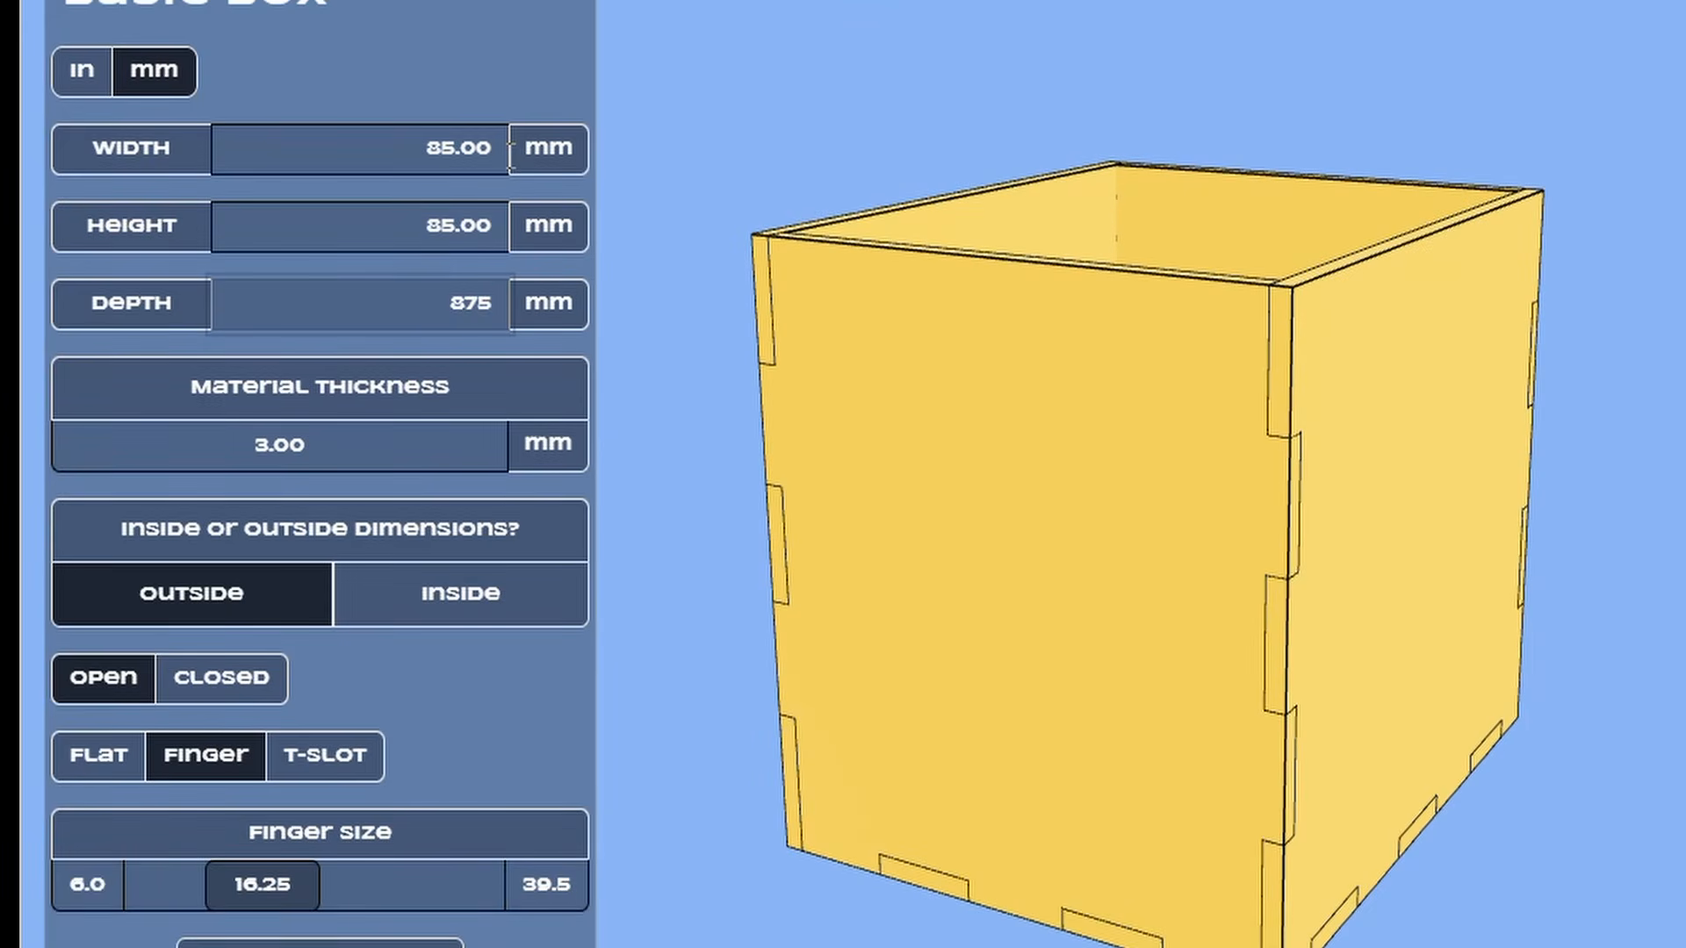
pyautogui.press('BackSpace')
pyautogui.press('BackSpace')
pyautogui.write('5')
pyautogui.press('Tab')
# - Set a custom material thickness of 5.5 mm for the box
pyautogui.moveTo(1124, 410); pyautogui.dragTo(1170, 595)
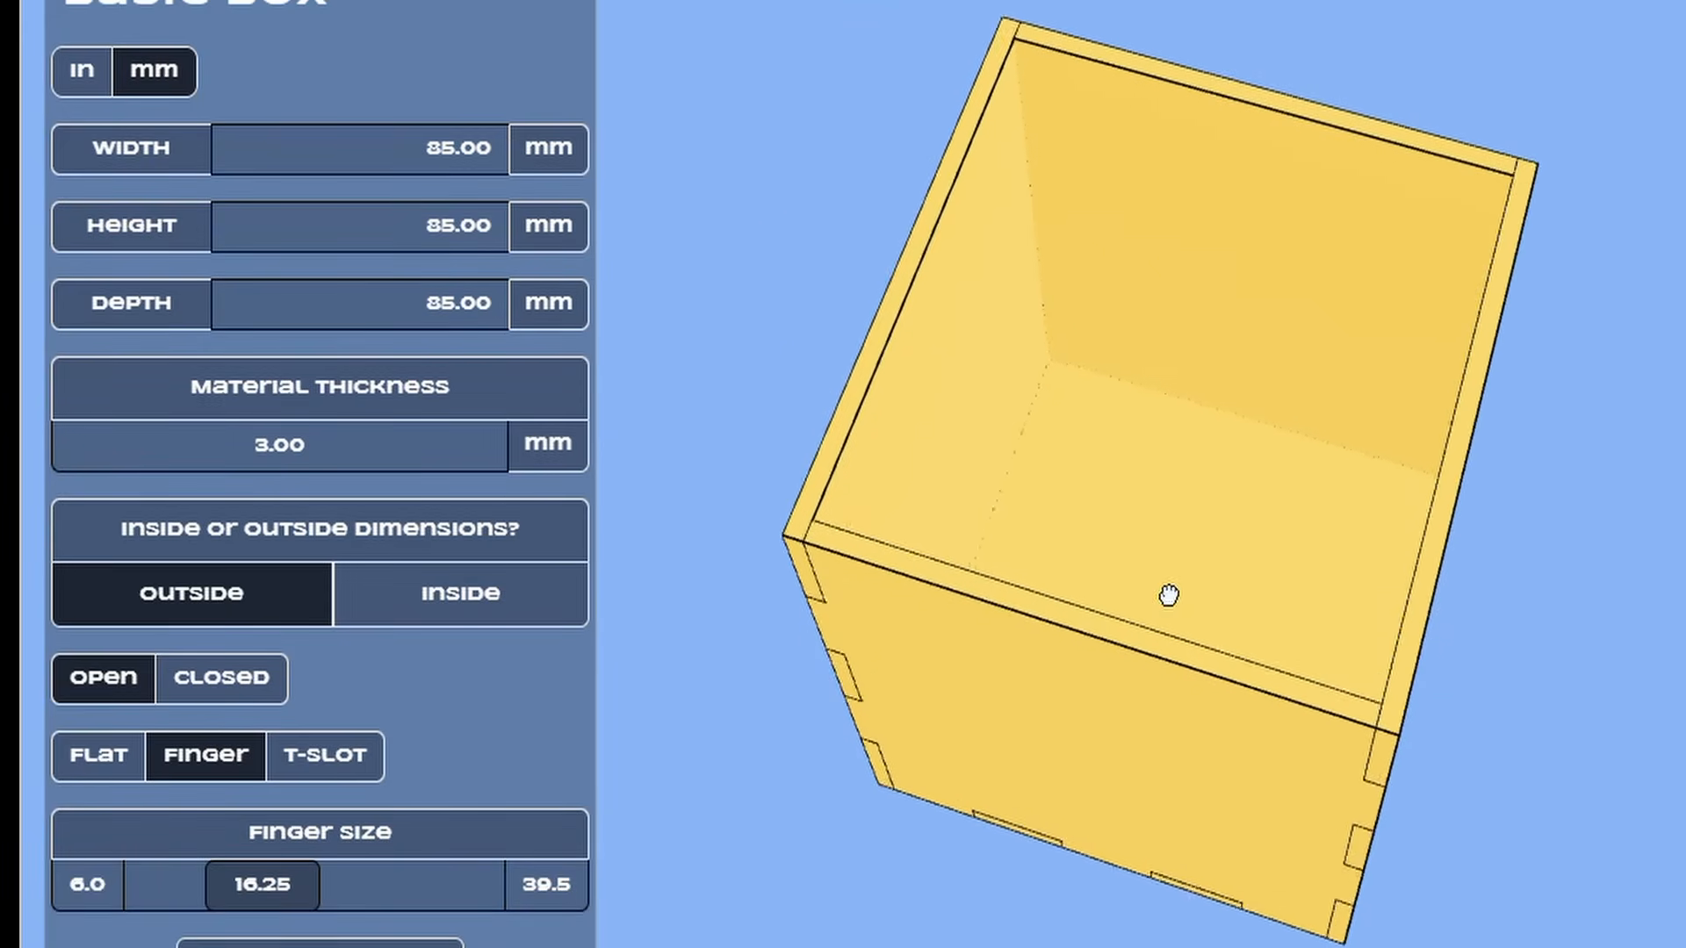
pyautogui.click(437, 457)
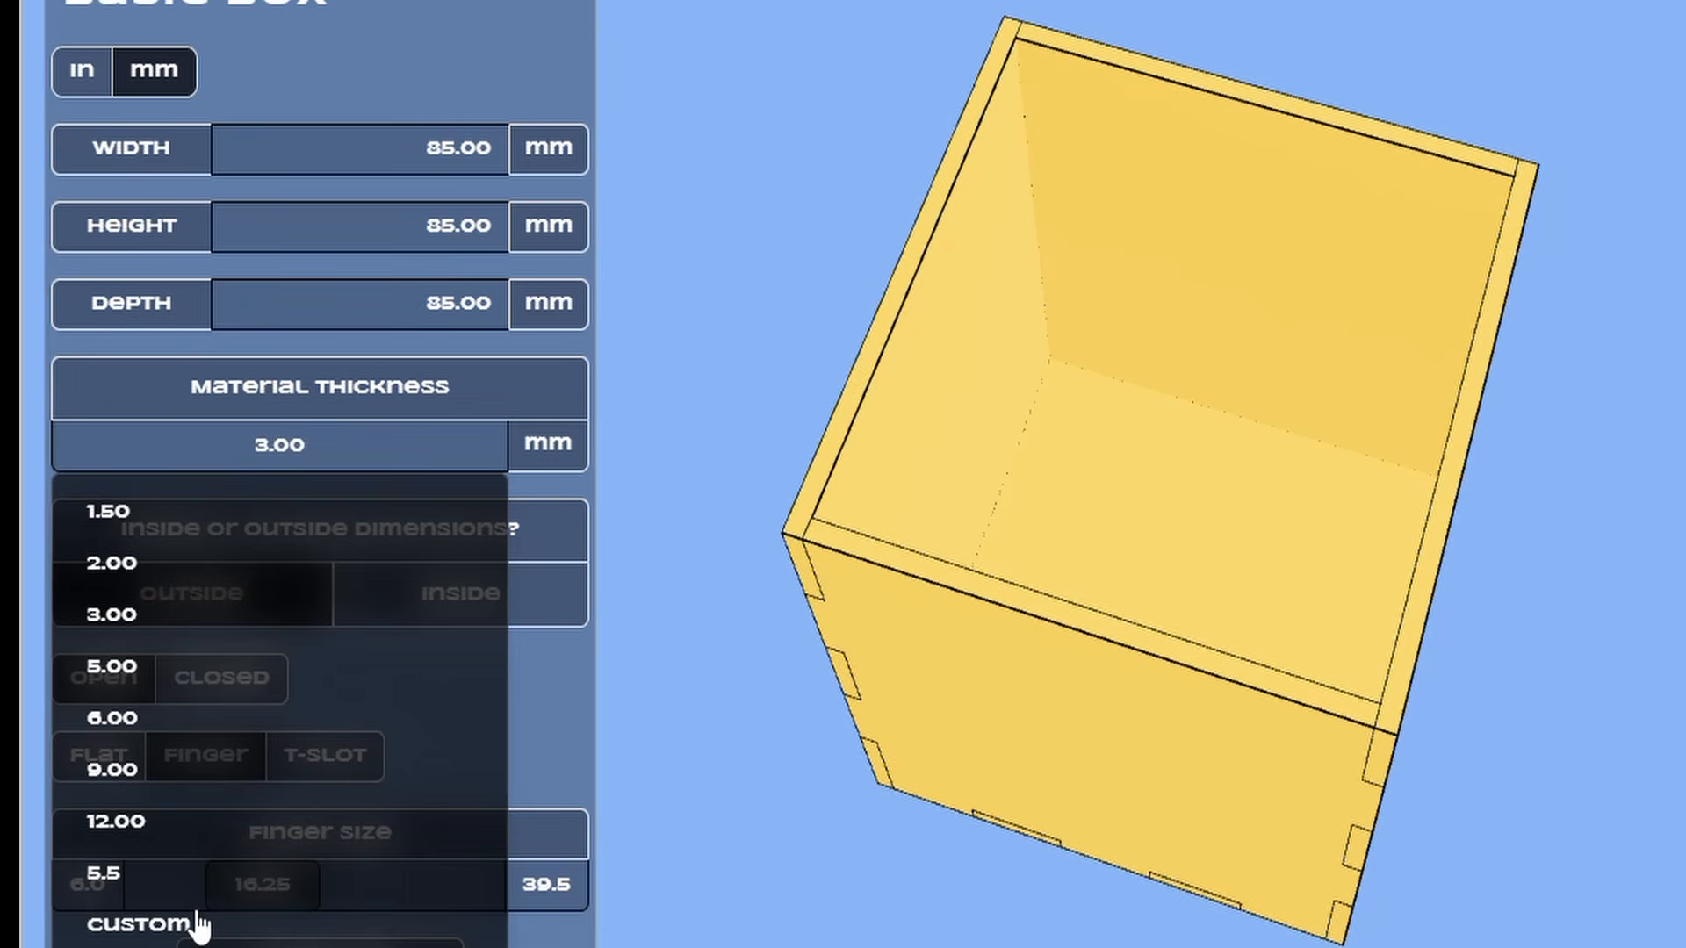
pyautogui.click(286, 634)
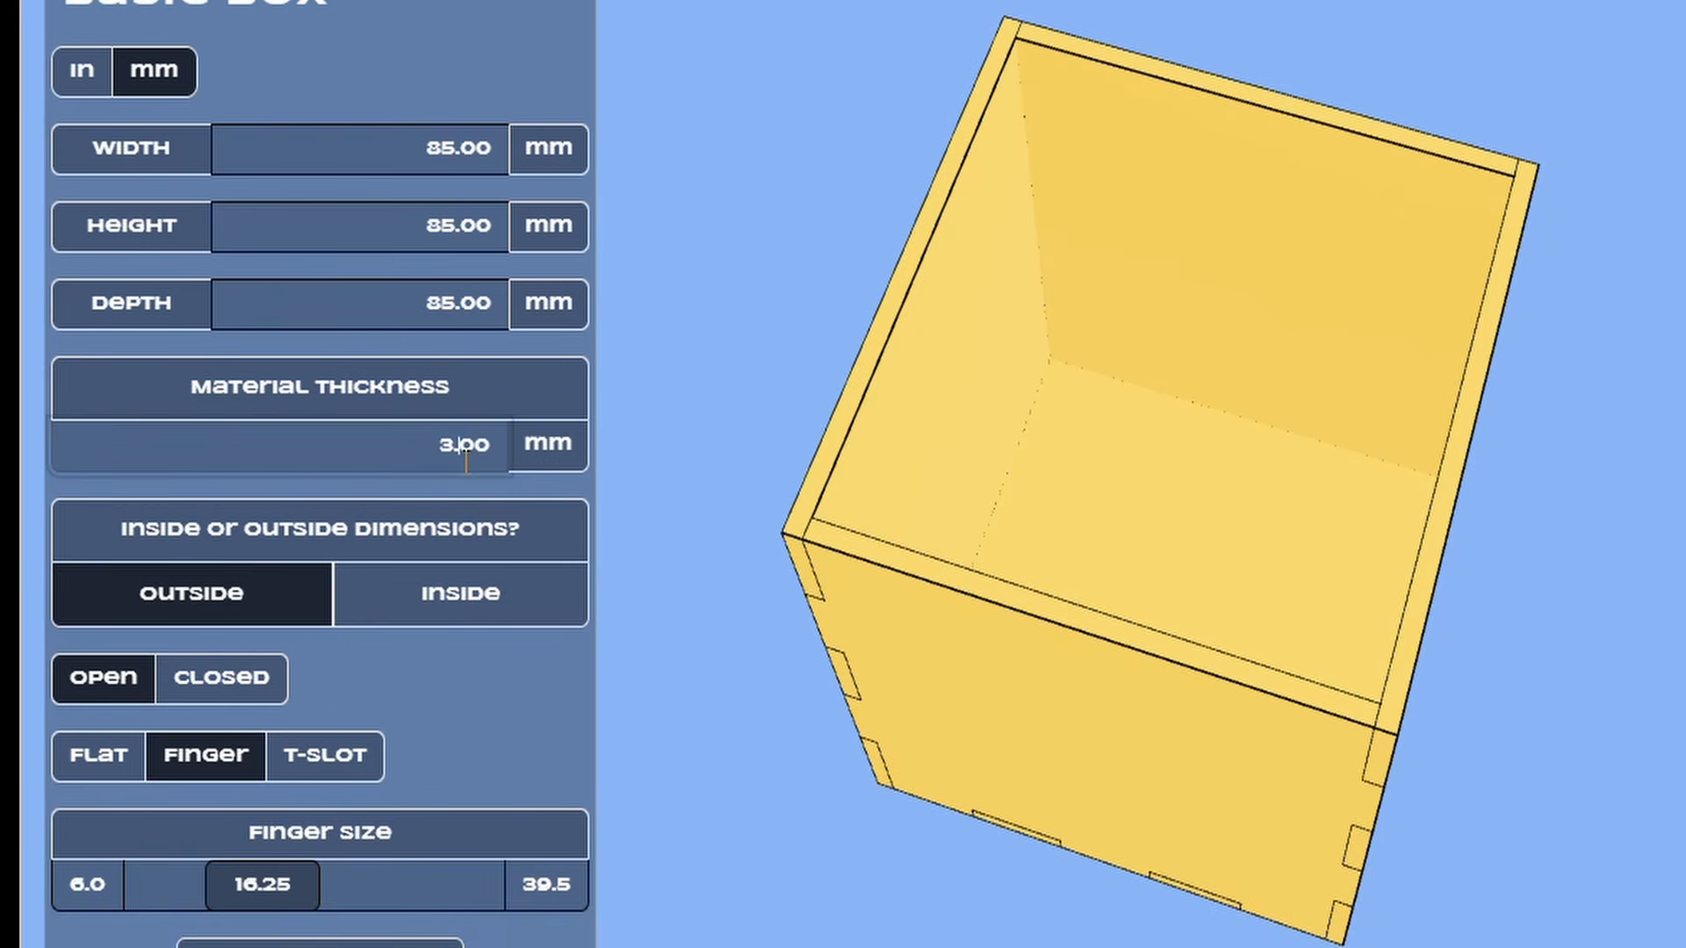
pyautogui.press('BackSpace')
pyautogui.press('BackSpace')
pyautogui.write('5.5')
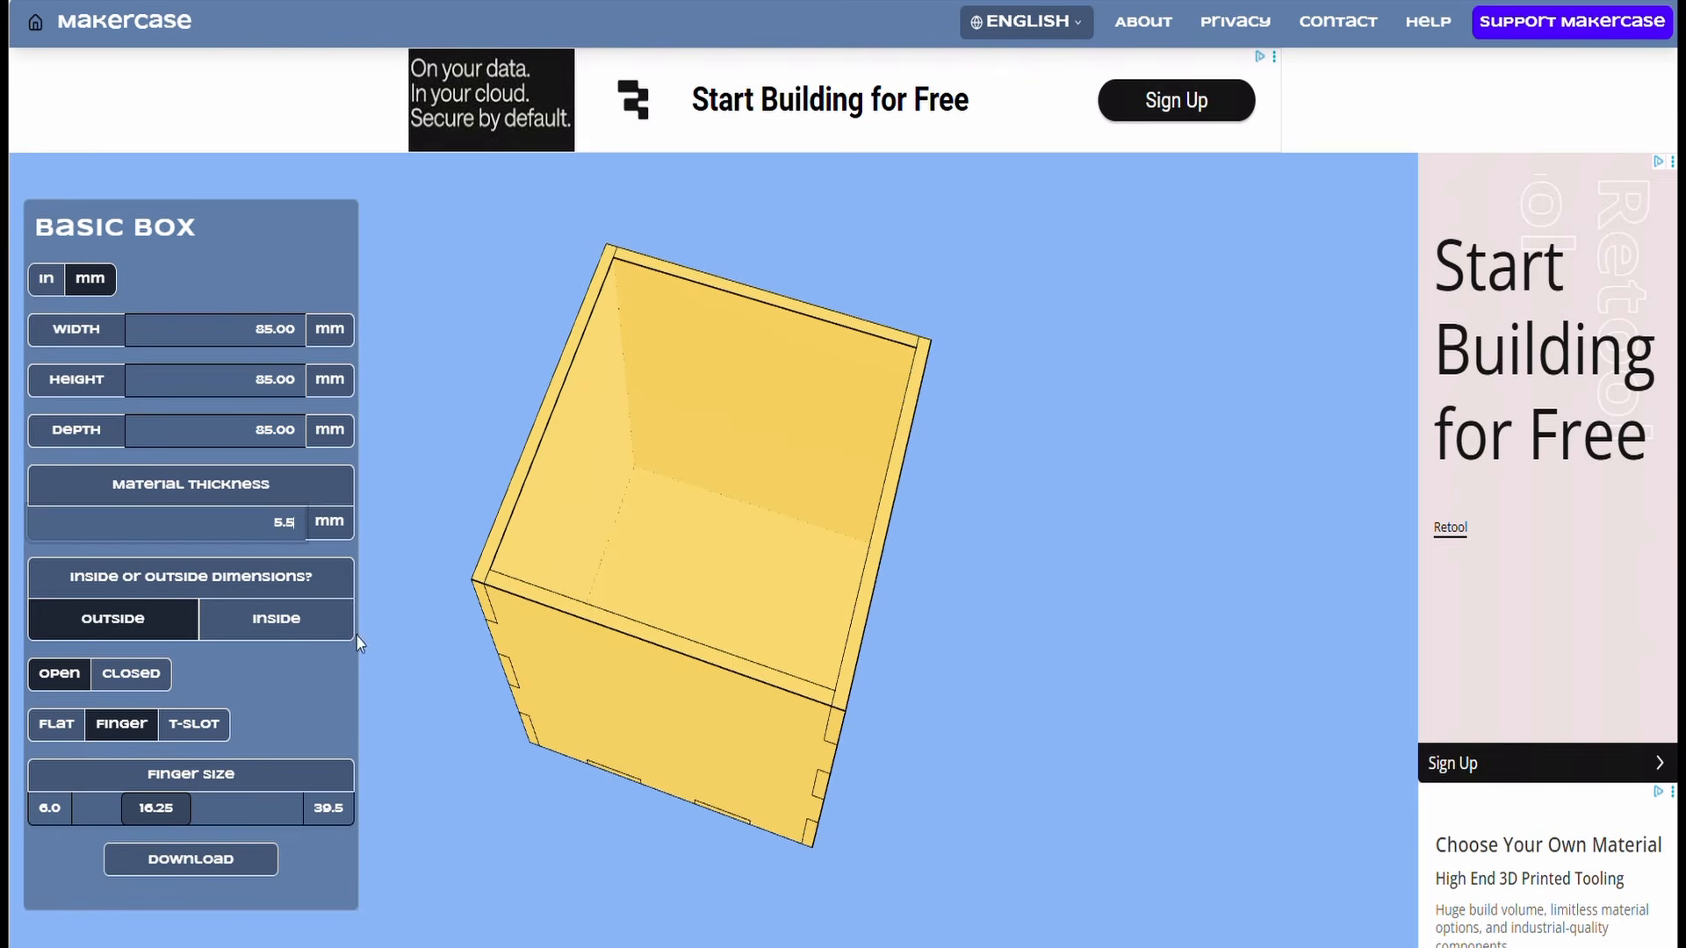
# - Try inside dimensions and a closed top on the box, and return to outside dimensions and an open top
pyautogui.click(279, 620)
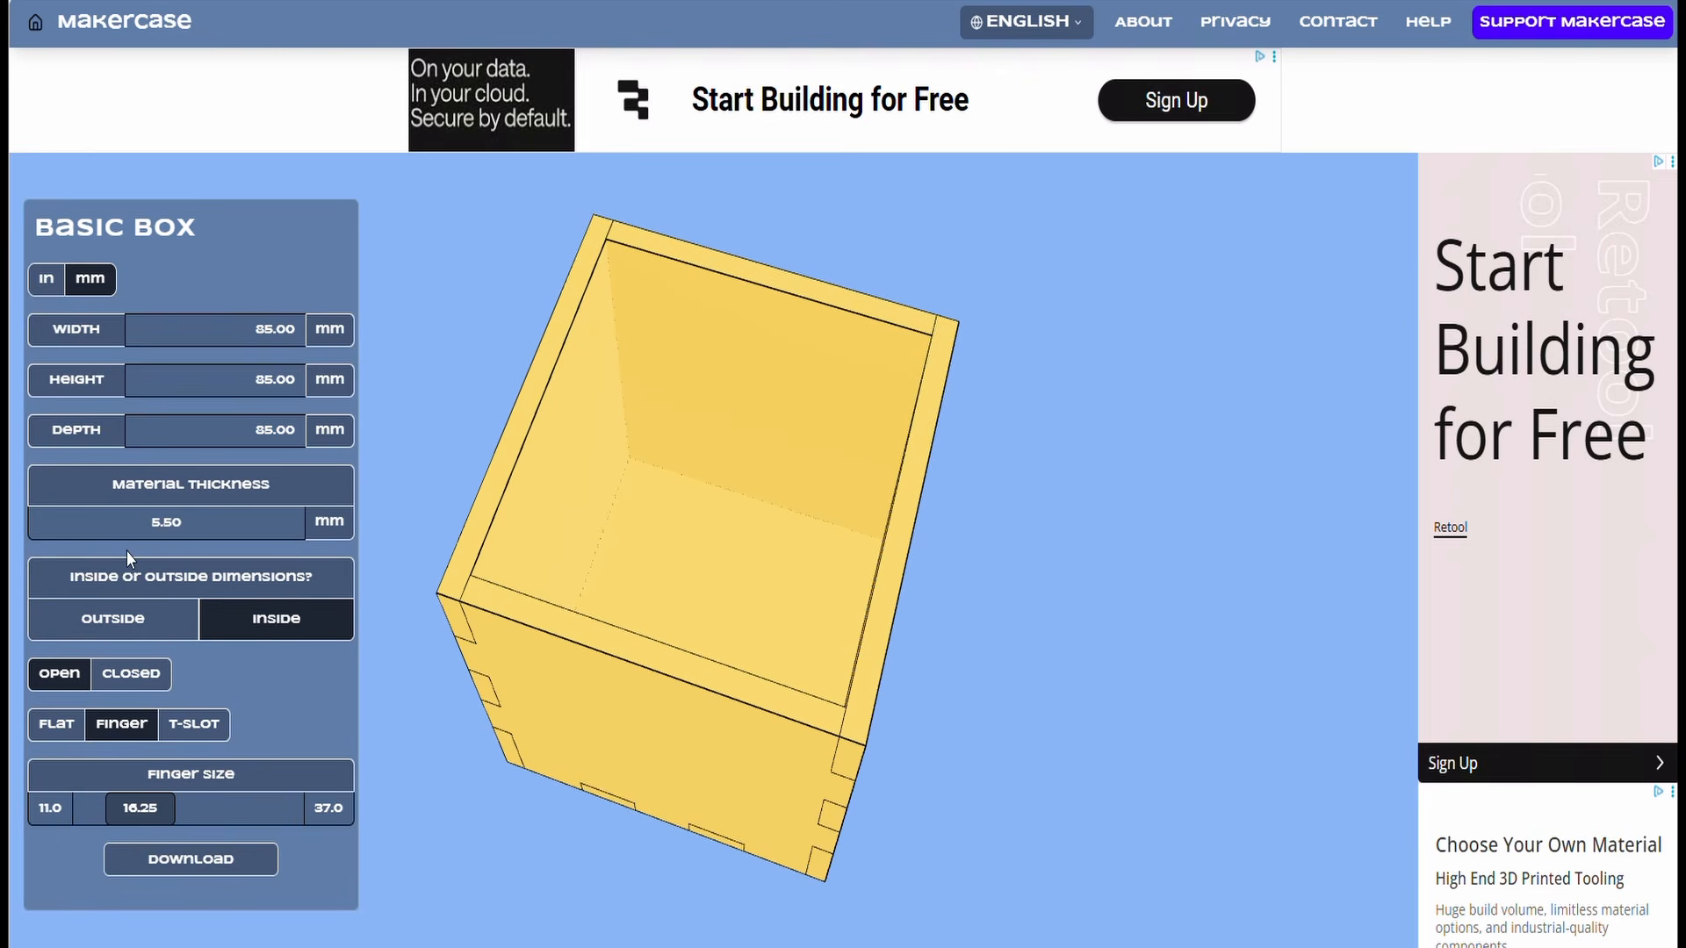
pyautogui.click(132, 615)
pyautogui.click(131, 676)
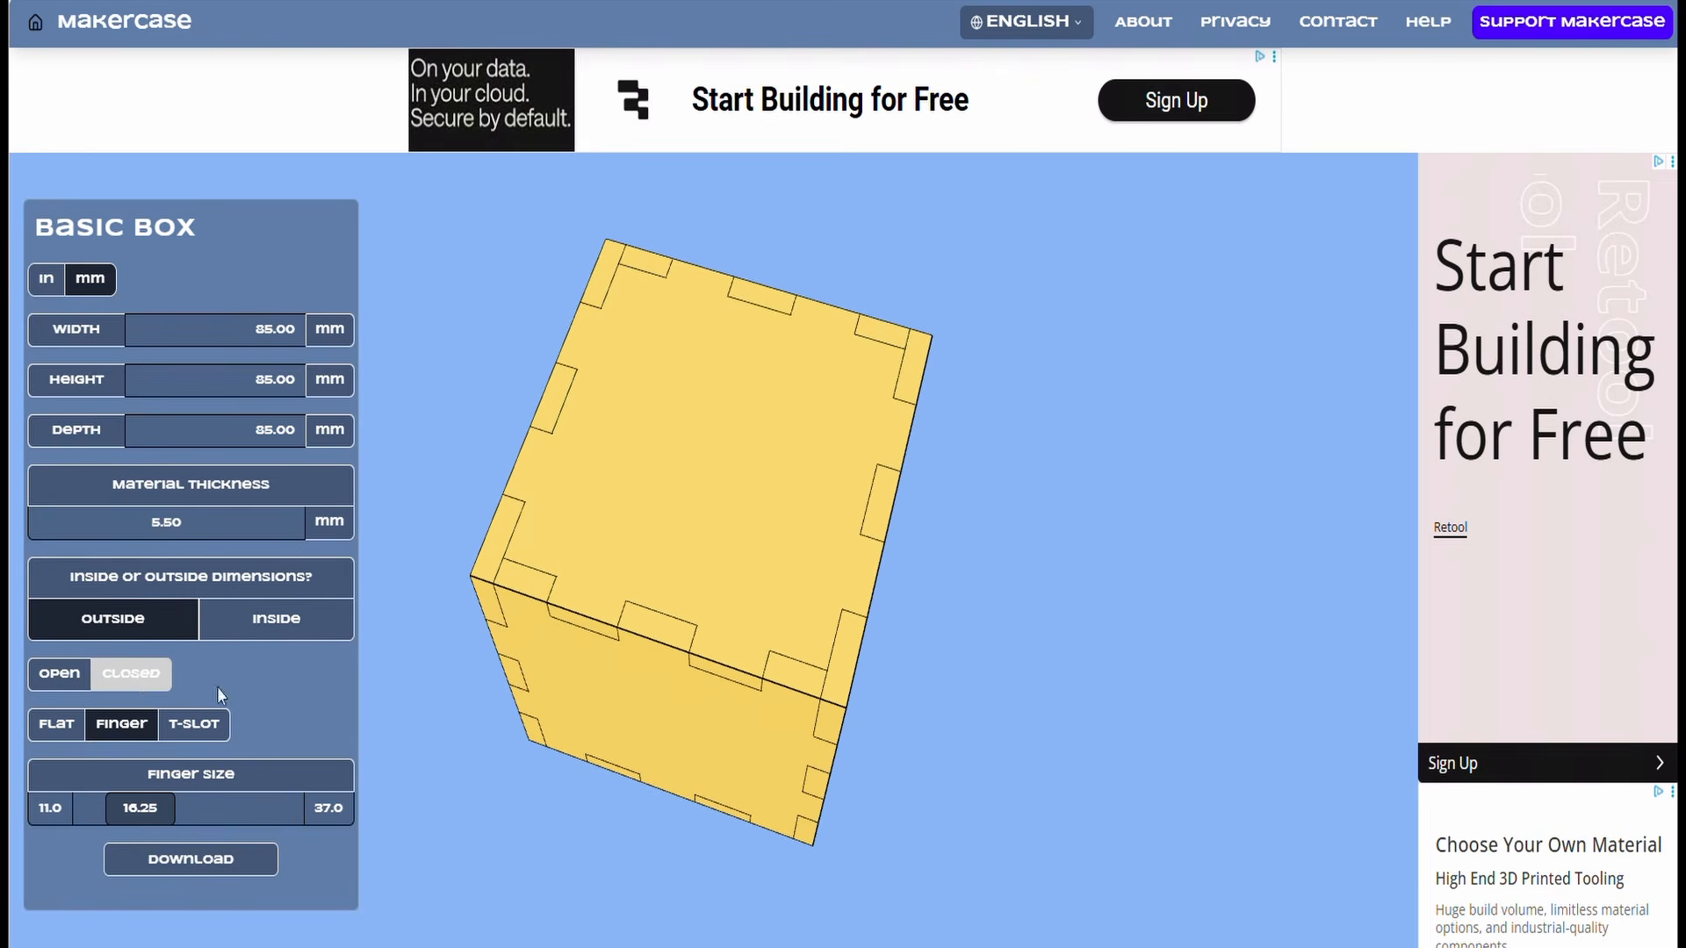
pyautogui.moveTo(527, 689); pyautogui.dragTo(542, 629)
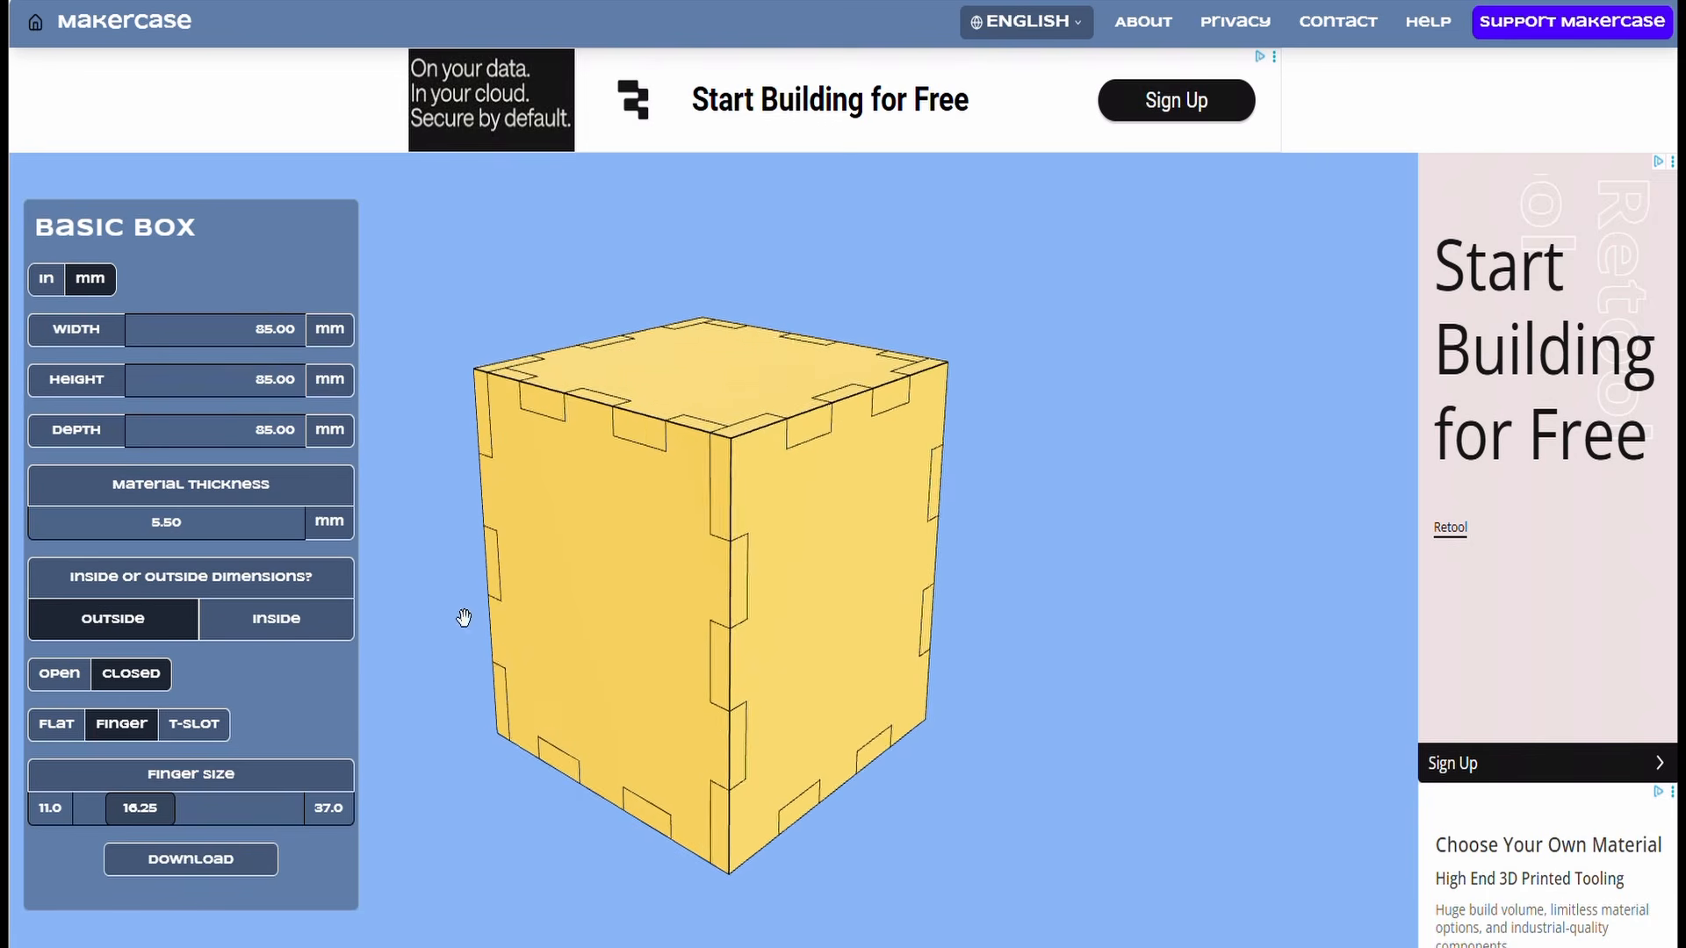
pyautogui.click(60, 678)
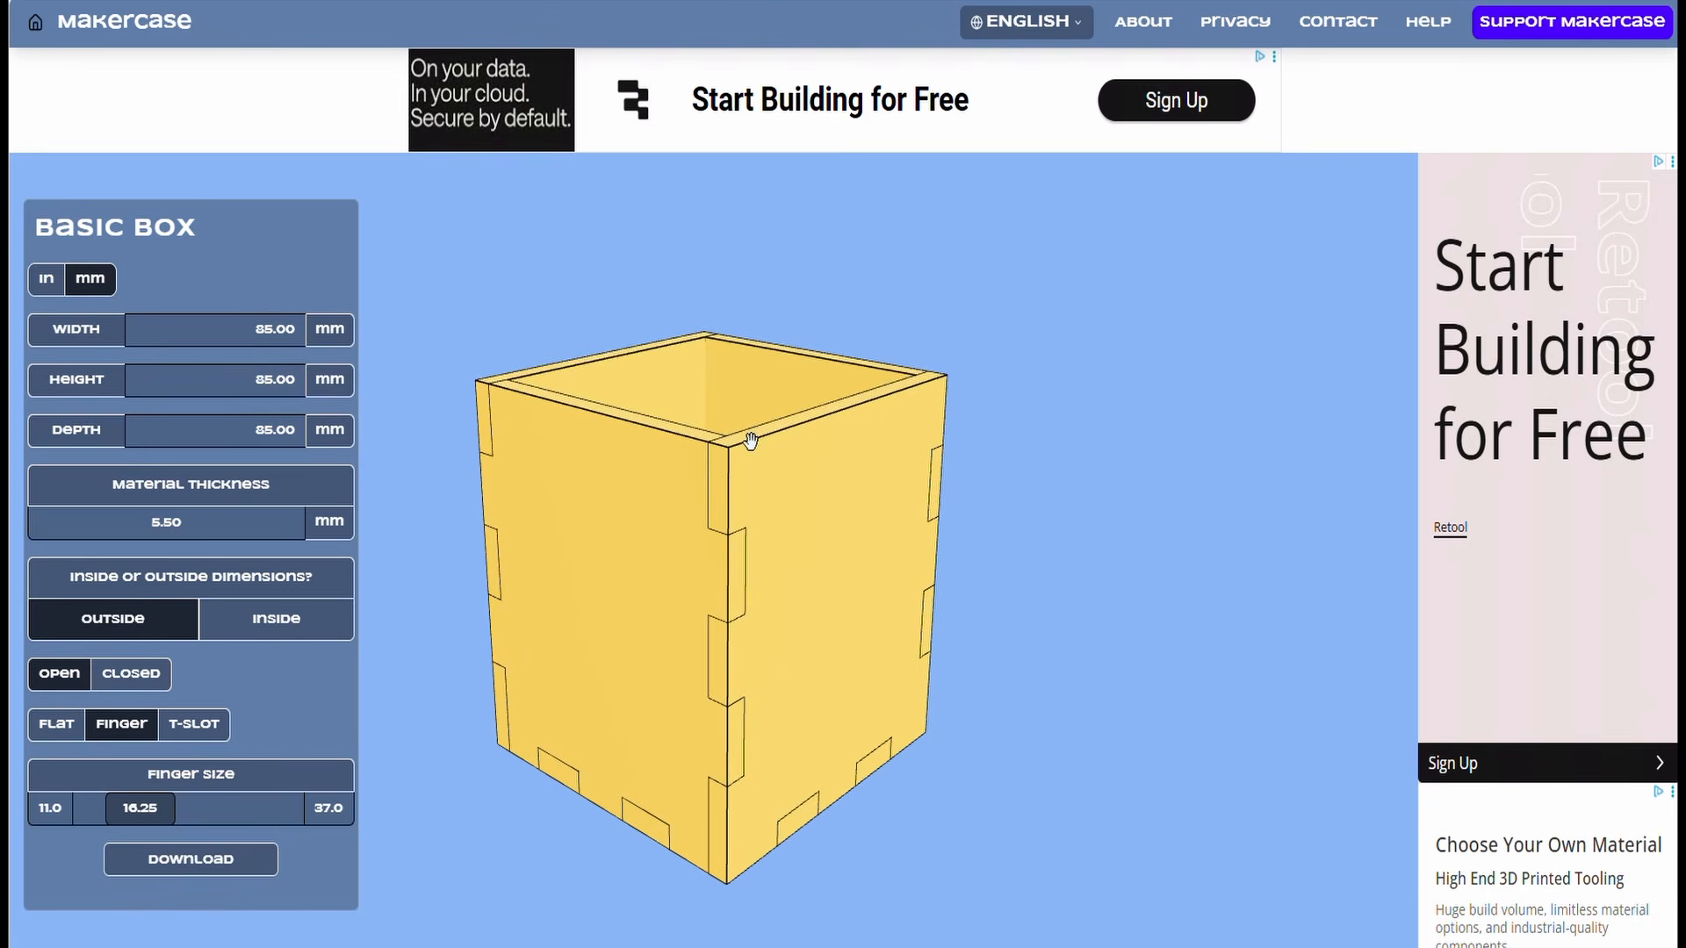
pyautogui.moveTo(742, 440); pyautogui.dragTo(772, 576)
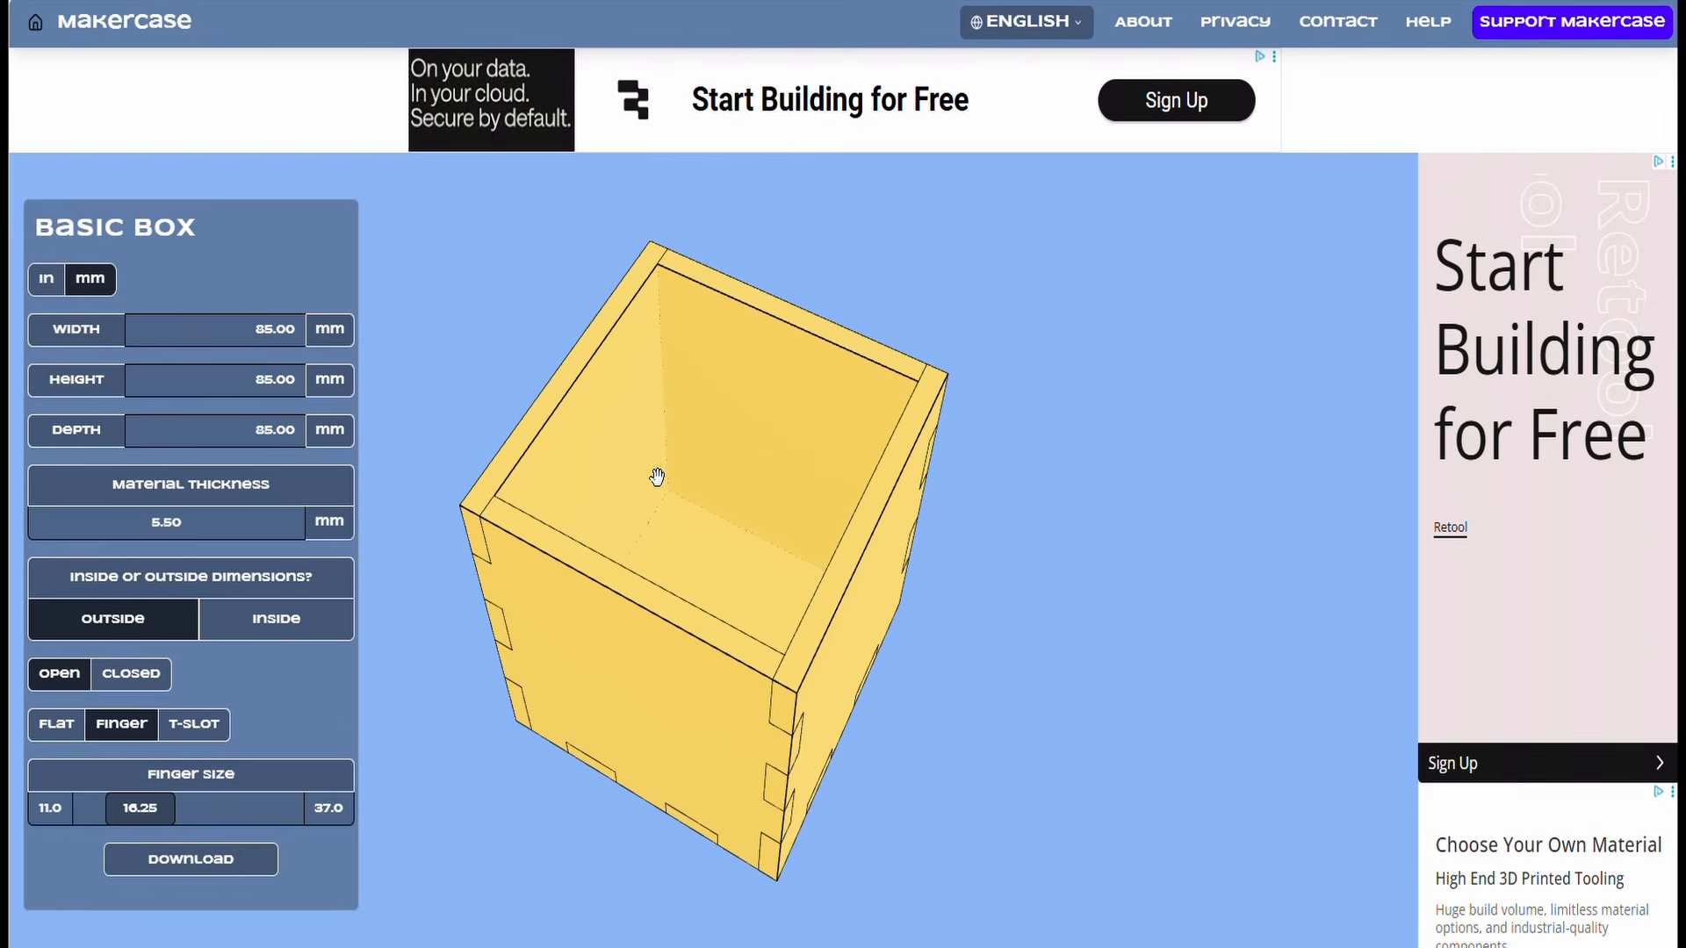
# - Try the flat and T-slot edge joints on the box, and return to finger joints
pyautogui.click(56, 723)
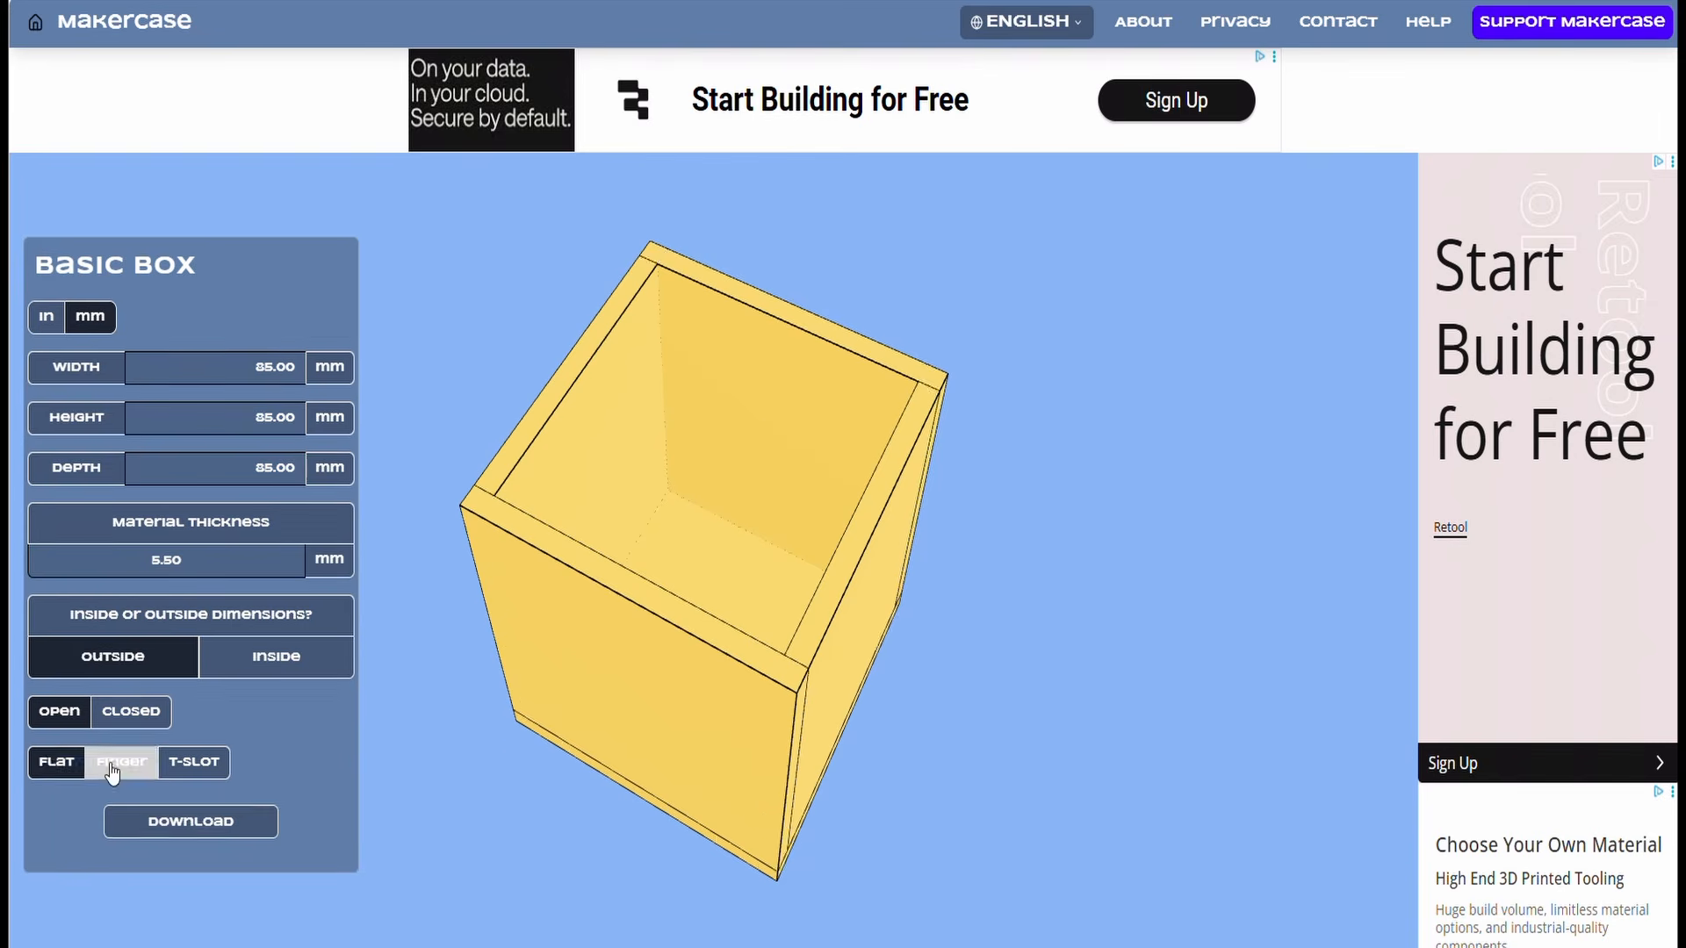
pyautogui.click(109, 760)
pyautogui.click(190, 735)
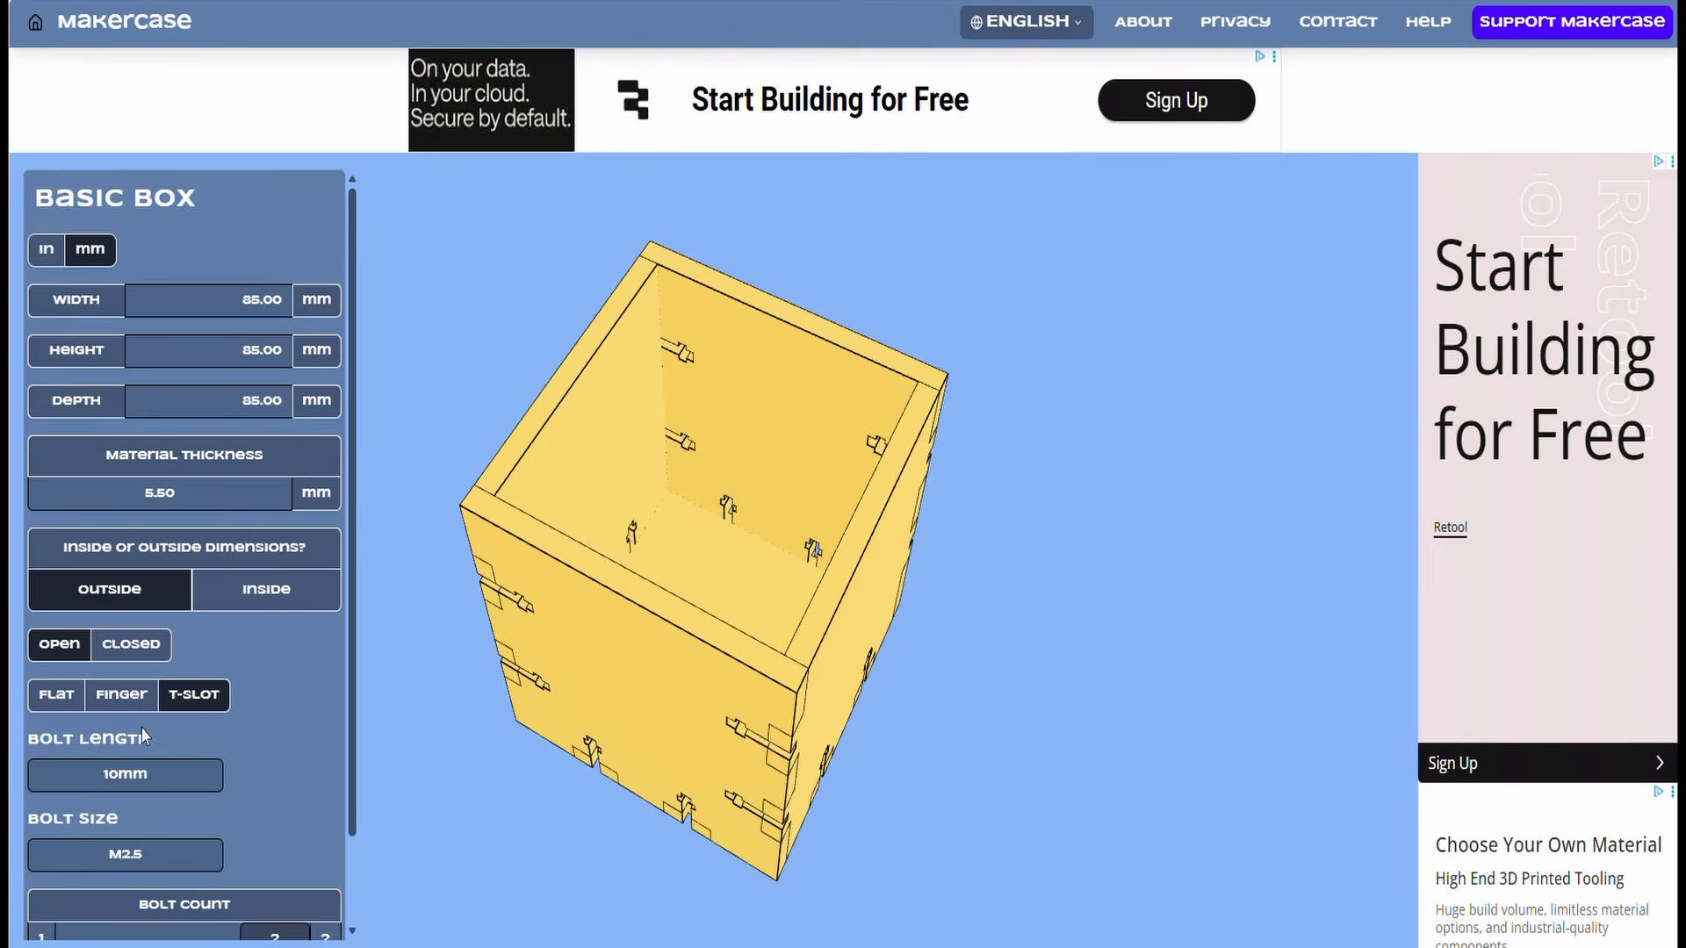
pyautogui.click(121, 702)
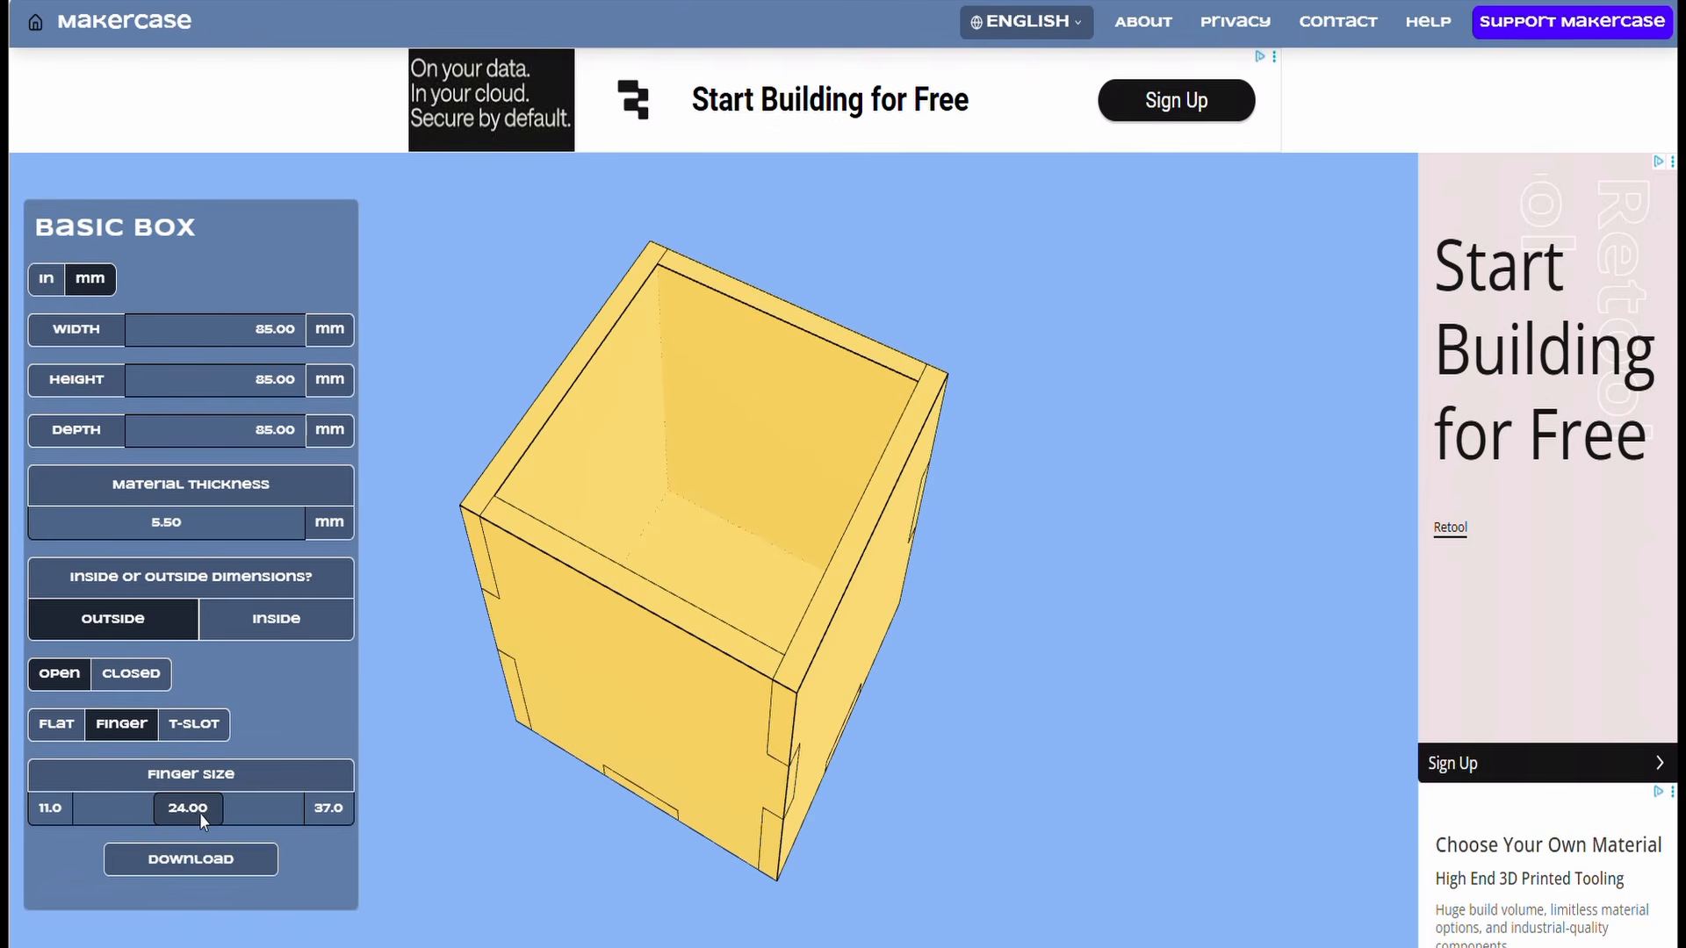
# - Set the finger size to 37 mm and download the box panels as an SVG file
pyautogui.moveTo(211, 810); pyautogui.dragTo(308, 813)
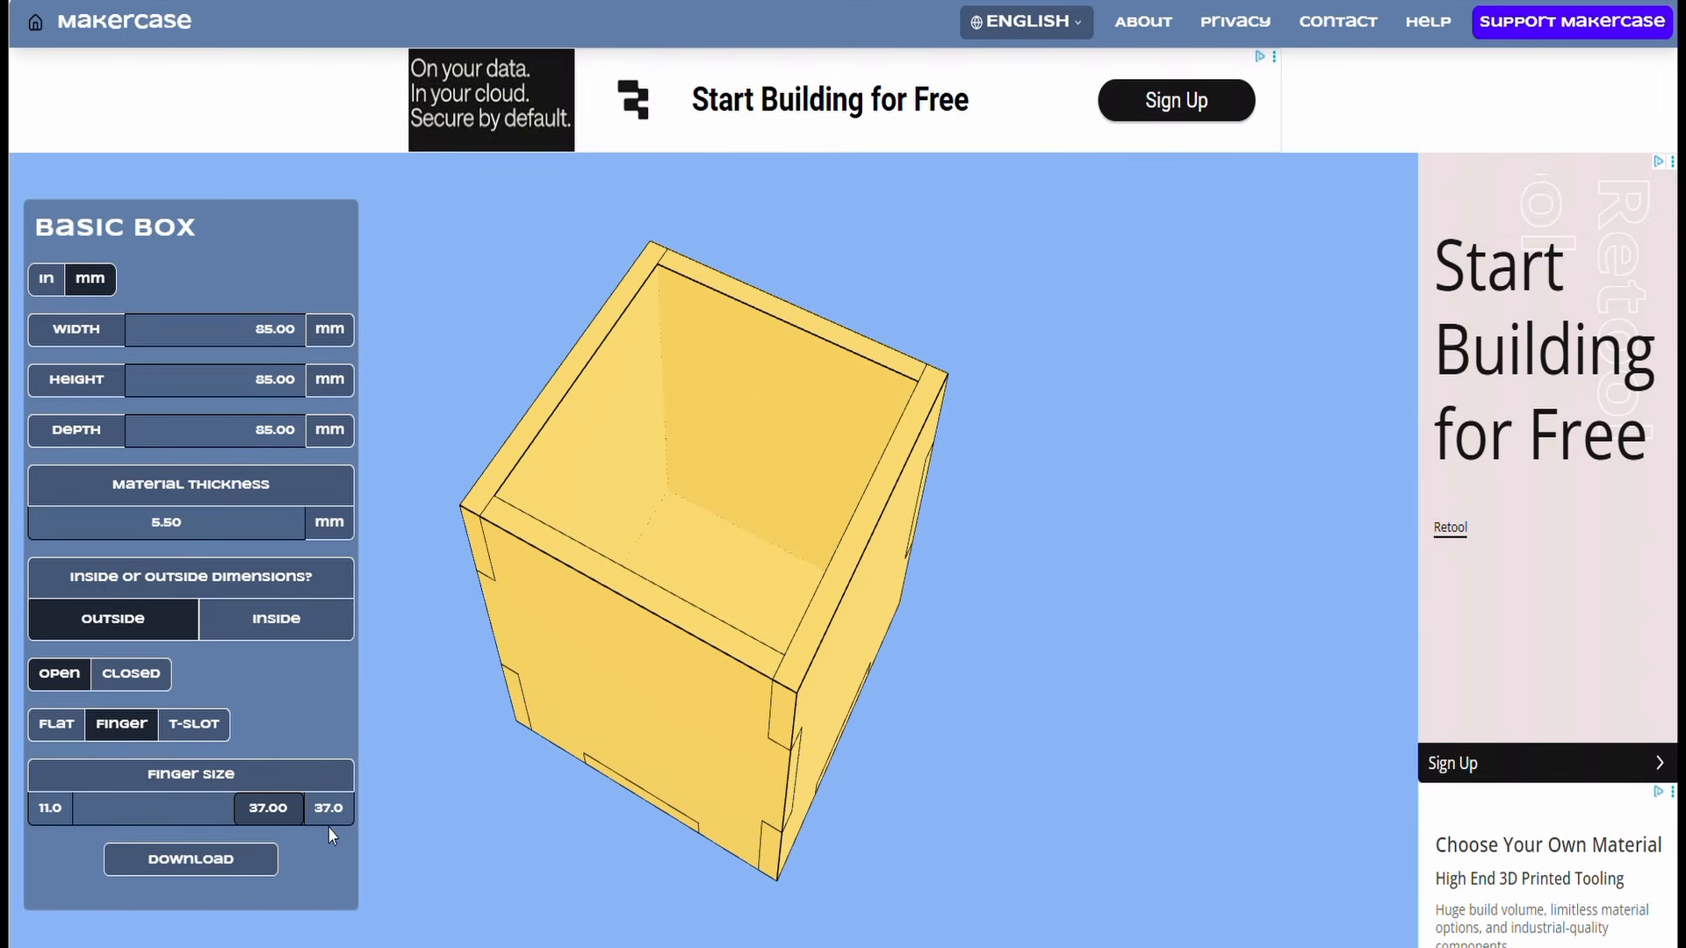
pyautogui.moveTo(764, 726); pyautogui.dragTo(790, 636)
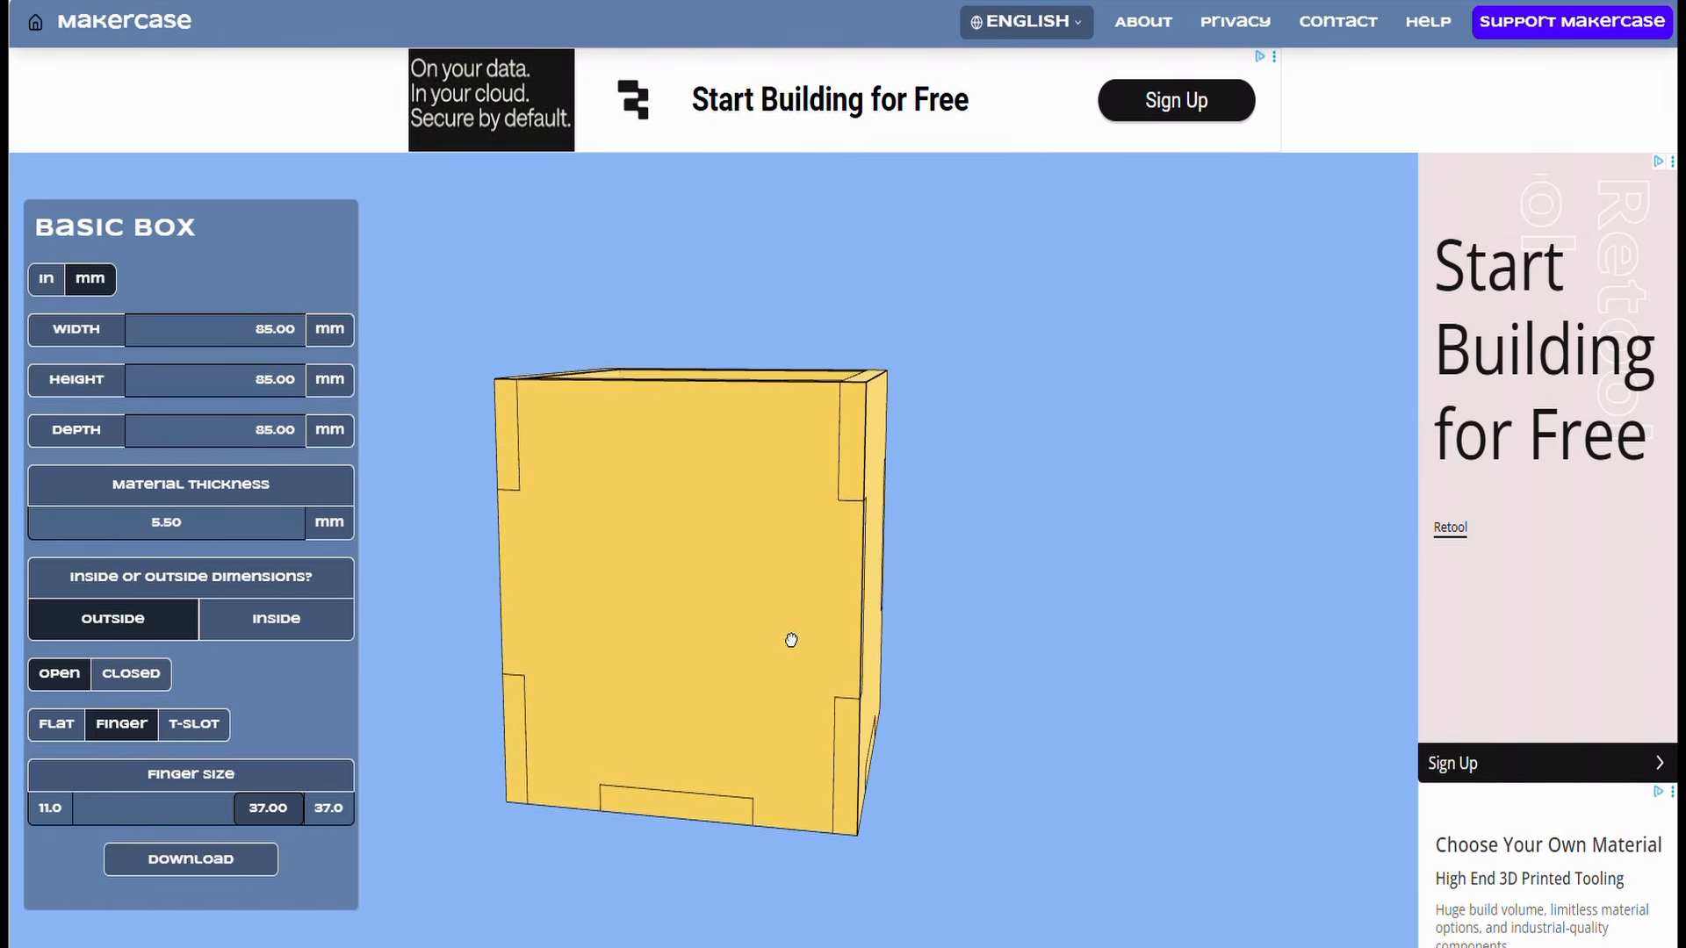
pyautogui.click(184, 863)
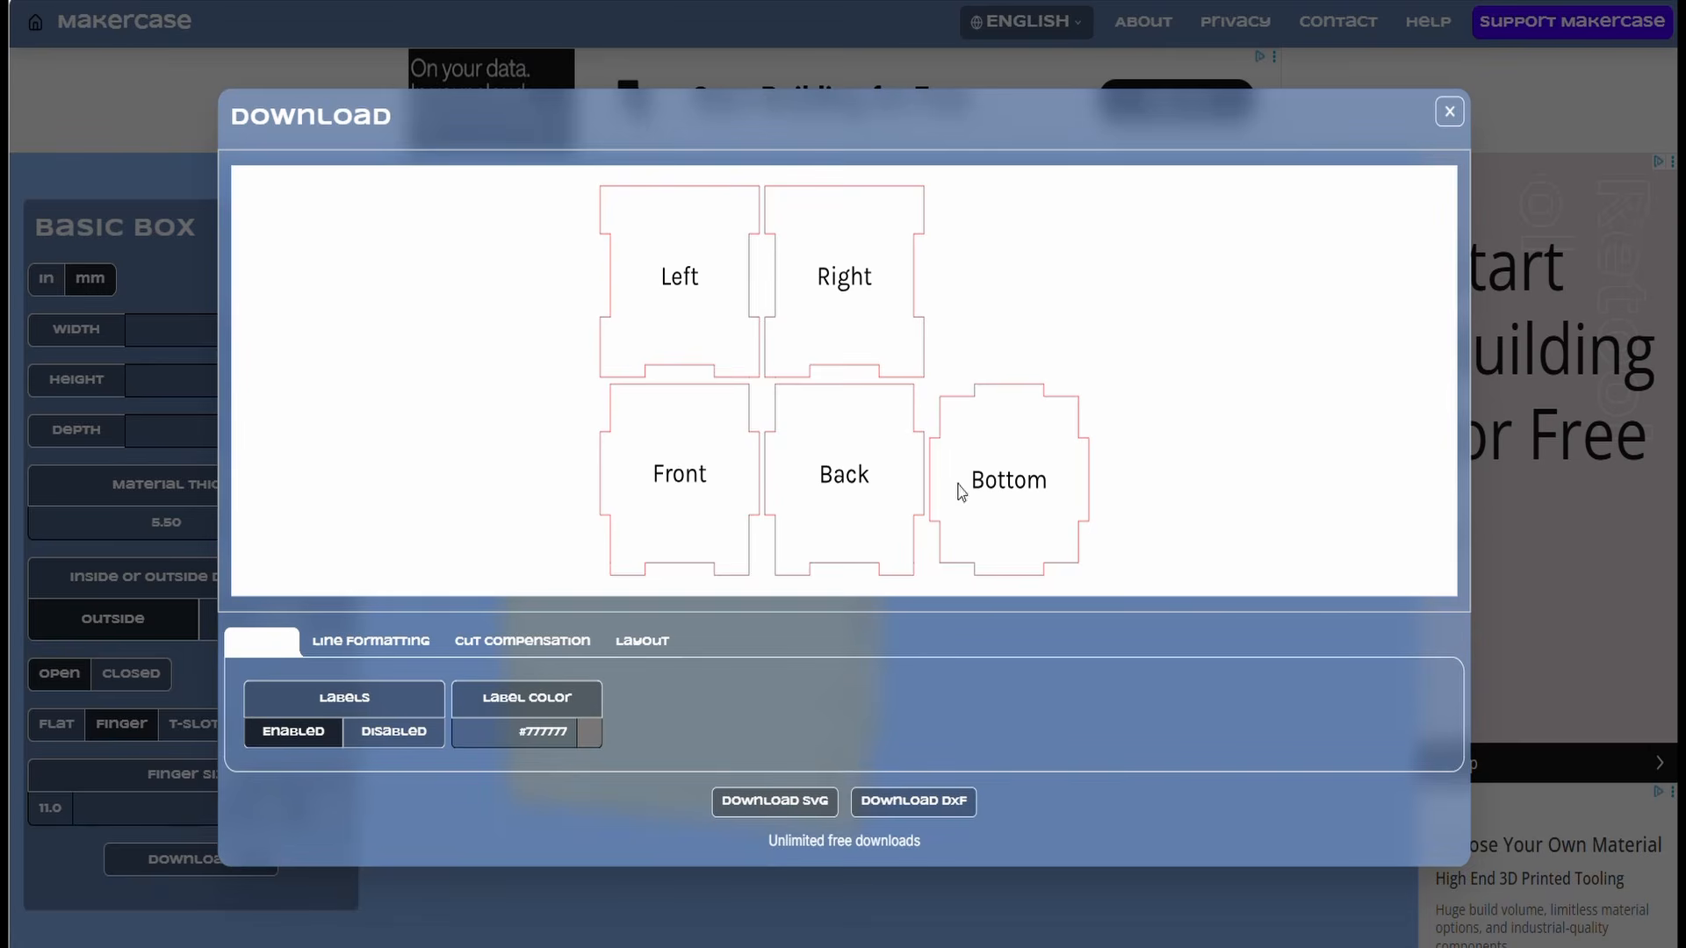
pyautogui.click(814, 806)
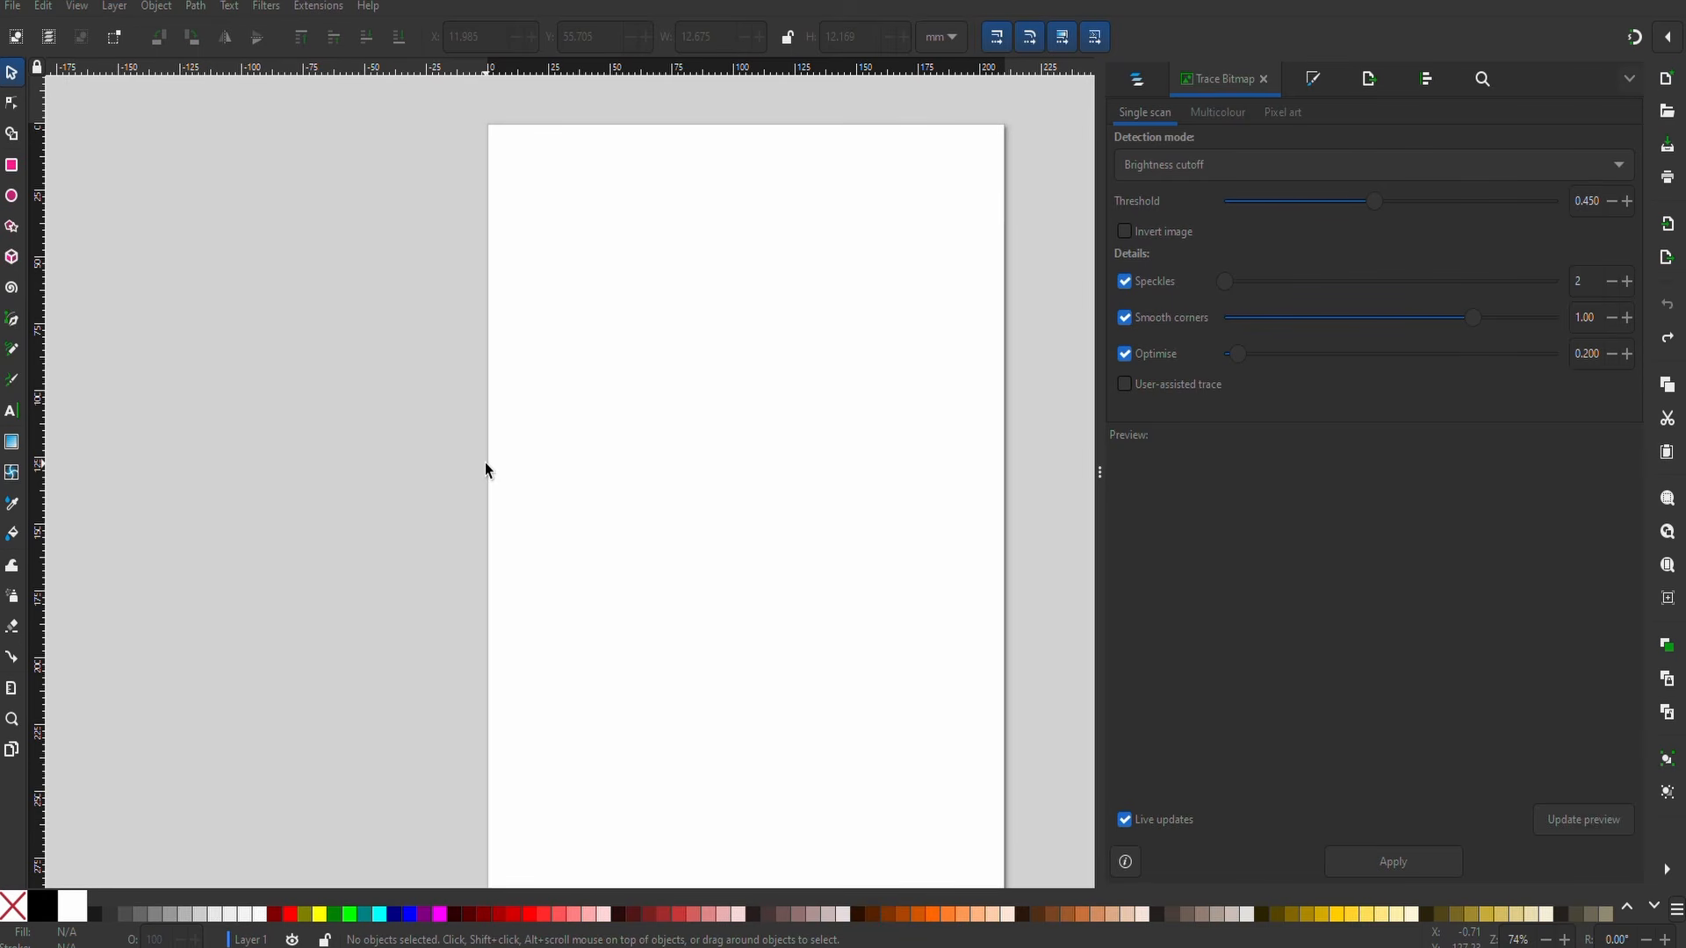
# - Switch to Inkscape, import the downloaded box panels and move them about 29 mm horizontally towards the page
pyautogui.click(12, 5)
pyautogui.click(61, 246)
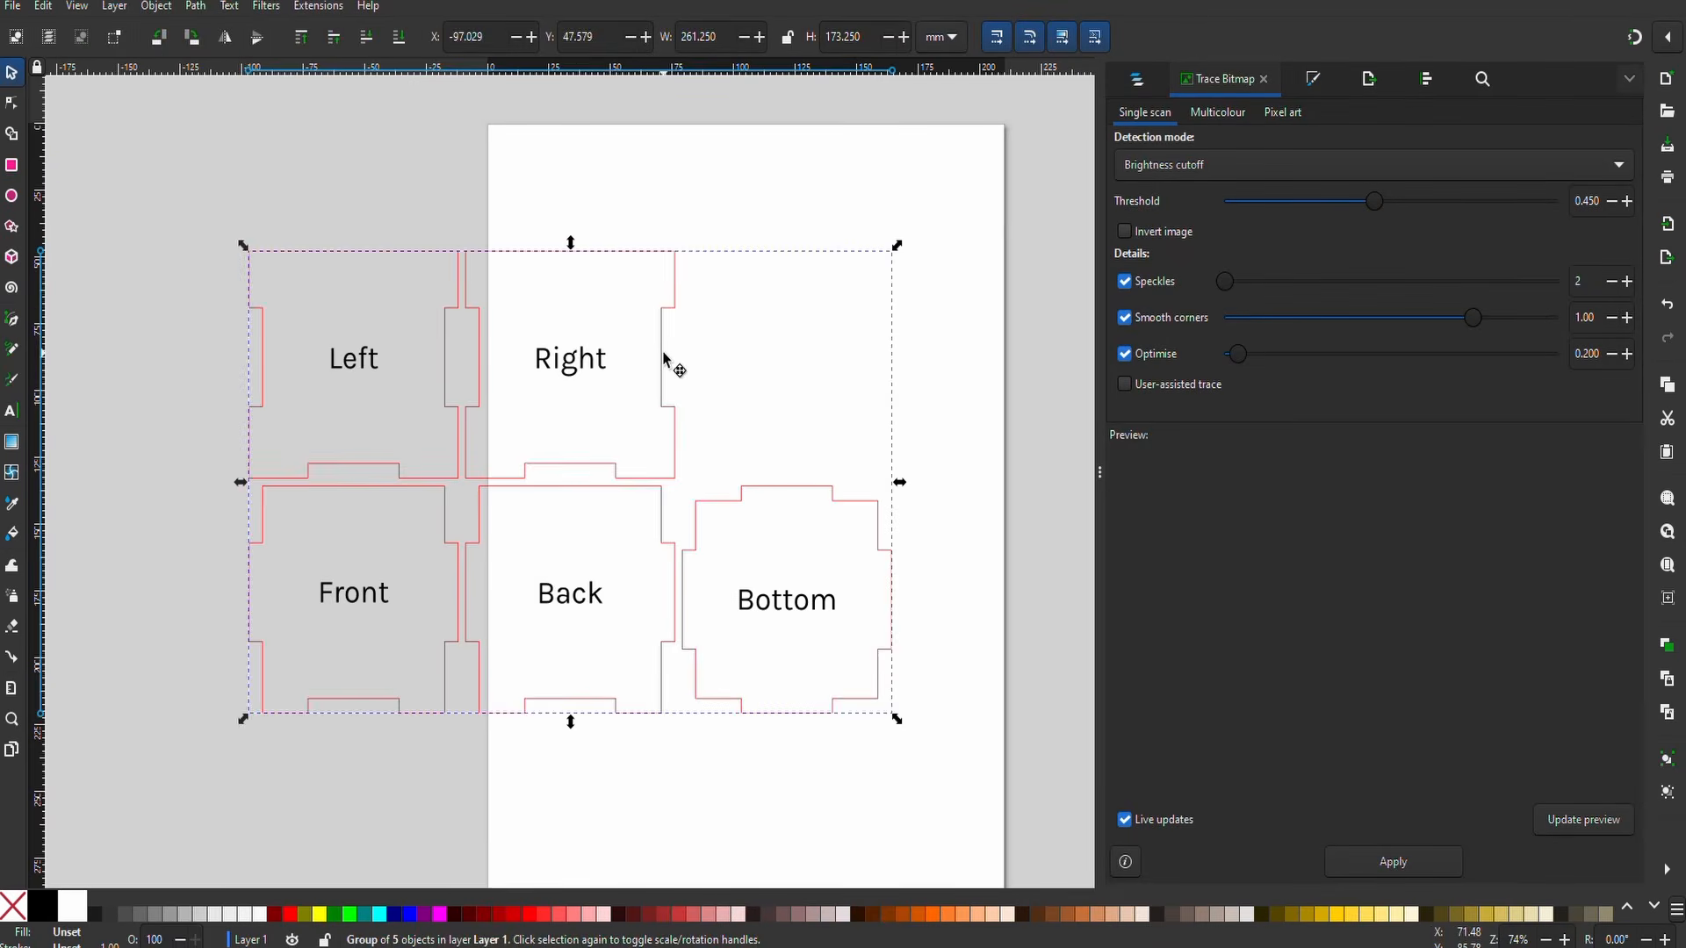
pyautogui.moveTo(667, 361); pyautogui.dragTo(744, 353)
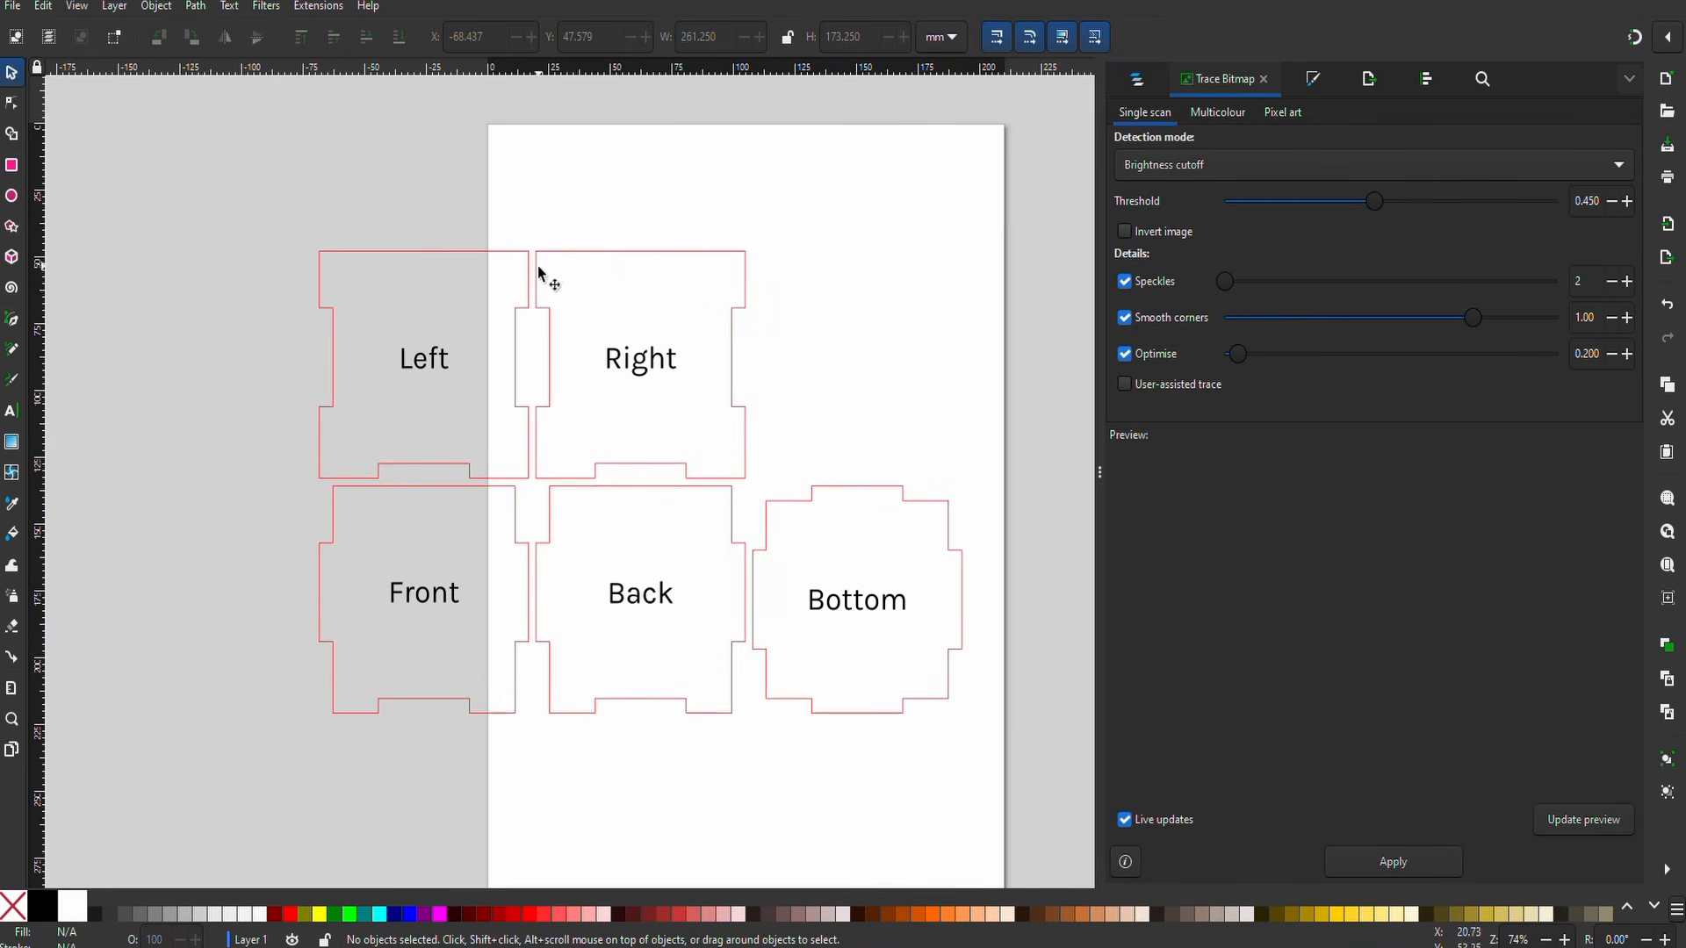
# - Ungroup the imported drawing into its separate box panels
pyautogui.click(166, 8)
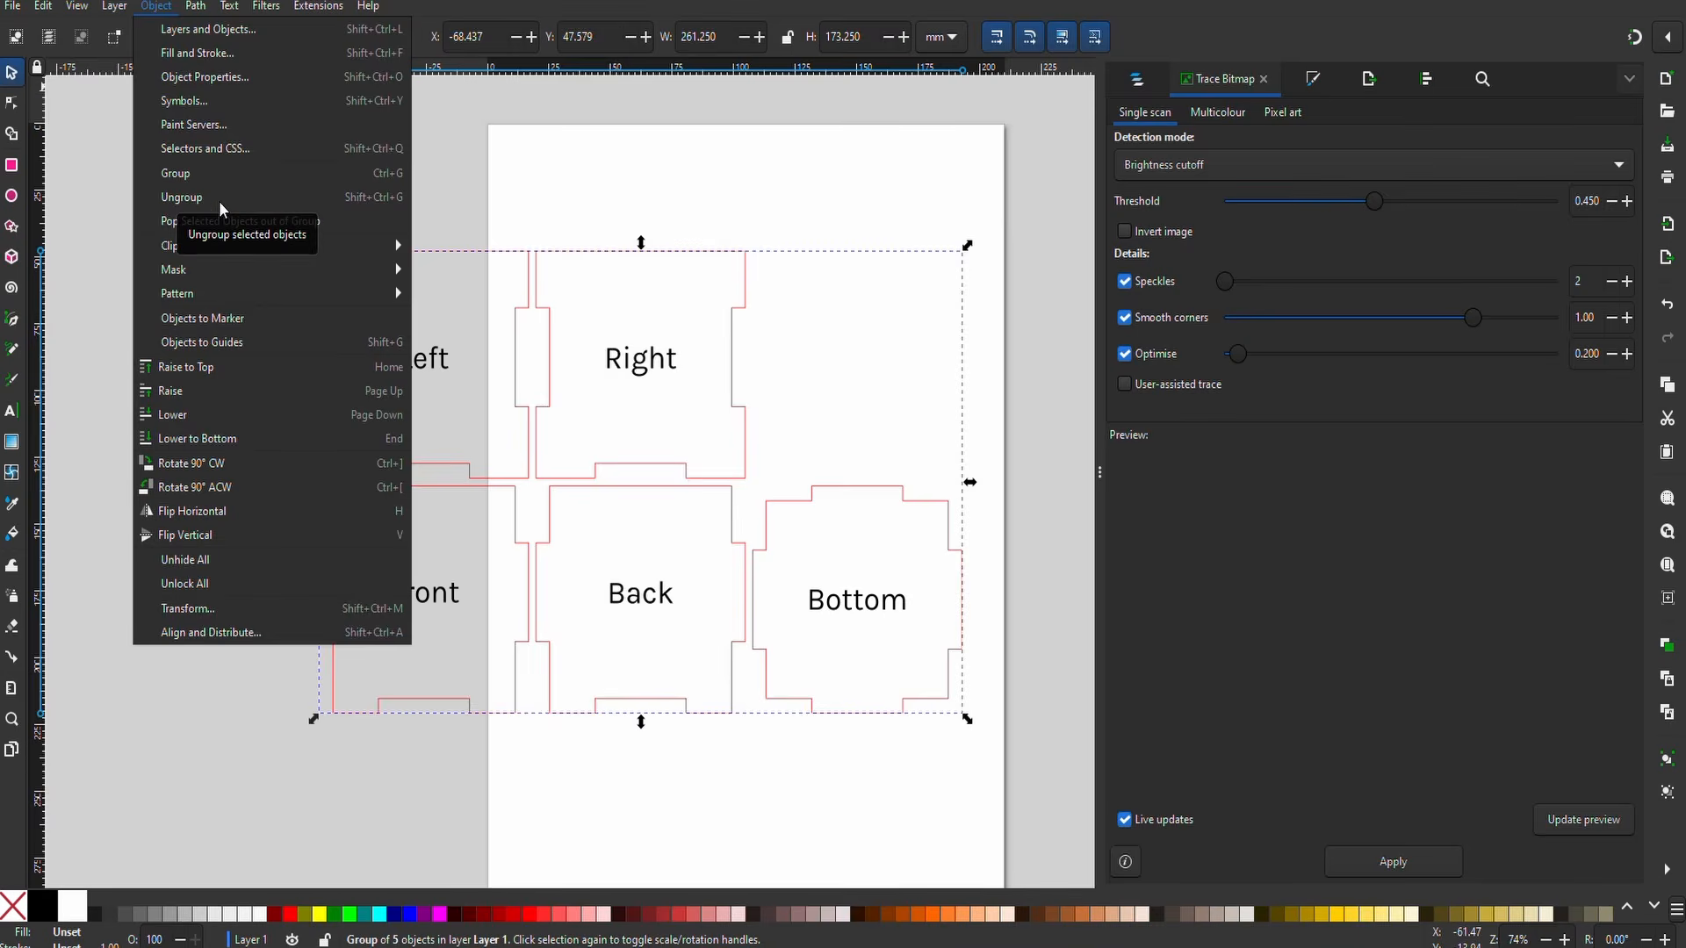
pyautogui.click(218, 198)
pyautogui.click(415, 244)
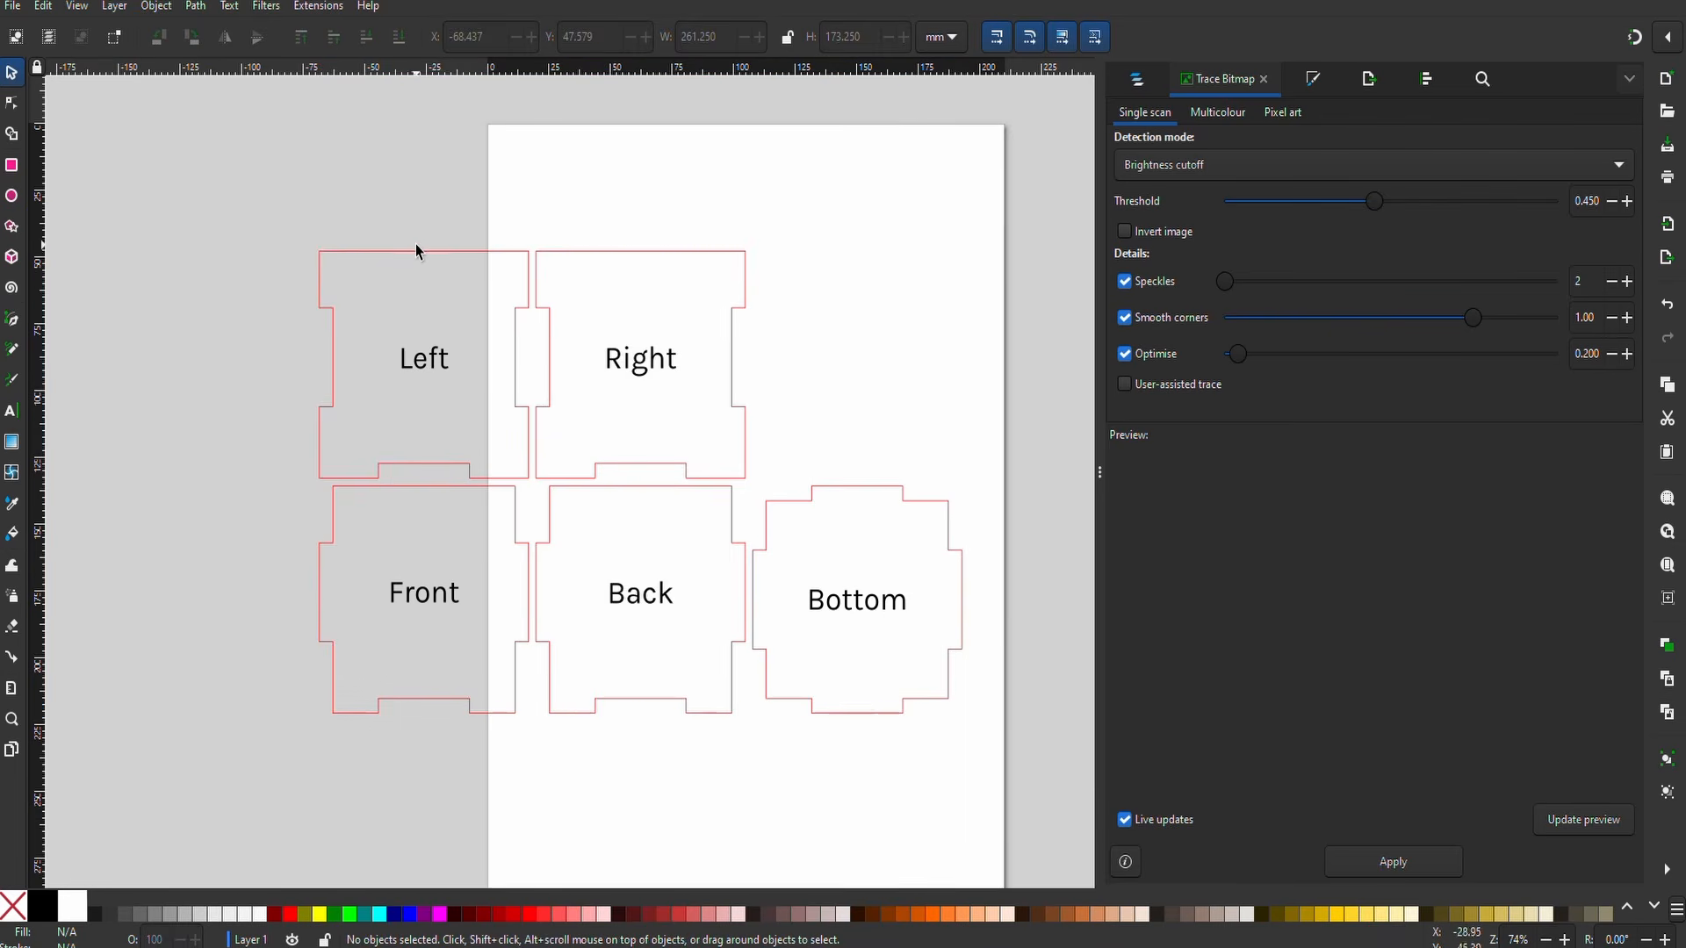
pyautogui.click(427, 255)
pyautogui.press('Escape')
# - Ungroup the Left panel and delete its text label
pyautogui.click(419, 369)
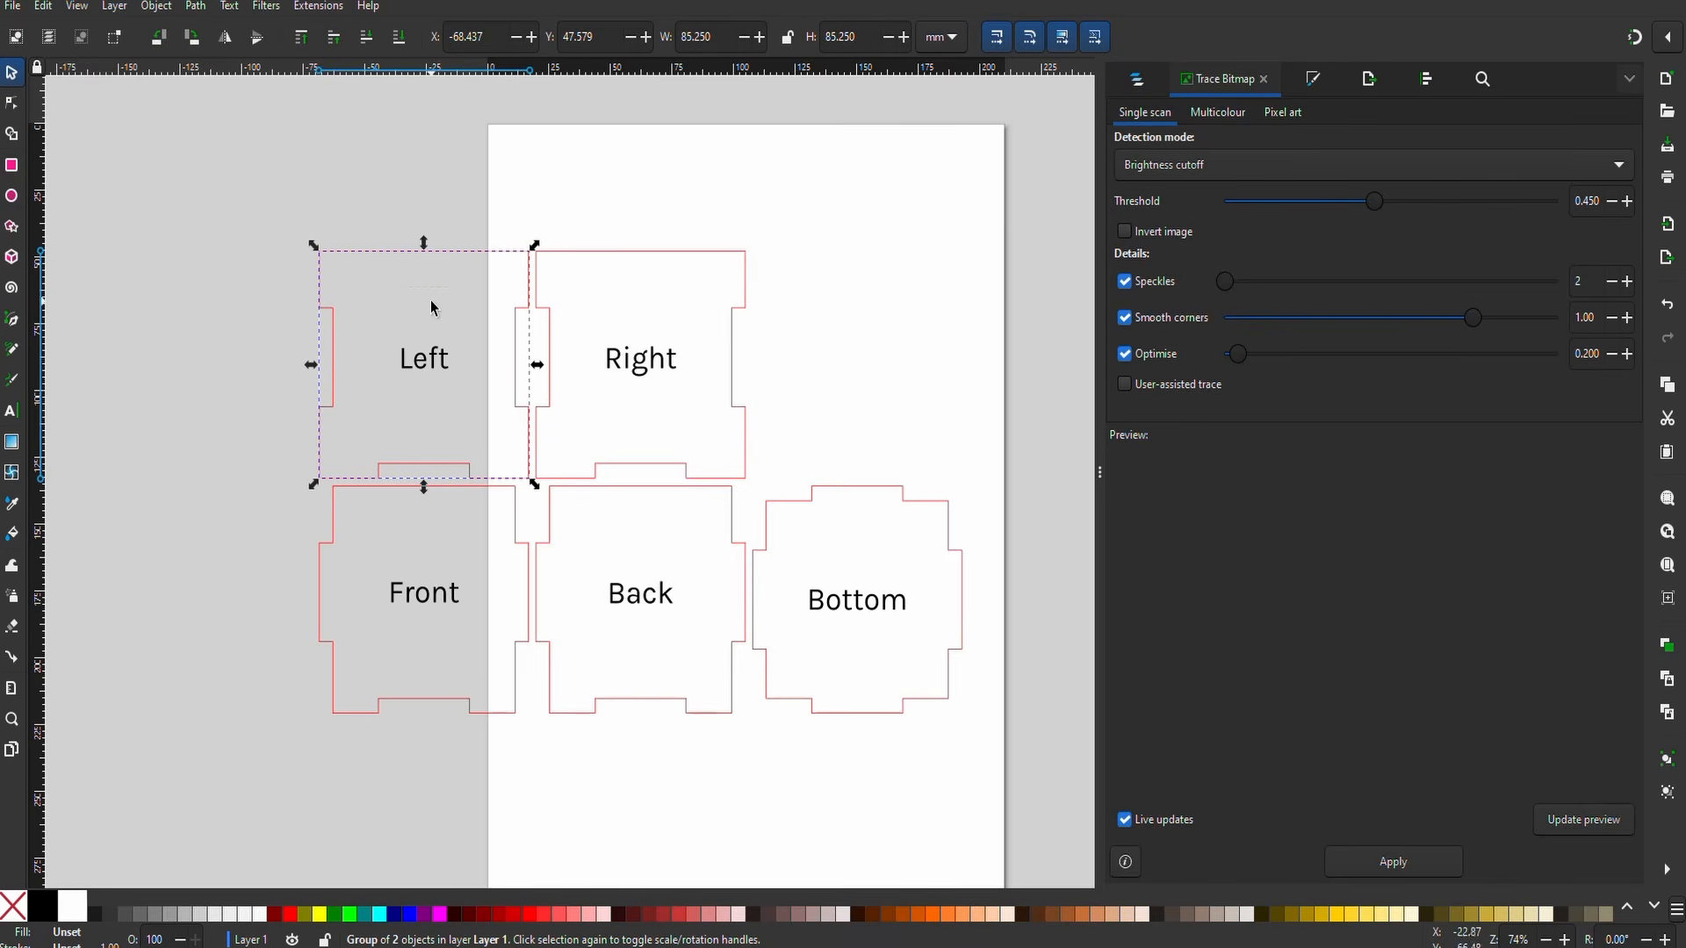
pyautogui.click(156, 5)
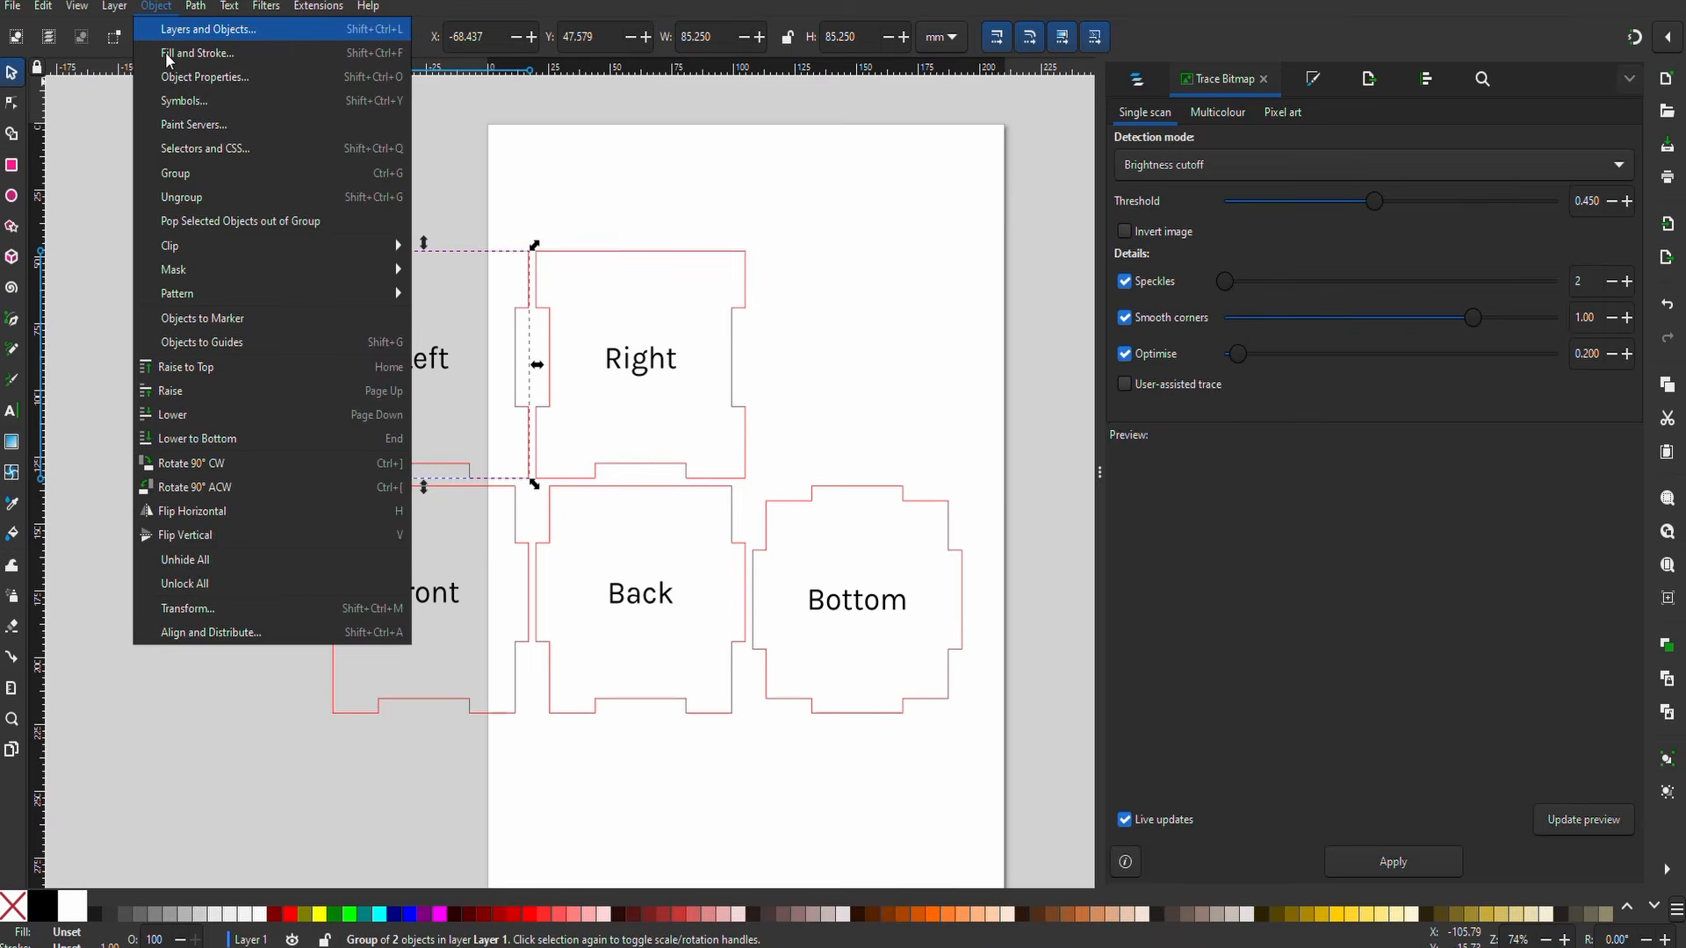
pyautogui.click(198, 202)
pyautogui.press('Escape')
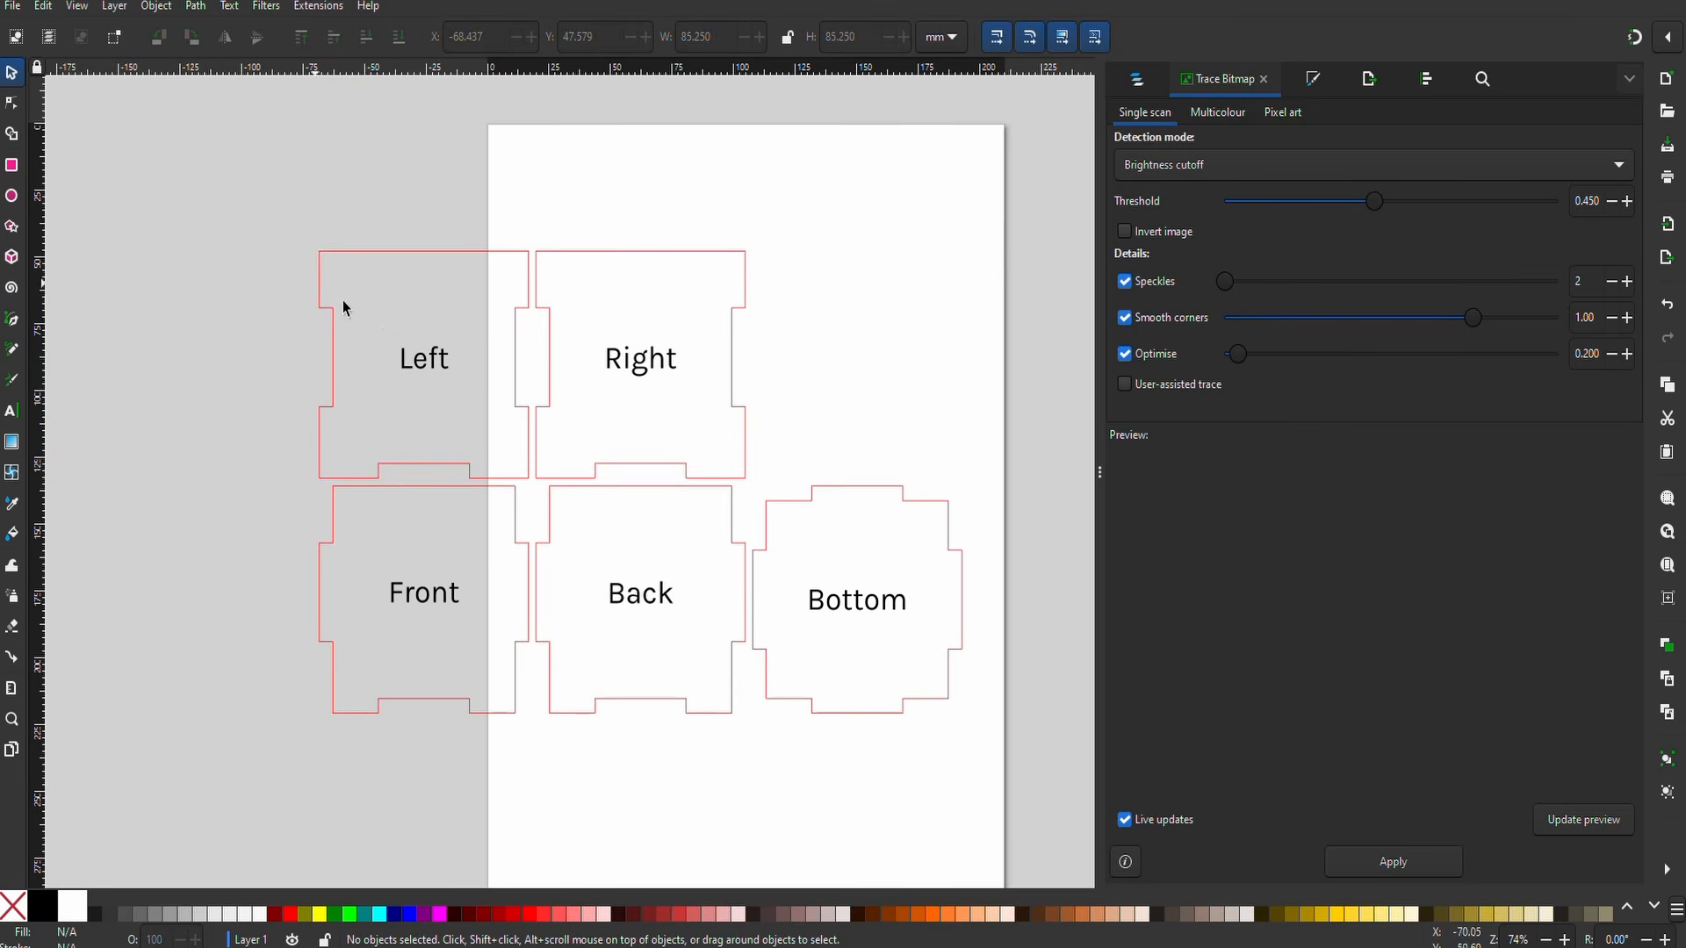
pyautogui.click(428, 366)
pyautogui.press('Delete')
# - Ungroup the Right panel and delete its text label
pyautogui.click(614, 268)
pyautogui.click(151, 11)
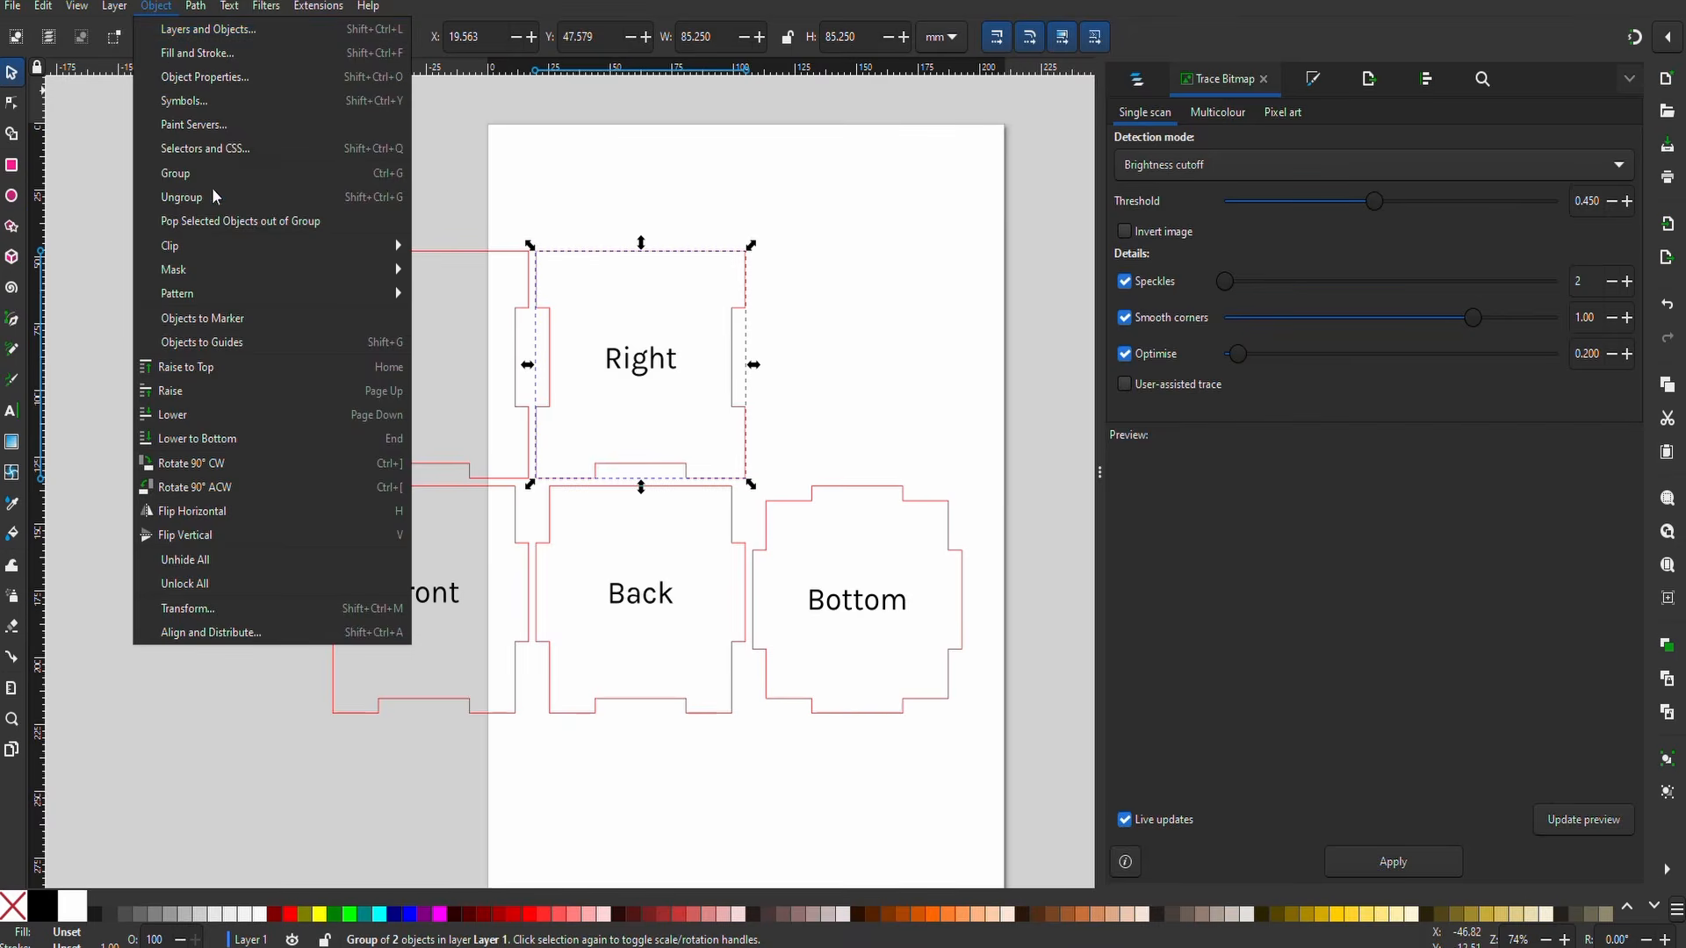
pyautogui.click(207, 192)
pyautogui.press('Escape')
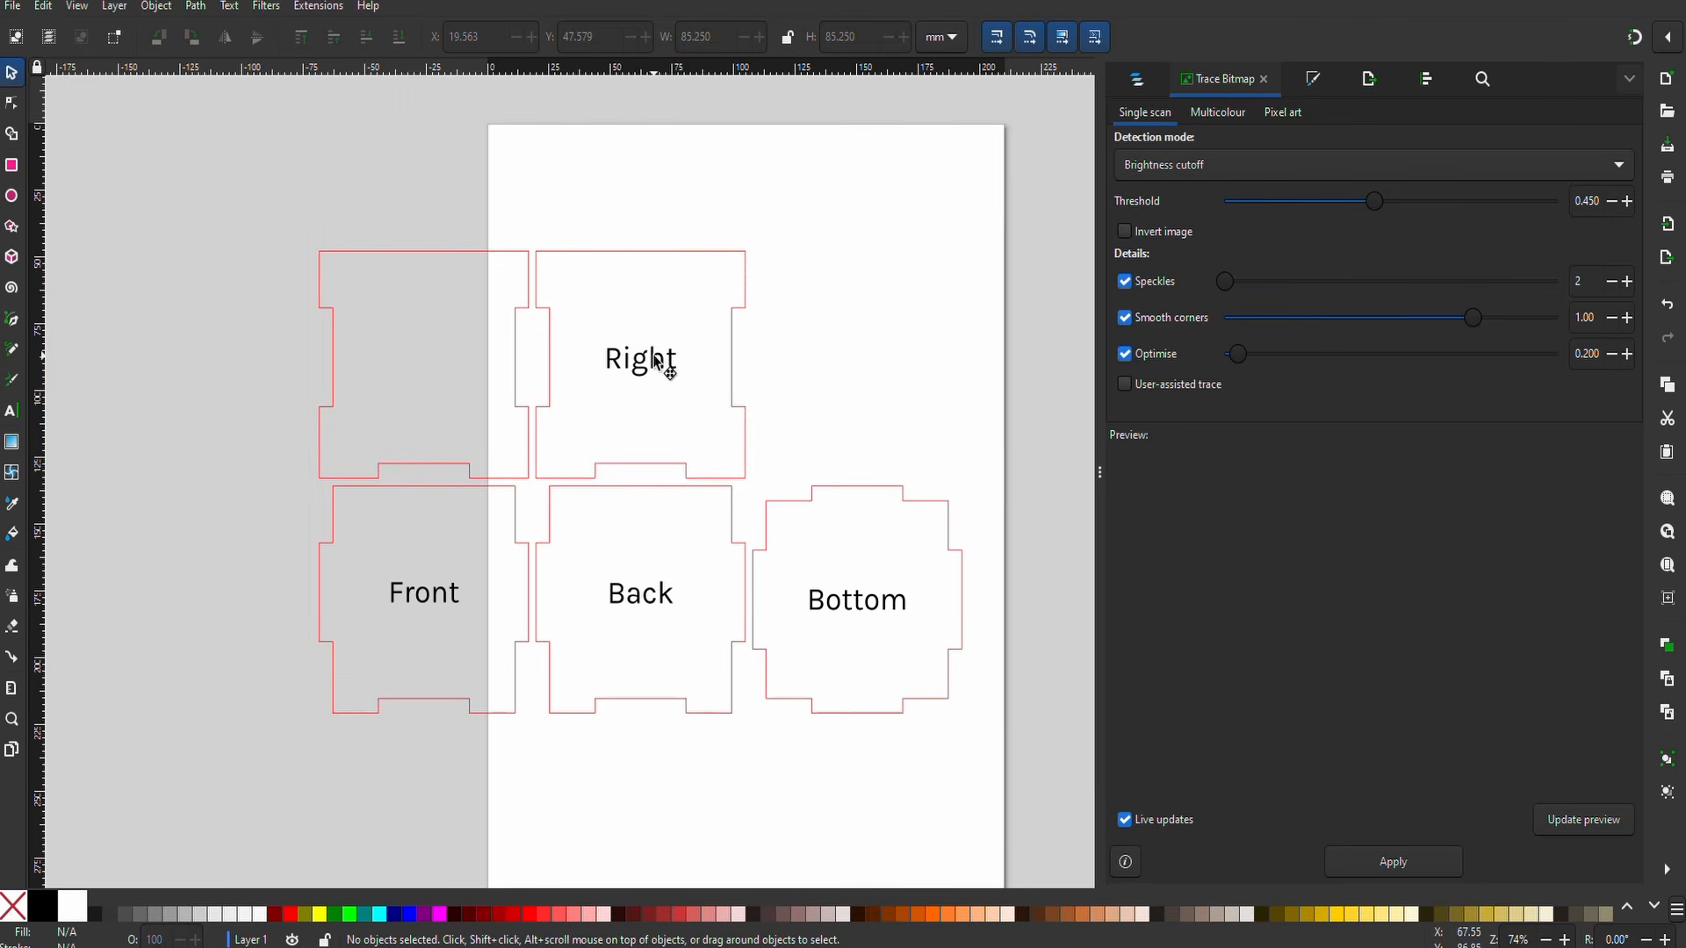
pyautogui.click(657, 362)
pyautogui.press('Delete')
# - Remove the text labels from the Front, Back and Bottom panels, keeping only their outlines
pyautogui.click(404, 486)
pyautogui.click(226, 541)
pyautogui.moveTo(283, 555); pyautogui.dragTo(971, 647)
pyautogui.press('Delete')
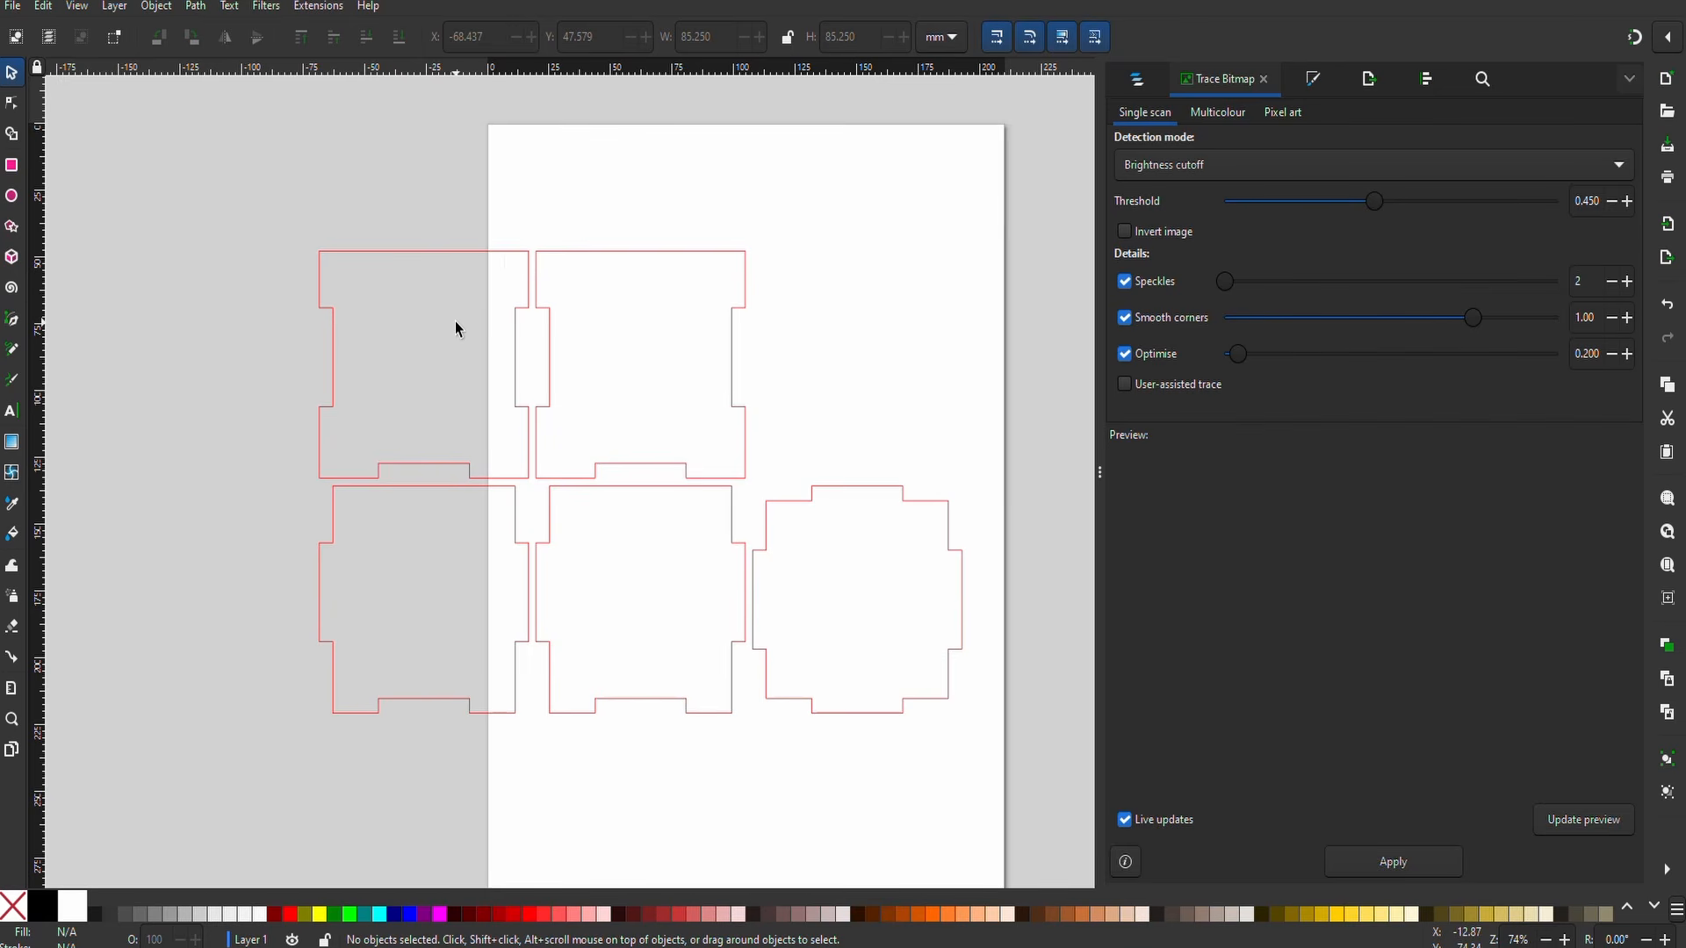
# - Draw an ellipse about 18 mm wide and 20 mm high near the middle of the unlabelled Left panel
pyautogui.press('e')
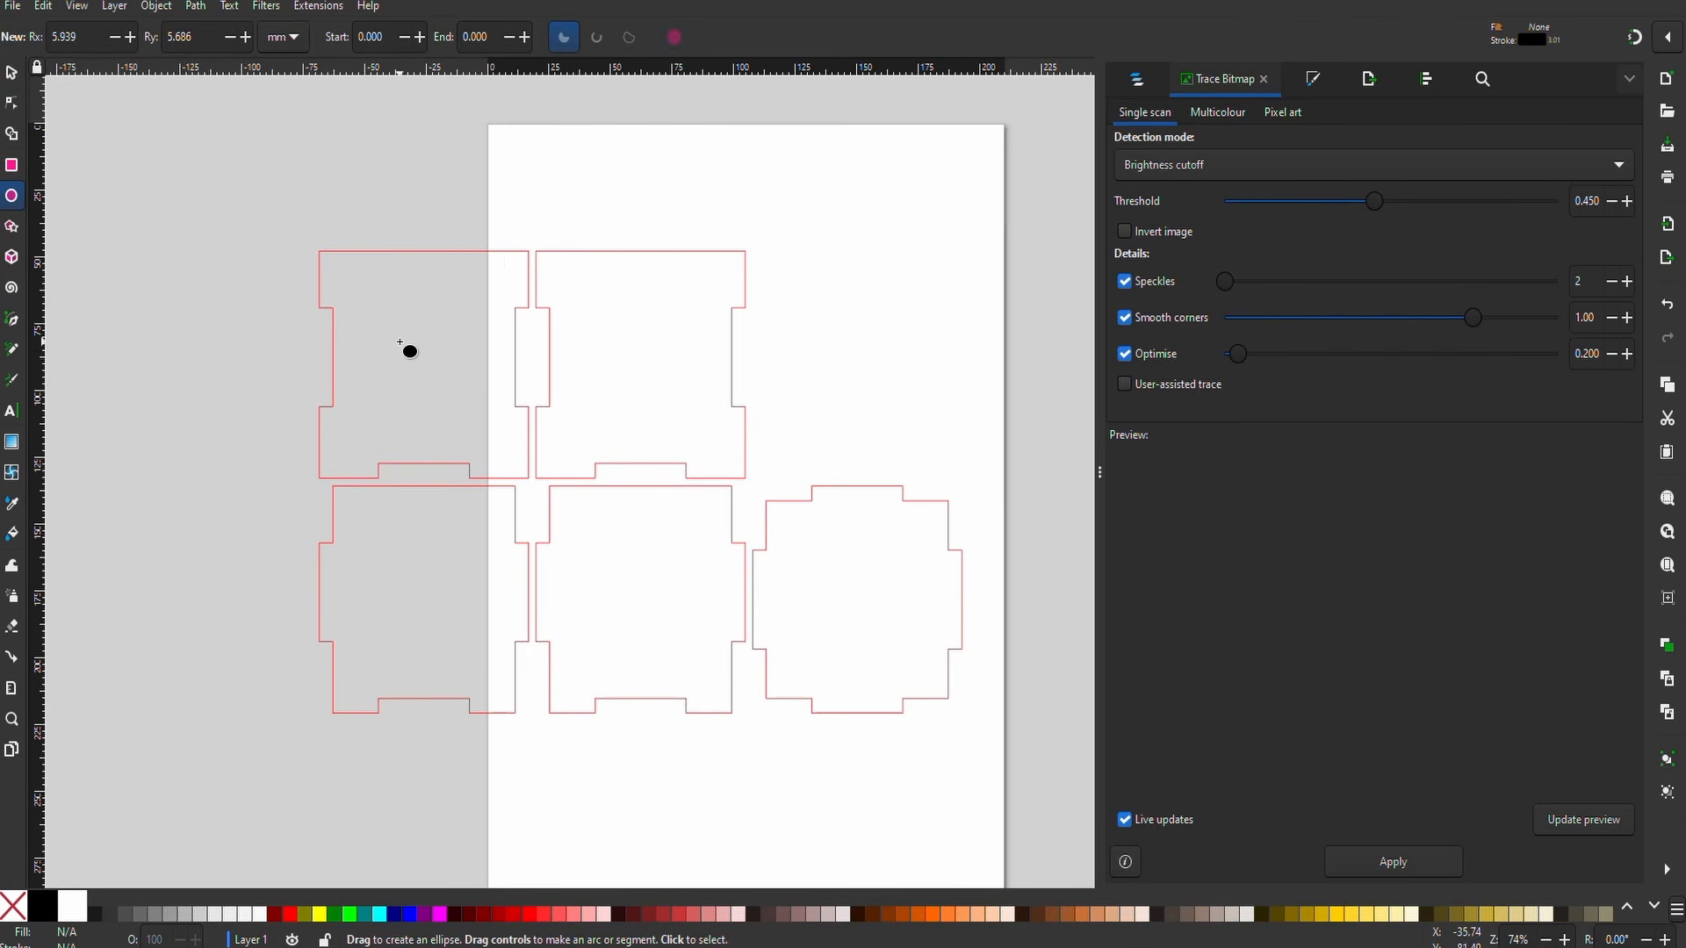
pyautogui.moveTo(408, 326); pyautogui.dragTo(454, 381)
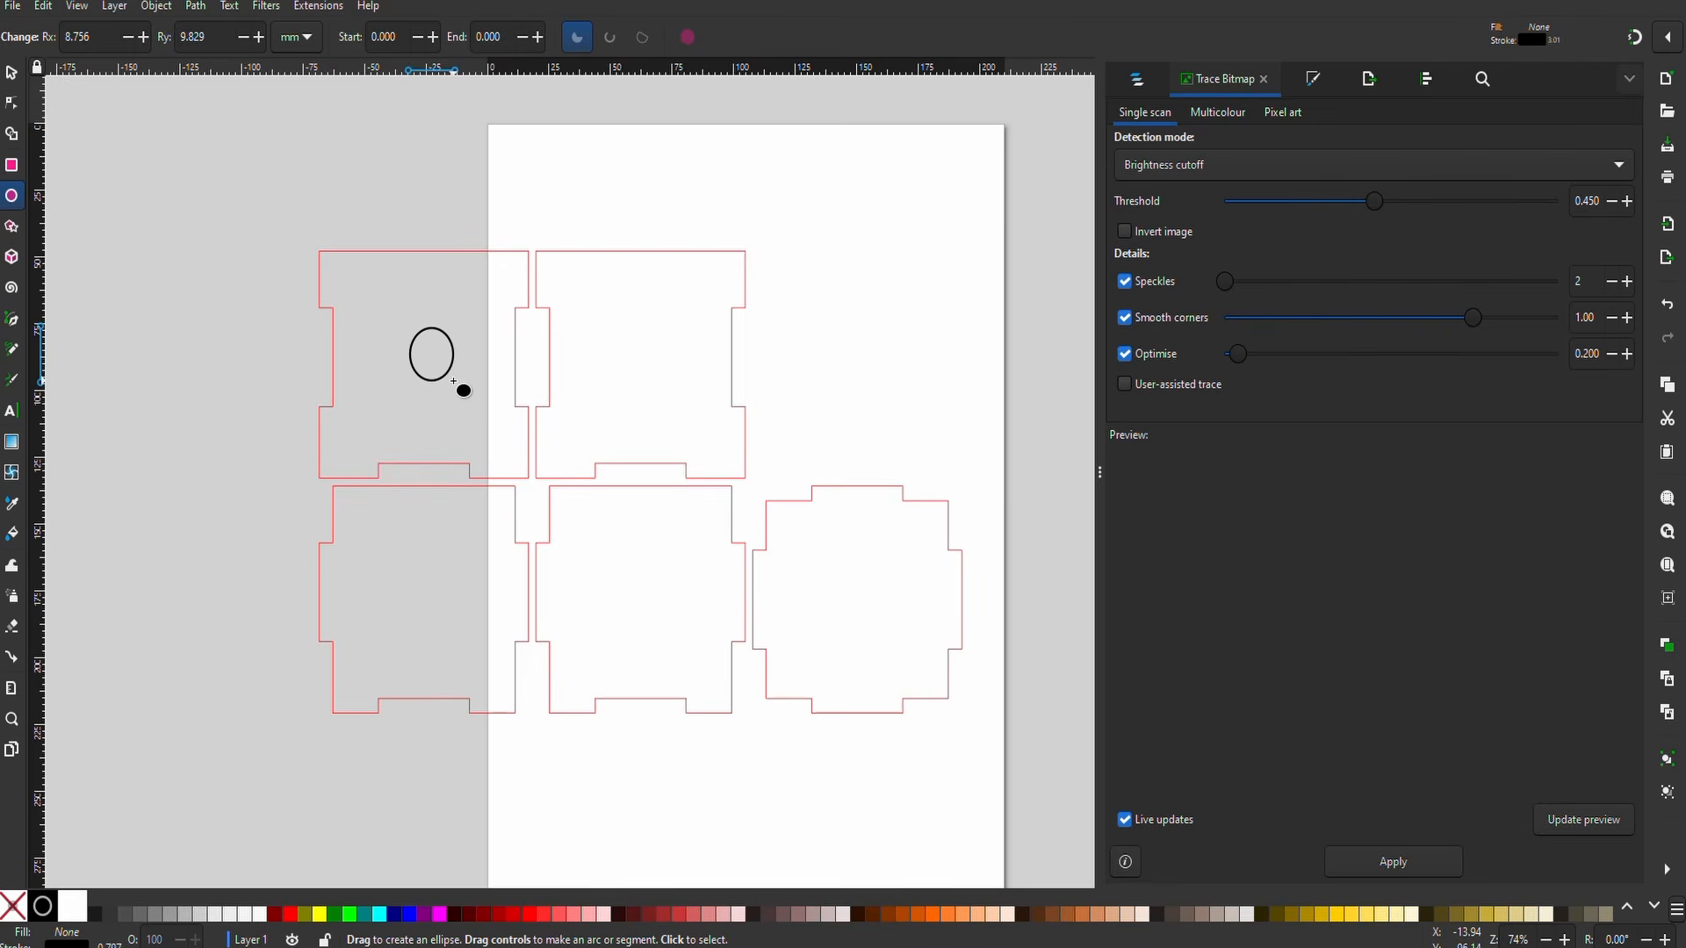
pyautogui.click(12, 72)
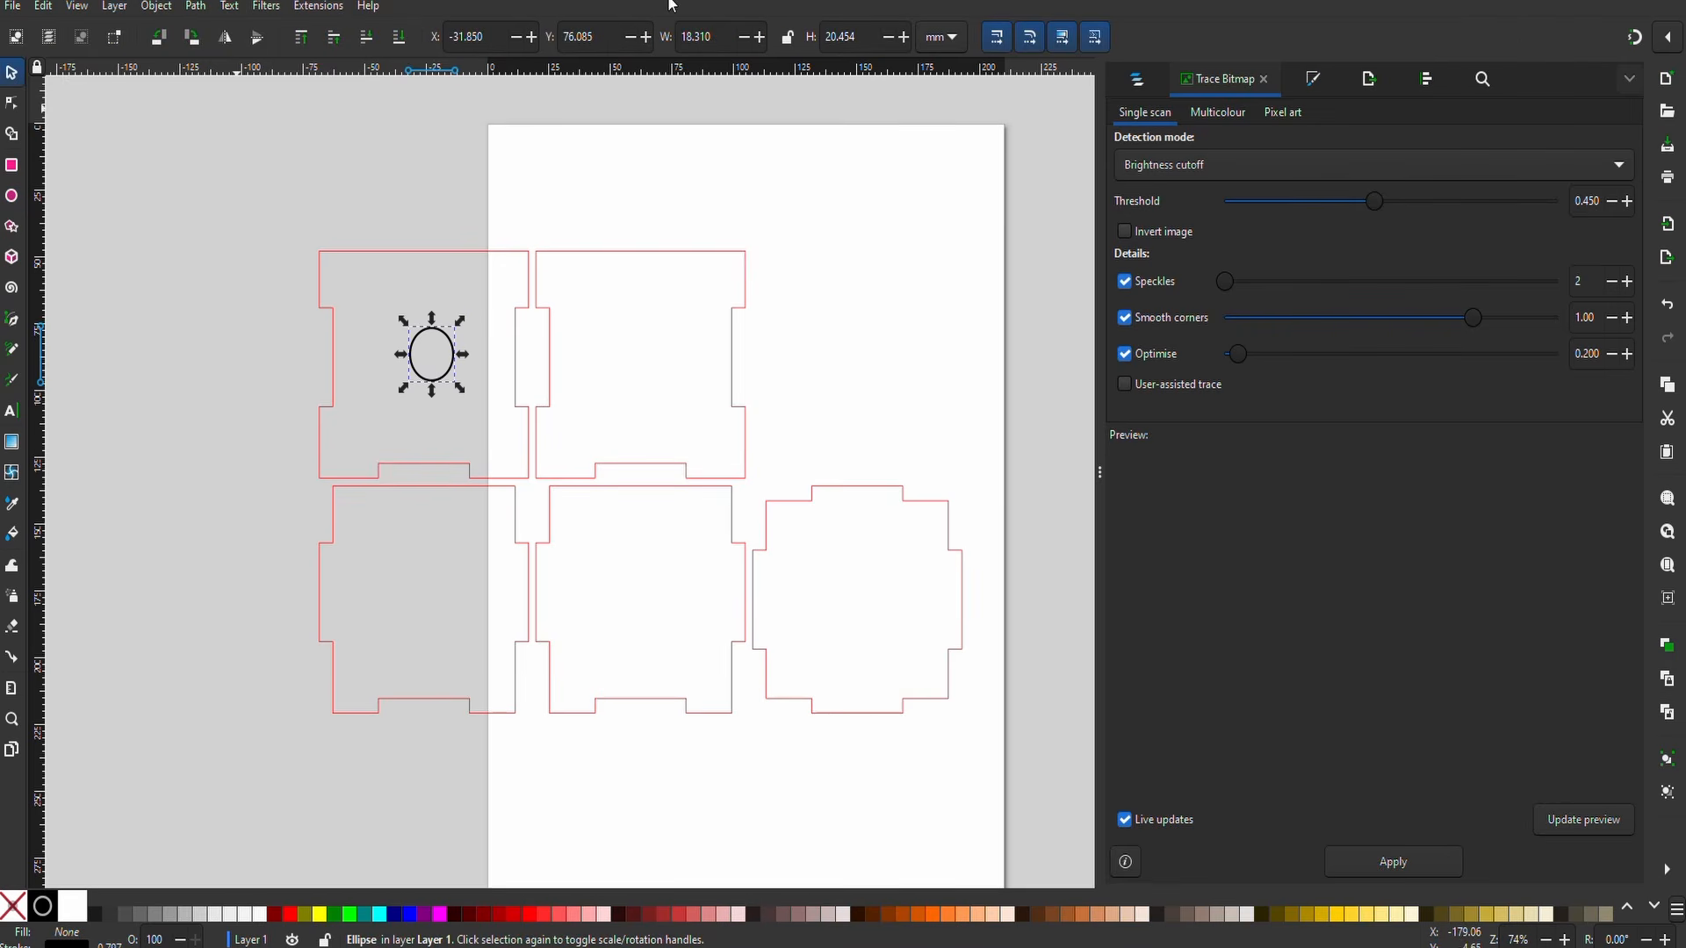
# - Set the ellipse's width and height to 9 mm each
pyautogui.doubleClick(709, 36)
pyautogui.write('9')
pyautogui.press('Tab')
pyautogui.write('9')
pyautogui.press('Return')
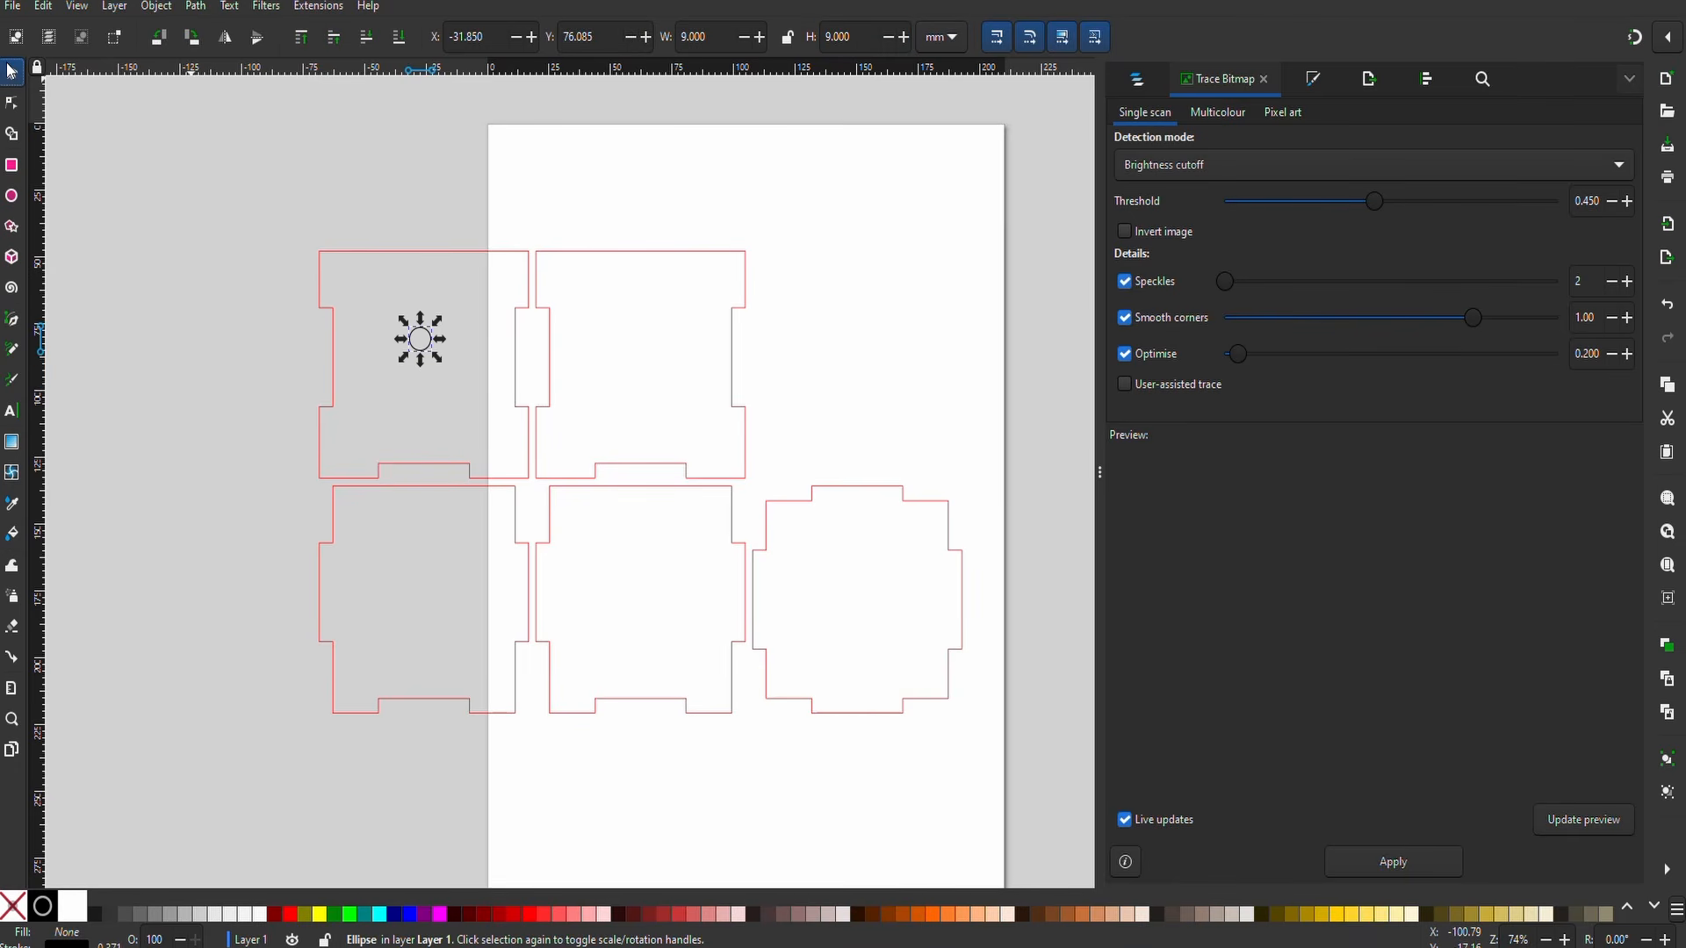
# - Centre the small circle on the Left panel along both the vertical and horizontal axes, aligning relative to the first selected object
pyautogui.click(466, 341)
pyautogui.scroll(1, 466, 341)
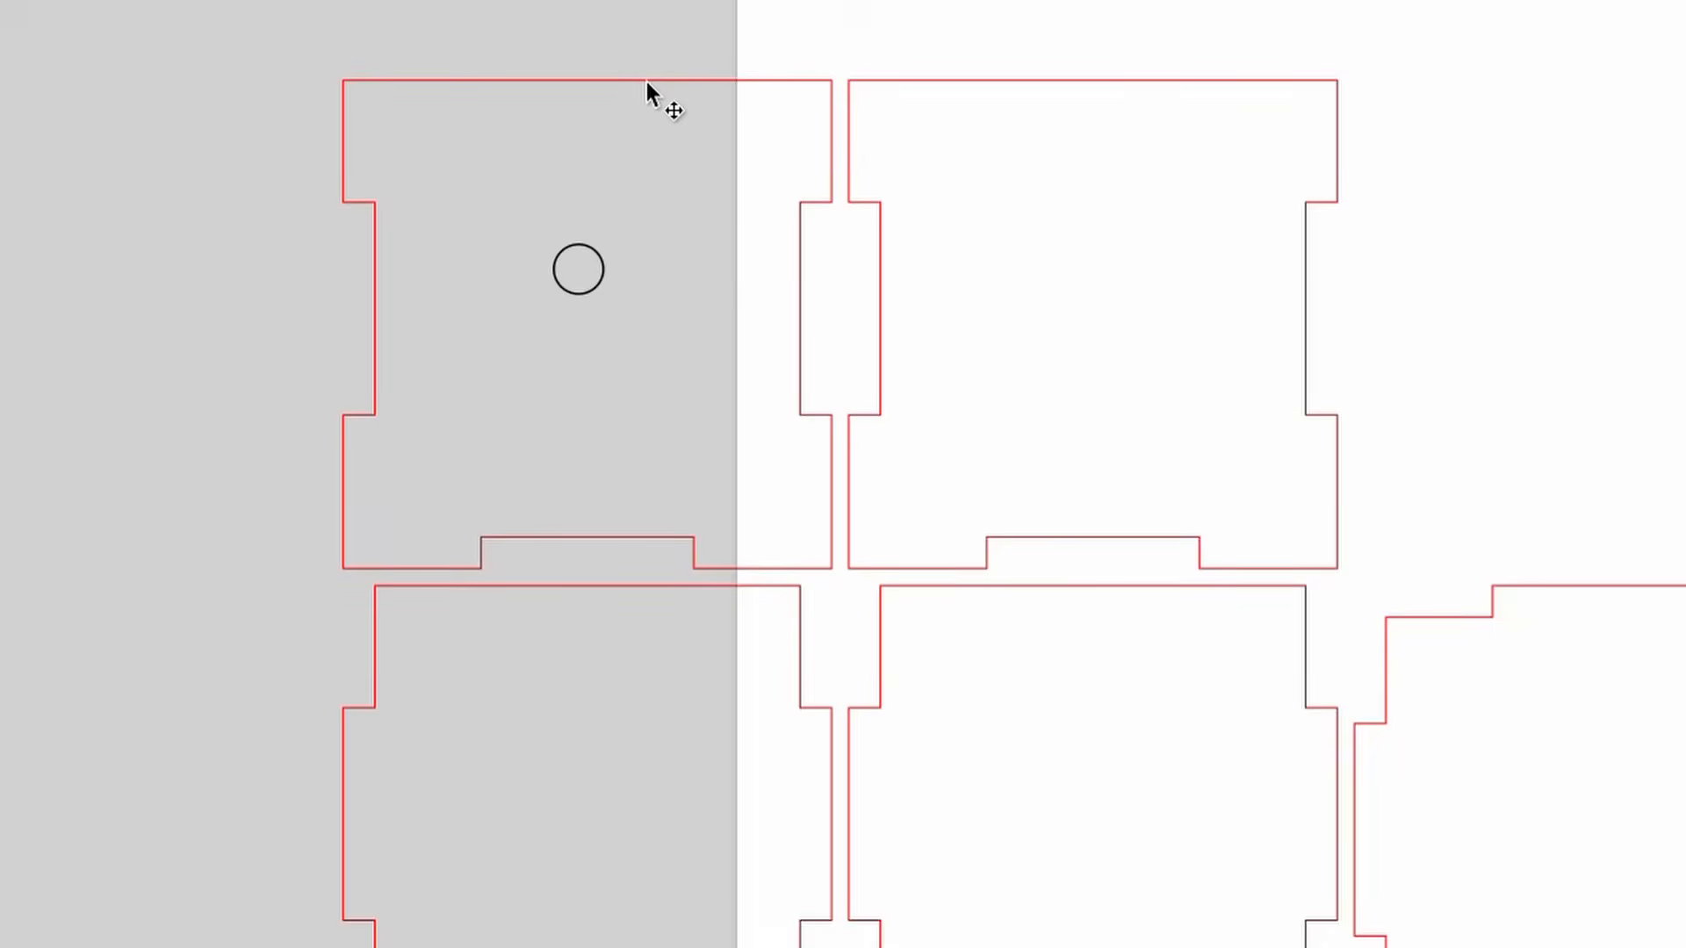
pyautogui.click(441, 216)
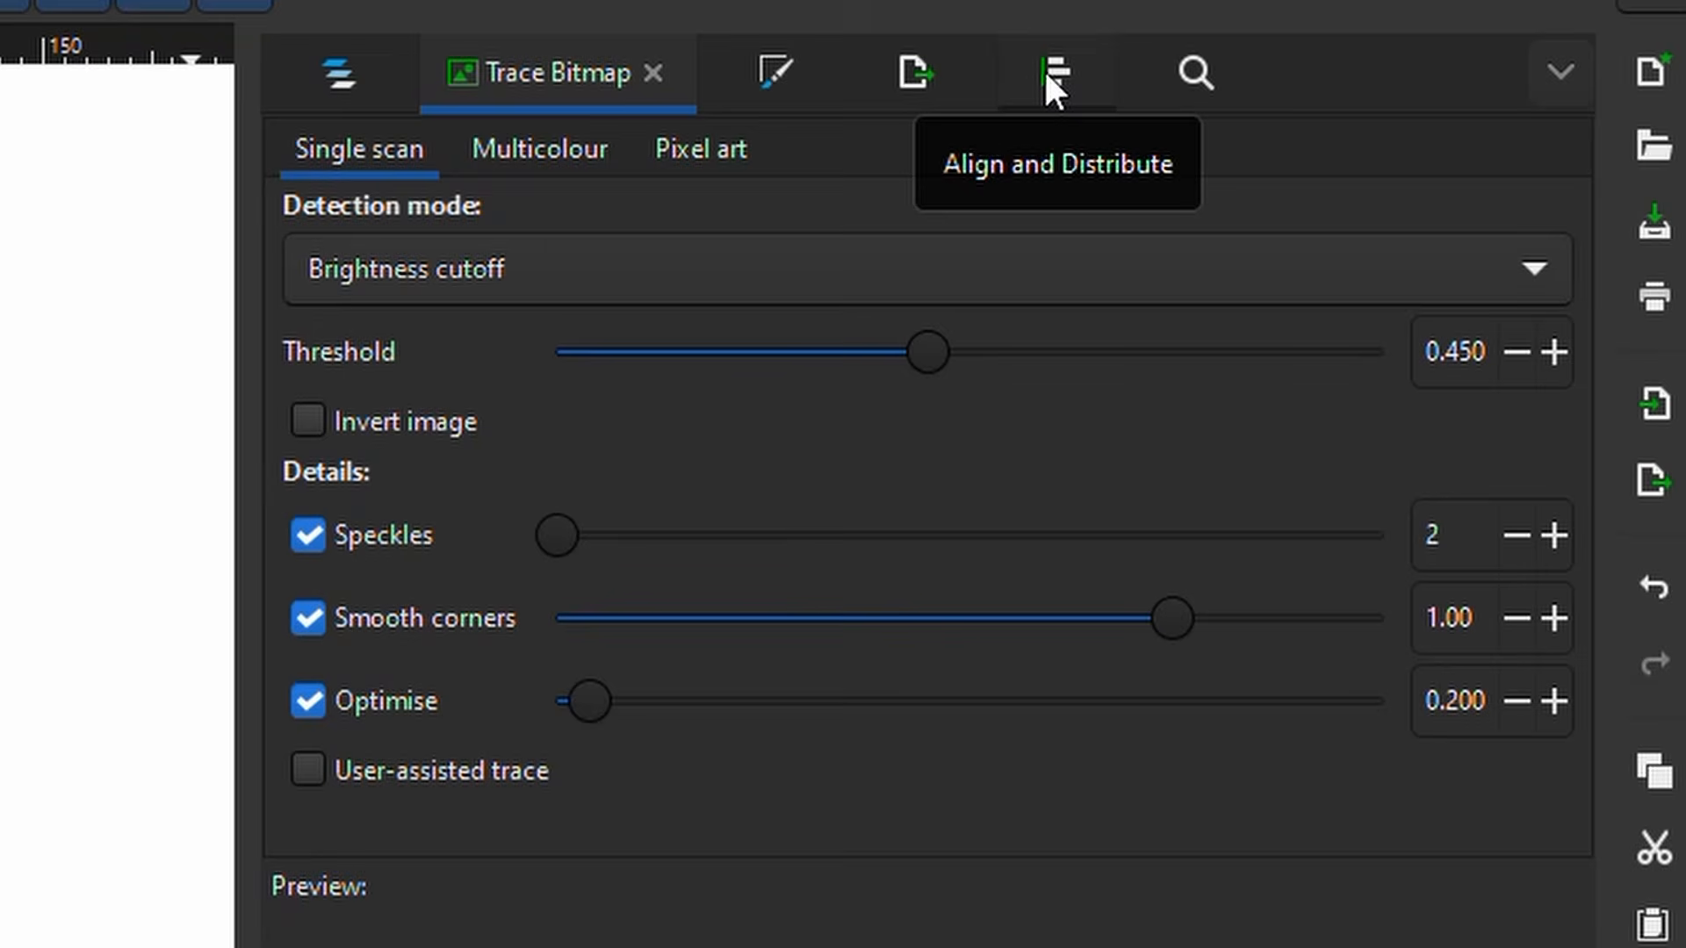
pyautogui.click(1046, 75)
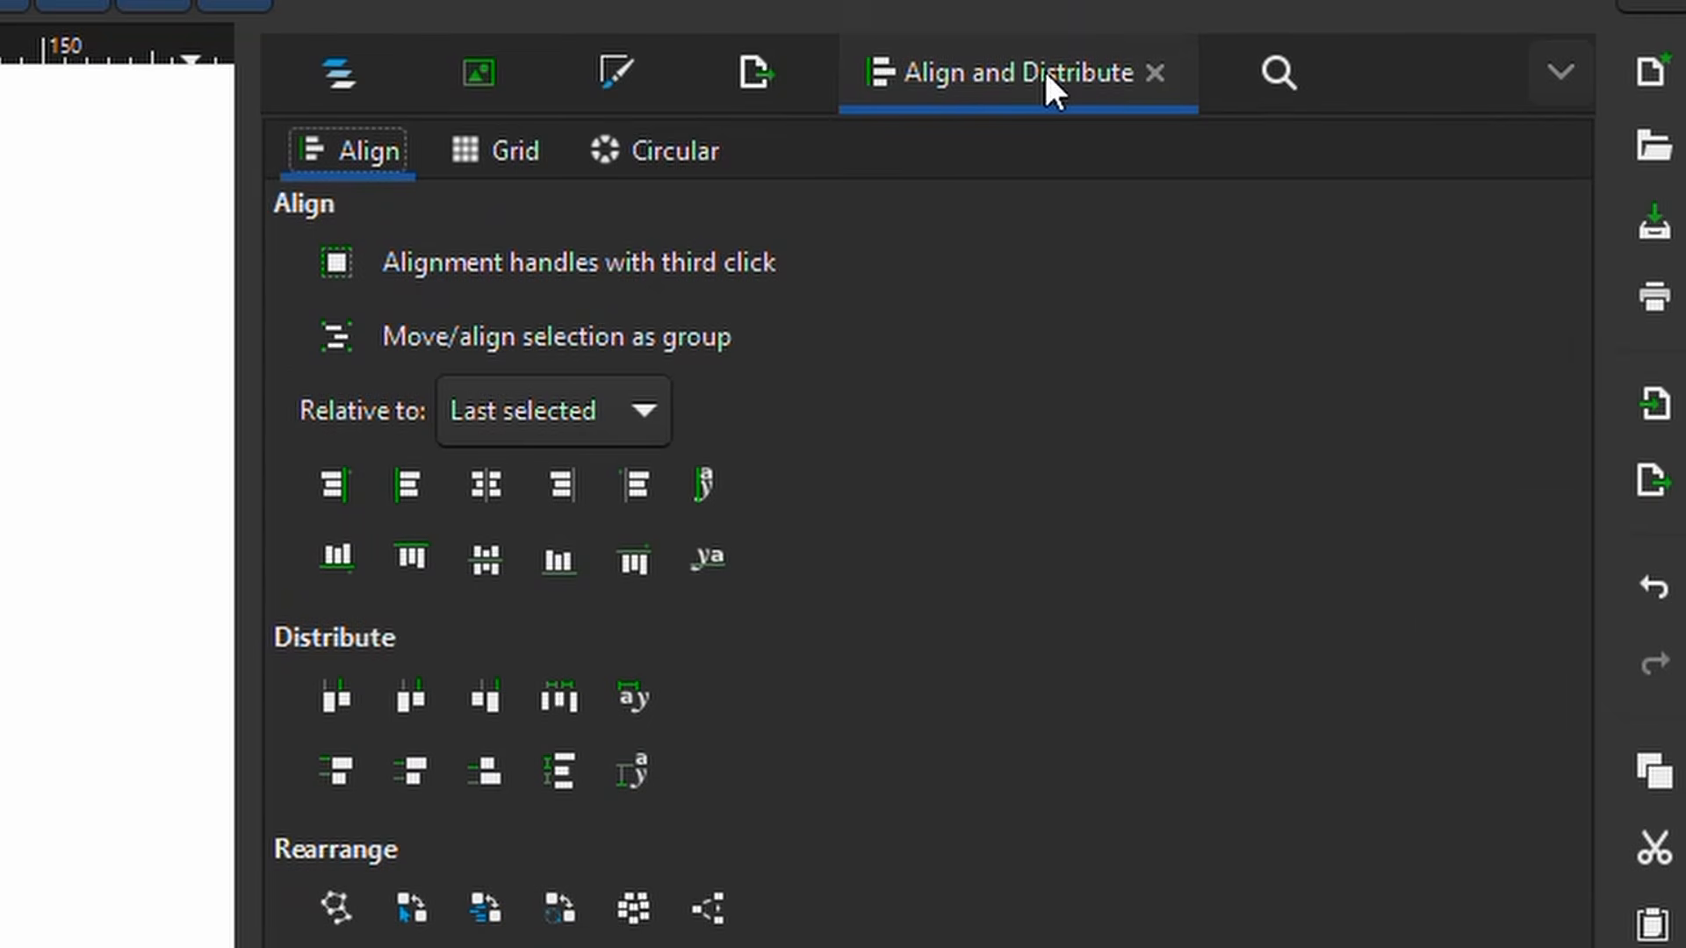
pyautogui.click(1548, 81)
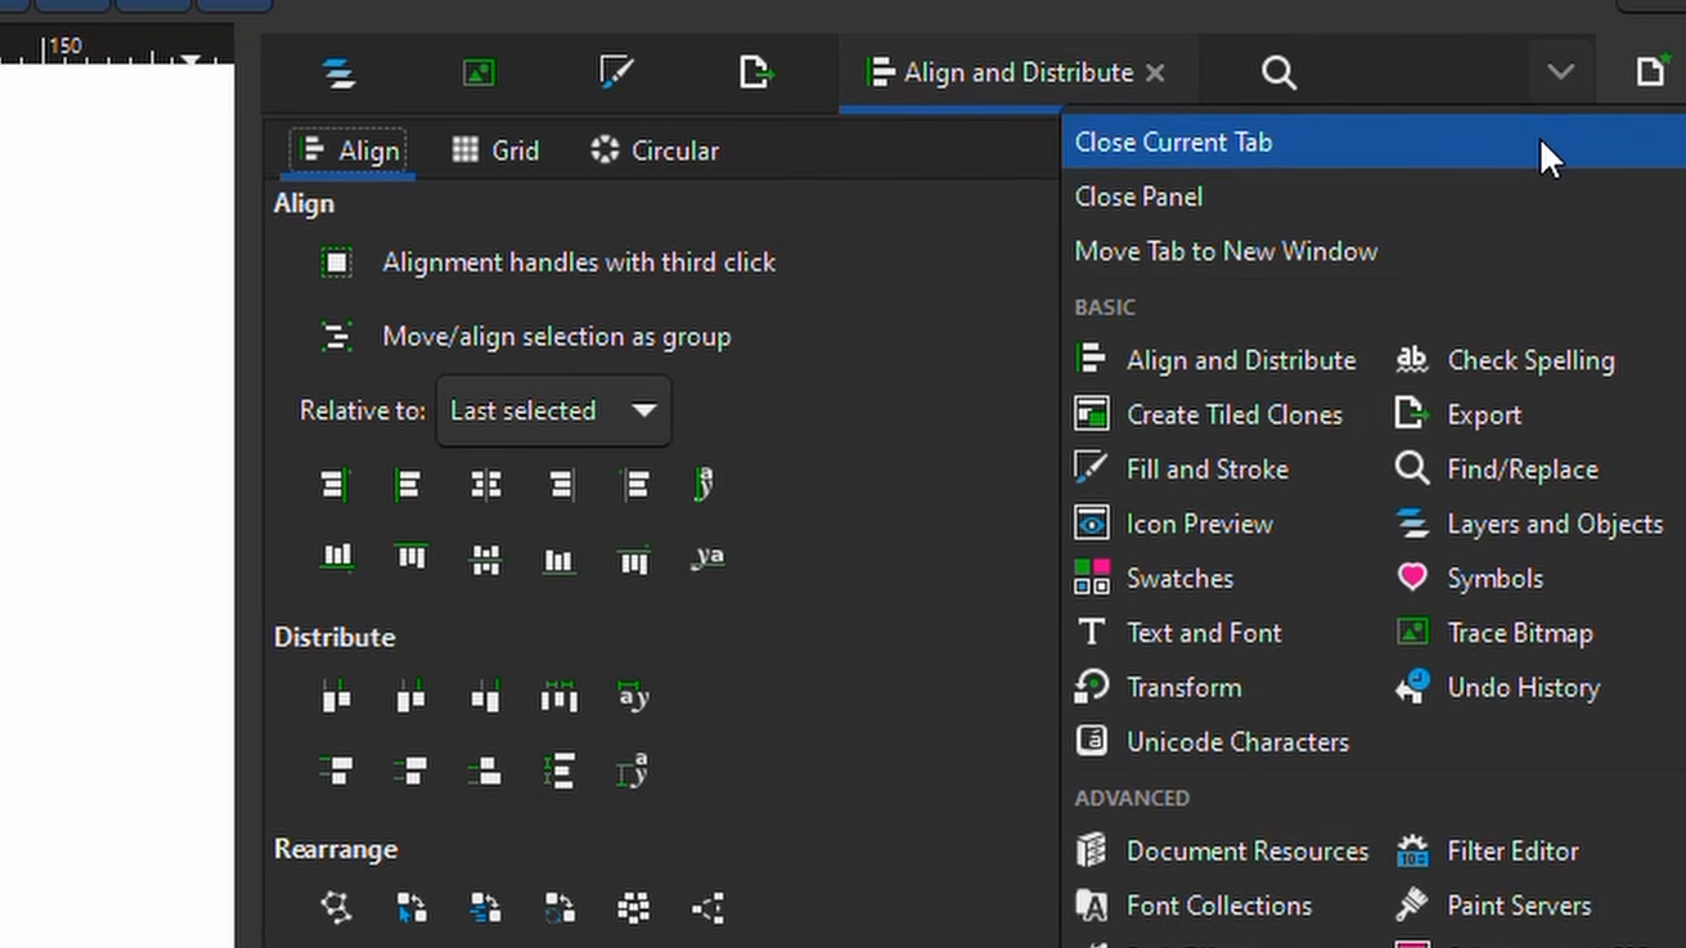
pyautogui.click(1238, 353)
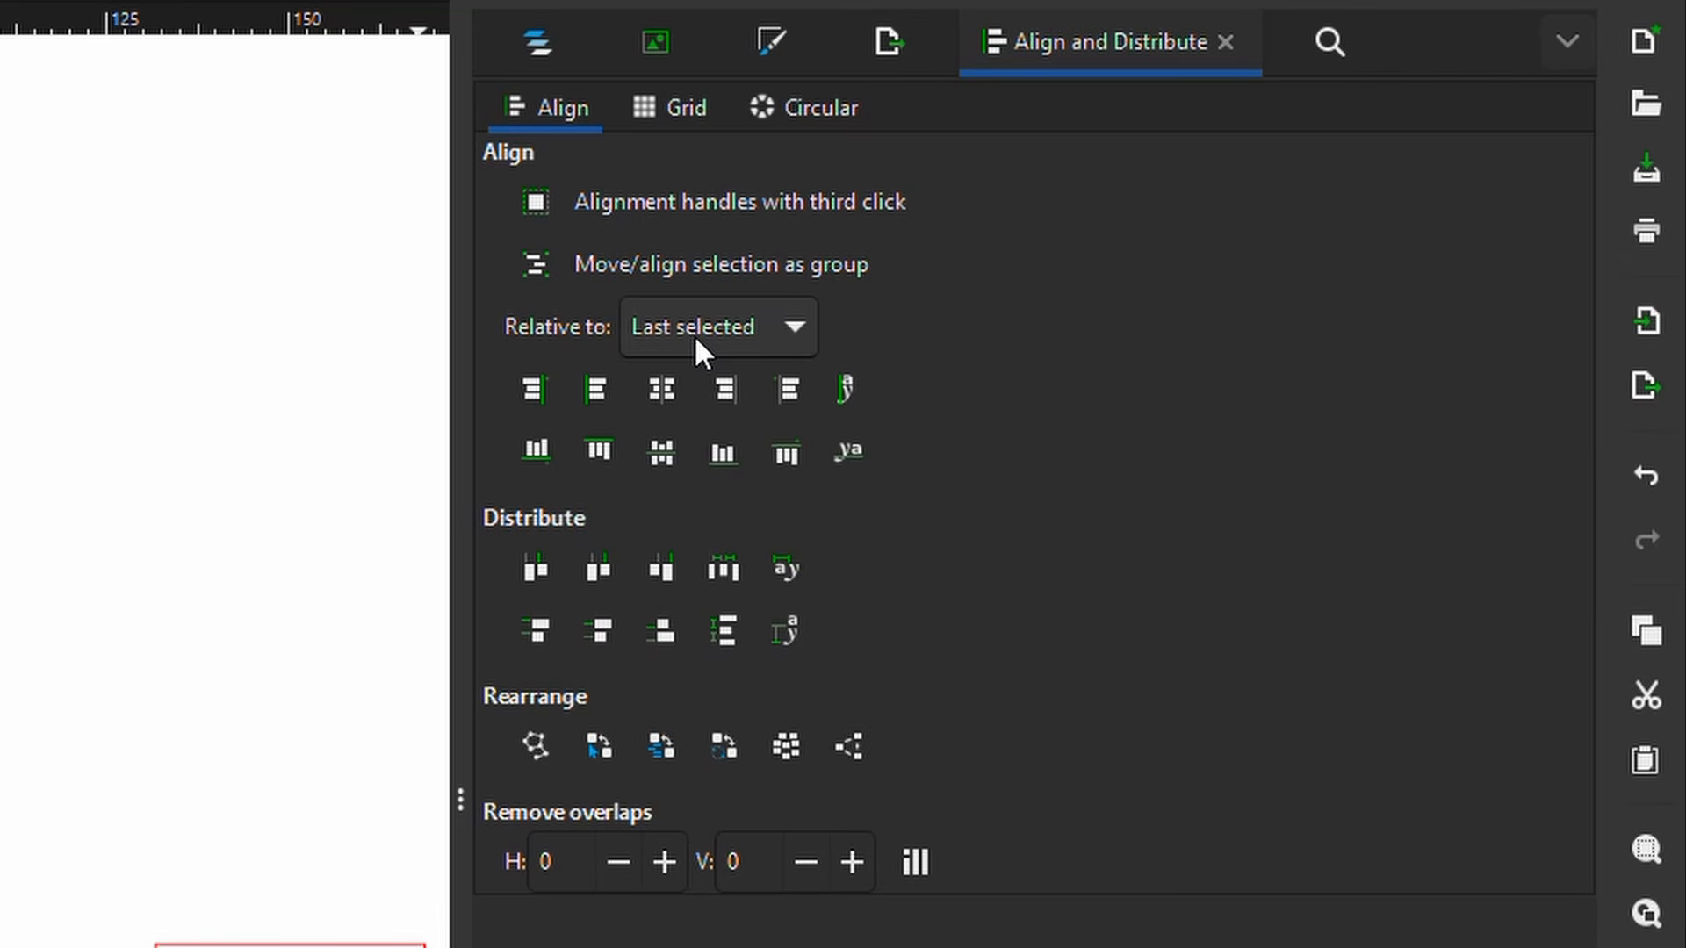
pyautogui.click(694, 334)
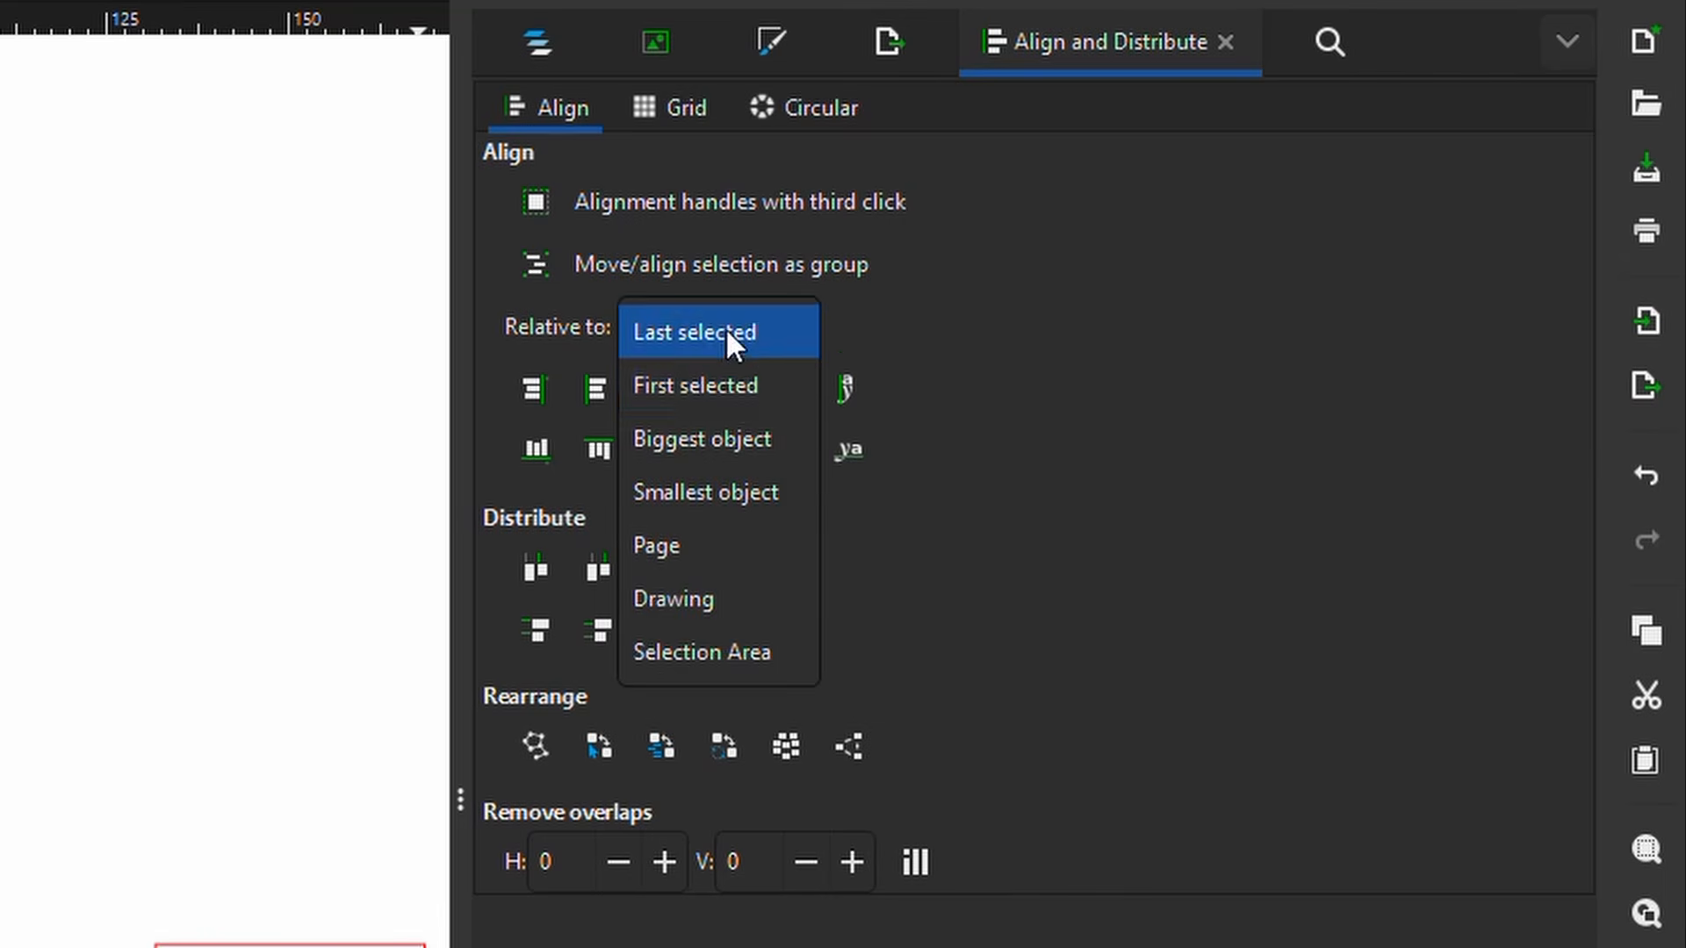
pyautogui.click(729, 384)
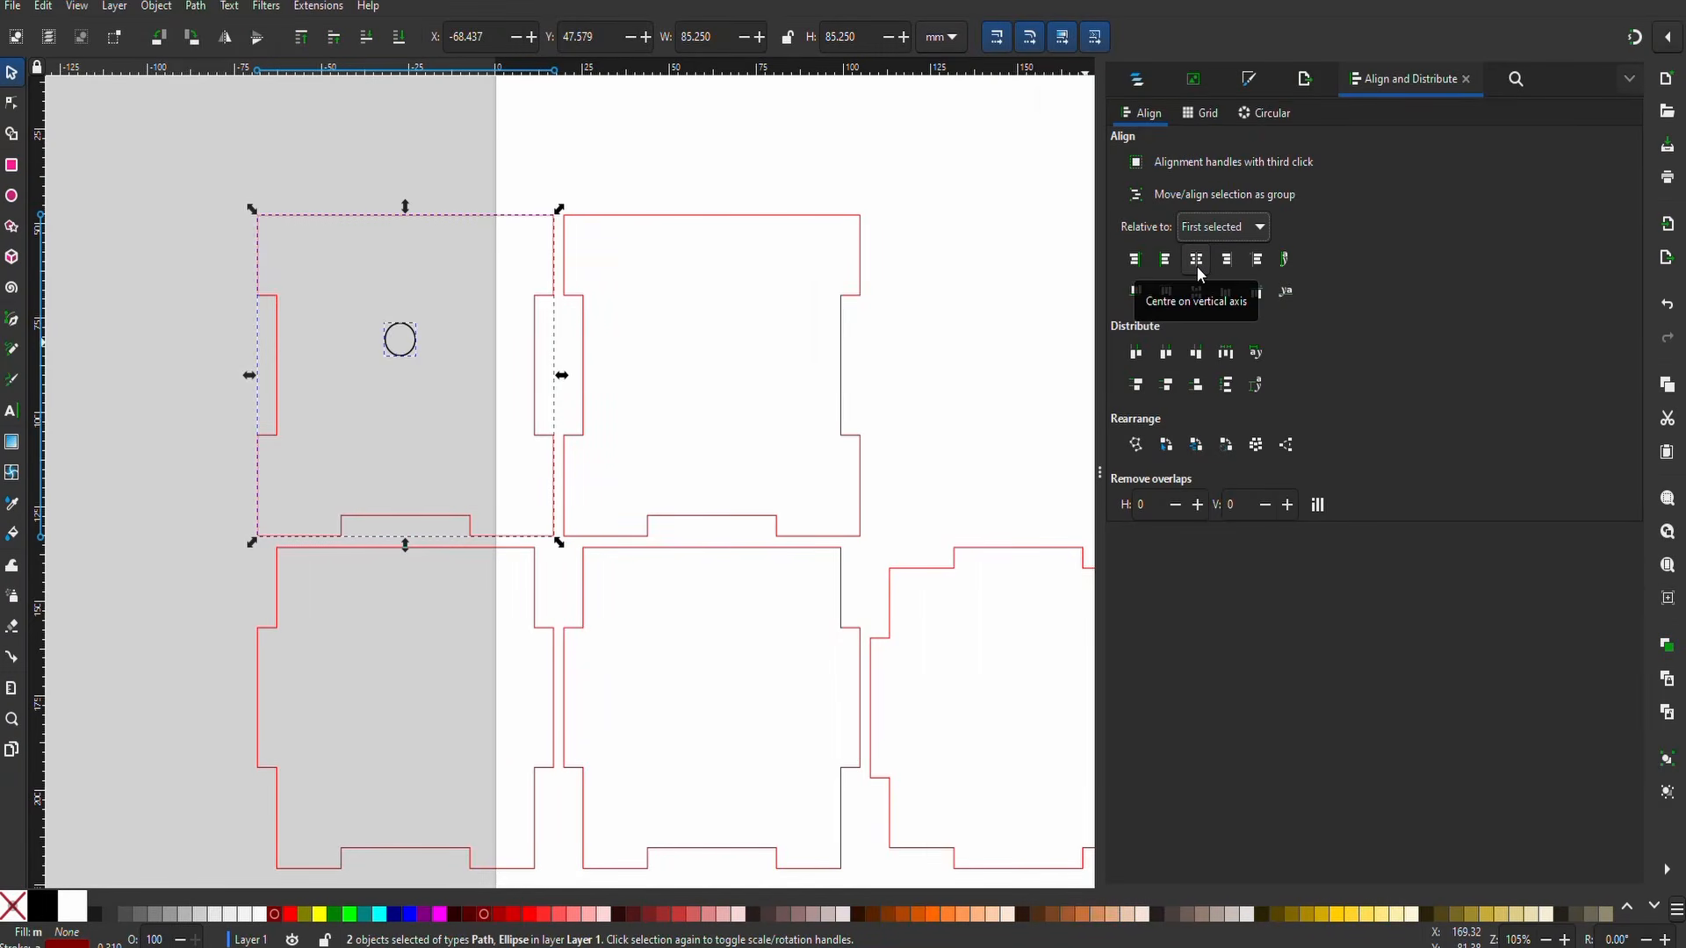
pyautogui.click(665, 407)
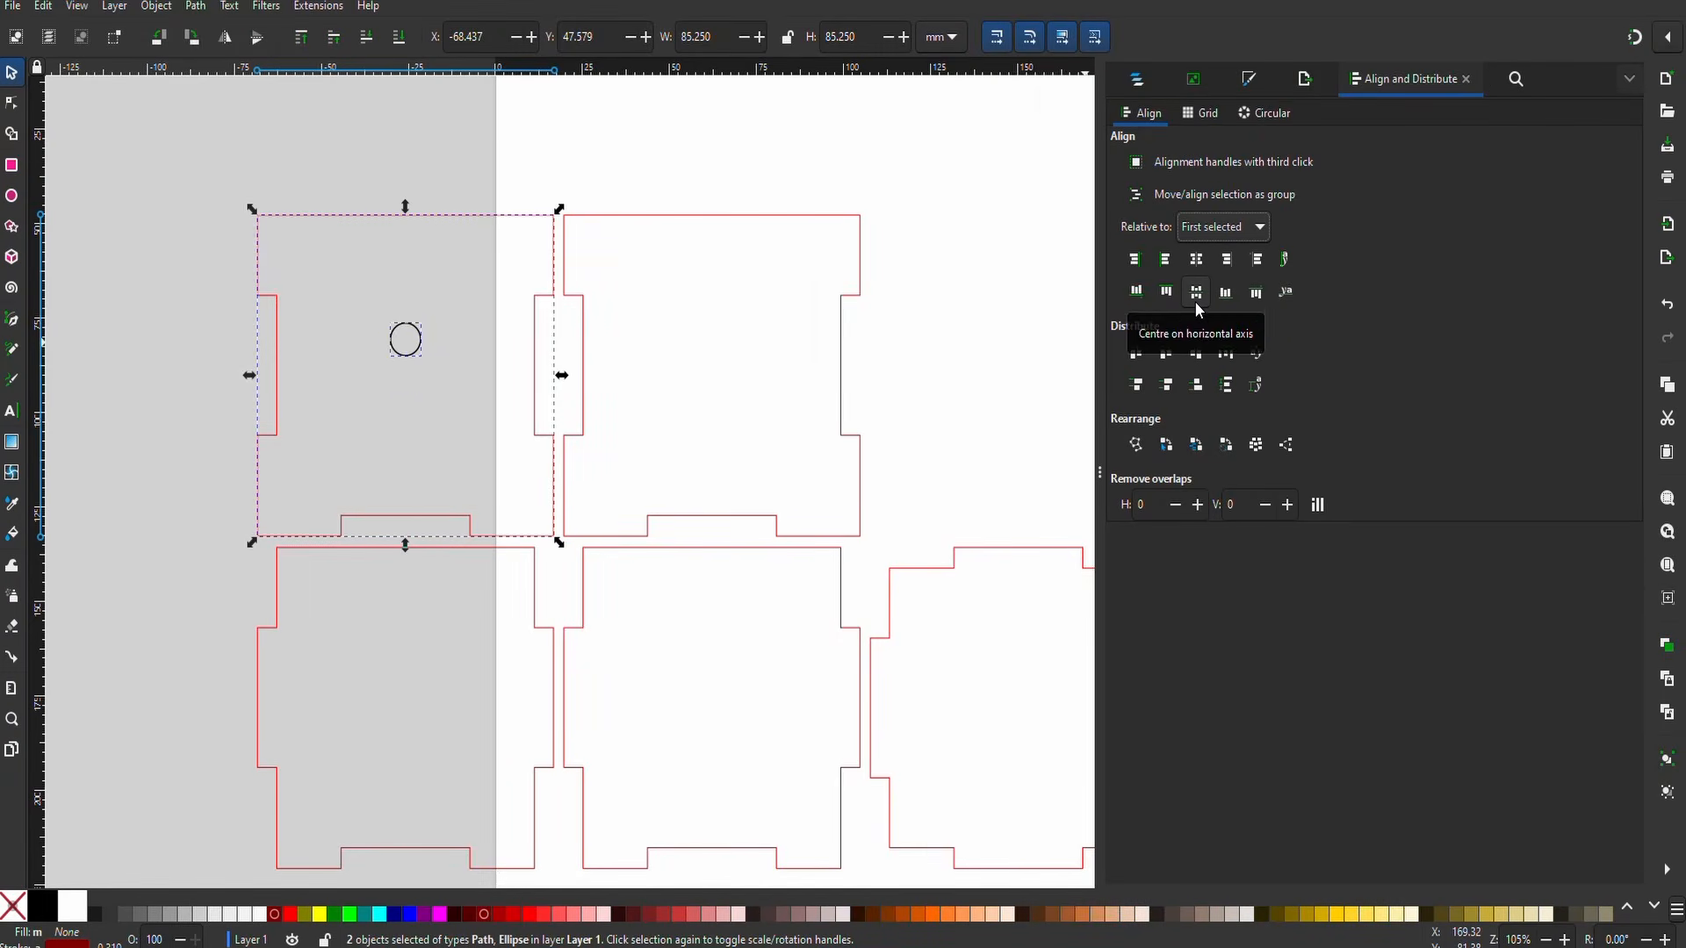
pyautogui.click(1195, 295)
# - Cut the centred circle out of the Left panel, turning both shapes into a single path with a hole
pyautogui.click(417, 364)
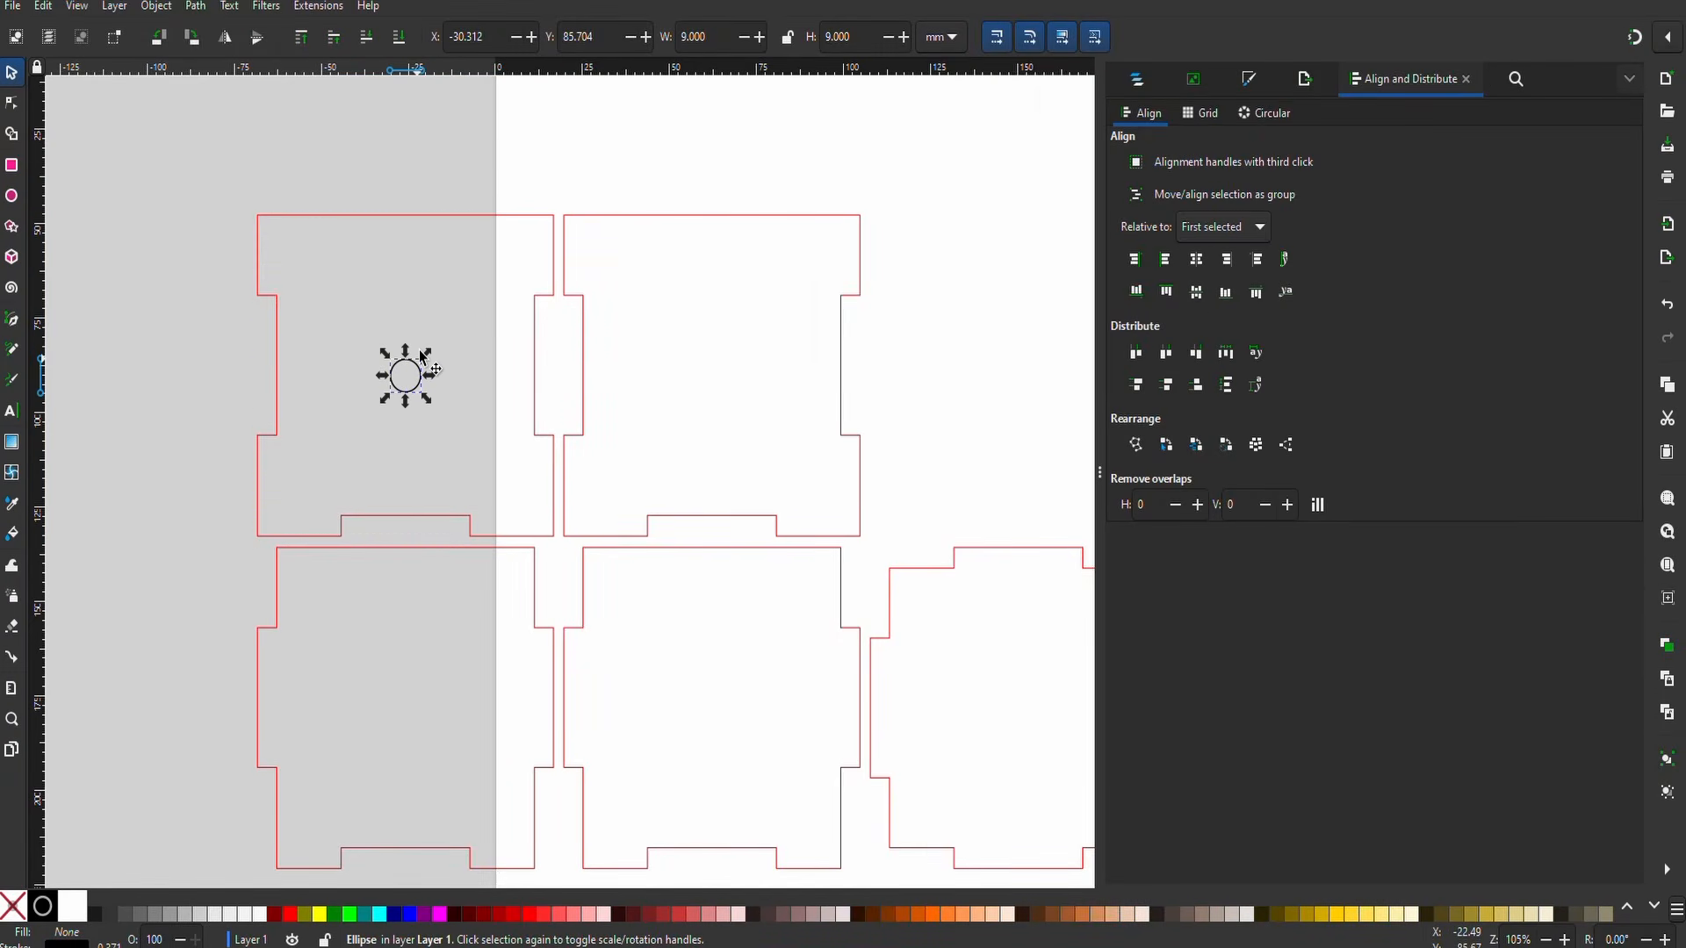
pyautogui.keyDown('shift'); pyautogui.click(440, 216); pyautogui.keyUp('shift')
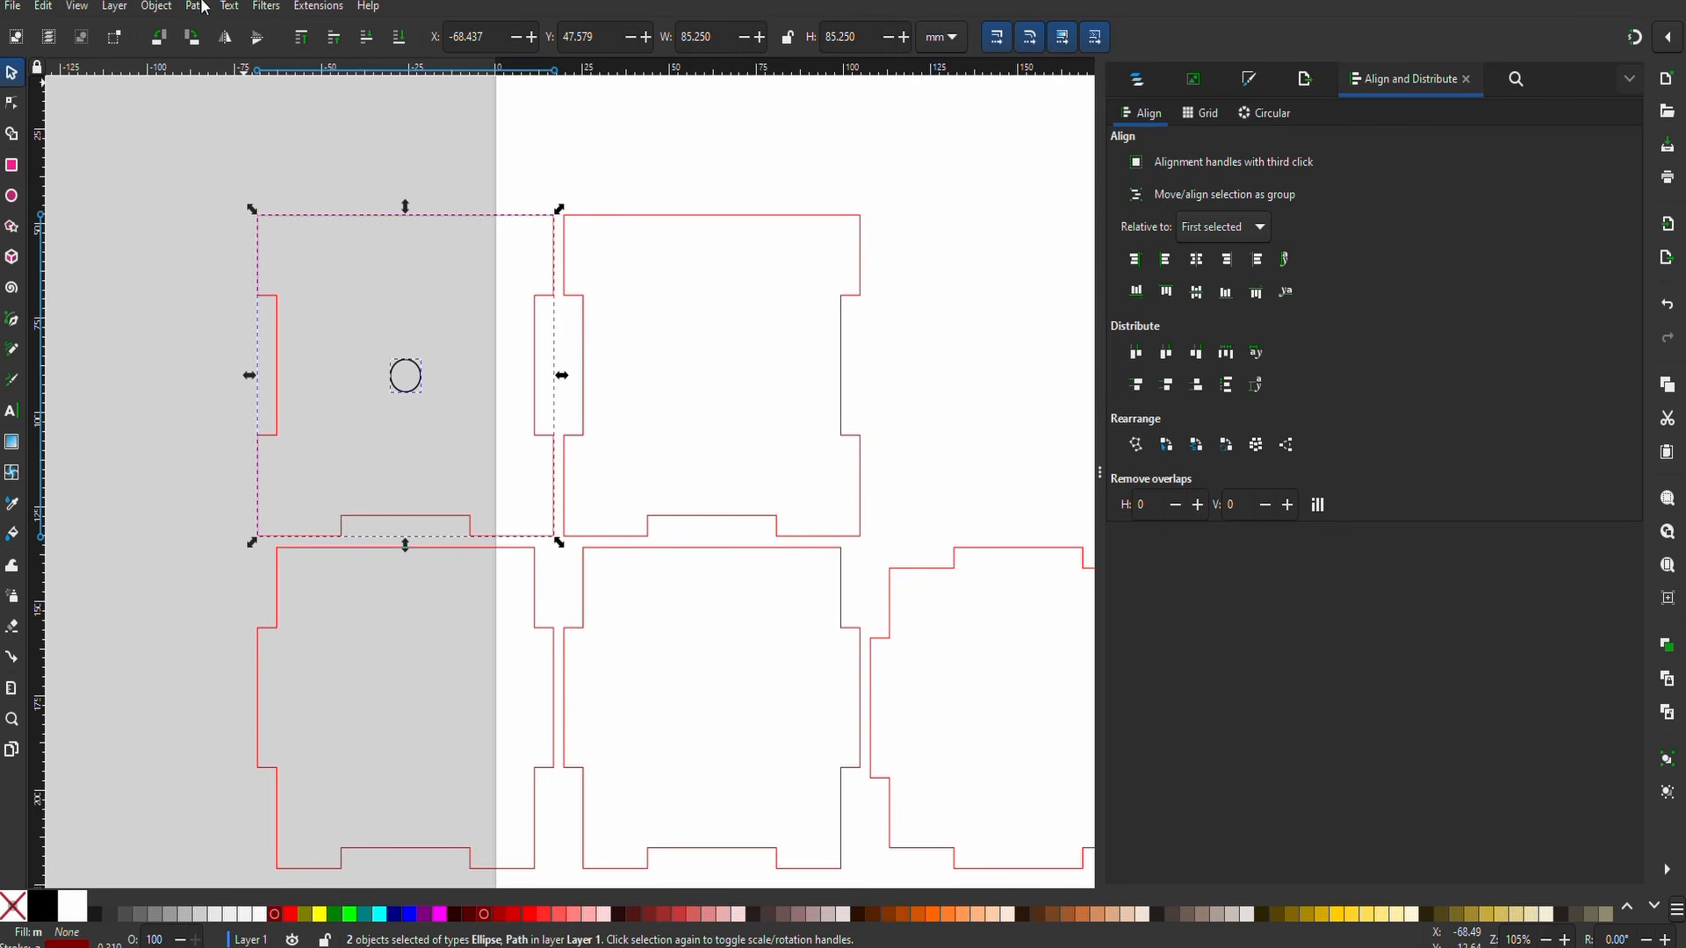
pyautogui.click(196, 7)
pyautogui.click(244, 131)
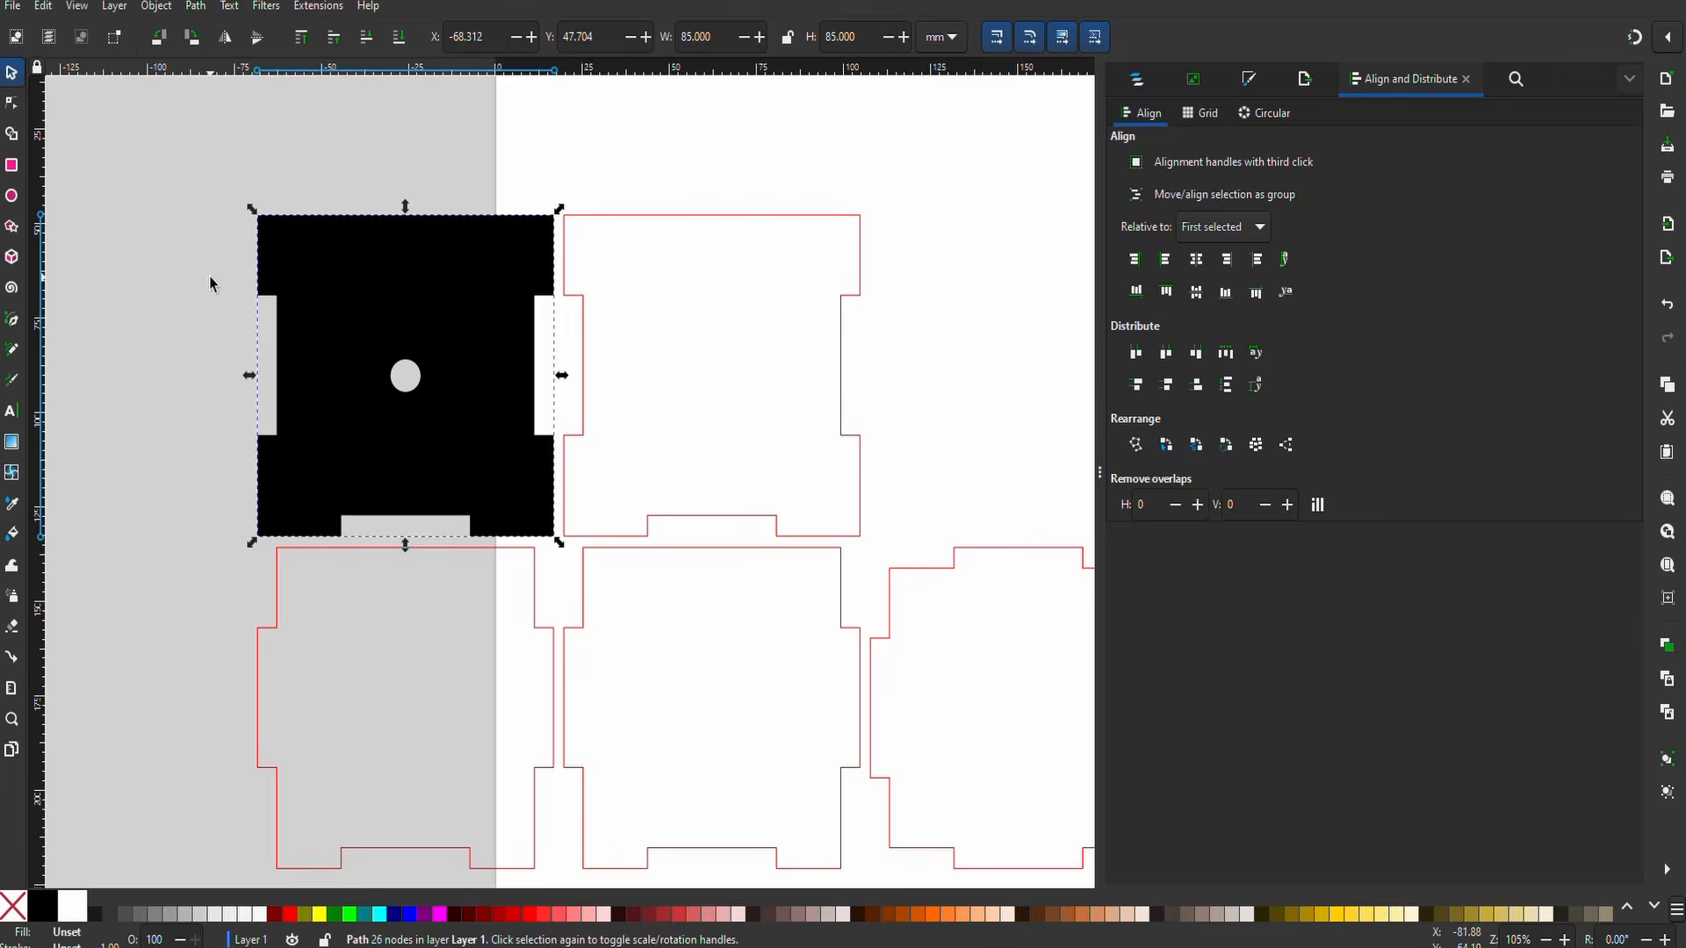
pyautogui.press('Escape')
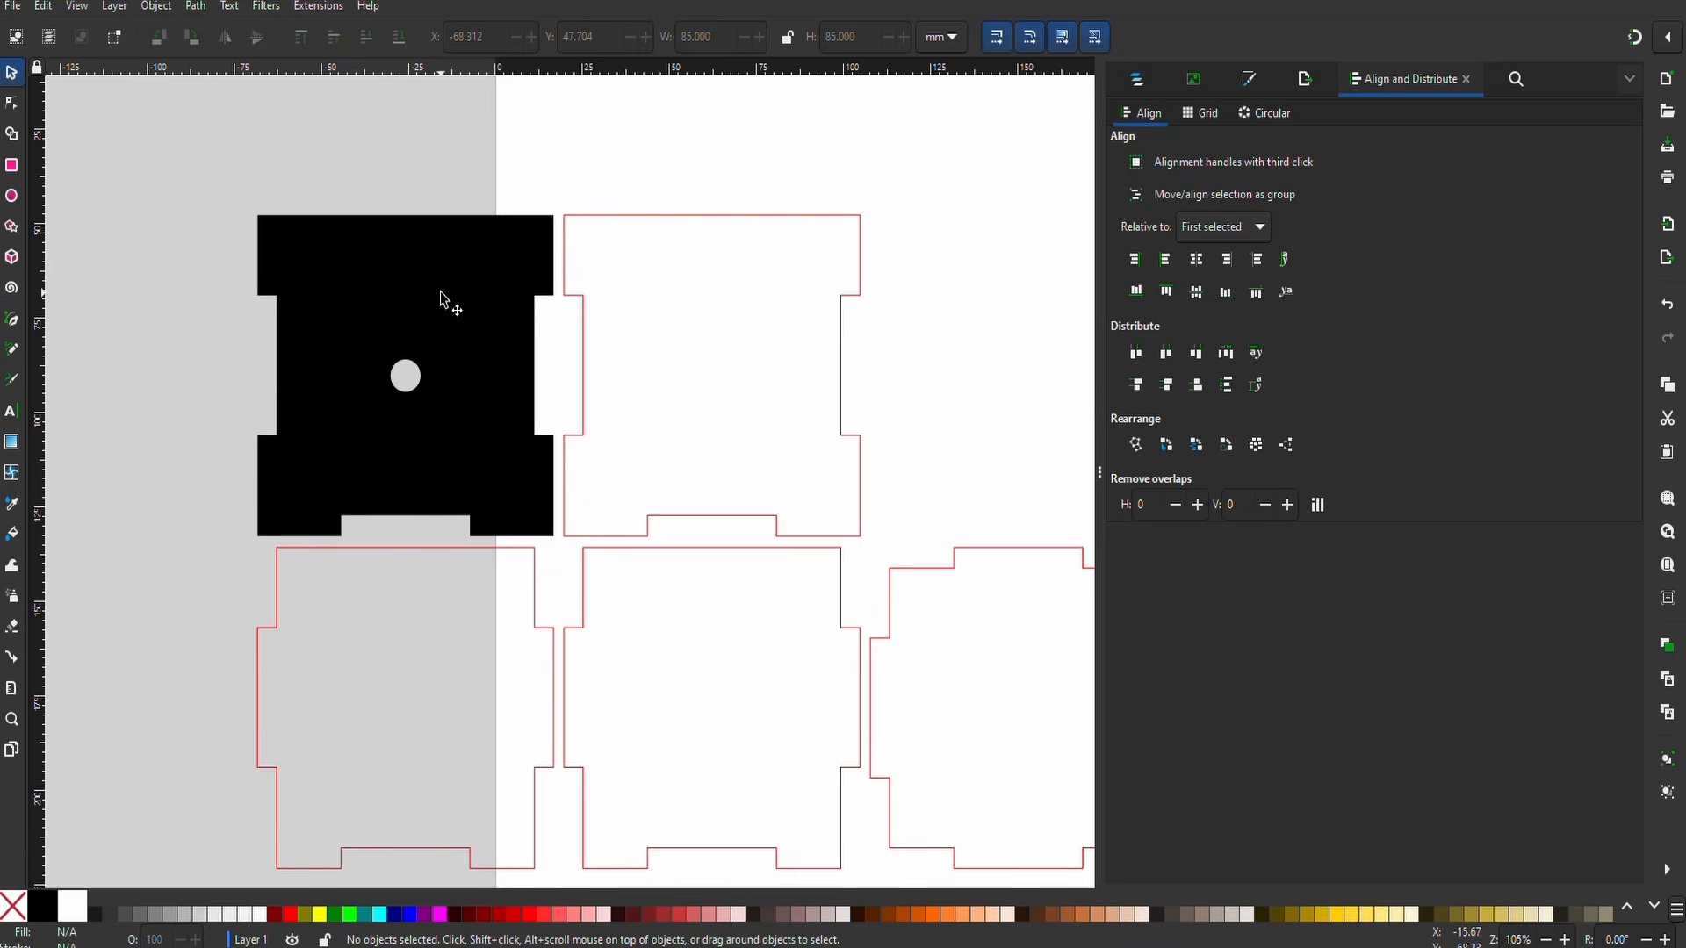
# - Remove the fill from the Left panel with the hole
pyautogui.click(441, 302)
pyautogui.click(1193, 78)
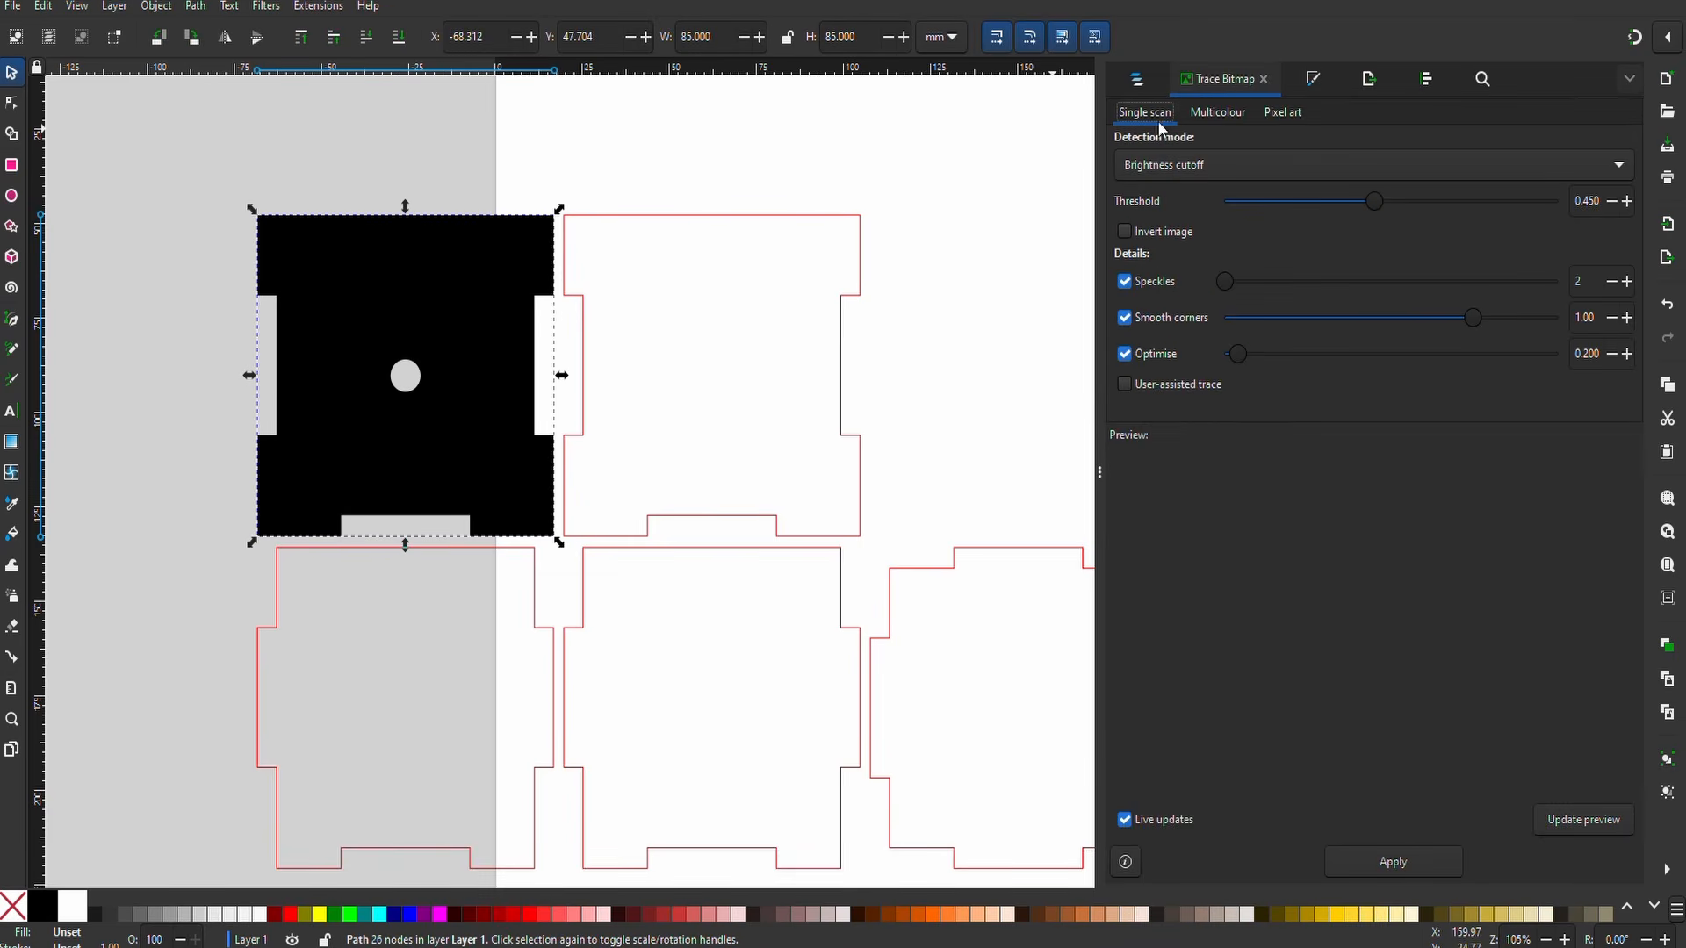
pyautogui.click(1314, 78)
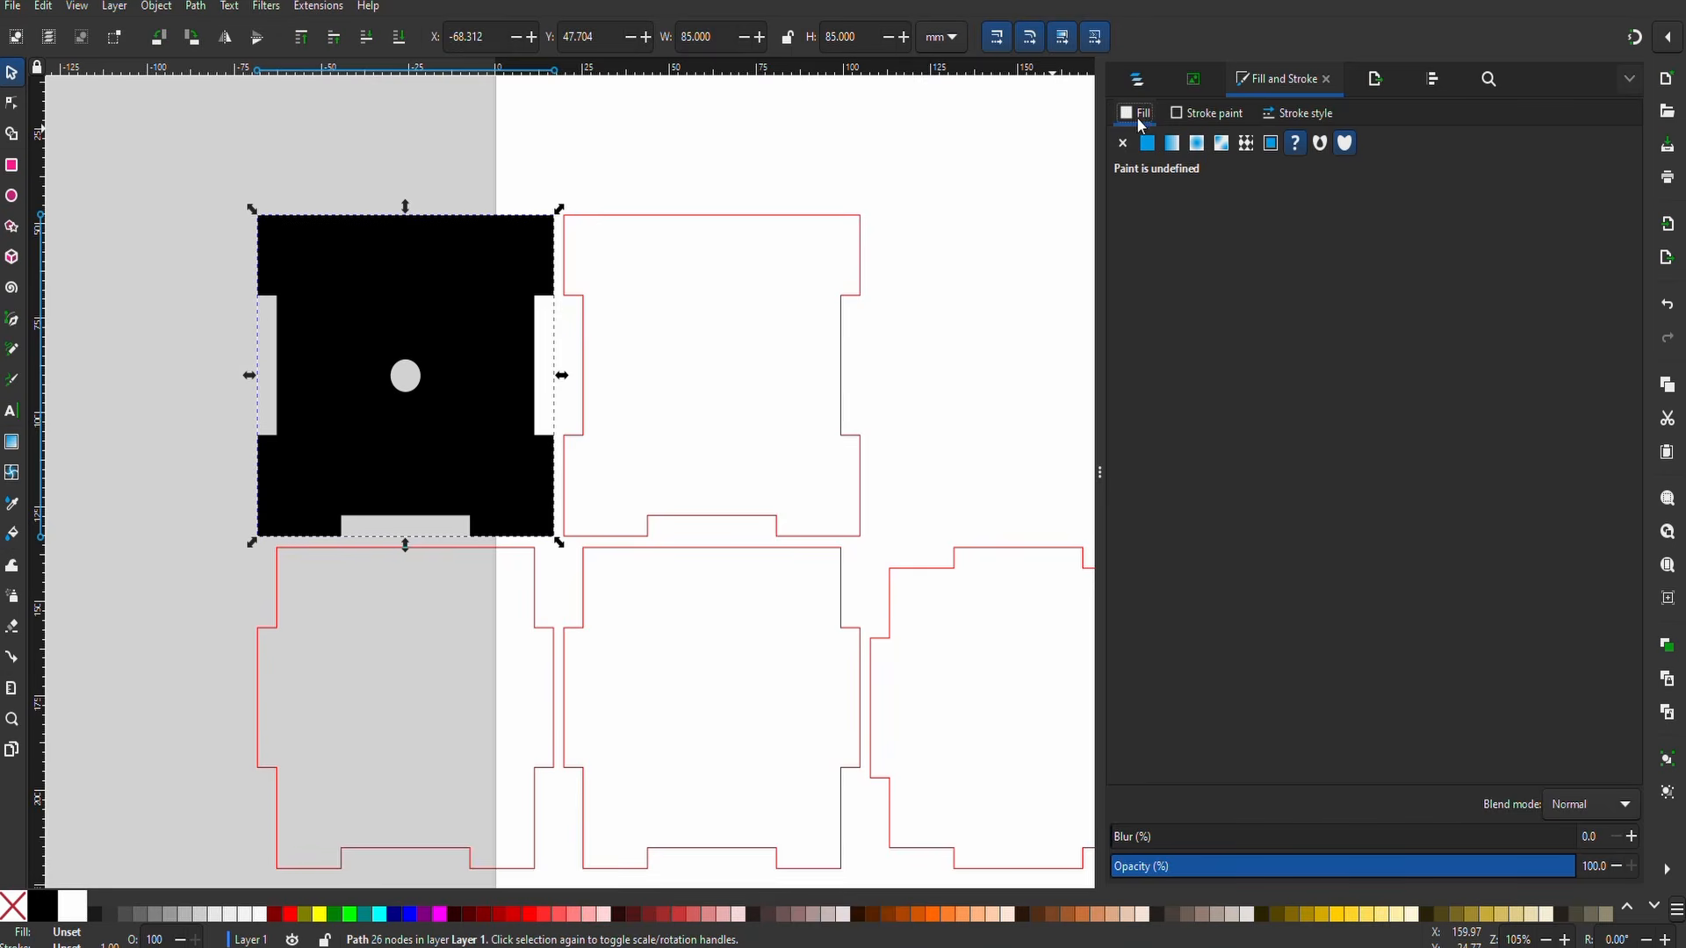
pyautogui.click(1123, 144)
# - Give the Left panel a flat-colour stroke in fully saturated red
pyautogui.click(1207, 113)
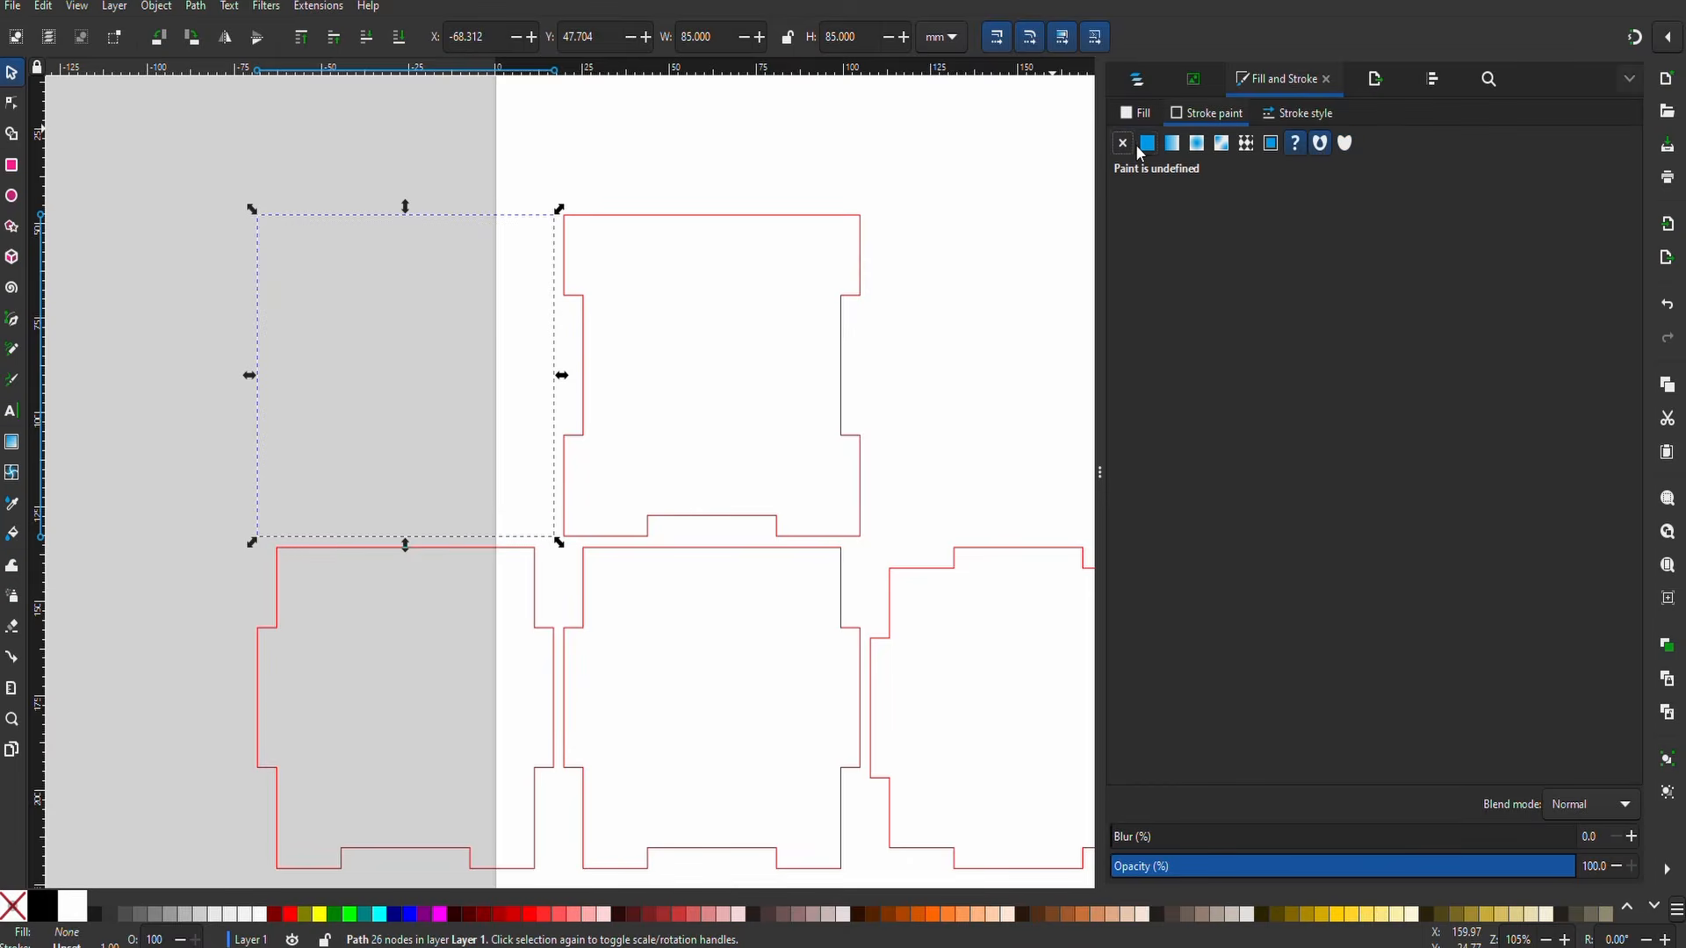
pyautogui.click(1148, 143)
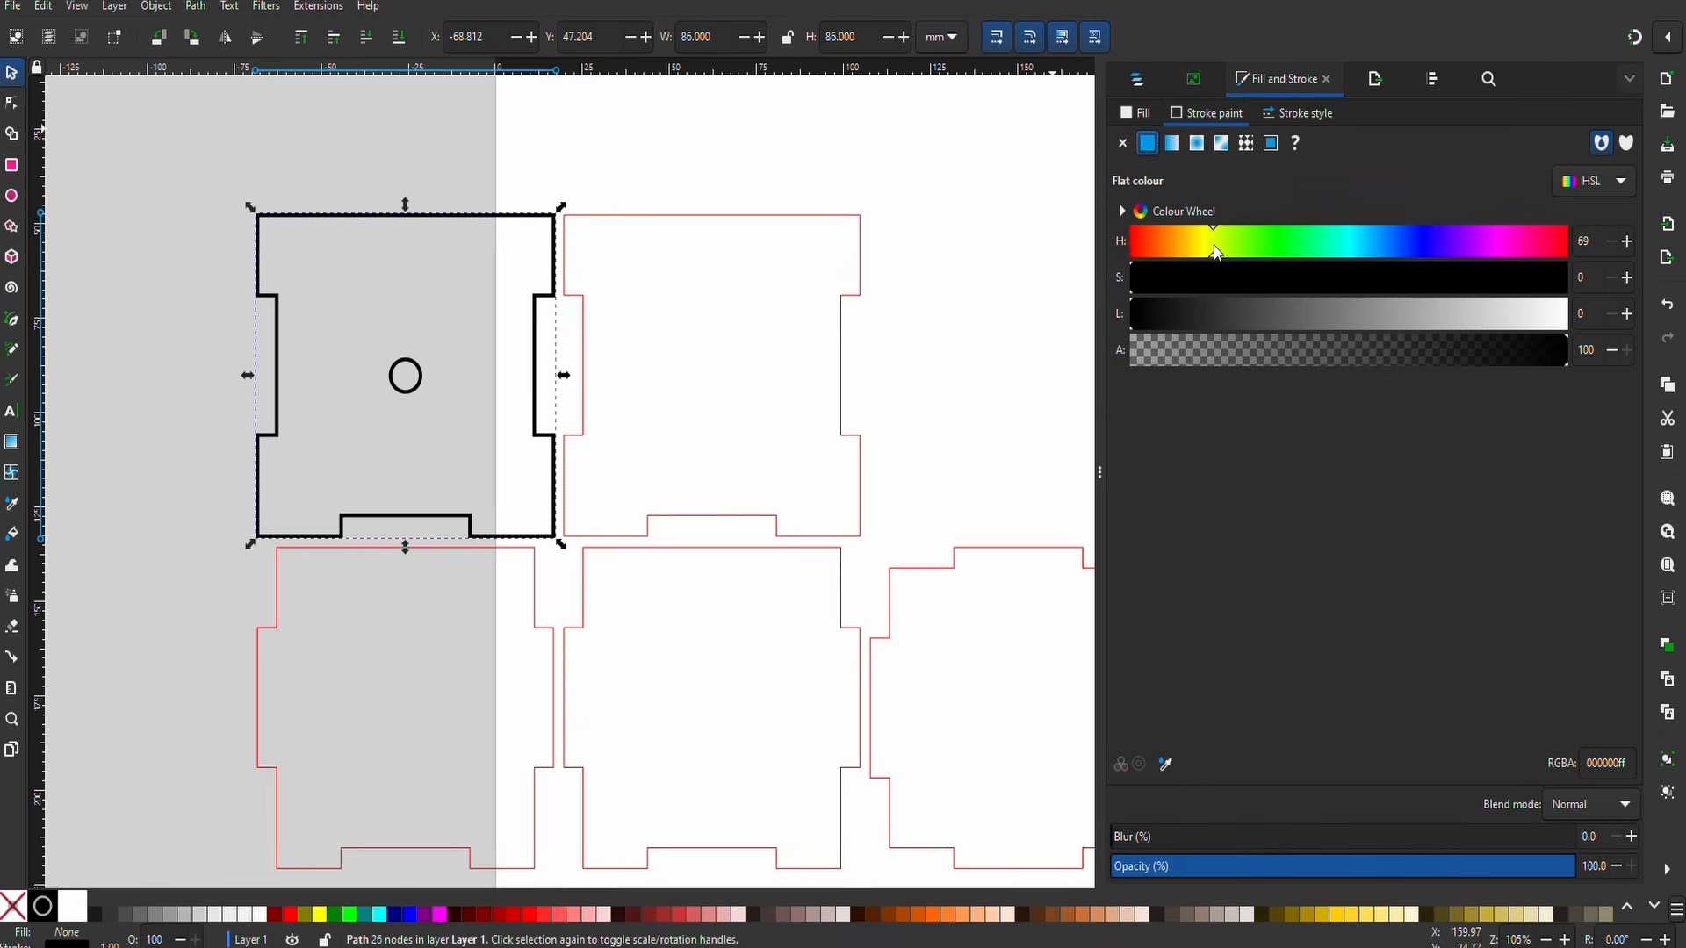
pyautogui.click(1287, 289)
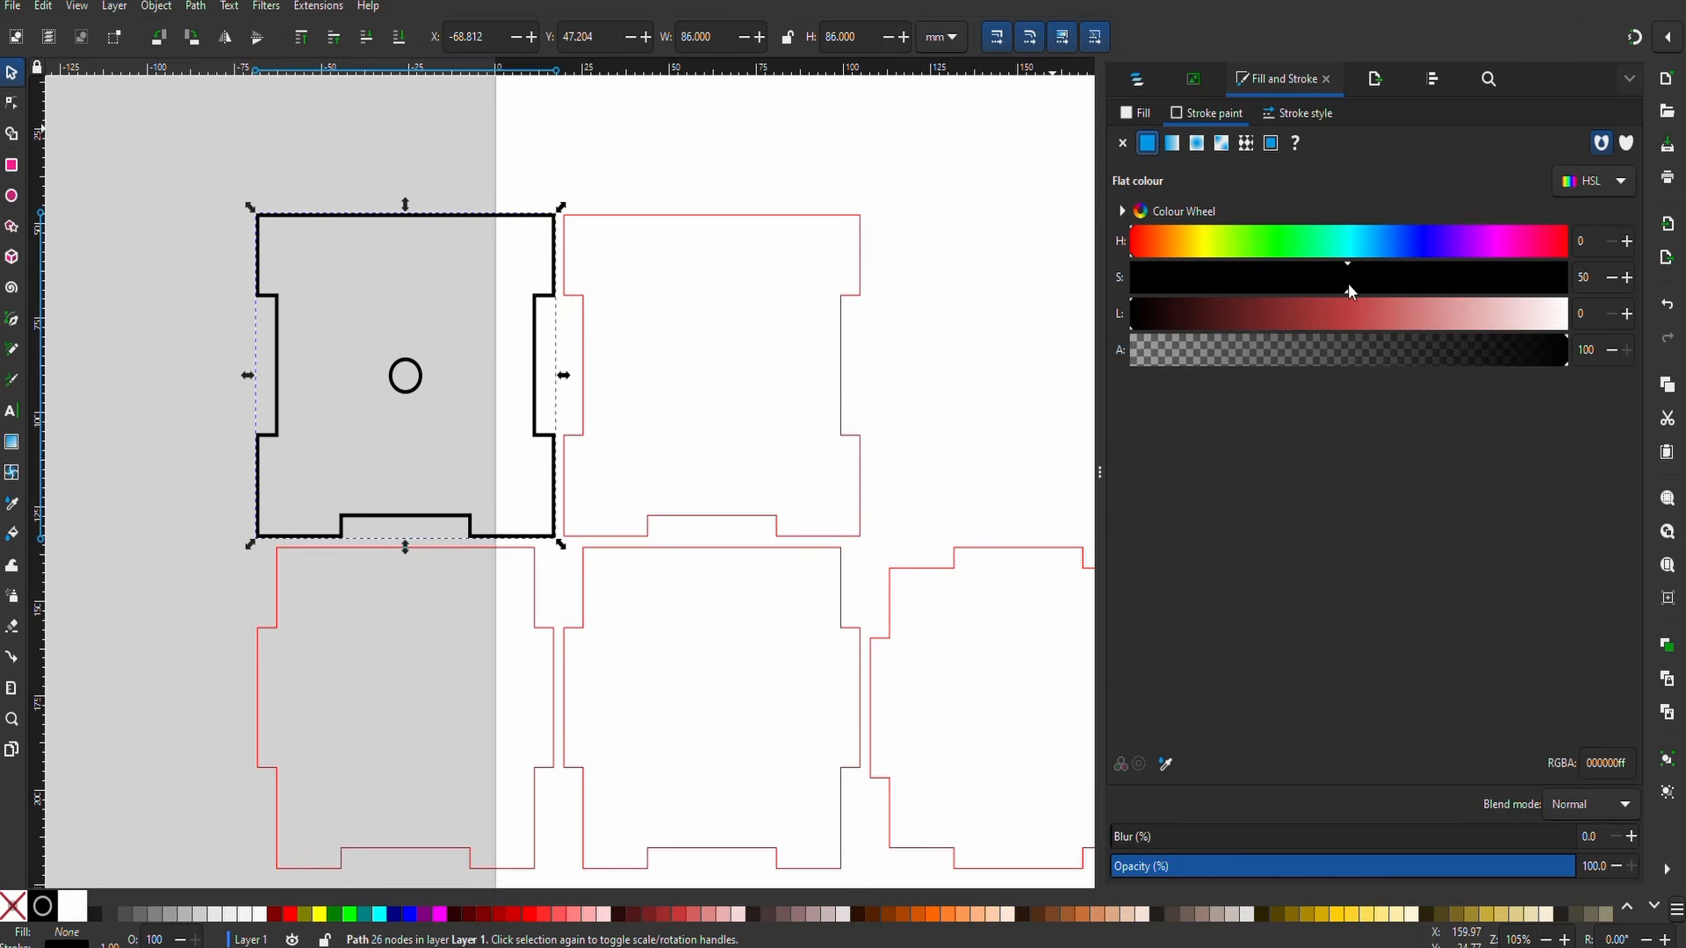
pyautogui.click(1347, 314)
pyautogui.moveTo(1430, 273); pyautogui.dragTo(1577, 268)
# - Set the Left panel's stroke width to 0.1 mm
pyautogui.click(1306, 114)
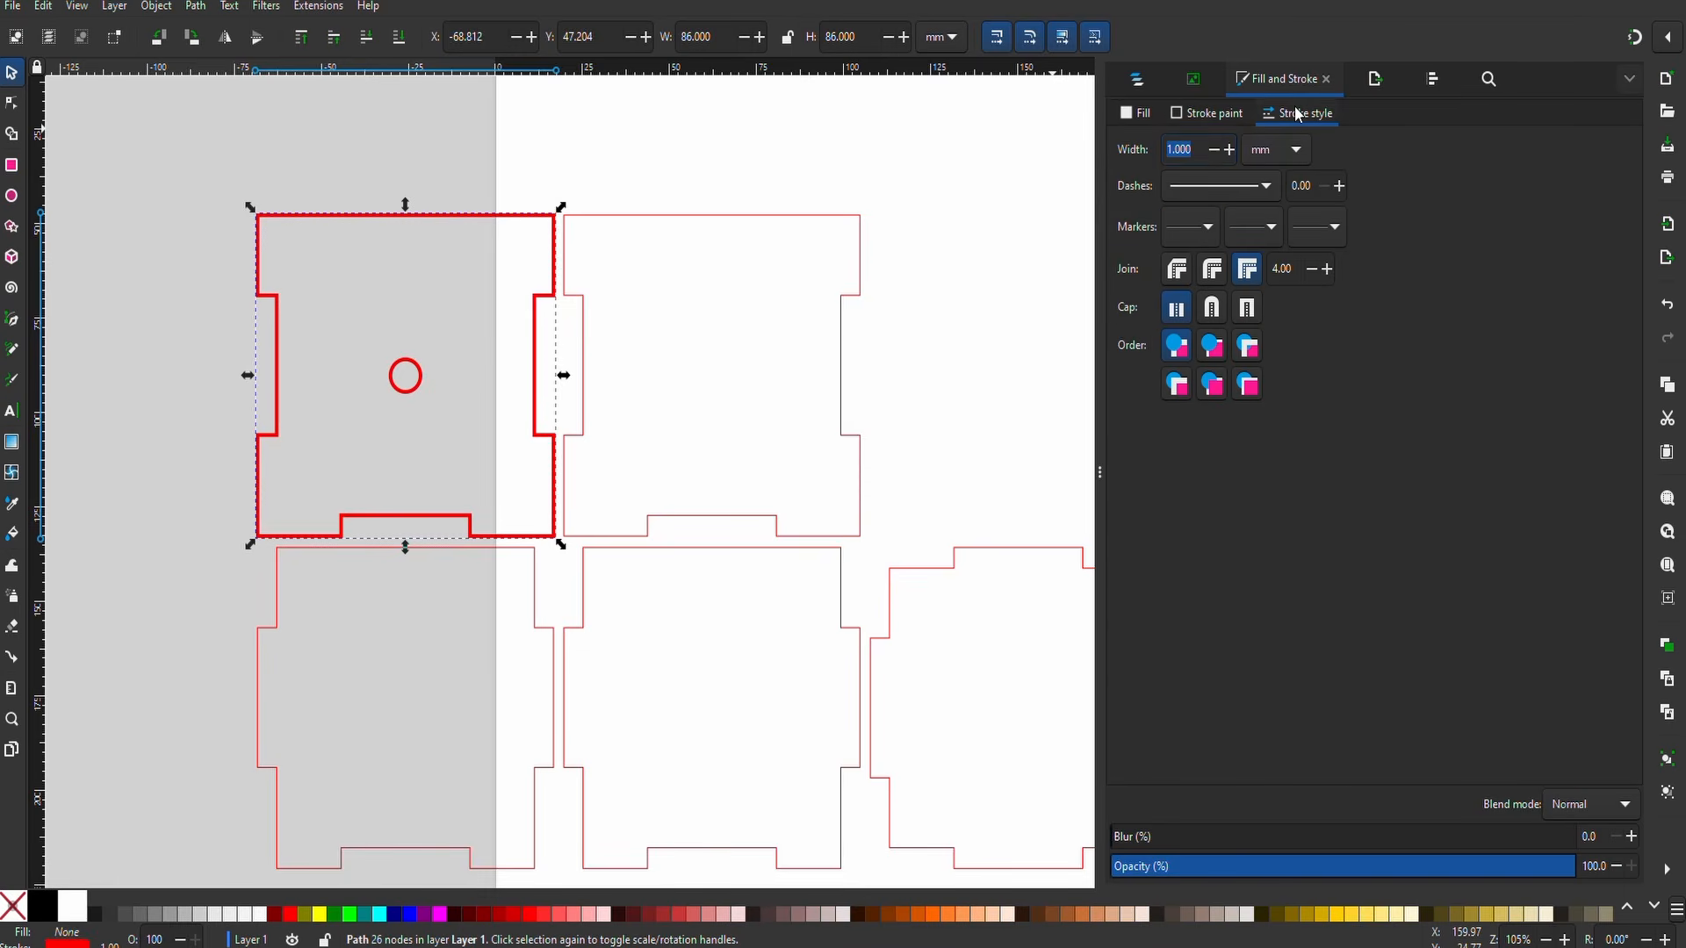
pyautogui.write('.1')
pyautogui.press('Return')
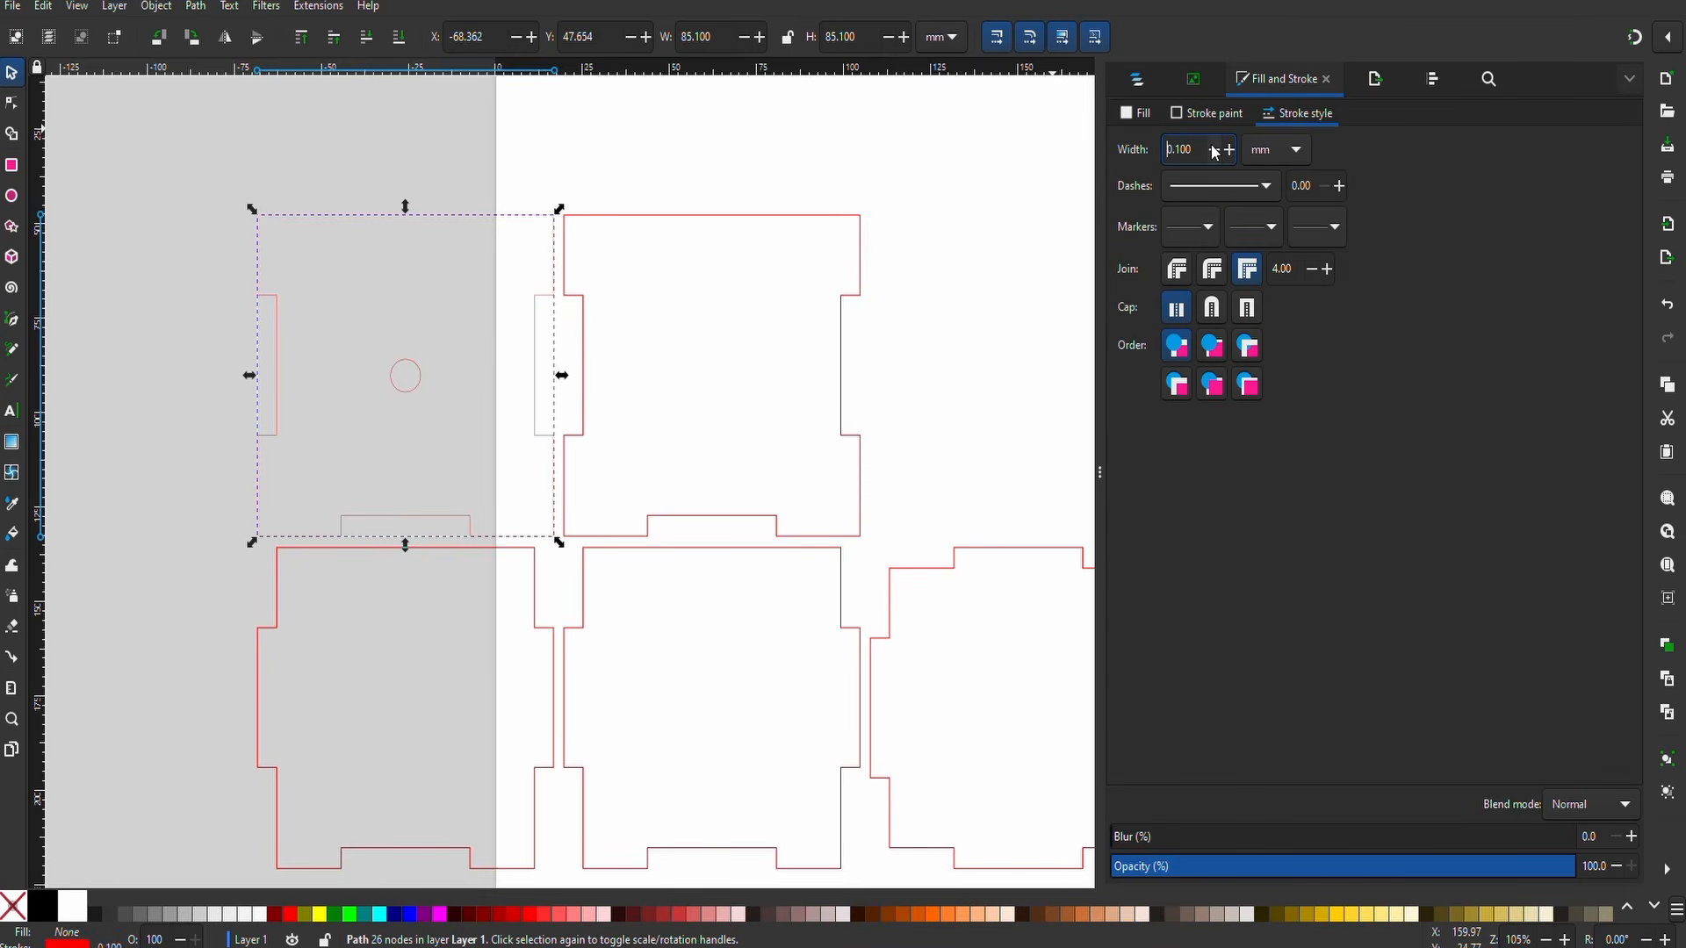
pyautogui.click(557, 188)
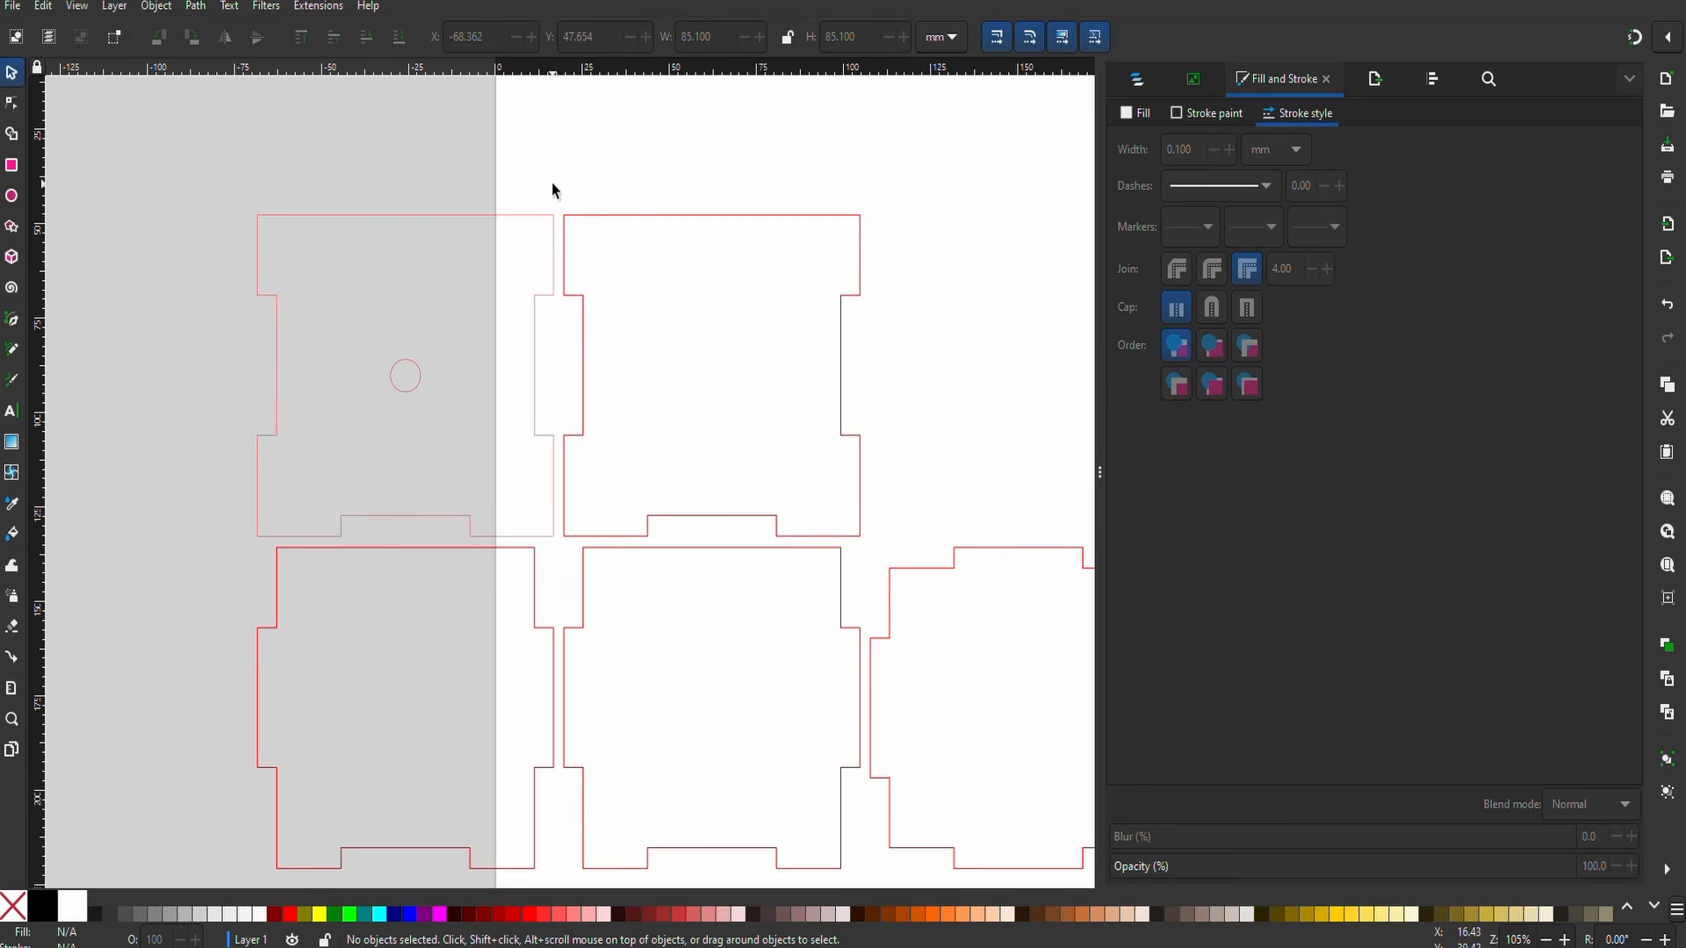
# - Delete the plain panel beside the Left panel and duplicate the Left panel with its hole
pyautogui.moveTo(408, 350); pyautogui.dragTo(357, 356)
pyautogui.click(690, 221)
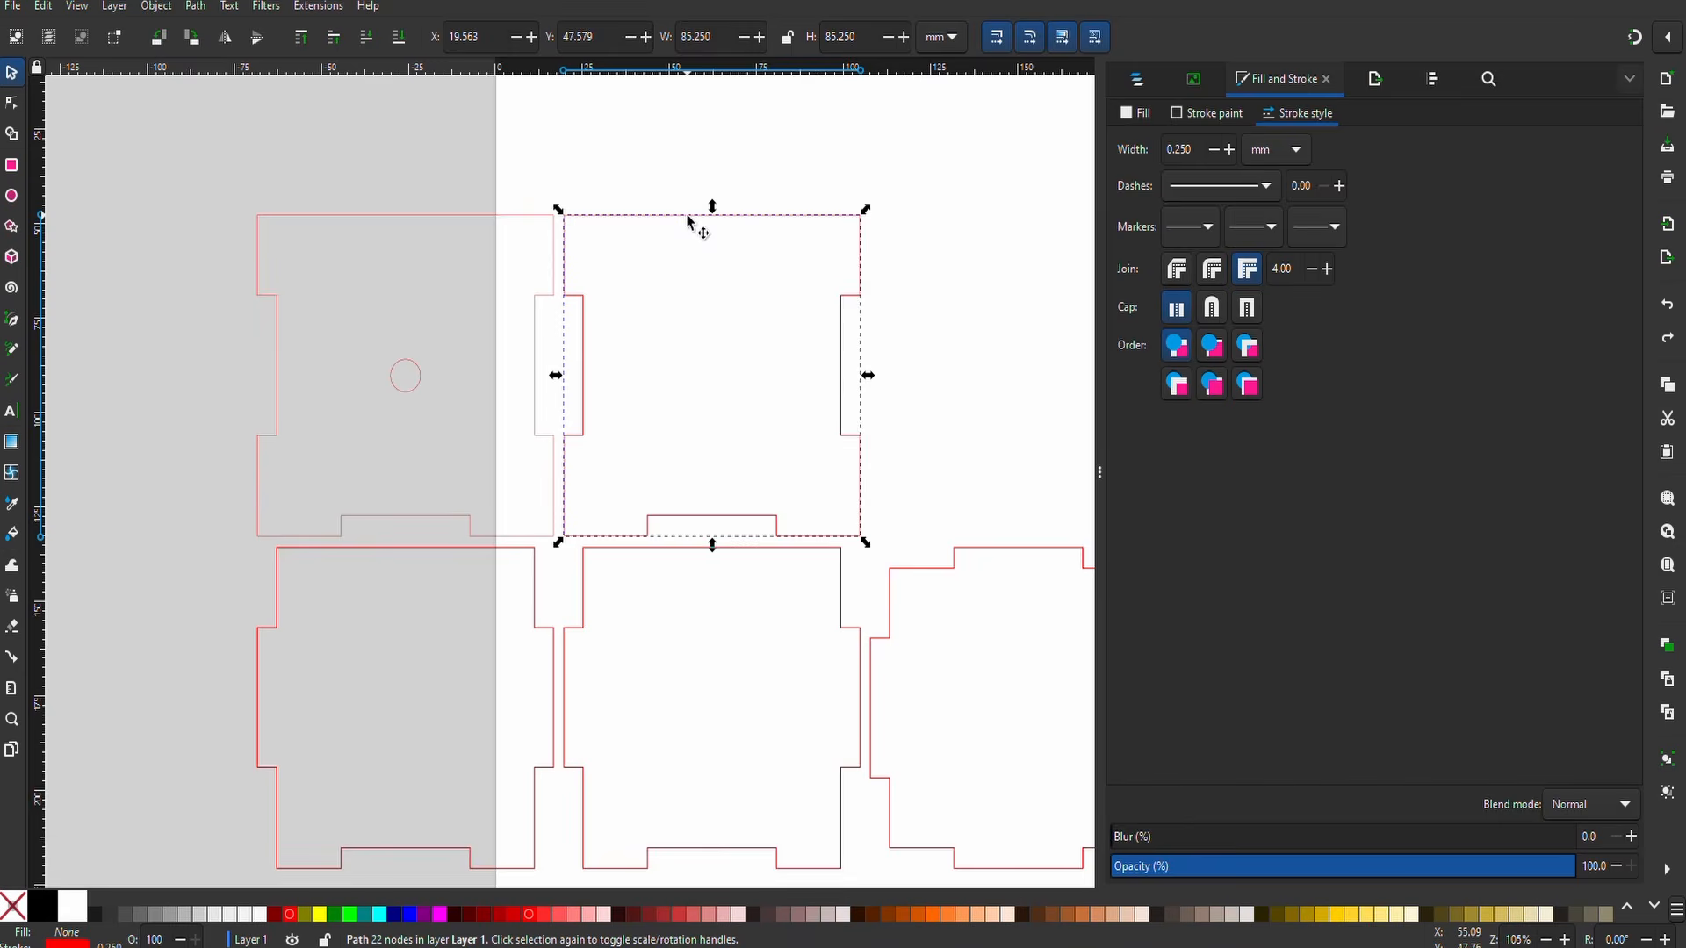
pyautogui.moveTo(690, 221); pyautogui.dragTo(493, 217)
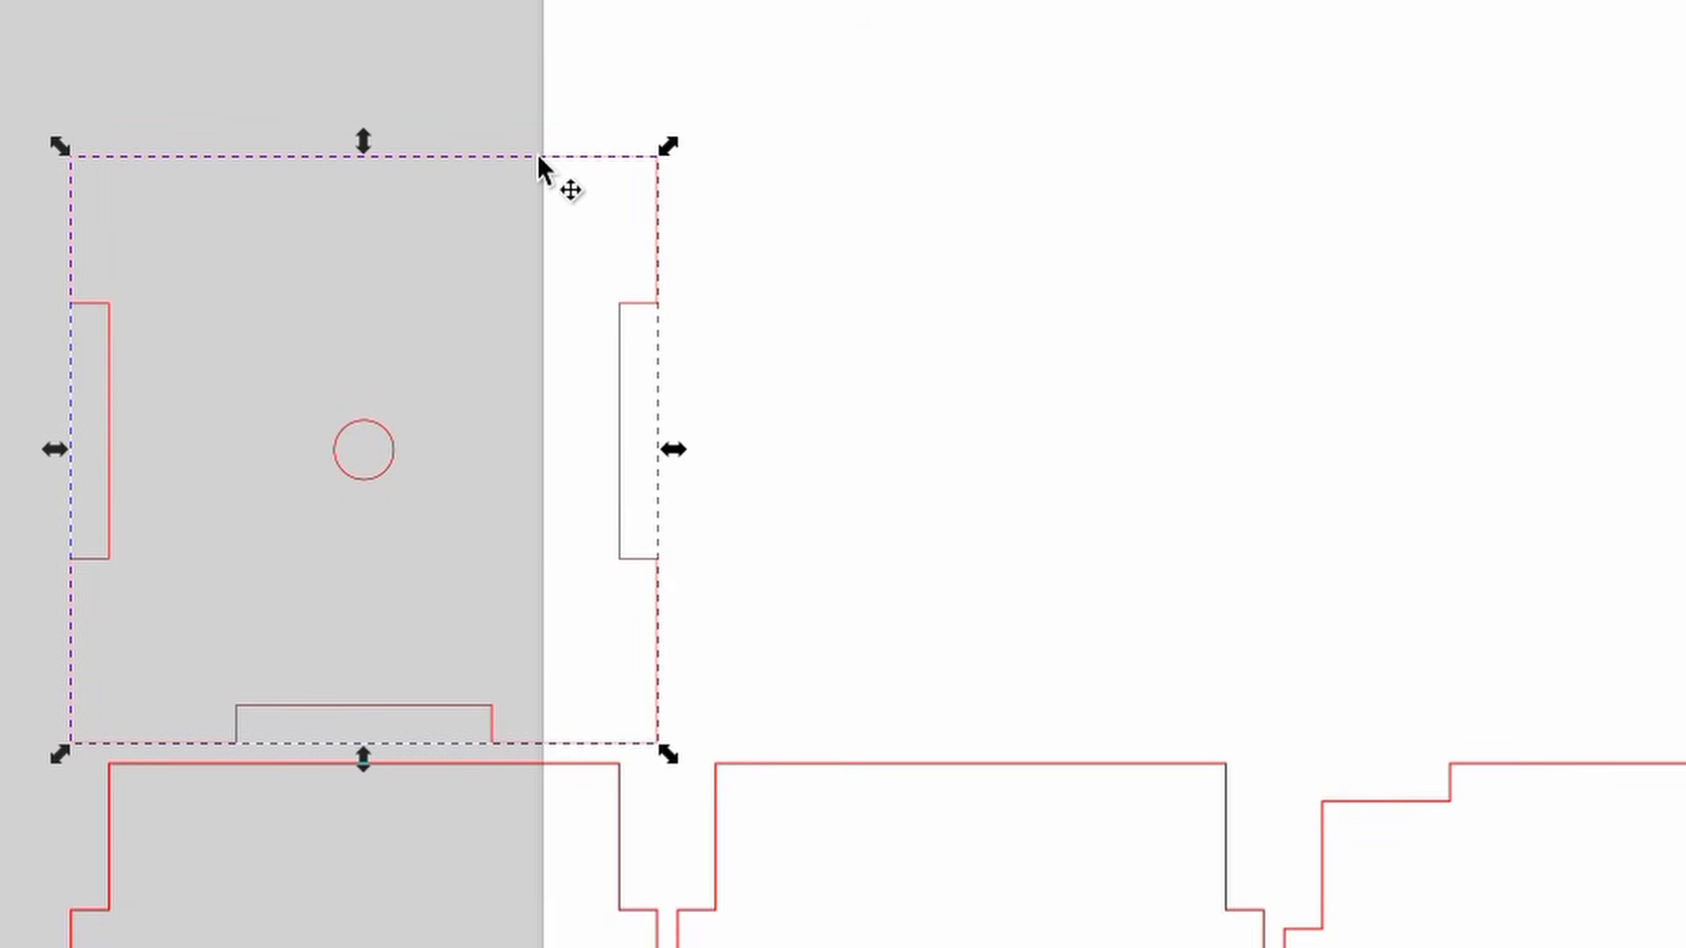
# - Move the duplicated panel horizontally into the deleted panel's place, leaving a small gap beside the Left panel
pyautogui.press('Right')
pyautogui.press('Right')
pyautogui.press('Right')
pyautogui.press('Right')
pyautogui.press('Right')
pyautogui.press('Right')
pyautogui.press('Right')
pyautogui.press('Right')
pyautogui.press('Right')
pyautogui.press('Right')
pyautogui.press('Right')
pyautogui.press('Right')
pyautogui.press('Right')
pyautogui.press('Right')
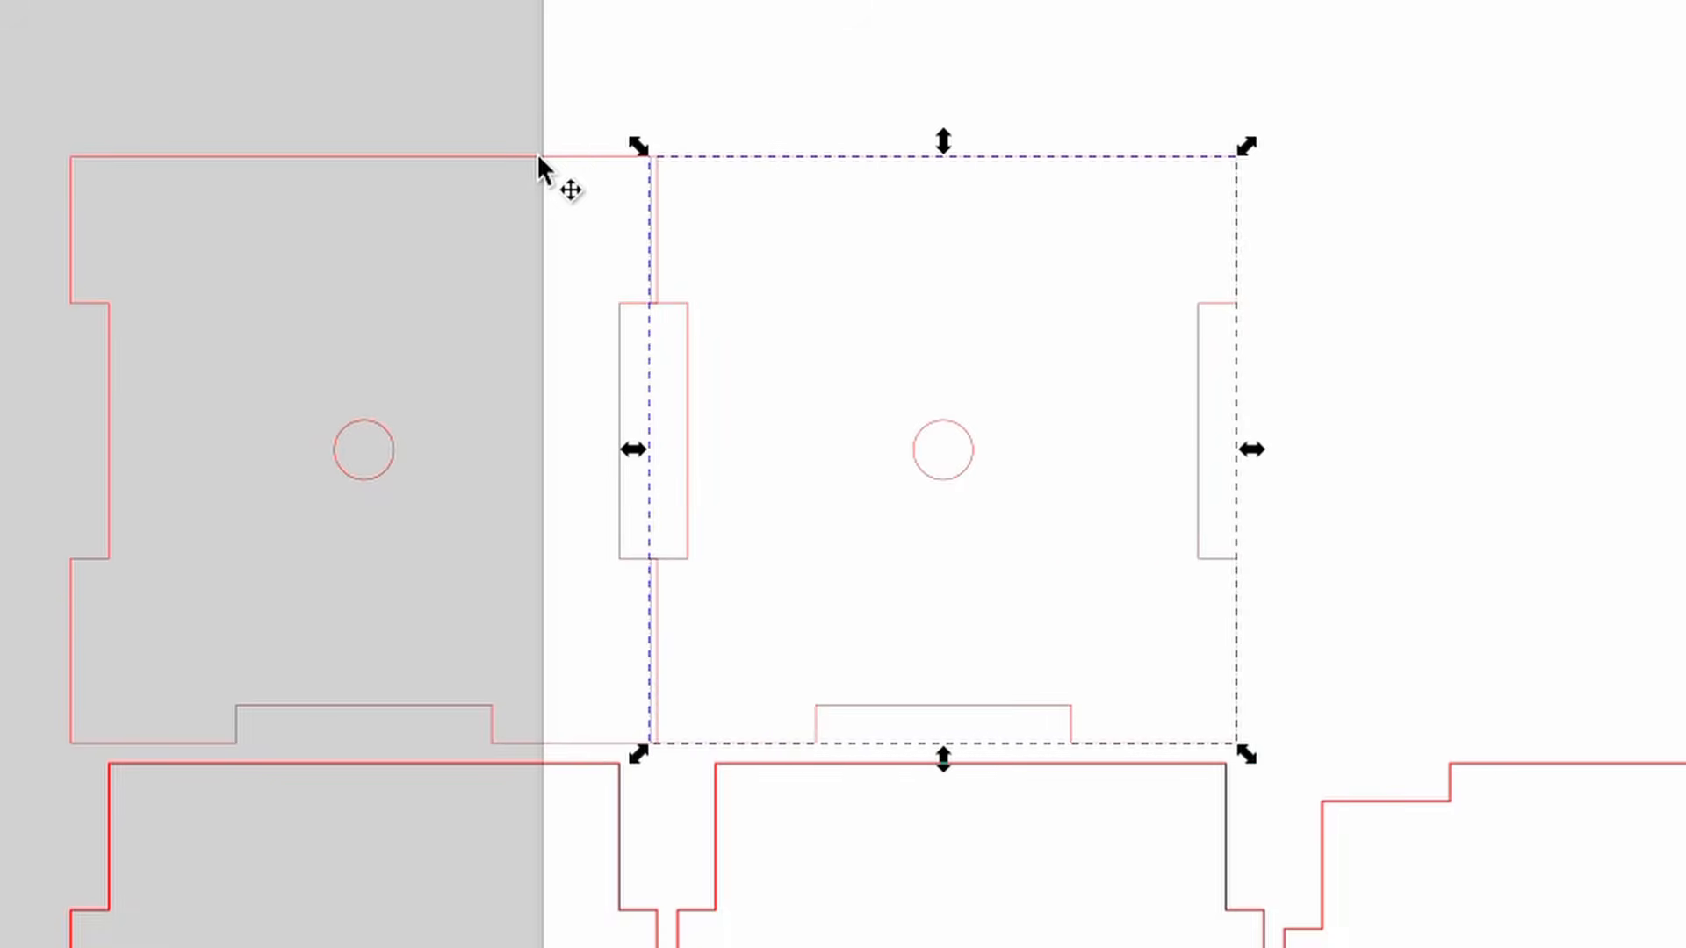
pyautogui.press('Right')
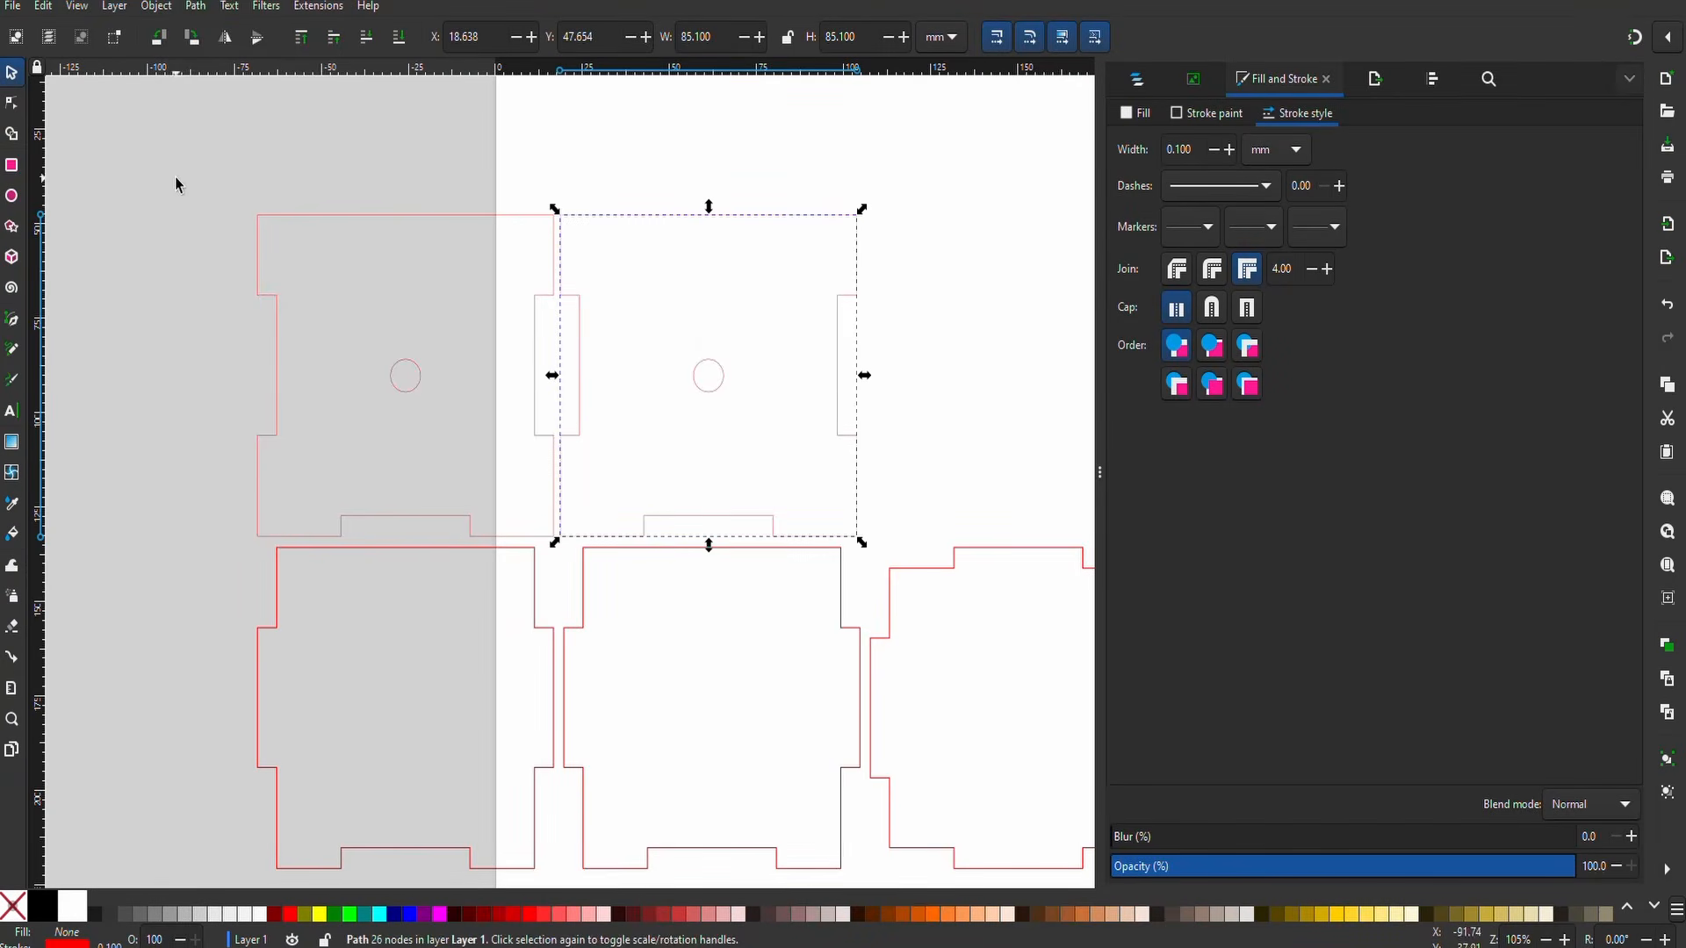
pyautogui.moveTo(176, 181); pyautogui.dragTo(900, 546)
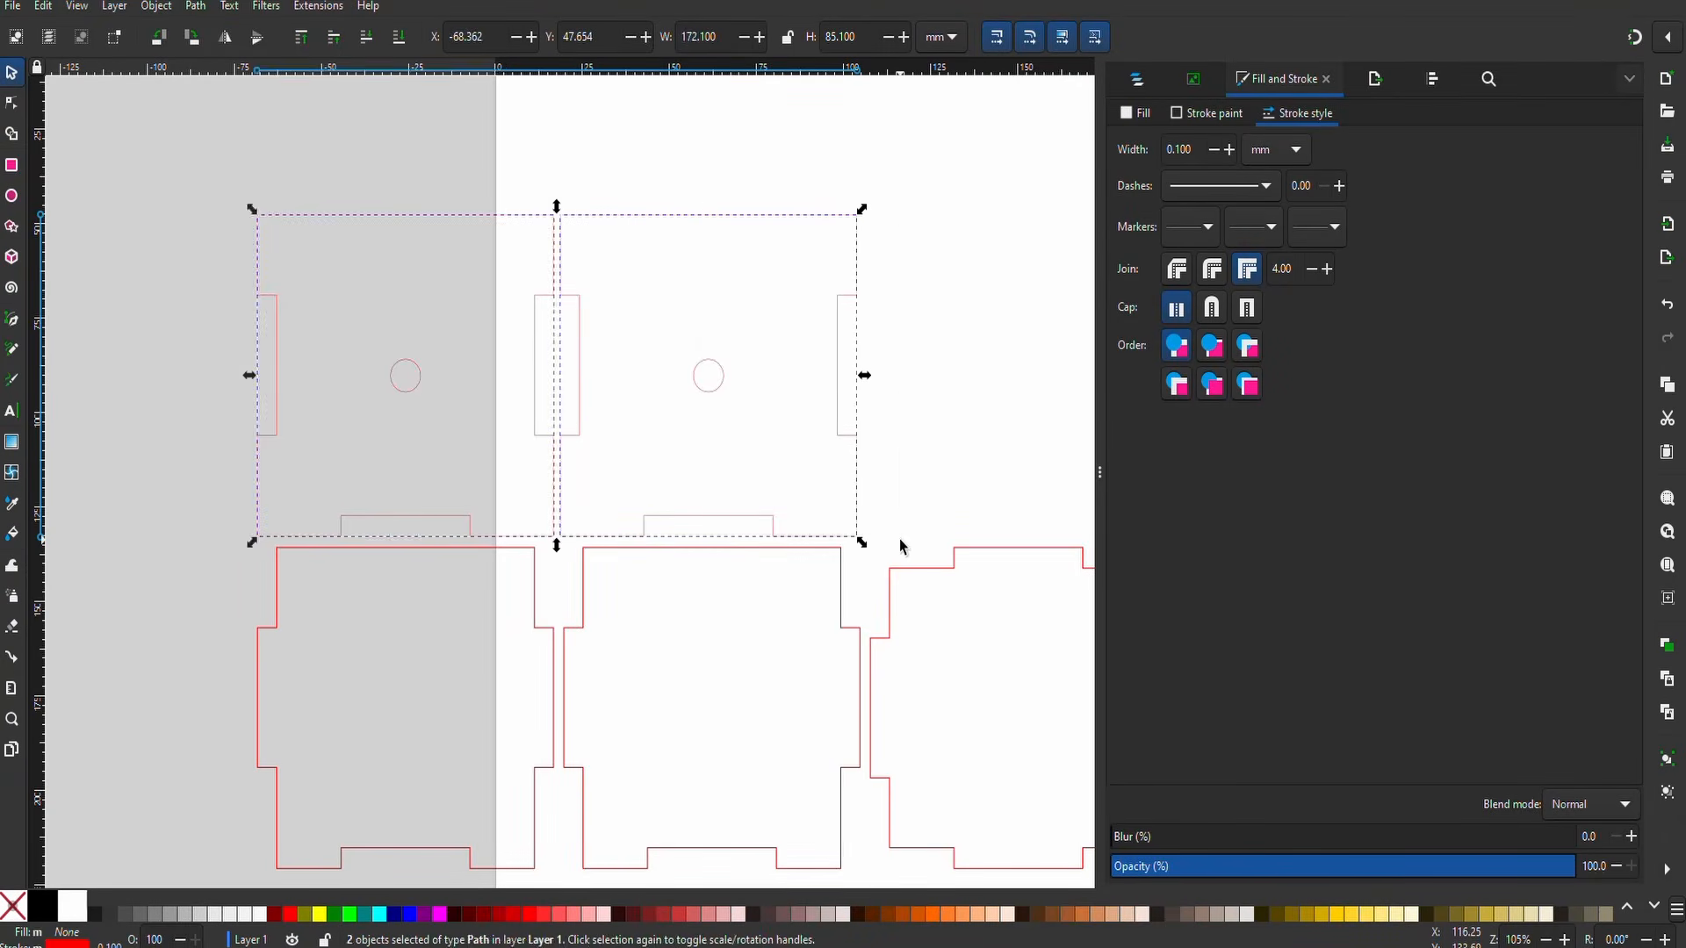
pyautogui.click(787, 474)
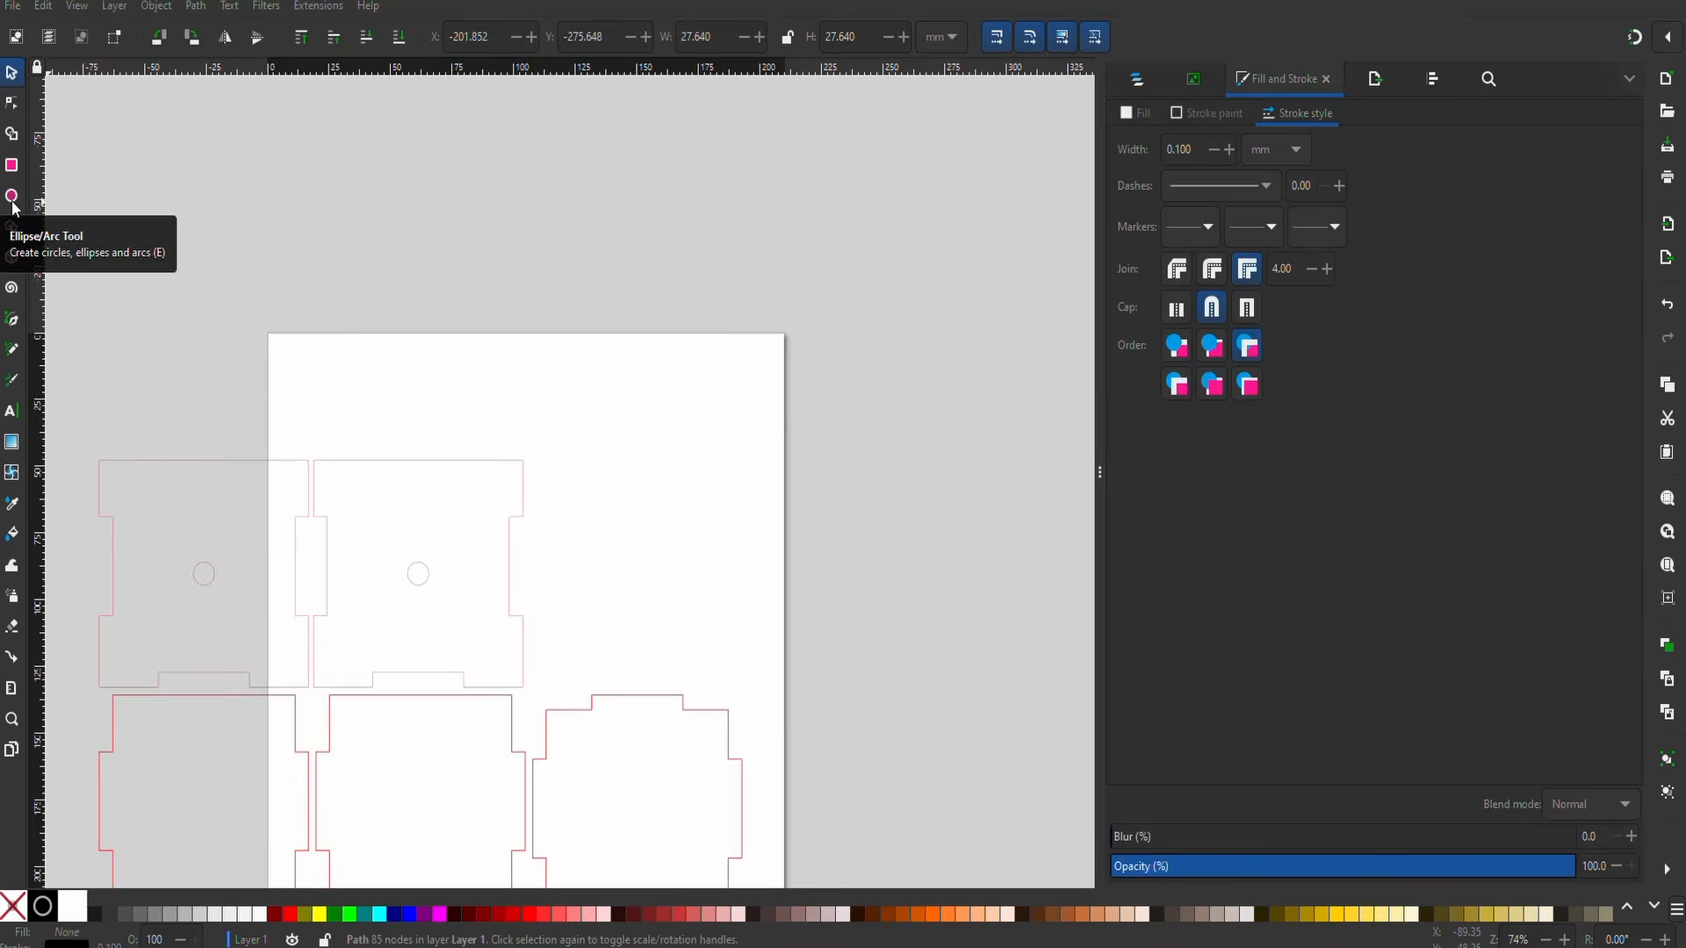
# - Draw a circle in the empty page area beside the upper panels and set both its radii to 27.5 mm
pyautogui.click(12, 201)
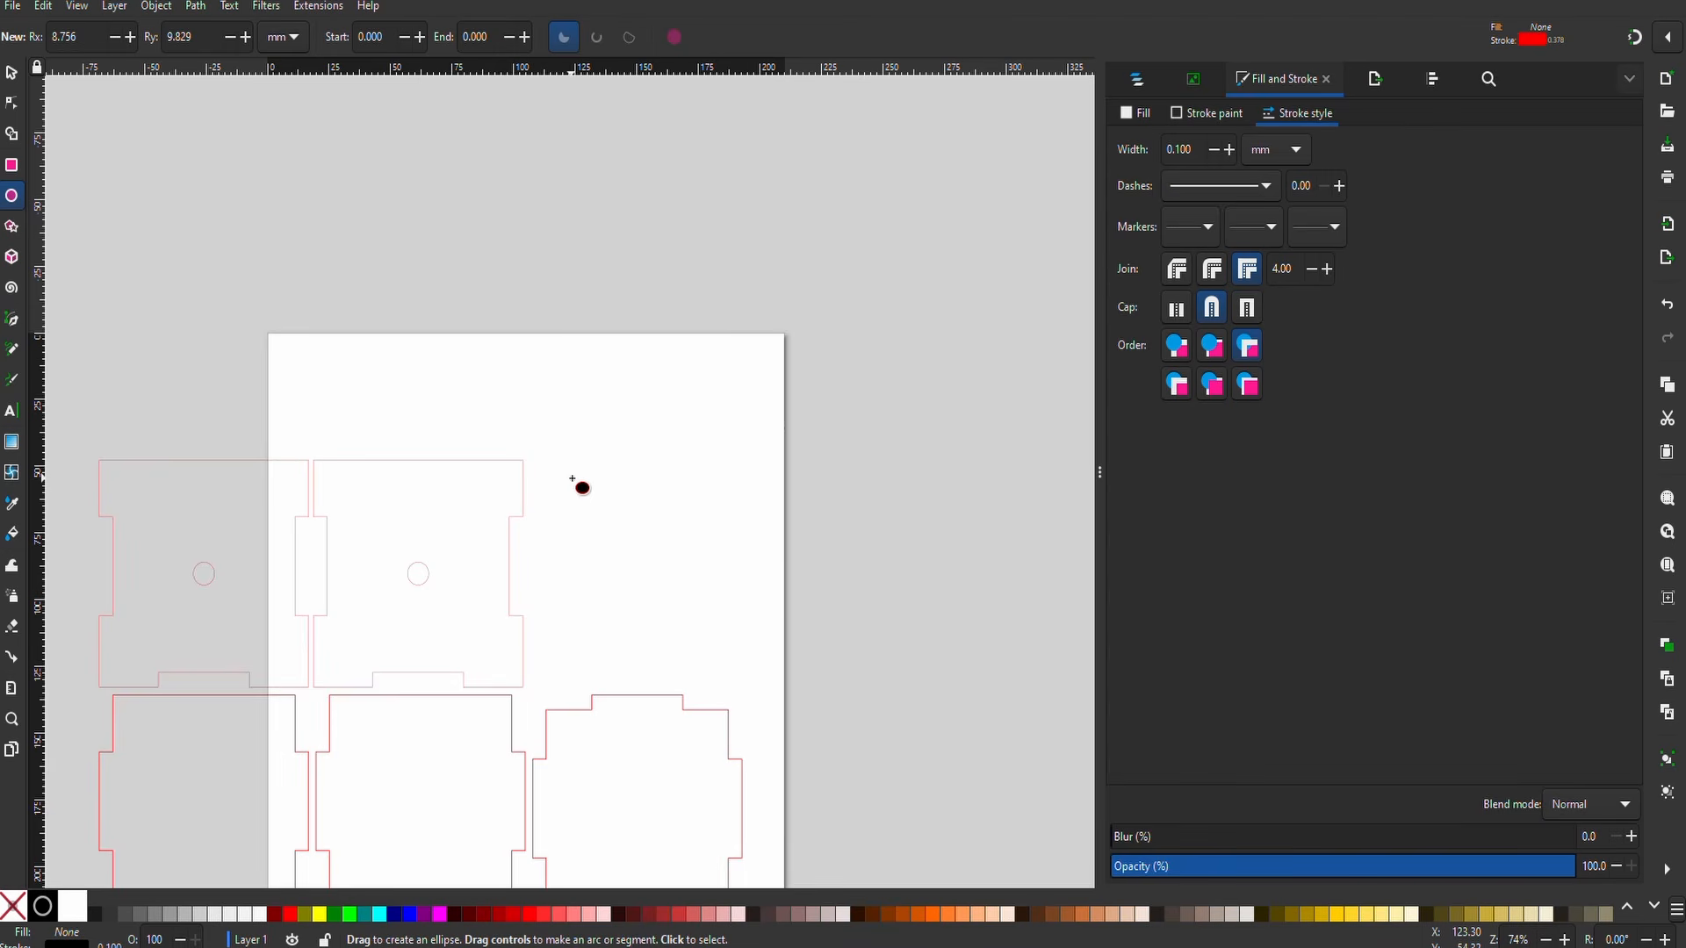
pyautogui.moveTo(571, 479); pyautogui.dragTo(694, 610)
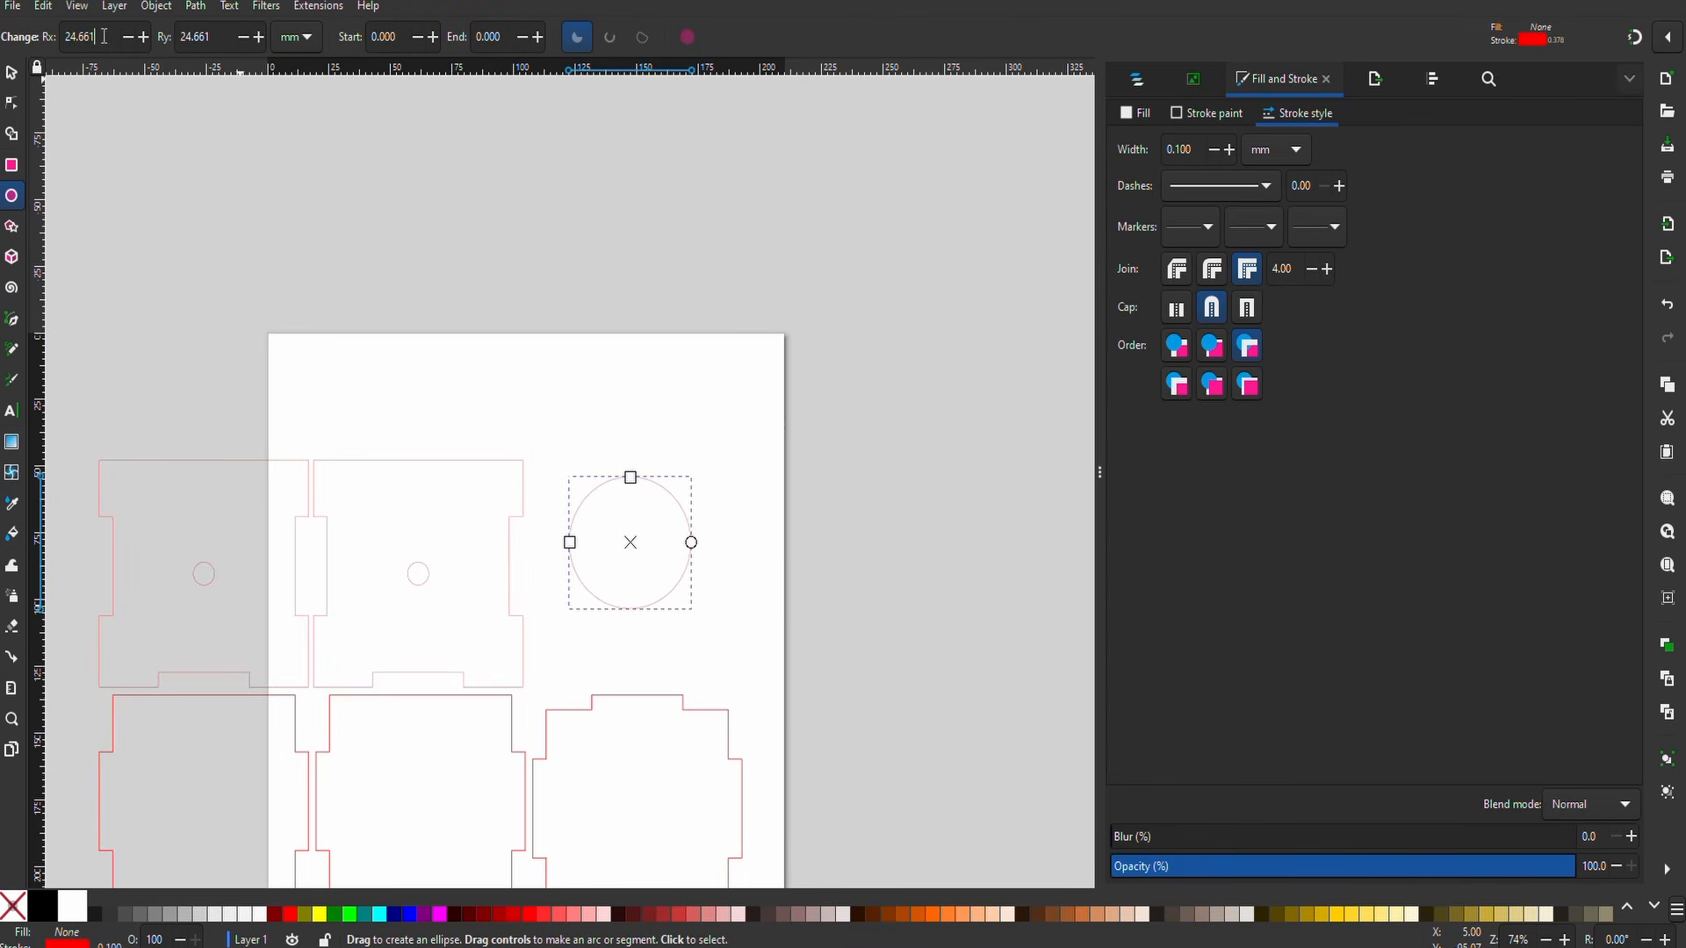
pyautogui.moveTo(104, 36); pyautogui.dragTo(48, 39)
pyautogui.write('27.5')
pyautogui.press('Tab')
pyautogui.write('27.5')
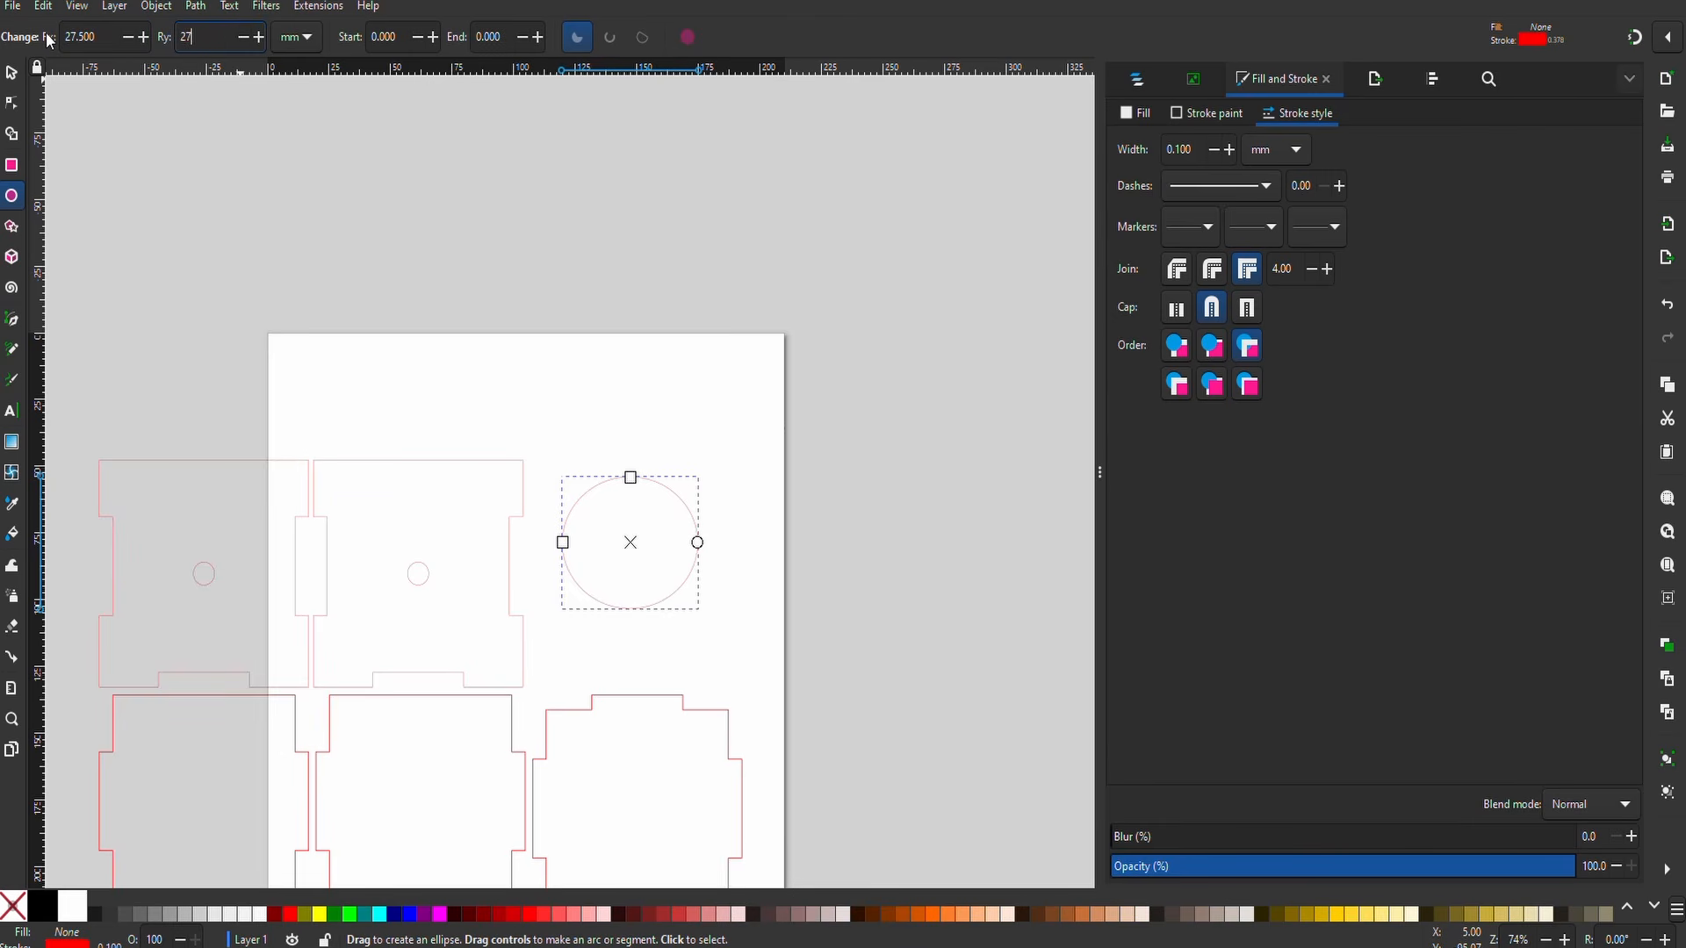
pyautogui.press('Return')
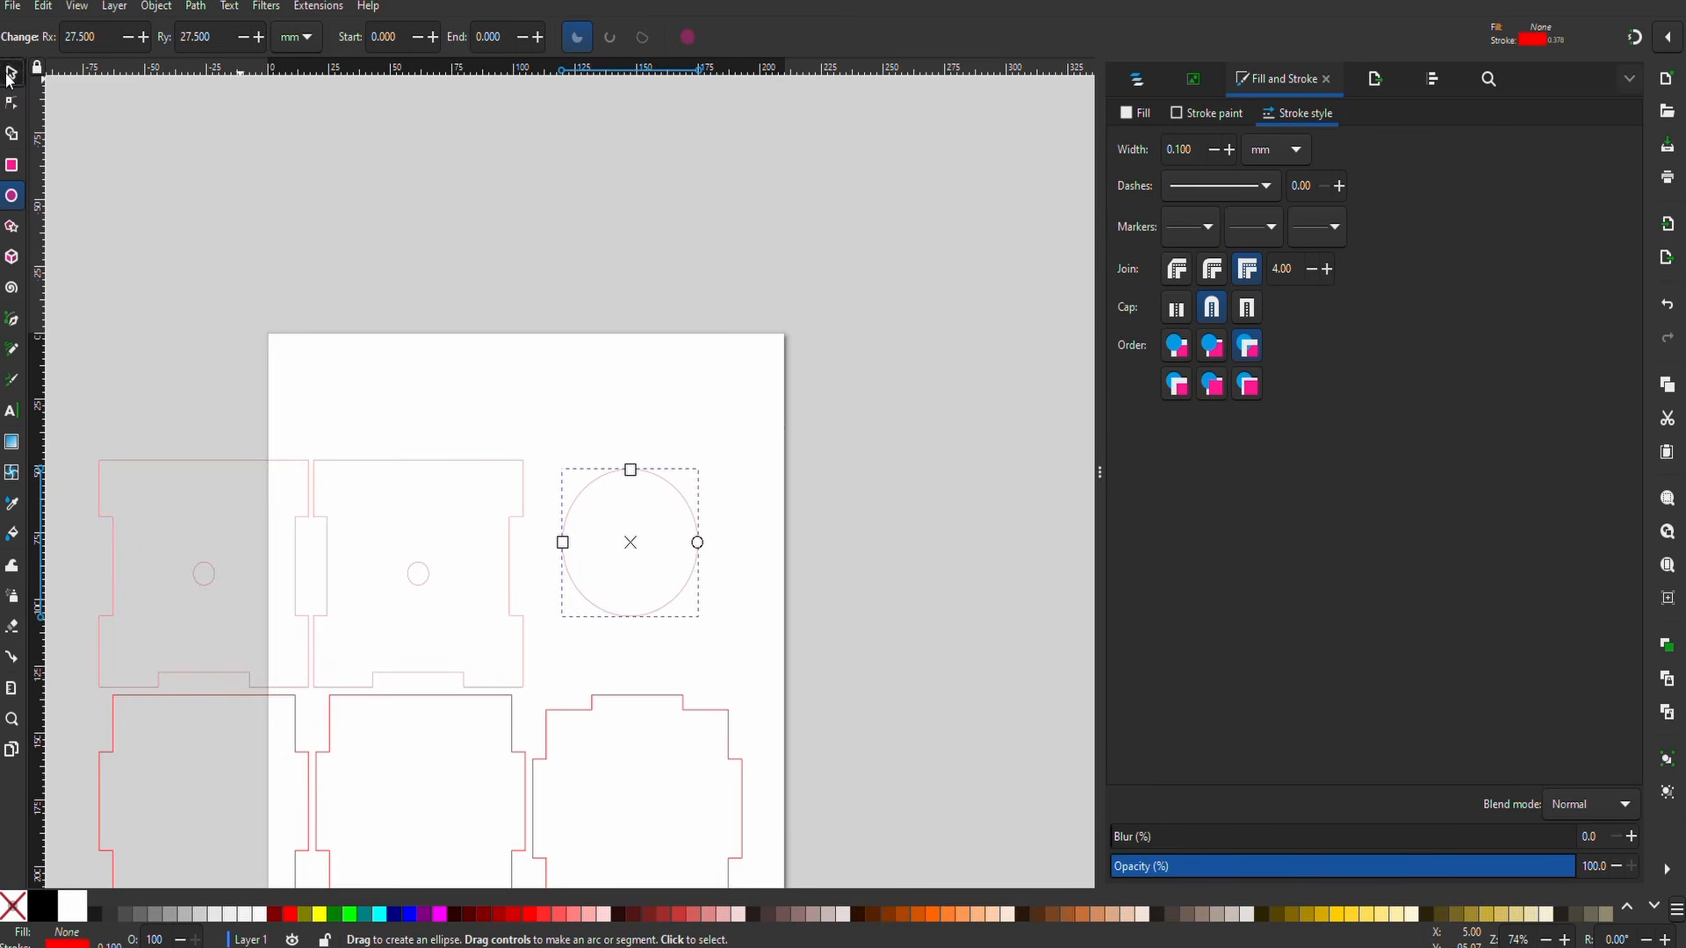
# - Duplicate the large circle and set the copy's width and height to 9 mm each
pyautogui.click(12, 72)
pyautogui.scroll(1, 639, 518)
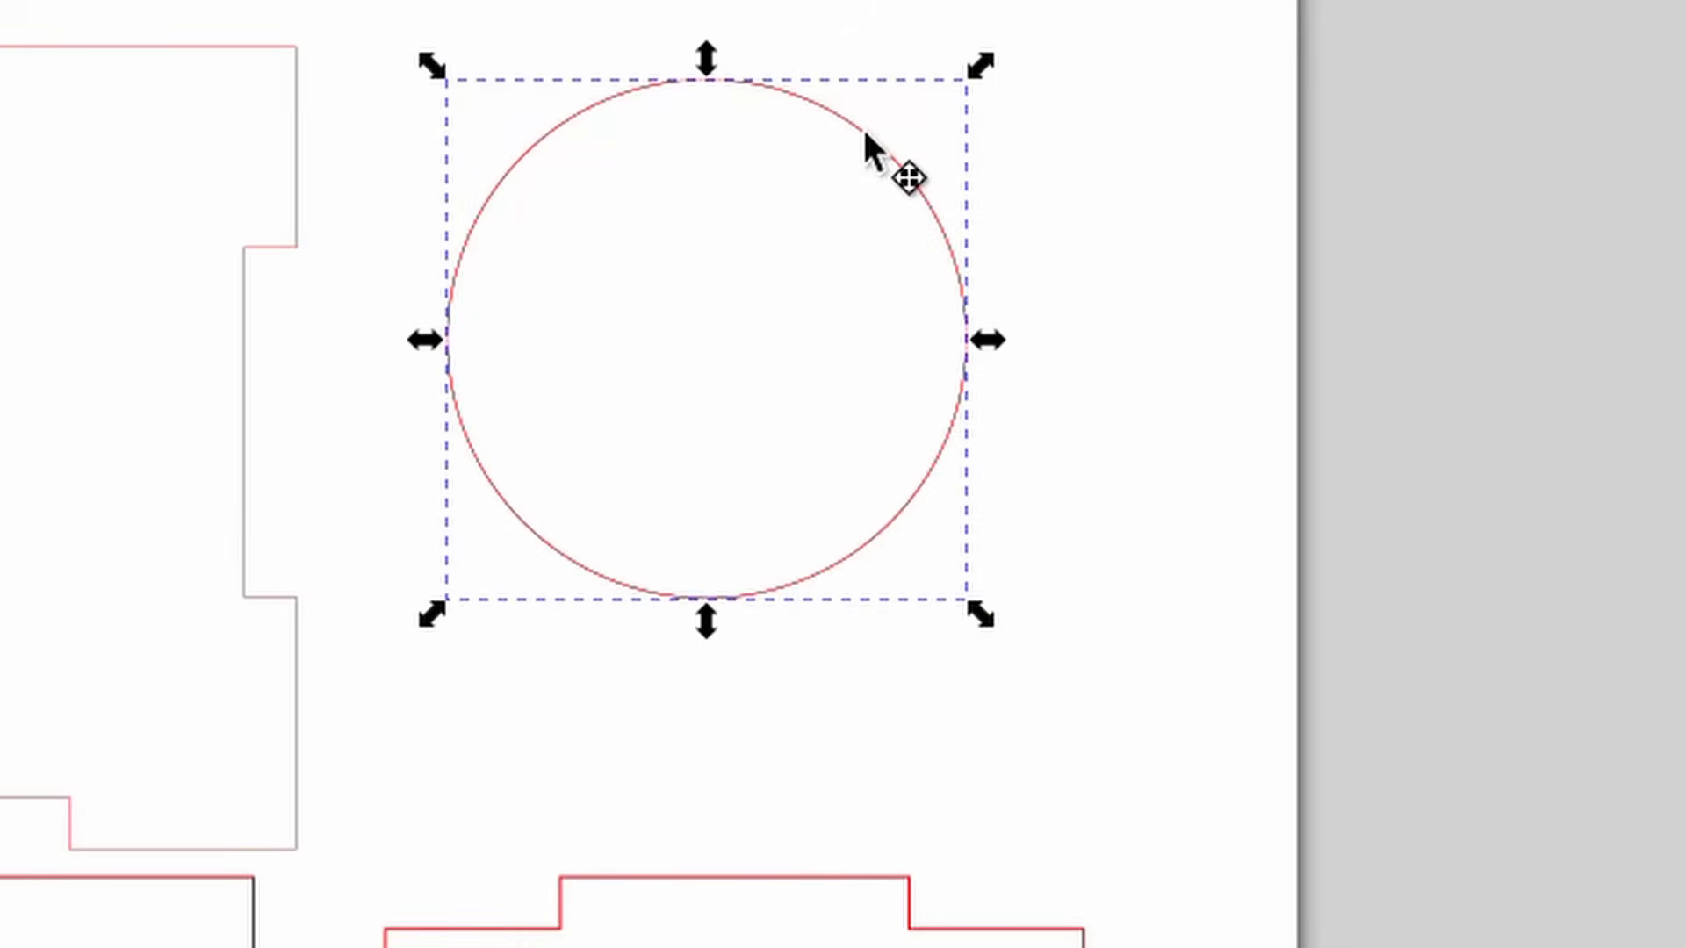
pyautogui.hotkey('ctrl', 'v')
pyautogui.moveTo(905, 294); pyautogui.dragTo(893, 360)
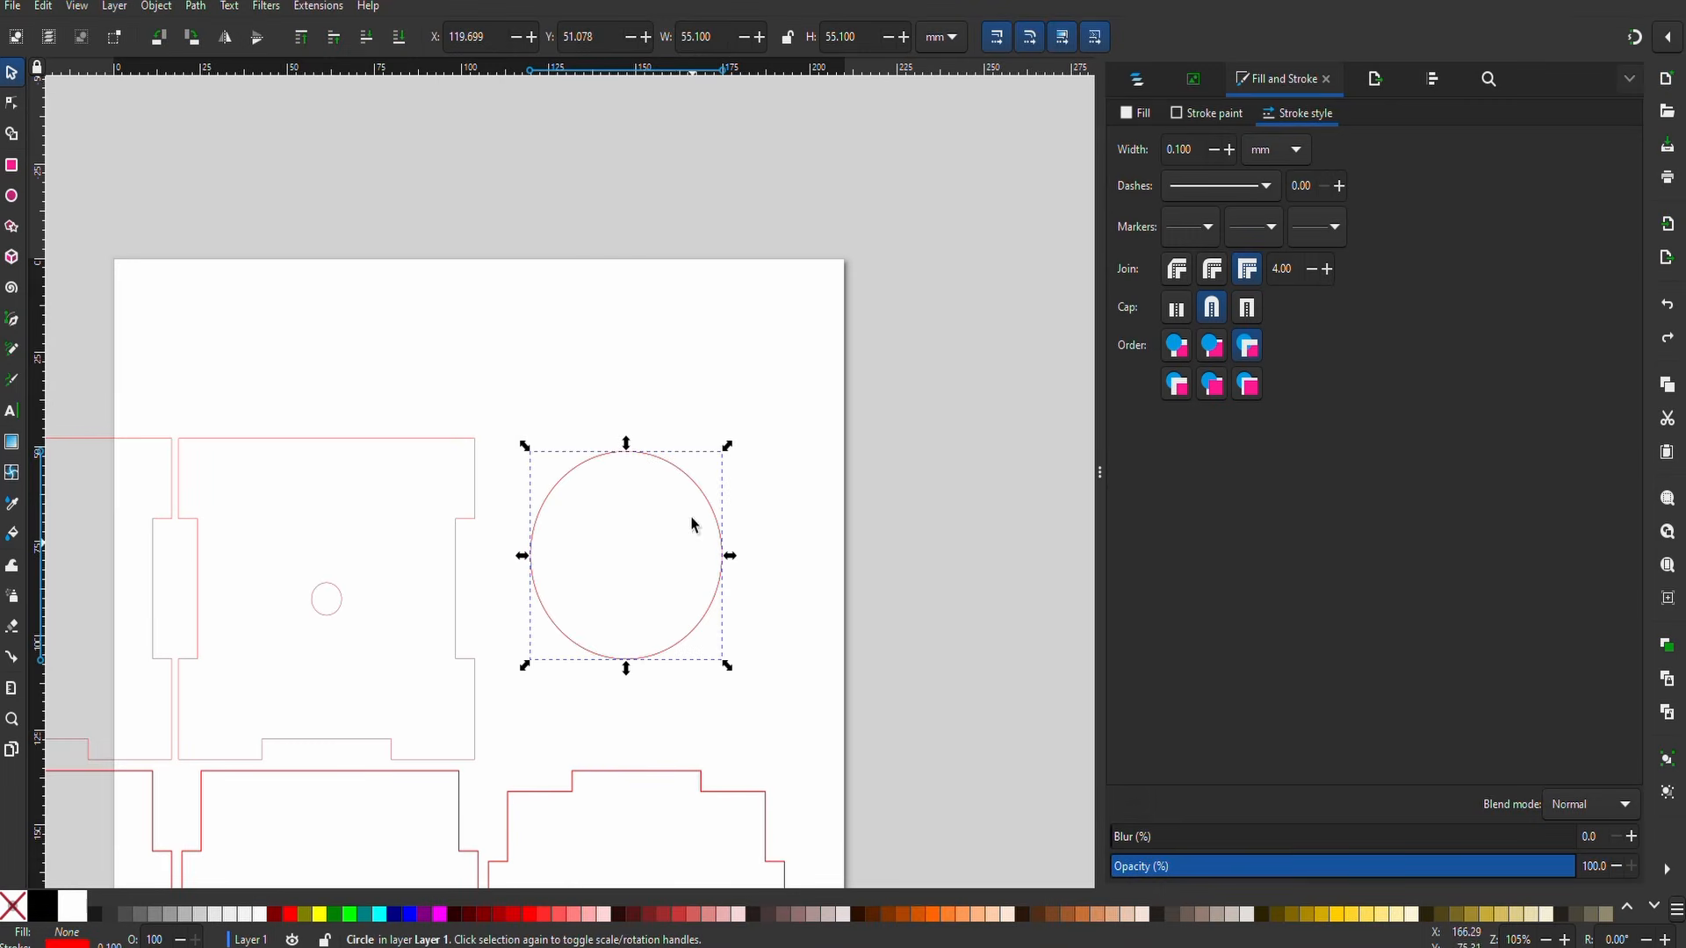
pyautogui.hotkey('ctrl', 'a')
pyautogui.write('9')
pyautogui.press('Tab')
pyautogui.write('9')
pyautogui.press('Return')
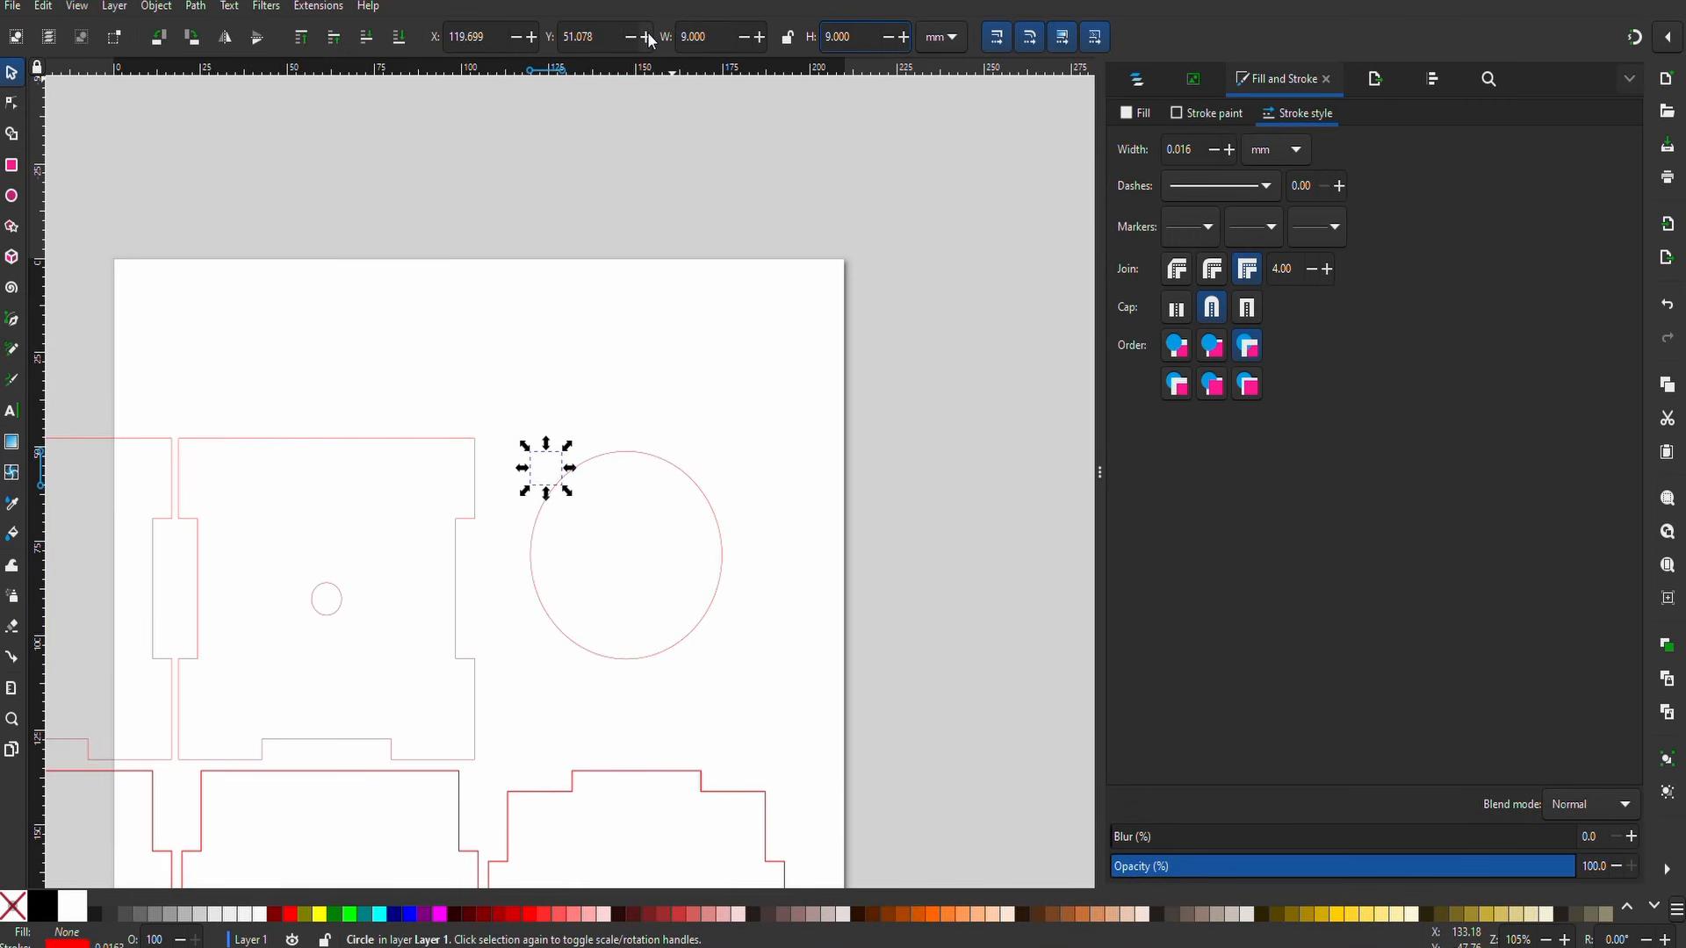
# - Centre the 9 mm circle horizontally and vertically inside the large circle, aligning relative to the first selected object
pyautogui.press('1')
pyautogui.press('Escape')
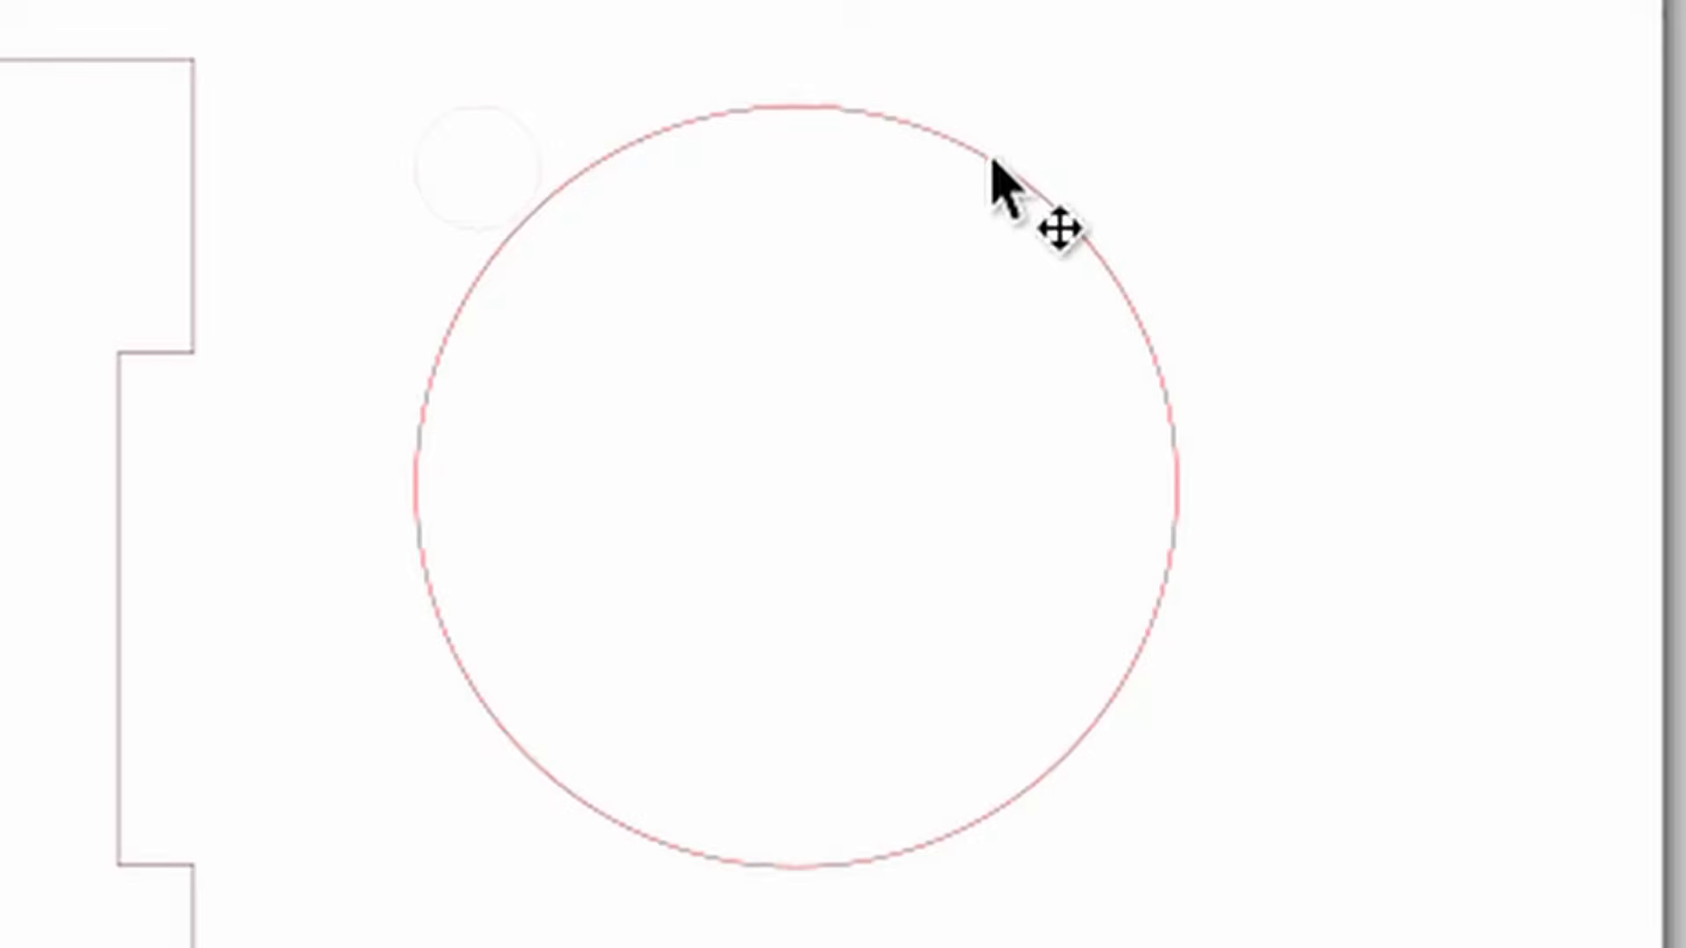
pyautogui.click(997, 161)
pyautogui.keyDown('shift'); pyautogui.click(536, 145); pyautogui.keyUp('shift')
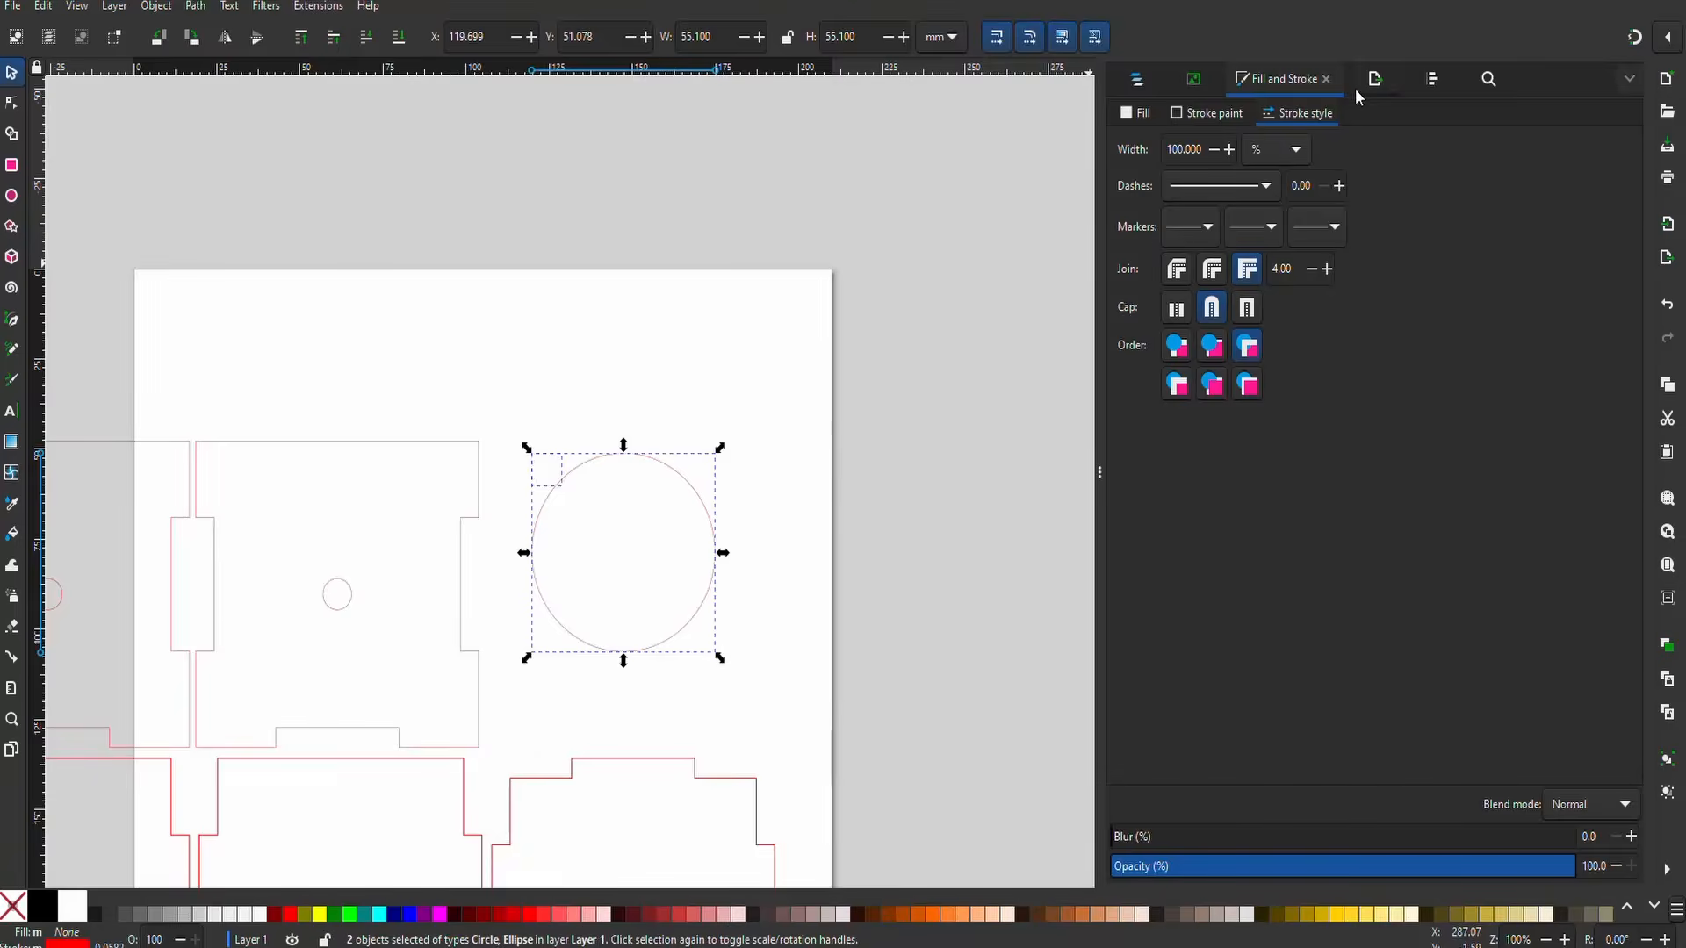
pyautogui.click(1432, 88)
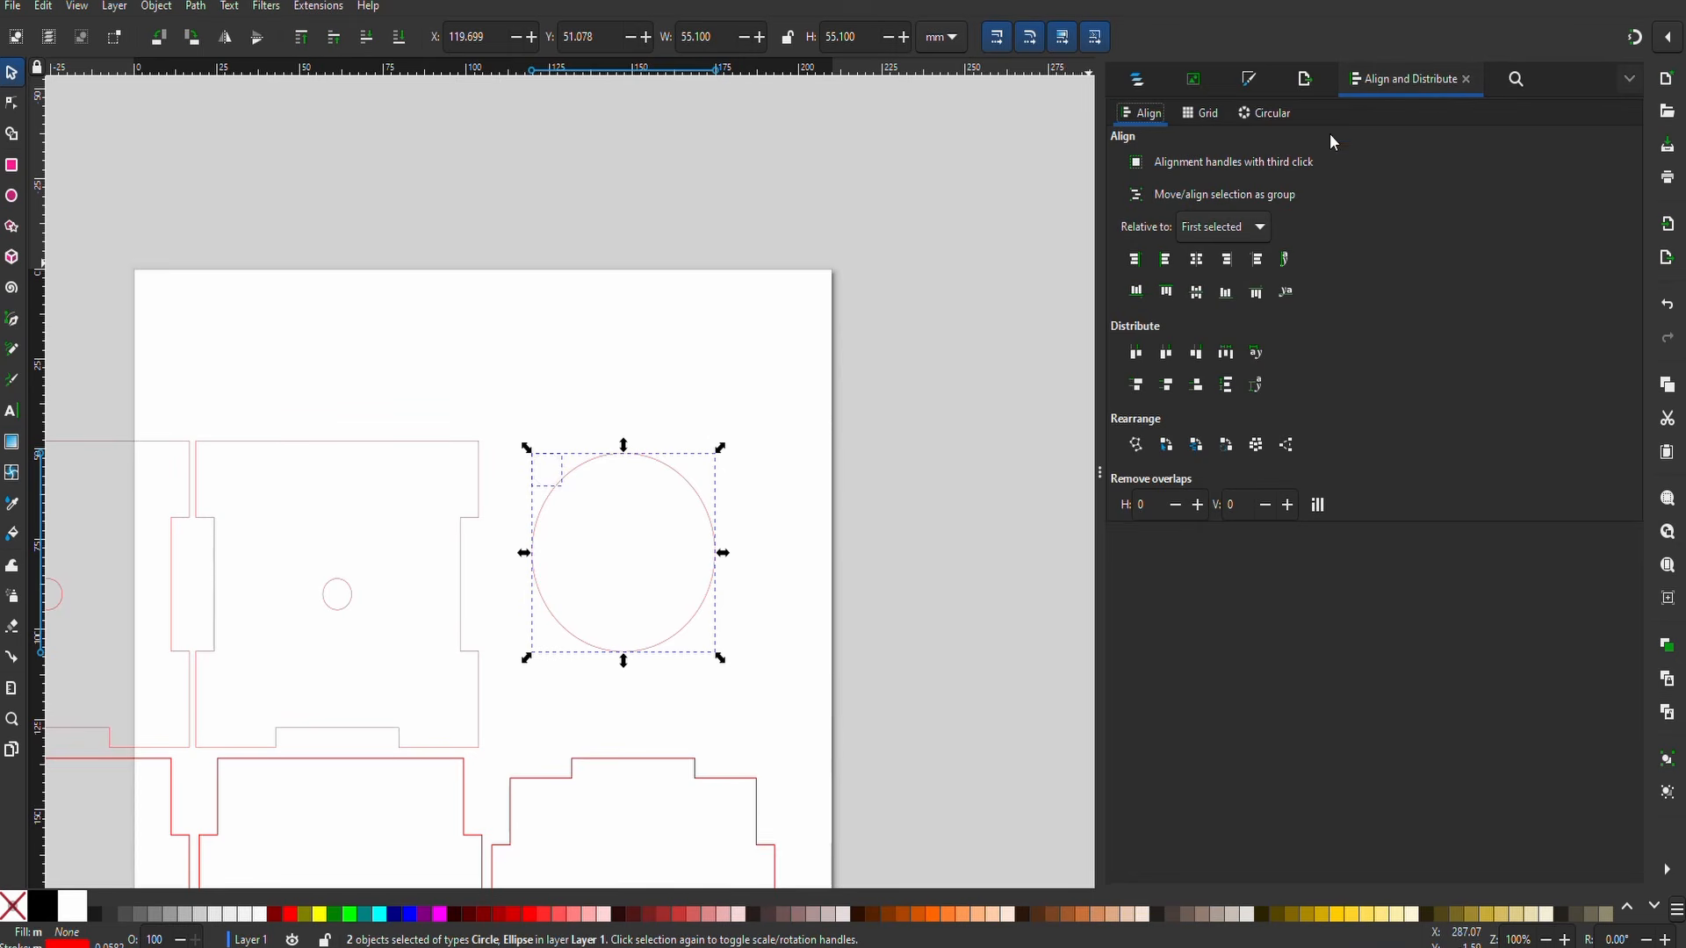
pyautogui.click(1197, 260)
pyautogui.click(1196, 291)
# - Combine the large circle and its centred hole into one path and shift this disc about 4 mm horizontally away from the panel
pyautogui.click(891, 474)
pyautogui.moveTo(794, 716); pyautogui.dragTo(513, 416)
pyautogui.click(195, 6)
pyautogui.click(254, 129)
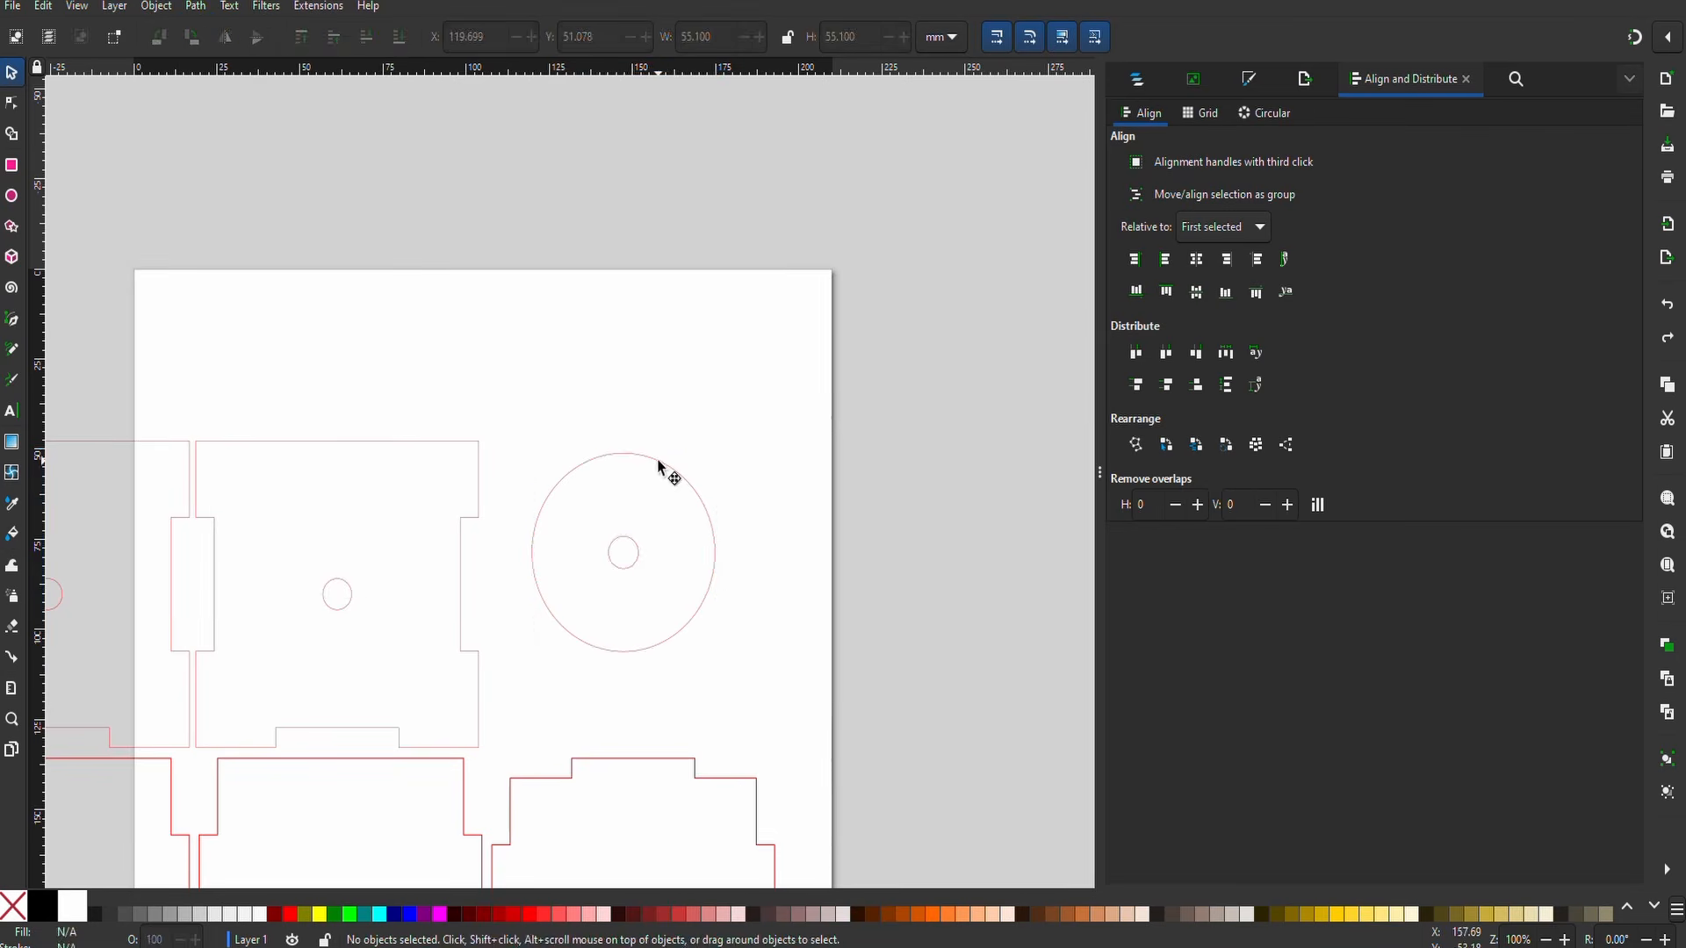
pyautogui.moveTo(658, 467); pyautogui.dragTo(676, 401)
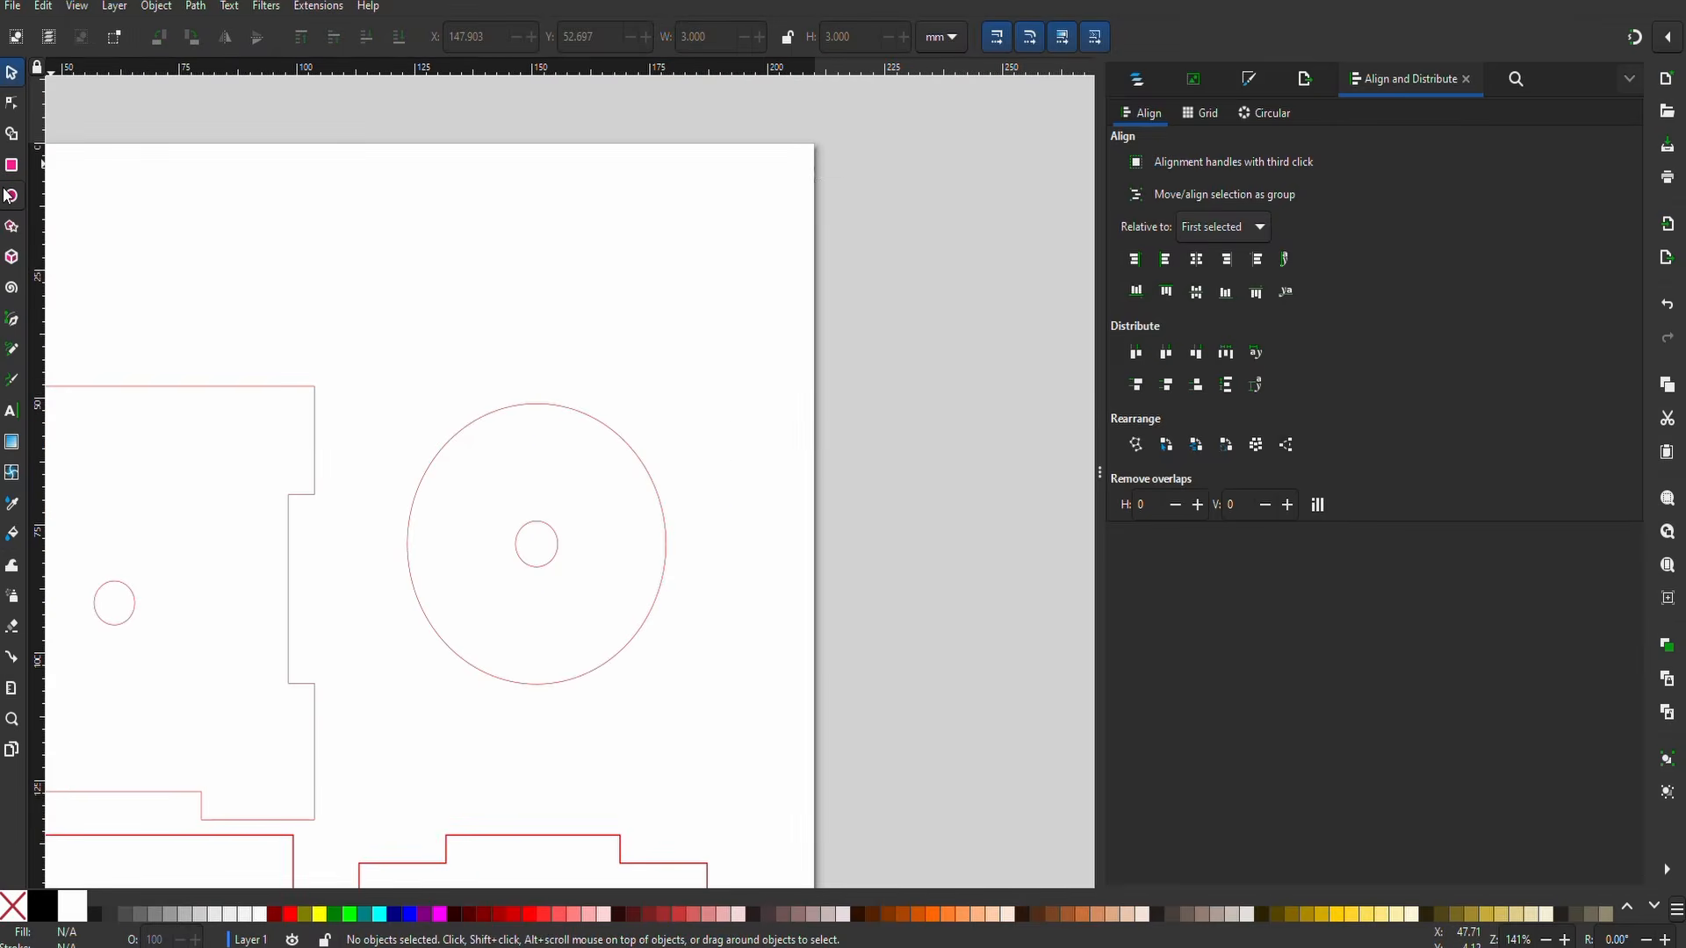
# - Draw a small circle in the empty area above the disc and set its width and height to 3 mm each
pyautogui.click(11, 199)
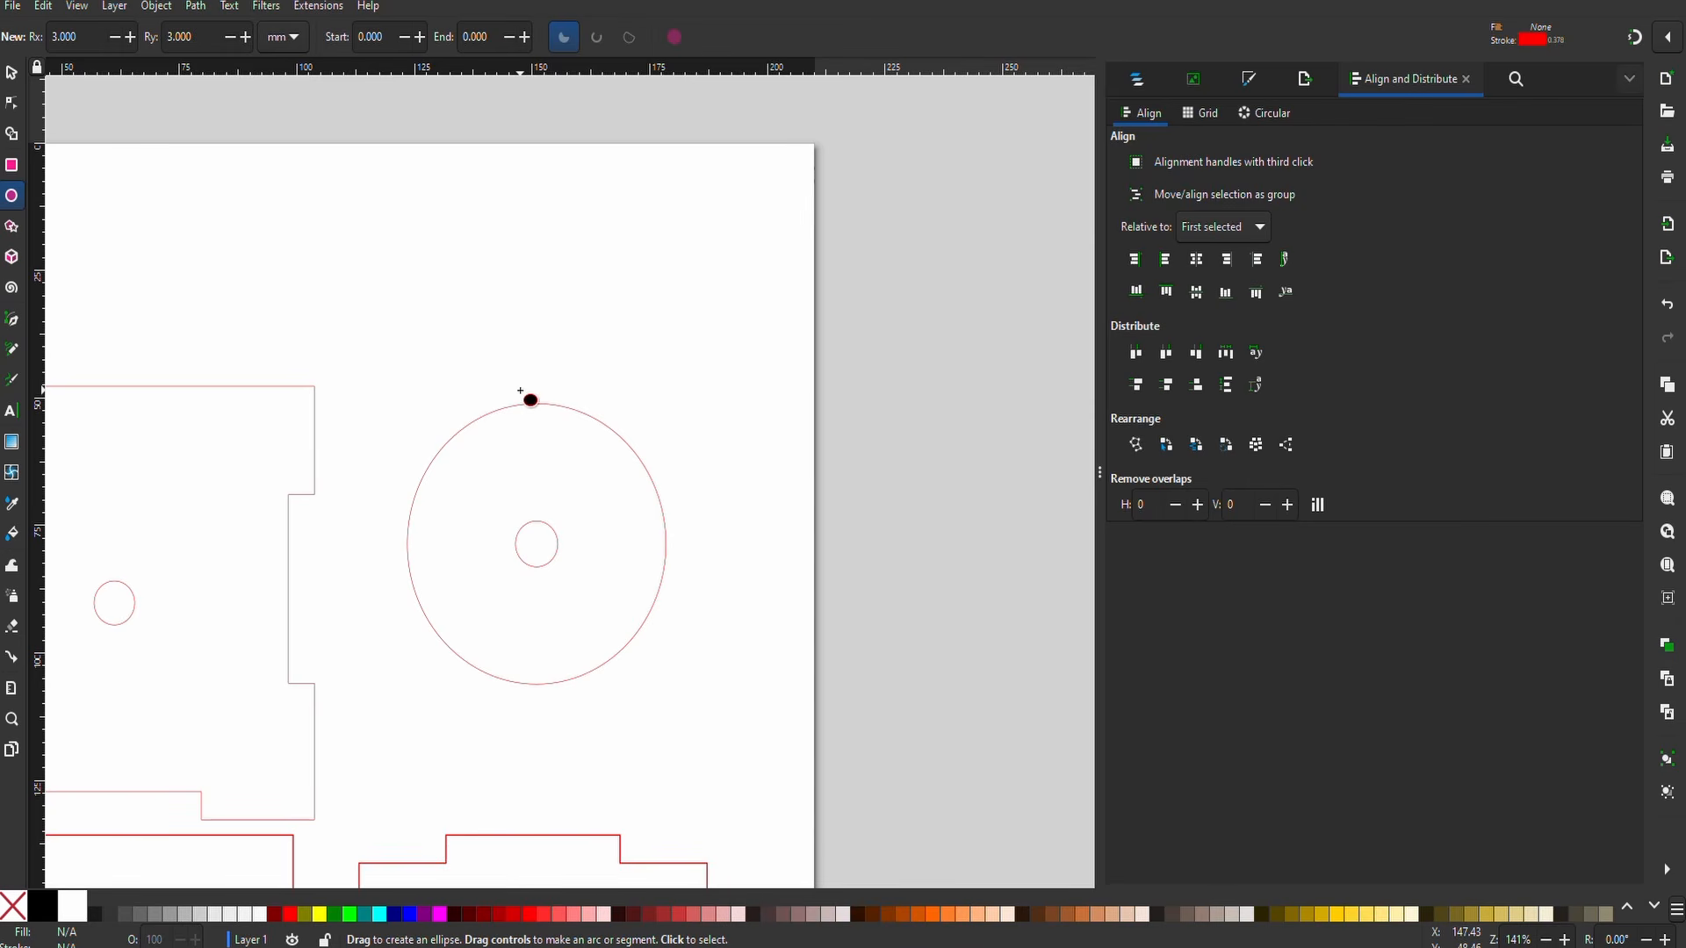
pyautogui.moveTo(525, 333); pyautogui.dragTo(544, 352)
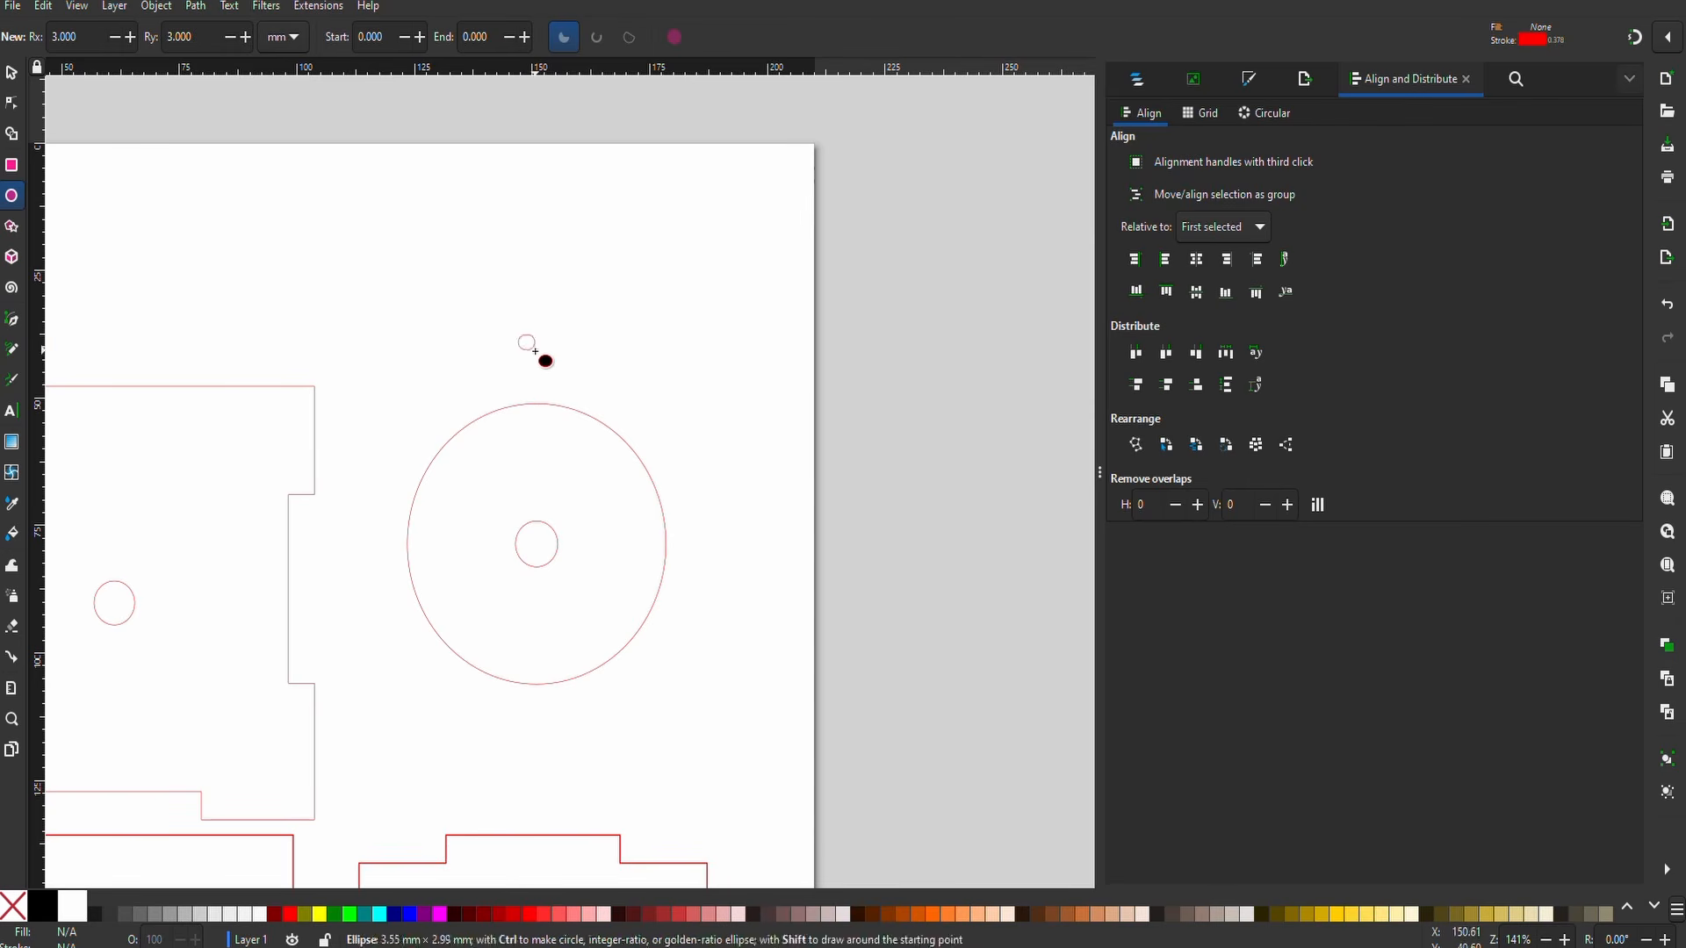
pyautogui.click(10, 78)
pyautogui.click(532, 338)
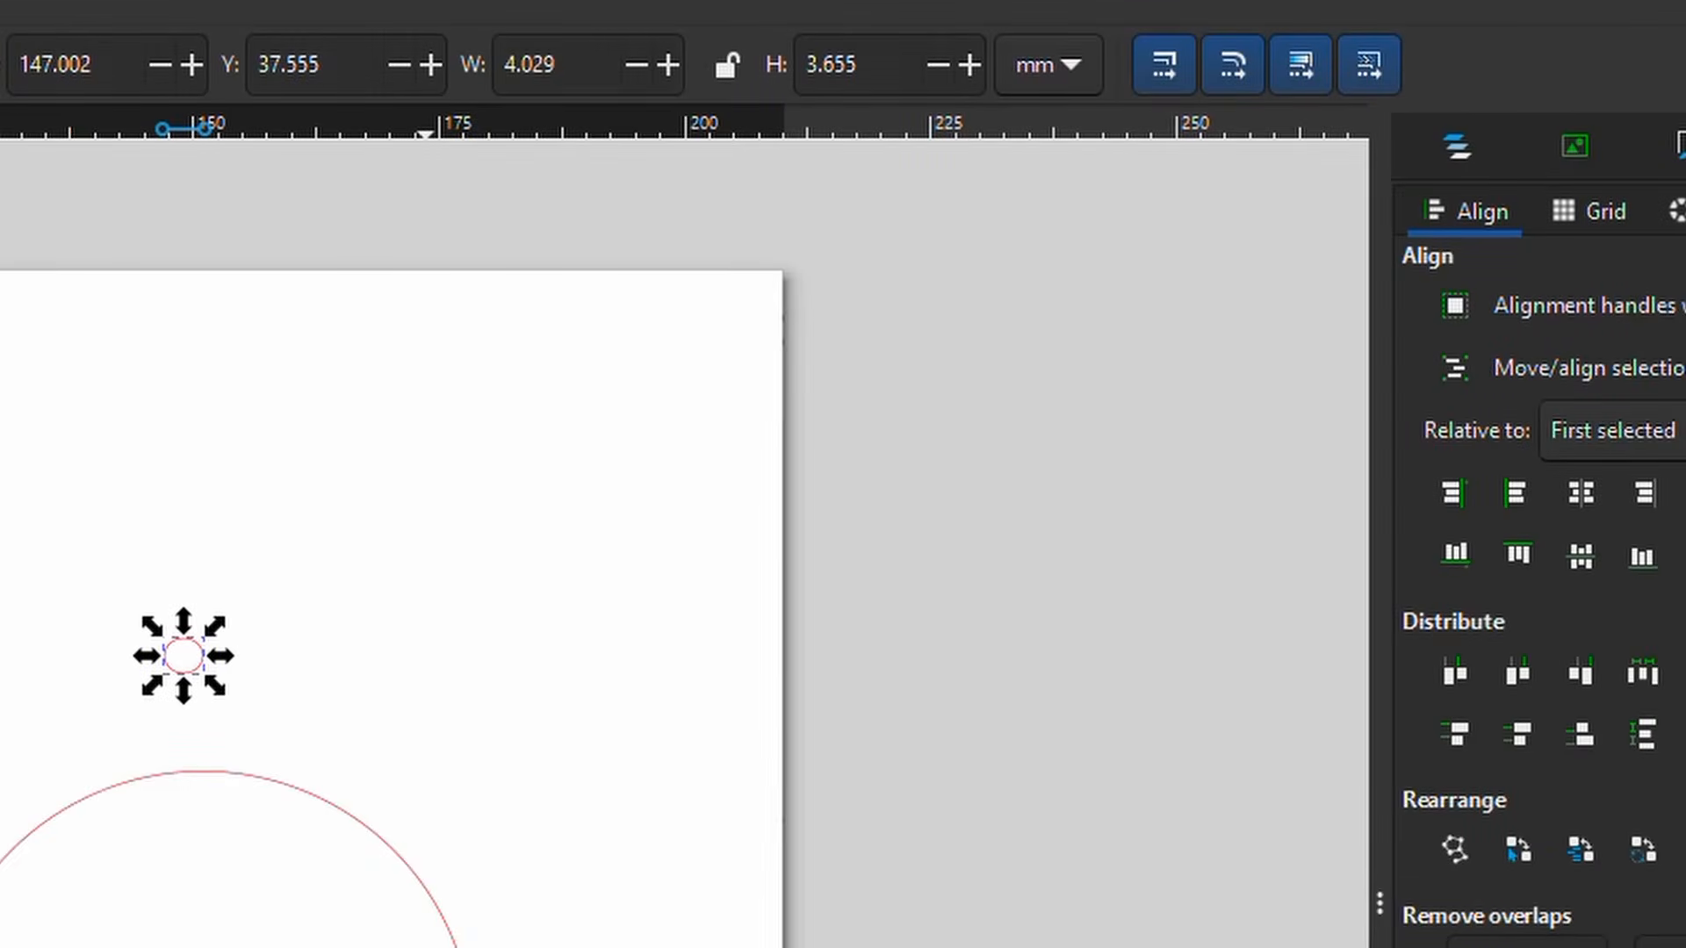
pyautogui.click(584, 83)
pyautogui.write('3')
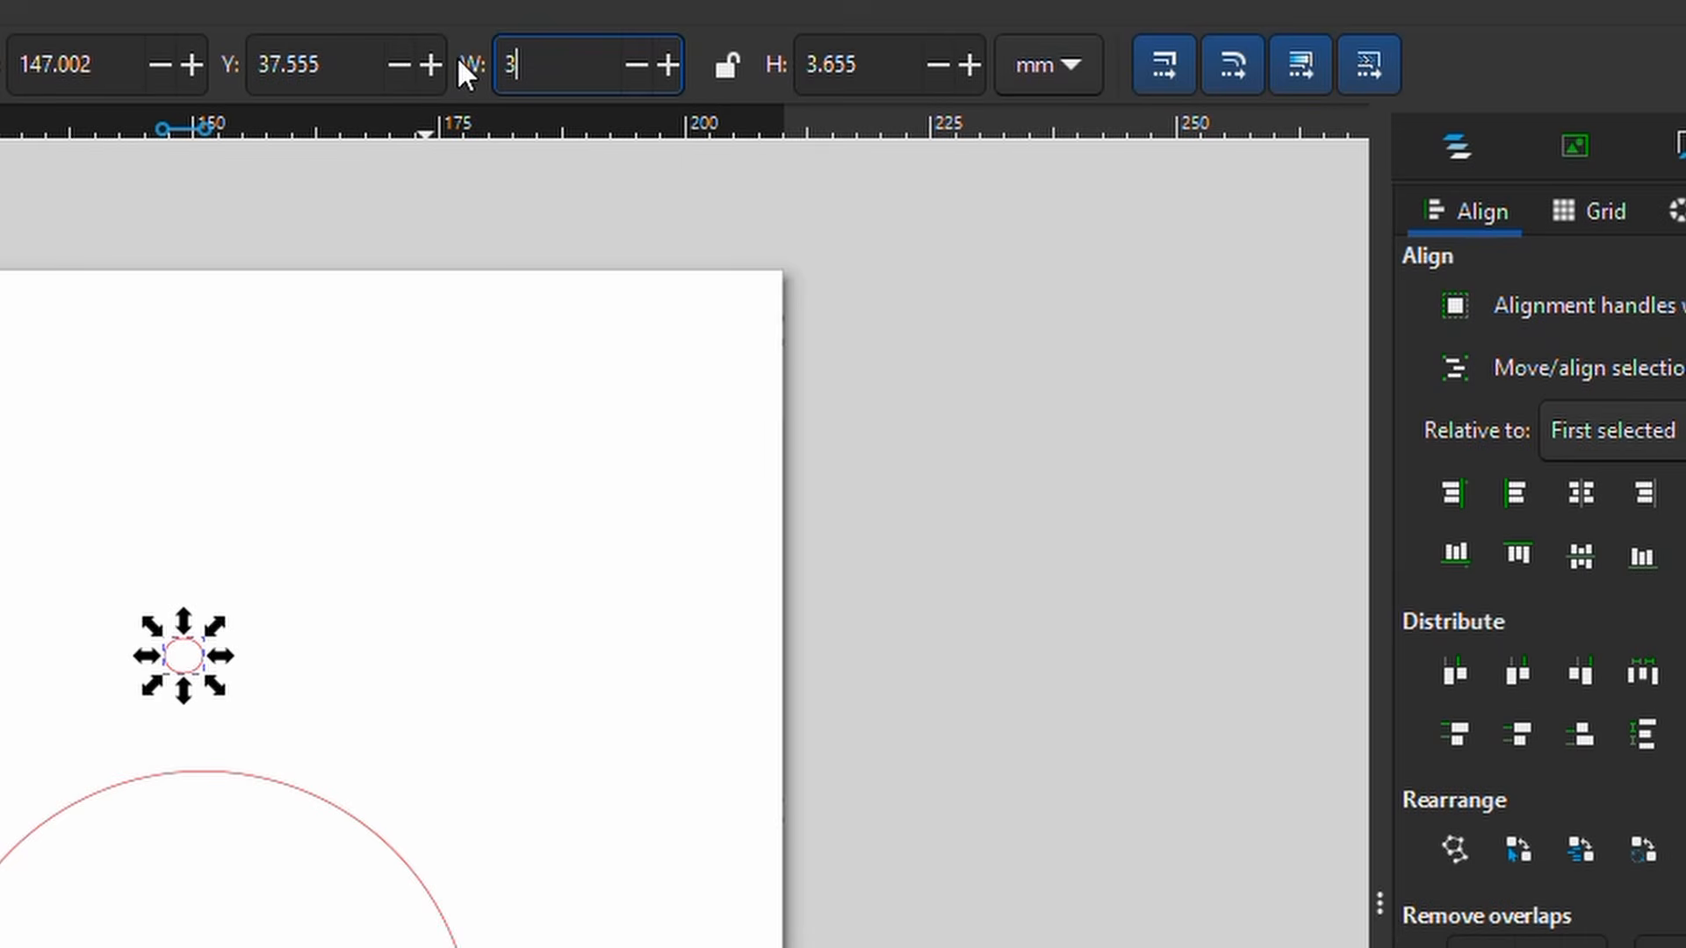
pyautogui.press('Tab')
pyautogui.write('3')
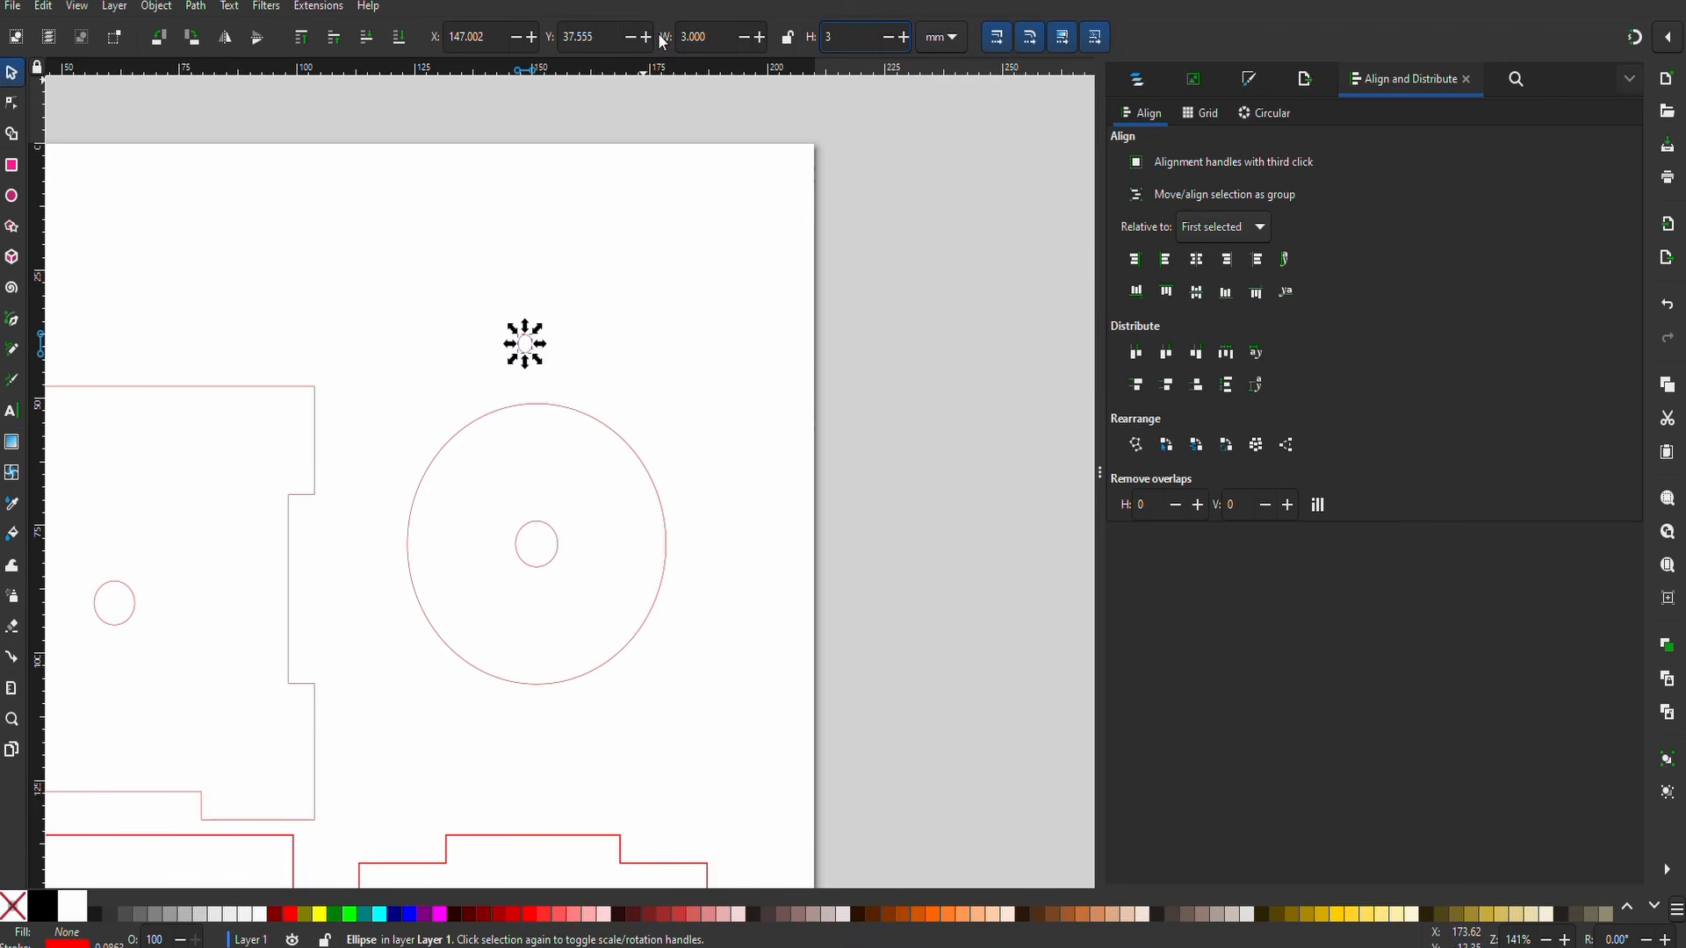
pyautogui.press('Return')
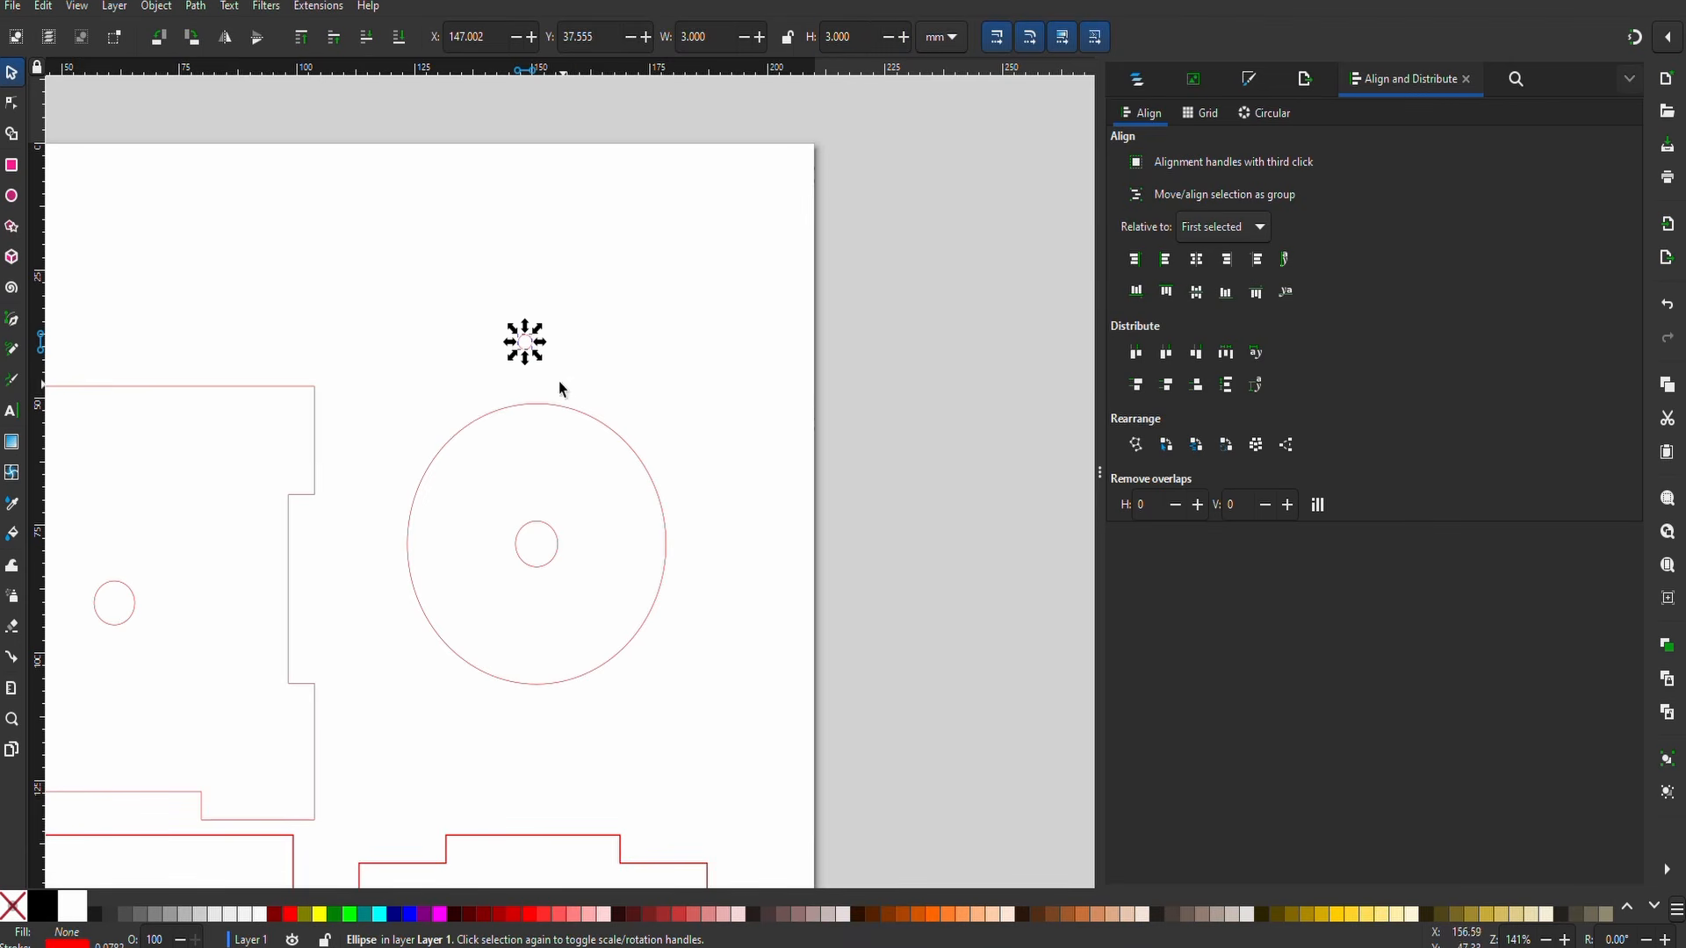
# - Move the 3 mm circle inside the disc near its upper rim and centre it horizontally on the disc
pyautogui.moveTo(528, 347); pyautogui.dragTo(544, 448)
pyautogui.click(617, 443)
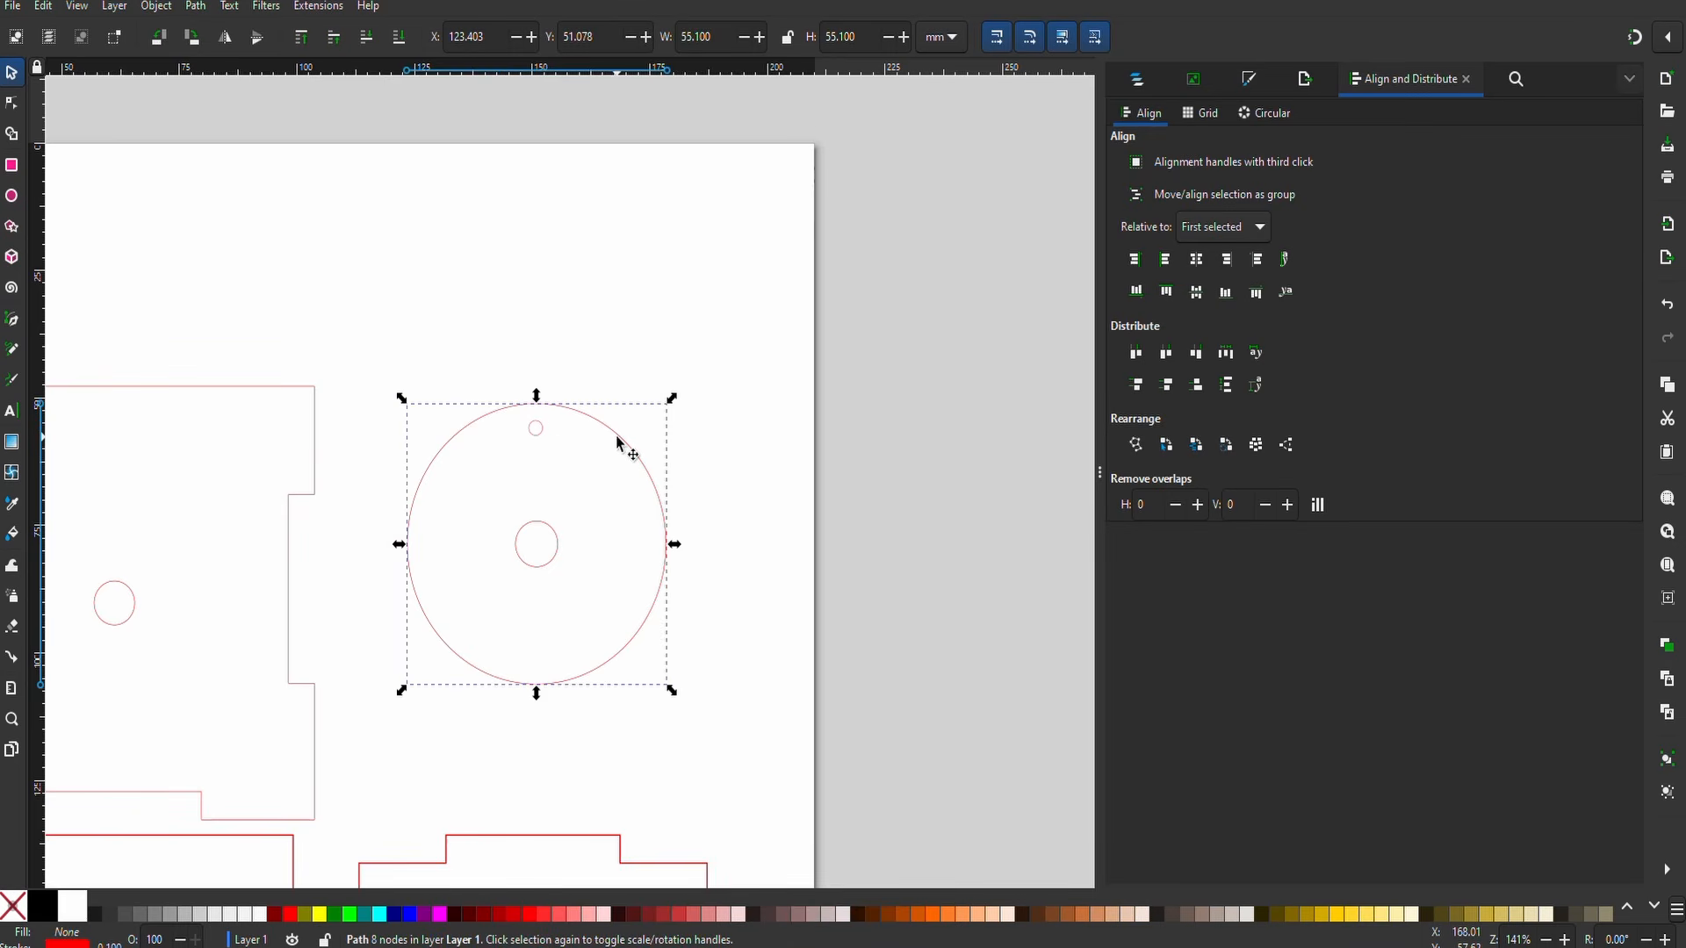
pyautogui.keyDown('shift'); pyautogui.click(538, 435); pyautogui.keyUp('shift')
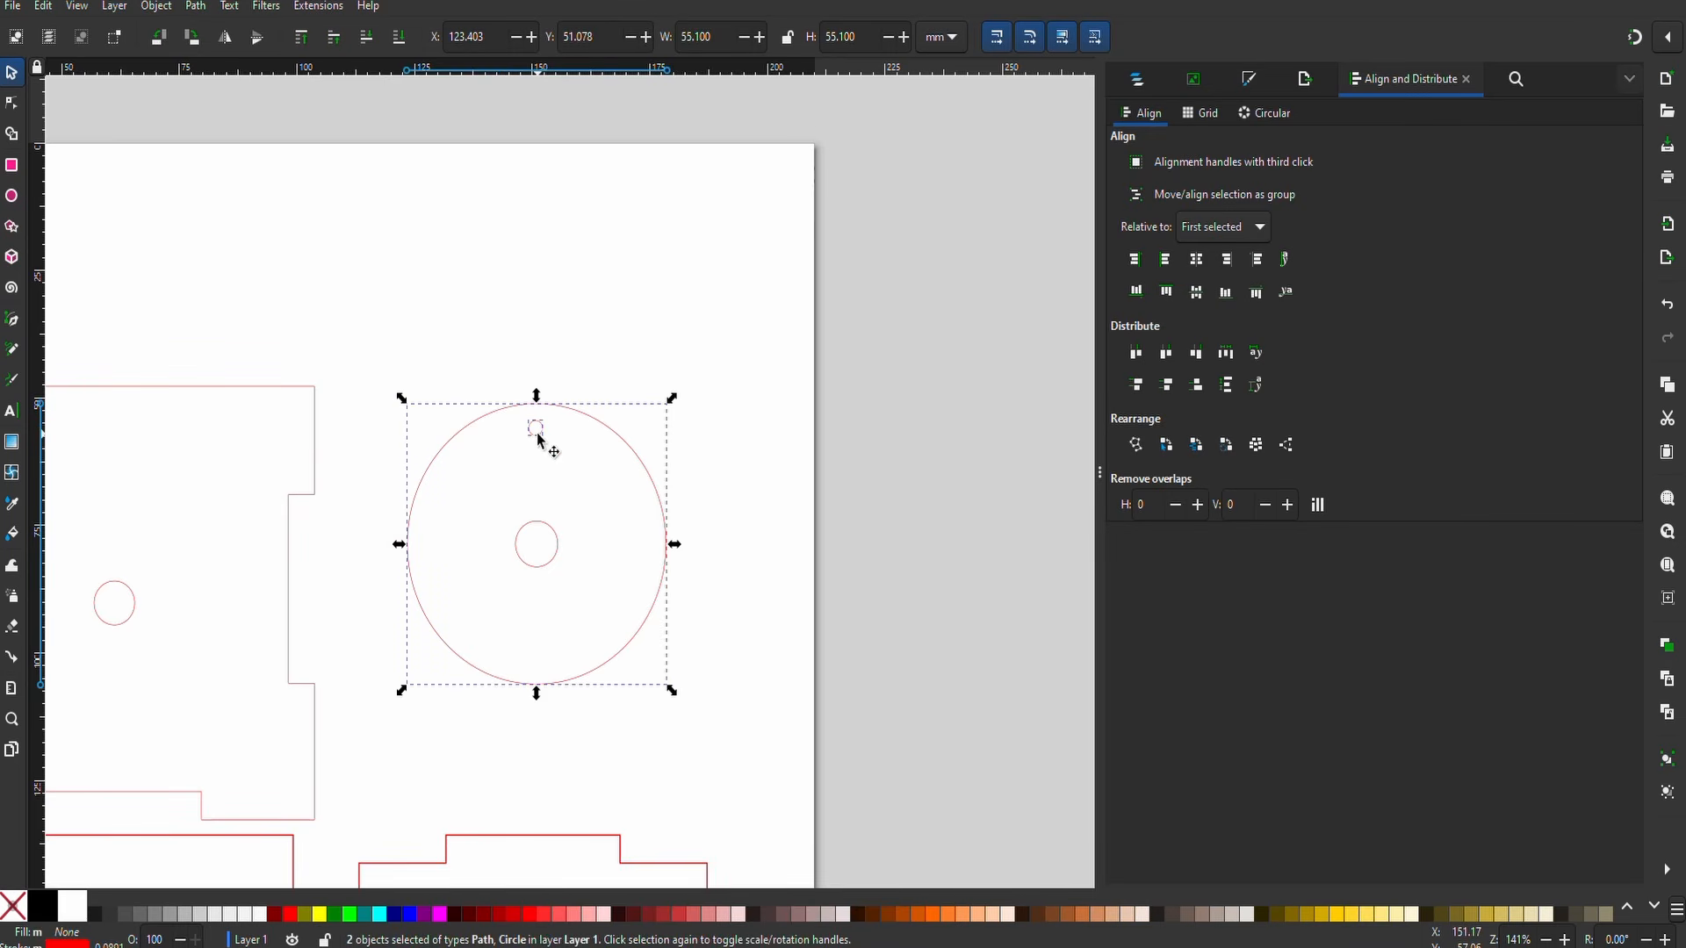
pyautogui.click(1199, 263)
# - Nudge the 3 mm circle vertically closer to the disc's upper rim, to a Y position of 52.593 mm
pyautogui.click(541, 434)
pyautogui.scroll(2, 541, 435)
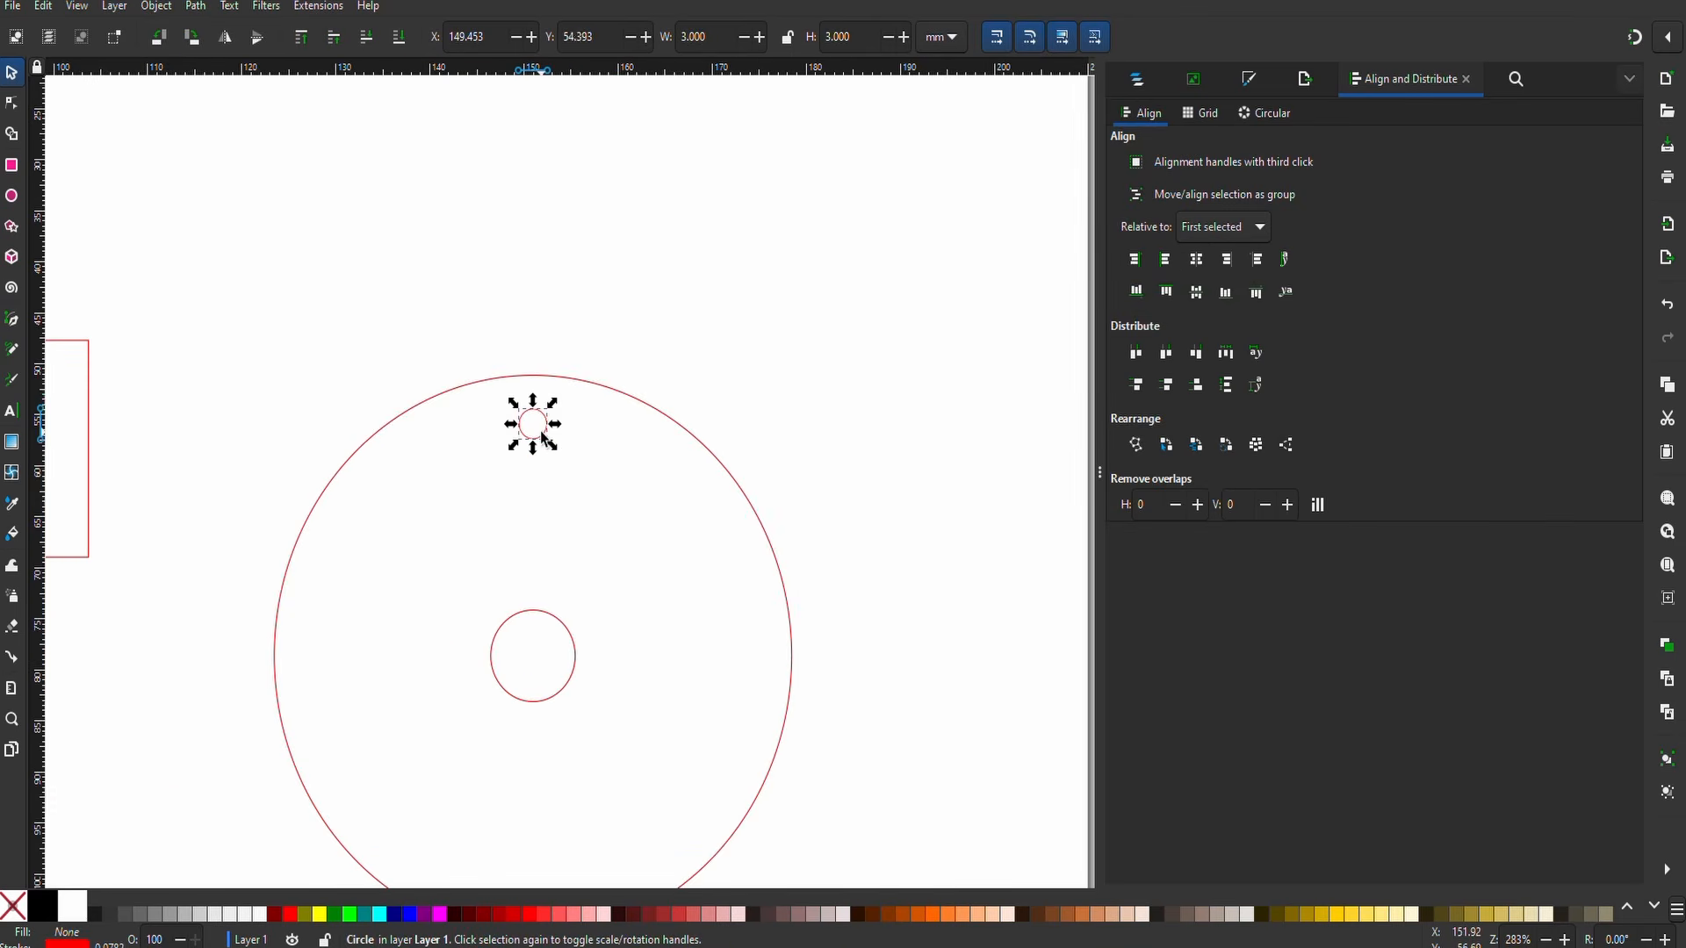
pyautogui.press('Up')
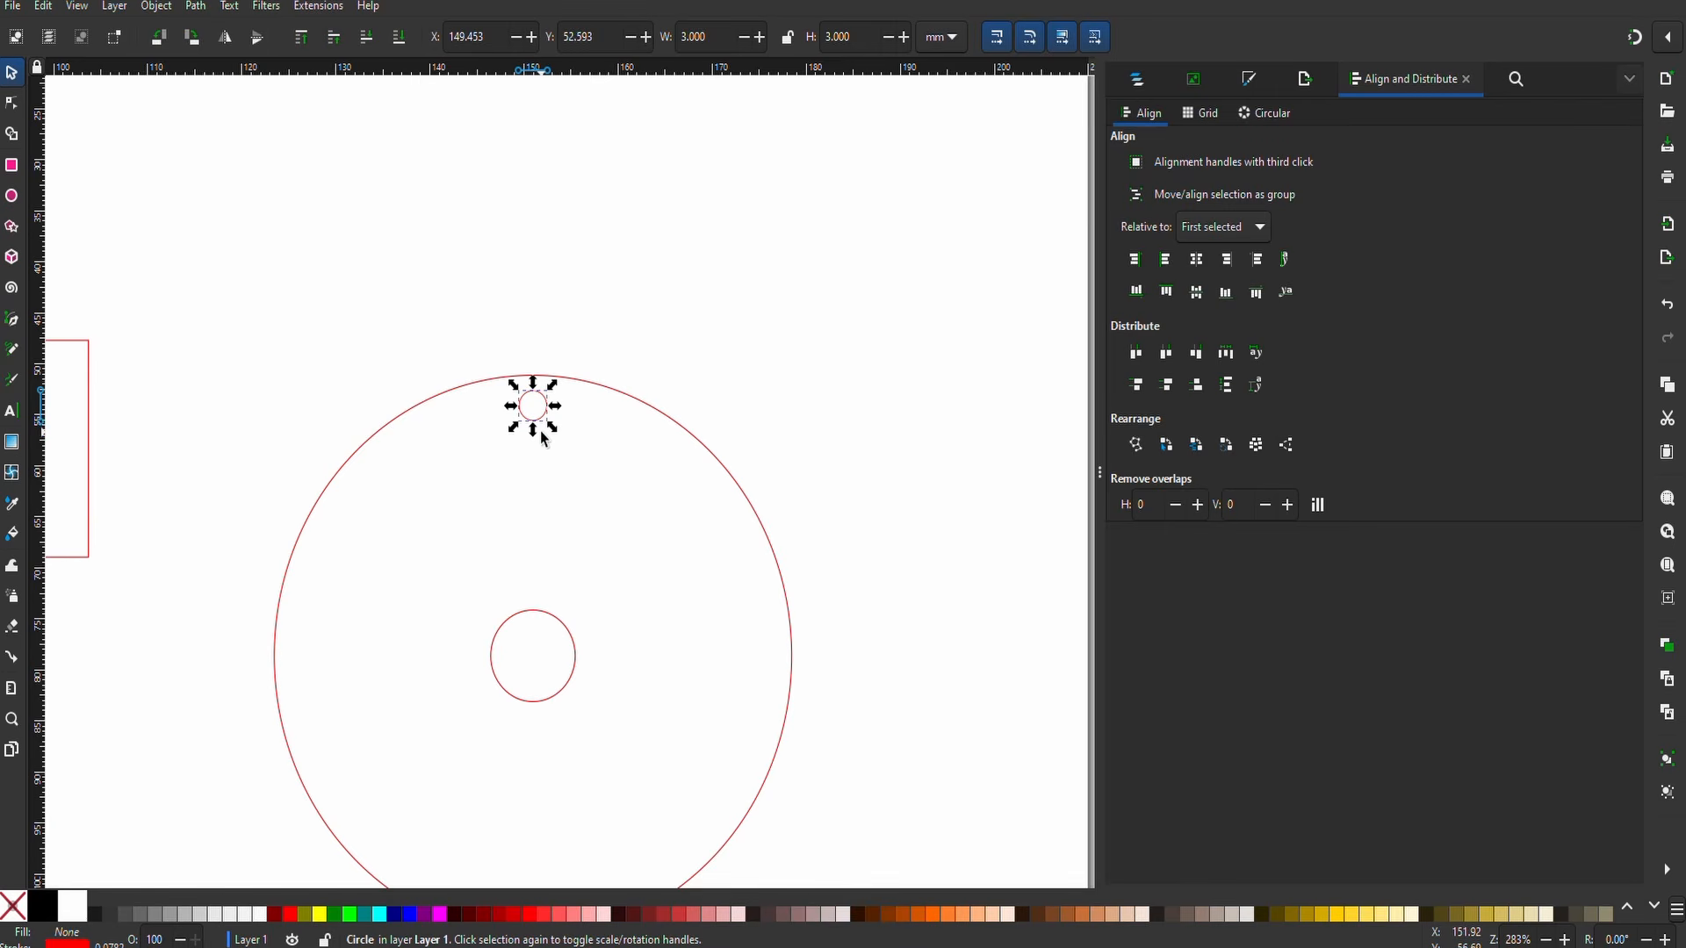
pyautogui.press('Down')
pyautogui.scroll(-1, 484, 316)
pyautogui.click(484, 316)
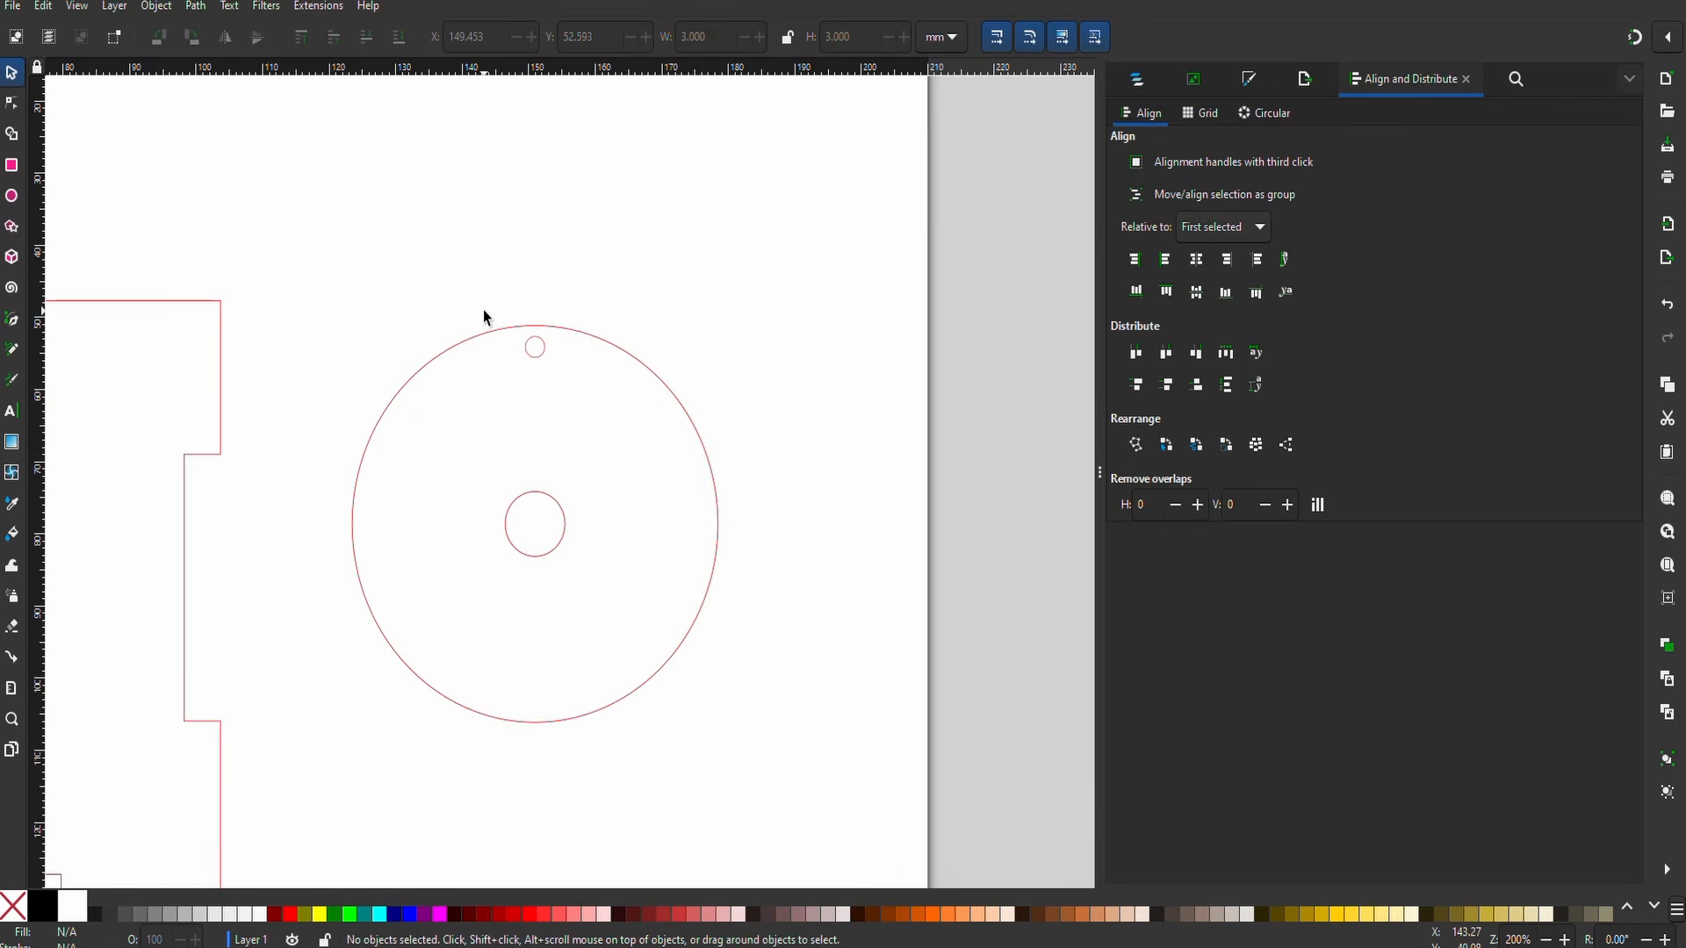
# - Apply the Rotate copies live path effect to the 3 mm circle
pyautogui.moveTo(505, 309); pyautogui.dragTo(572, 388)
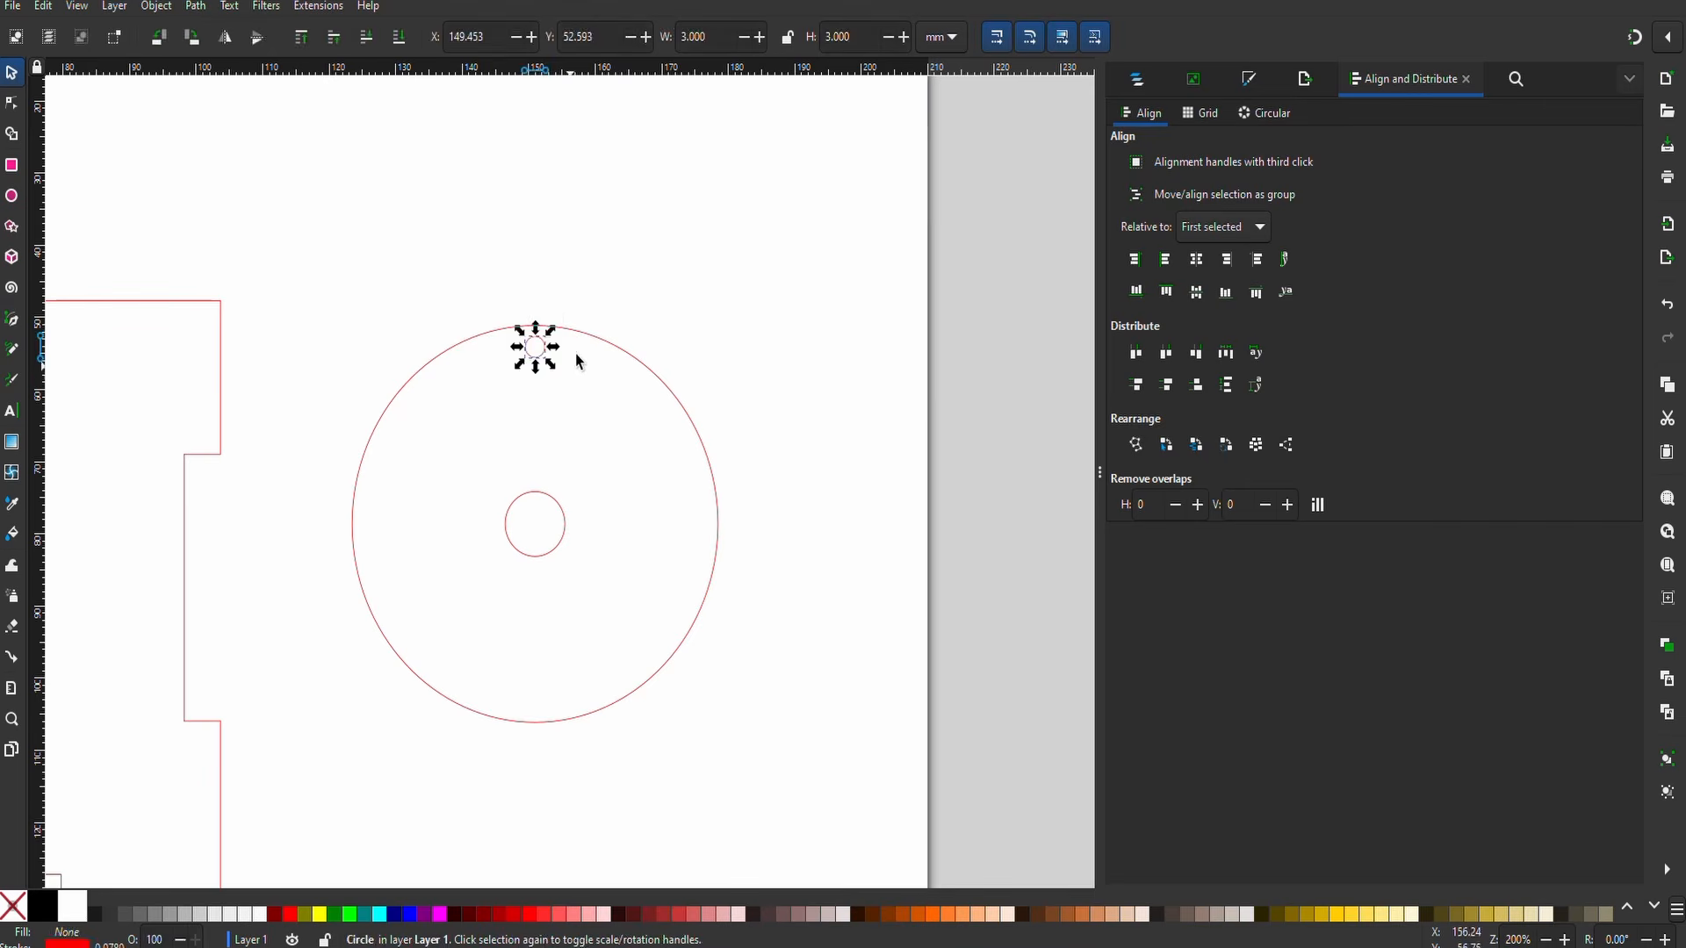
pyautogui.click(623, 323)
pyautogui.moveTo(493, 293); pyautogui.dragTo(555, 380)
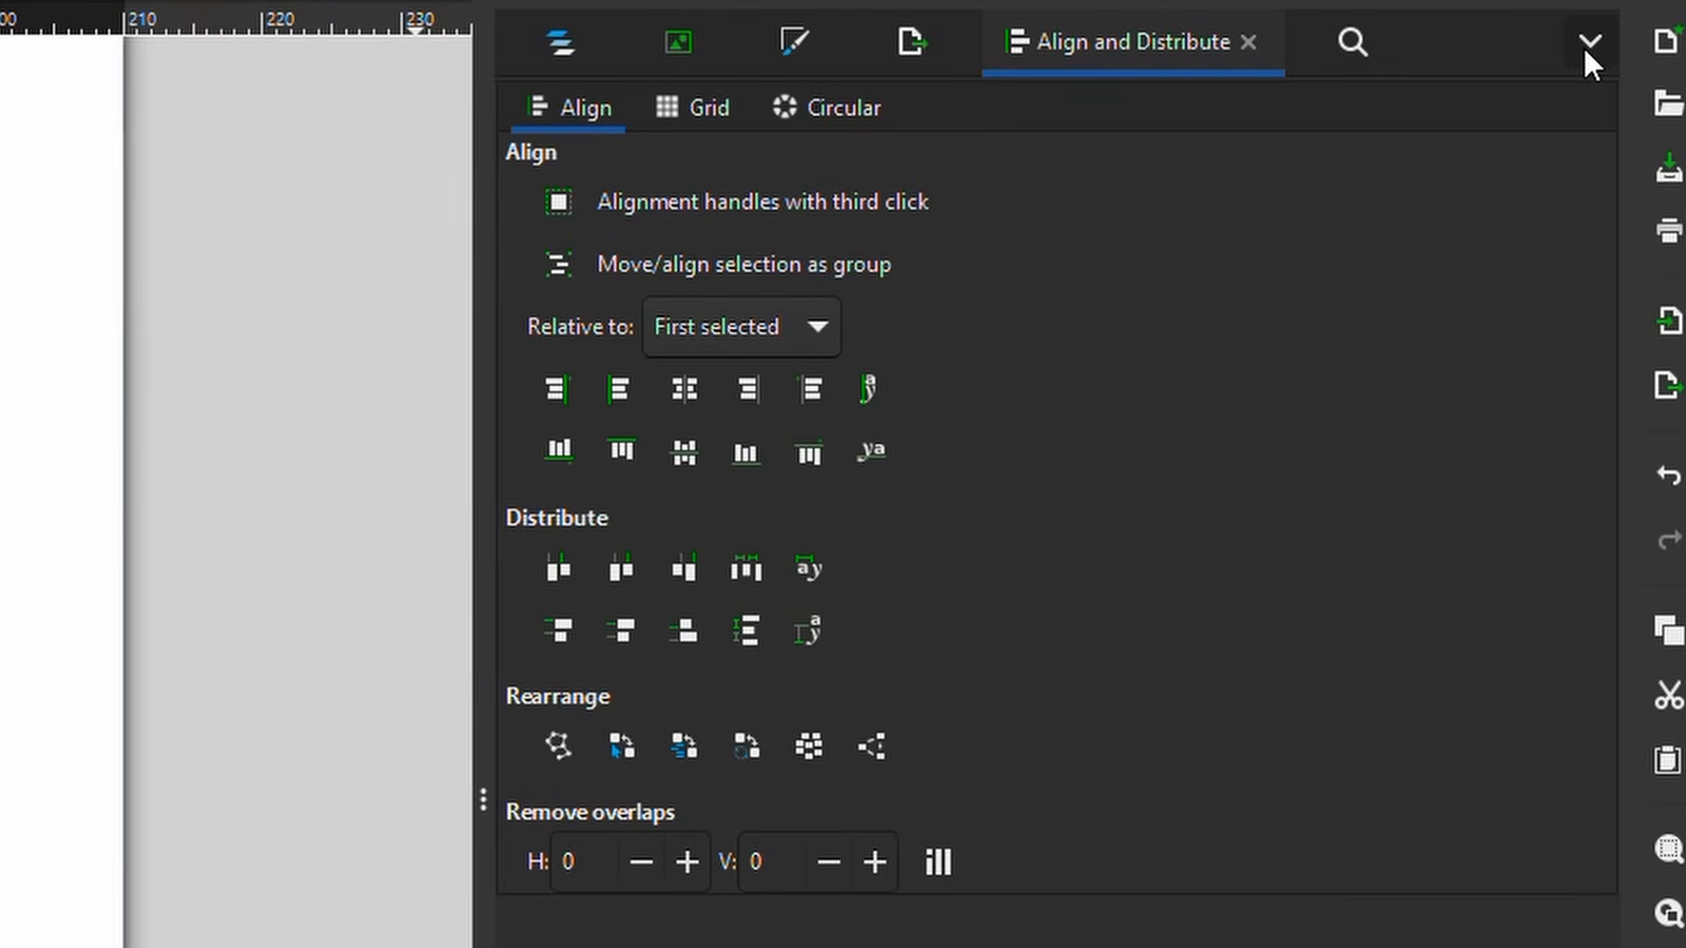
pyautogui.click(1586, 50)
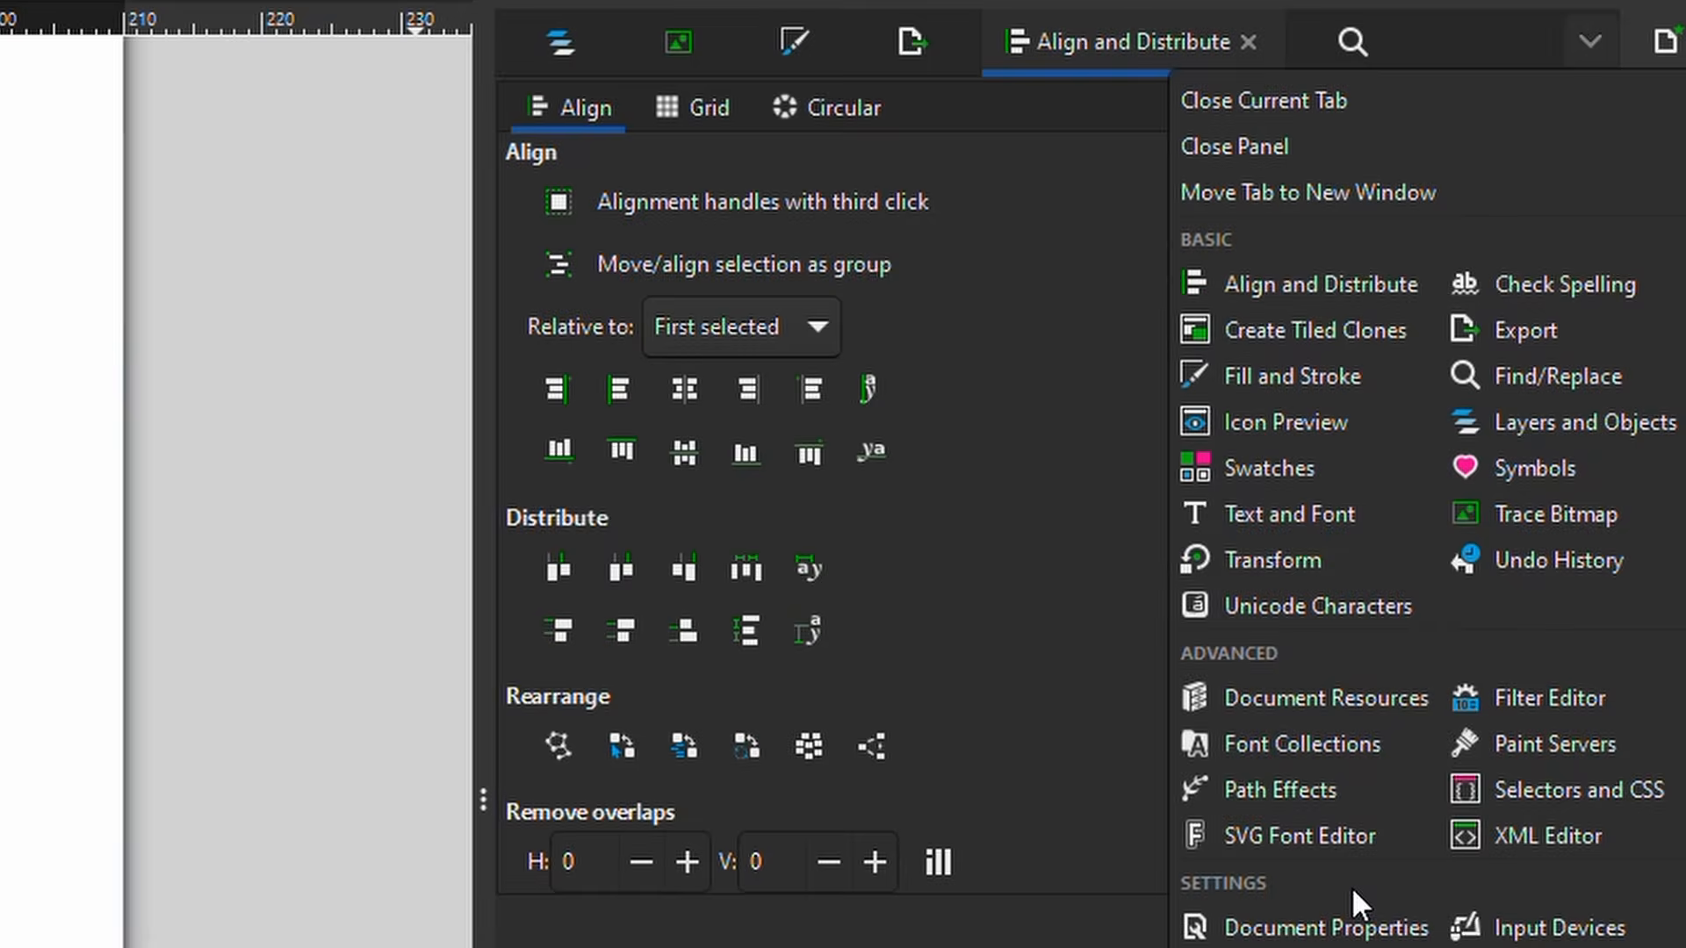
pyautogui.click(1285, 780)
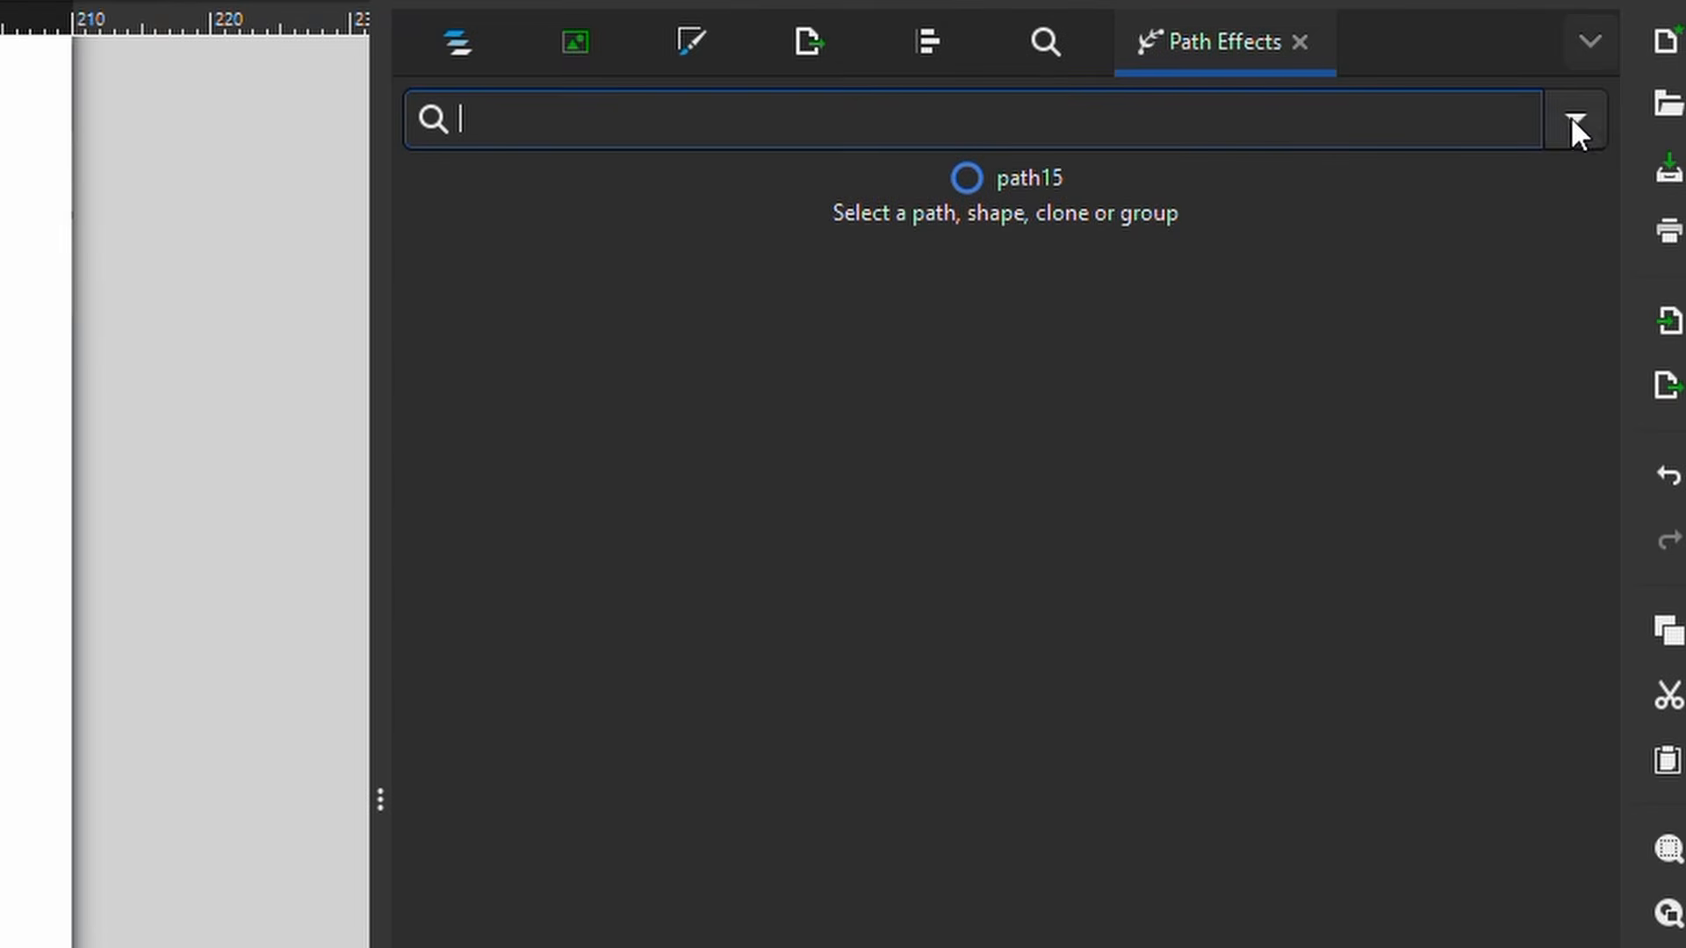
pyautogui.click(1577, 118)
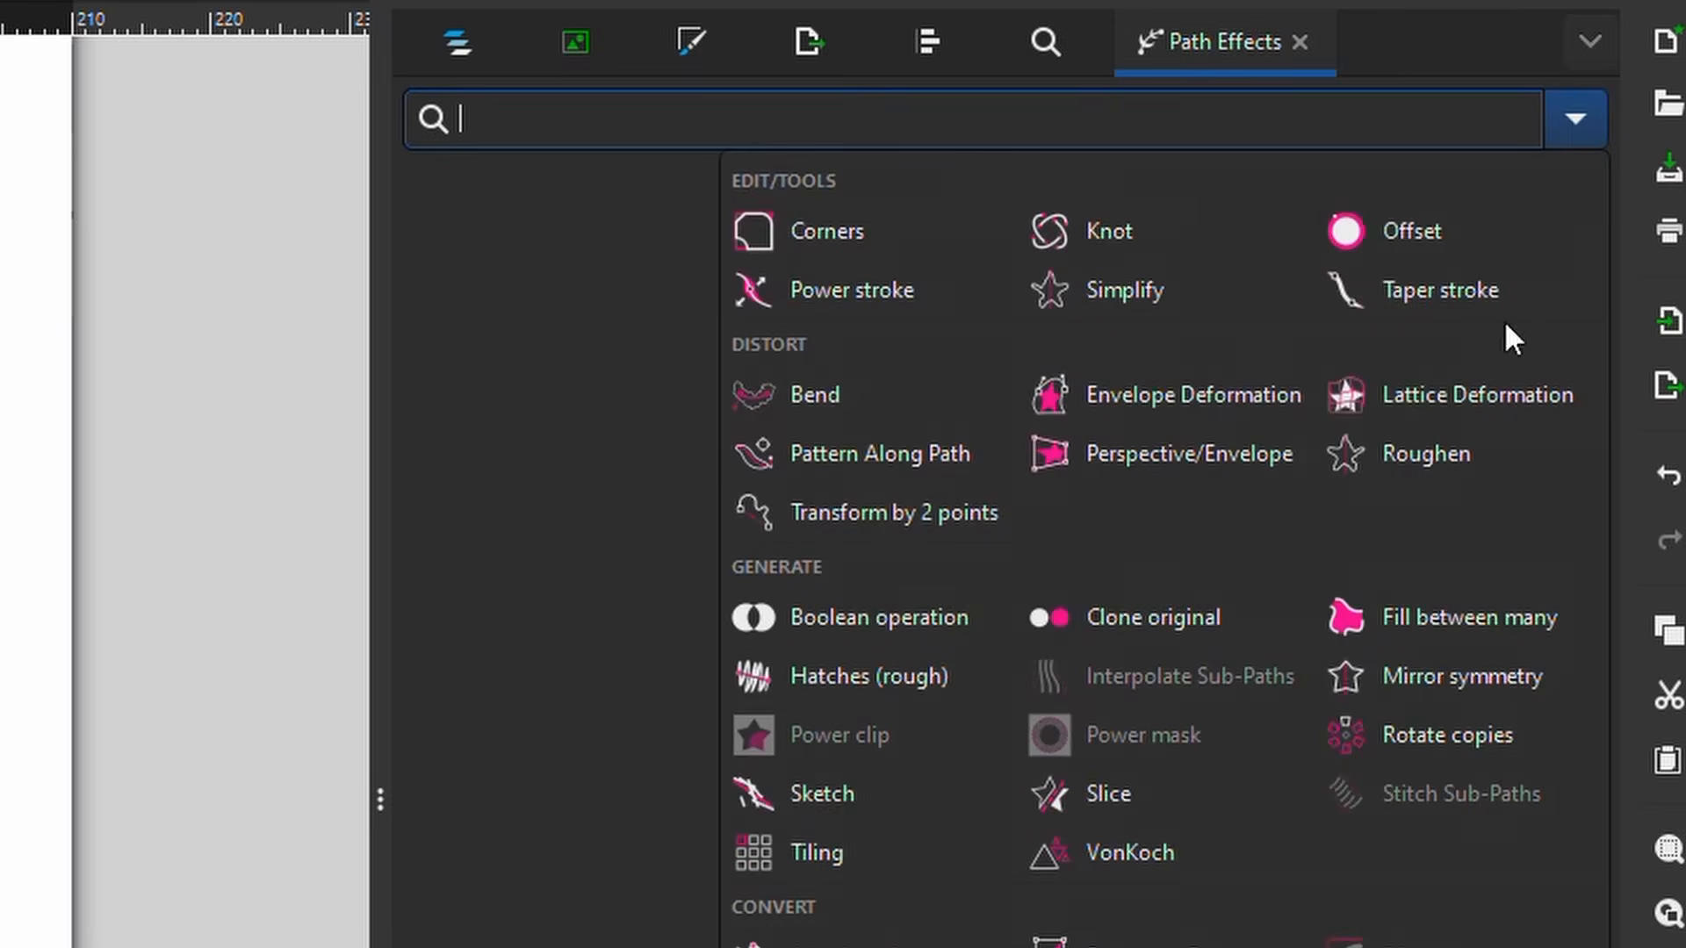
pyautogui.click(1393, 734)
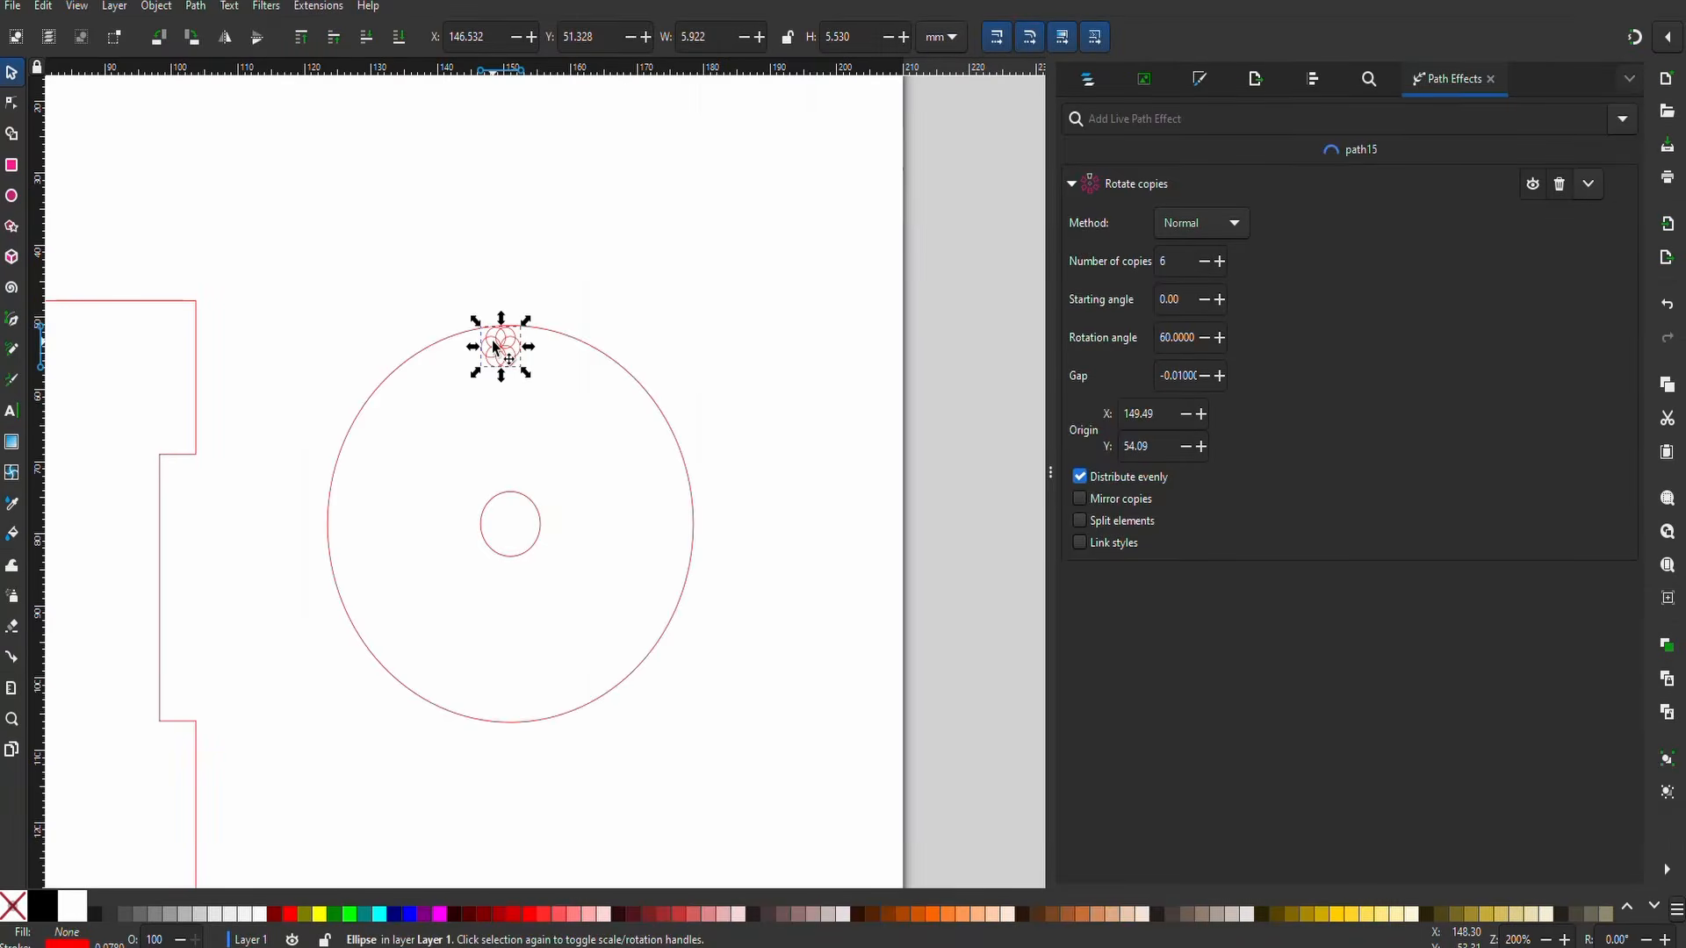
# - Use the Node tool to move the Rotate copies origin from the 3 mm circle into the disc's central hole
pyautogui.scroll(2, 496, 347)
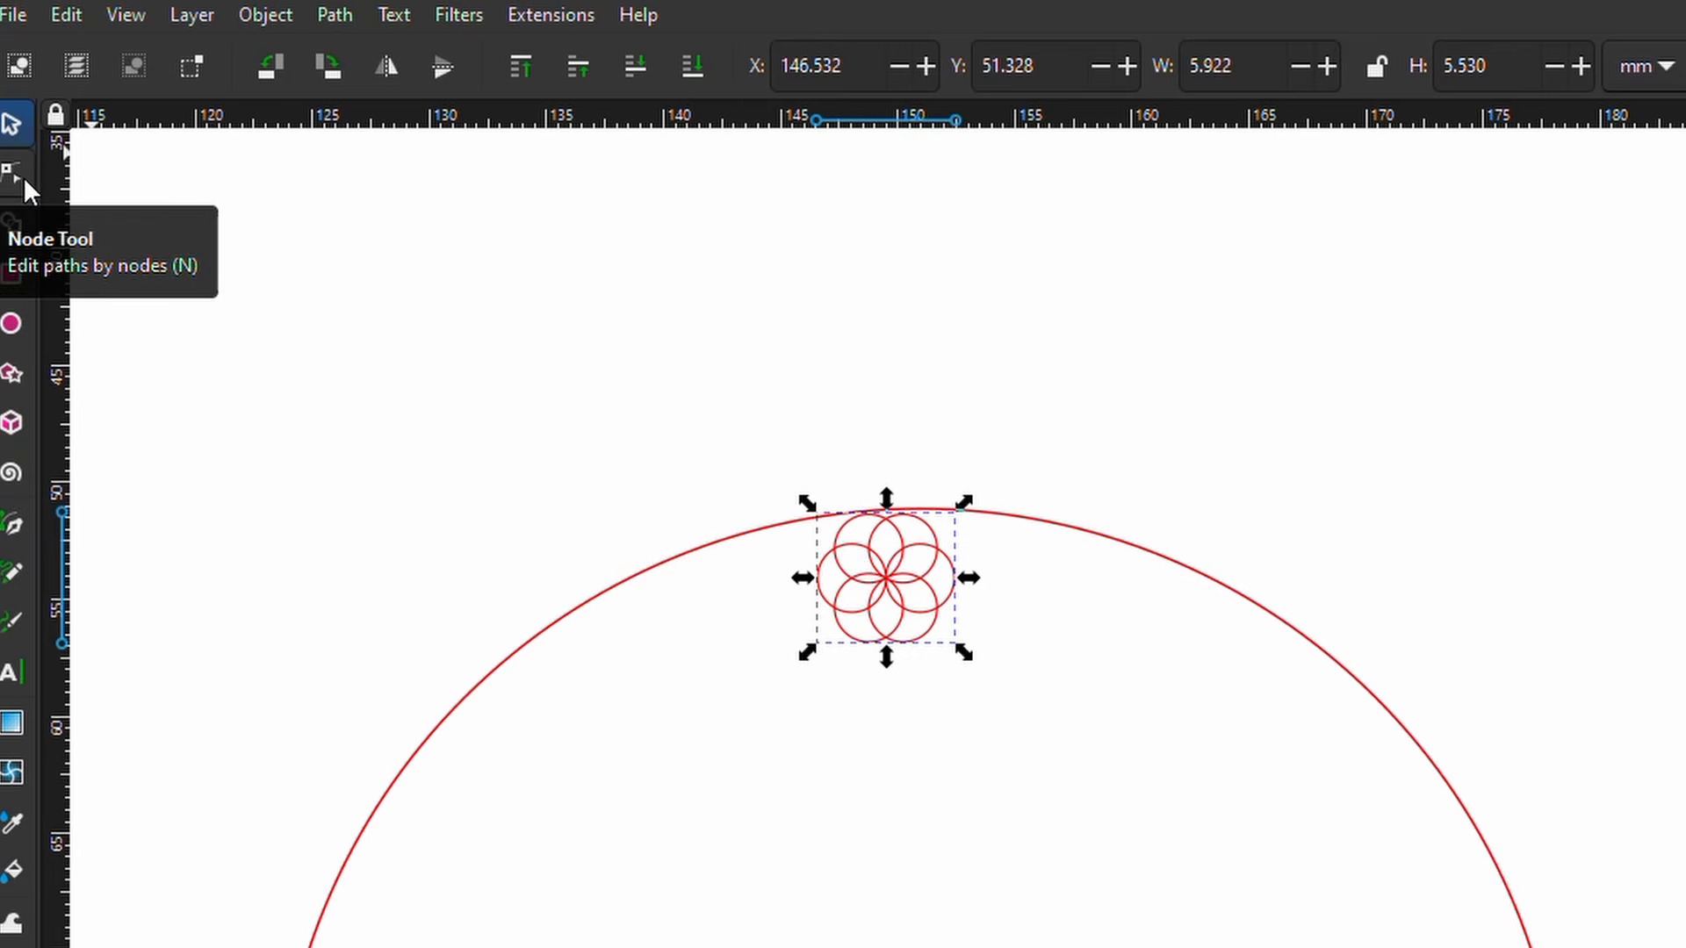
pyautogui.click(23, 176)
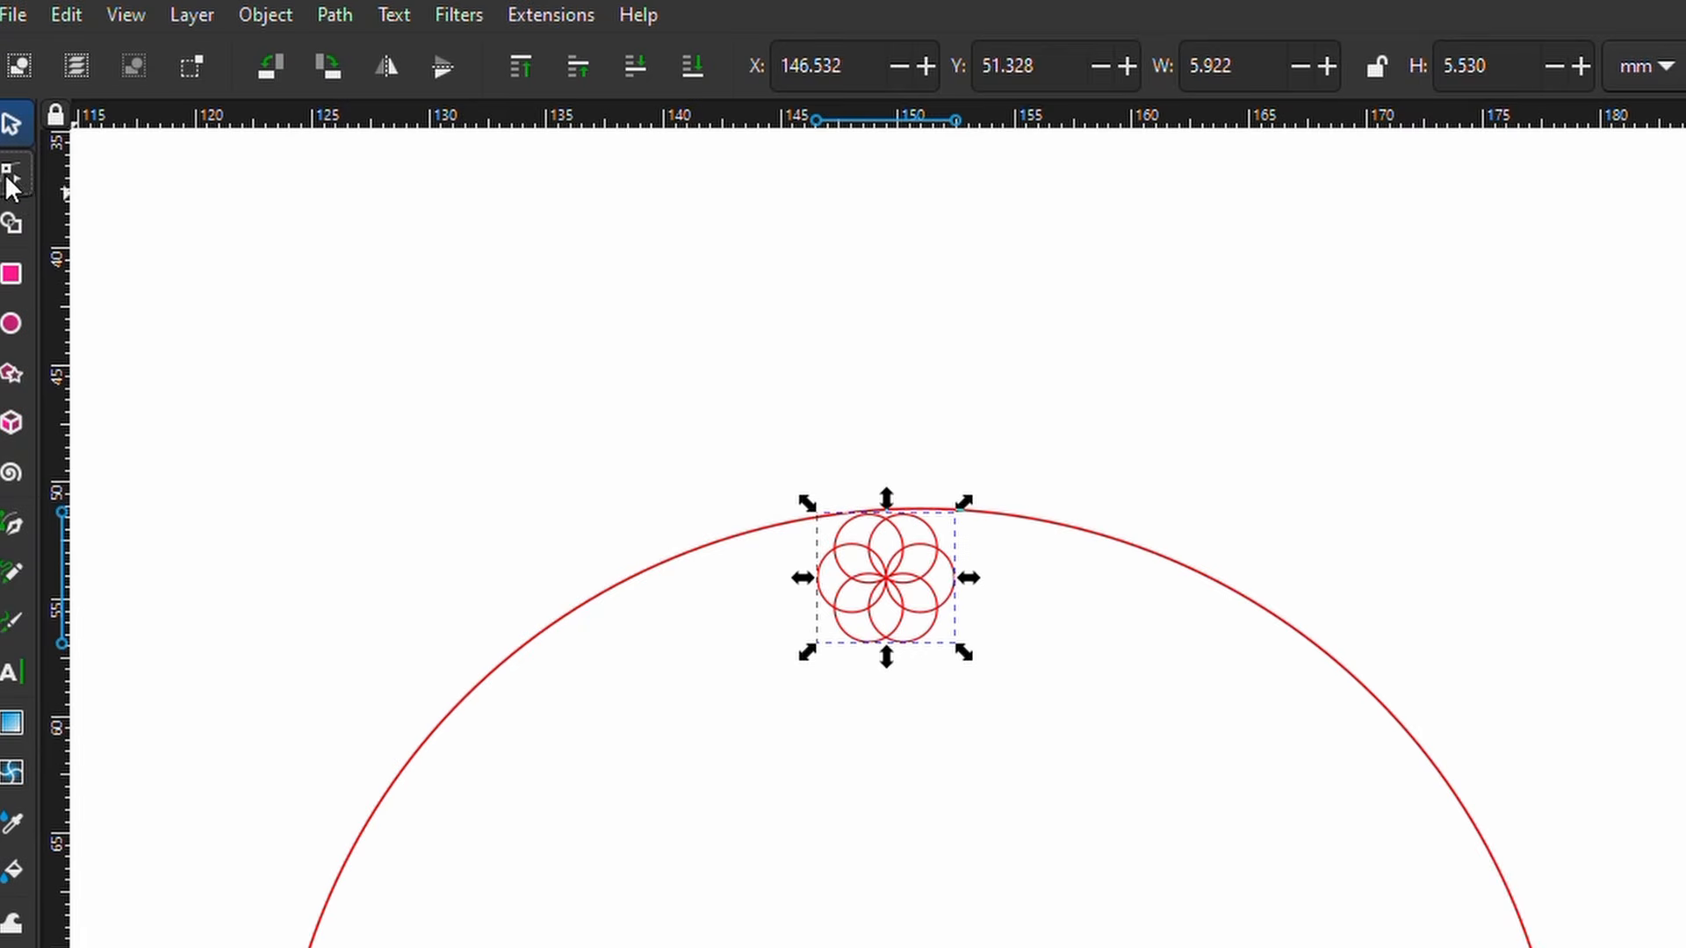
pyautogui.scroll(-2, 564, 667)
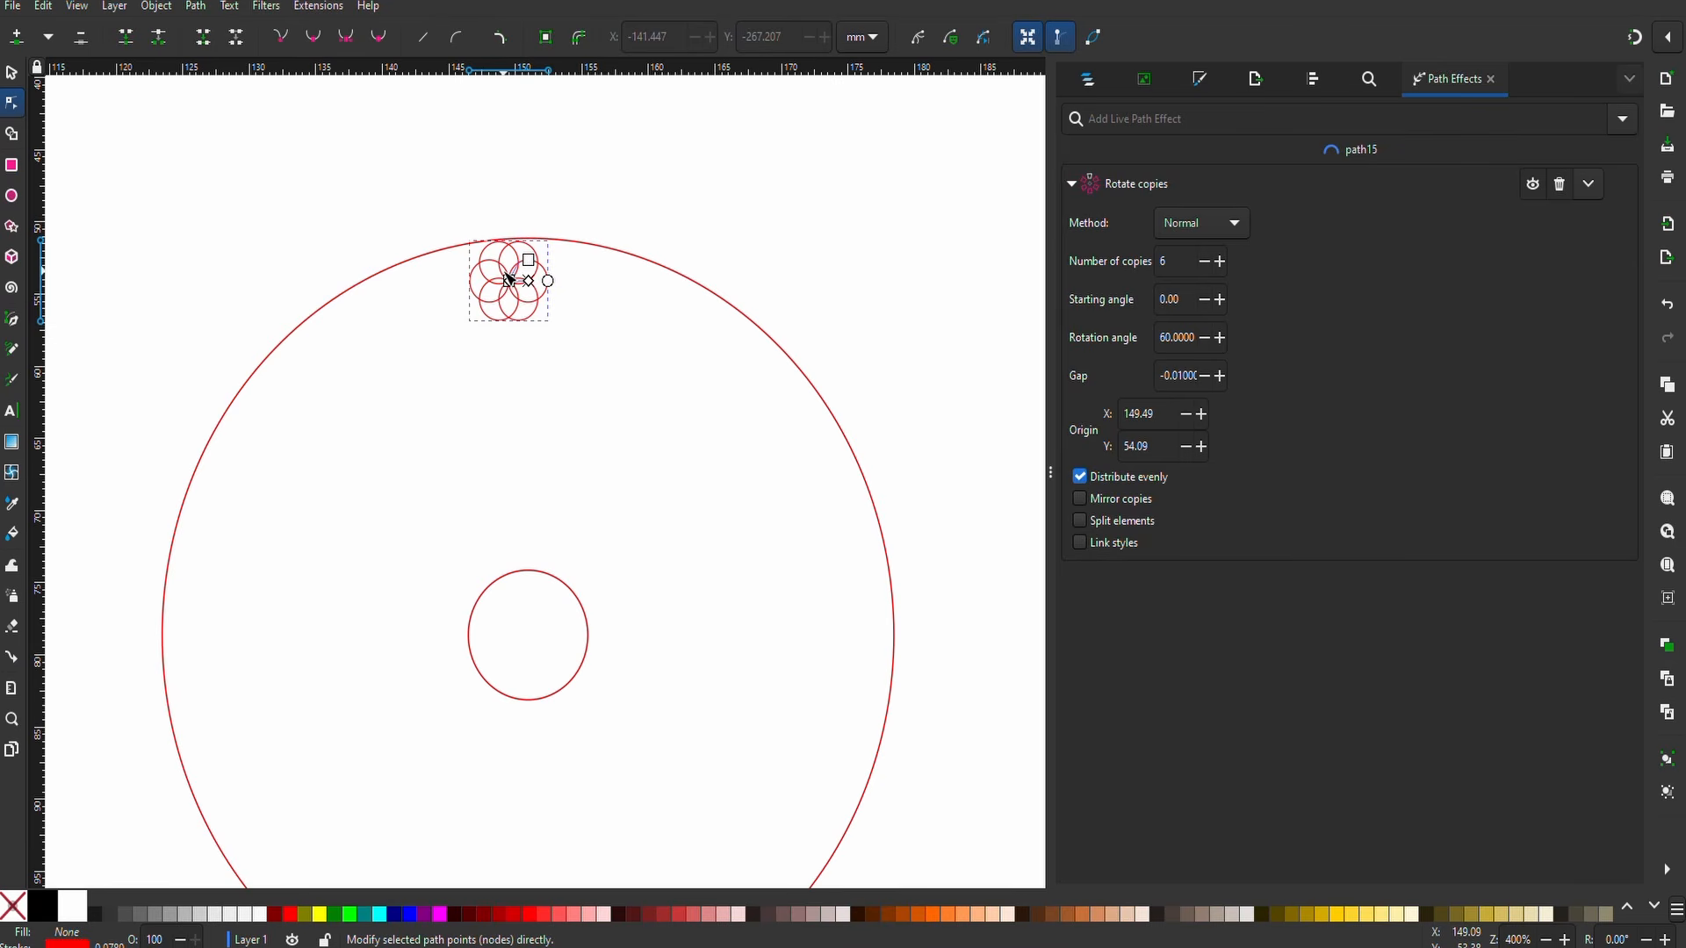
pyautogui.moveTo(510, 281); pyautogui.dragTo(531, 612)
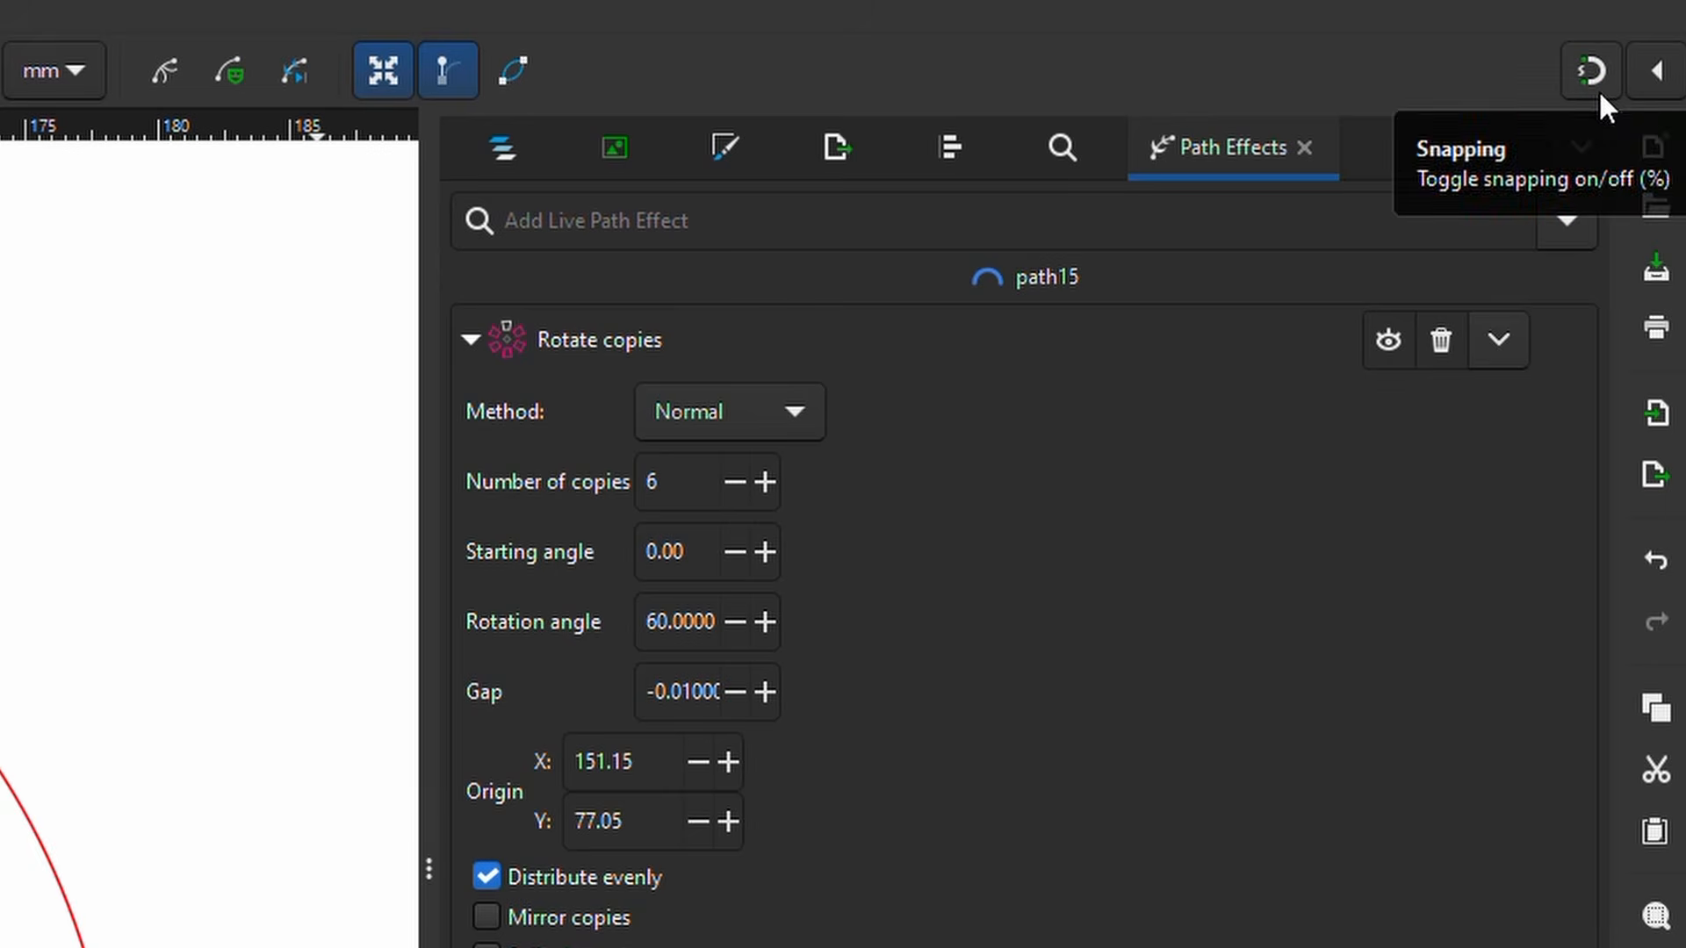
# - Enable snapping and snap the Rotate copies origin to the midpoint of the disc's central hole
pyautogui.click(1590, 73)
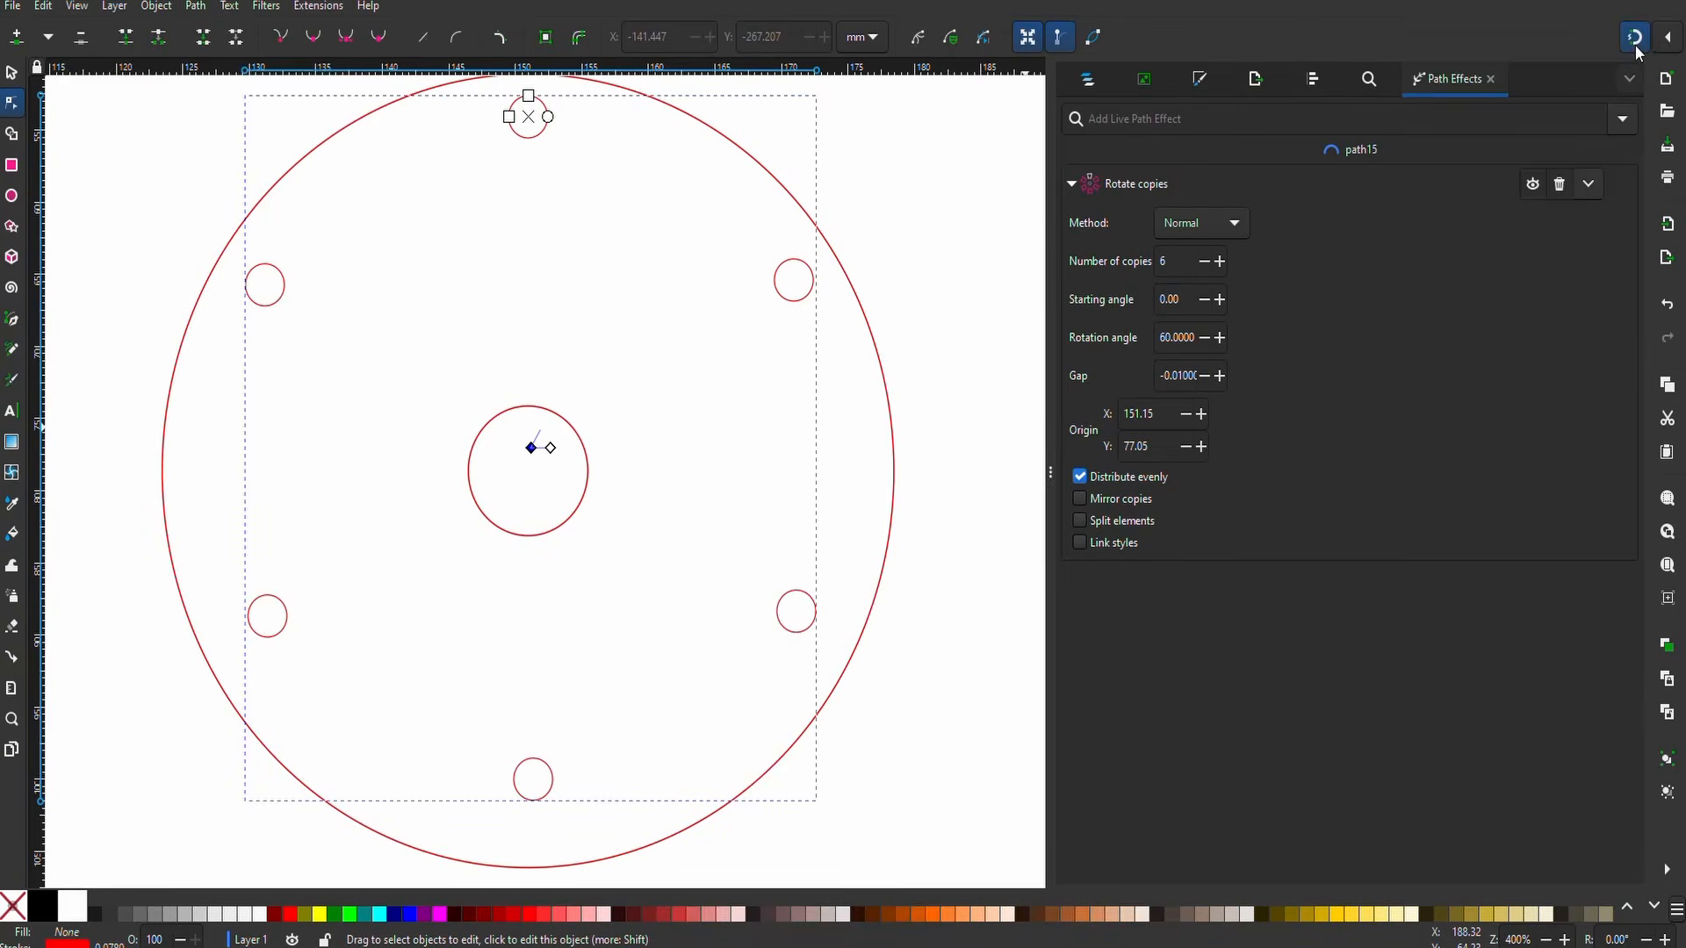
pyautogui.click(1657, 88)
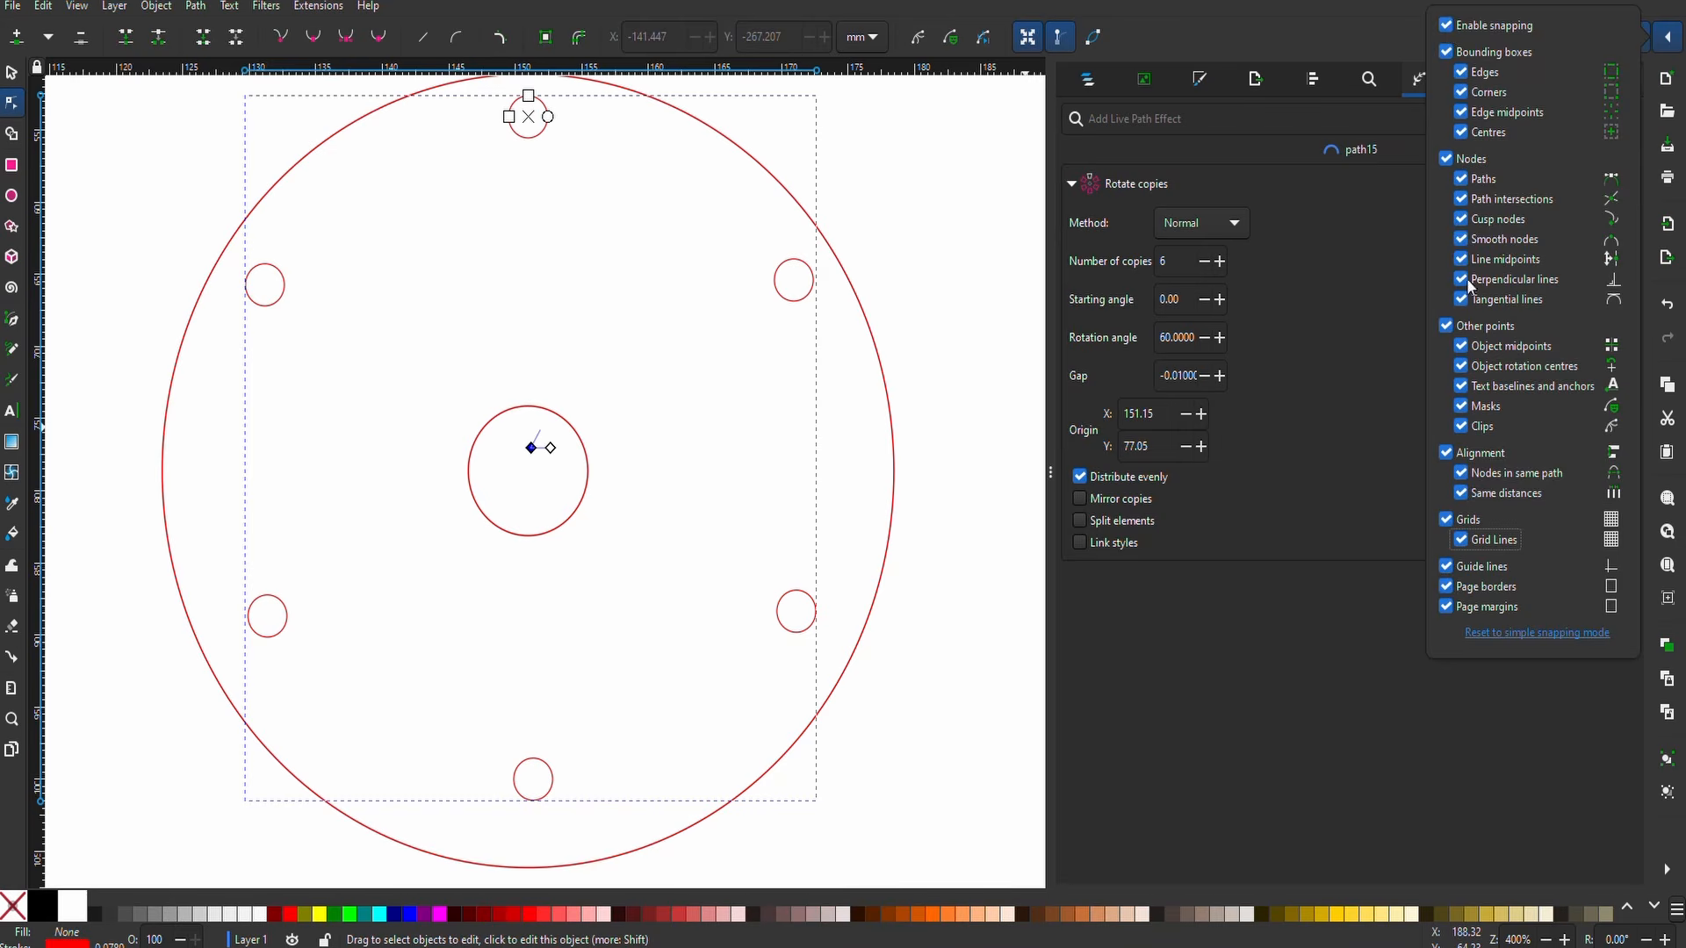
pyautogui.click(1399, 549)
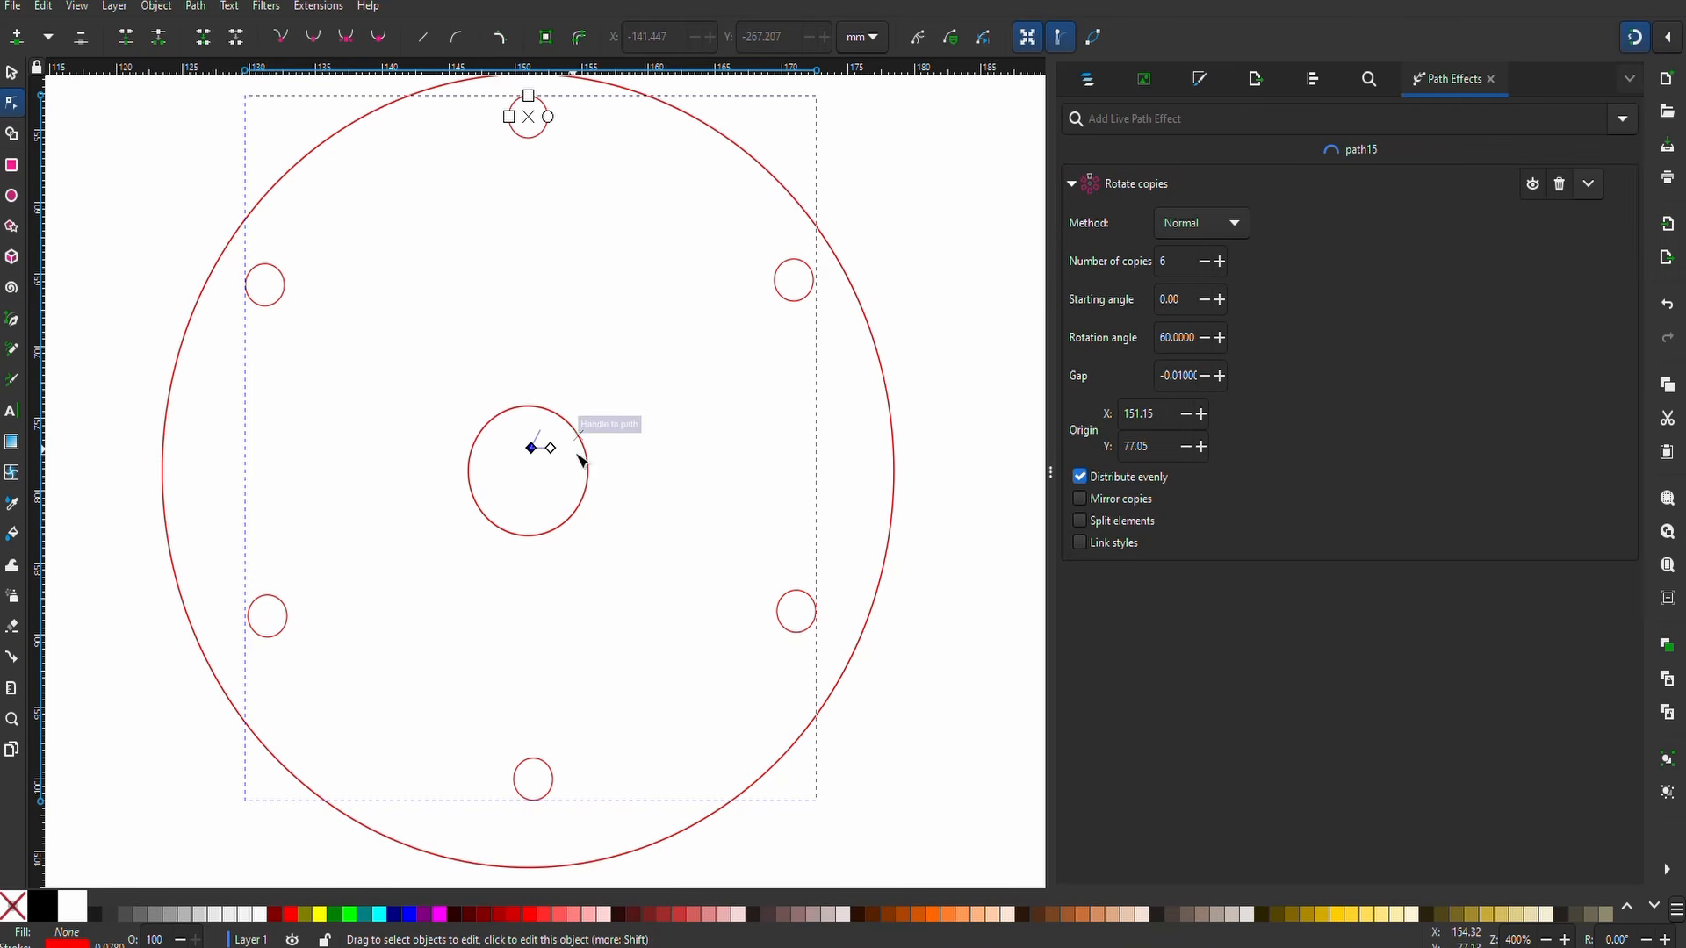
pyautogui.moveTo(539, 457); pyautogui.dragTo(533, 460)
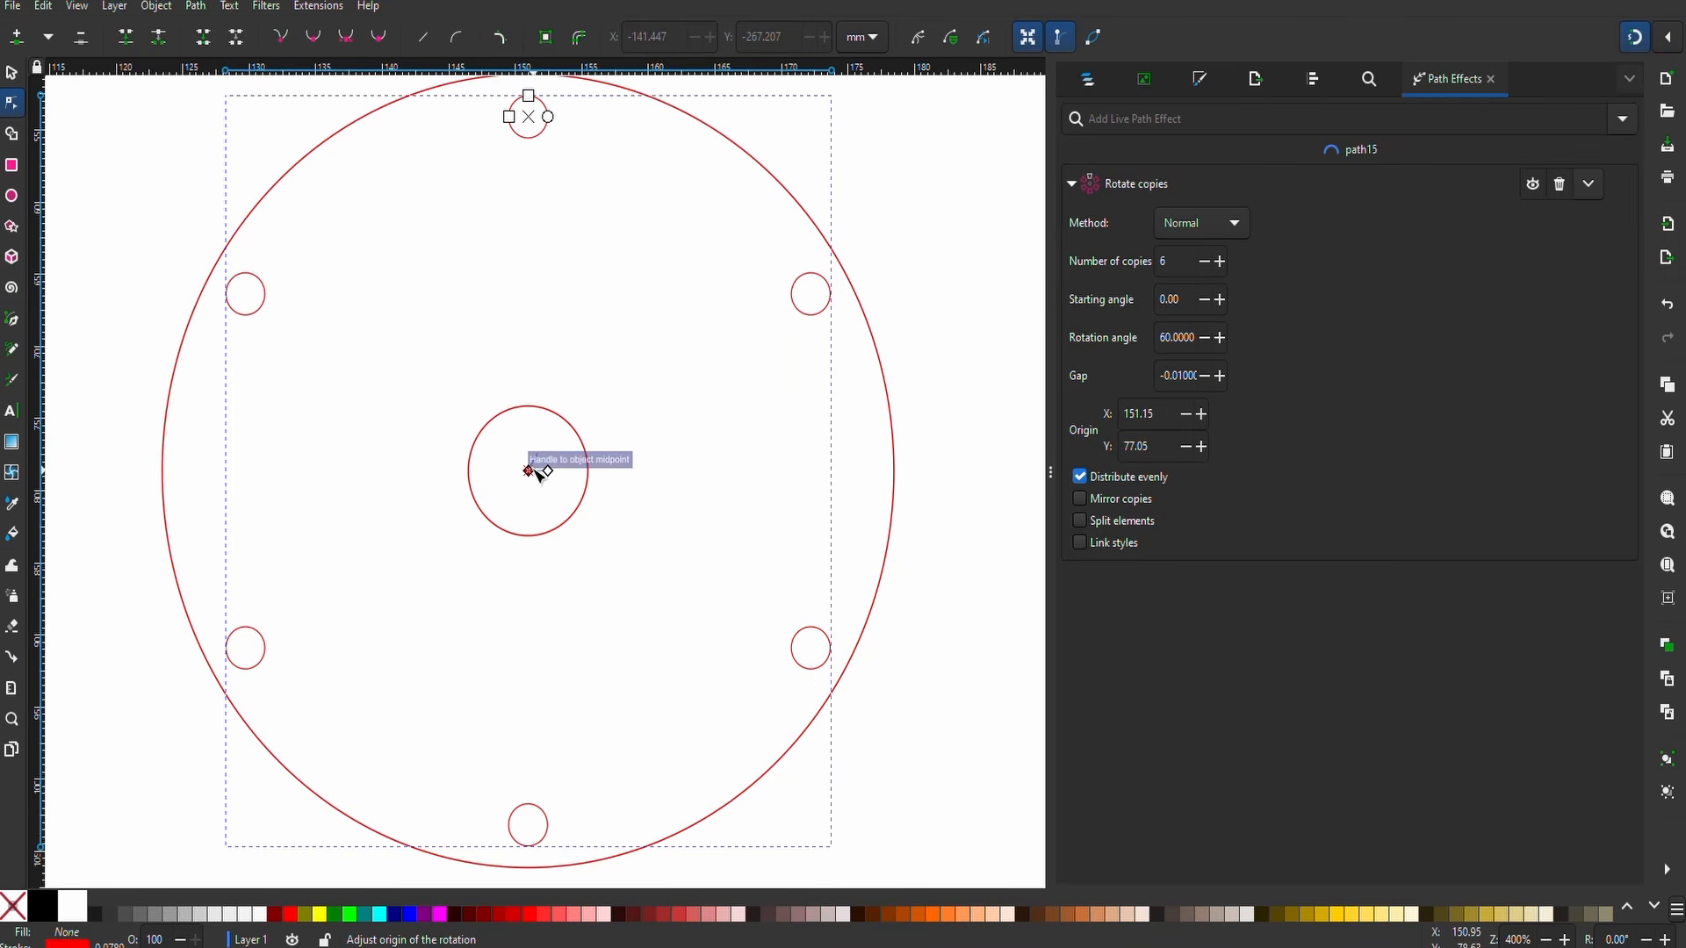
pyautogui.moveTo(862, 327); pyautogui.dragTo(859, 337)
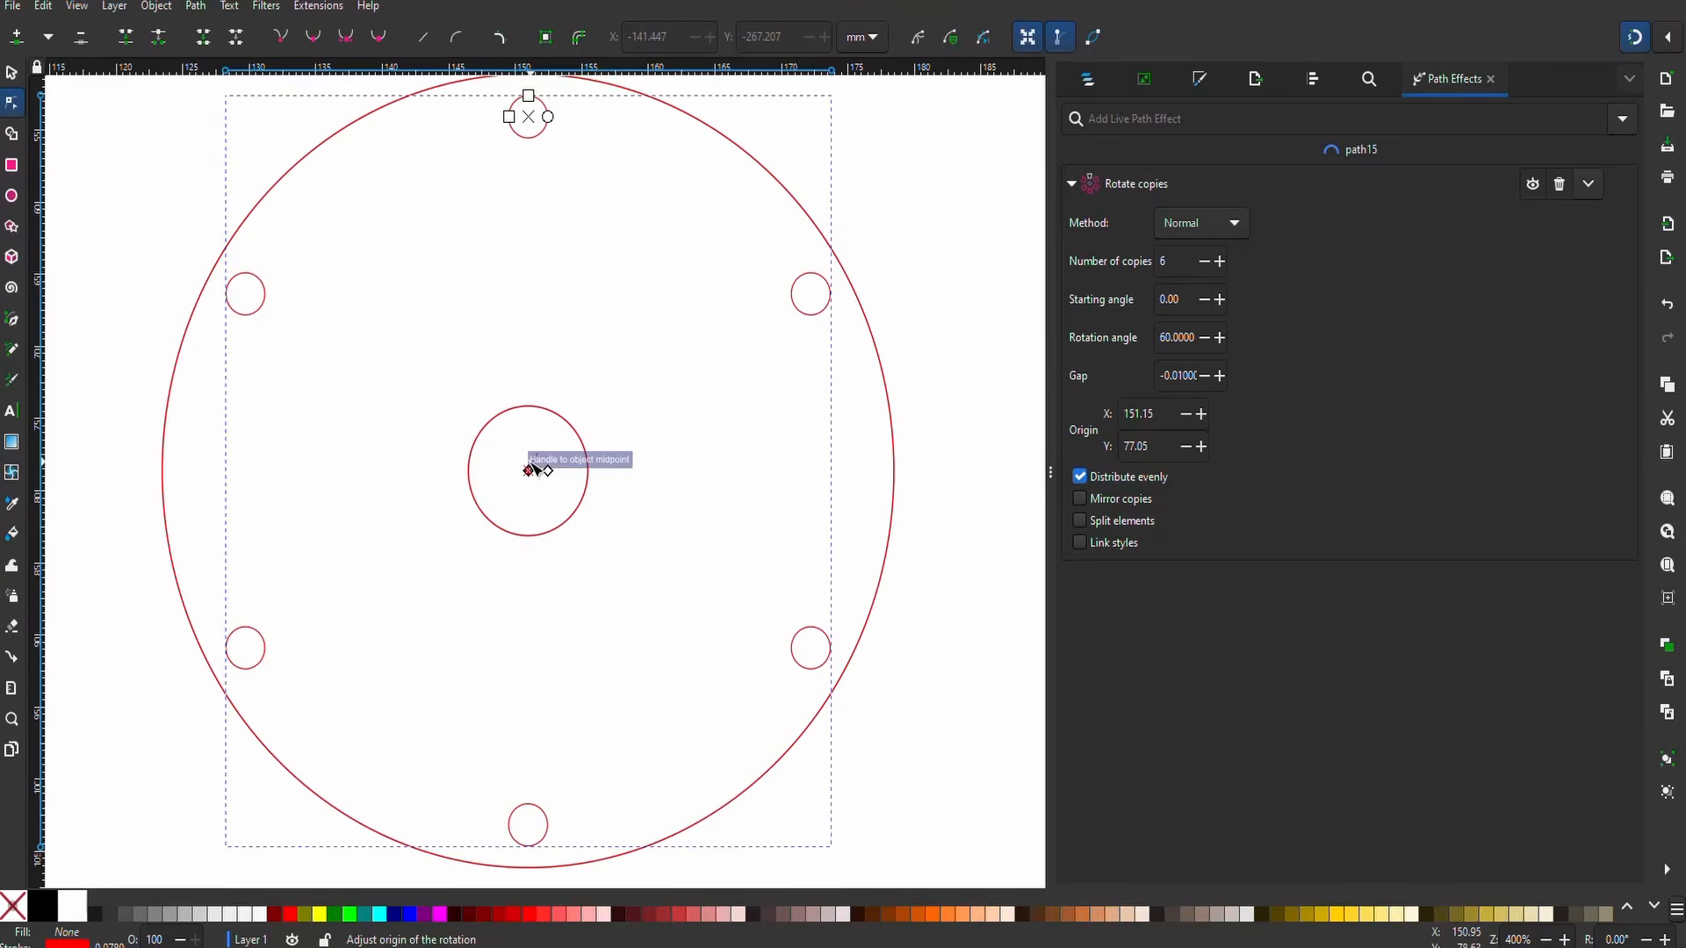
pyautogui.moveTo(533, 466); pyautogui.dragTo(533, 466)
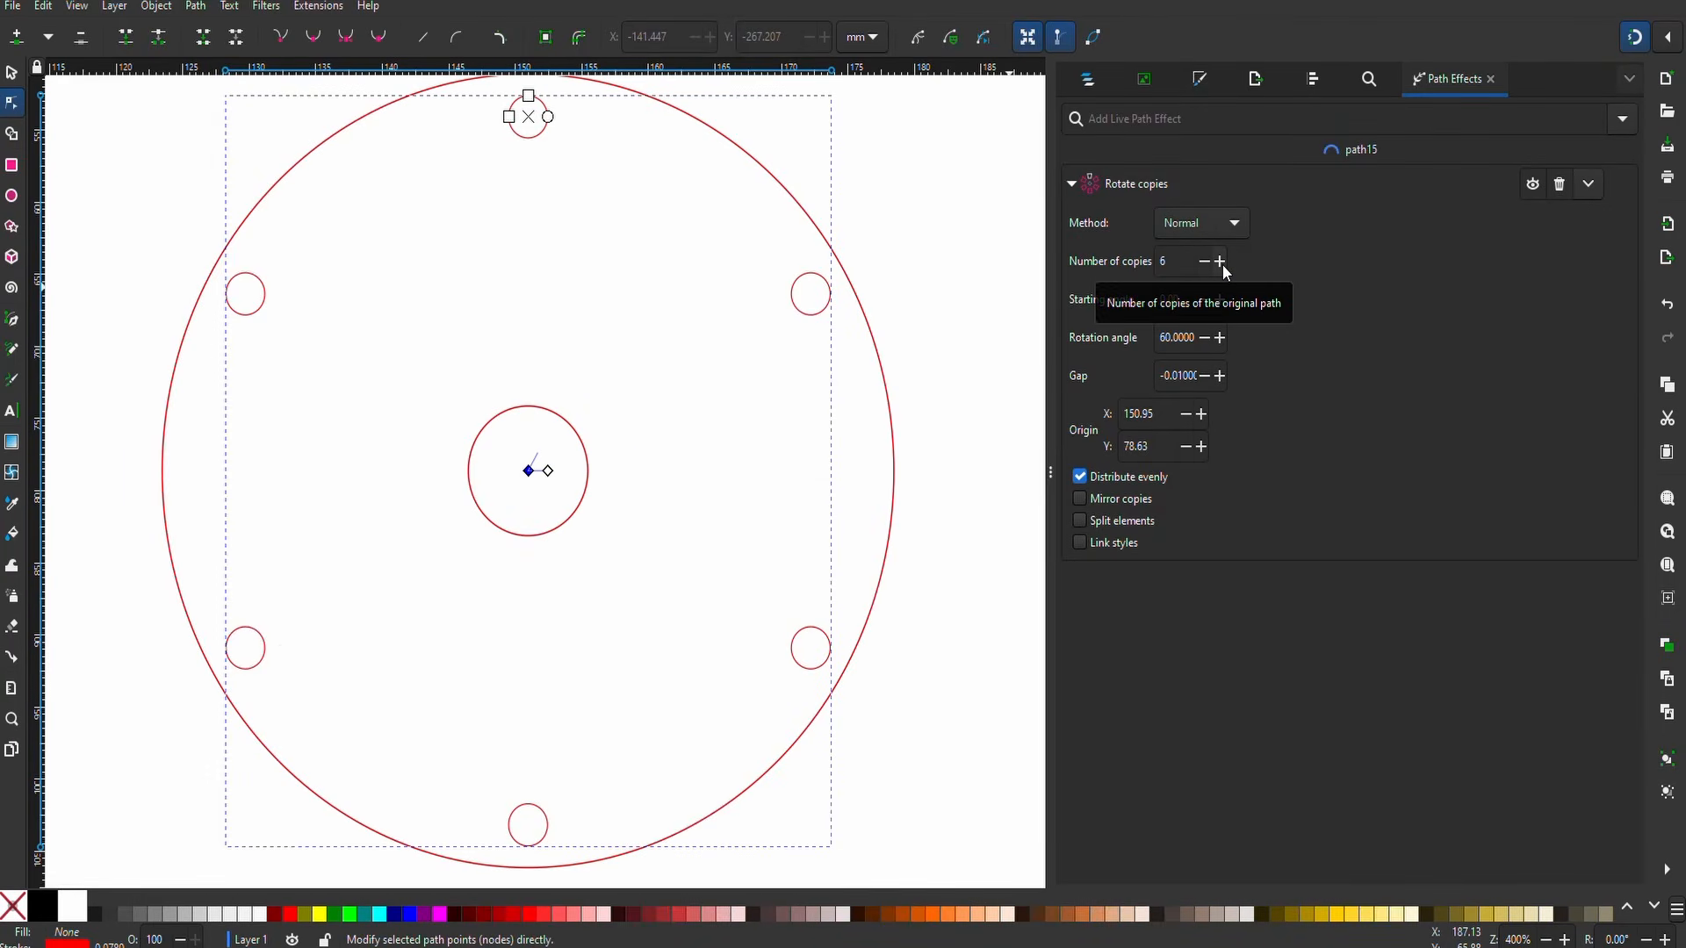
# - Set the number of rotated copies of the 3 mm hole around the disc to 14
pyautogui.click(1220, 261)
pyautogui.click(1220, 261)
pyautogui.click(1219, 261)
pyautogui.click(1219, 261)
pyautogui.click(1220, 260)
pyautogui.click(1220, 261)
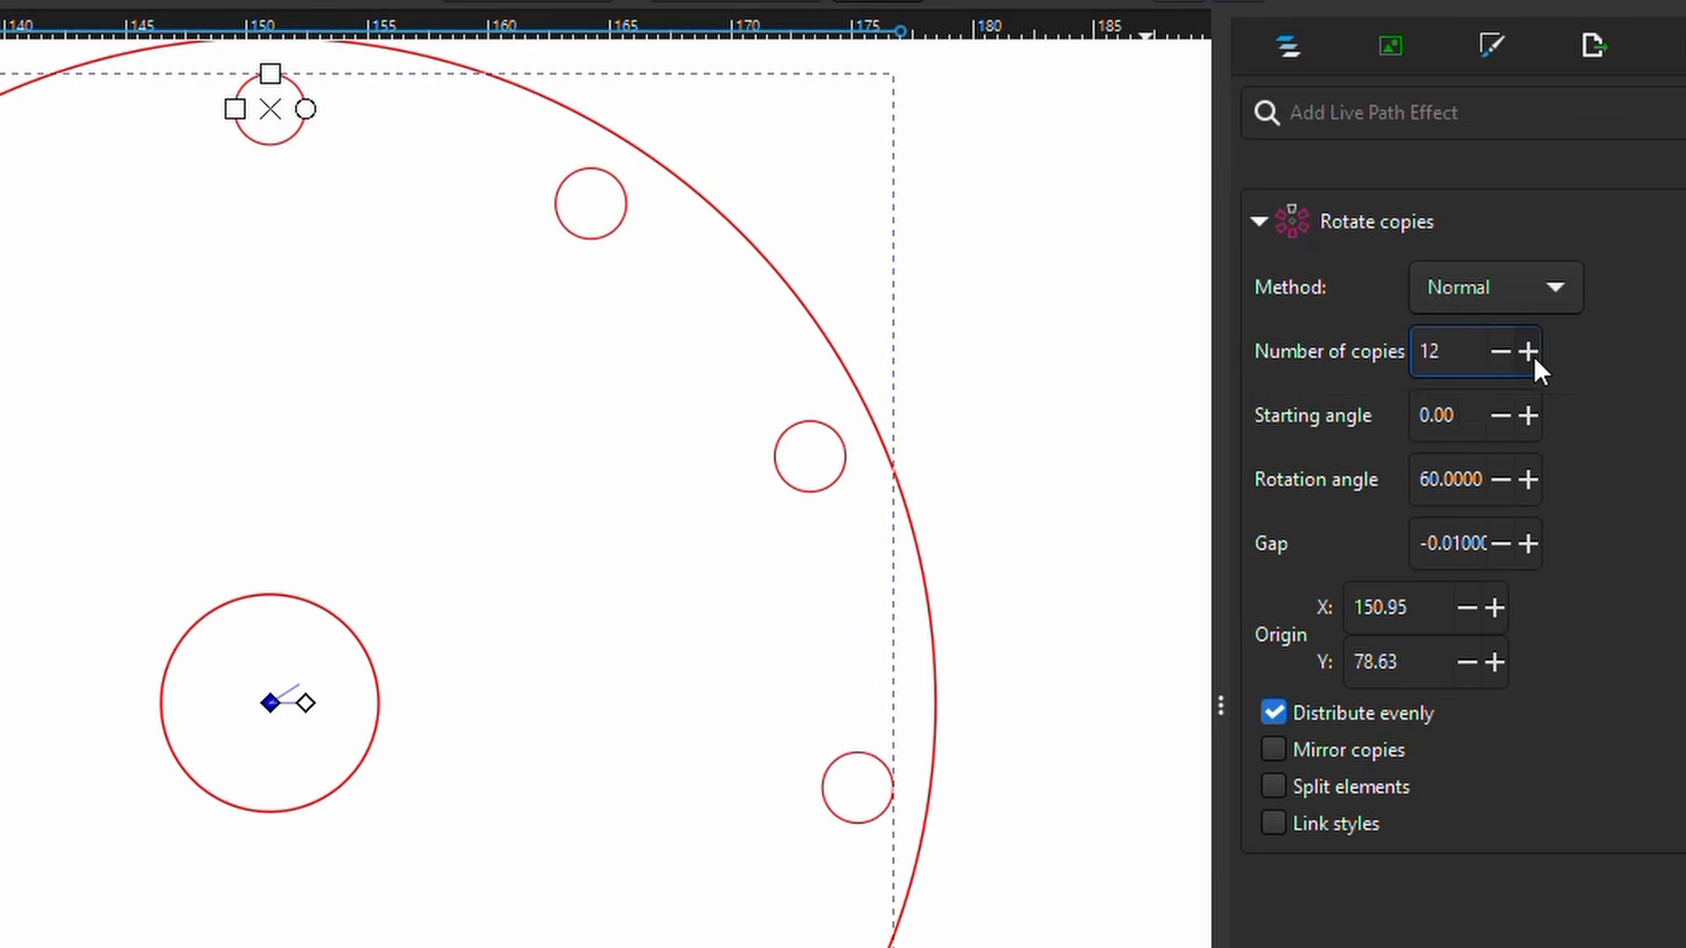
pyautogui.click(1530, 352)
pyautogui.click(1530, 352)
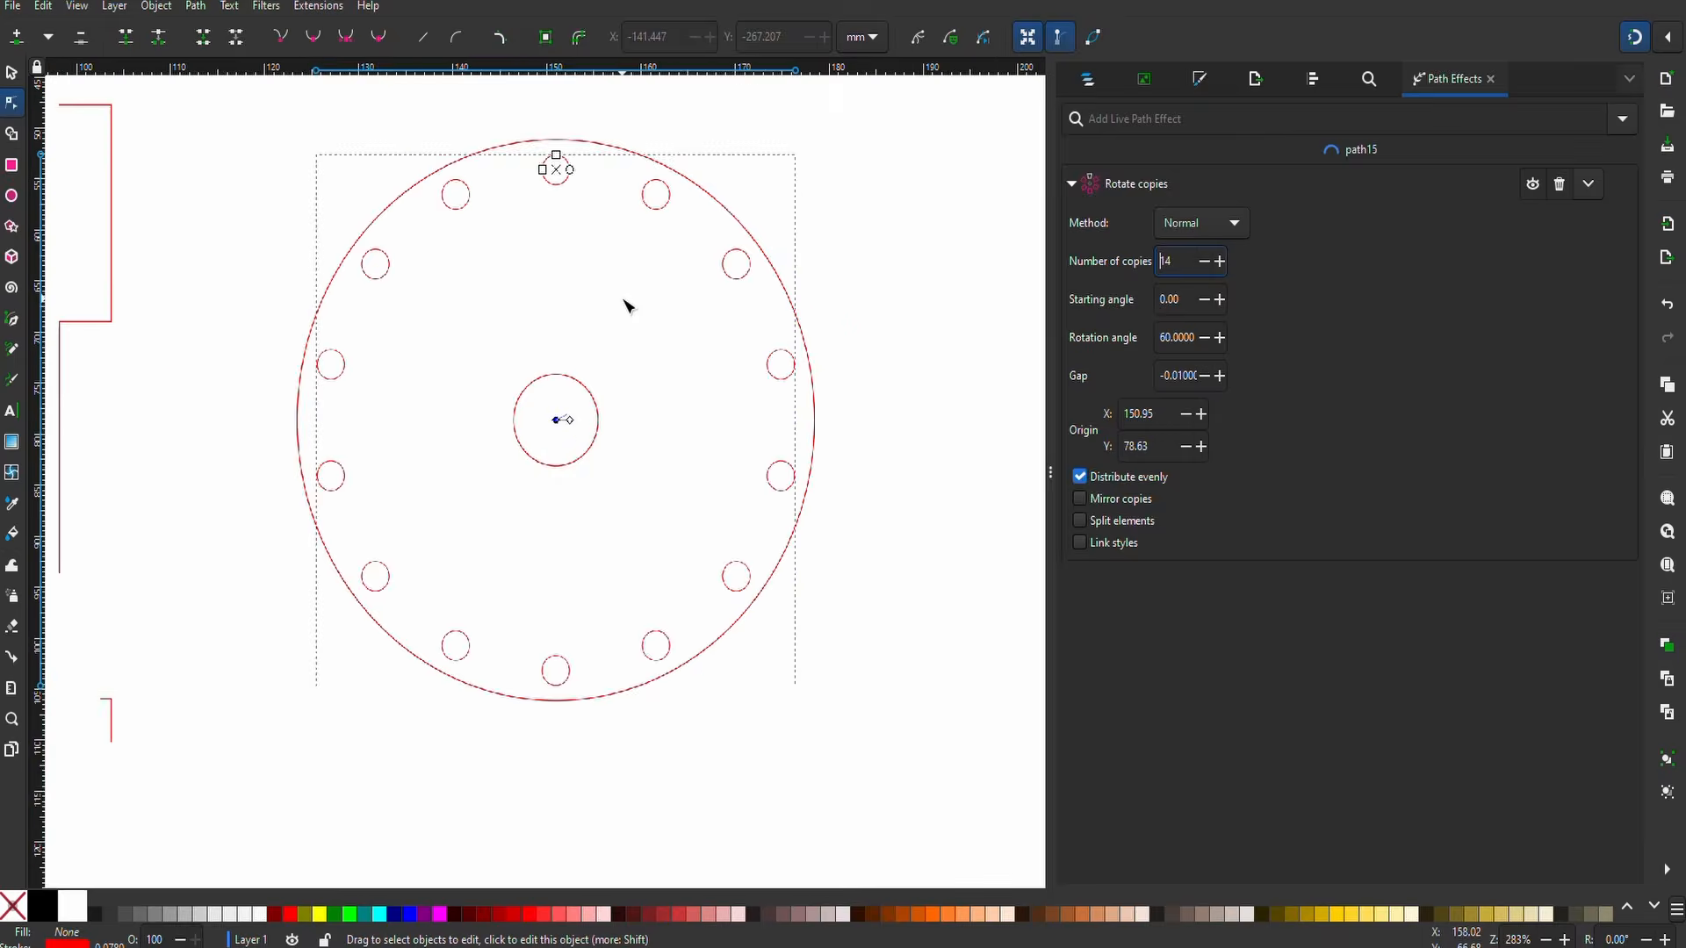
pyautogui.scroll(-2, 626, 305)
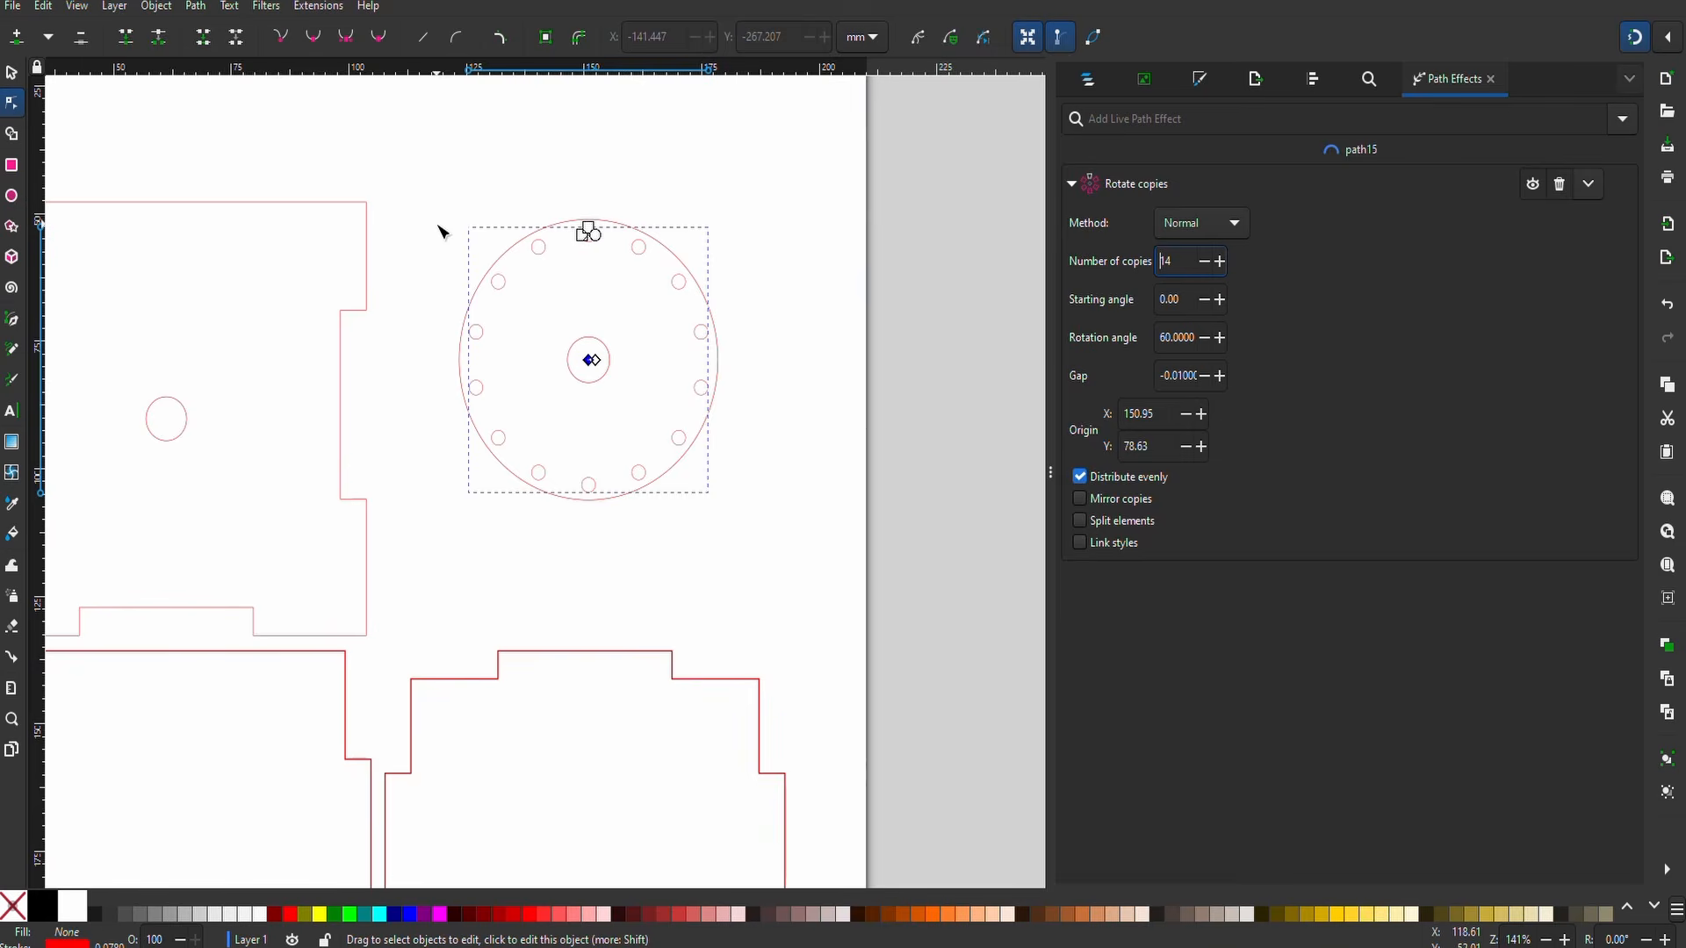
# - Select the ring of 3 mm holes and convert the Rotate copies effect to a plain path
pyautogui.click(7, 85)
pyautogui.moveTo(456, 181); pyautogui.dragTo(712, 547)
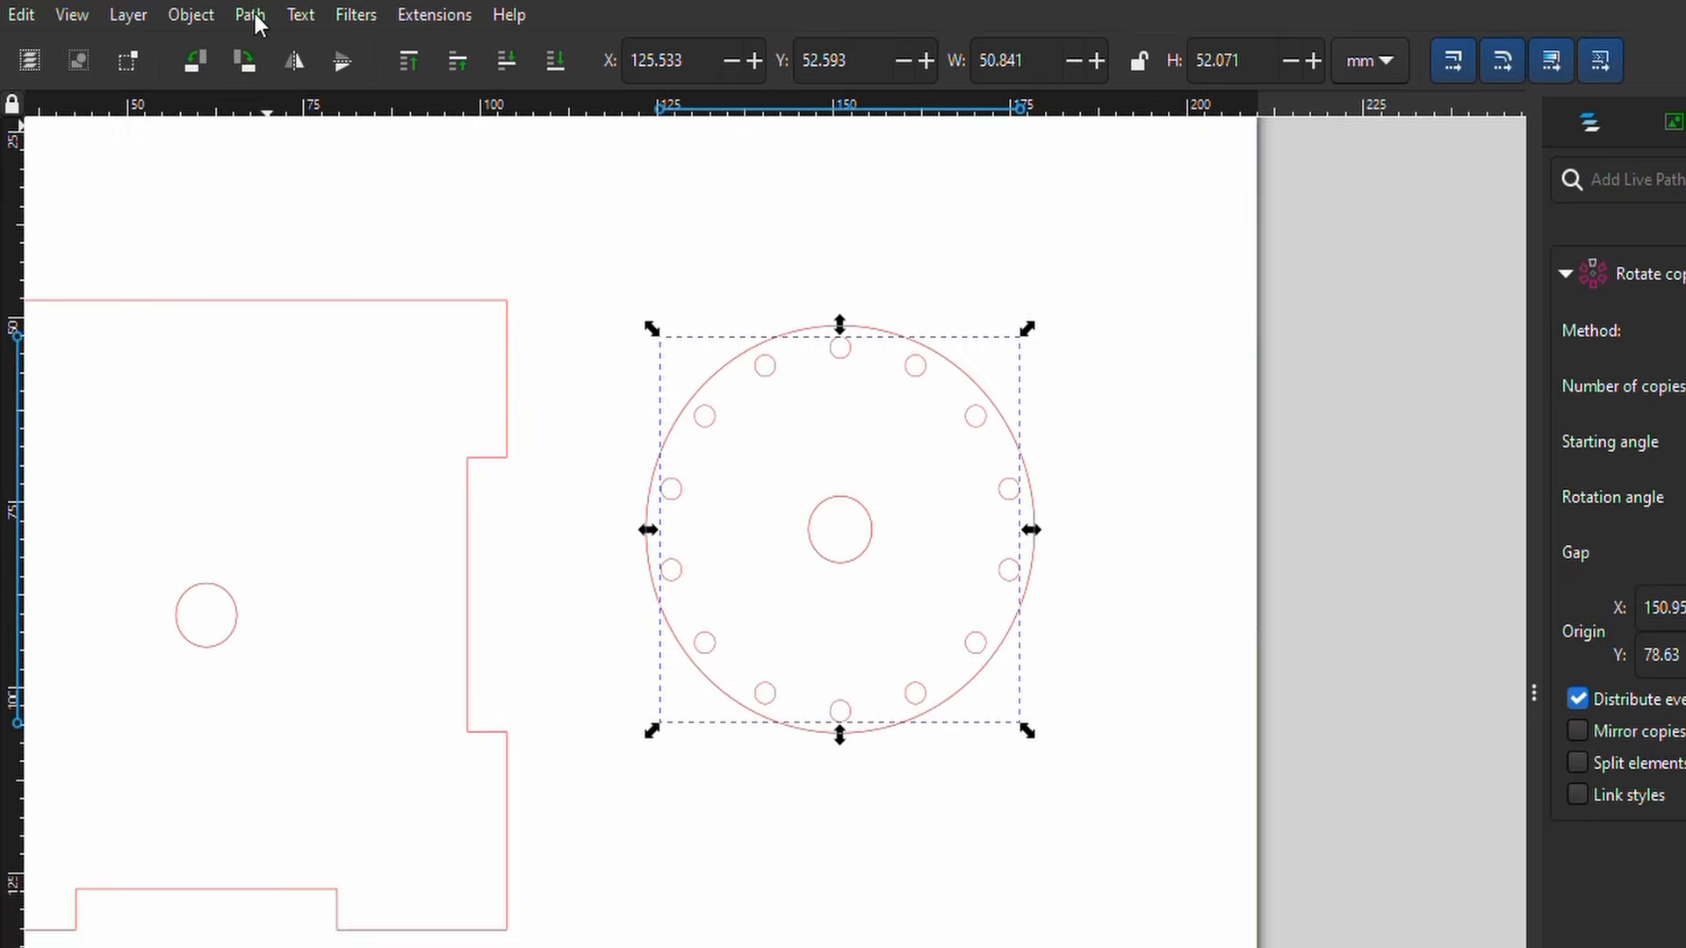
pyautogui.click(201, 9)
pyautogui.click(286, 39)
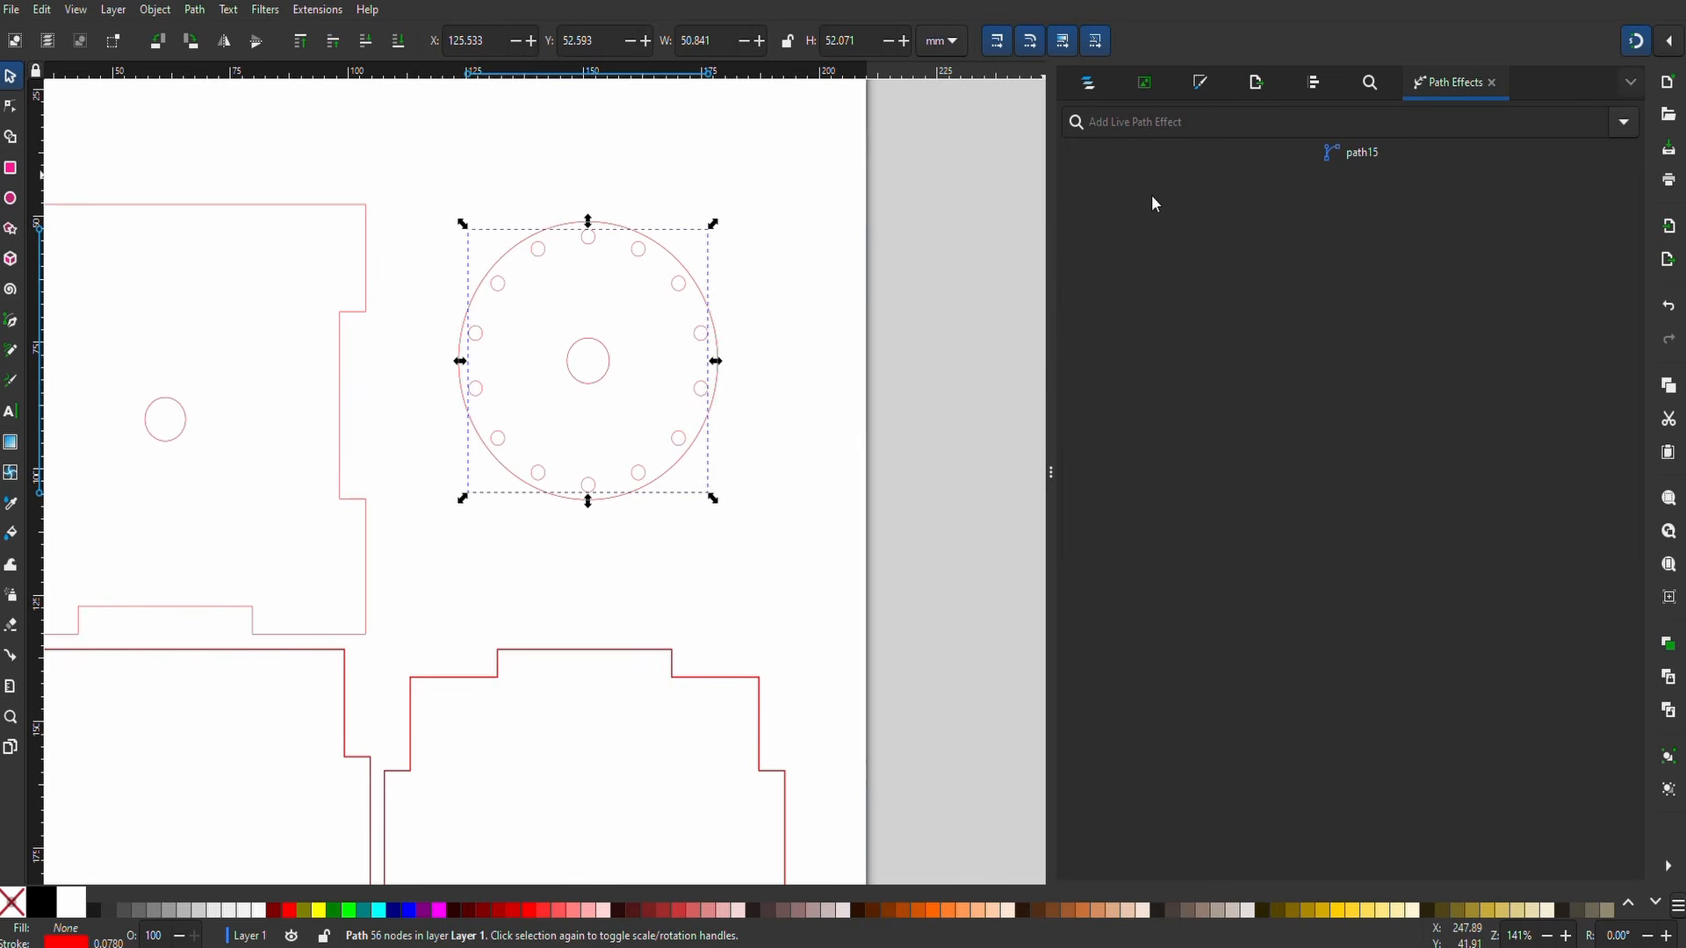
# - Select the disc together with the ring of 3 mm holes and merge them into one path with the holes cut out
pyautogui.click(628, 230)
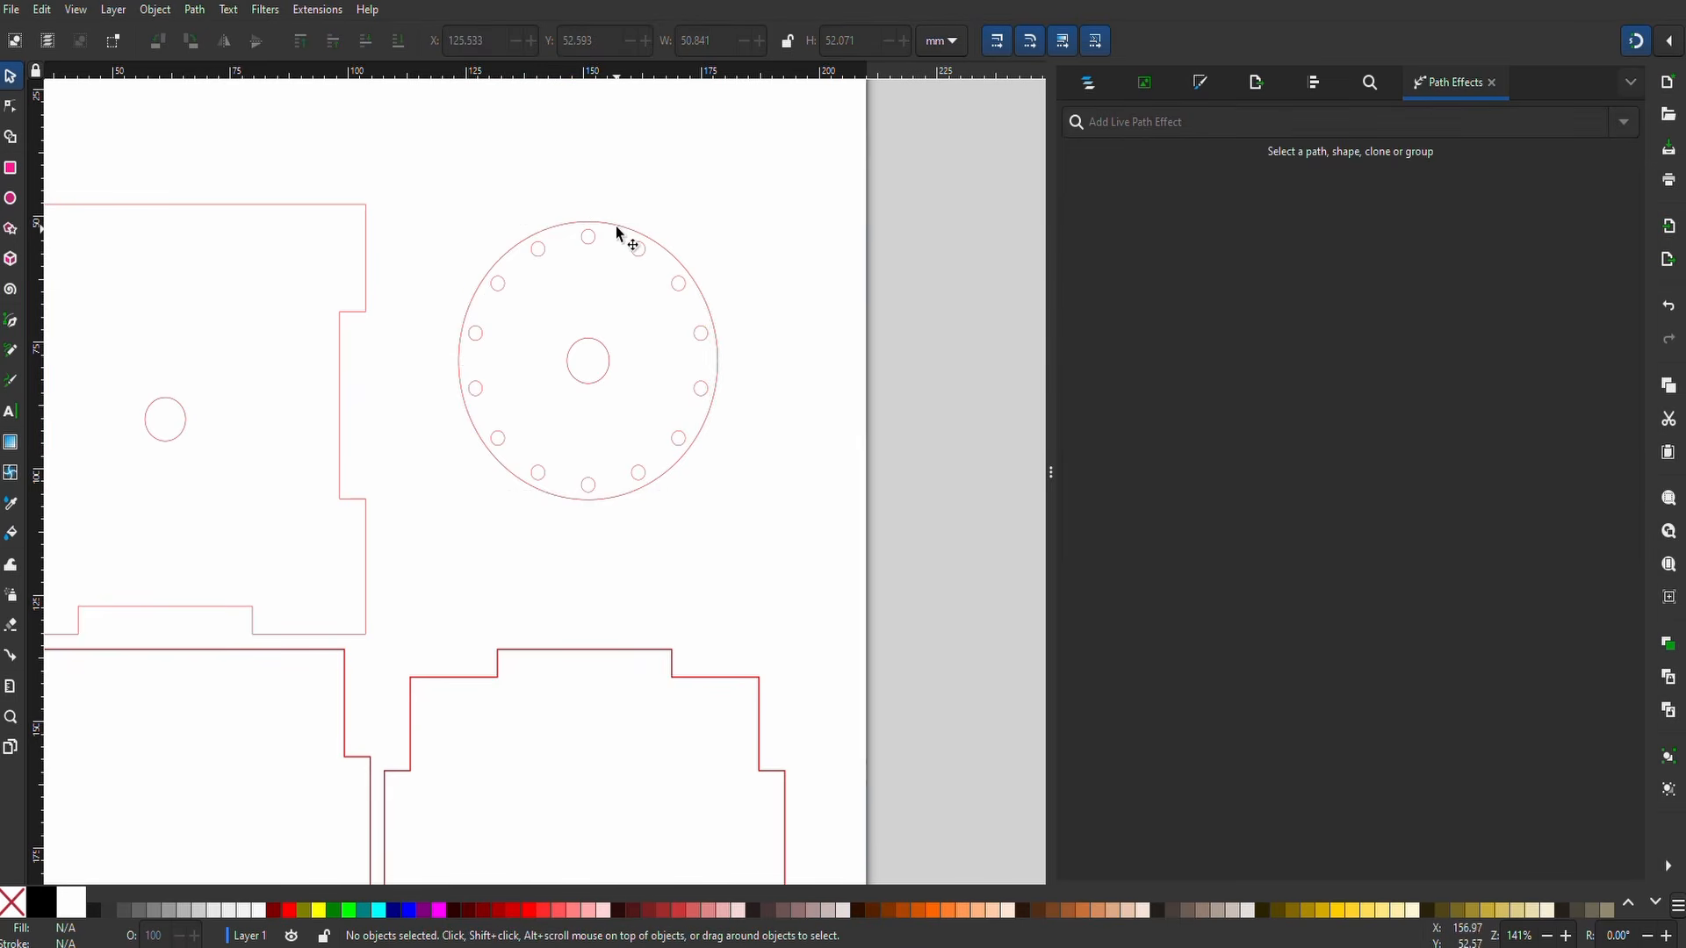
pyautogui.click(618, 224)
pyautogui.press('shift')
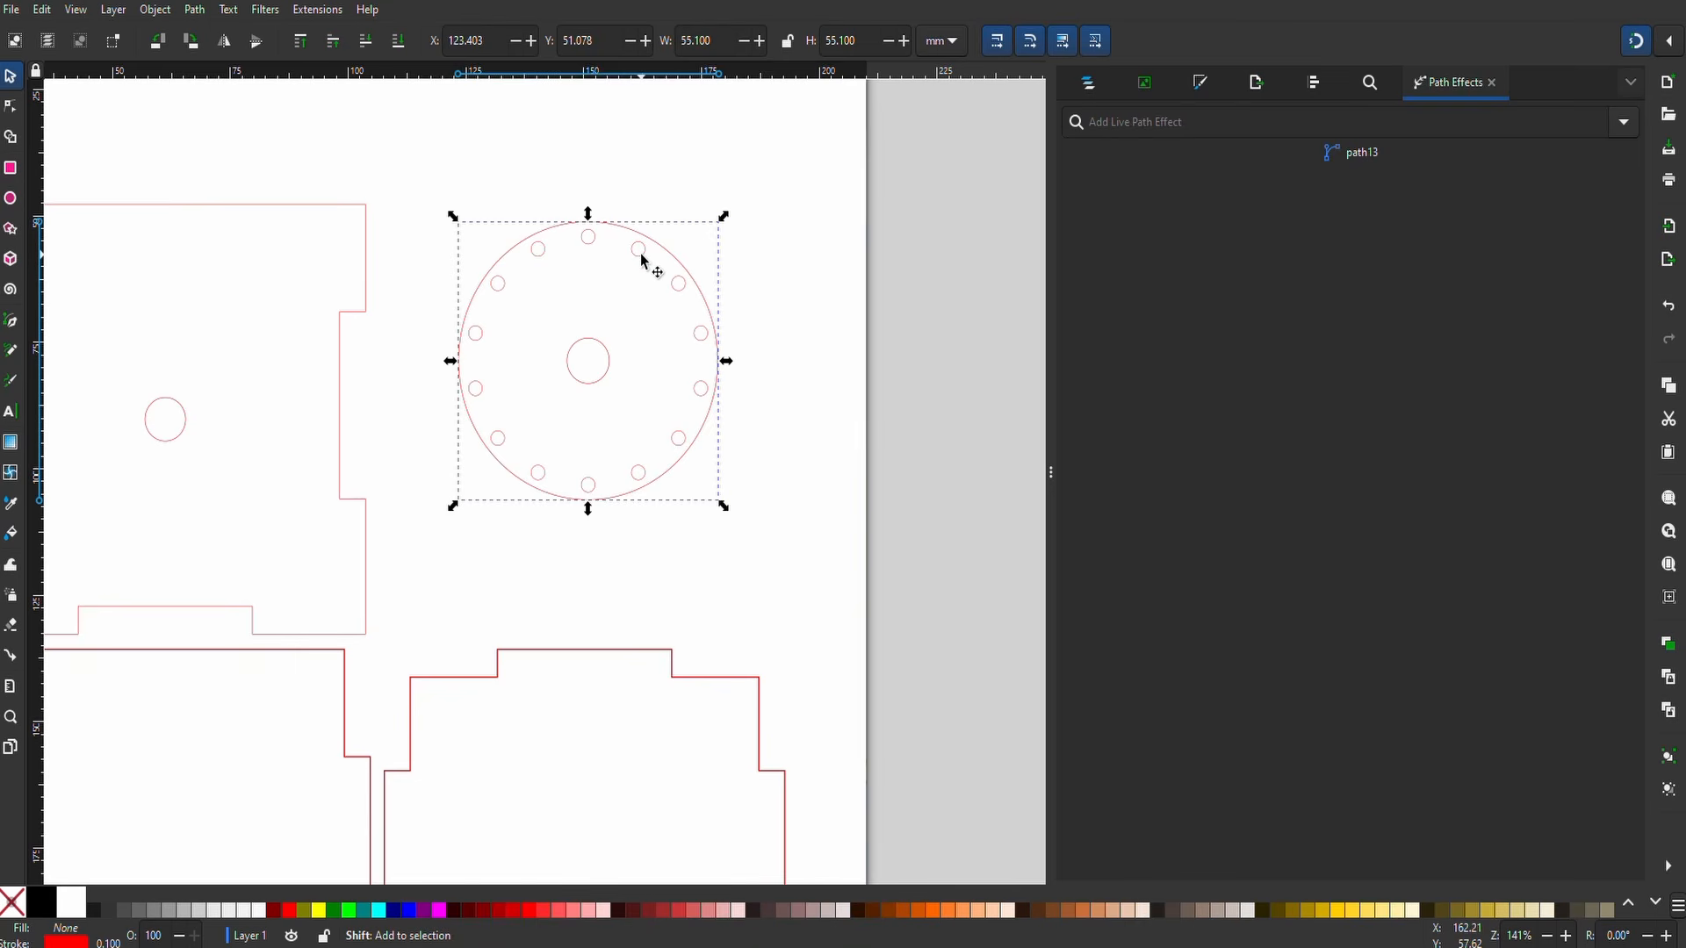
pyautogui.keyDown('shift'); pyautogui.click(641, 254); pyautogui.keyUp('shift')
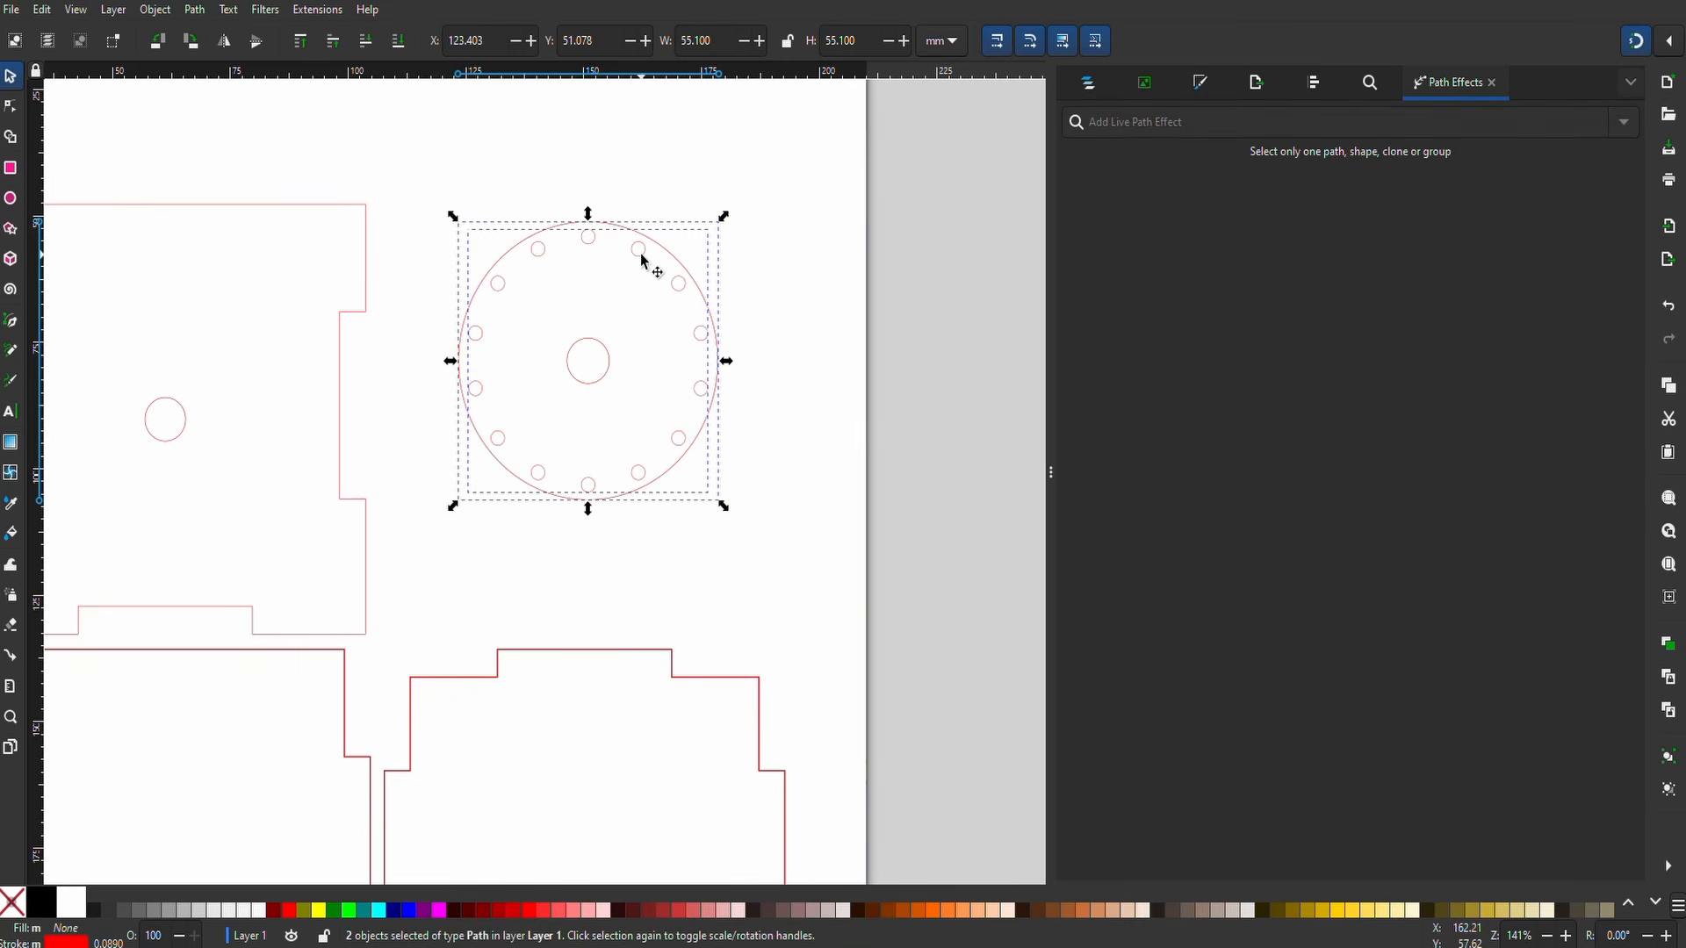
pyautogui.hotkey('ctrl', 'k')
pyautogui.hotkey('ctrl', 'z')
pyautogui.click(195, 10)
pyautogui.click(236, 128)
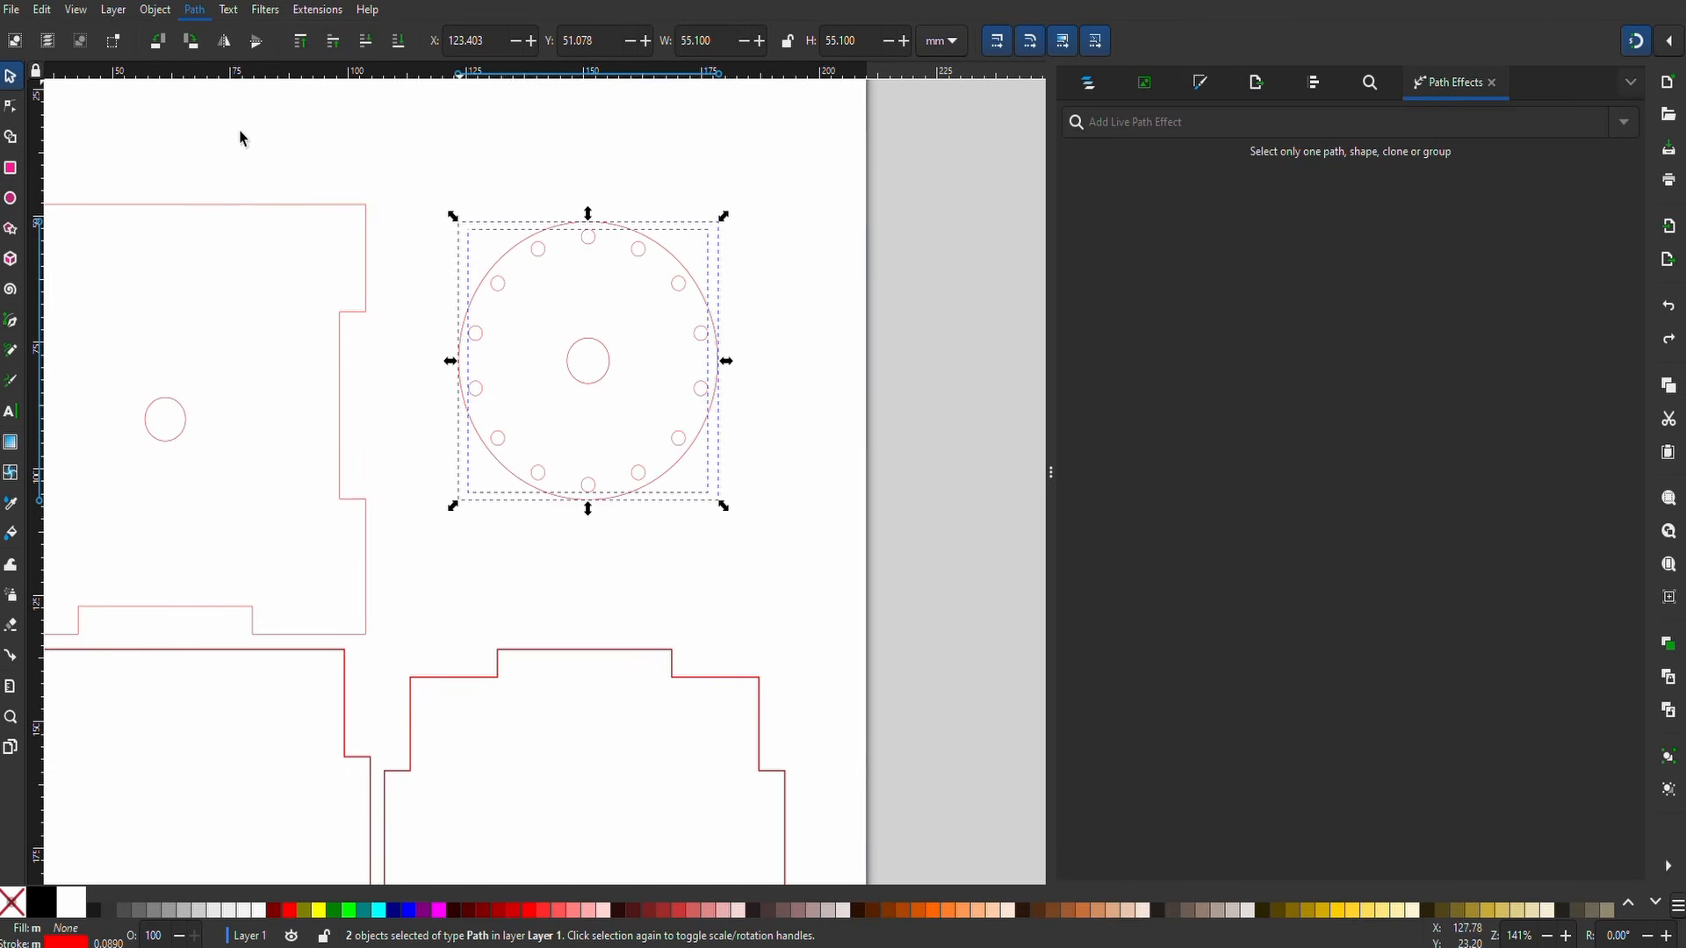
# - Move the disc to check that its rim holes follow it, and undo the move
pyautogui.click(496, 204)
pyautogui.click(696, 316)
pyautogui.moveTo(636, 244); pyautogui.dragTo(629, 294)
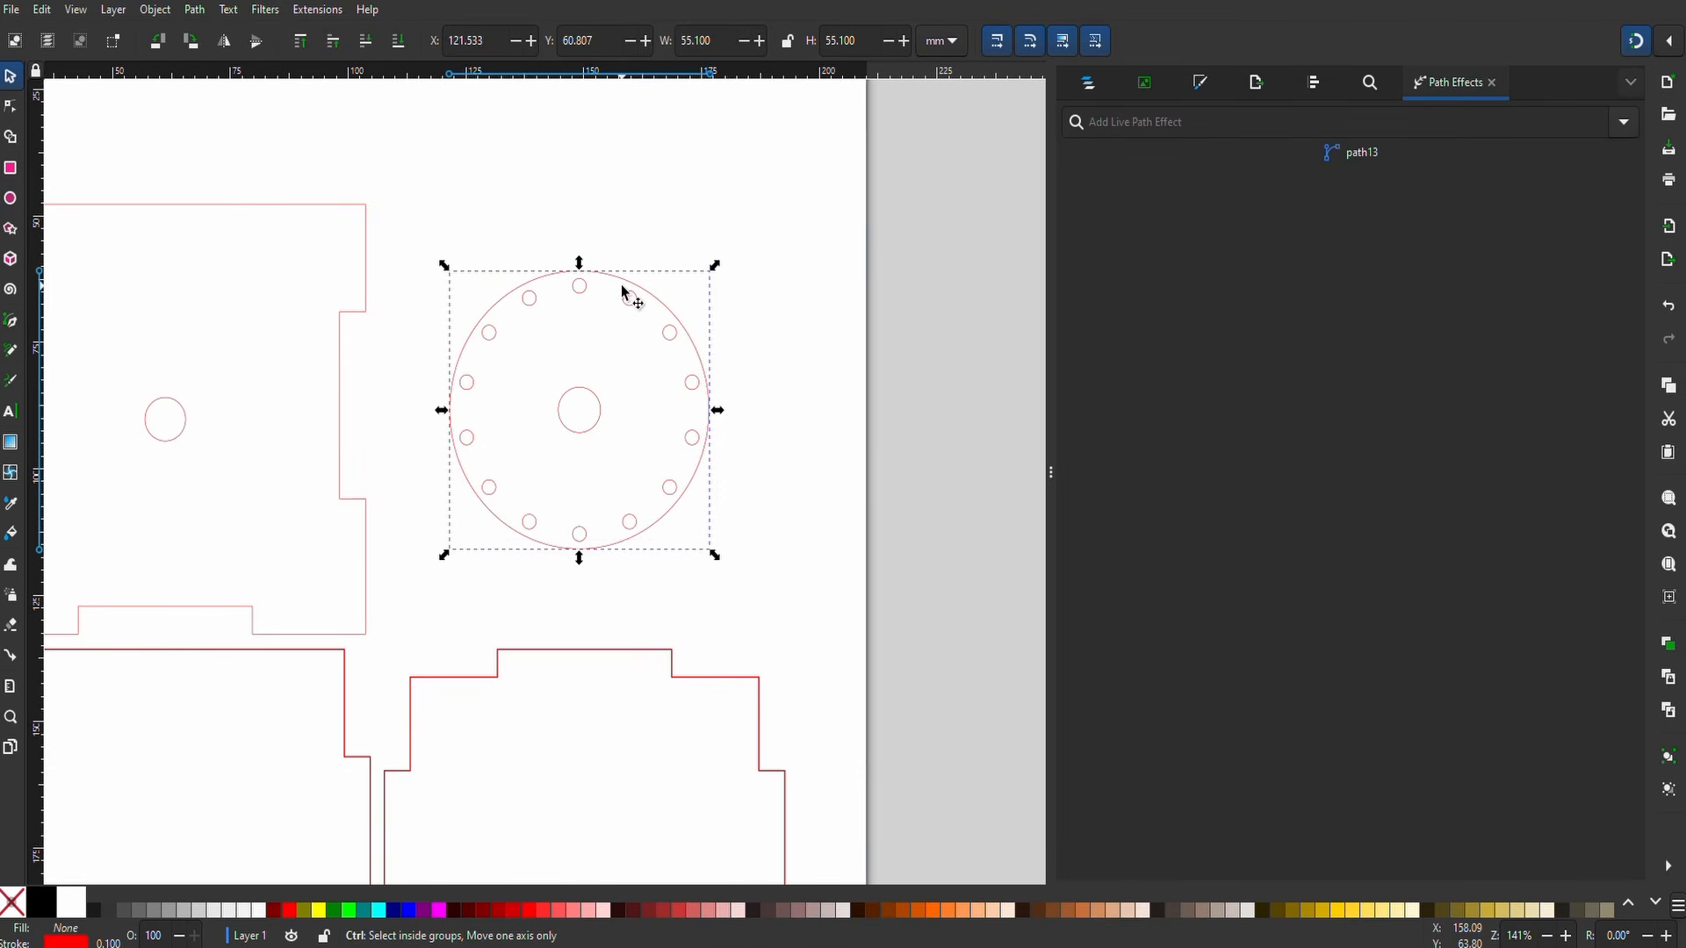
pyautogui.hotkey('ctrl', 'z')
# - Give the disc a flat black fill to check that its holes are open, and undo the fill
pyautogui.click(1146, 83)
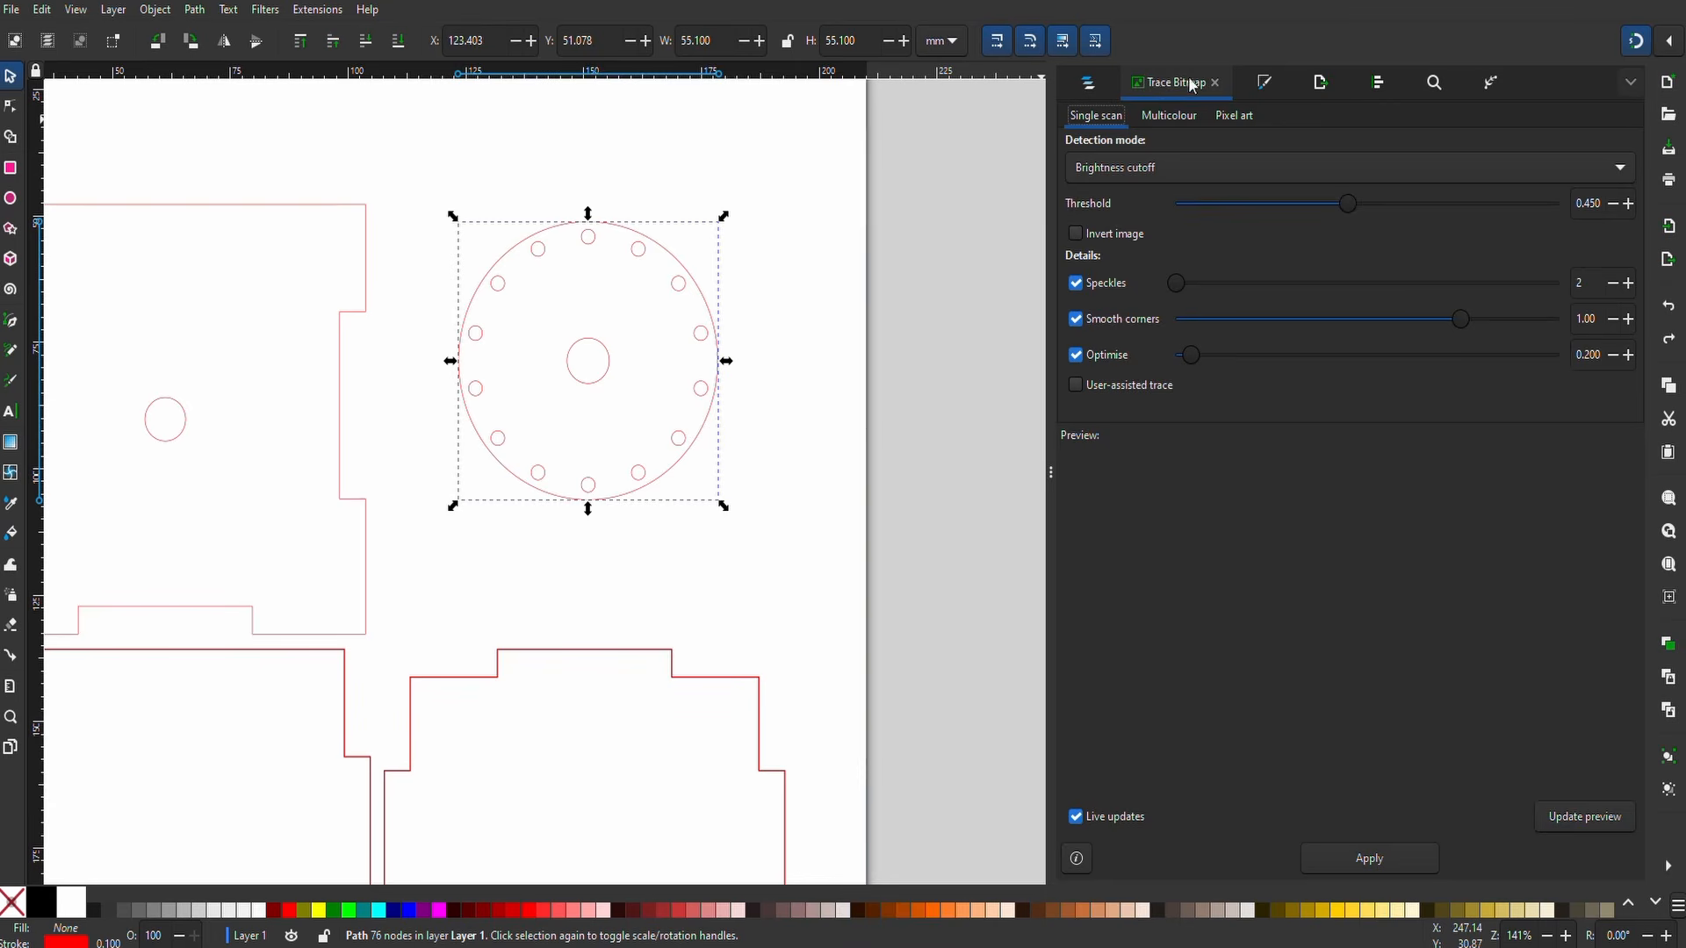
pyautogui.click(1264, 82)
pyautogui.click(1075, 116)
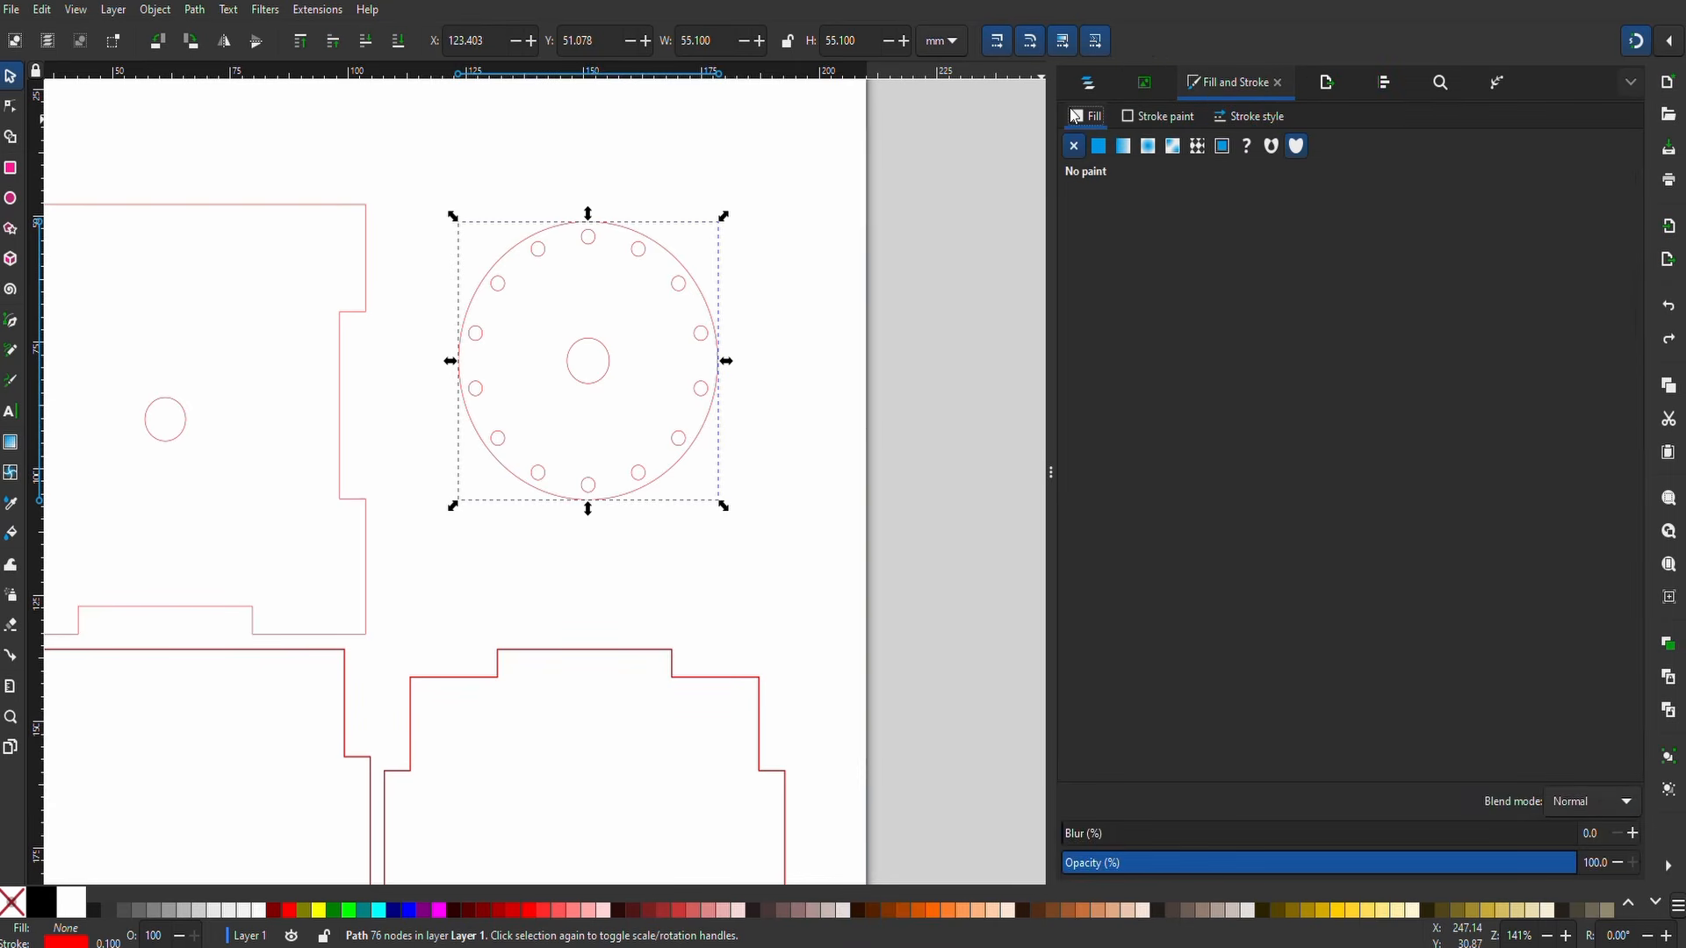
pyautogui.click(1098, 146)
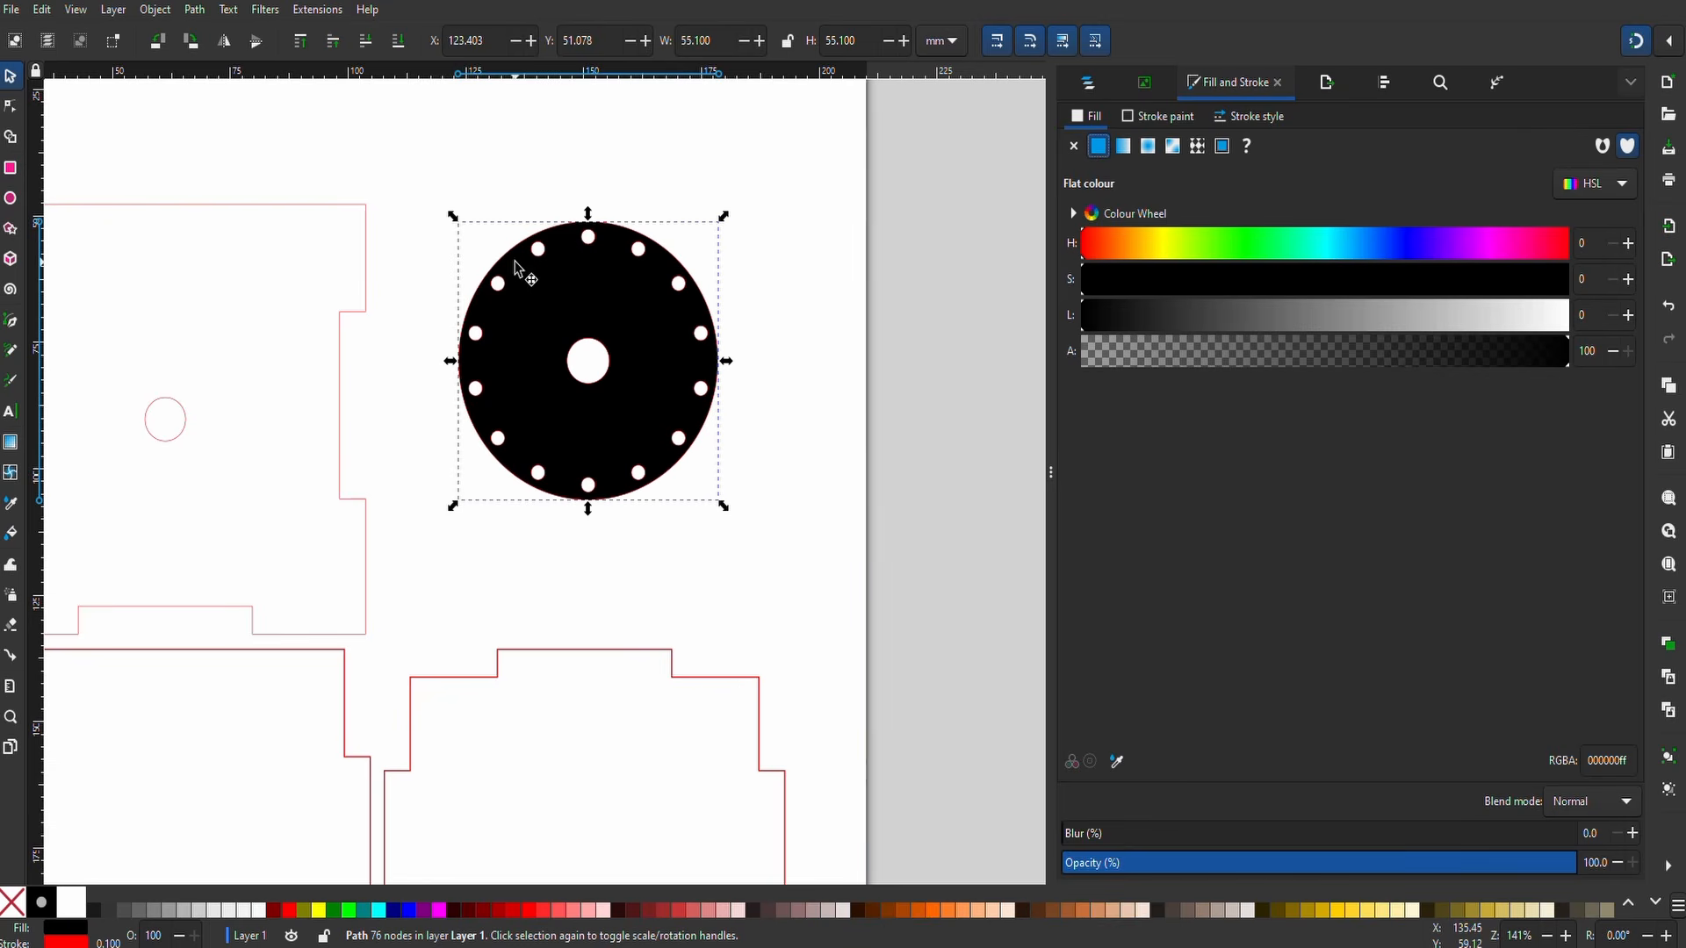
pyautogui.hotkey('ctrl', 'z')
# - Draw a circle to the right of the disc and set its width and height to 15 mm
pyautogui.scroll(-2, 584, 365)
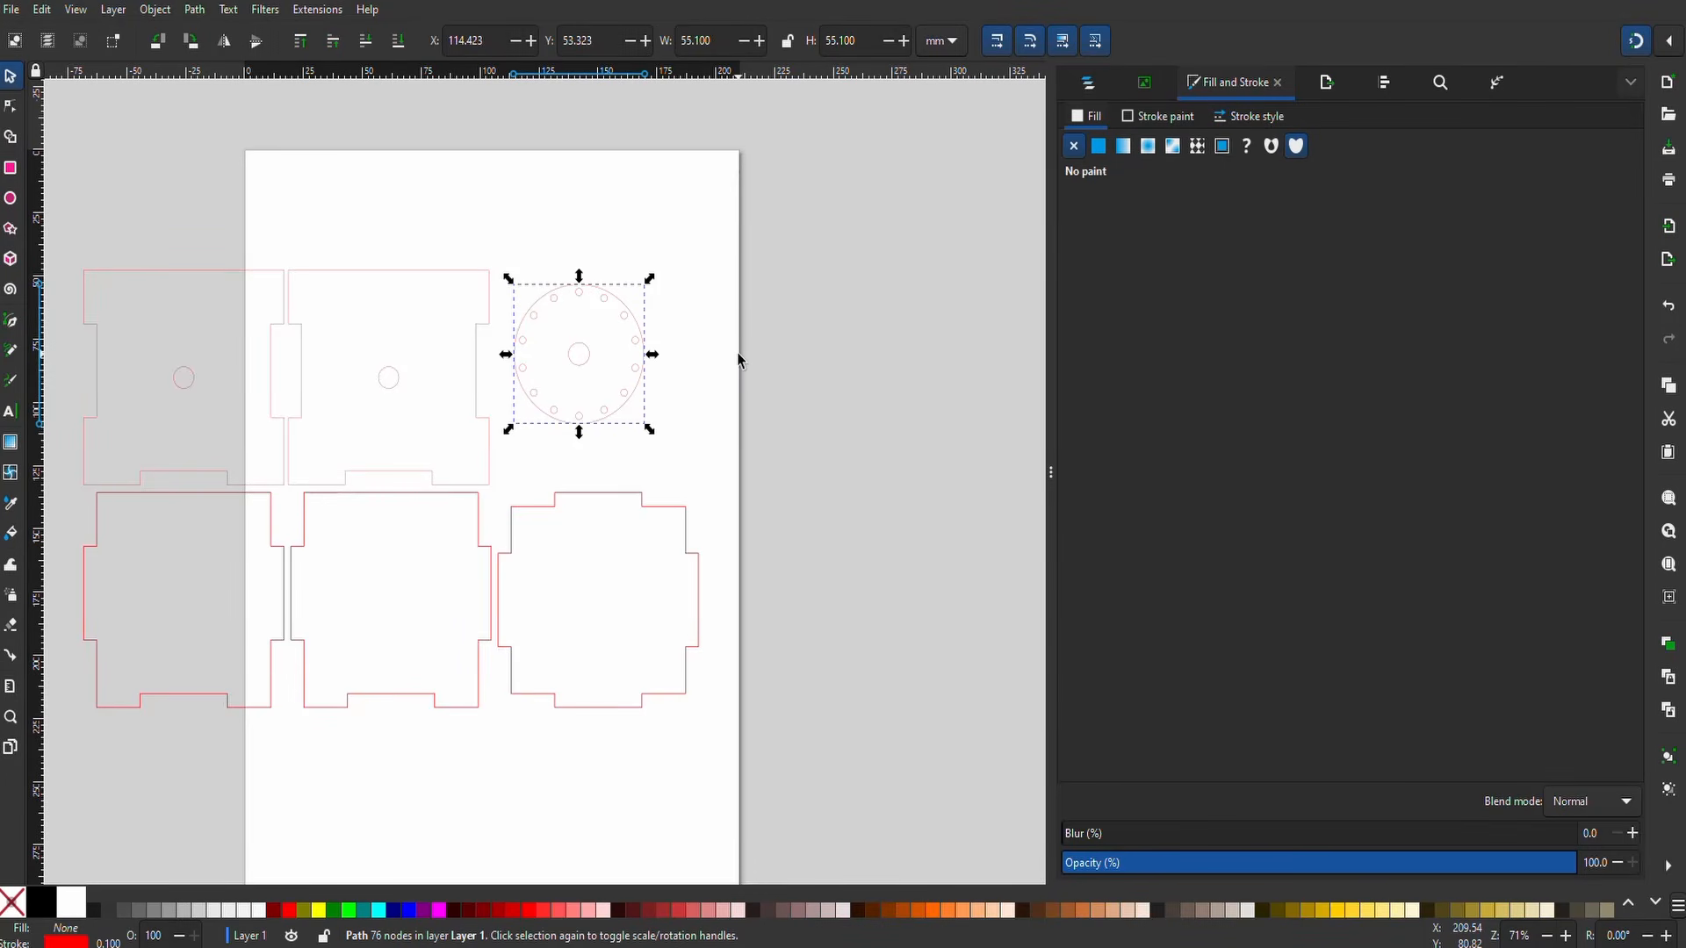
pyautogui.click(10, 198)
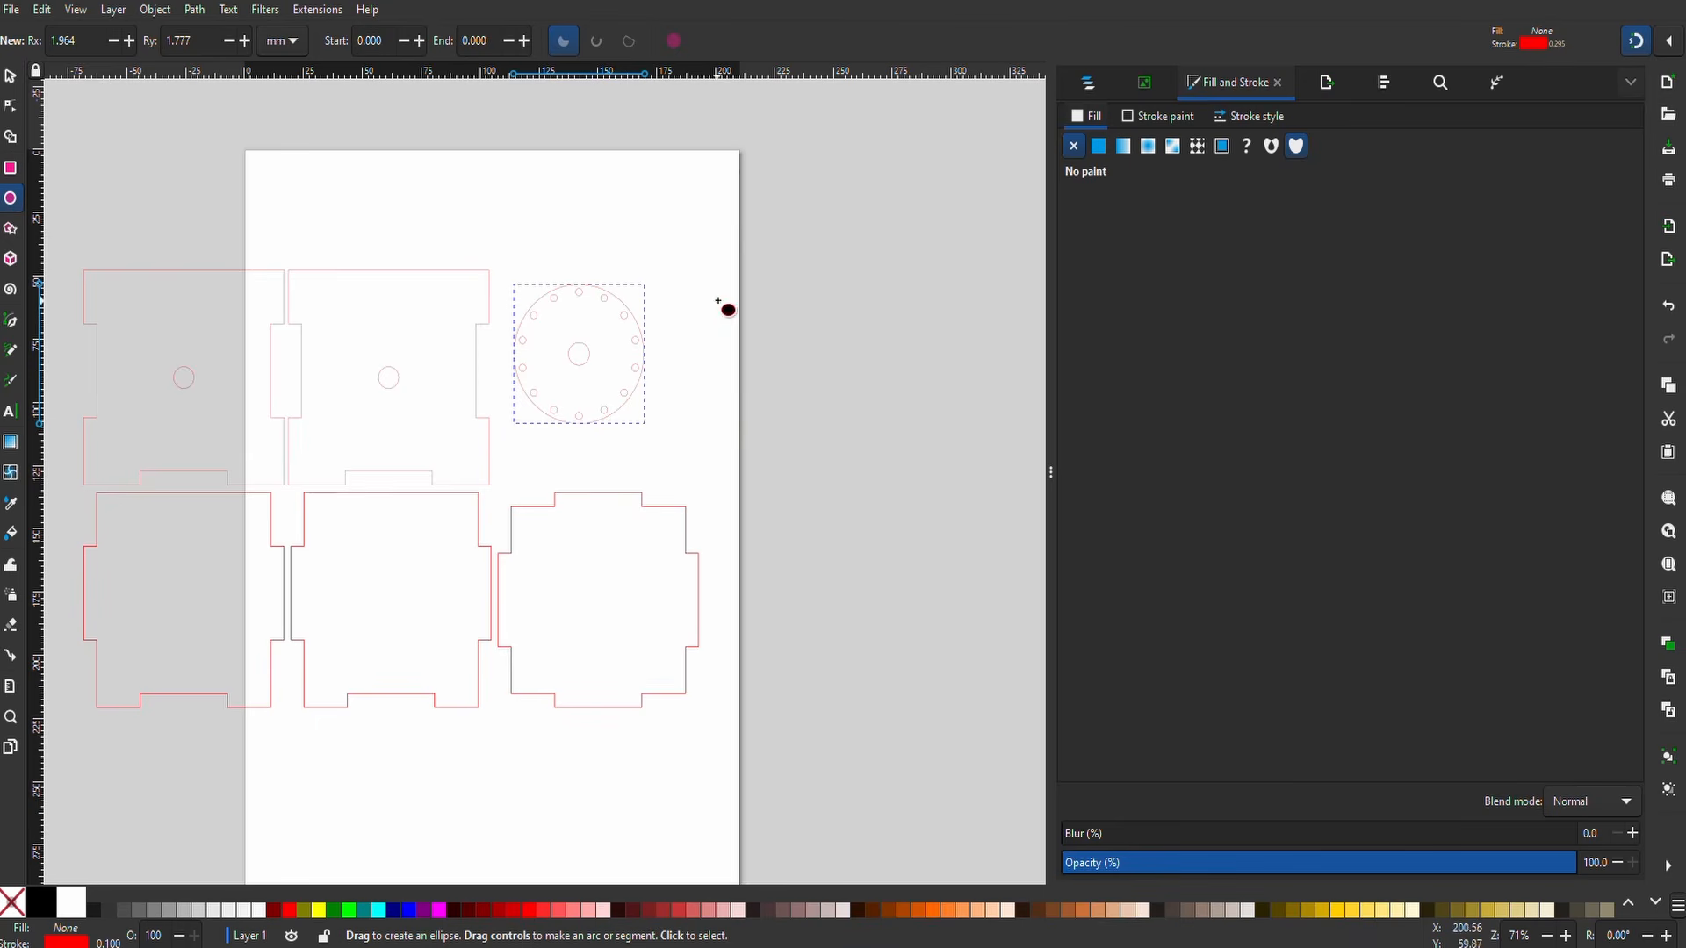
pyautogui.moveTo(718, 300)
pyautogui.mouseDown()
pyautogui.moveTo(778, 363)
pyautogui.moveTo(739, 321)
pyautogui.mouseUp()
pyautogui.click(10, 76)
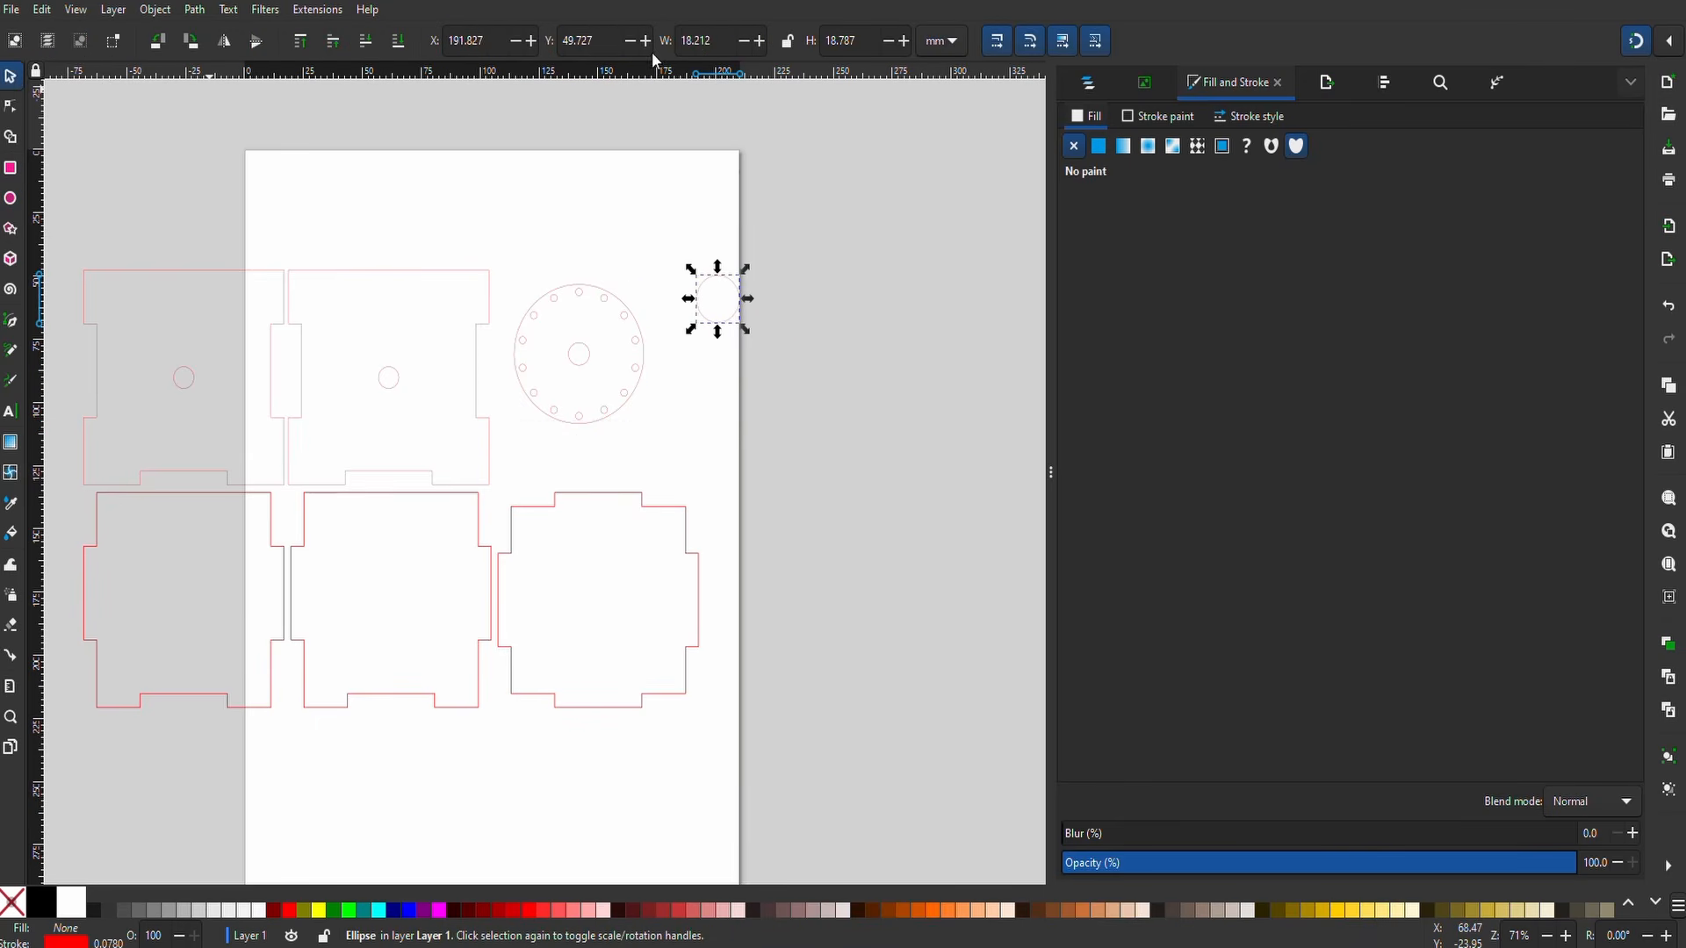
pyautogui.moveTo(707, 42); pyautogui.dragTo(662, 42)
pyautogui.write('15')
pyautogui.press('Tab')
pyautogui.write('15')
pyautogui.press('Return')
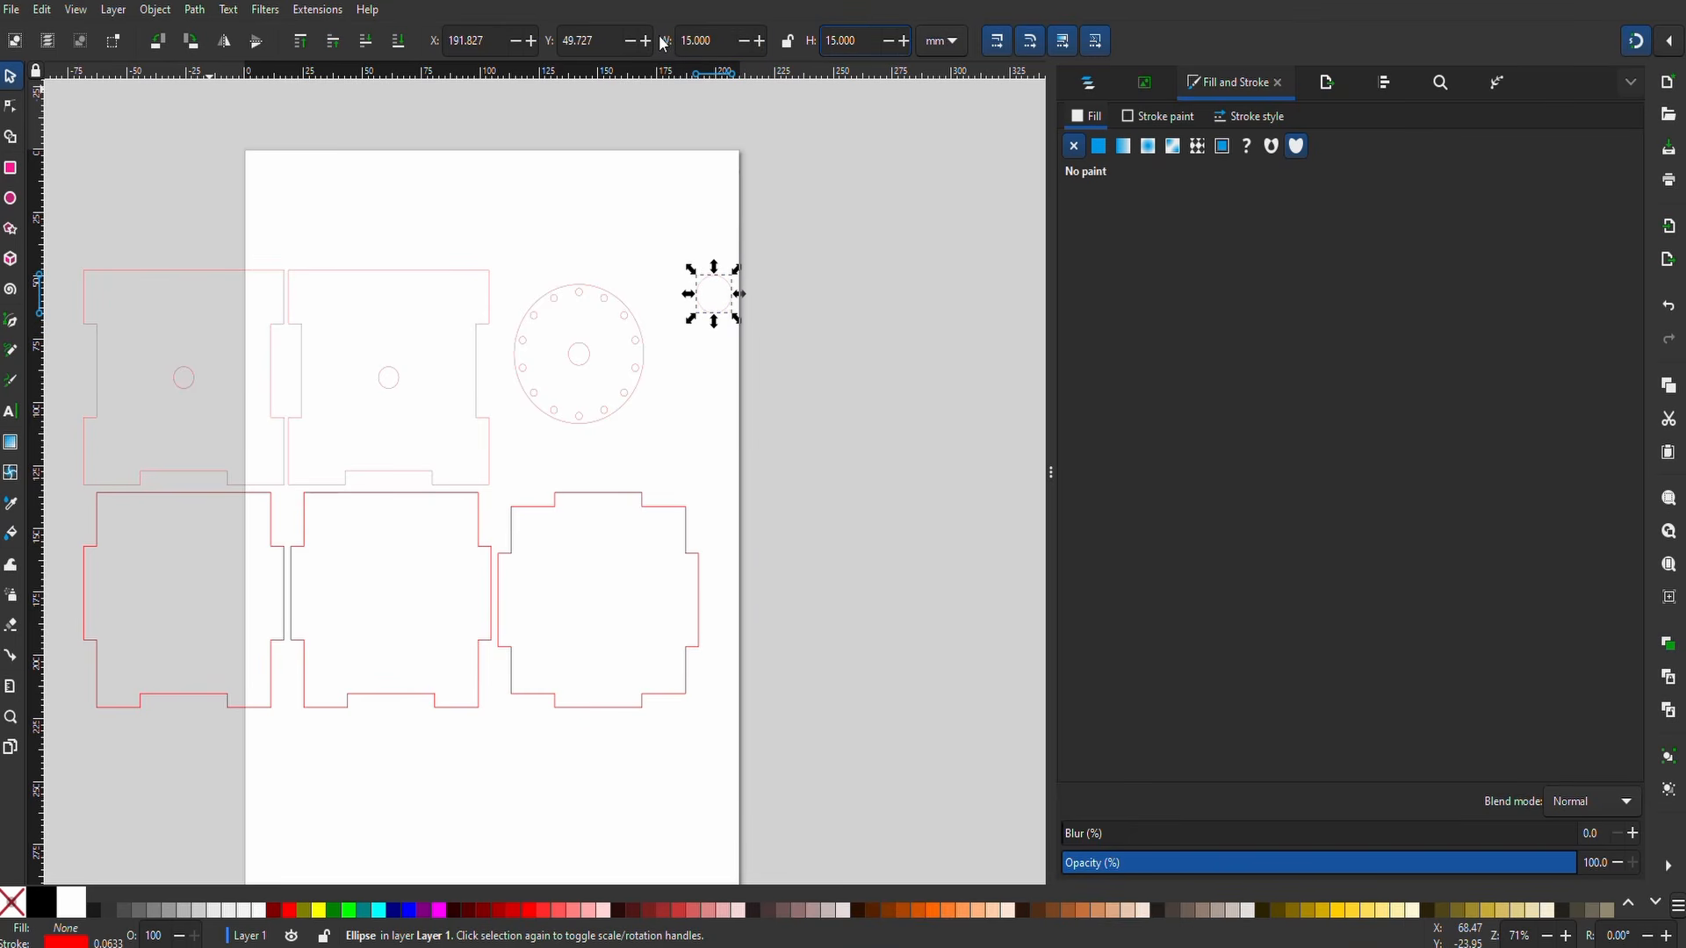
# - Reposition the 15 mm circle, duplicate it, and shift the copy straight down to Y 75.223 mm
pyautogui.moveTo(718, 313)
pyautogui.mouseDown()
pyautogui.moveTo(724, 335)
pyautogui.moveTo(720, 317)
pyautogui.mouseUp()
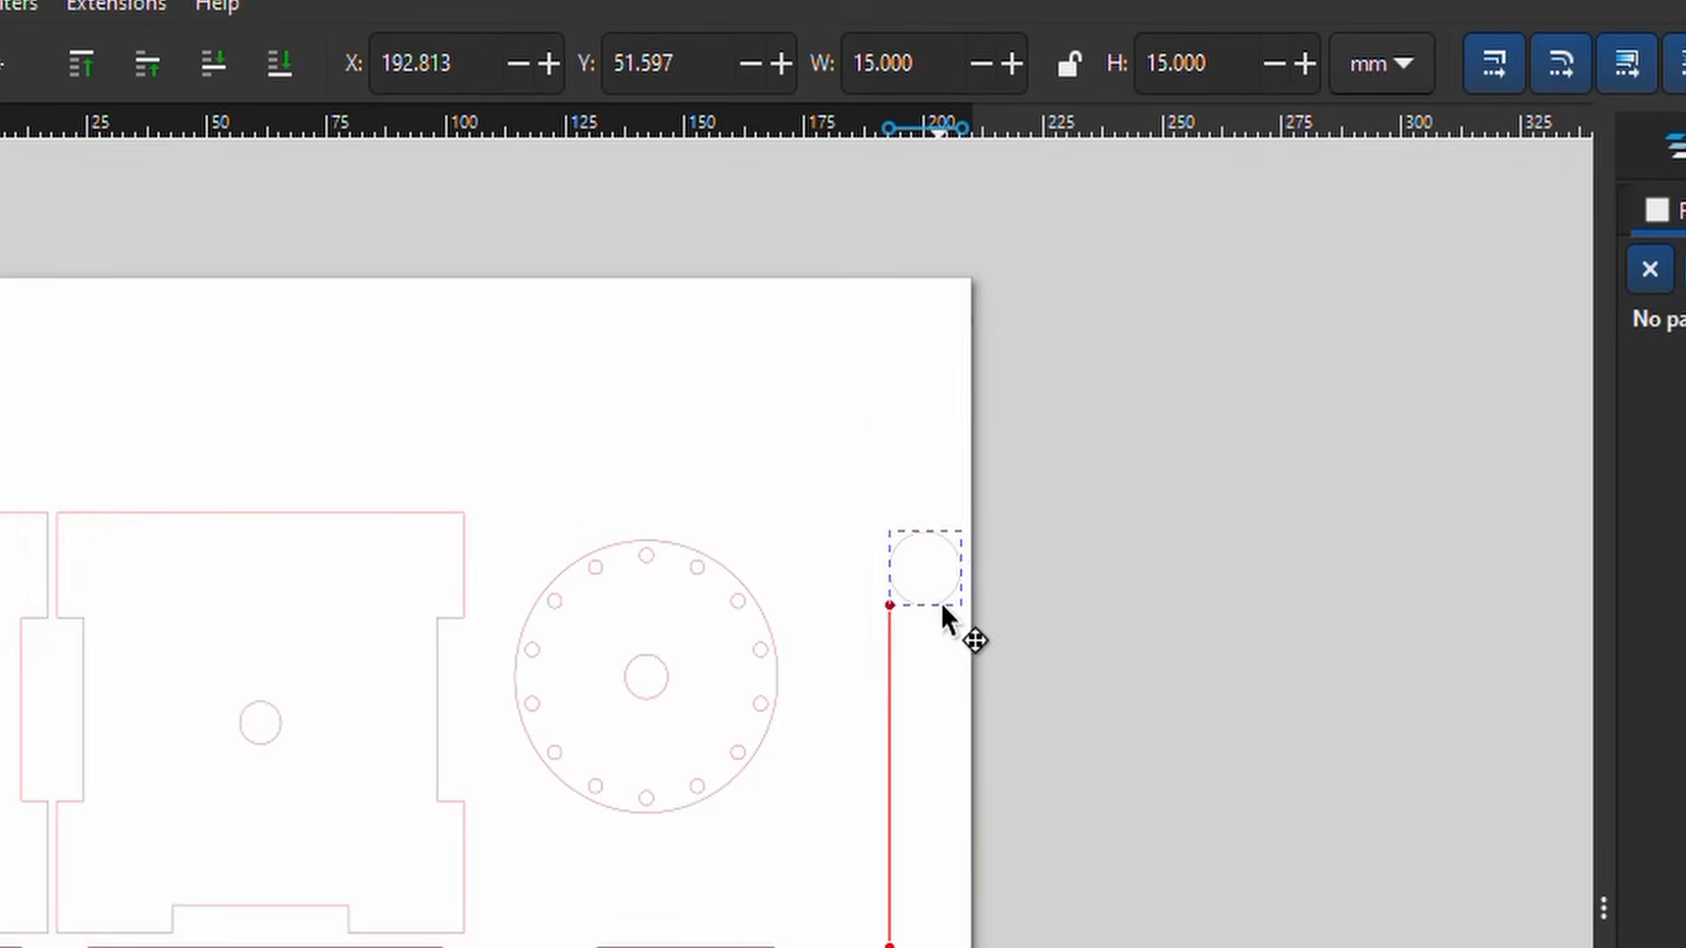
pyautogui.press('Down')
pyautogui.press('Down')
pyautogui.press('Down')
pyautogui.press('Down')
pyautogui.press('Down')
pyautogui.press('Down')
pyautogui.press('Down')
pyautogui.press('Down')
pyautogui.press('Down')
pyautogui.press('Down')
pyautogui.press('Down')
pyautogui.press('Down')
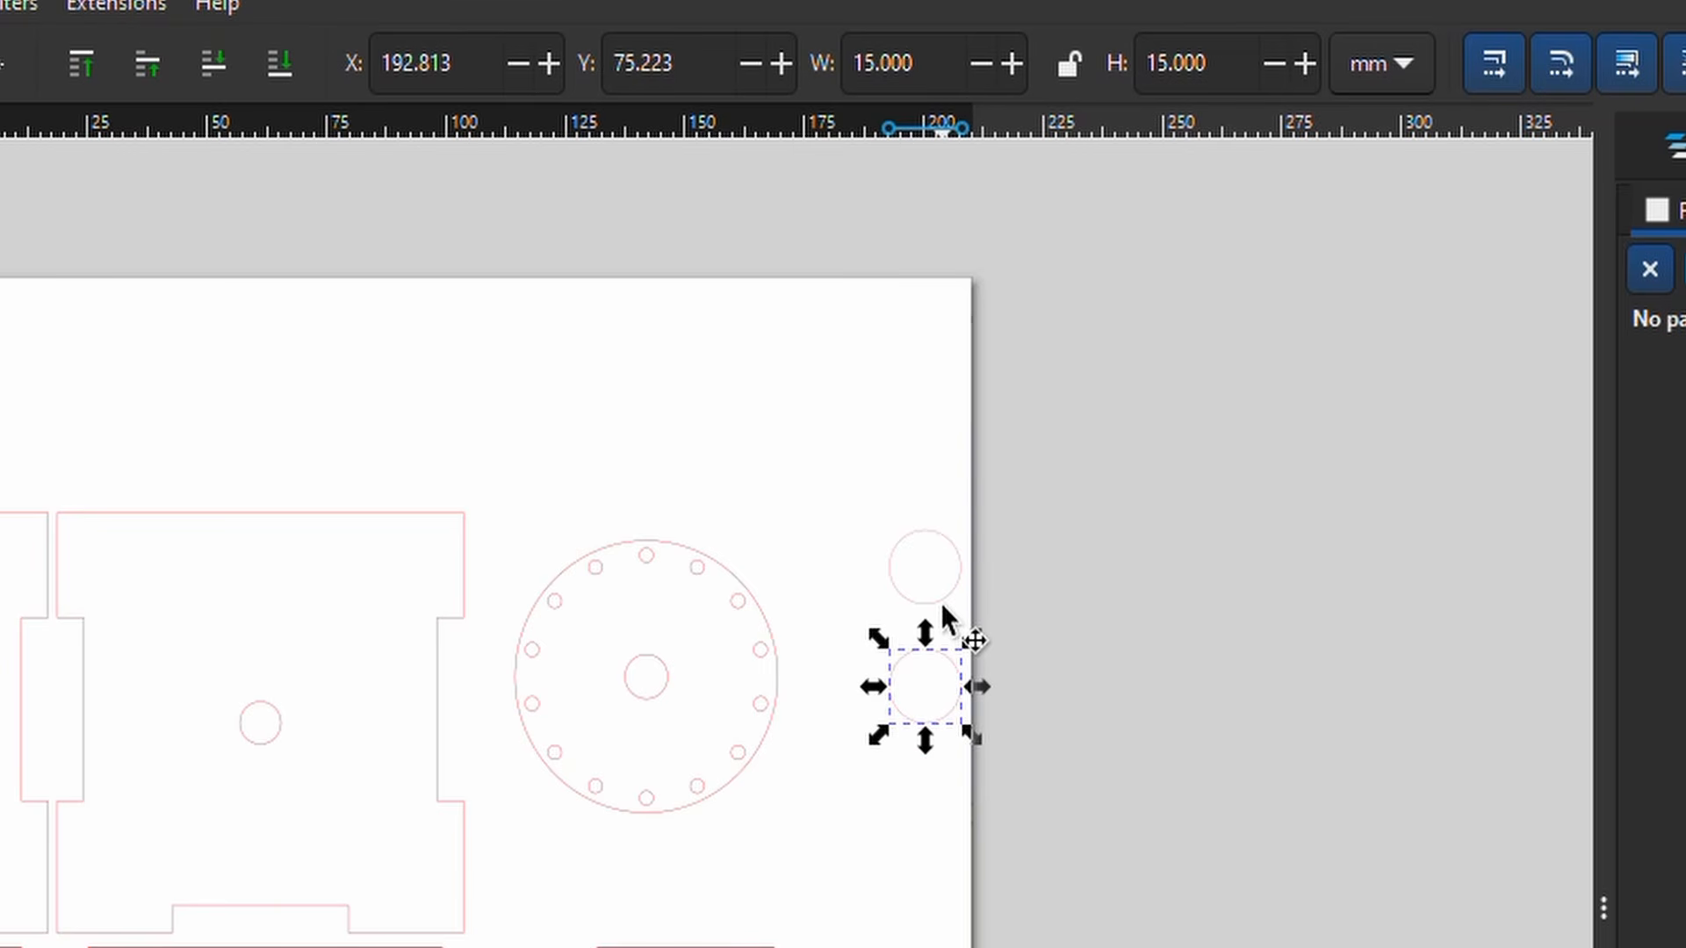
# - Scale the lower circle up about its centre to about 31 mm in diameter
pyautogui.press('.')
pyautogui.press('.')
pyautogui.press('.')
pyautogui.press('.')
pyautogui.press('.')
pyautogui.press('.')
pyautogui.press('.')
pyautogui.press('.')
pyautogui.press('.')
pyautogui.press('.')
pyautogui.press('.')
pyautogui.press('.')
pyautogui.press('.')
pyautogui.press('.')
pyautogui.press('.')
pyautogui.press('.')
pyautogui.press('.')
pyautogui.press('.')
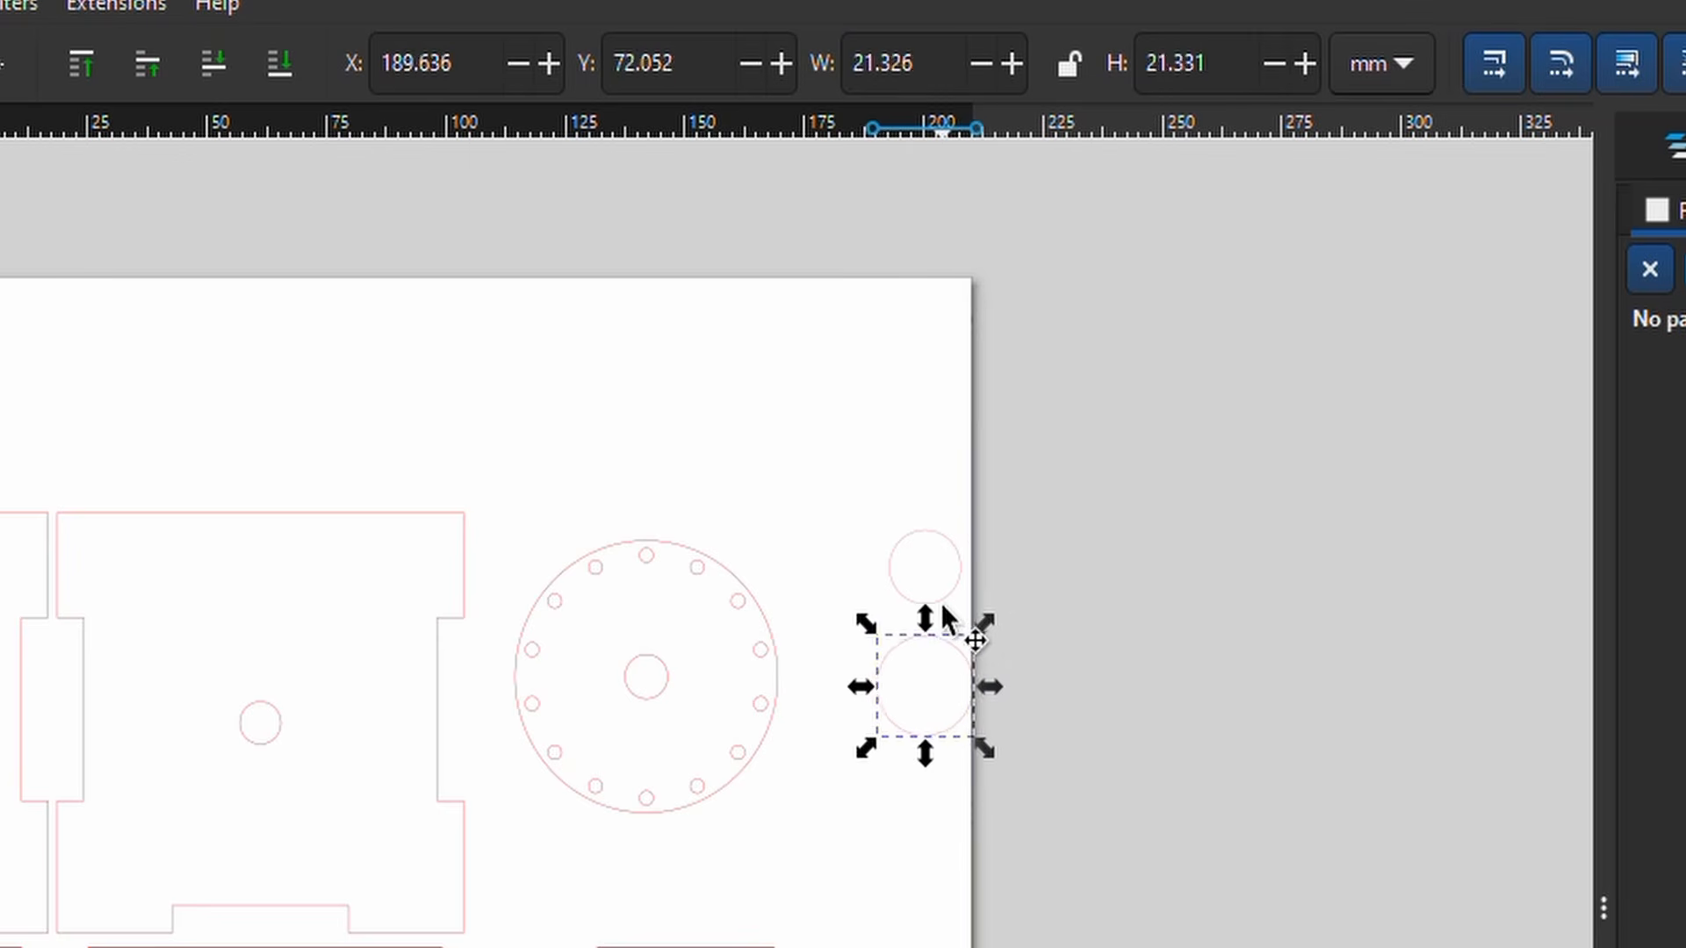
pyautogui.press('.')
pyautogui.press('.')
pyautogui.press('.')
pyautogui.press('.')
pyautogui.press('.')
pyautogui.press('.')
pyautogui.press('.')
pyautogui.press('.')
pyautogui.press('.')
pyautogui.press('.')
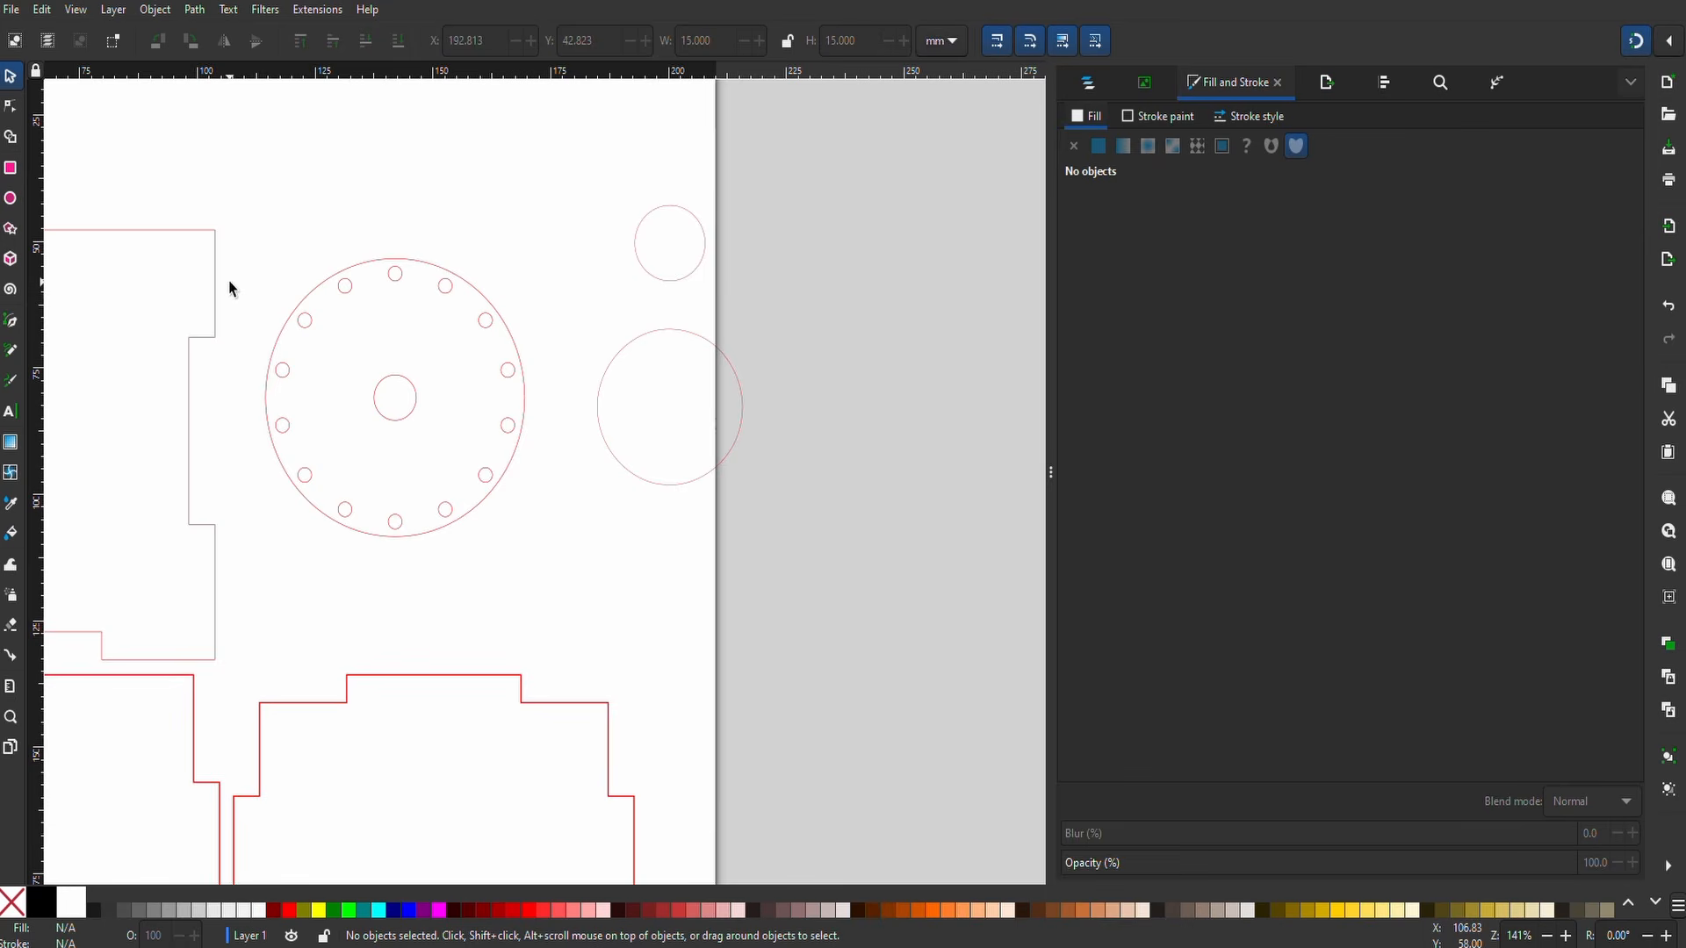
# - Draw a closed four-sided Pen path joining the left and right quadrant points of the small and large circles
pyautogui.click(11, 322)
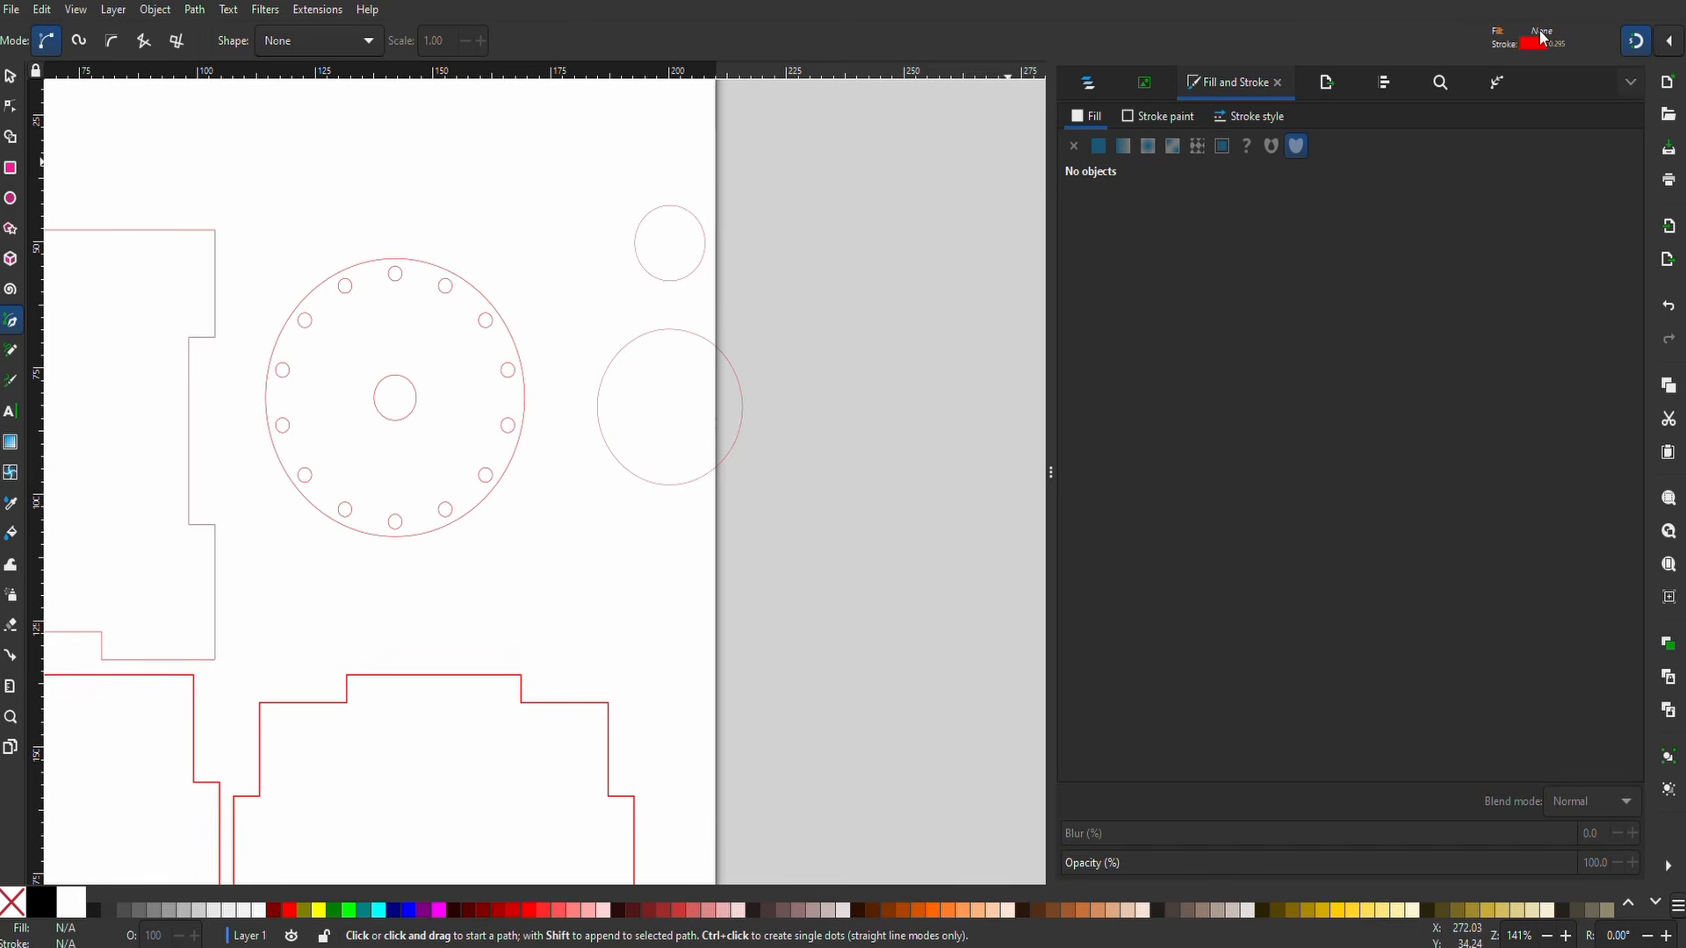
pyautogui.click(638, 246)
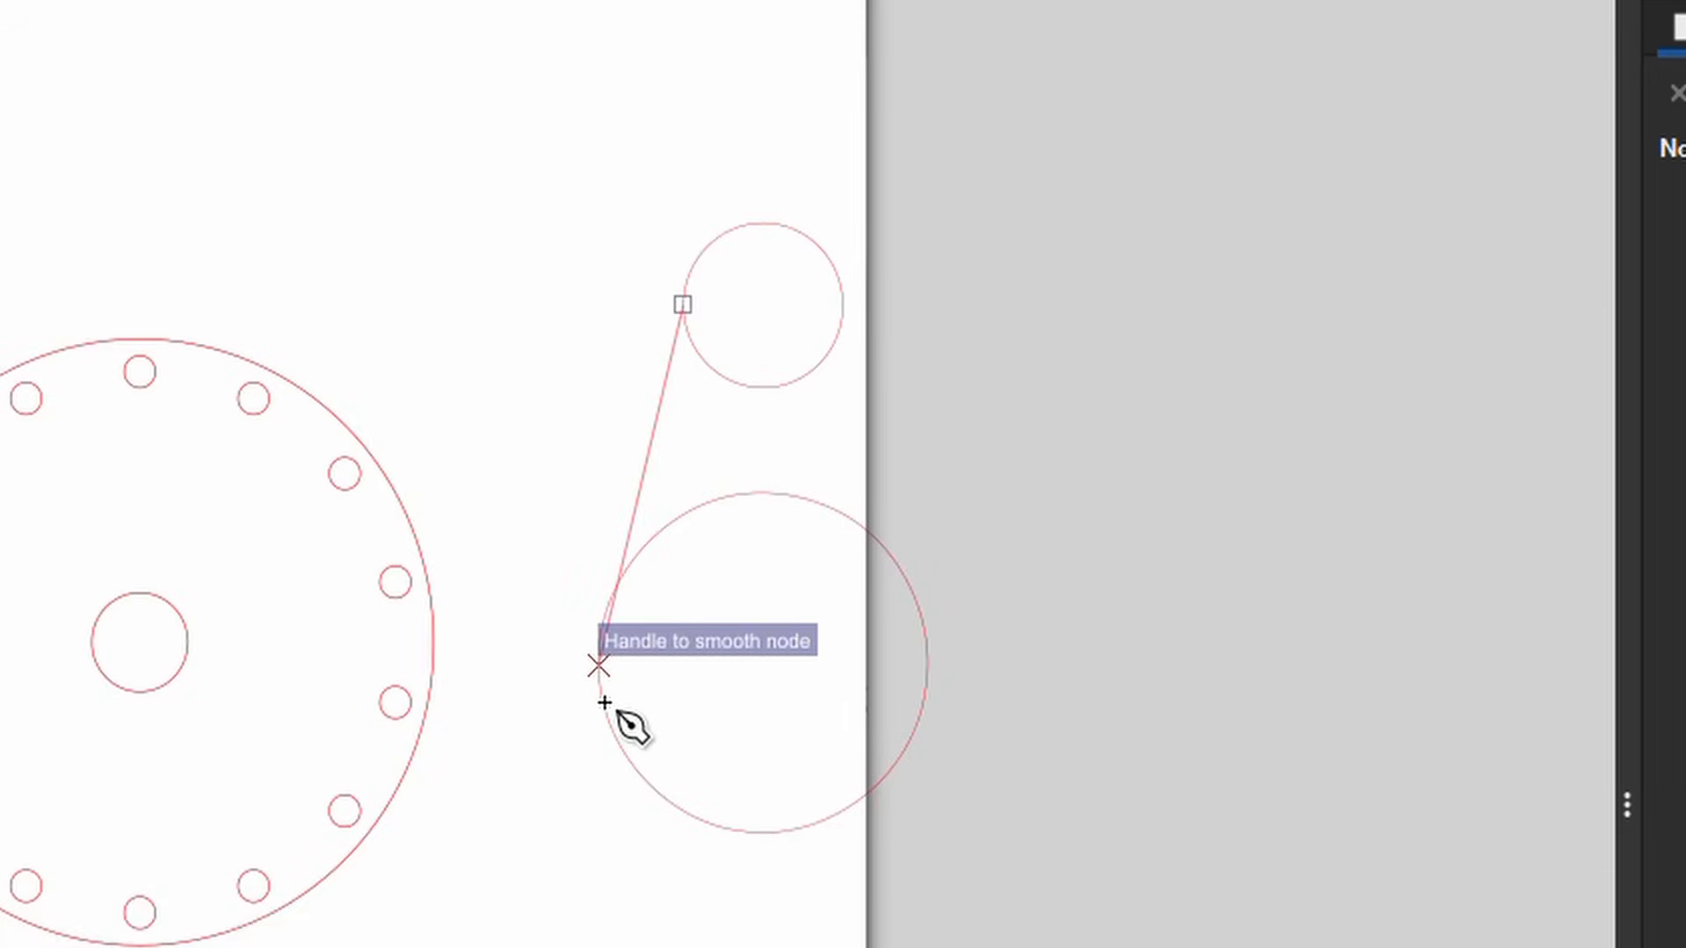
pyautogui.doubleClick(604, 703)
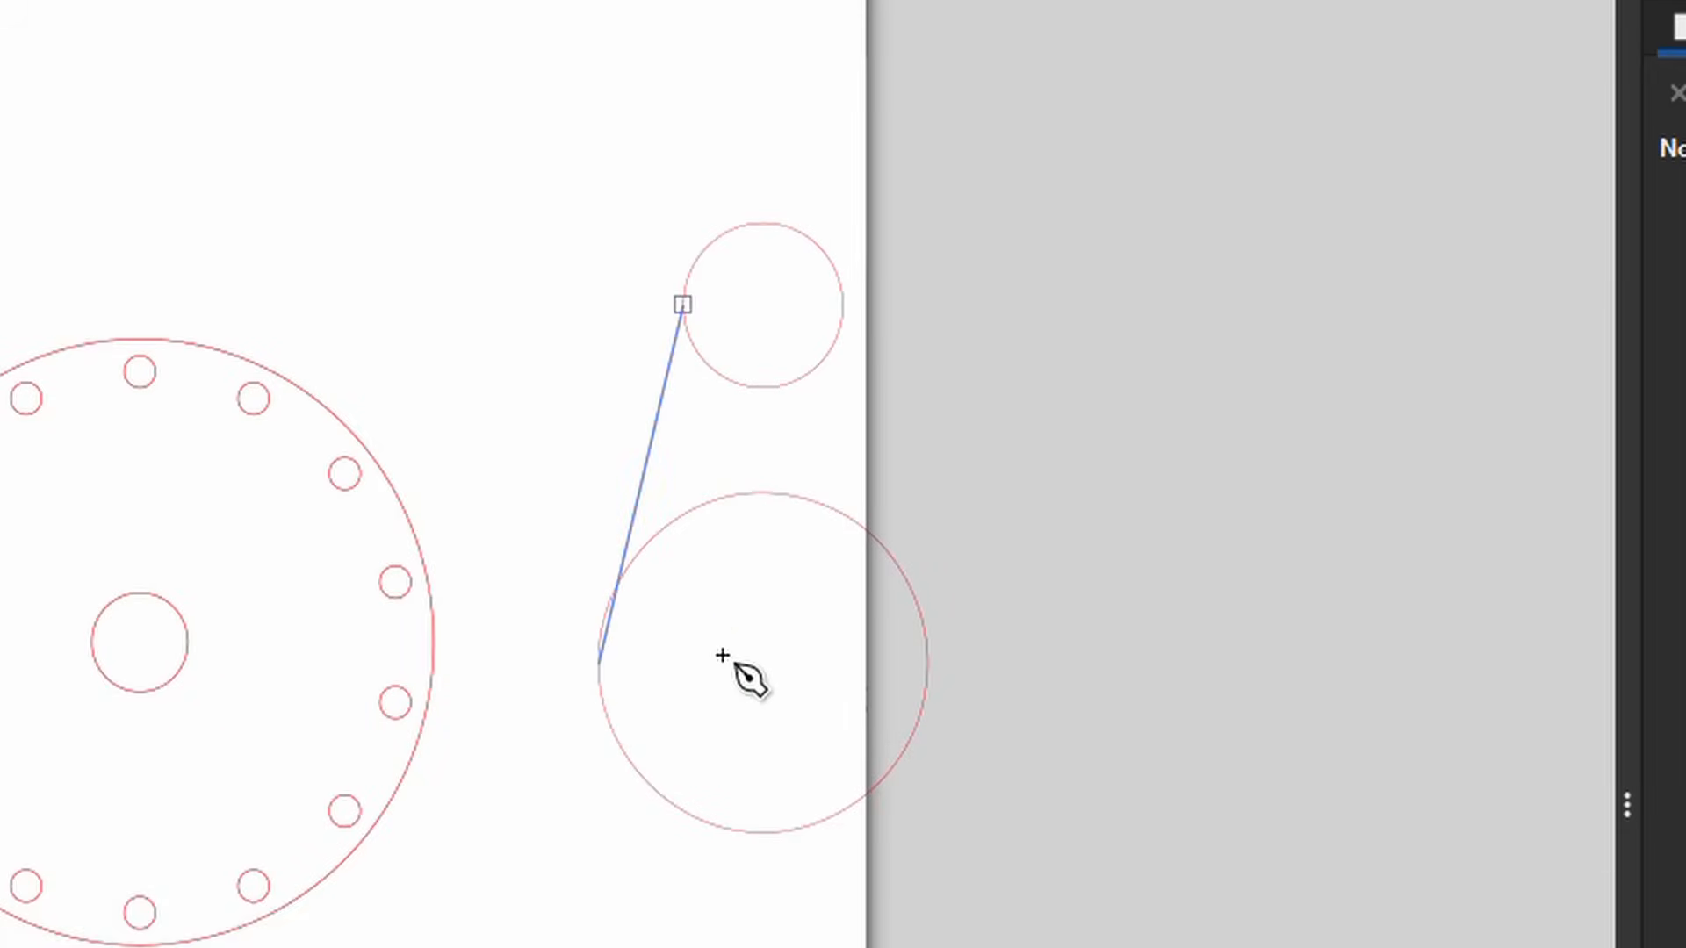
pyautogui.click(940, 661)
pyautogui.click(852, 305)
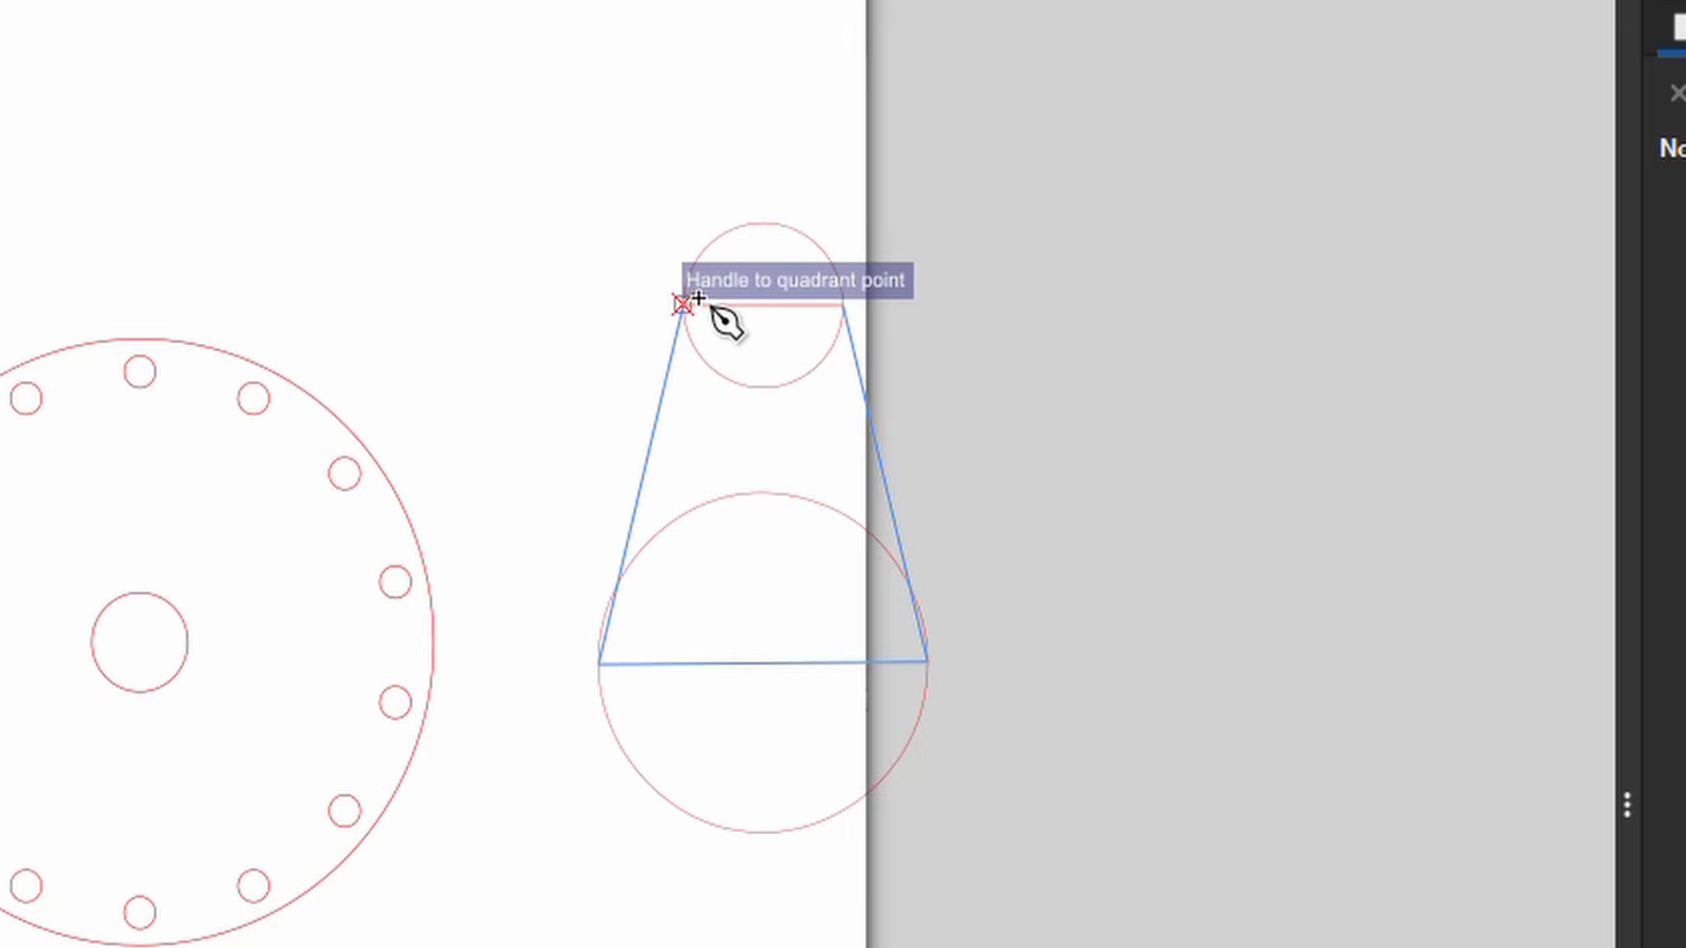
pyautogui.click(684, 303)
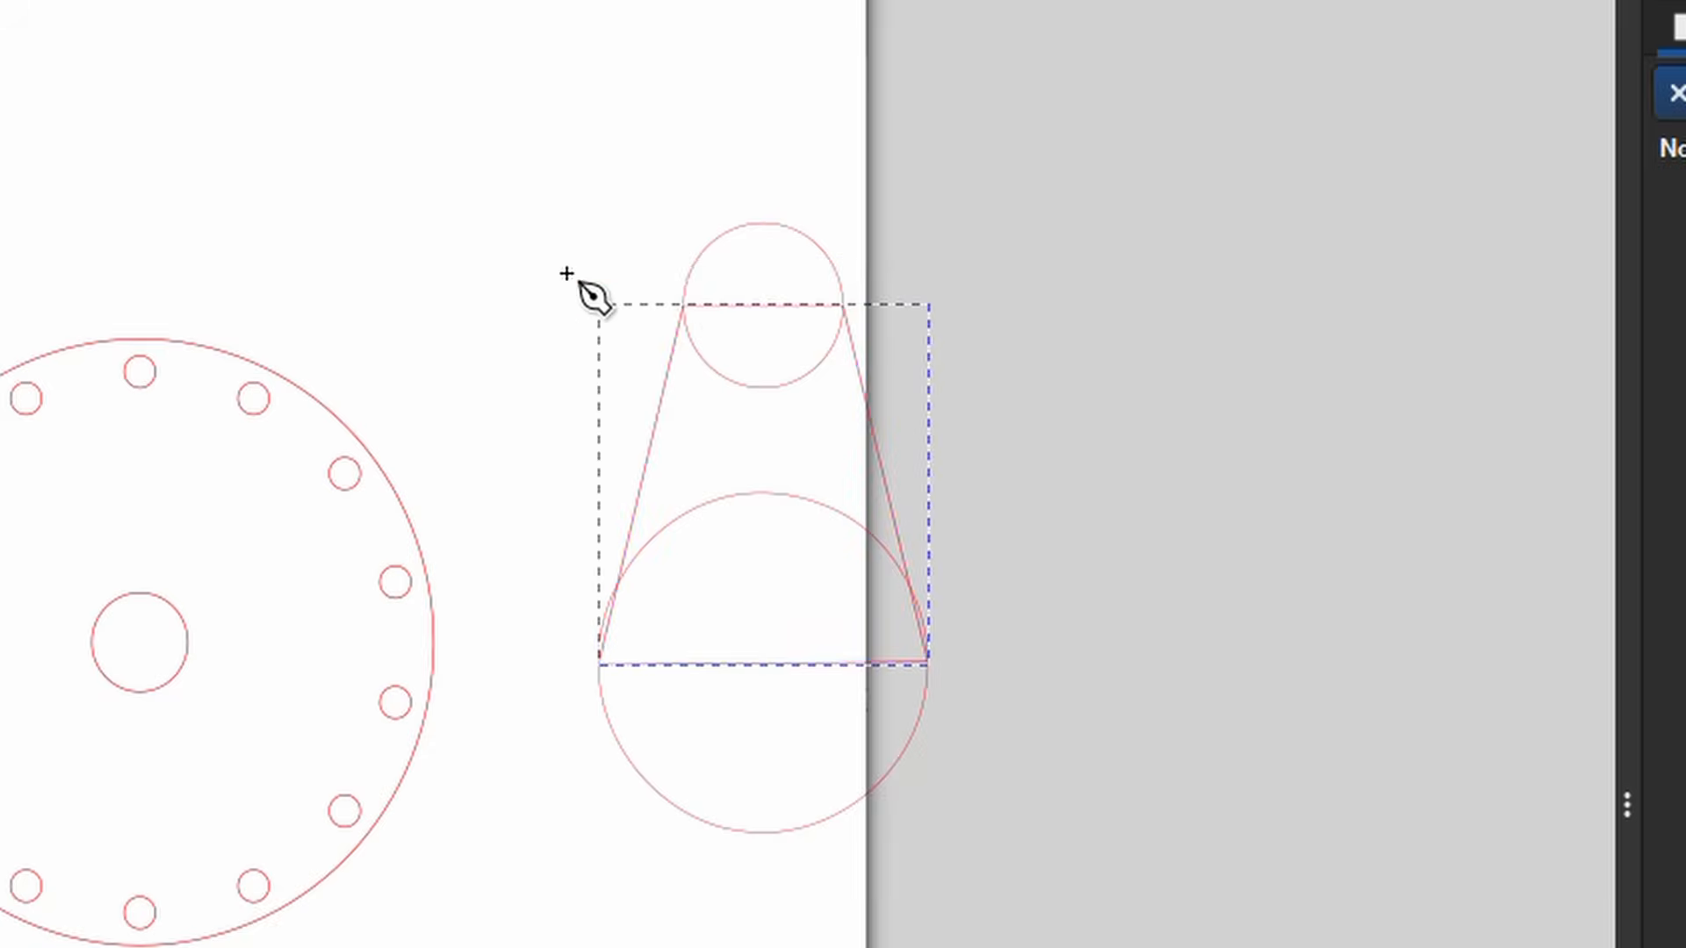
# - Unite both circles and the four-sided path into one tapered outline with the Shape Builder tool
pyautogui.press('s')
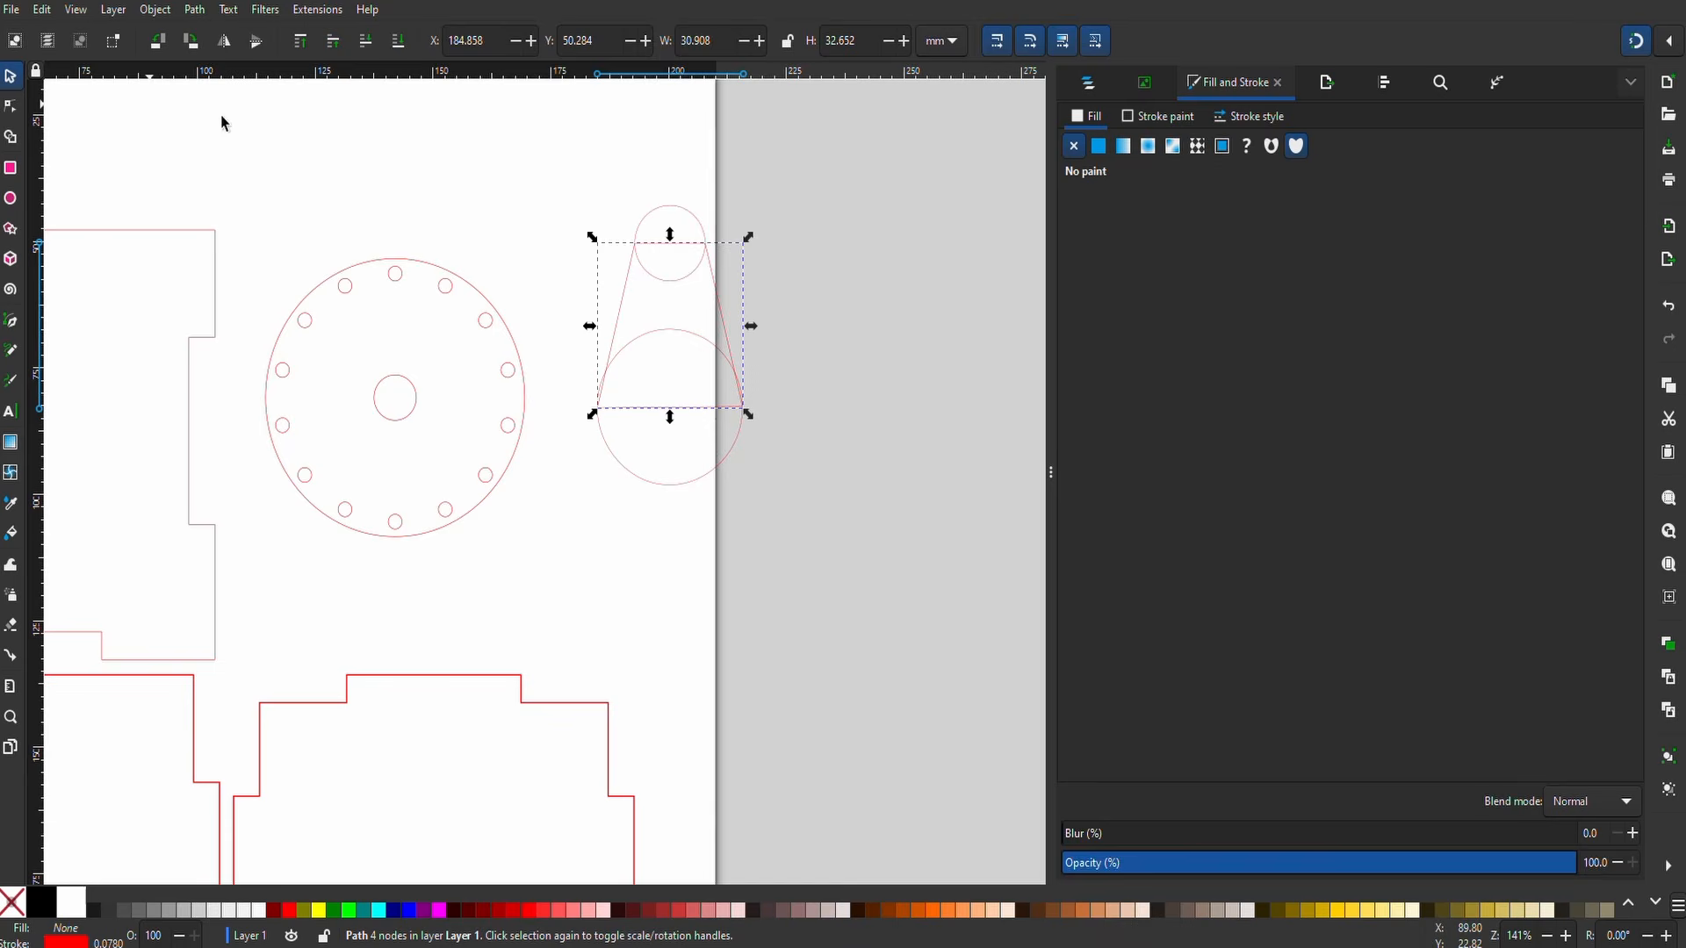
pyautogui.click(571, 154)
pyautogui.moveTo(785, 522)
pyautogui.mouseDown()
pyautogui.moveTo(570, 161)
pyautogui.moveTo(701, 427)
pyautogui.moveTo(797, 539)
pyautogui.mouseUp()
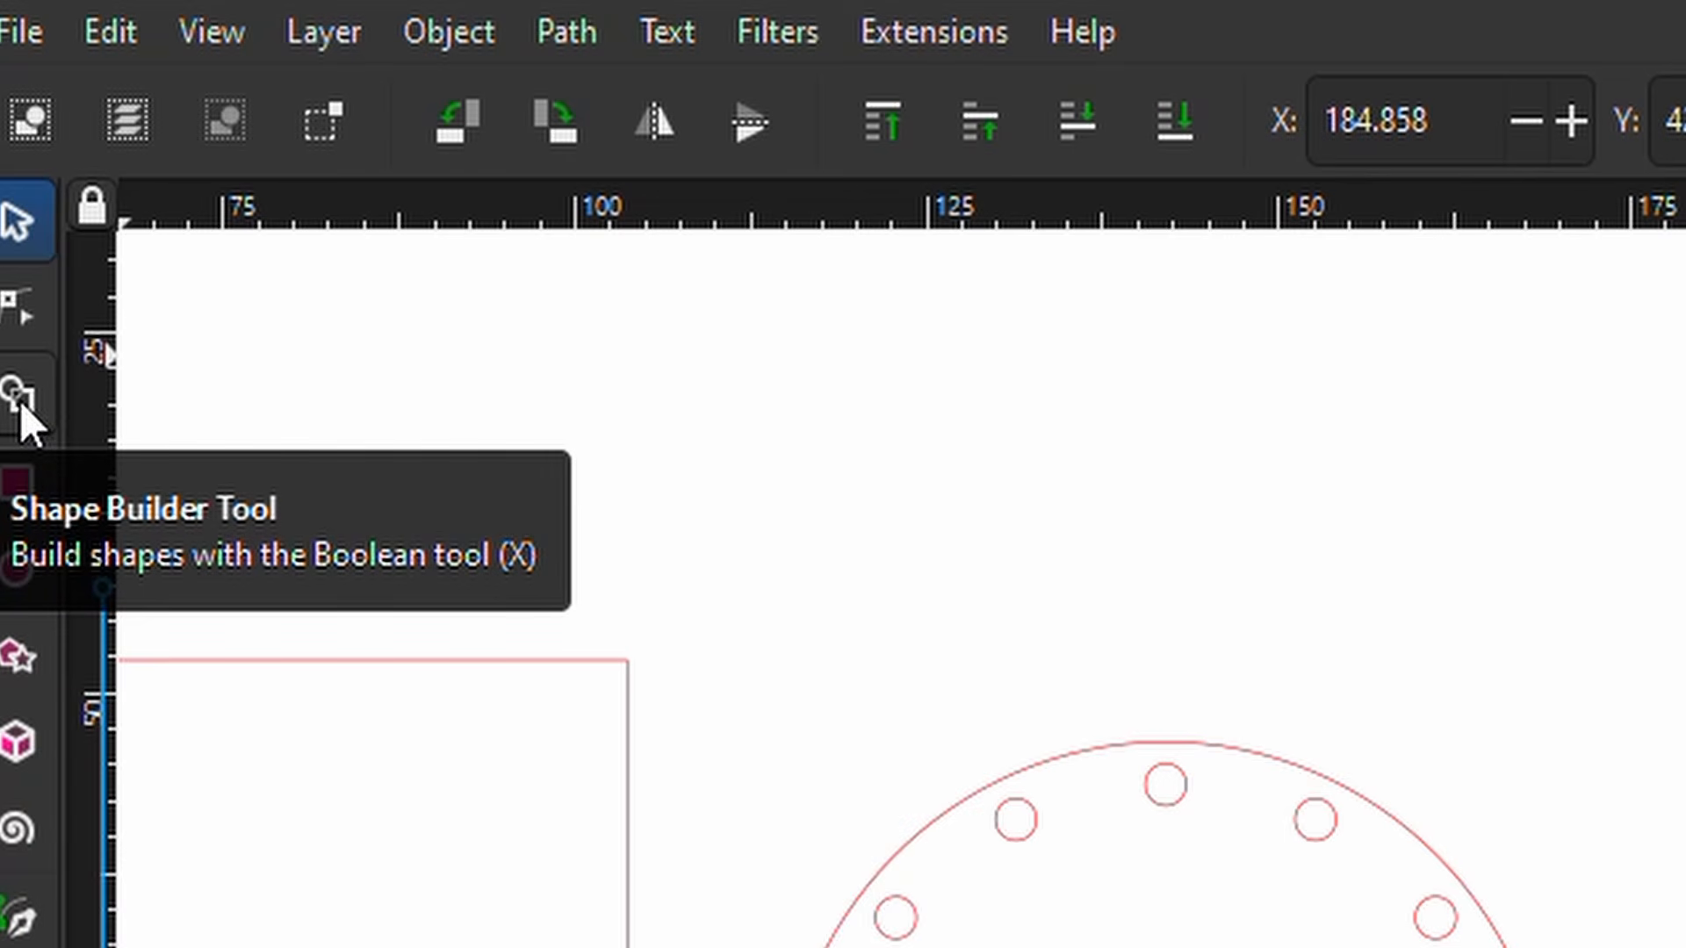
pyautogui.click(19, 398)
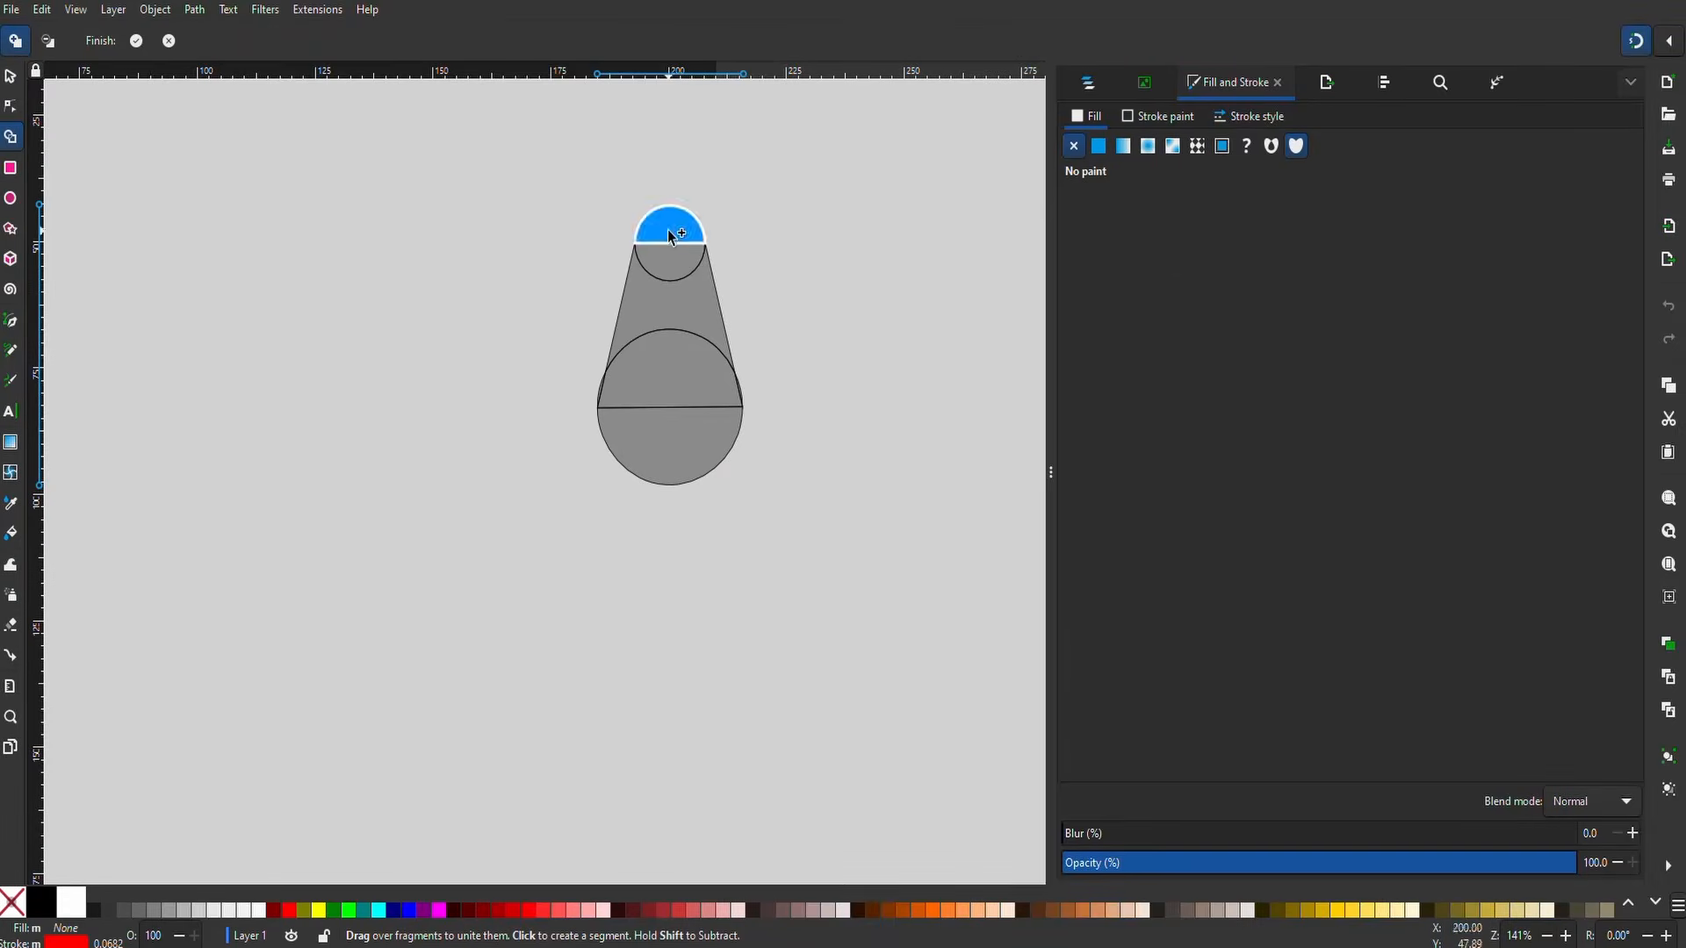
pyautogui.scroll(2, 668, 229)
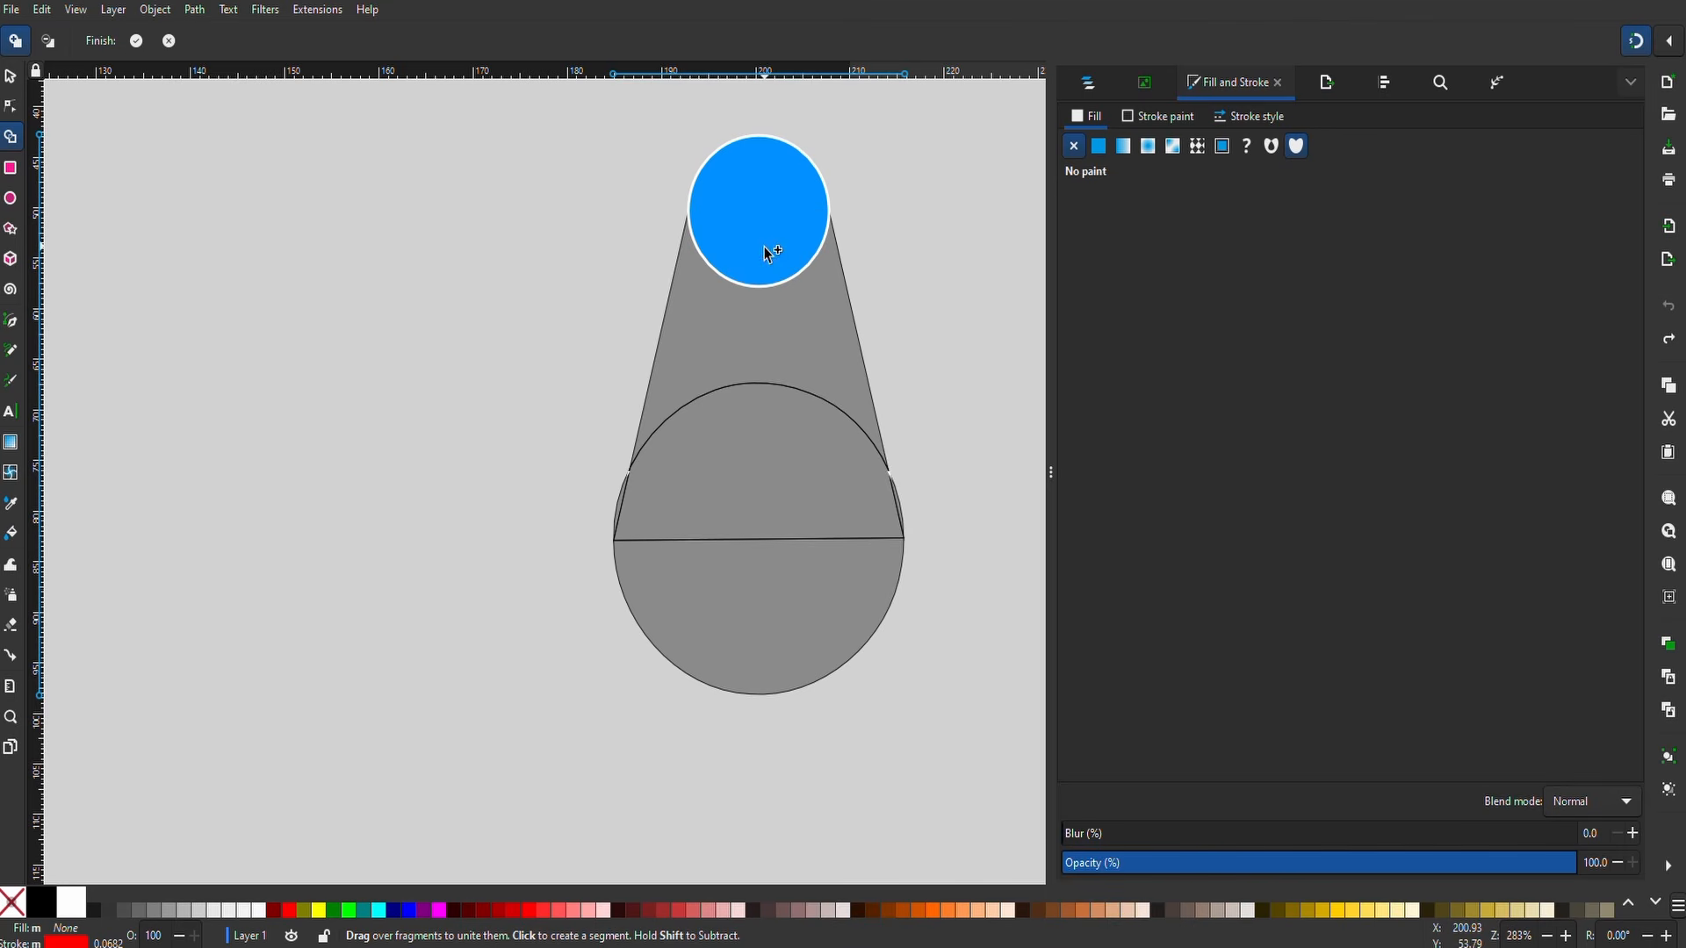
pyautogui.moveTo(769, 254)
pyautogui.mouseDown()
pyautogui.moveTo(753, 423)
pyautogui.moveTo(794, 547)
pyautogui.moveTo(772, 579)
pyautogui.mouseUp()
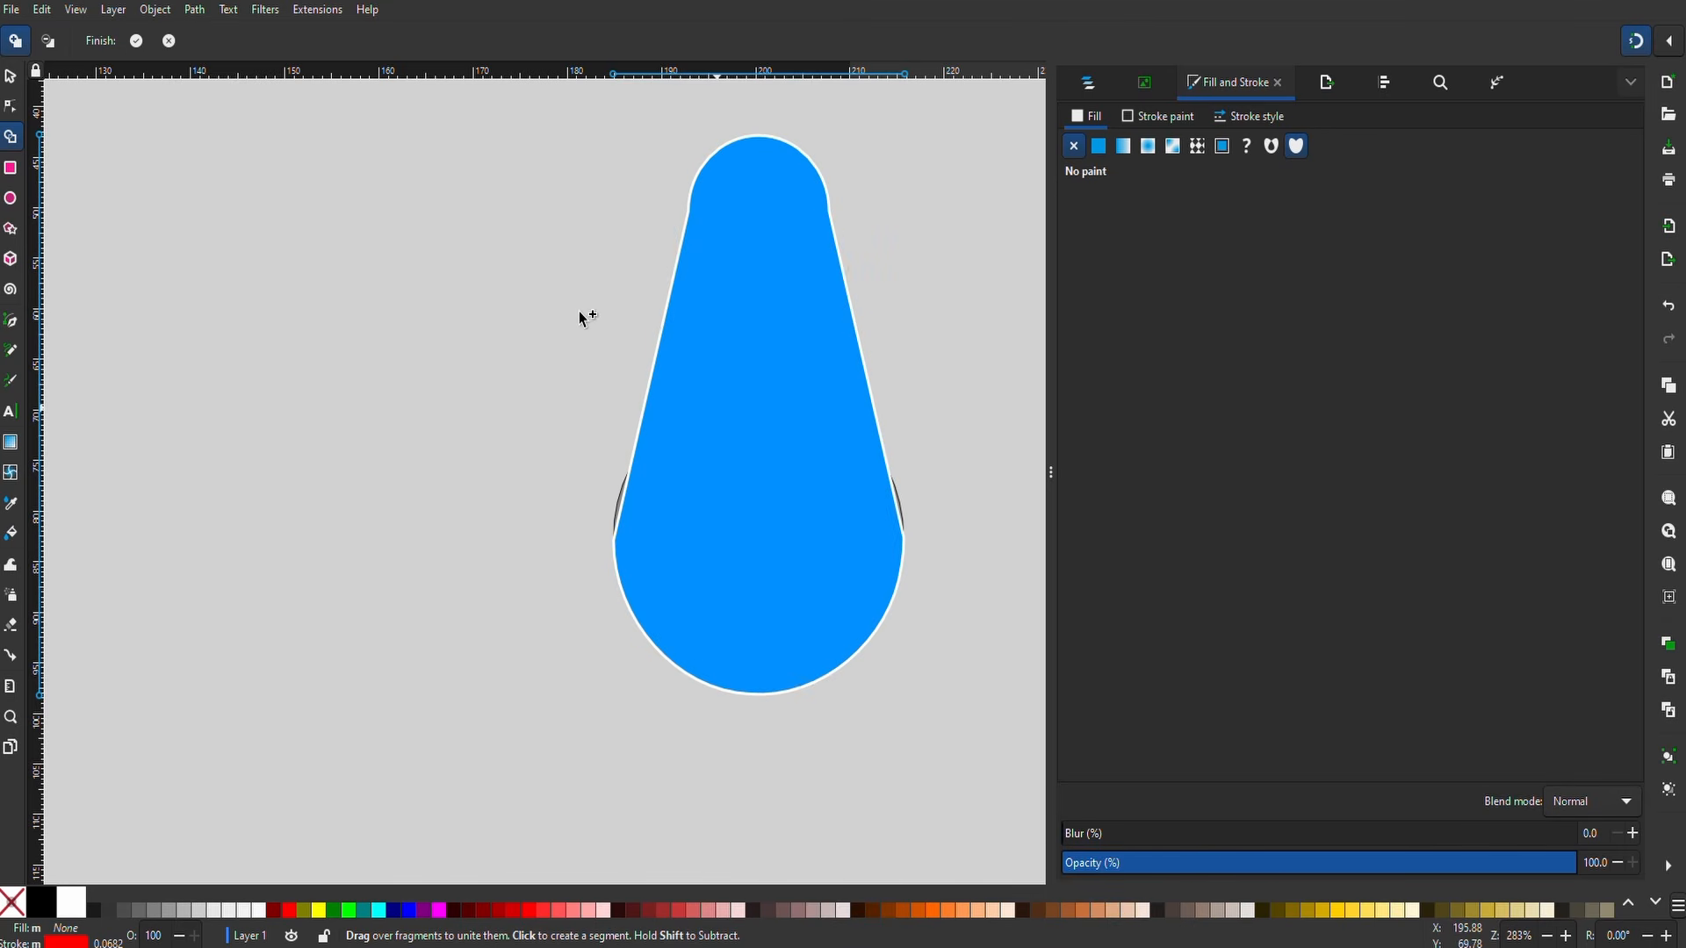
pyautogui.click(136, 44)
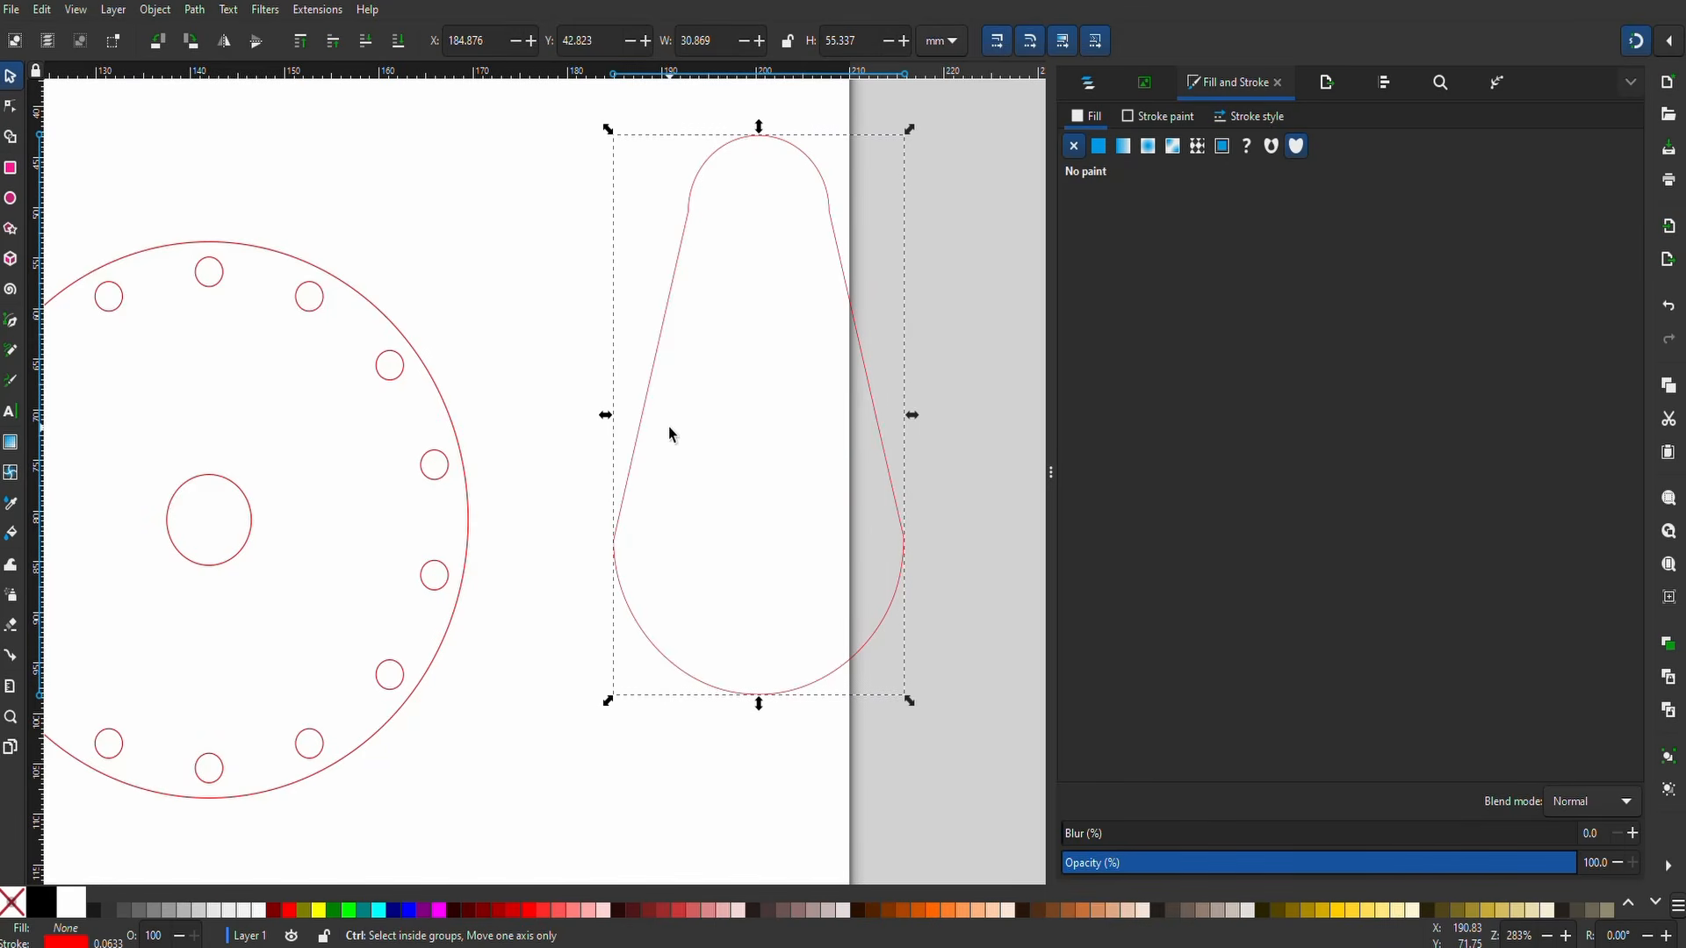
# - Add nodes to the tapered outline just above and below the left junction of its straight edge and large arc
pyautogui.scroll(1, 761, 279)
pyautogui.hscroll(2, 761, 279)
pyautogui.press('Escape')
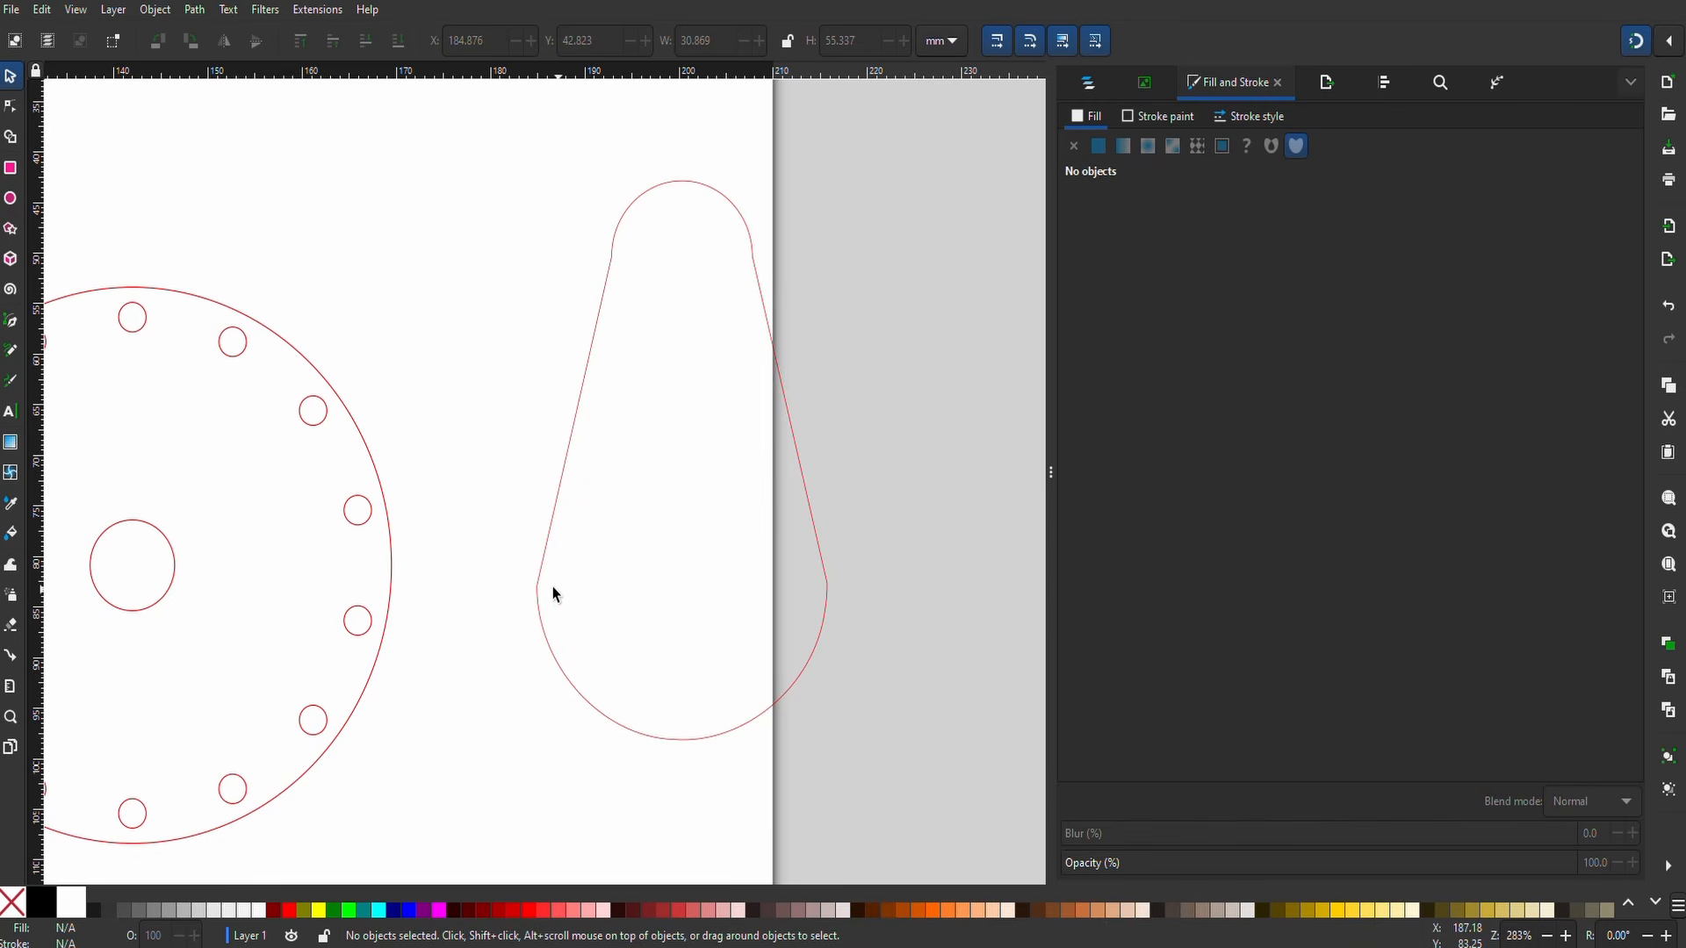
pyautogui.click(9, 112)
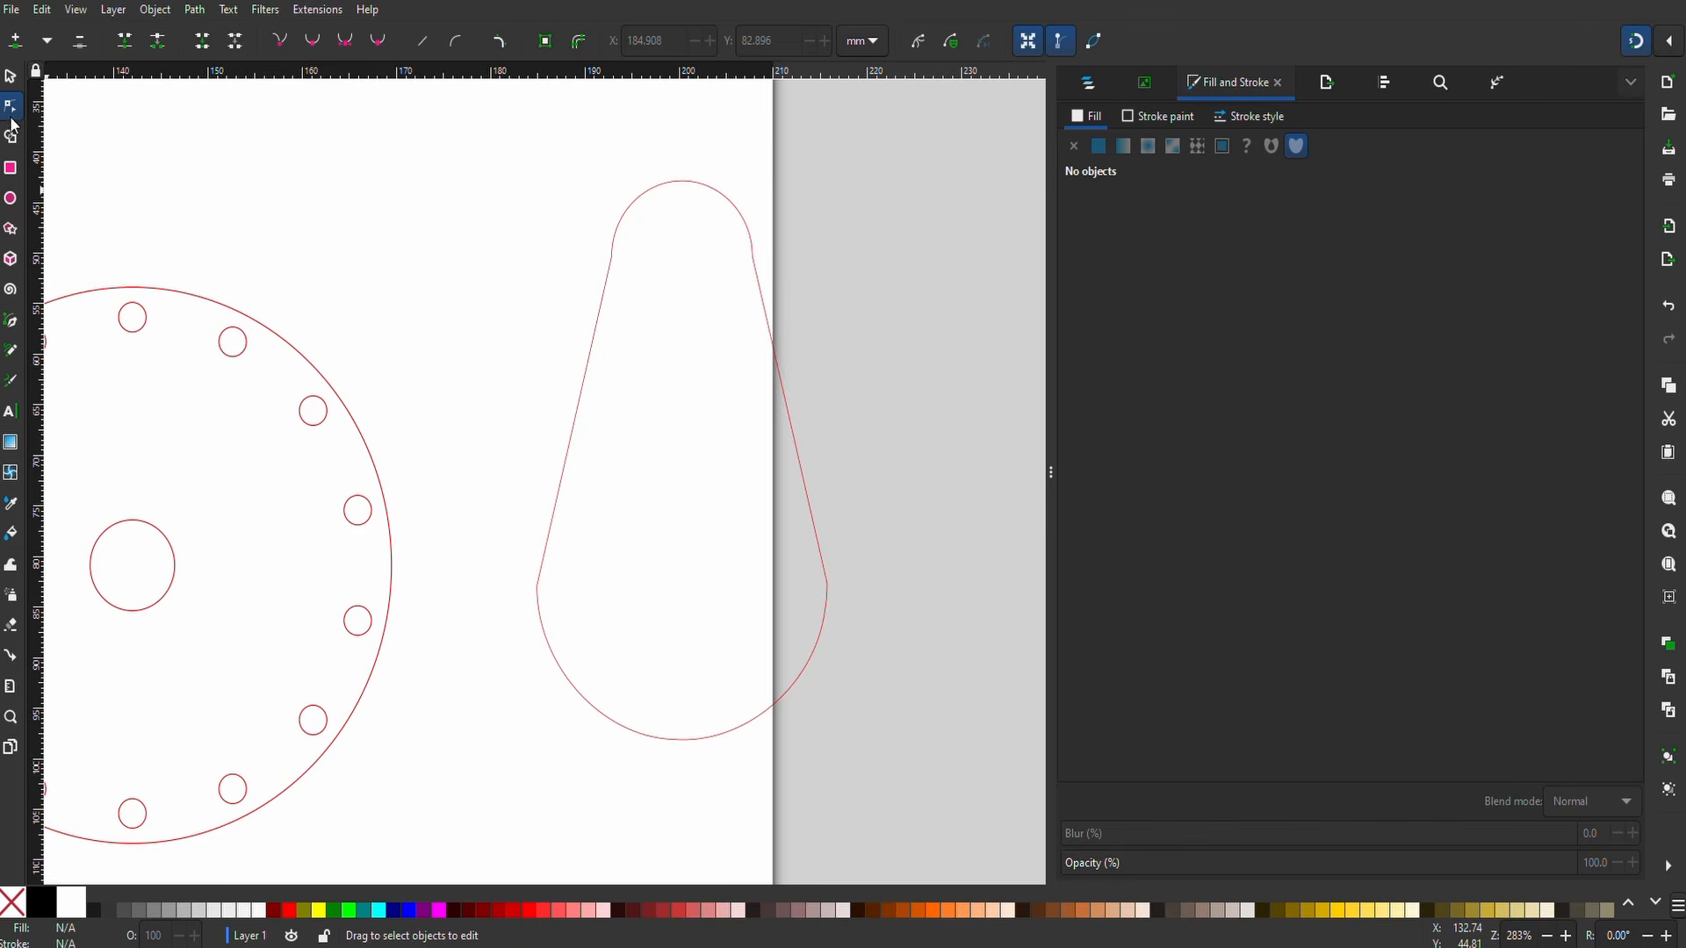
pyautogui.click(572, 446)
pyautogui.scroll(3, 545, 562)
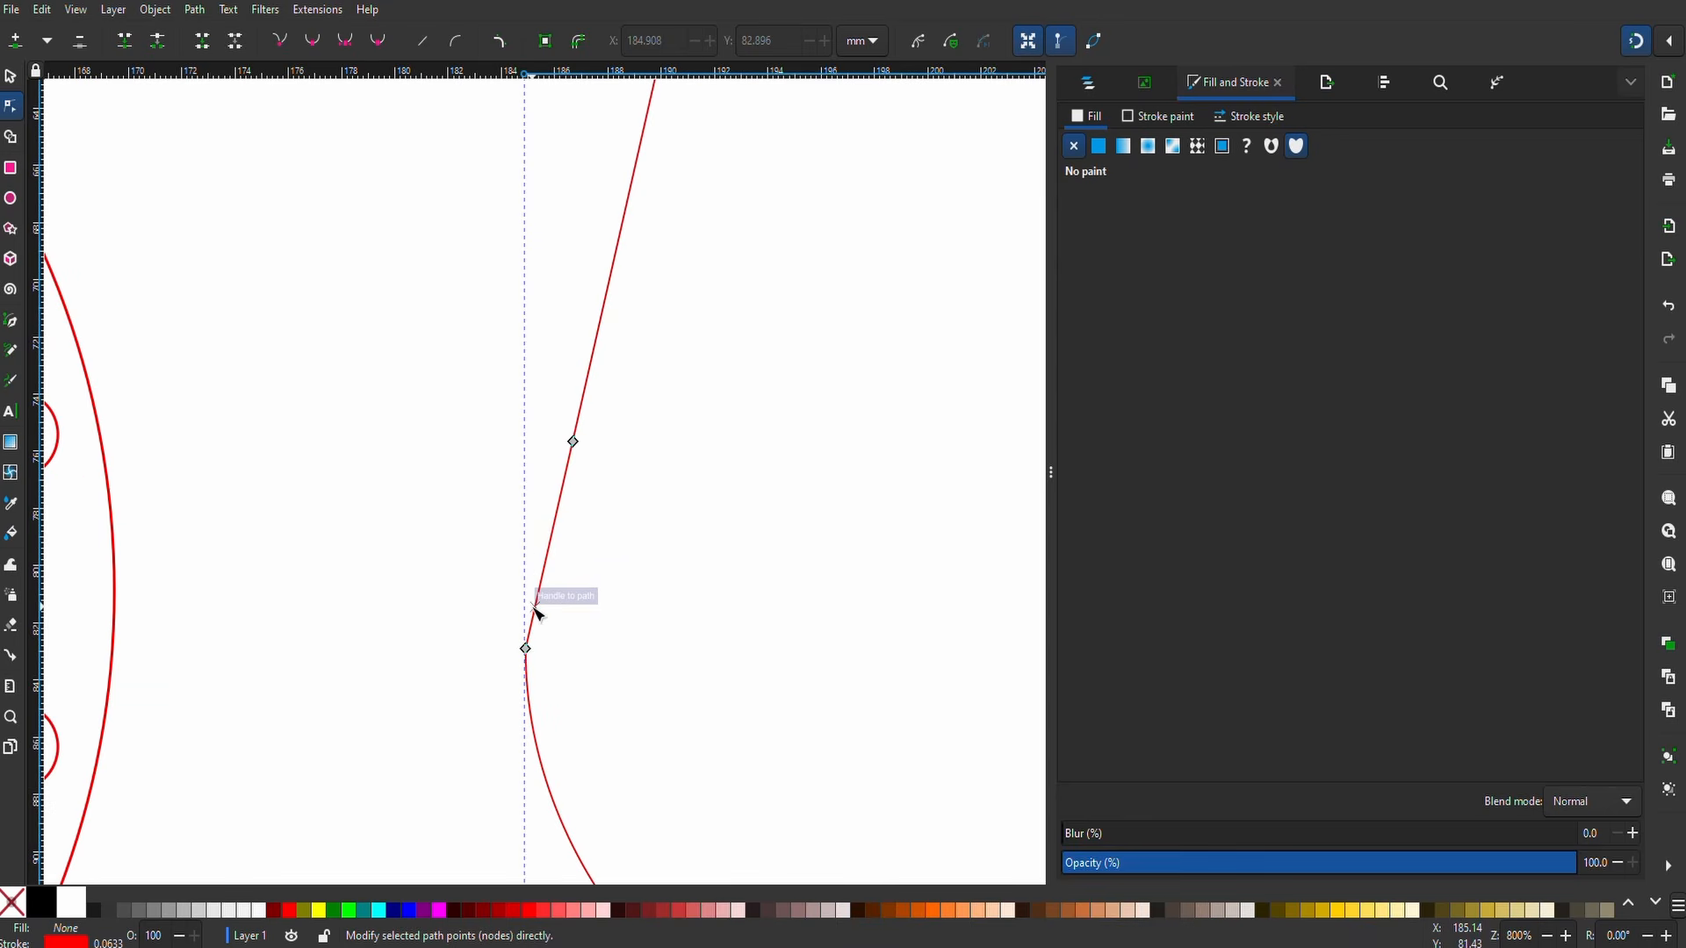
pyautogui.click(535, 608)
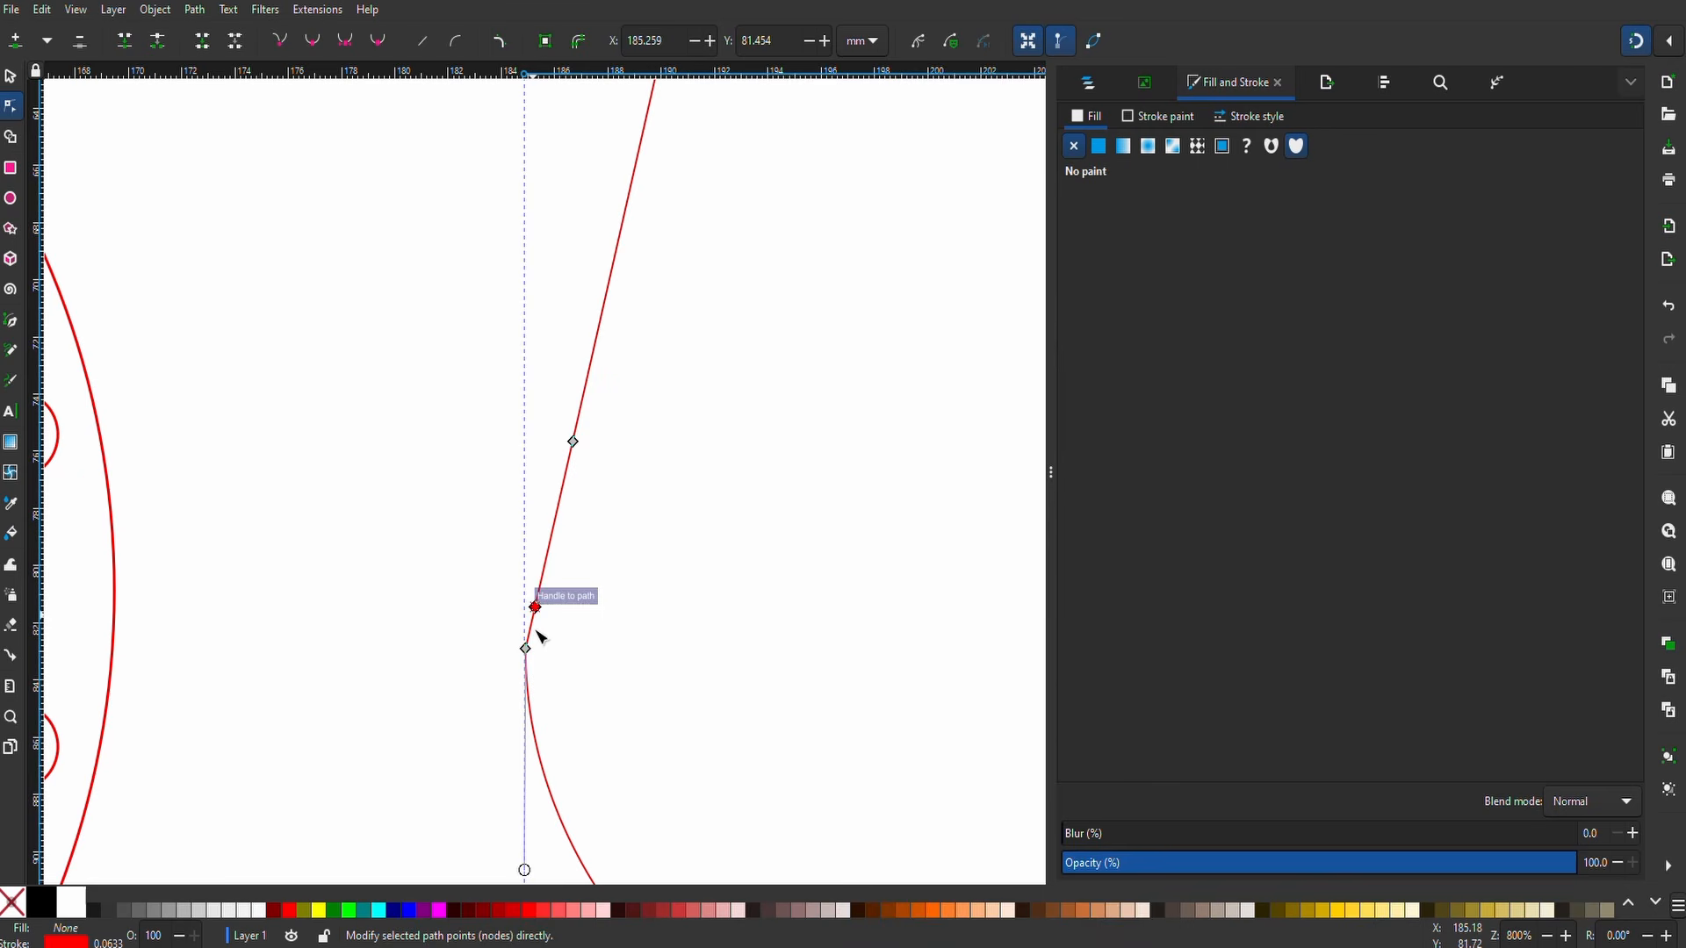
pyautogui.click(533, 694)
# - Add nodes just above and below the right junction of the arm's straight edge and large arc, and delete the junction node
pyautogui.hscroll(10, 820, 700)
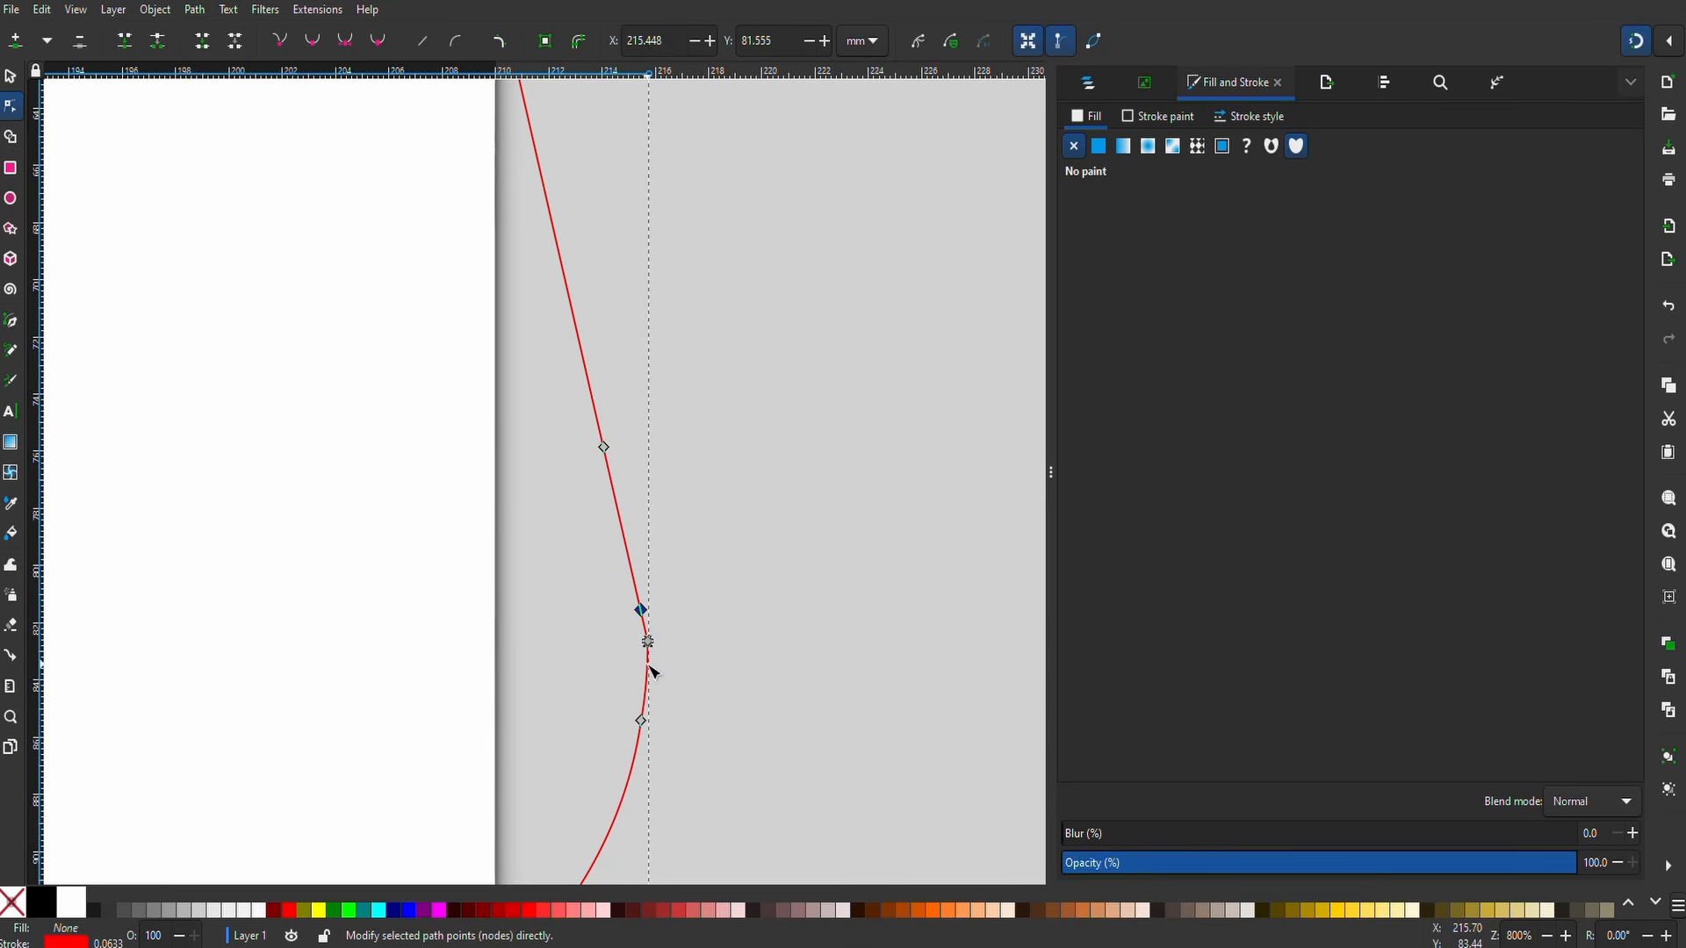
pyautogui.click(648, 641)
pyautogui.hscroll(-3, 654, 682)
pyautogui.hscroll(-2, 658, 681)
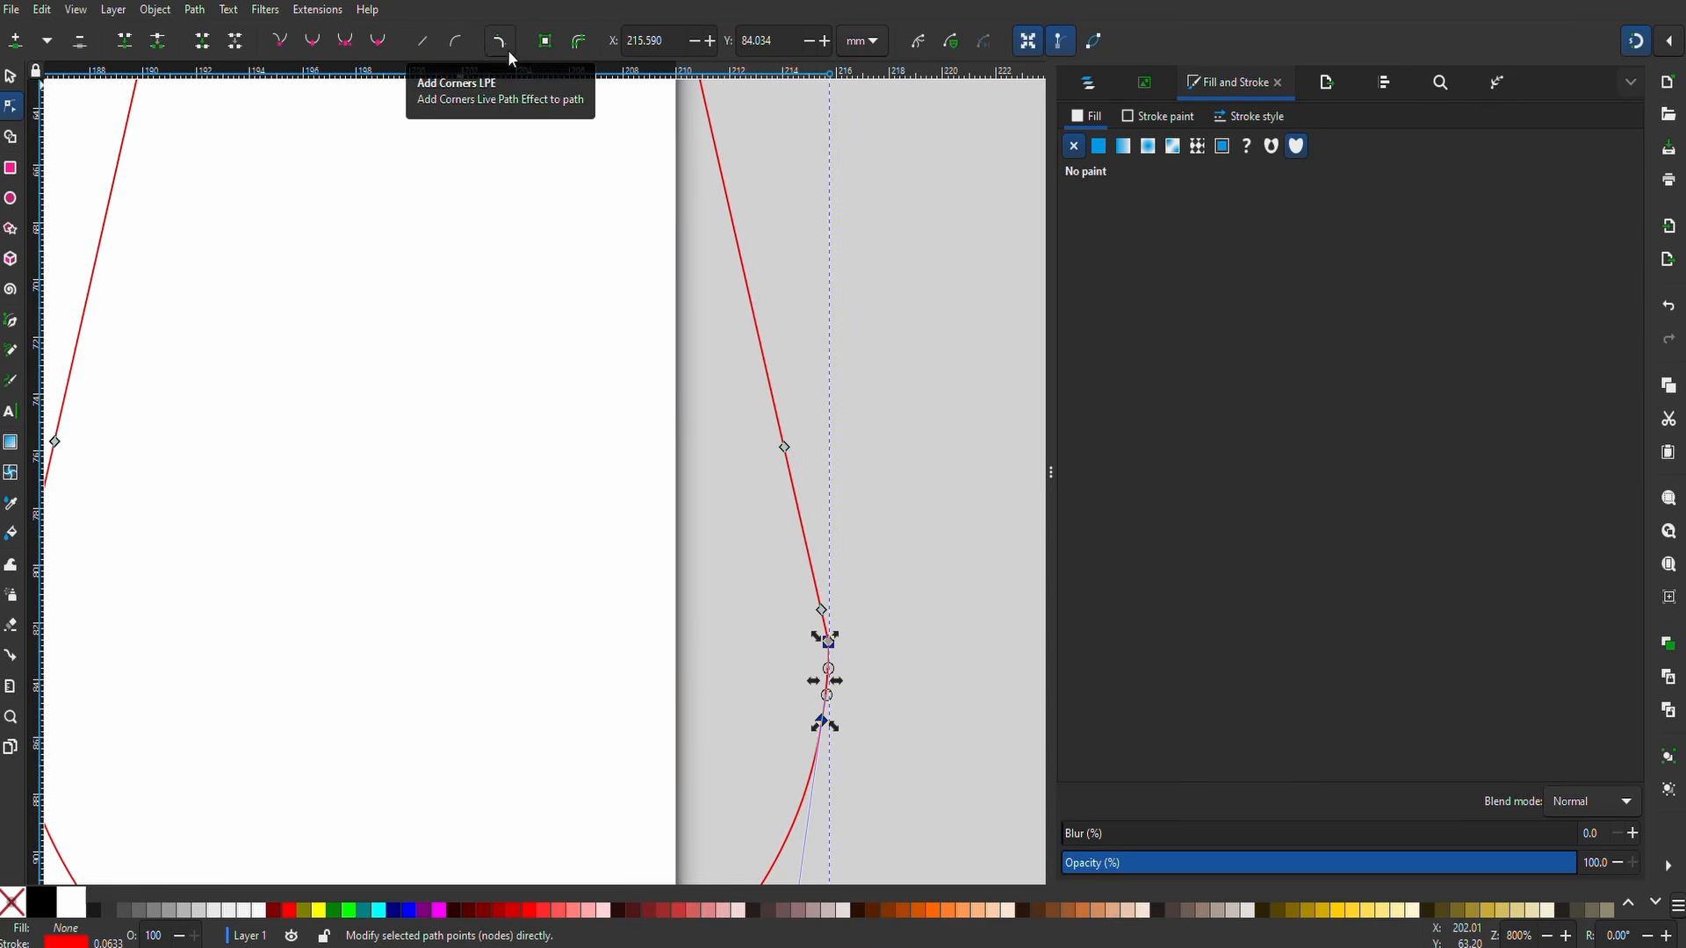
pyautogui.click(866, 637)
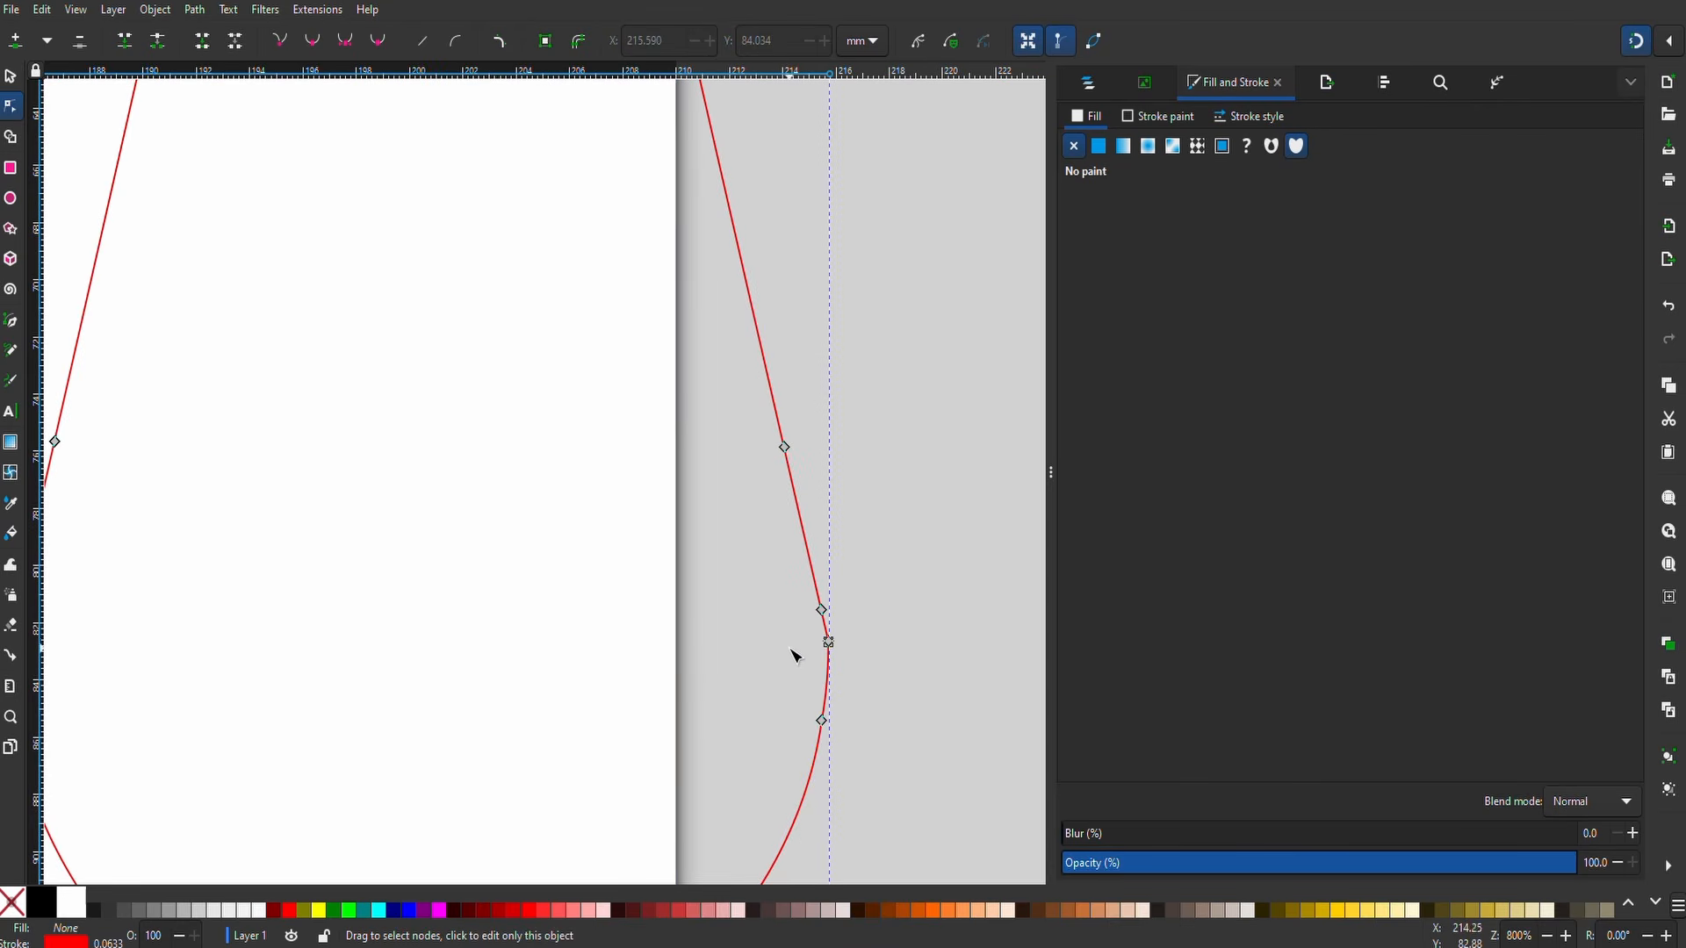
pyautogui.moveTo(877, 625); pyautogui.dragTo(802, 674)
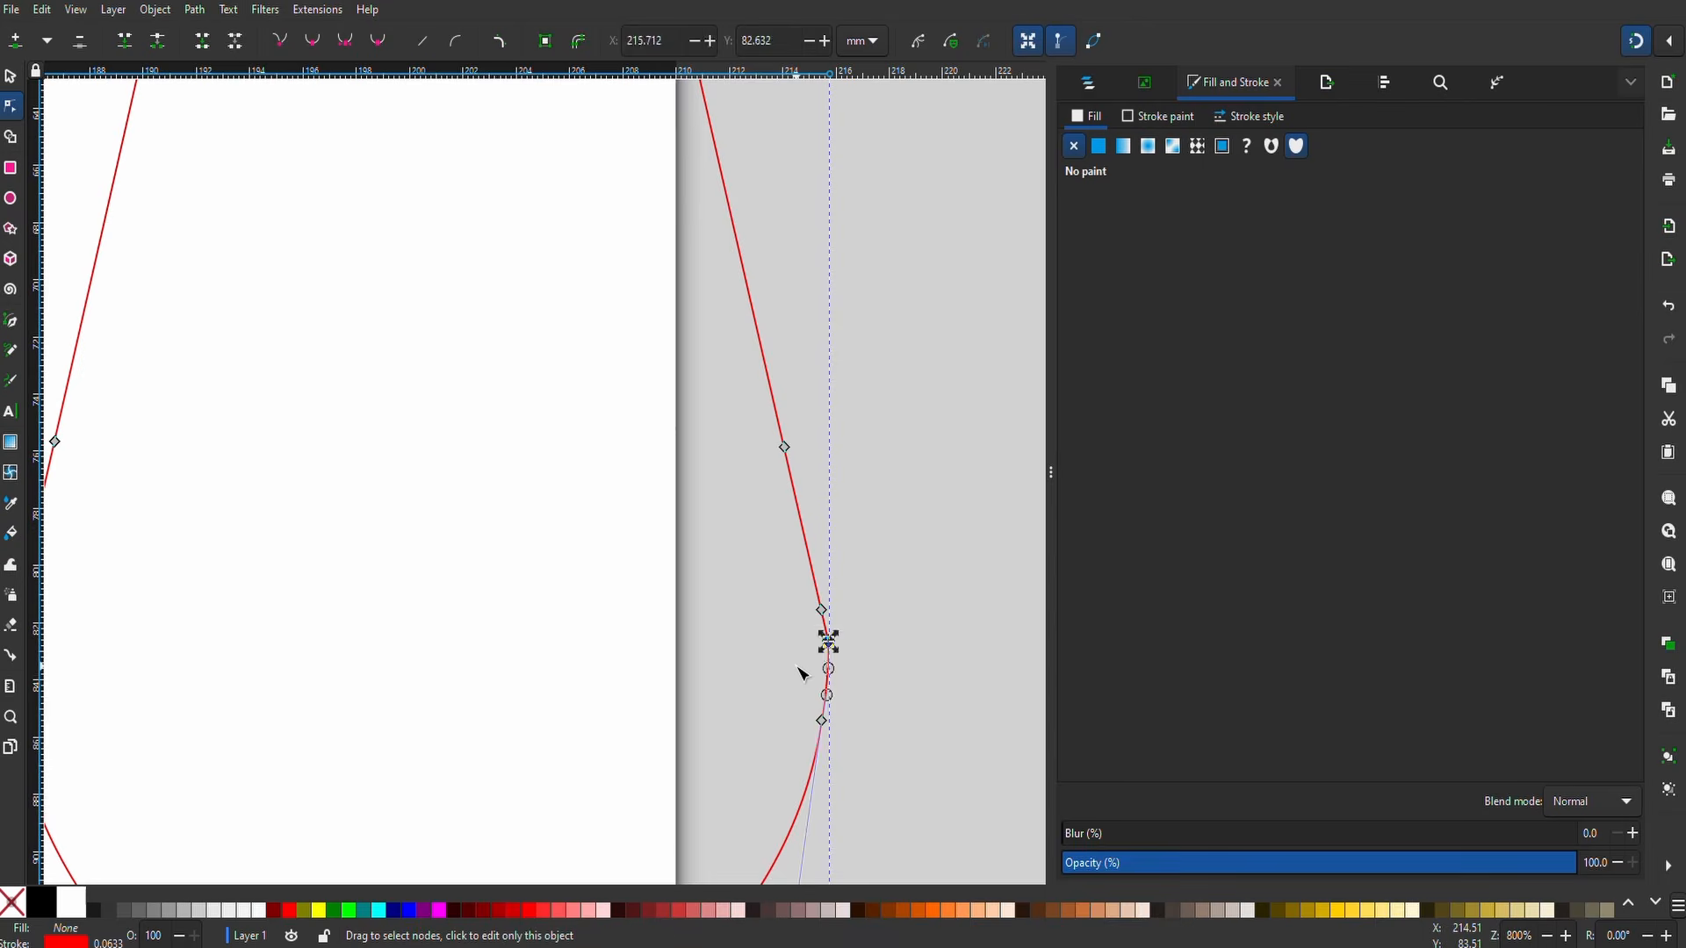
# - Delete the left junction node between the arm's straight edge and large arc
pyautogui.hscroll(-2, 802, 673)
pyautogui.hscroll(-8, 802, 673)
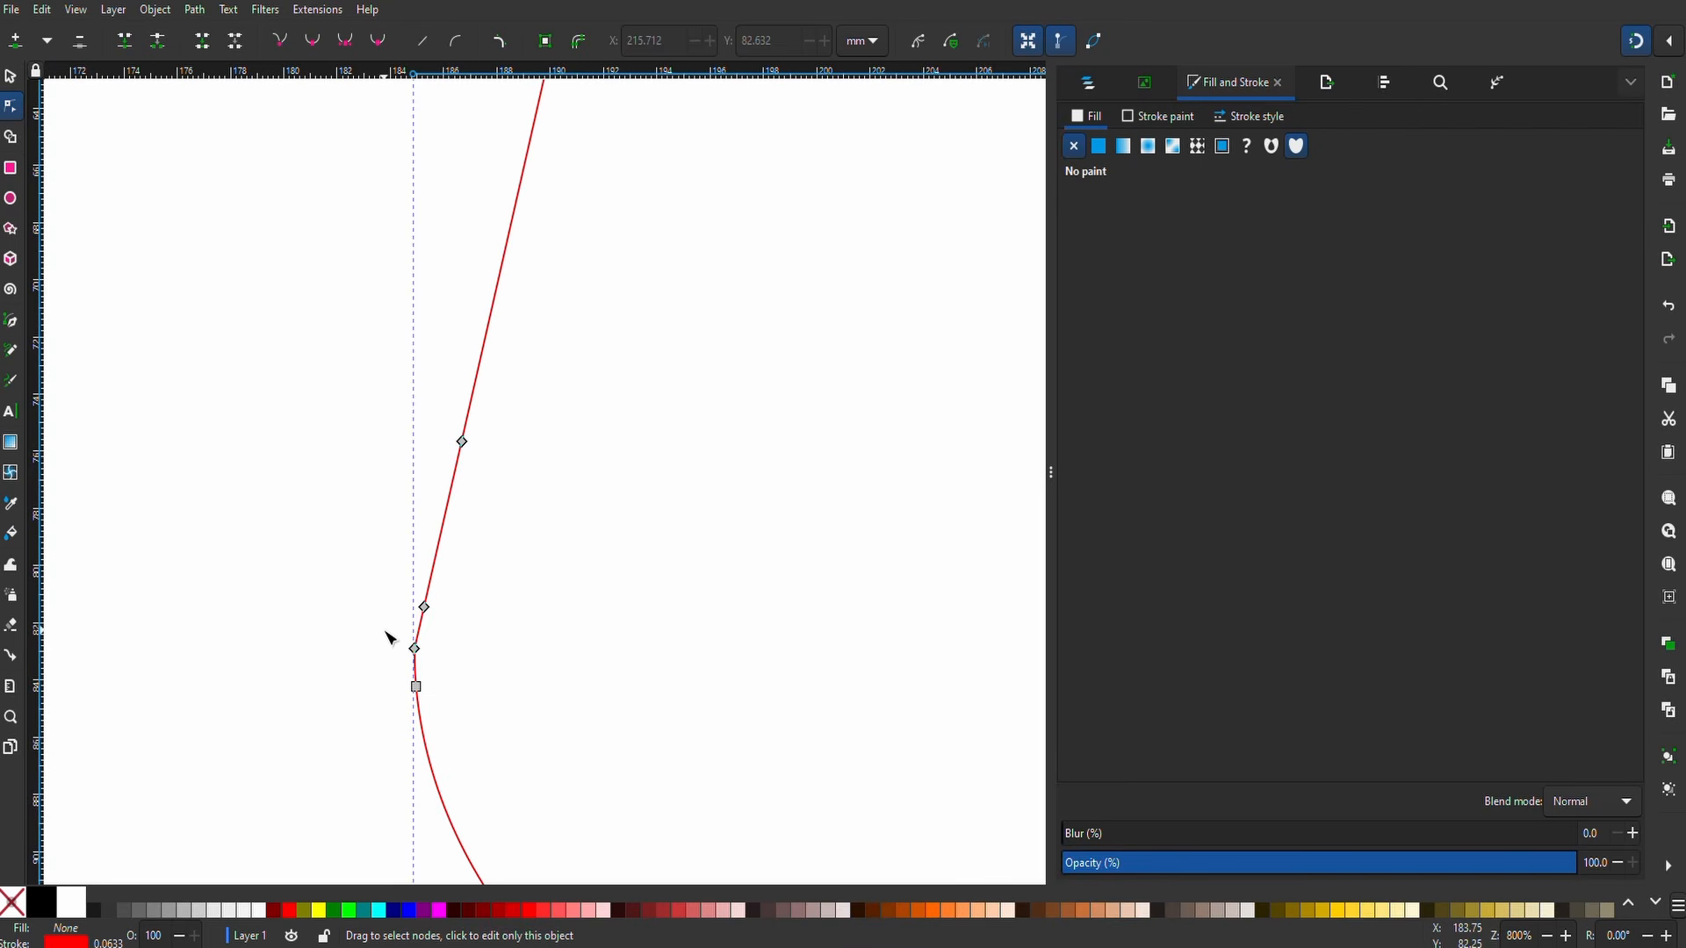
pyautogui.press('Delete')
pyautogui.press('s')
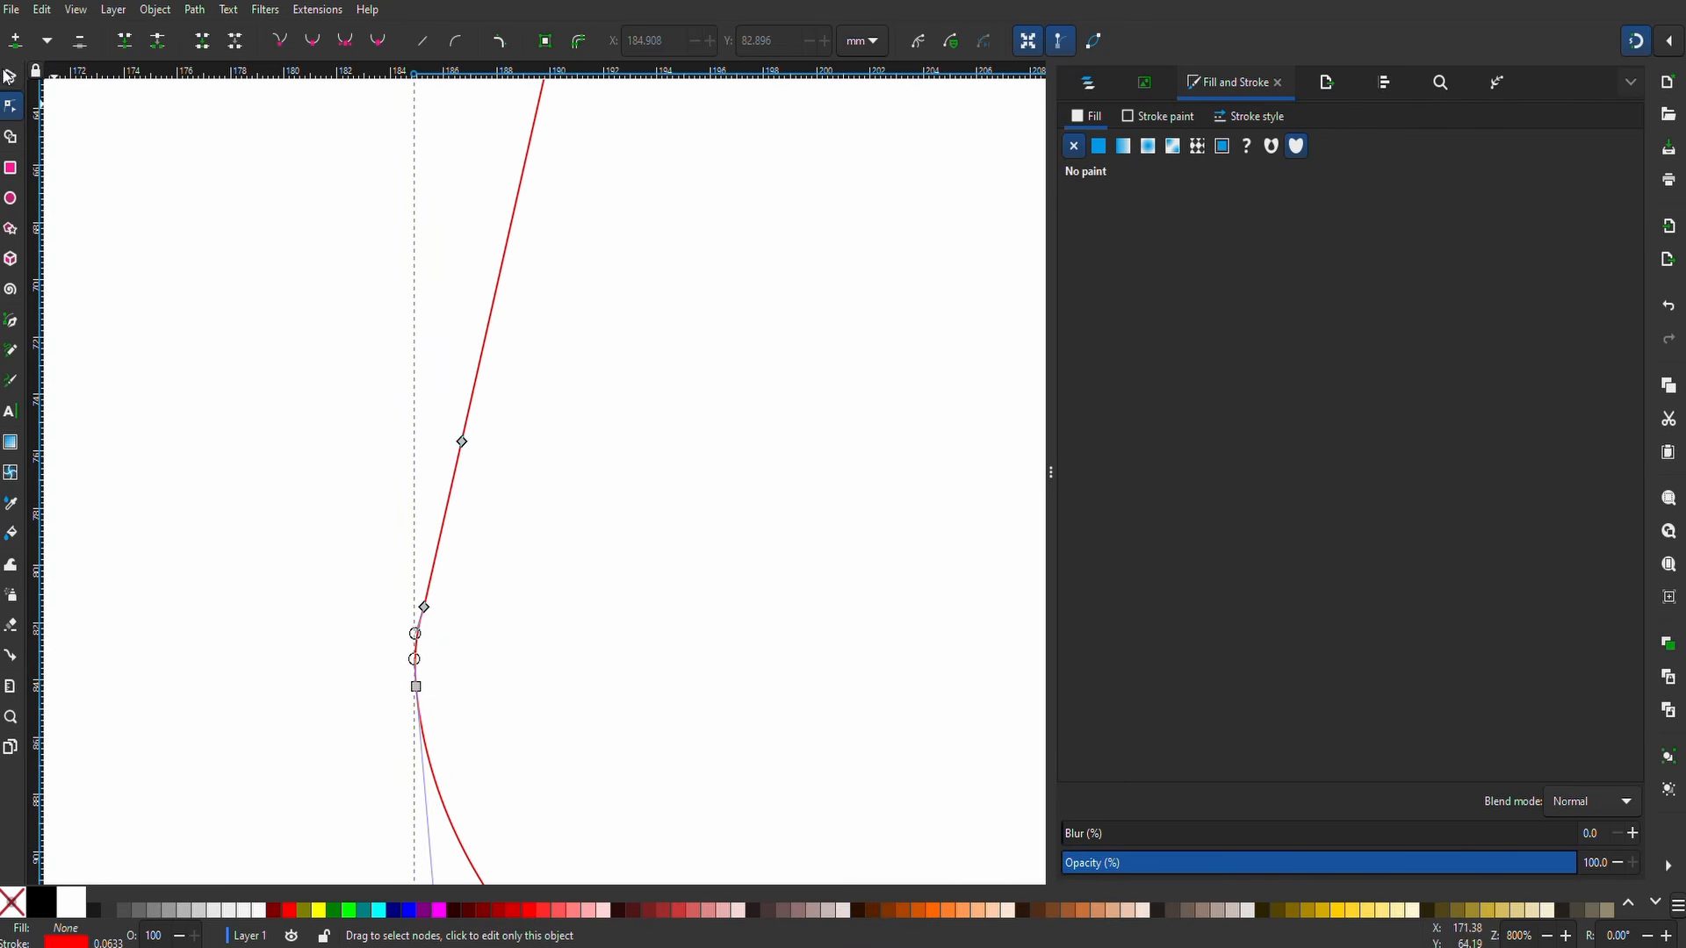
pyautogui.press('Escape')
# - Delete the two nodes just above the ends of the large arc on both sides of the arm
pyautogui.scroll(-3, 494, 648)
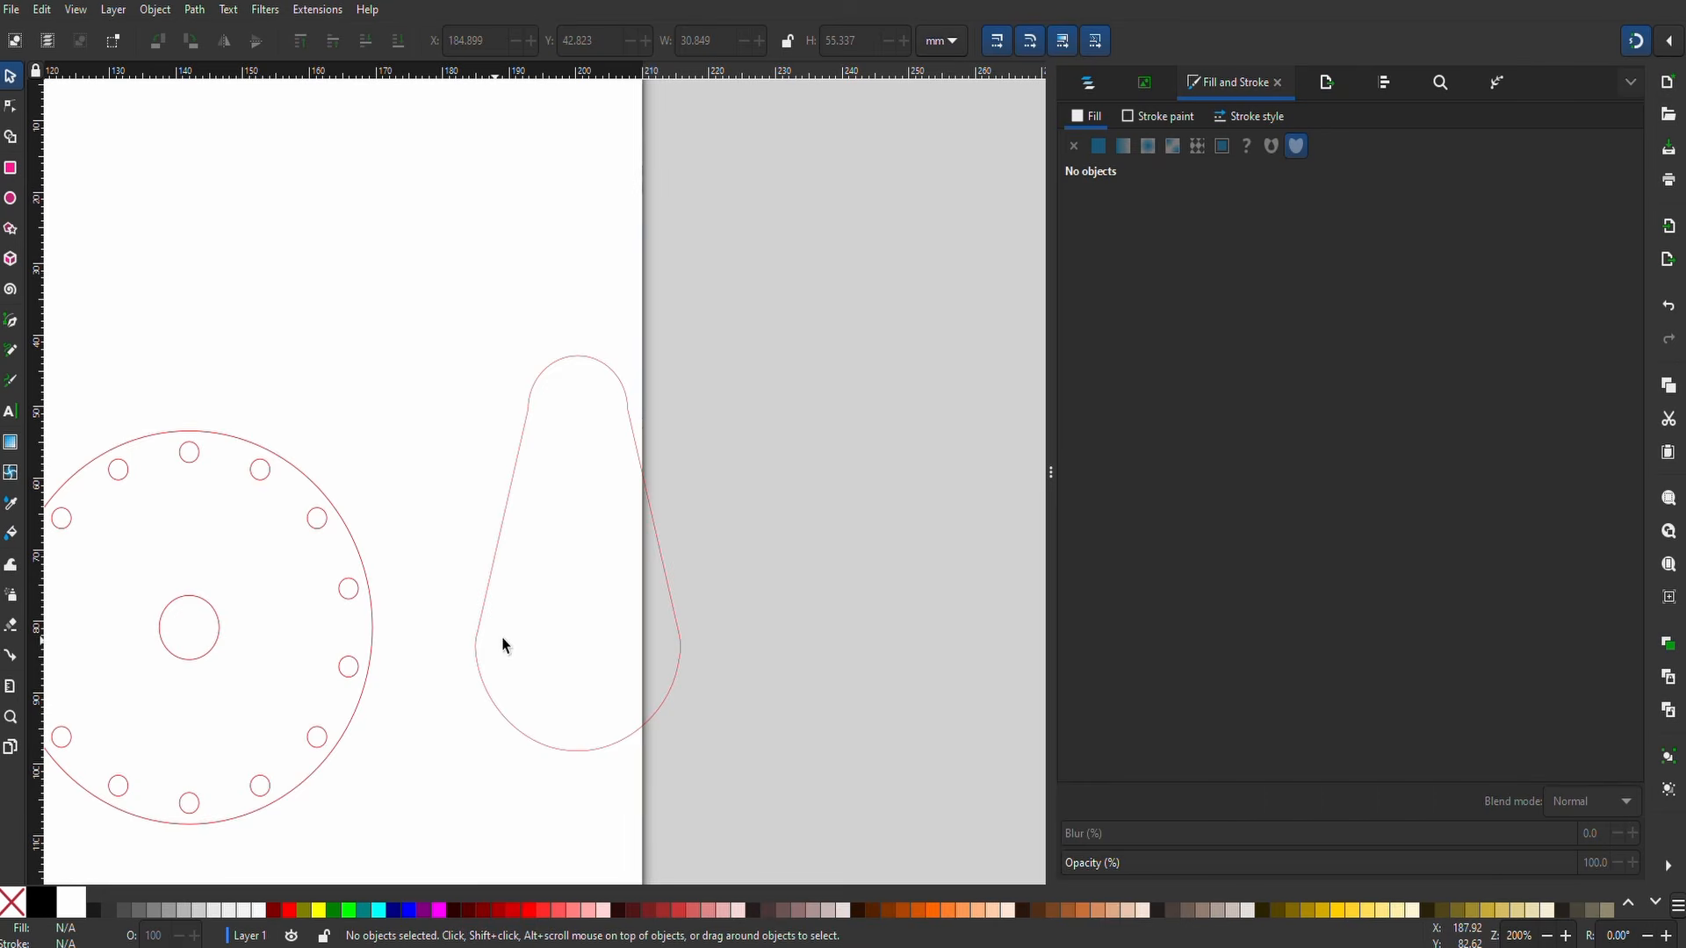
pyautogui.click(455, 610)
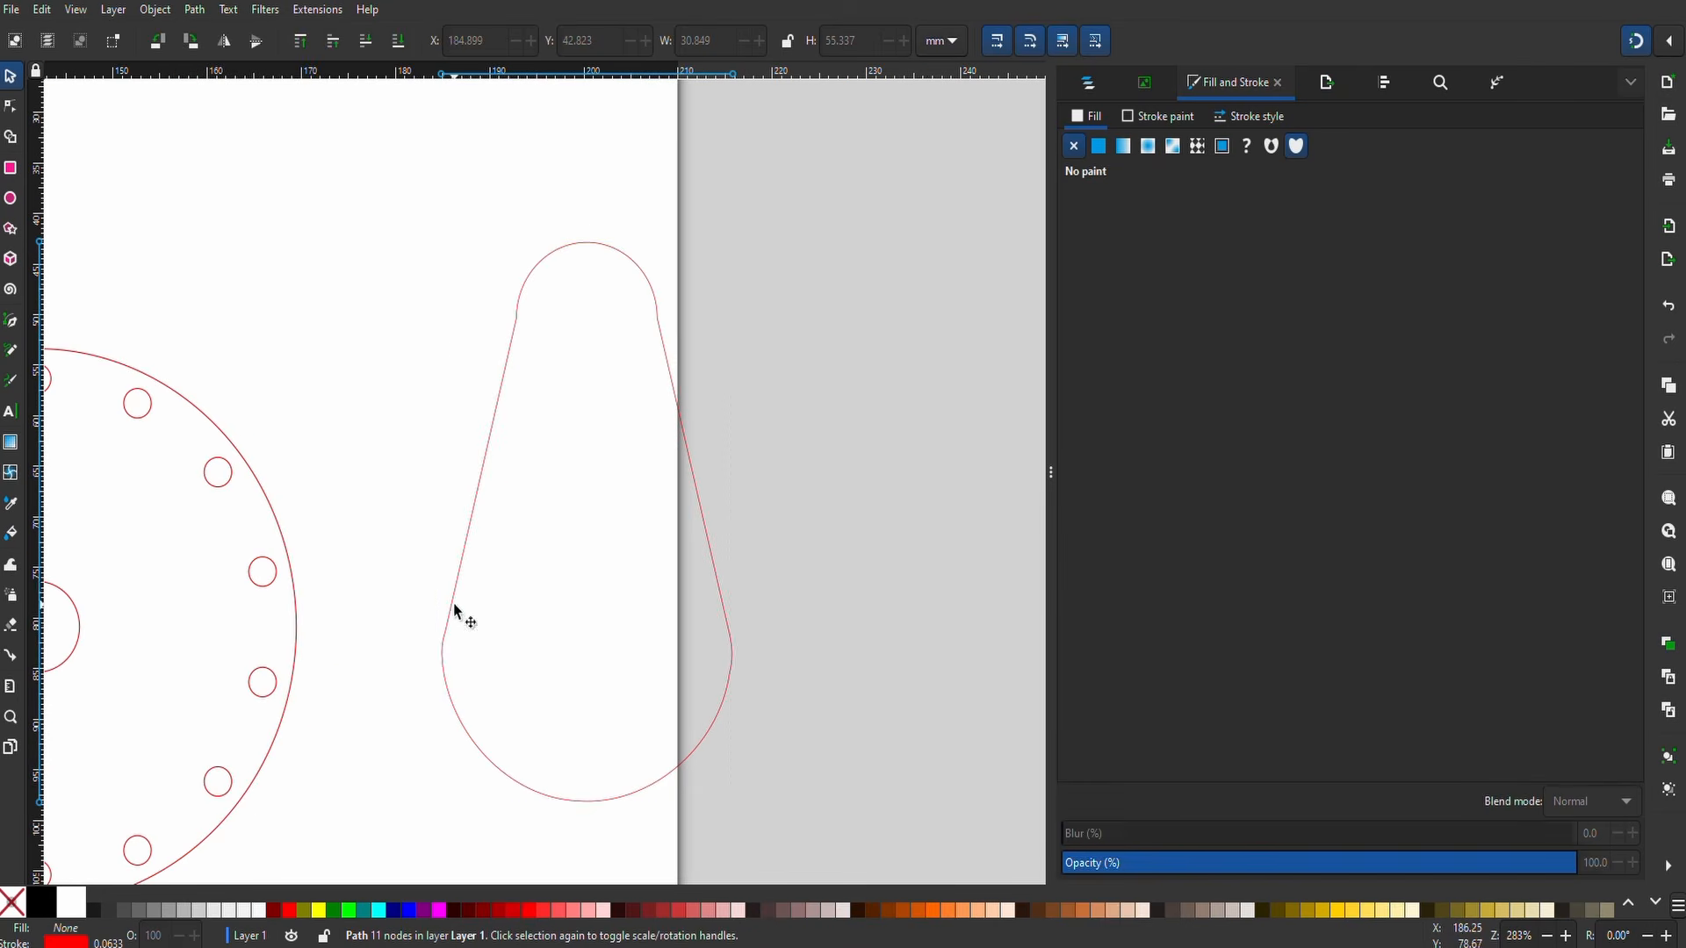
pyautogui.press('n')
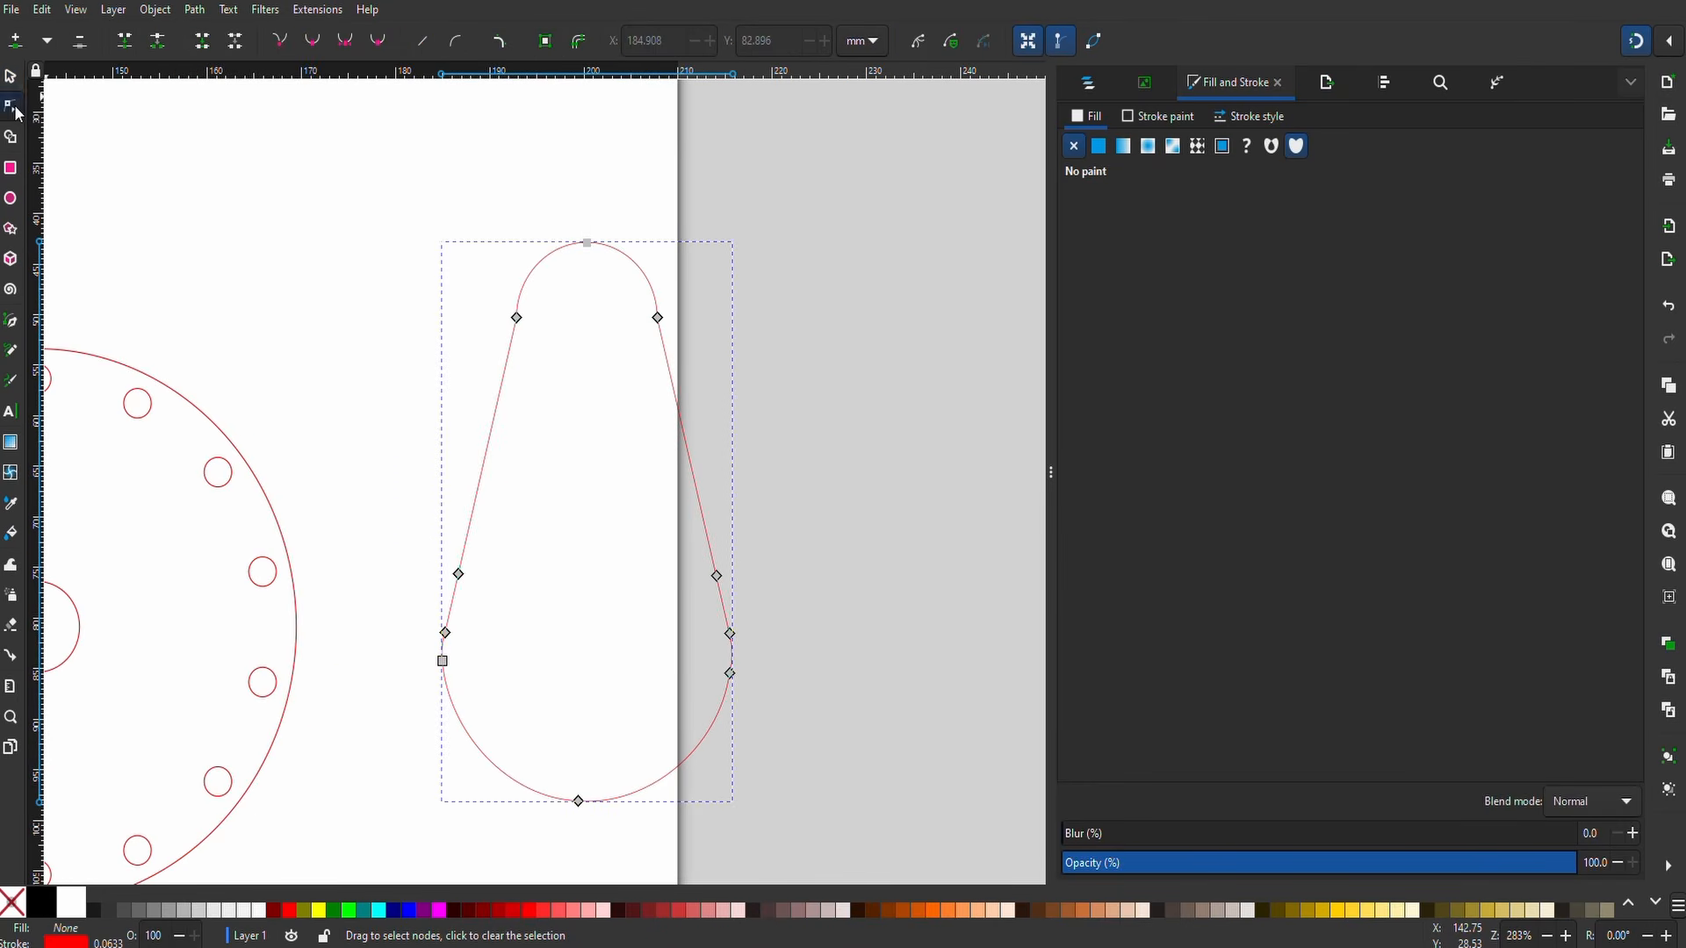
pyautogui.moveTo(406, 617); pyautogui.dragTo(794, 643)
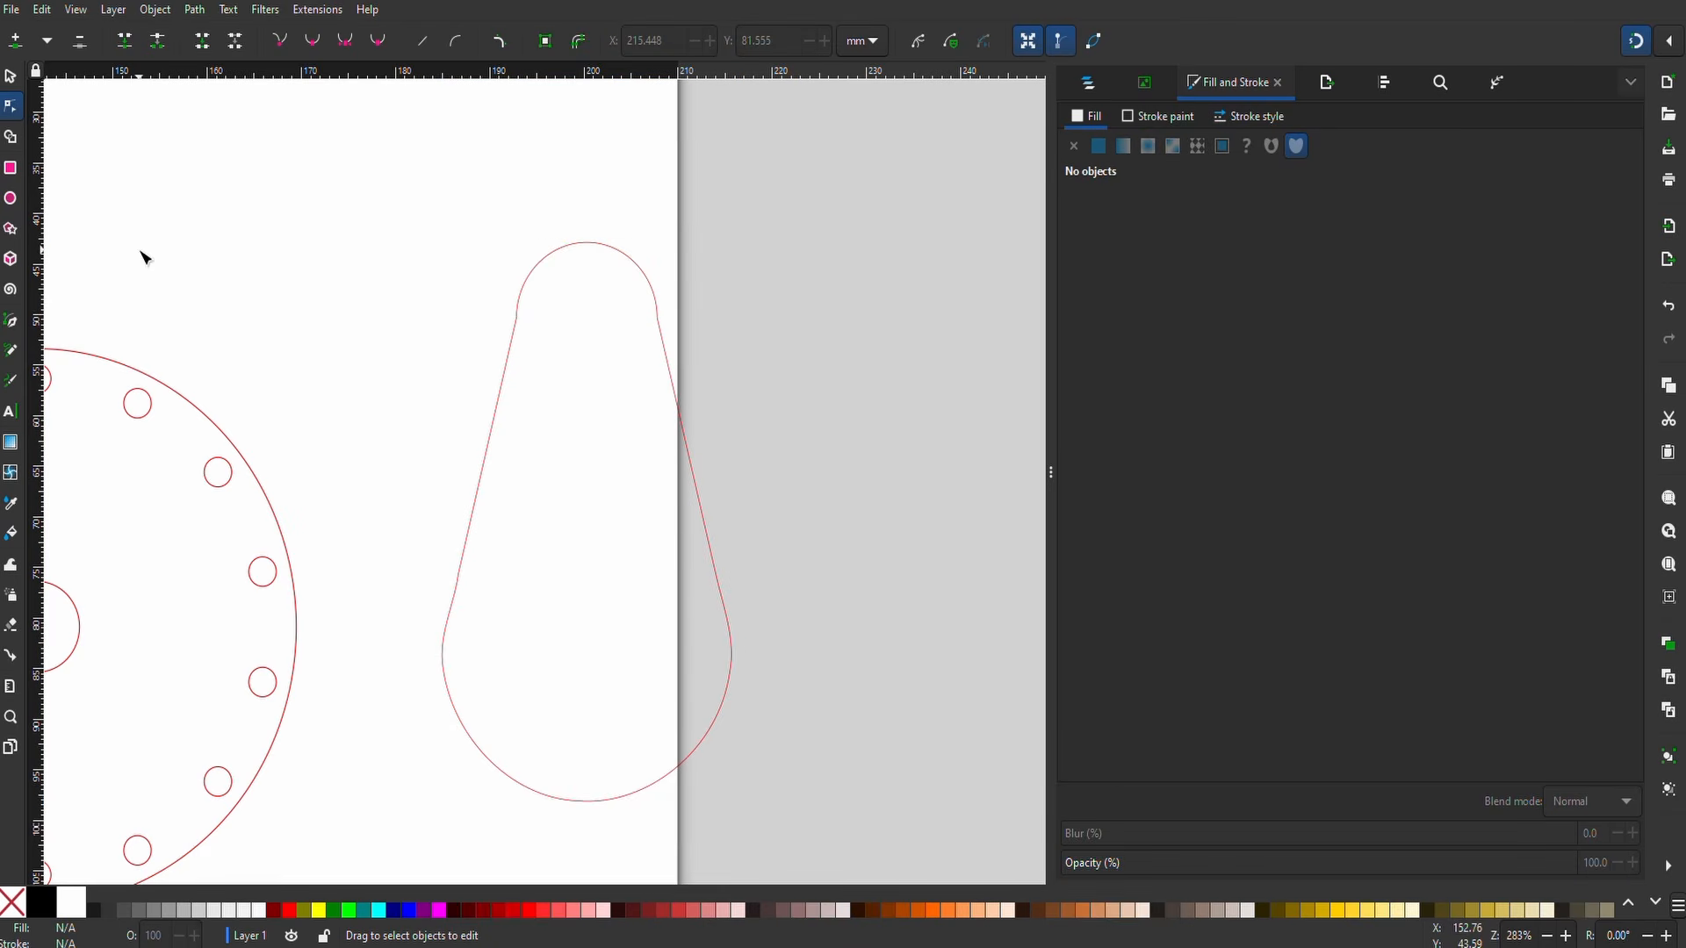
pyautogui.click(9, 76)
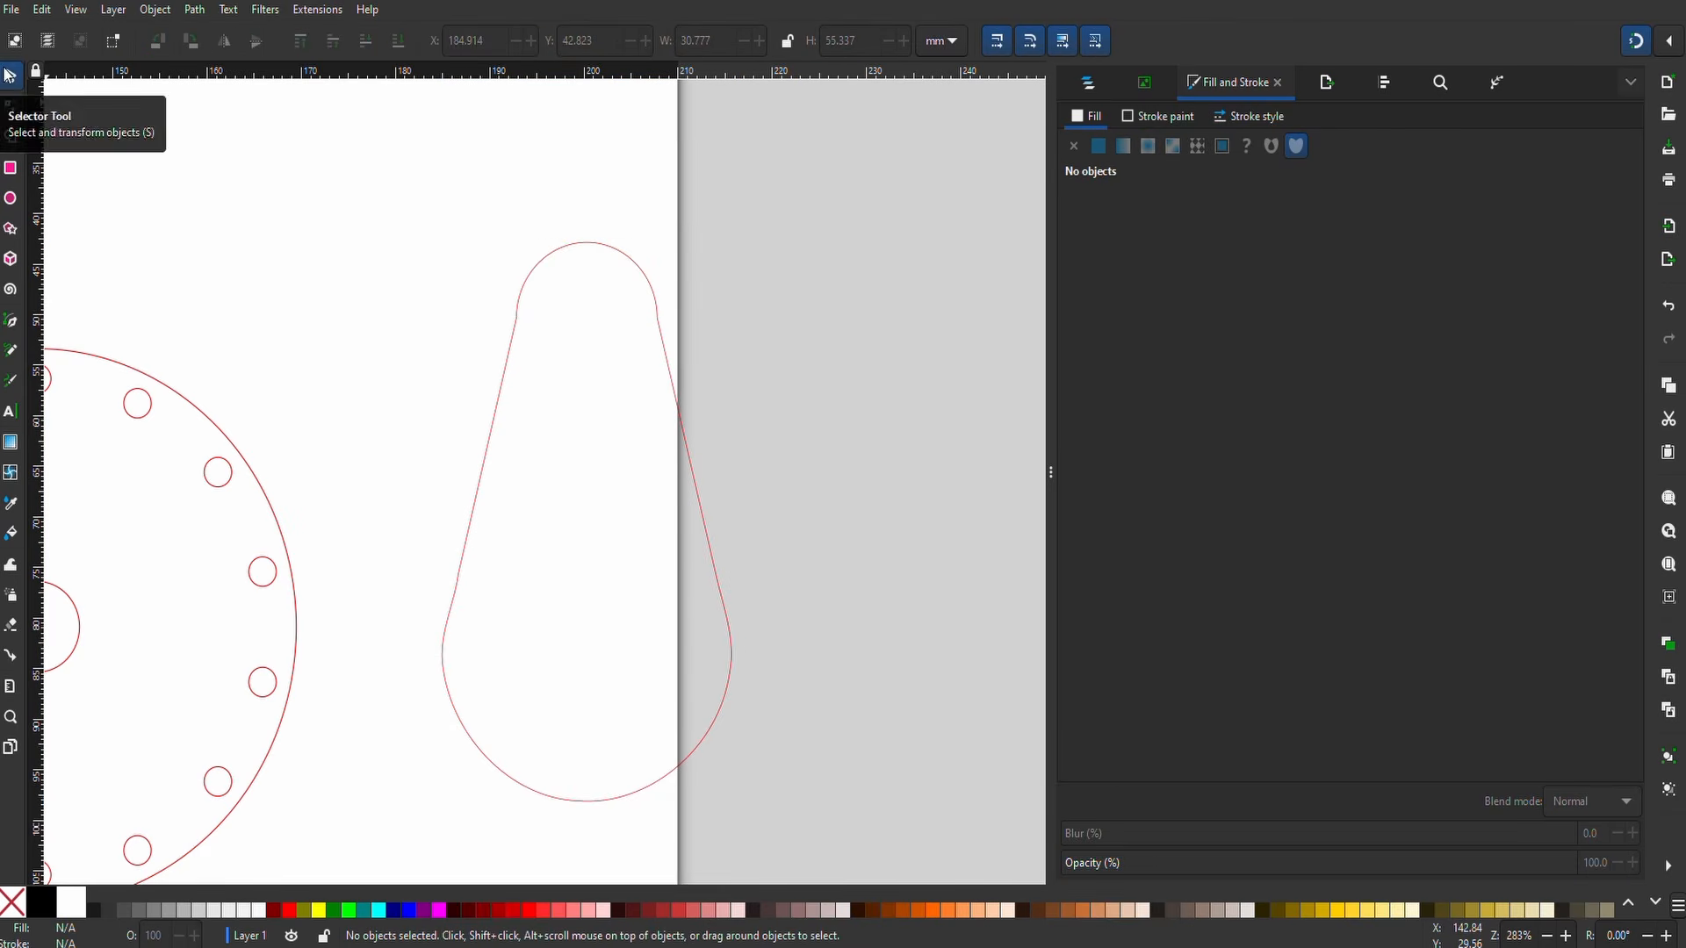
# - Place the arm over the panel's hole to compare sizes, and move it beside the disc within the page at about X 169.5, Y 64.7 mm
pyautogui.scroll(-1, 408, 376)
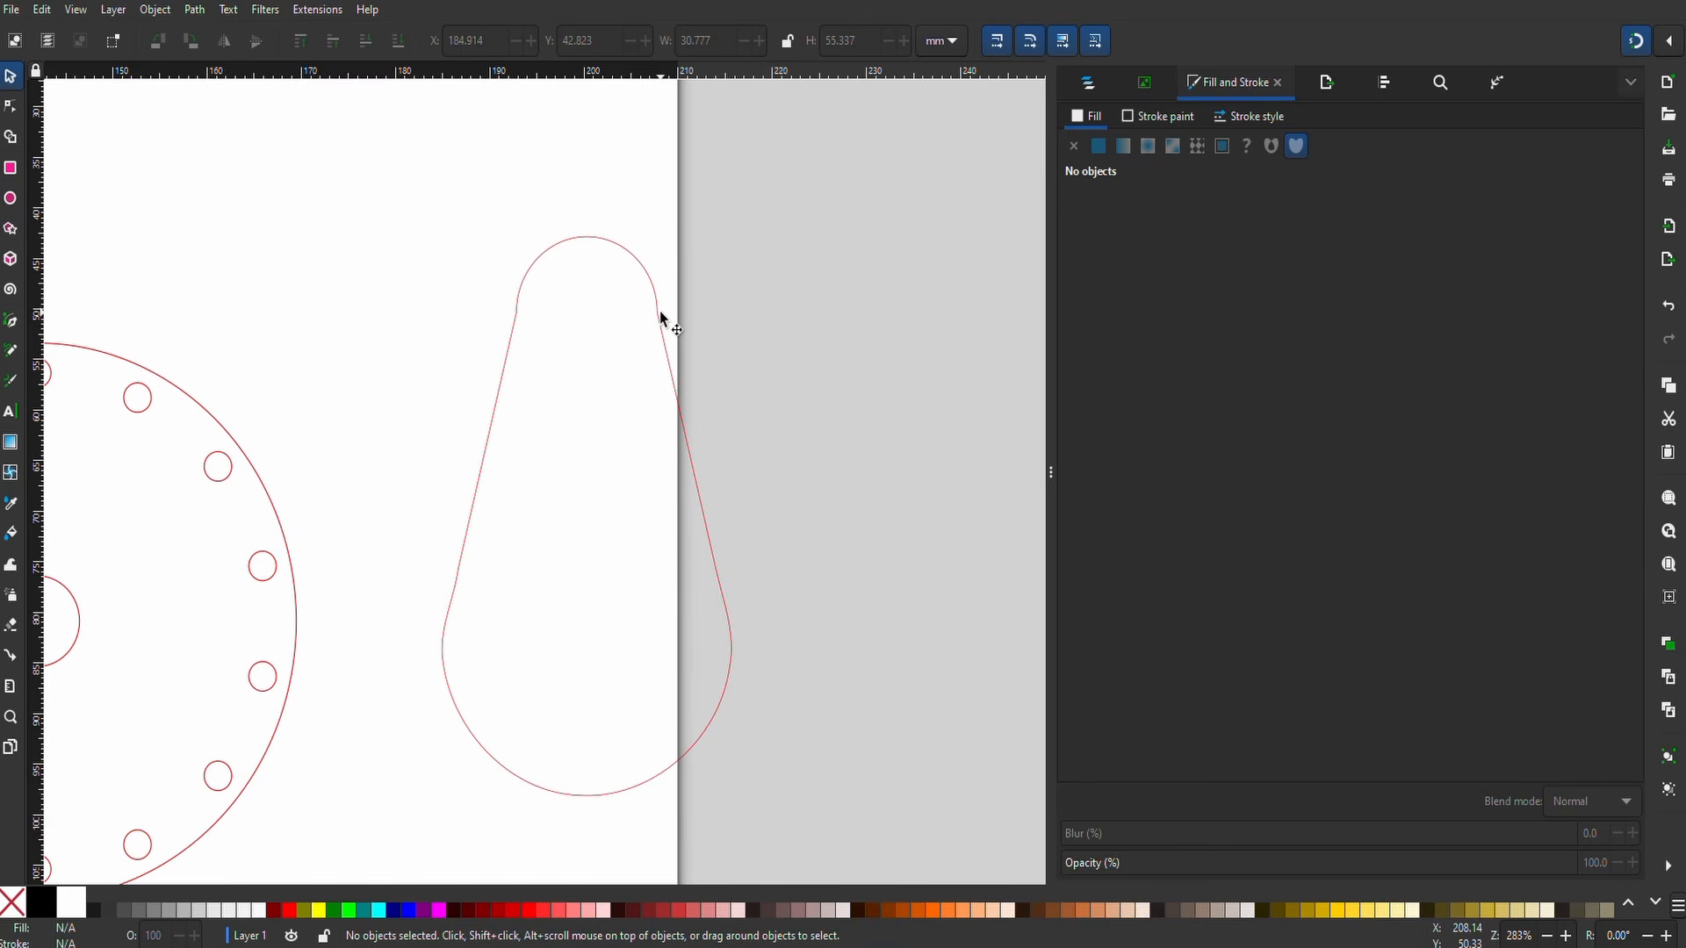
pyautogui.scroll(-2, 660, 311)
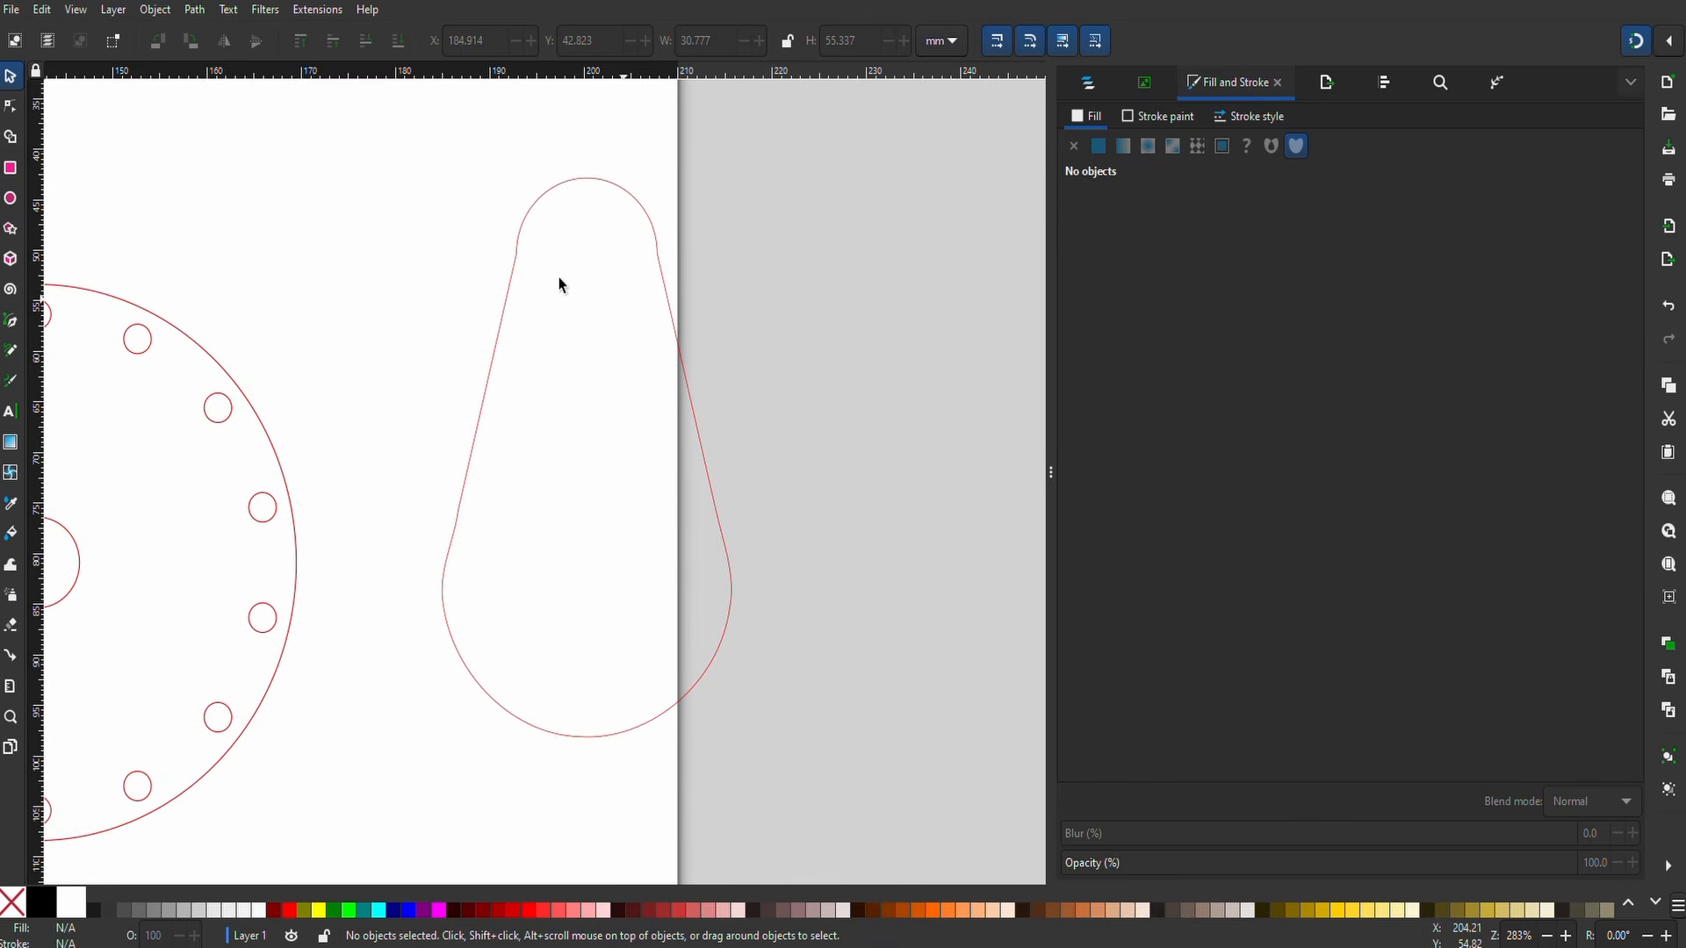
pyautogui.scroll(-3, 346, 417)
pyautogui.scroll(1, 346, 413)
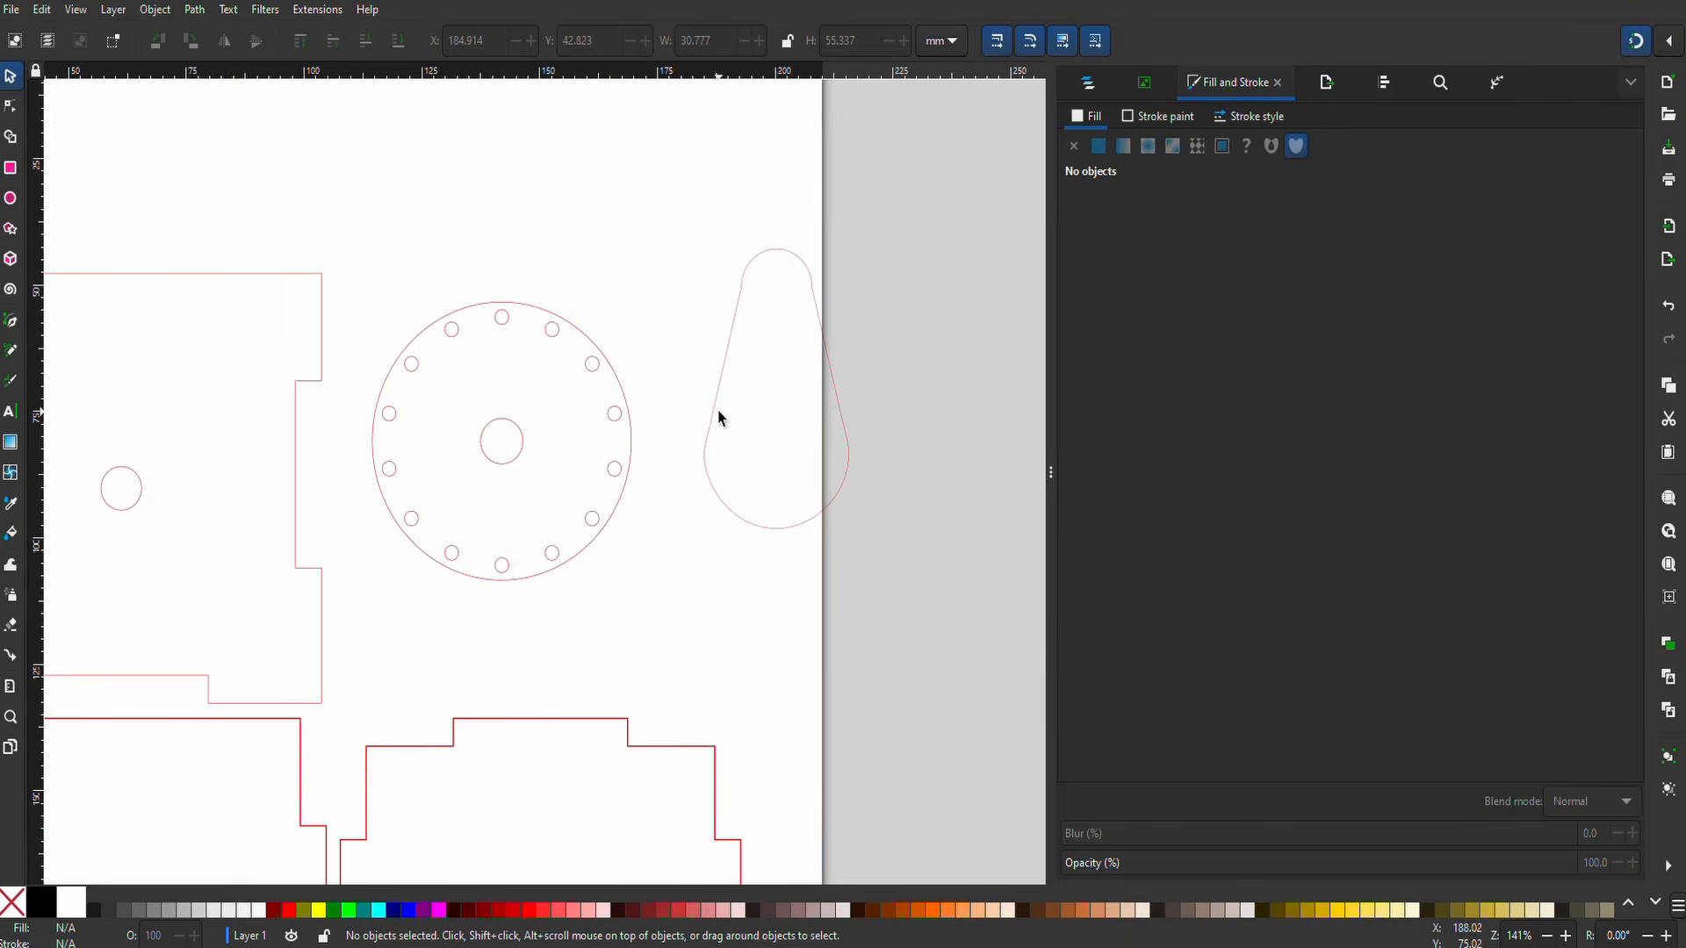
pyautogui.hscroll(-4, 898, 309)
pyautogui.moveTo(891, 309); pyautogui.dragTo(216, 498)
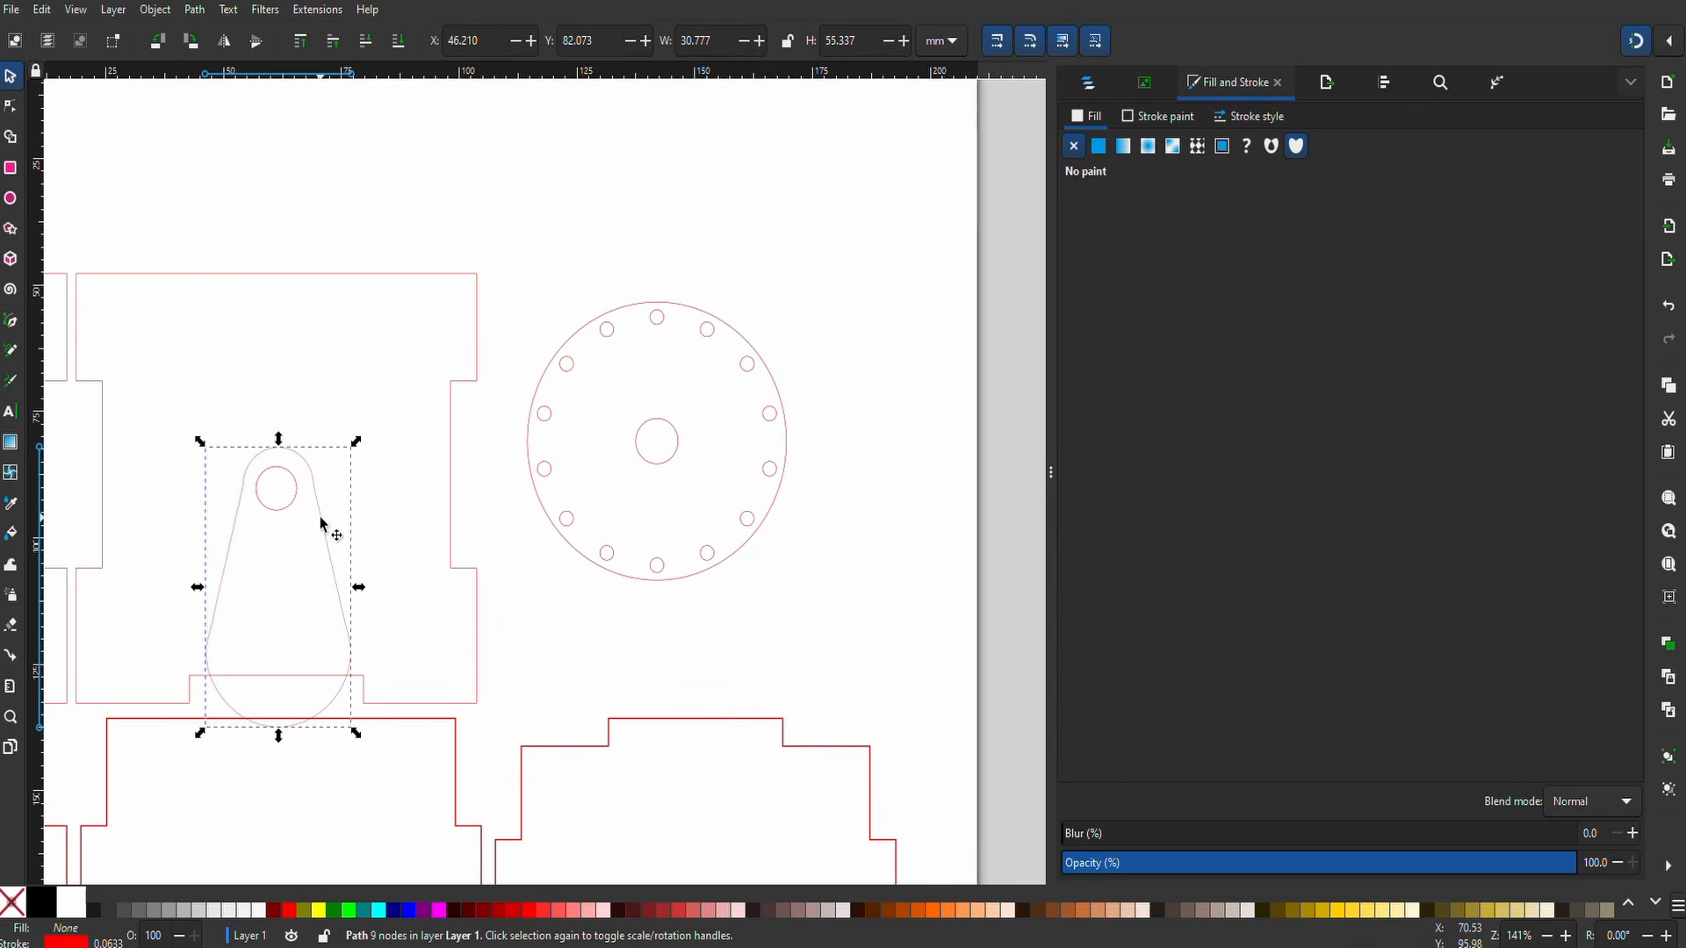
pyautogui.moveTo(322, 525); pyautogui.dragTo(908, 429)
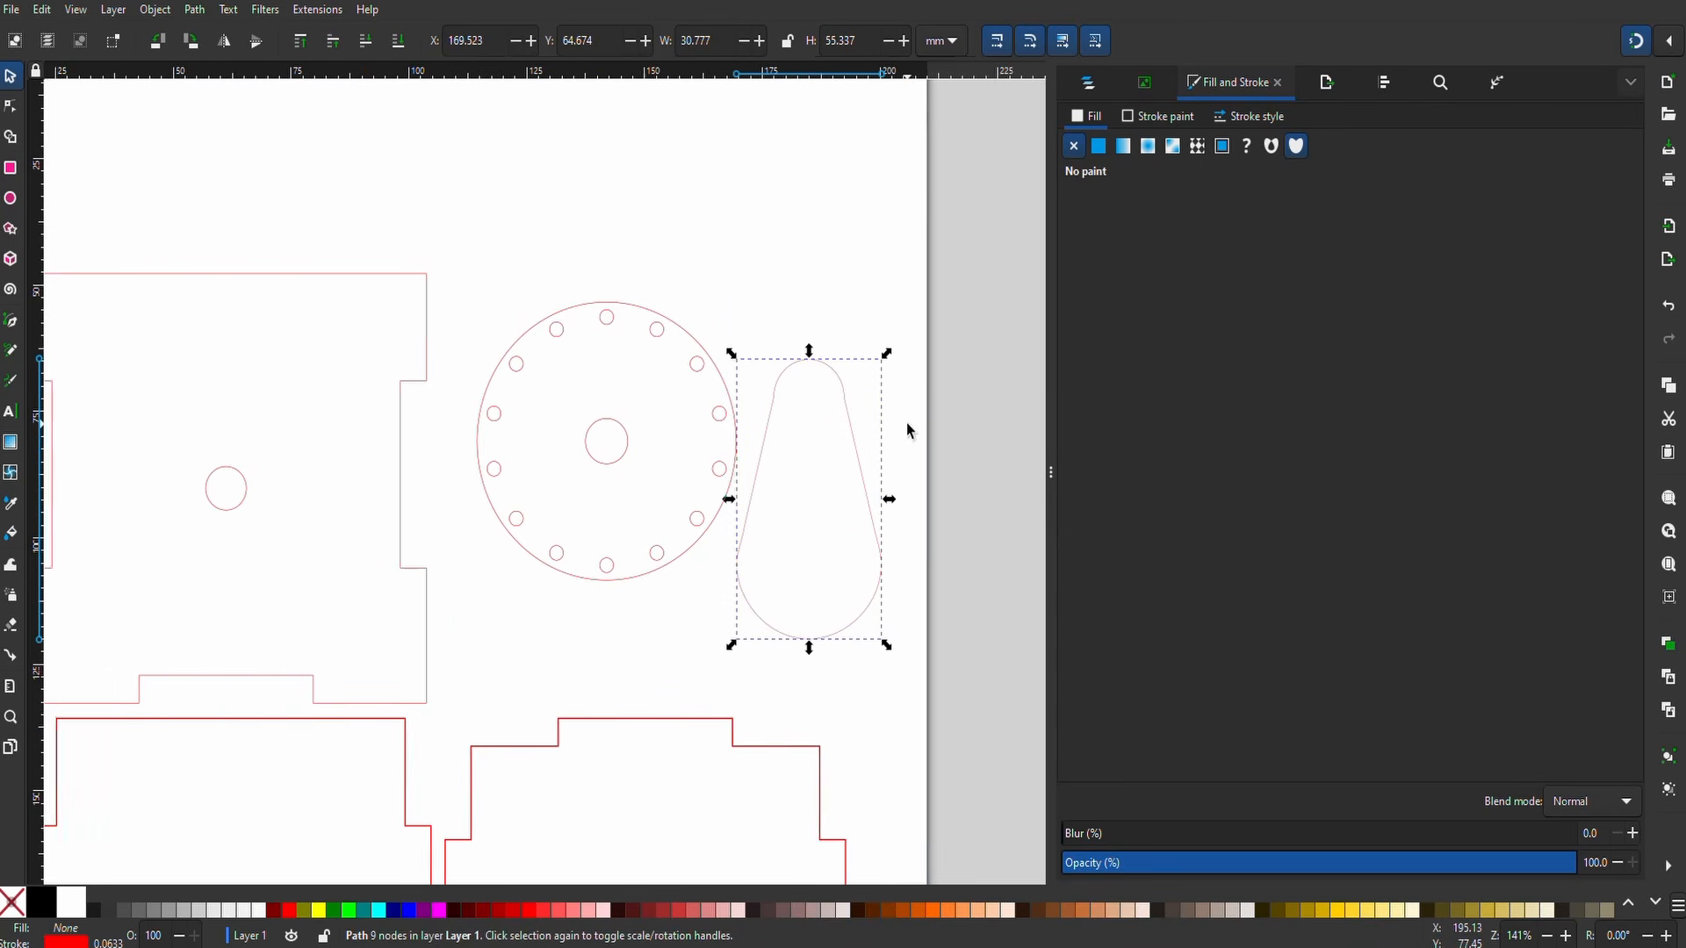
# - Draw an ellipse in the upper part of the arm and set its width and height to 9 mm
pyautogui.click(11, 198)
pyautogui.moveTo(727, 416); pyautogui.dragTo(769, 452)
pyautogui.click(10, 77)
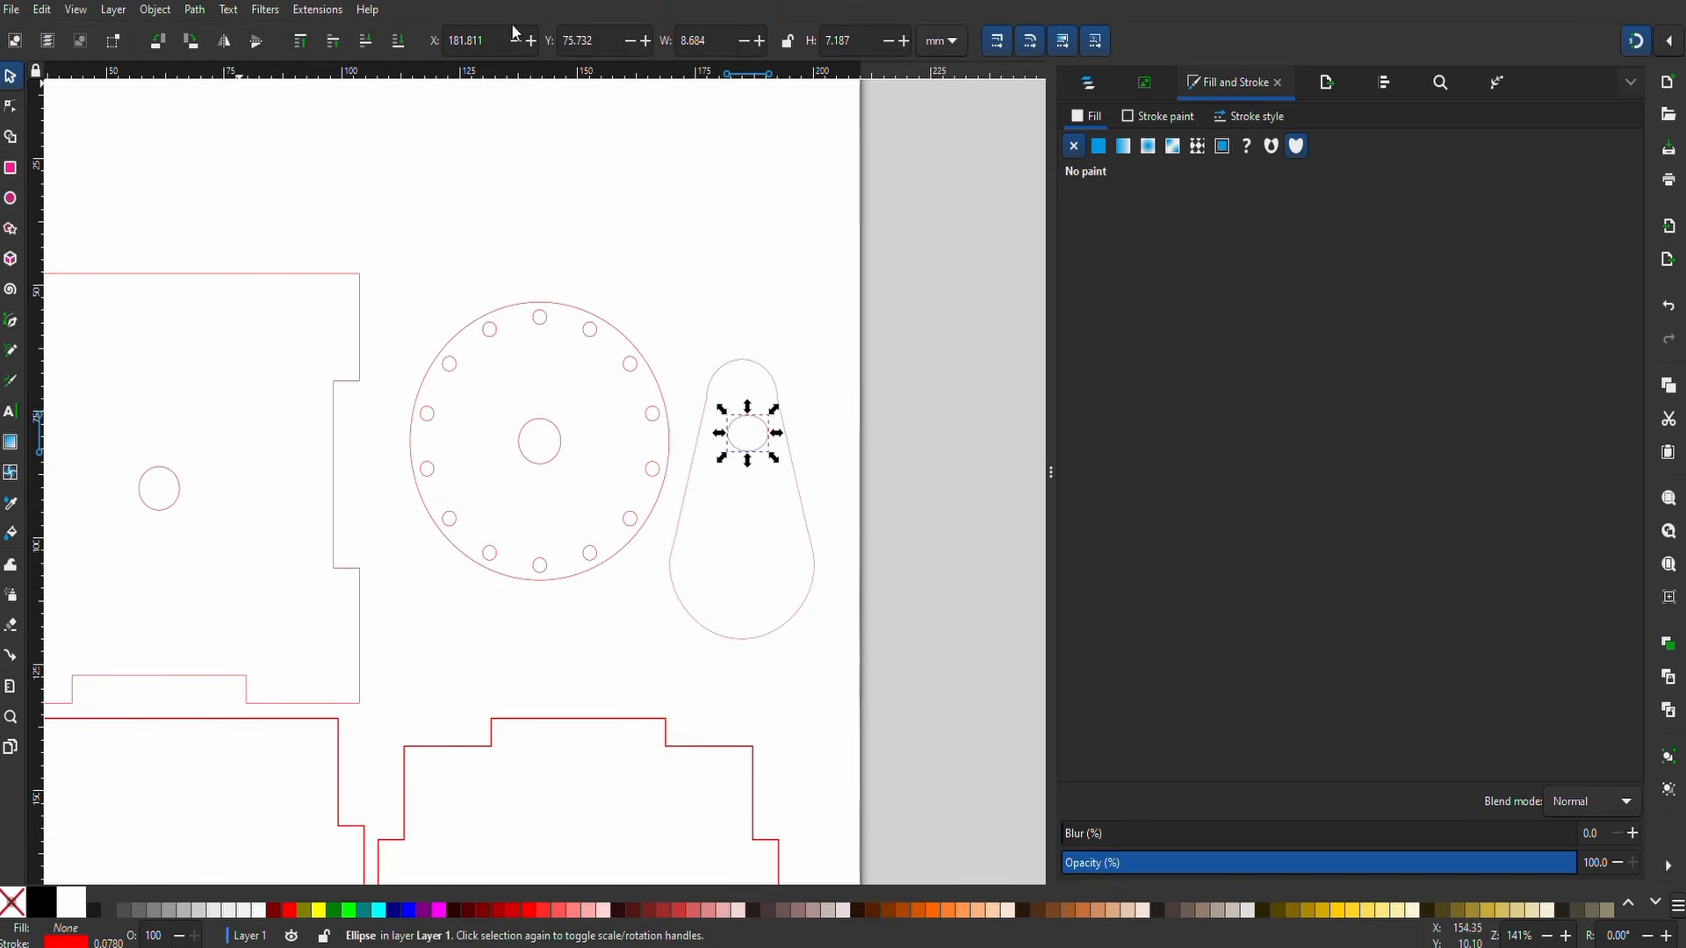
pyautogui.doubleClick(716, 40)
pyautogui.write('9')
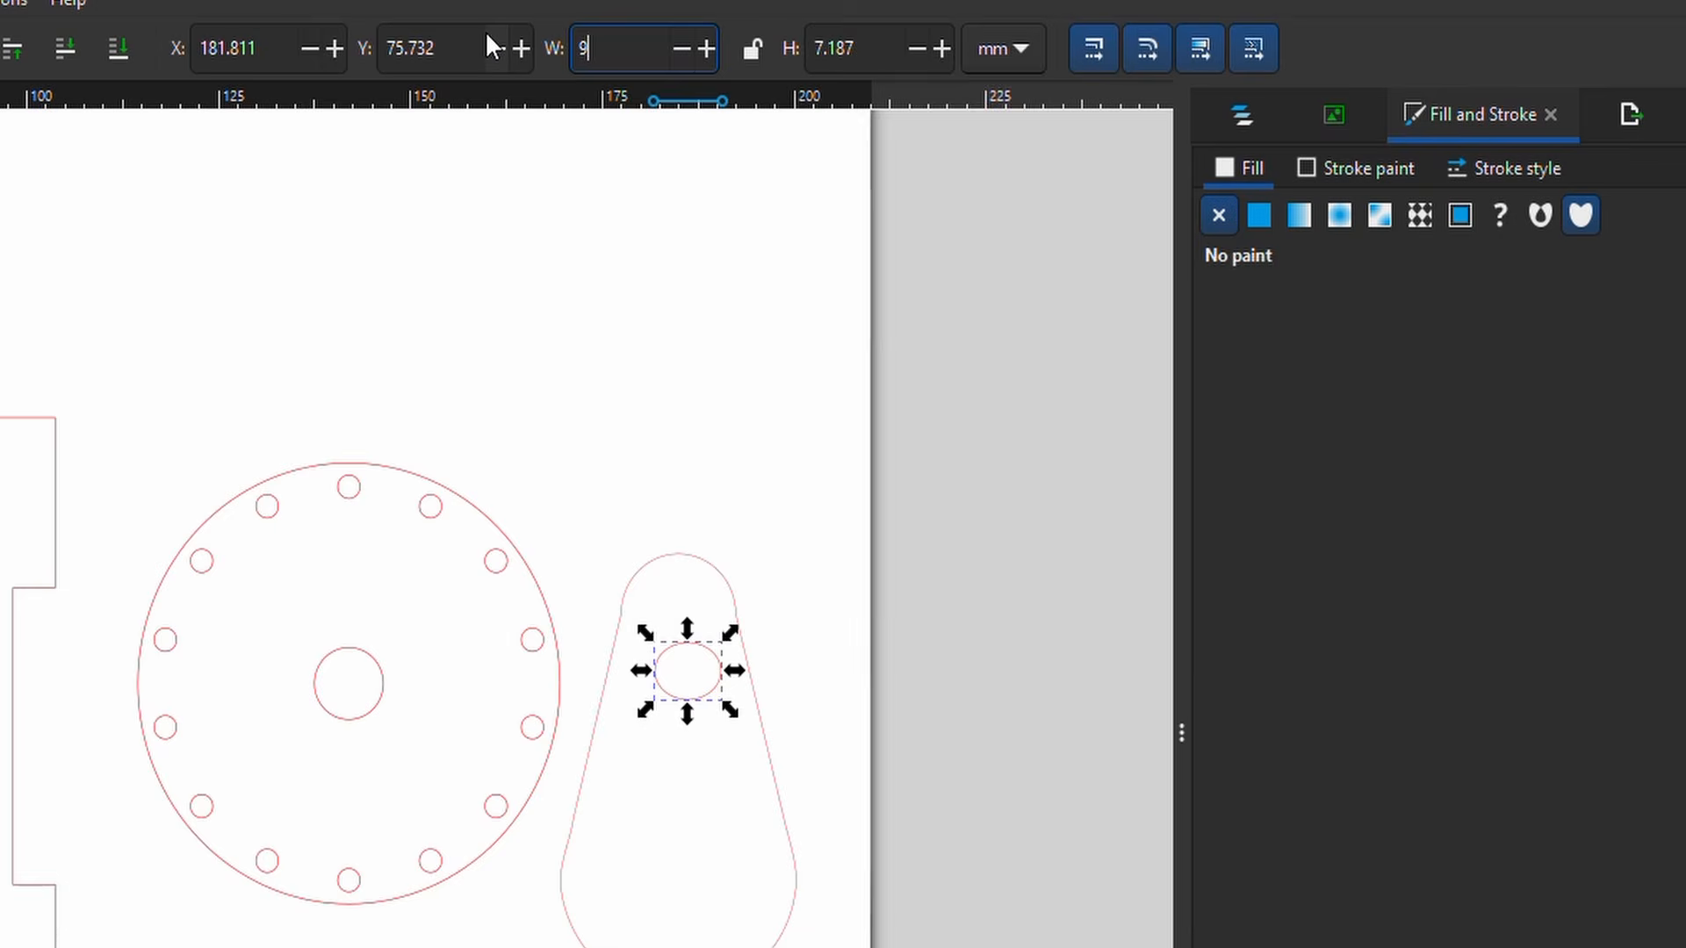
pyautogui.press('Tab')
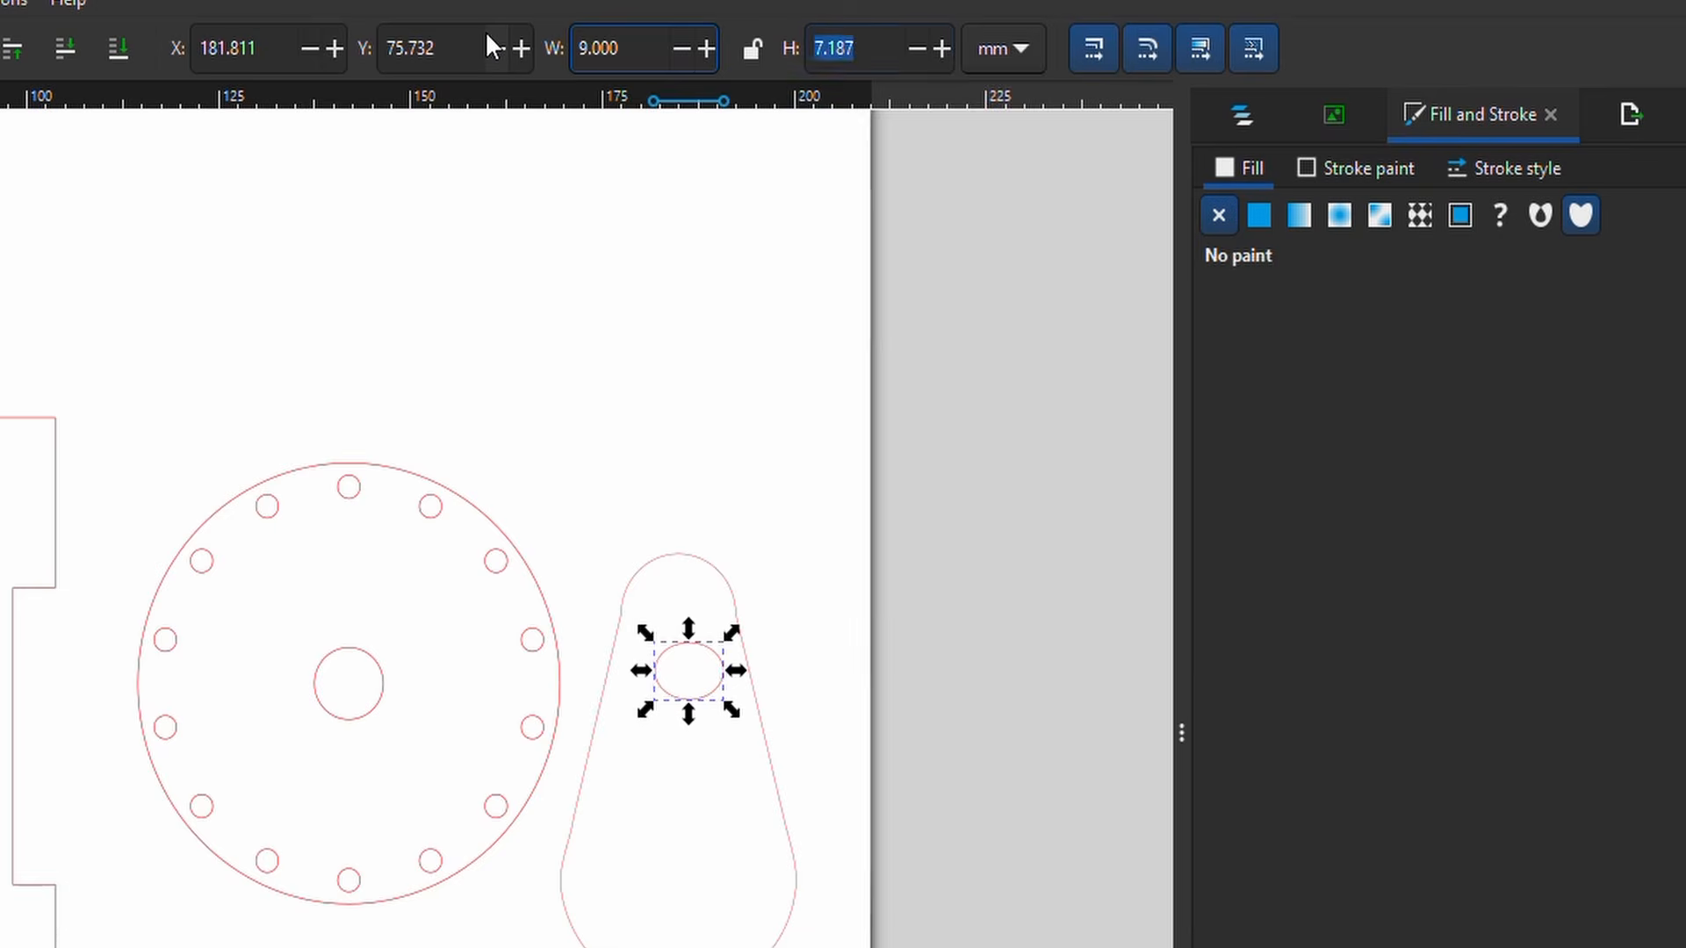
pyautogui.write('9')
pyautogui.press('Return')
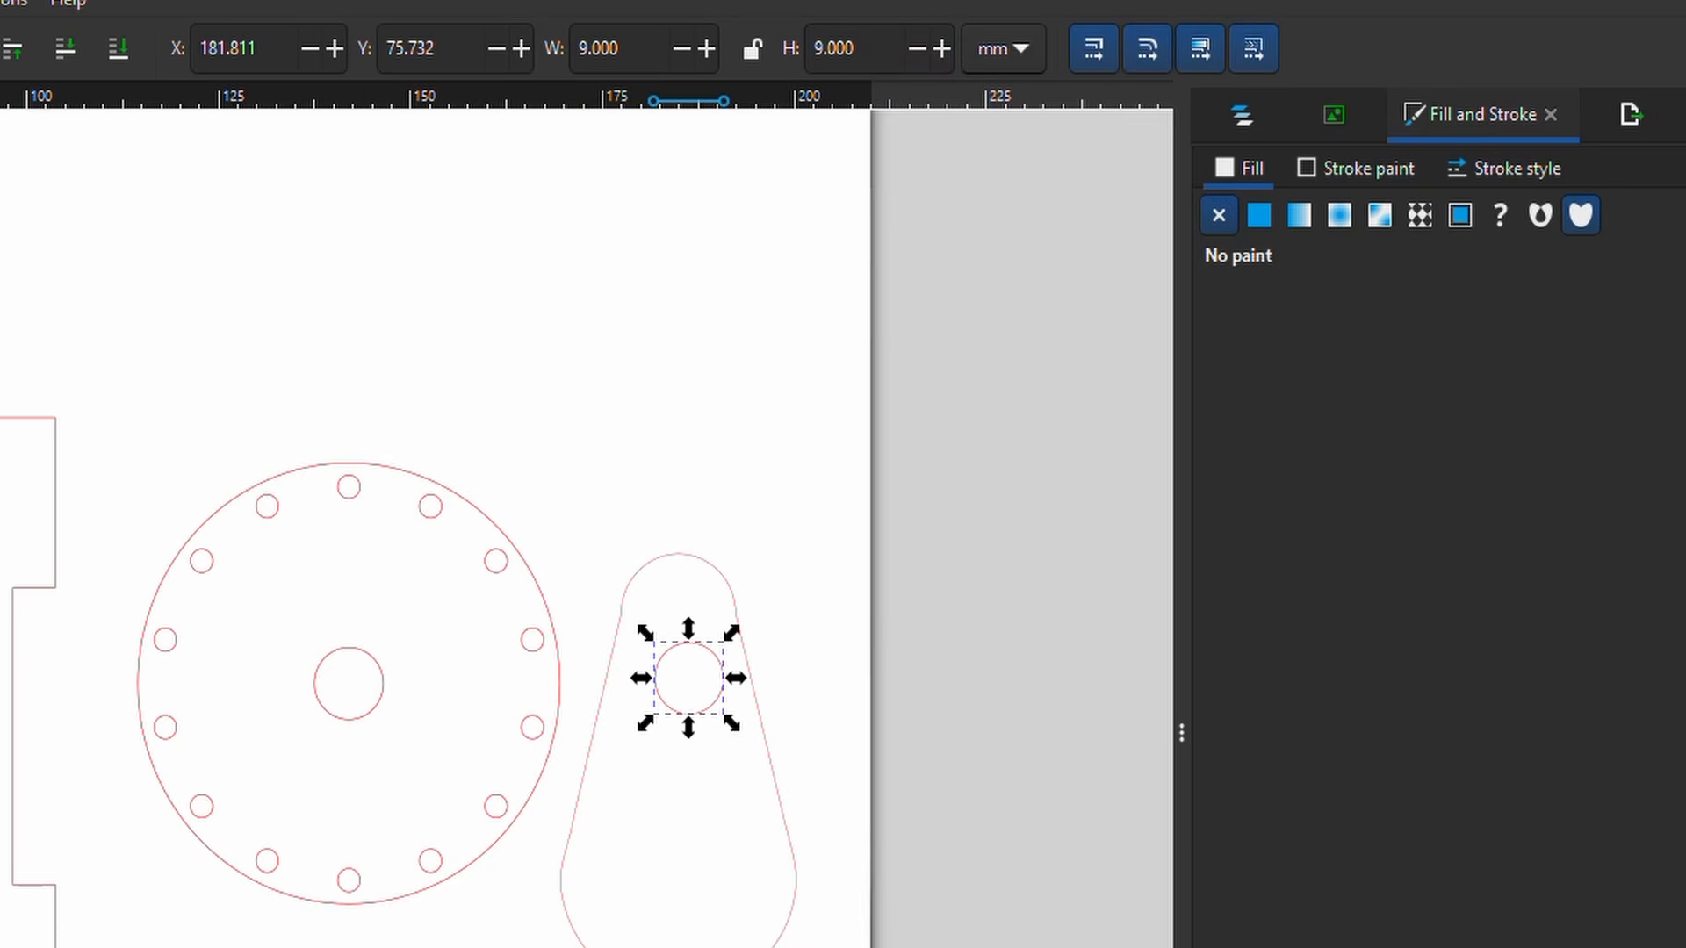
# - Centre the 9 mm circle horizontally on the arm outline, using the arm as the first-selected reference
pyautogui.click(719, 574)
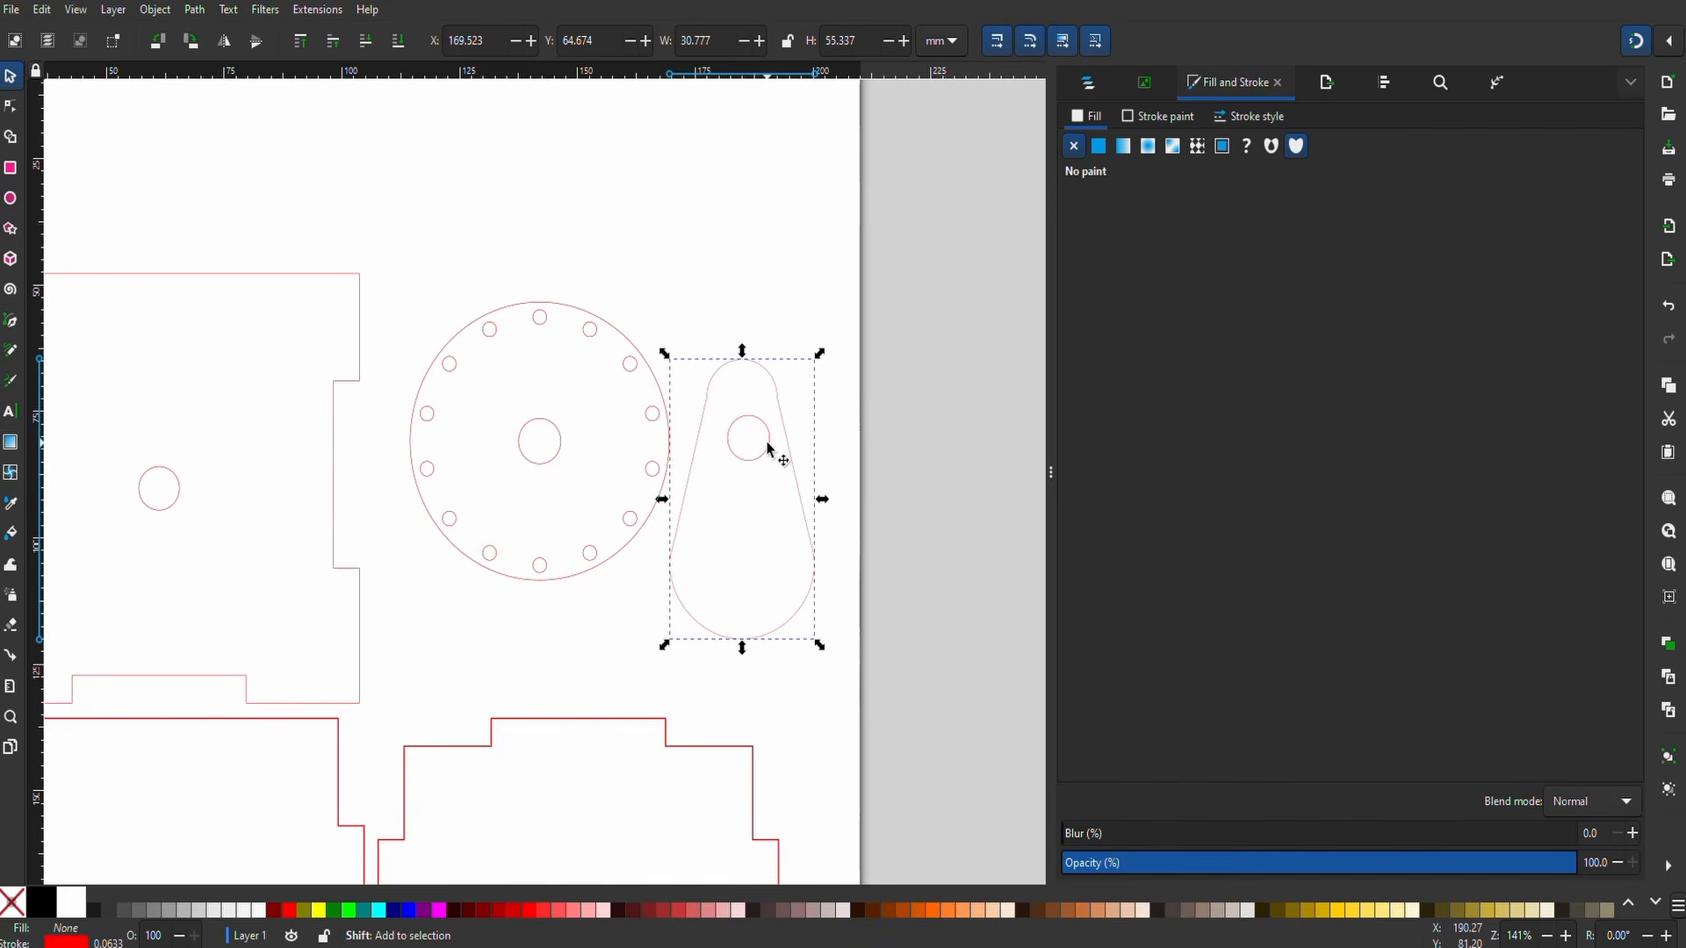
pyautogui.keyDown('shift'); pyautogui.click(767, 448); pyautogui.keyUp('shift')
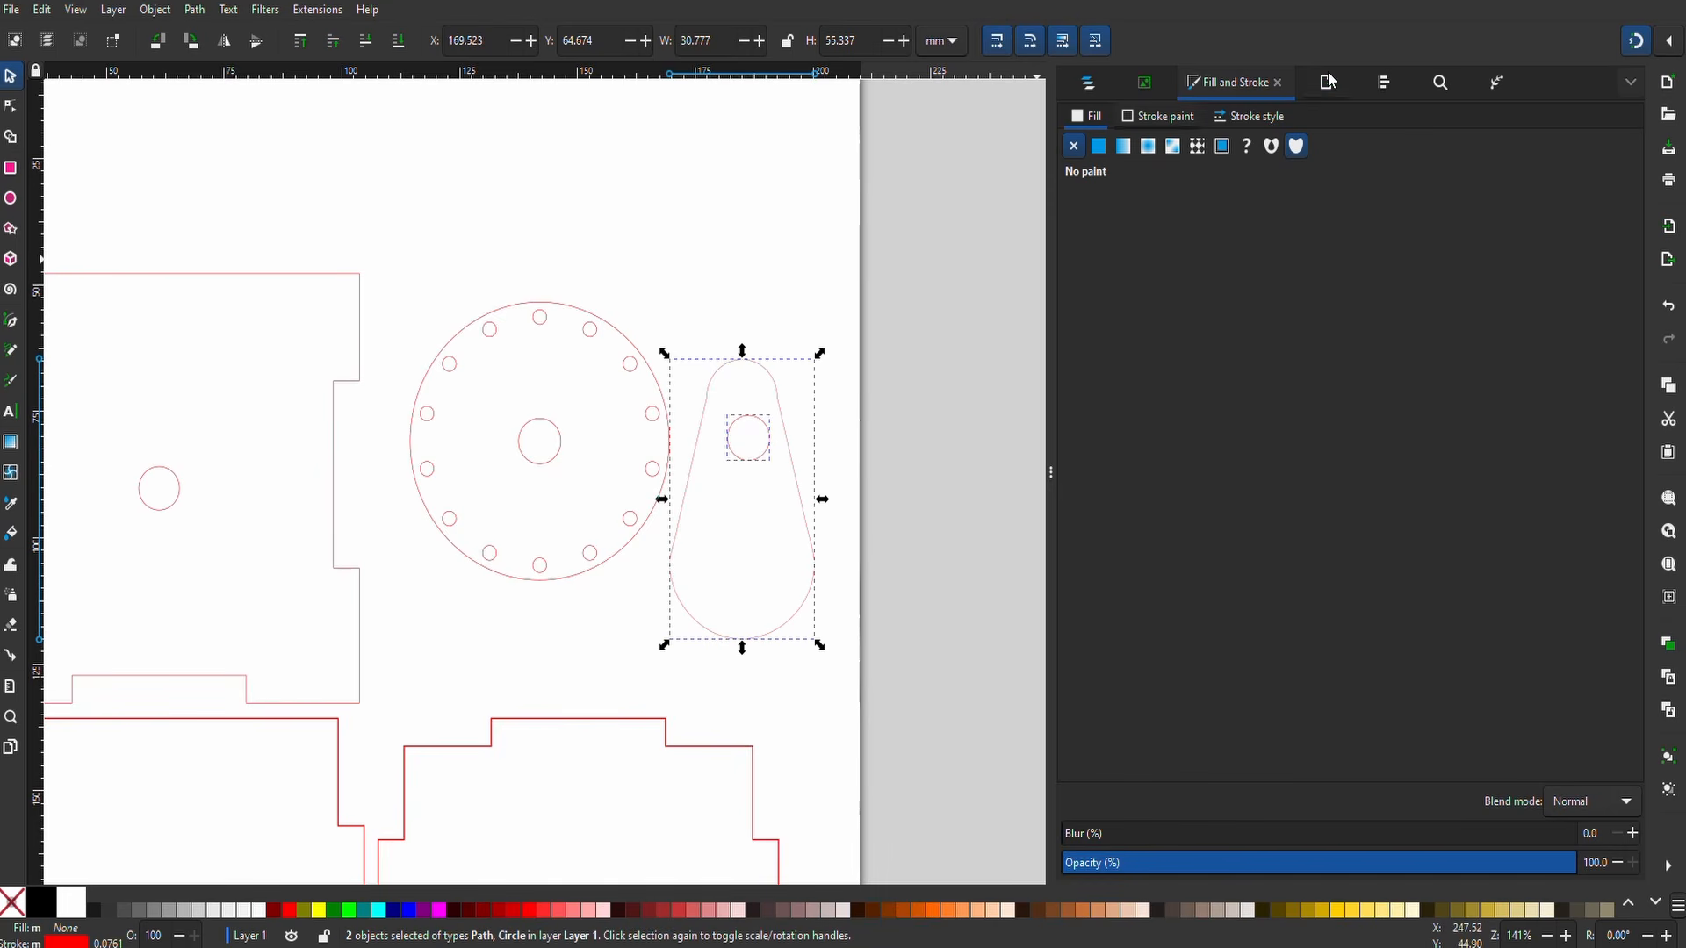
pyautogui.click(1385, 82)
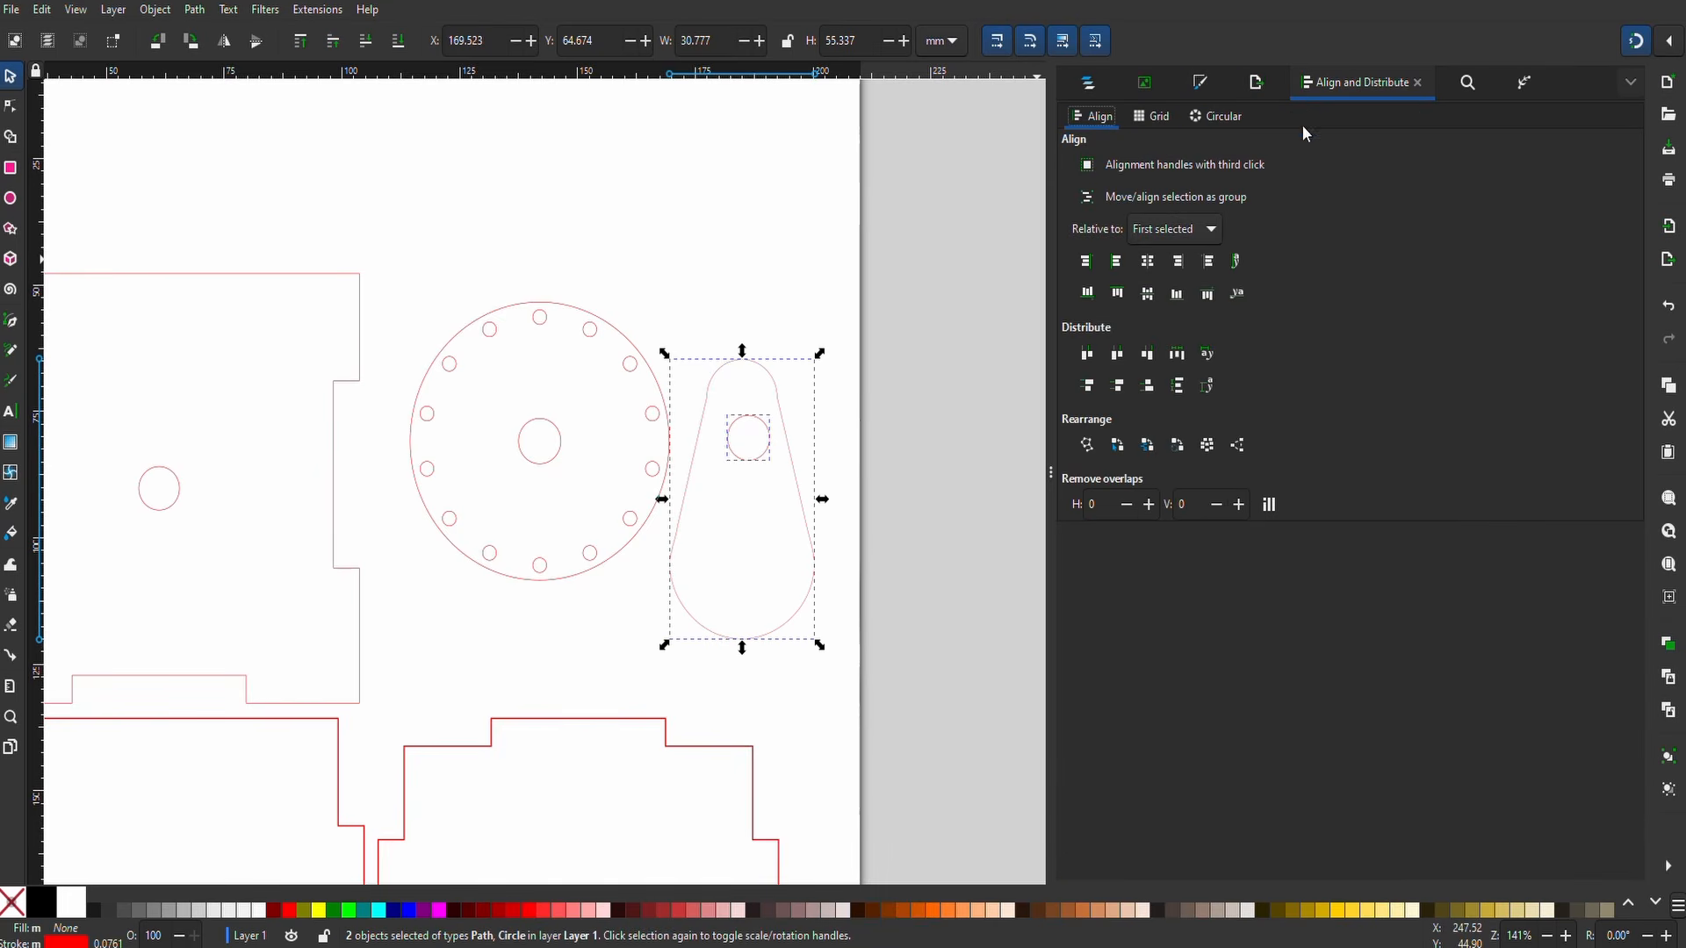
pyautogui.click(1146, 261)
pyautogui.click(895, 276)
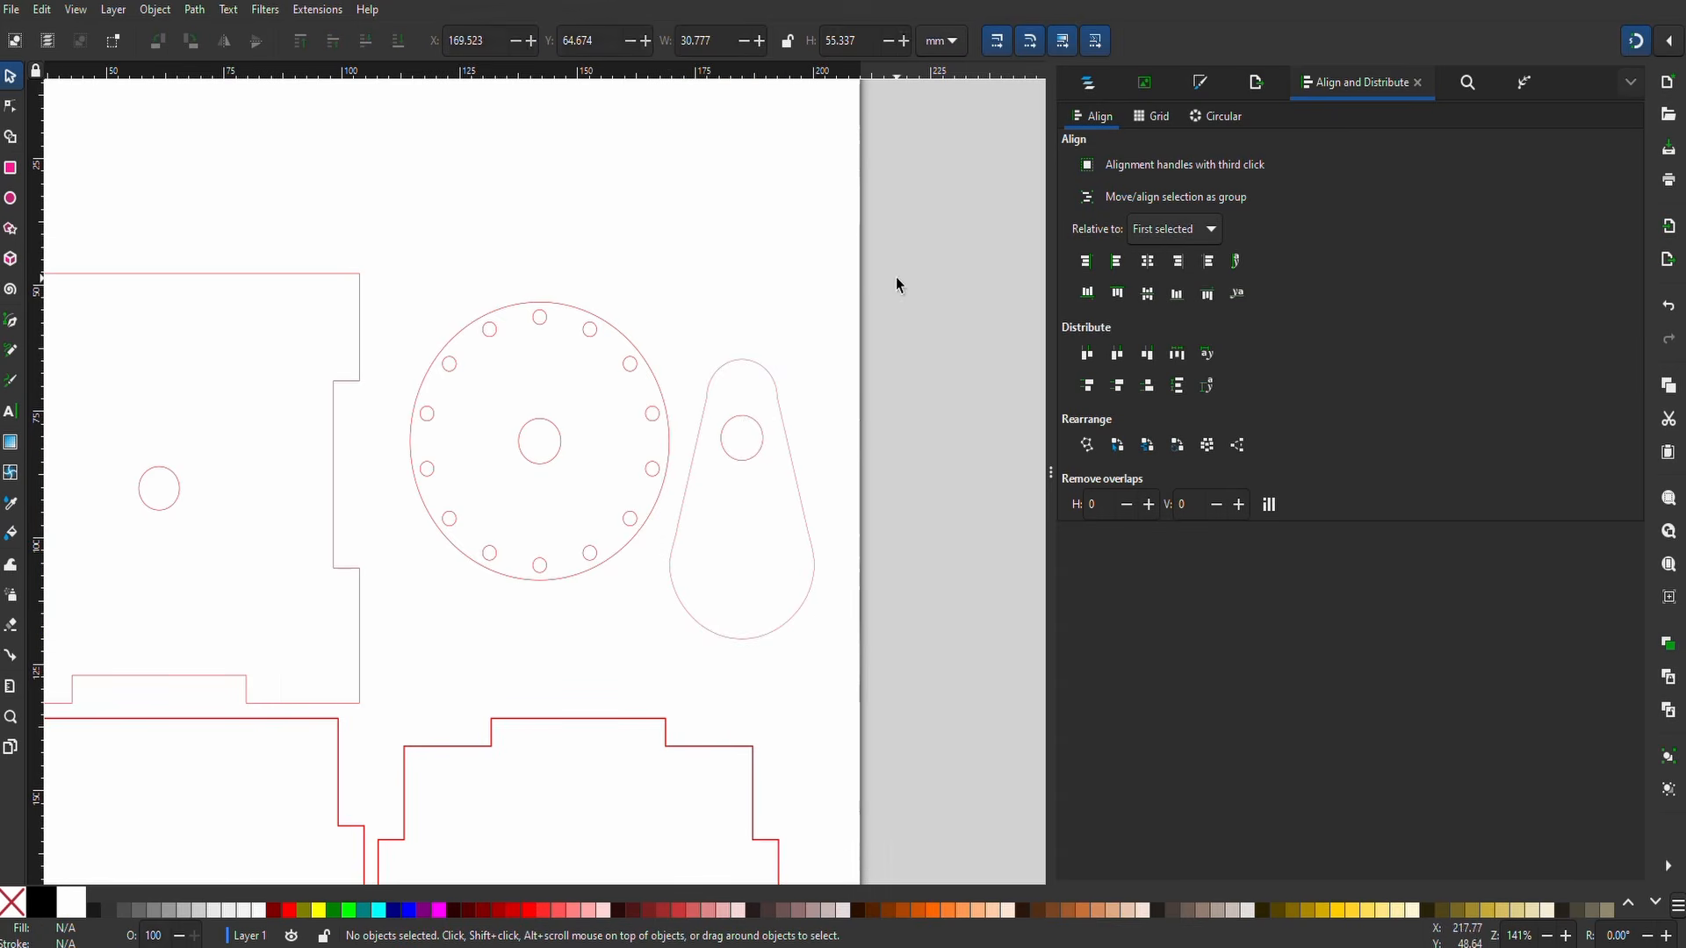
# - Nudge the circle straight up into the arm's small rounded end, to Y 69.732 mm
pyautogui.click(743, 423)
pyautogui.press('Up')
pyautogui.press('Up')
pyautogui.press('Up')
pyautogui.press('Up')
pyautogui.press('Up')
pyautogui.press('Up')
pyautogui.press('Up')
pyautogui.press('Up')
pyautogui.press('Up')
pyautogui.press('Up')
pyautogui.press('Up')
pyautogui.press('Up')
pyautogui.press('Up')
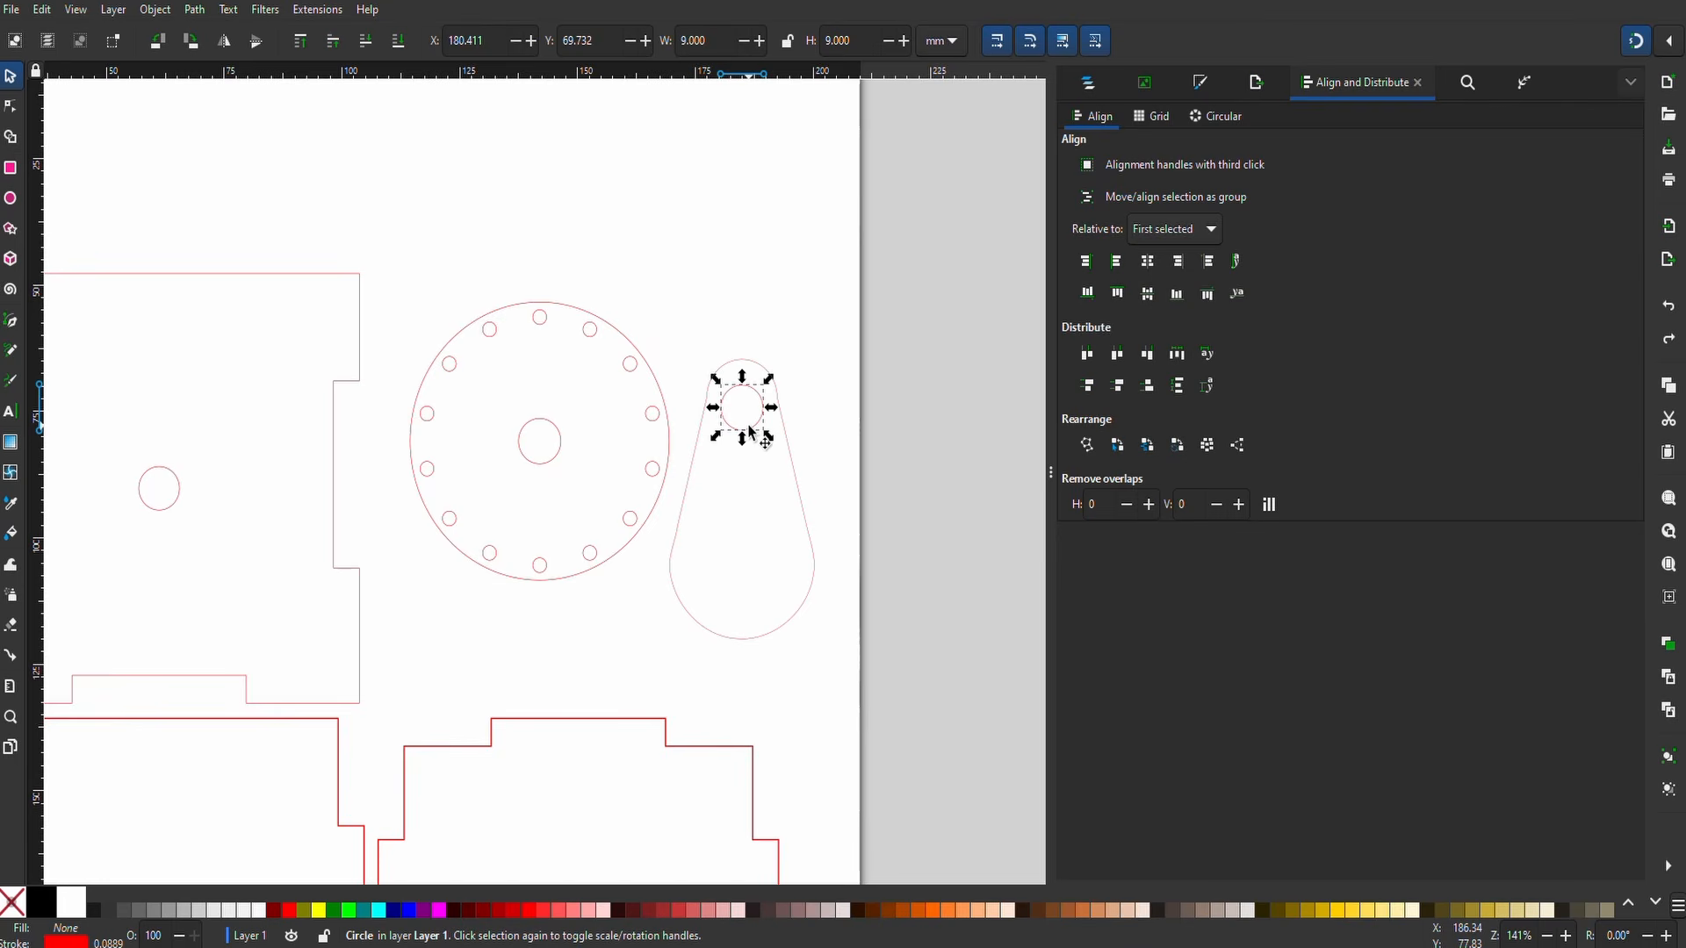
# - Duplicate the circle and nudge the copy straight down into the arm's large rounded end, to Y 105.132 mm
pyautogui.press('Down')
pyautogui.press('Down')
pyautogui.press('Down')
pyautogui.press('Down')
pyautogui.press('Down')
pyautogui.press('Down')
pyautogui.press('Down')
pyautogui.press('Down')
pyautogui.press('Down')
pyautogui.press('Down')
pyautogui.press('Down')
pyautogui.press('Down')
pyautogui.press('Down')
pyautogui.press('Down')
pyautogui.press('Down')
pyautogui.press('Down')
pyautogui.press('Down')
pyautogui.press('Down')
pyautogui.hotkey('alt', 'Up')
pyautogui.hotkey('alt', 'Up')
pyautogui.hotkey('alt', 'Up')
pyautogui.hotkey('alt', 'Up')
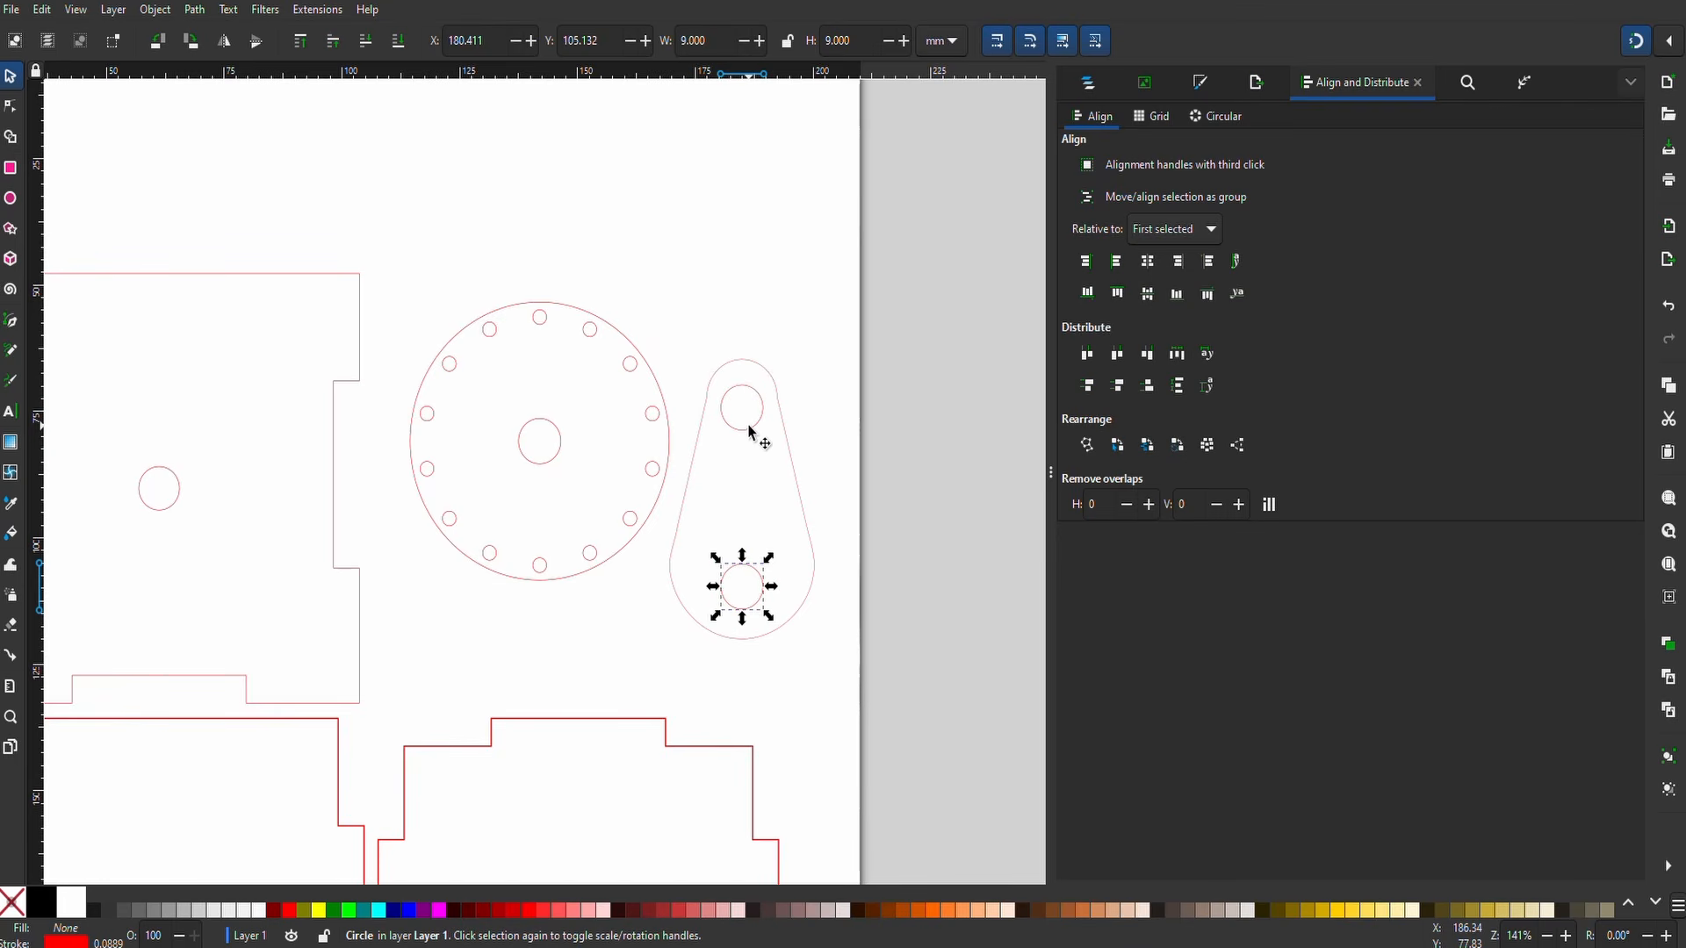
# - Try to cut both 9 mm circles out of the arm outline, one after the other
pyautogui.click(755, 426)
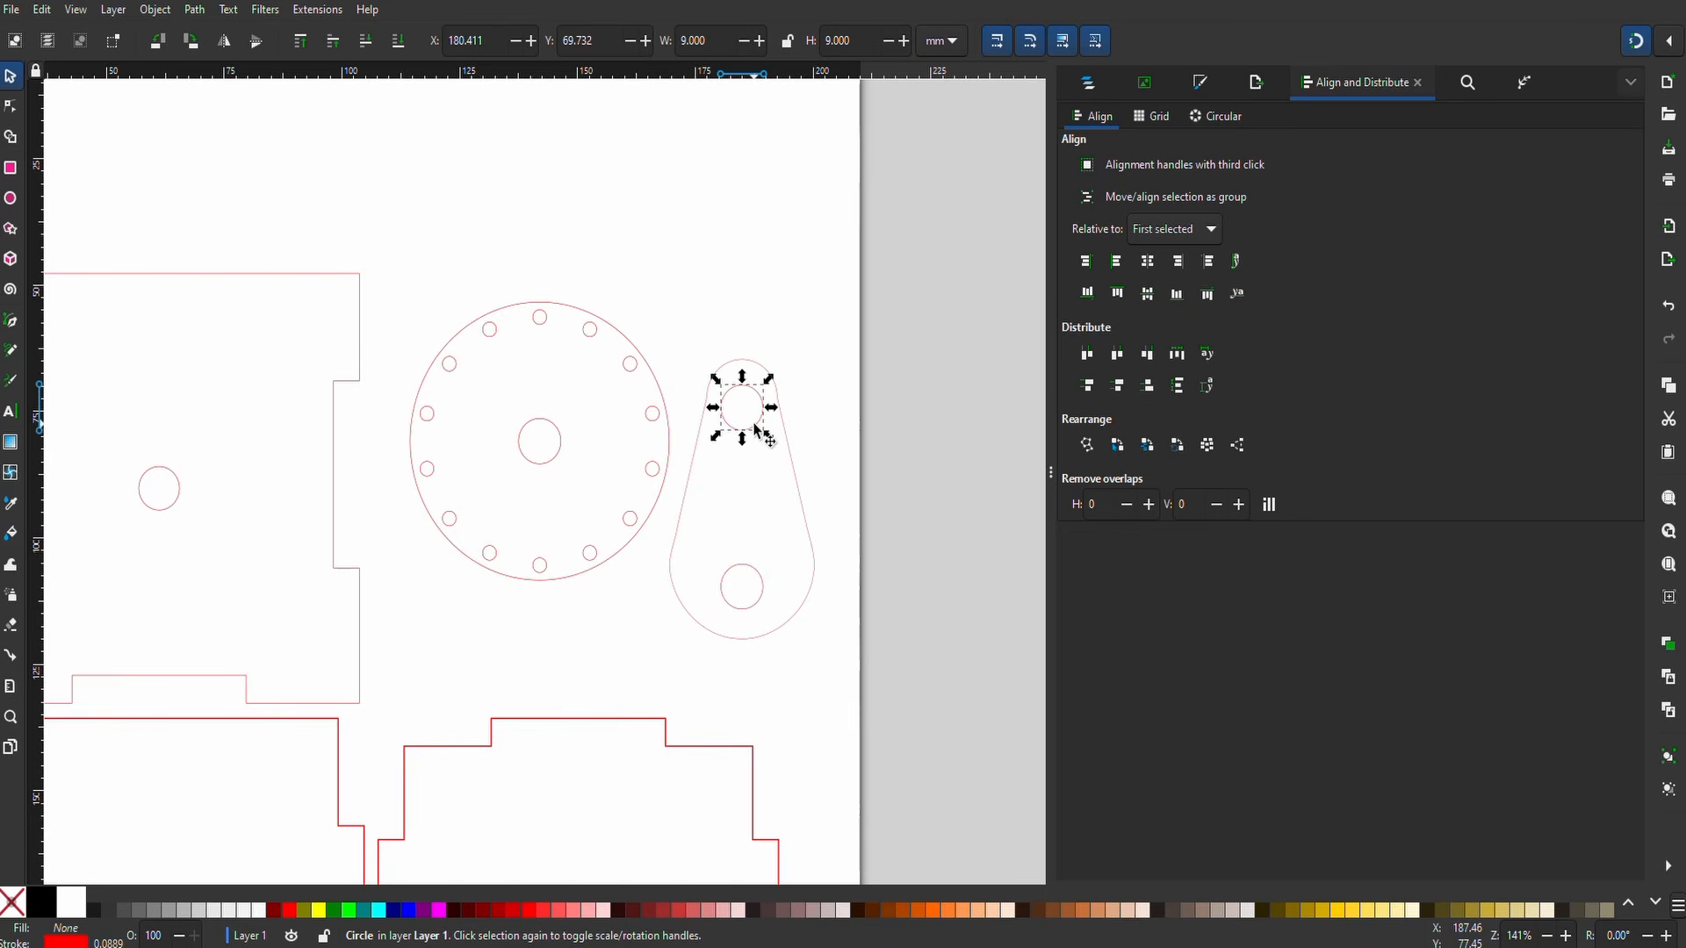
pyautogui.keyDown('shift'); pyautogui.click(793, 479); pyautogui.keyUp('shift')
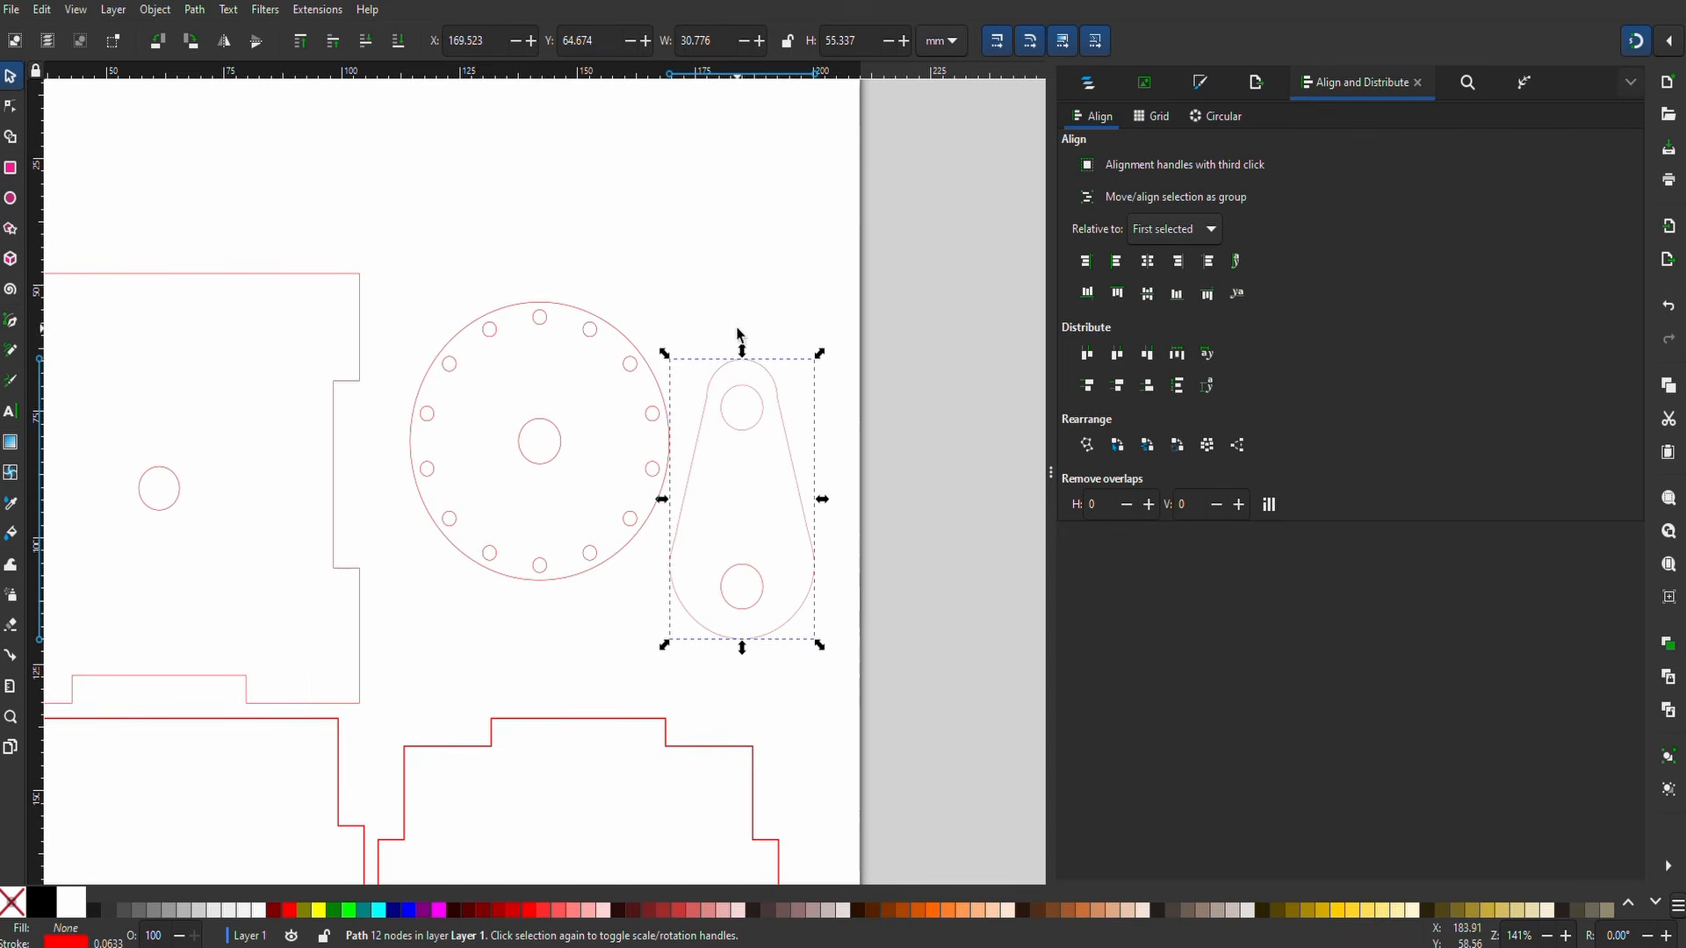
pyautogui.click(765, 437)
pyautogui.click(763, 586)
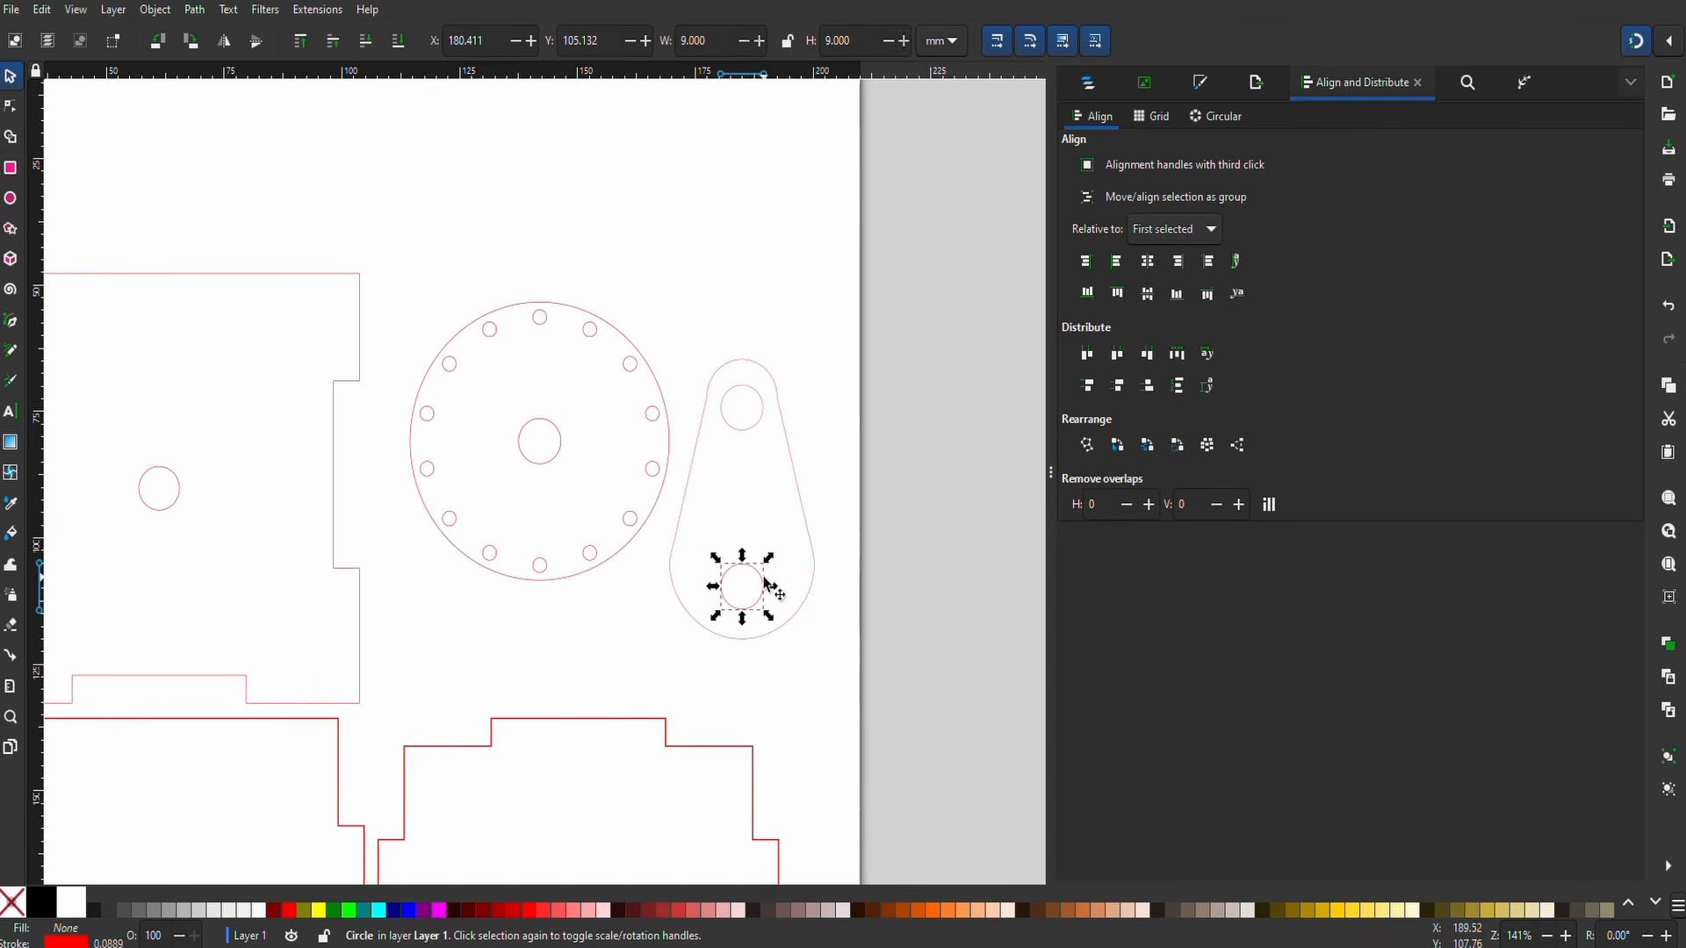
pyautogui.keyDown('shift'); pyautogui.click(804, 508); pyautogui.keyUp('shift')
pyautogui.hotkey('ctrl', 'k')
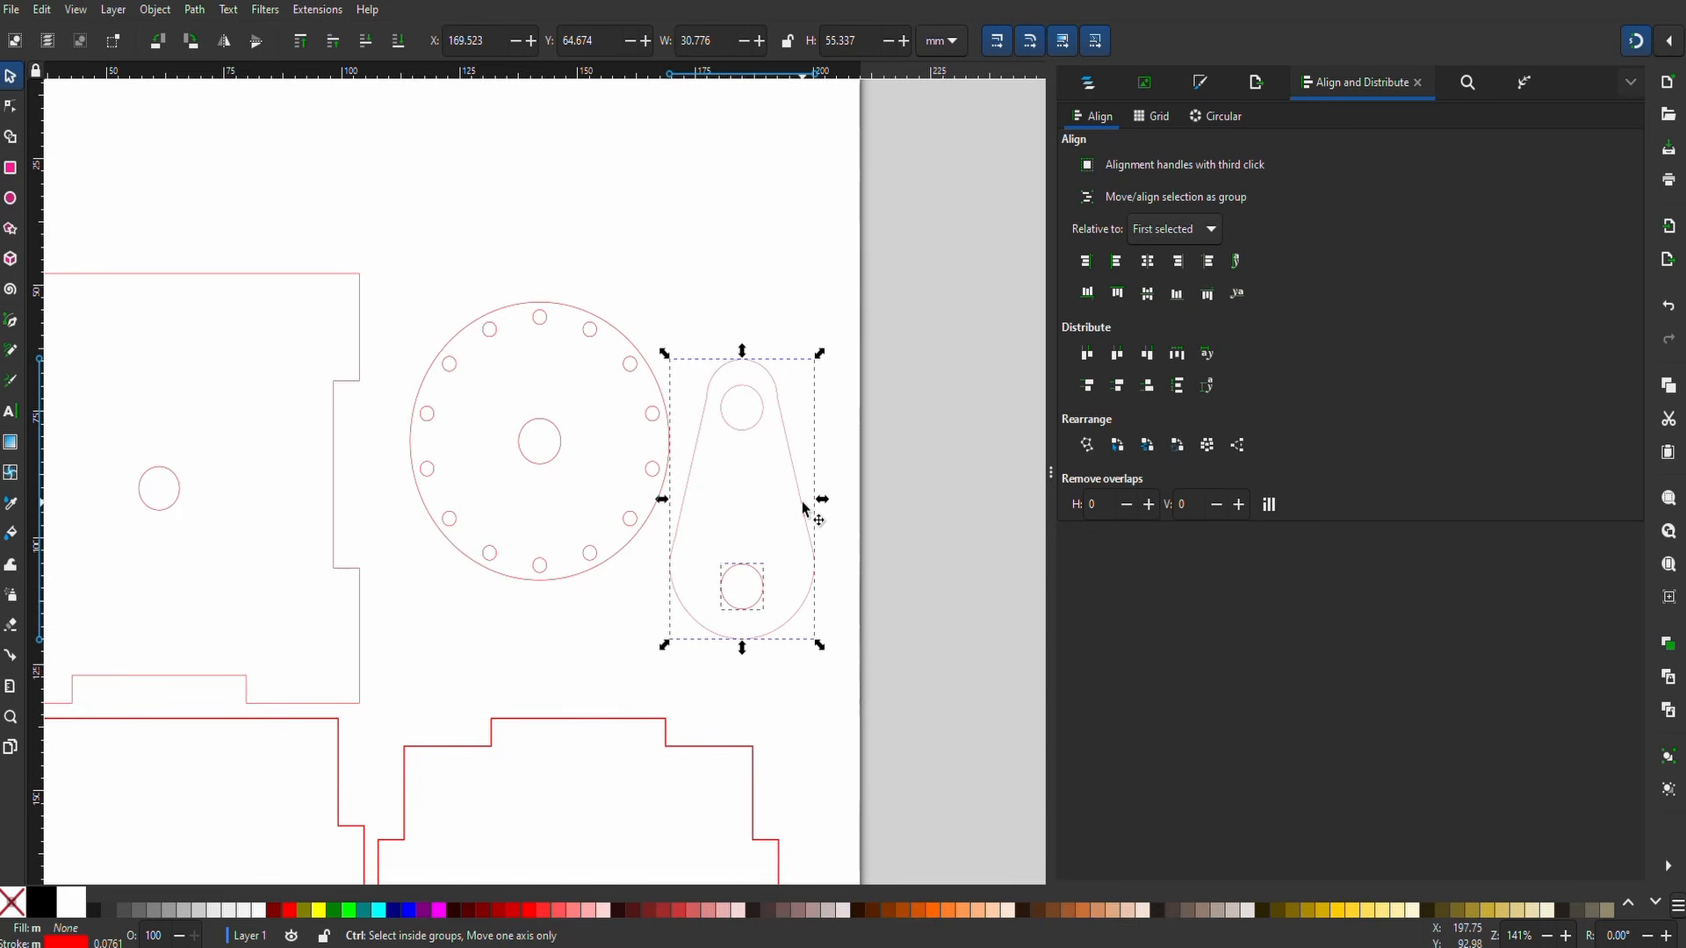
pyautogui.click(936, 415)
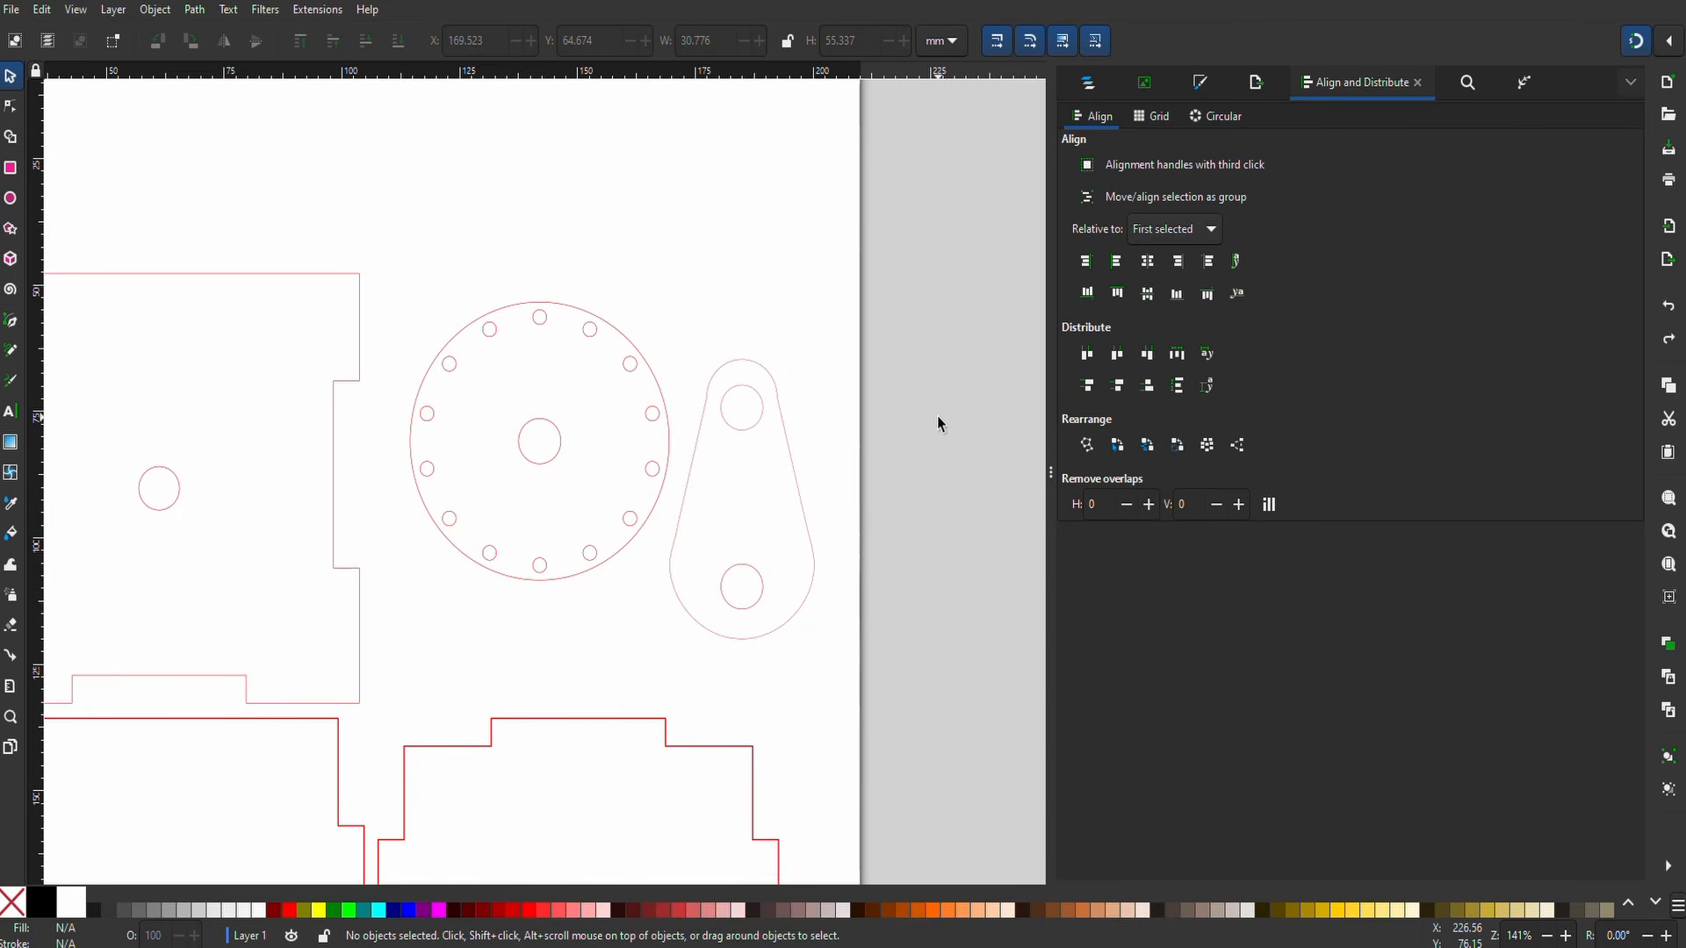
# - Give the tapered arm outline a flat black fill
pyautogui.click(805, 505)
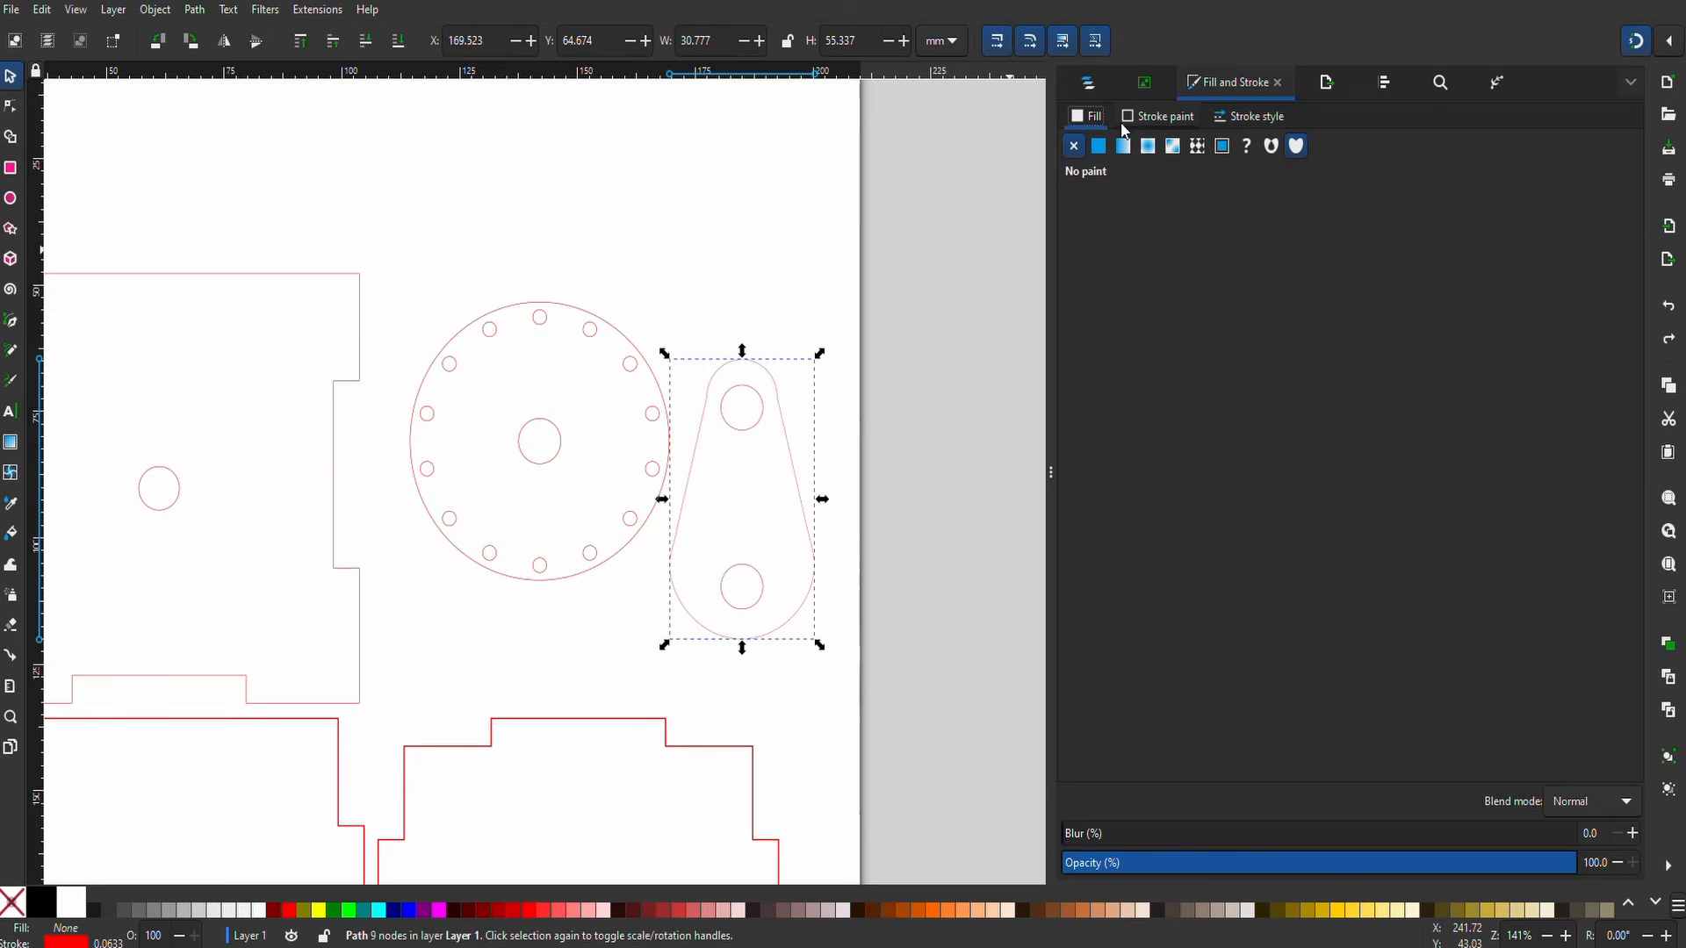
pyautogui.click(1098, 146)
pyautogui.click(930, 524)
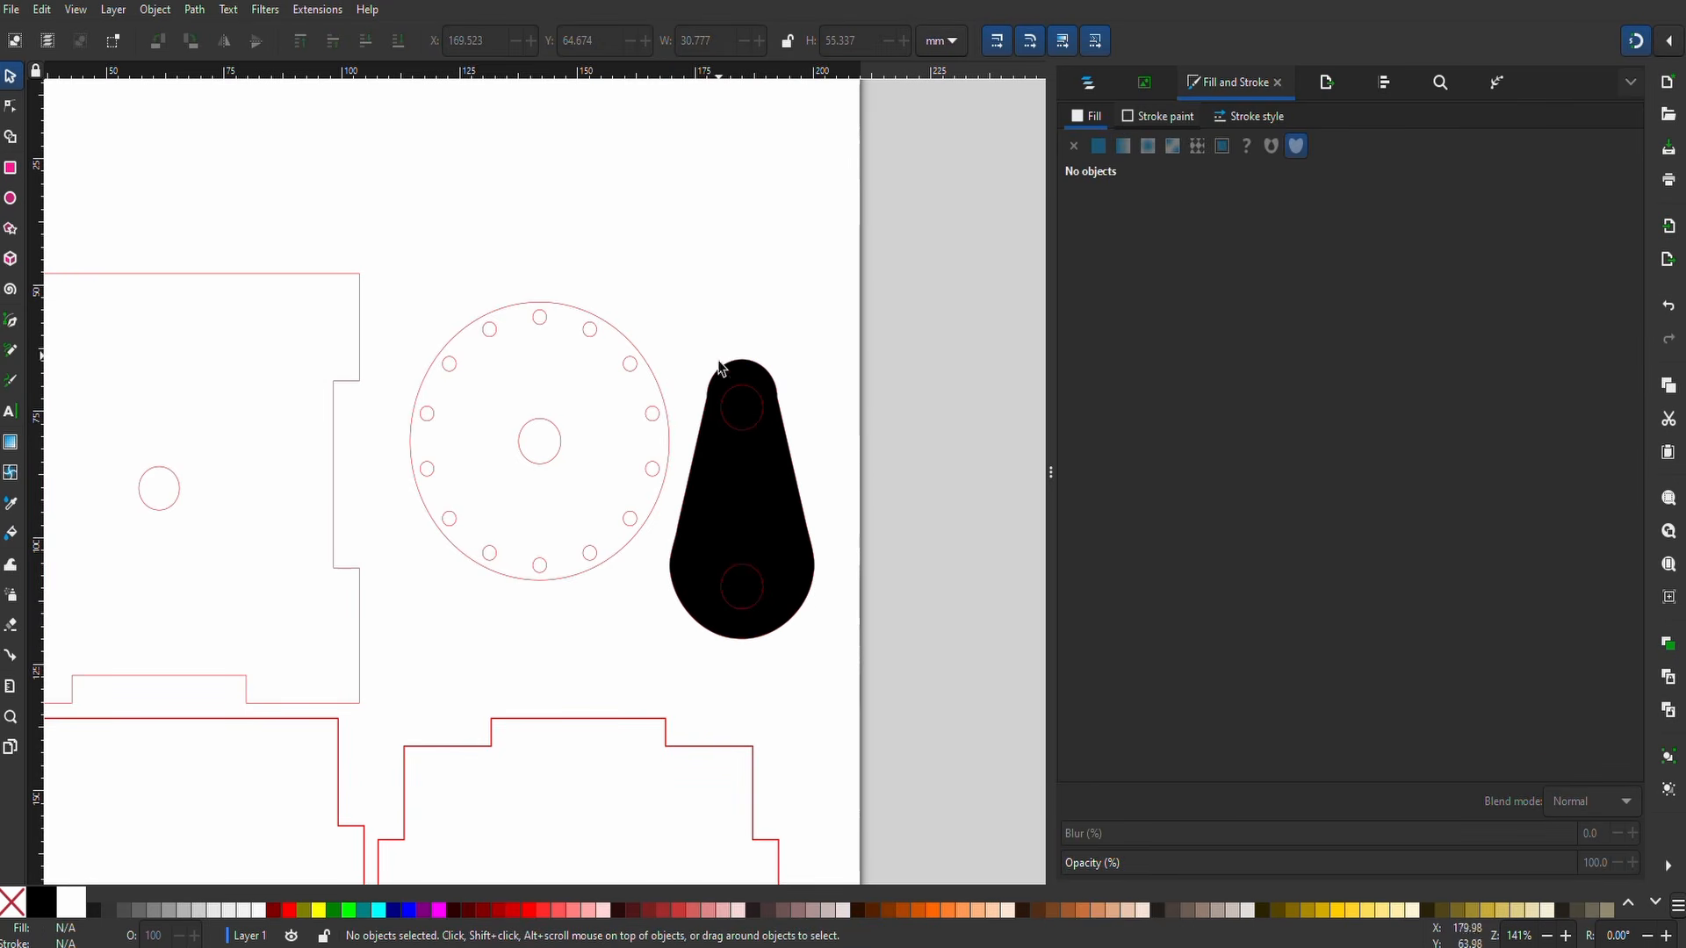
# - Cut both 9 mm circles out of the black tapered arm, one after the other, and remove the arm's fill
pyautogui.click(759, 420)
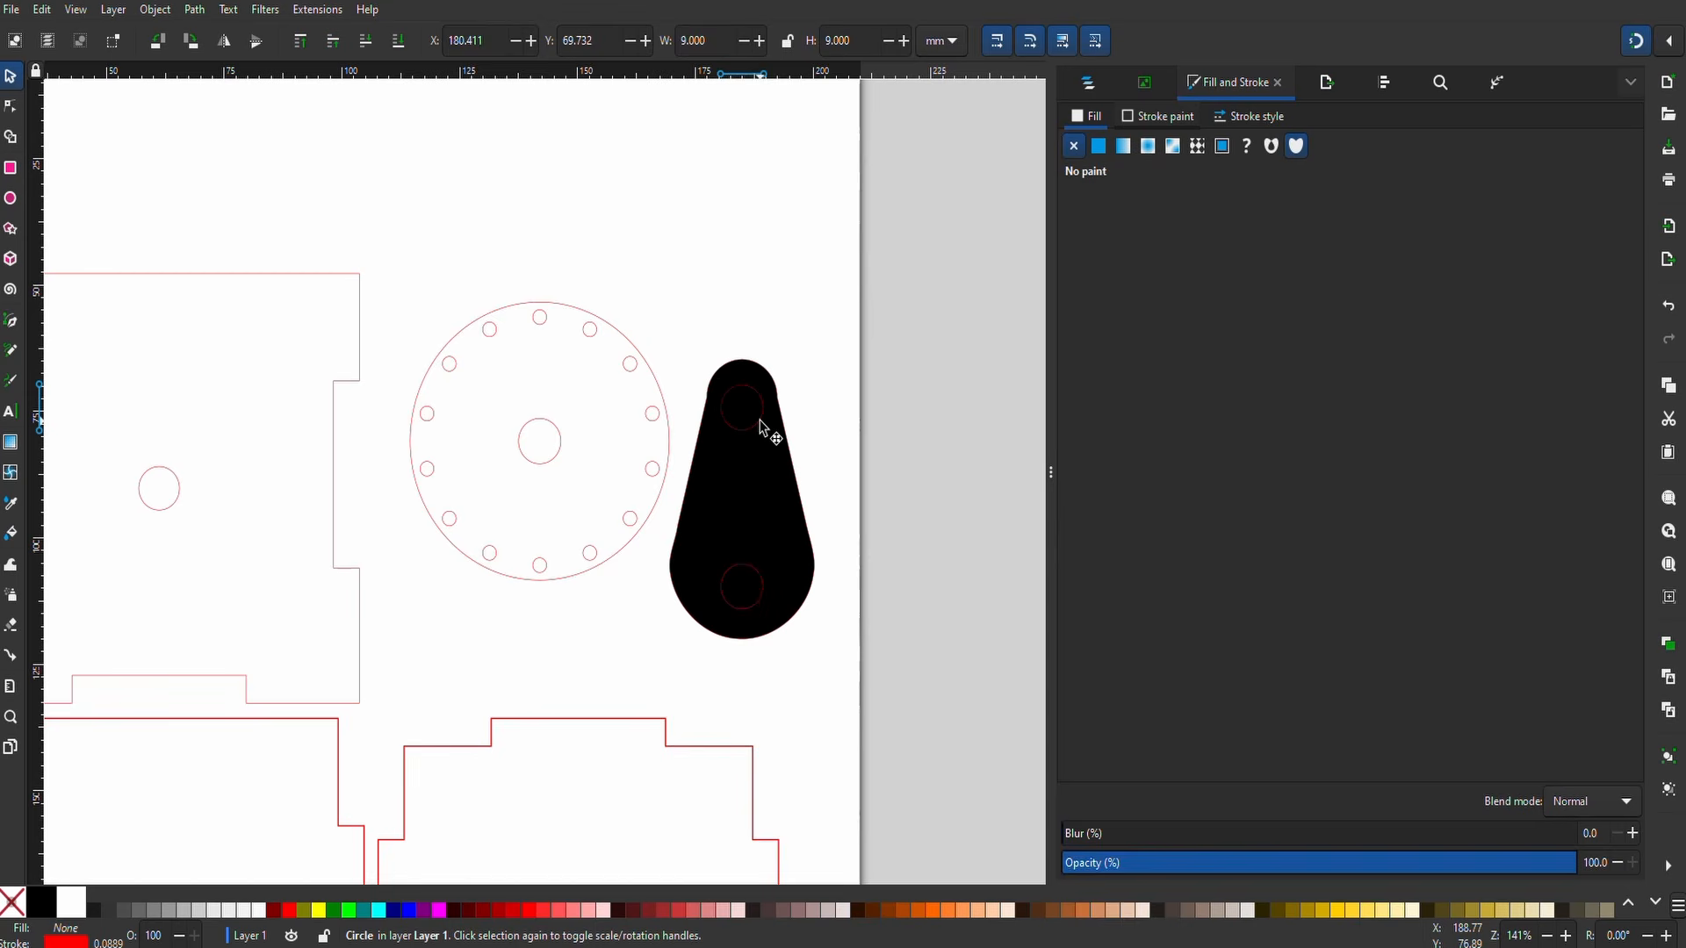
pyautogui.keyDown('shift'); pyautogui.click(793, 474); pyautogui.keyUp('shift')
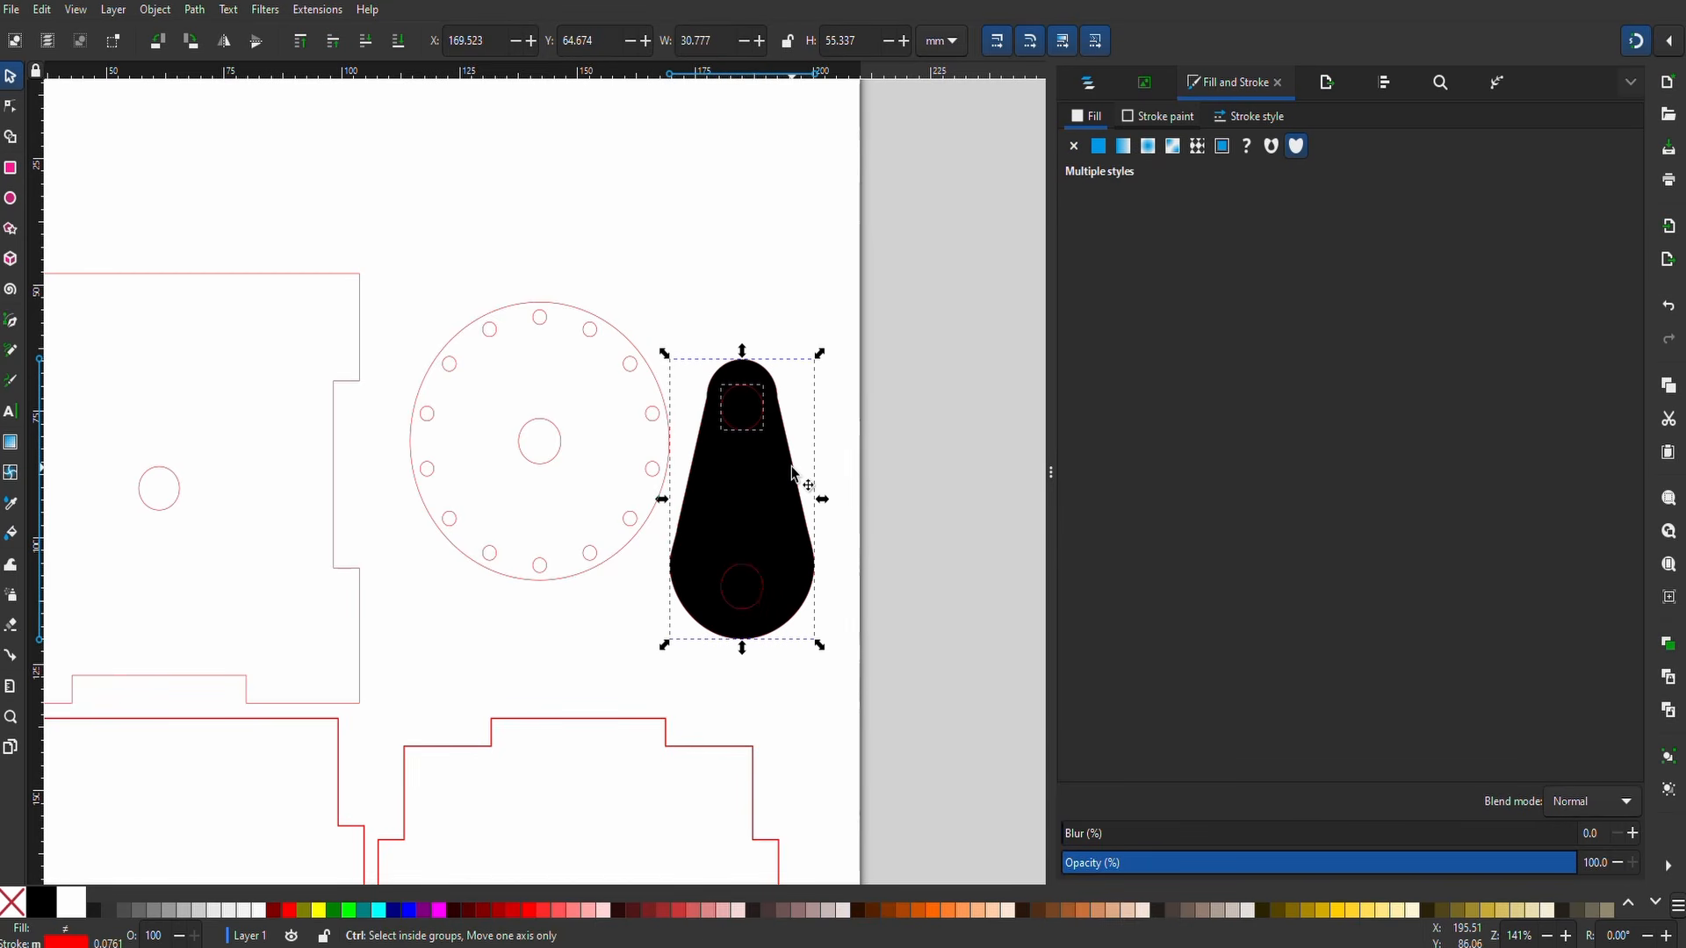
pyautogui.hotkey('ctrl', '-')
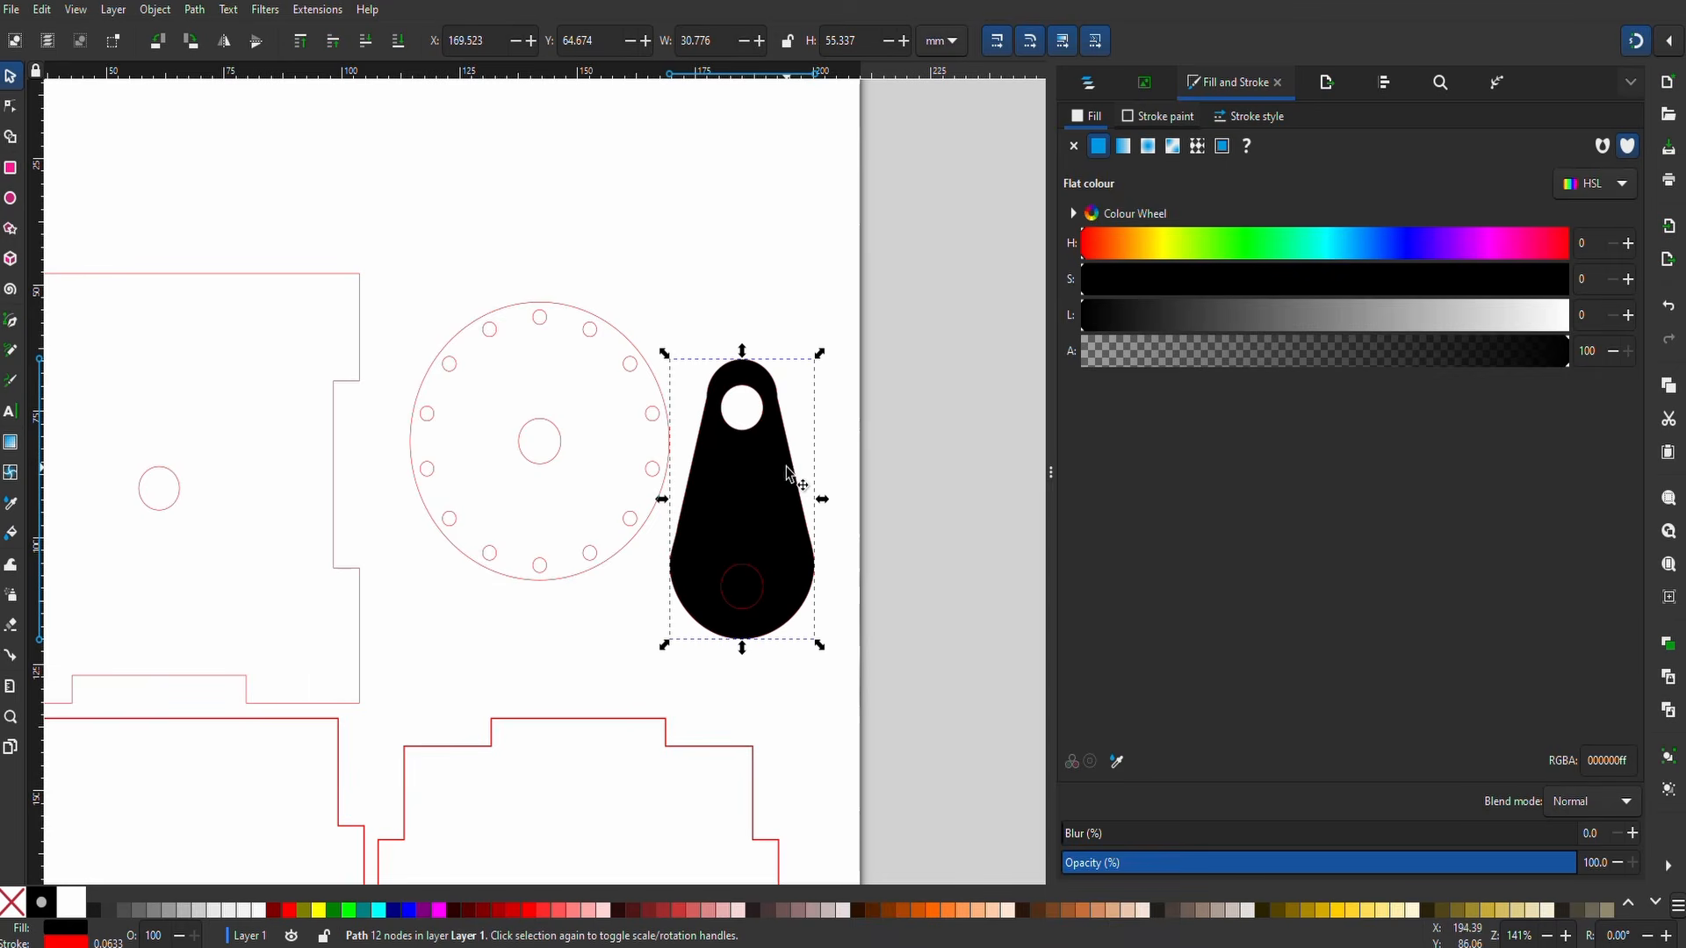
pyautogui.click(764, 586)
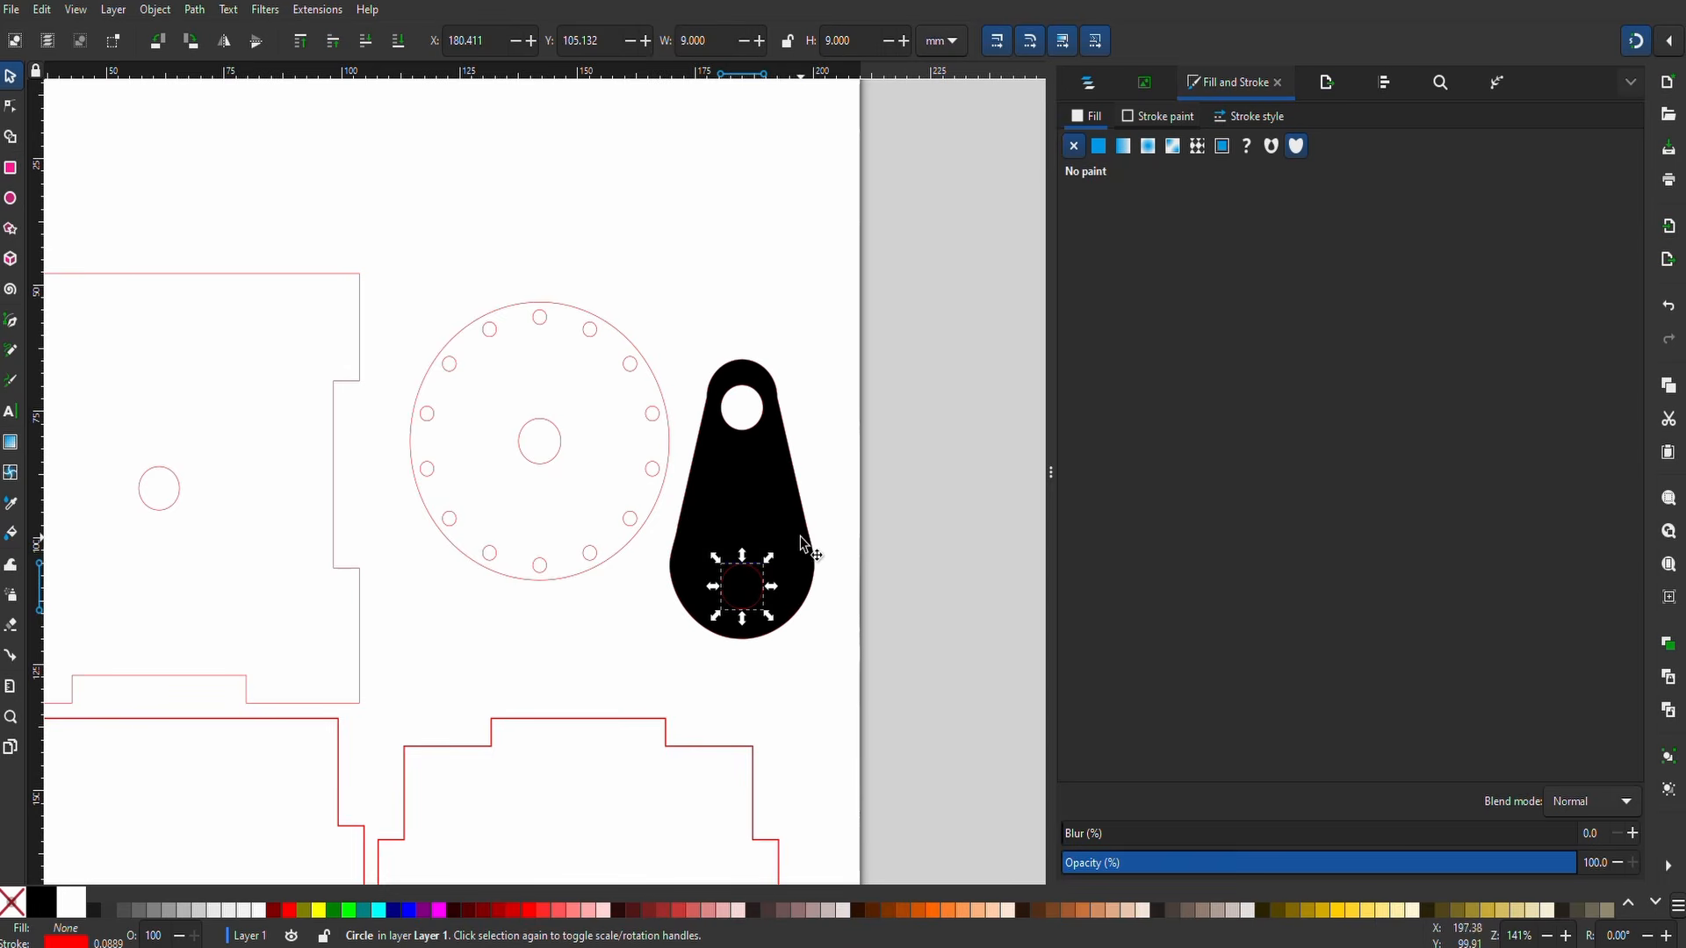
pyautogui.keyDown('shift'); pyautogui.click(806, 545); pyautogui.keyUp('shift')
pyautogui.hotkey('ctrl', '-')
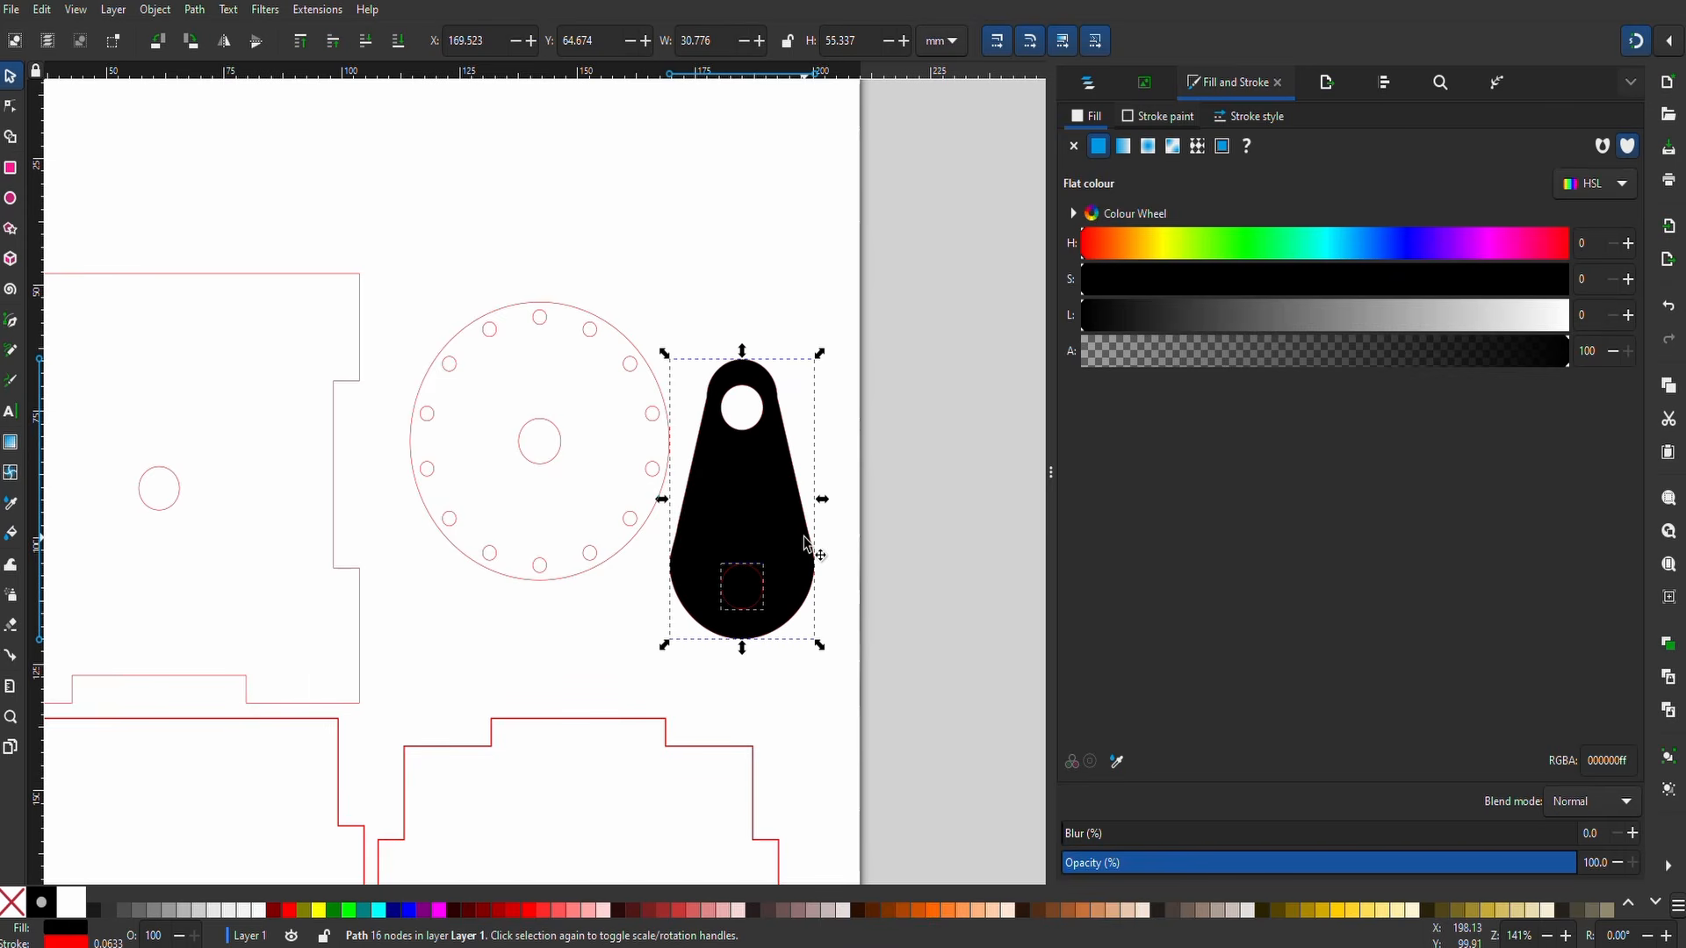
pyautogui.click(1074, 146)
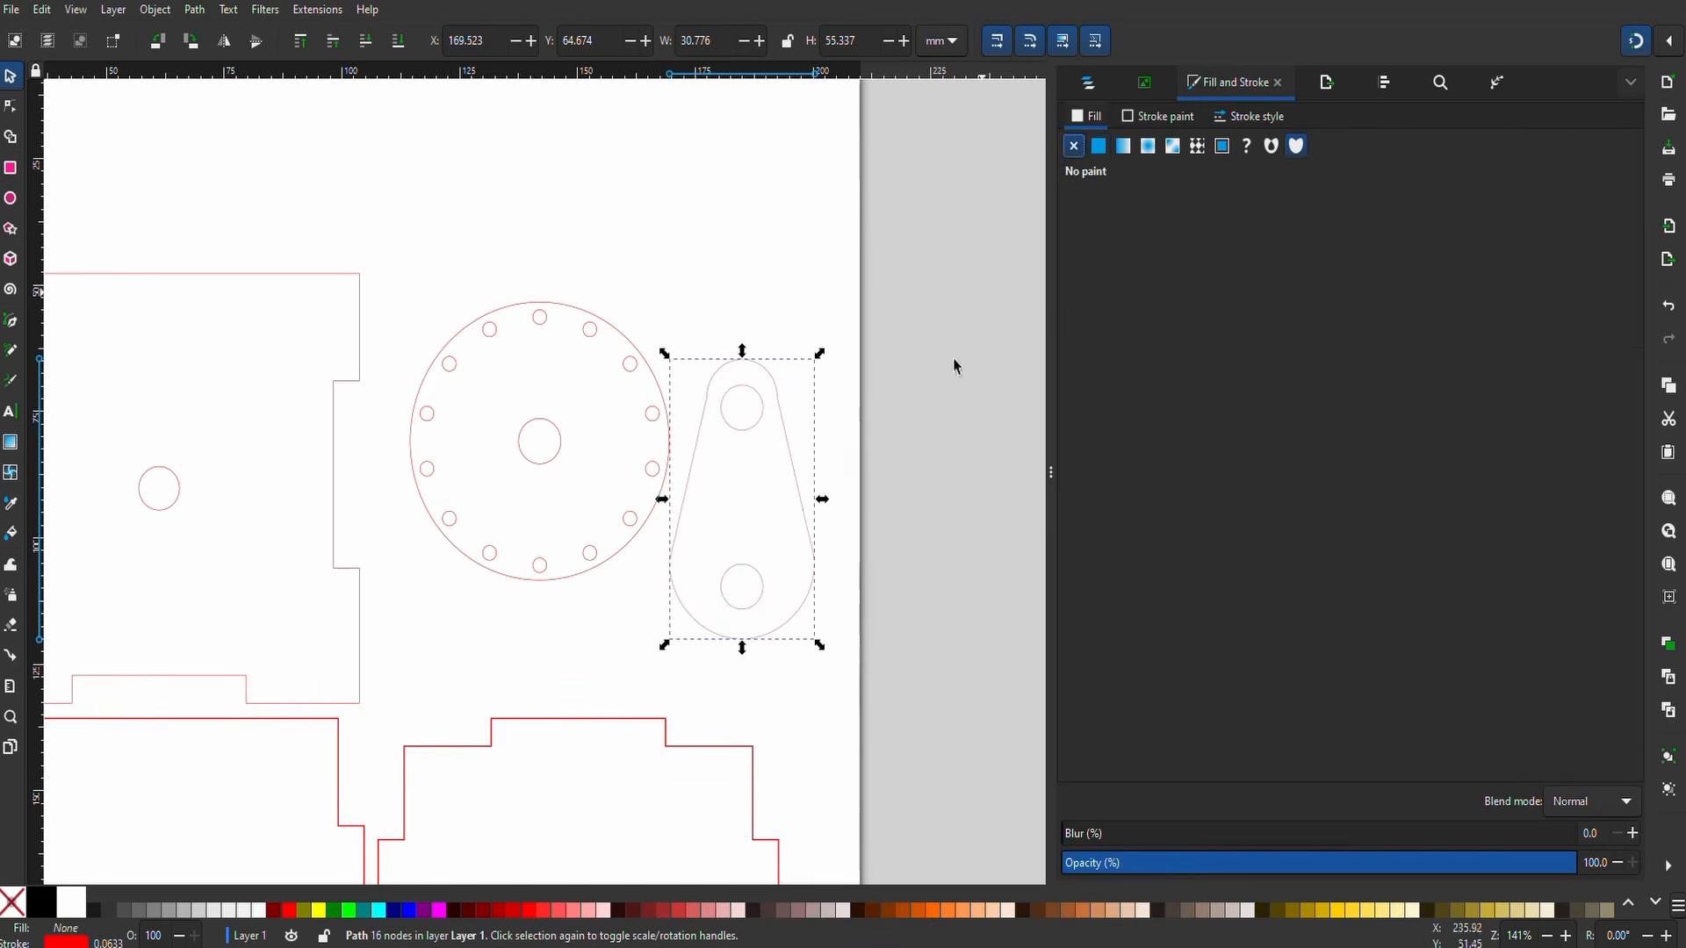
pyautogui.click(943, 446)
# - Copy all seven part outlines, switch to LightBurn and paste them into its empty workspace
pyautogui.scroll(-2, 942, 445)
pyautogui.hscroll(-1, 843, 509)
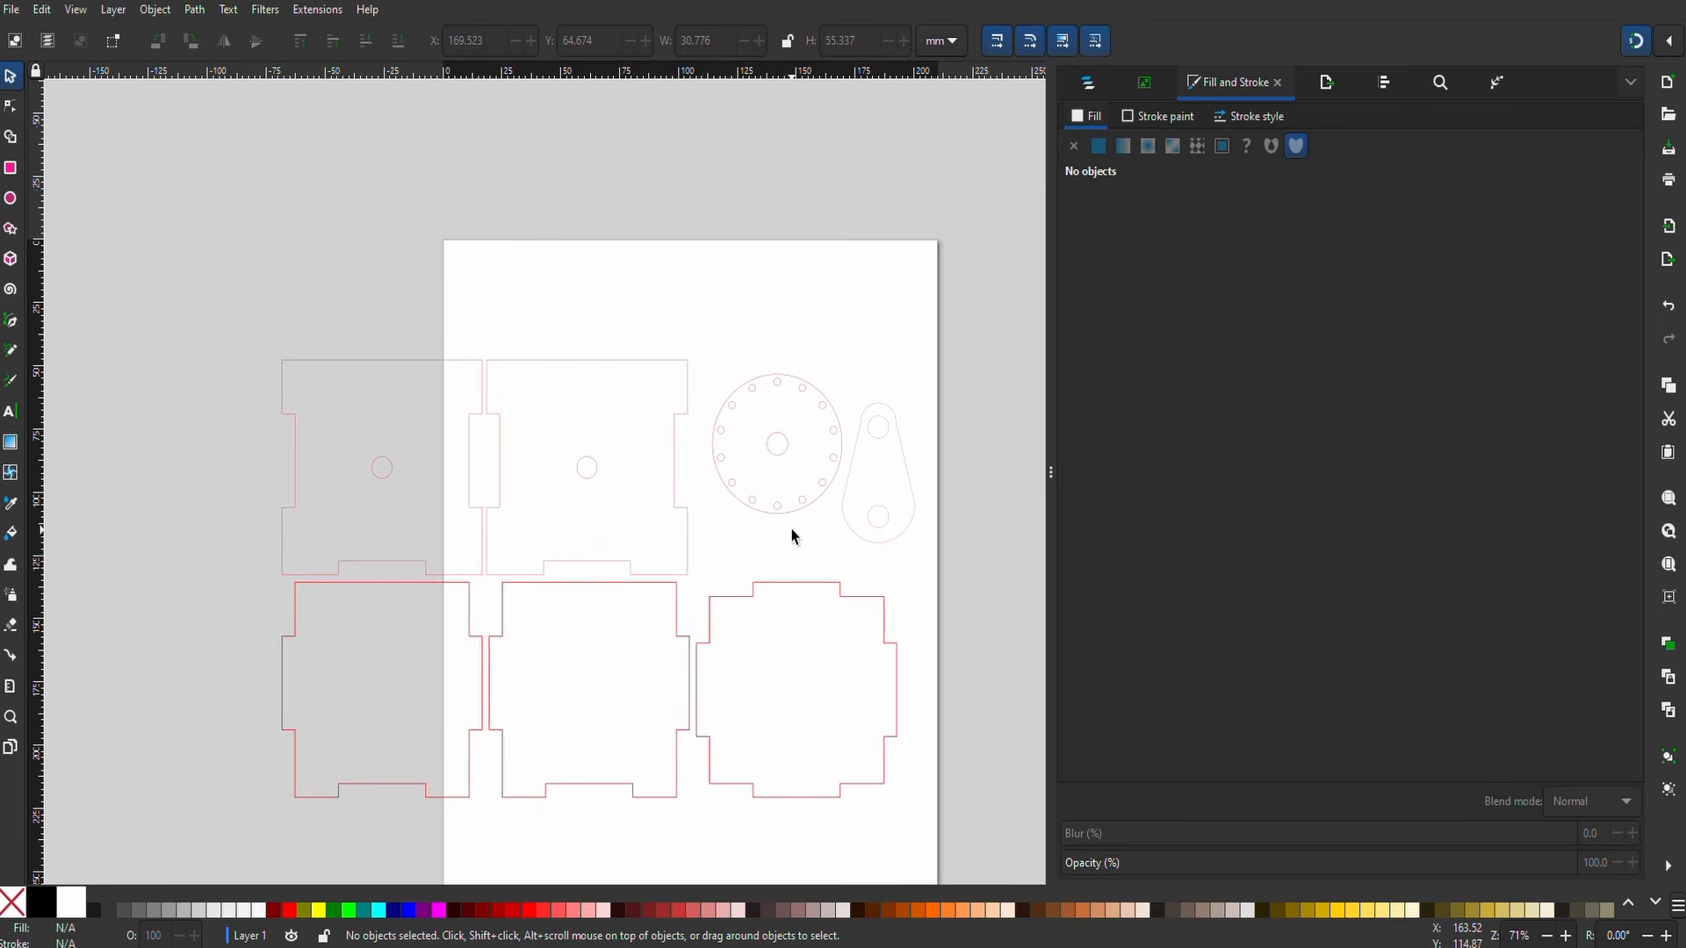
pyautogui.hscroll(1, 792, 538)
pyautogui.scroll(-3, 792, 538)
pyautogui.hscroll(1, 792, 538)
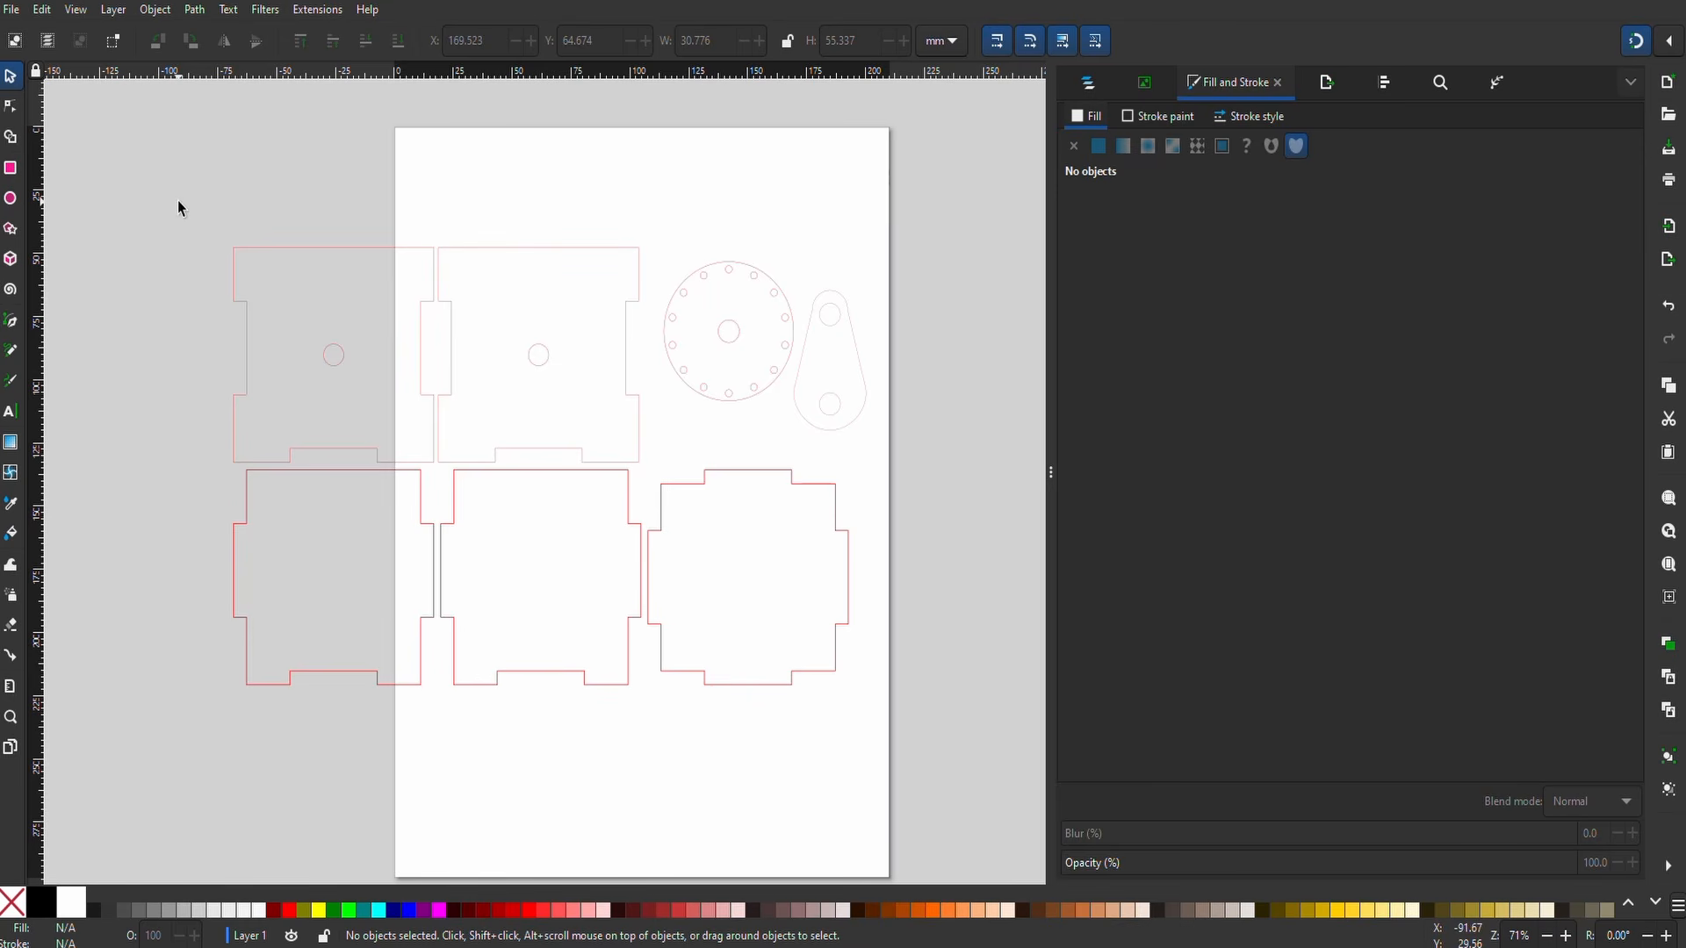
pyautogui.press('-')
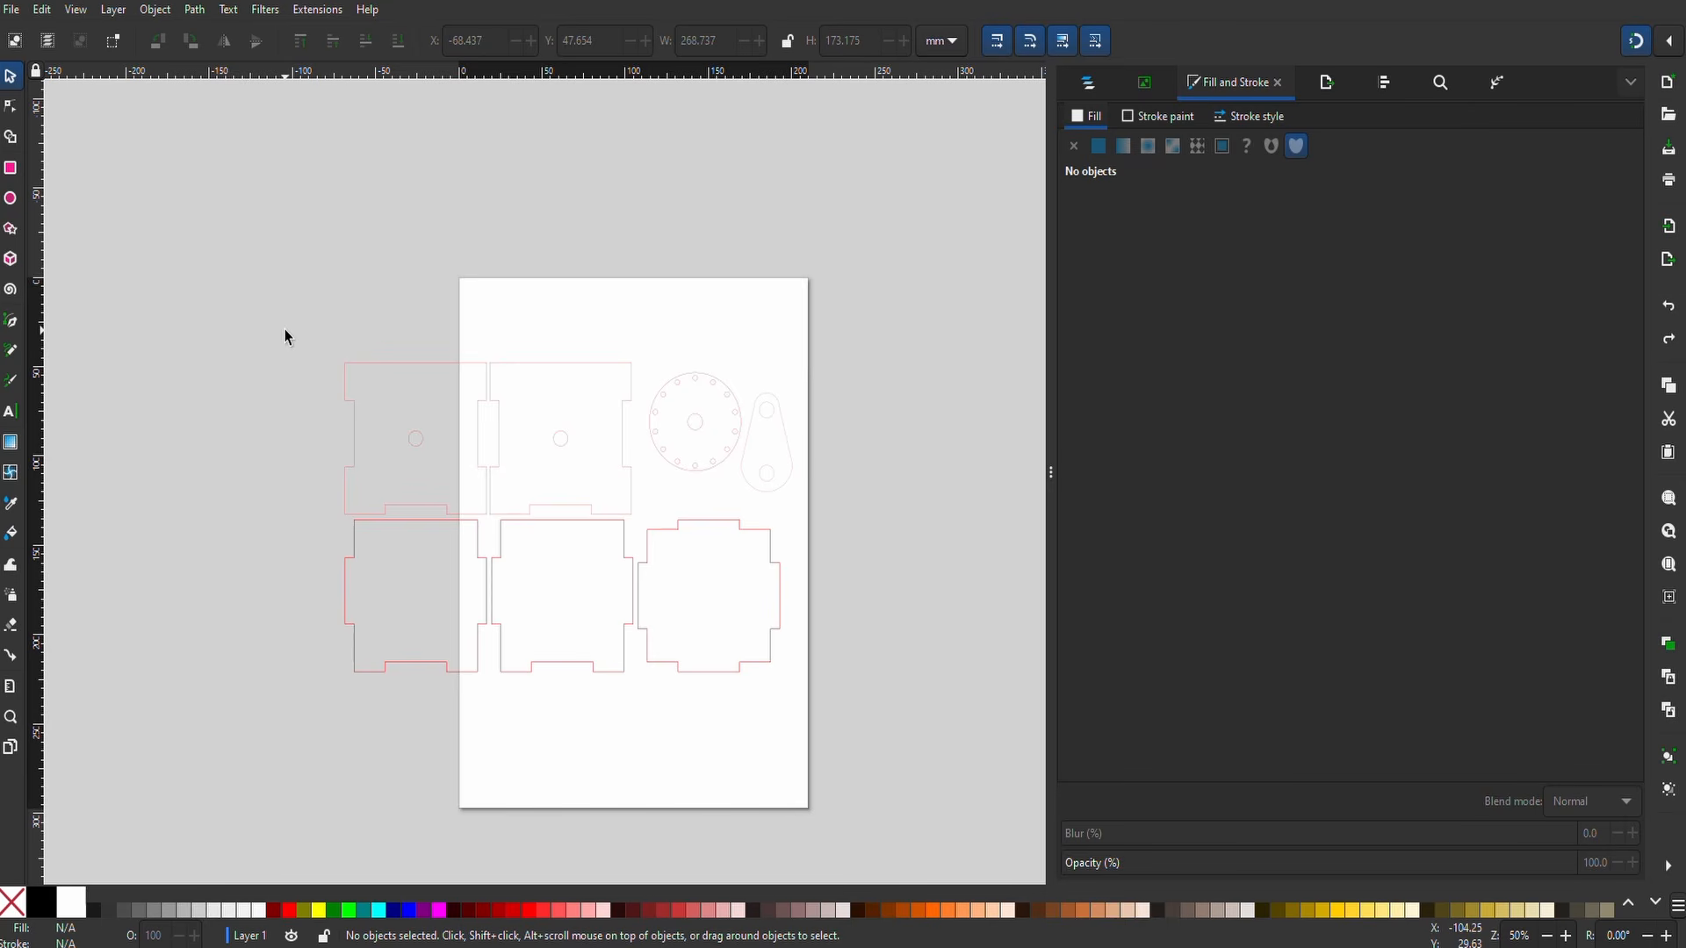
pyautogui.moveTo(286, 336); pyautogui.dragTo(872, 733)
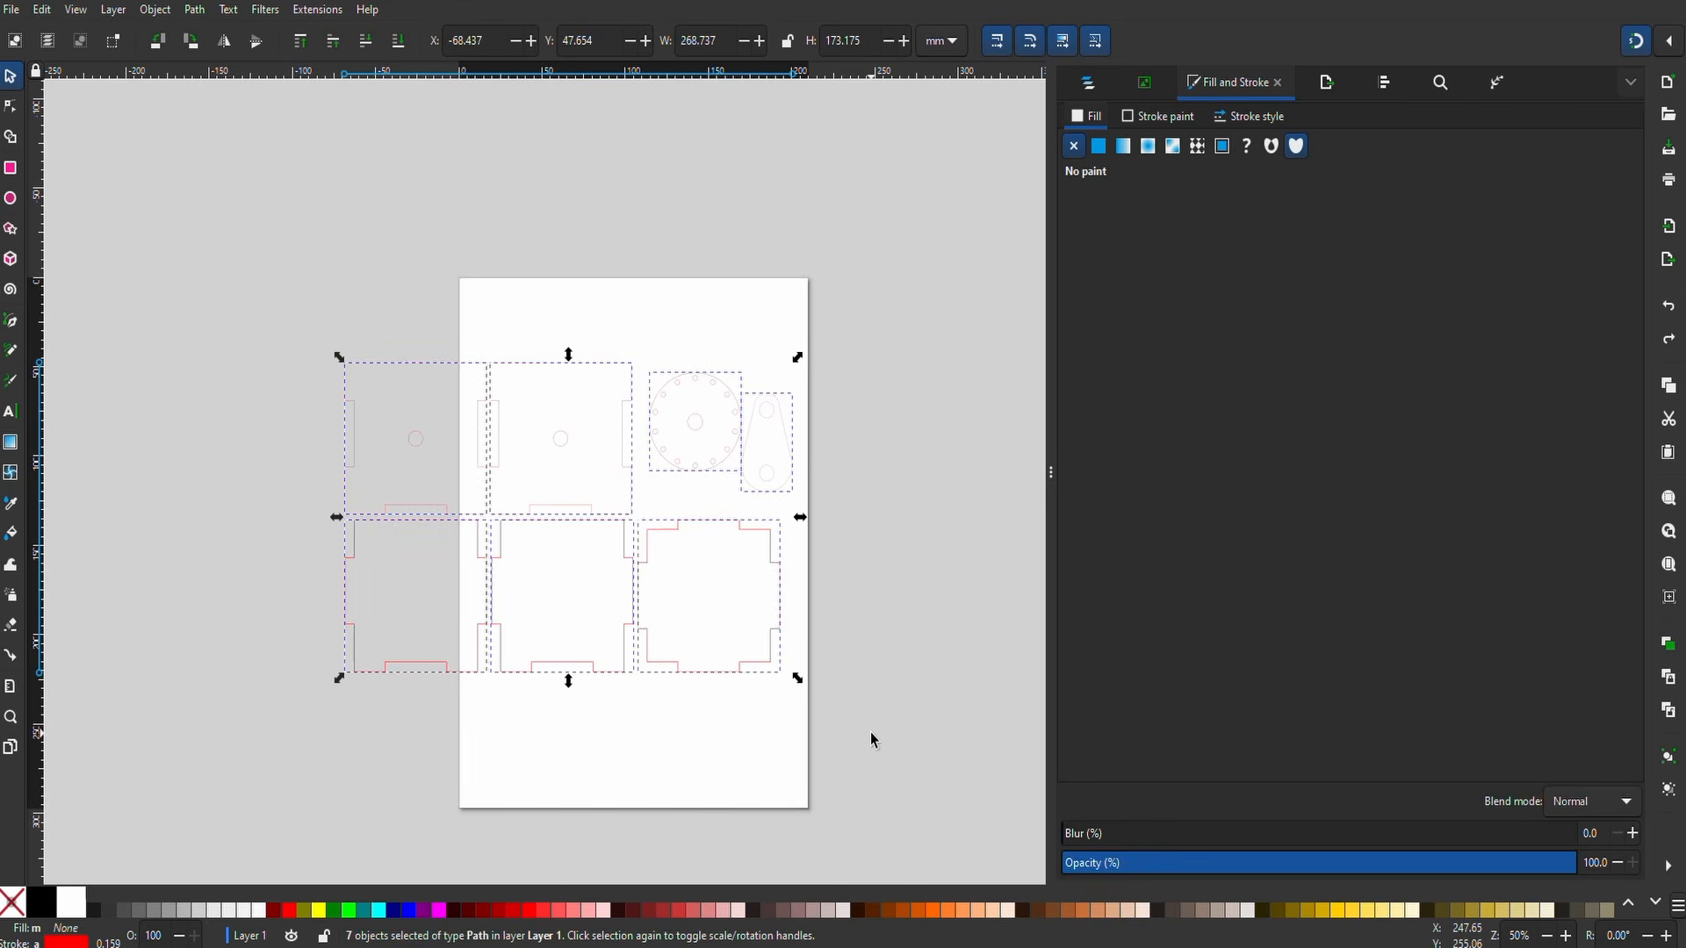
pyautogui.press('ctrl')
pyautogui.hotkey('alt', 'Tab')
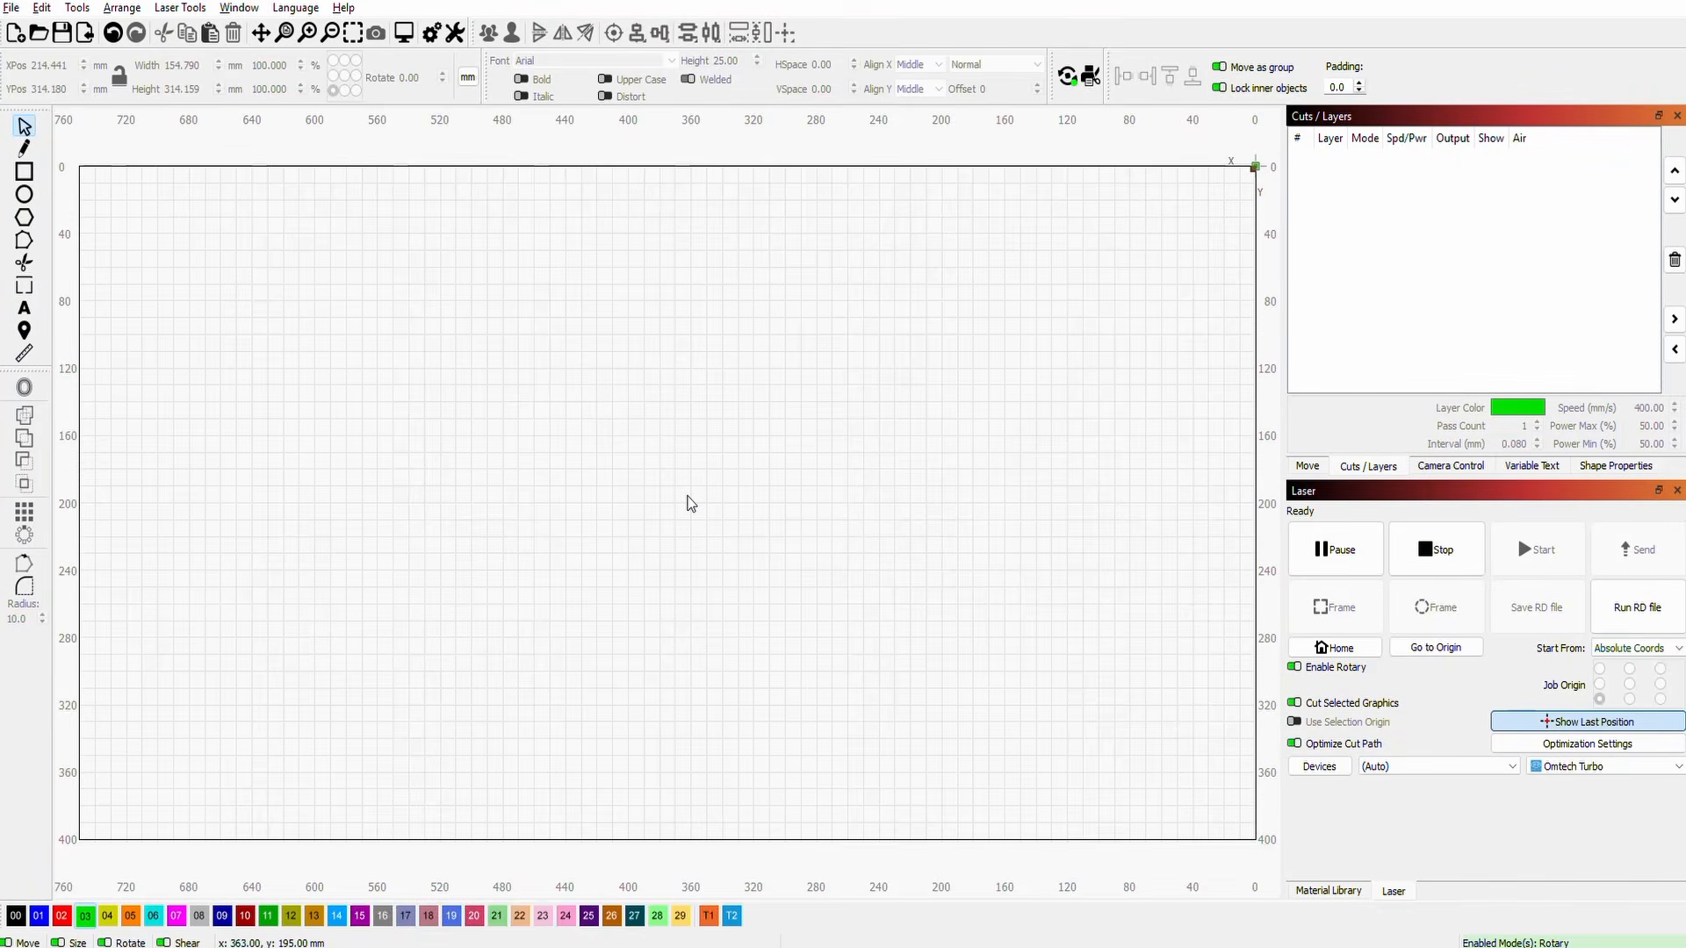
pyautogui.hotkey('ctrl', 'v')
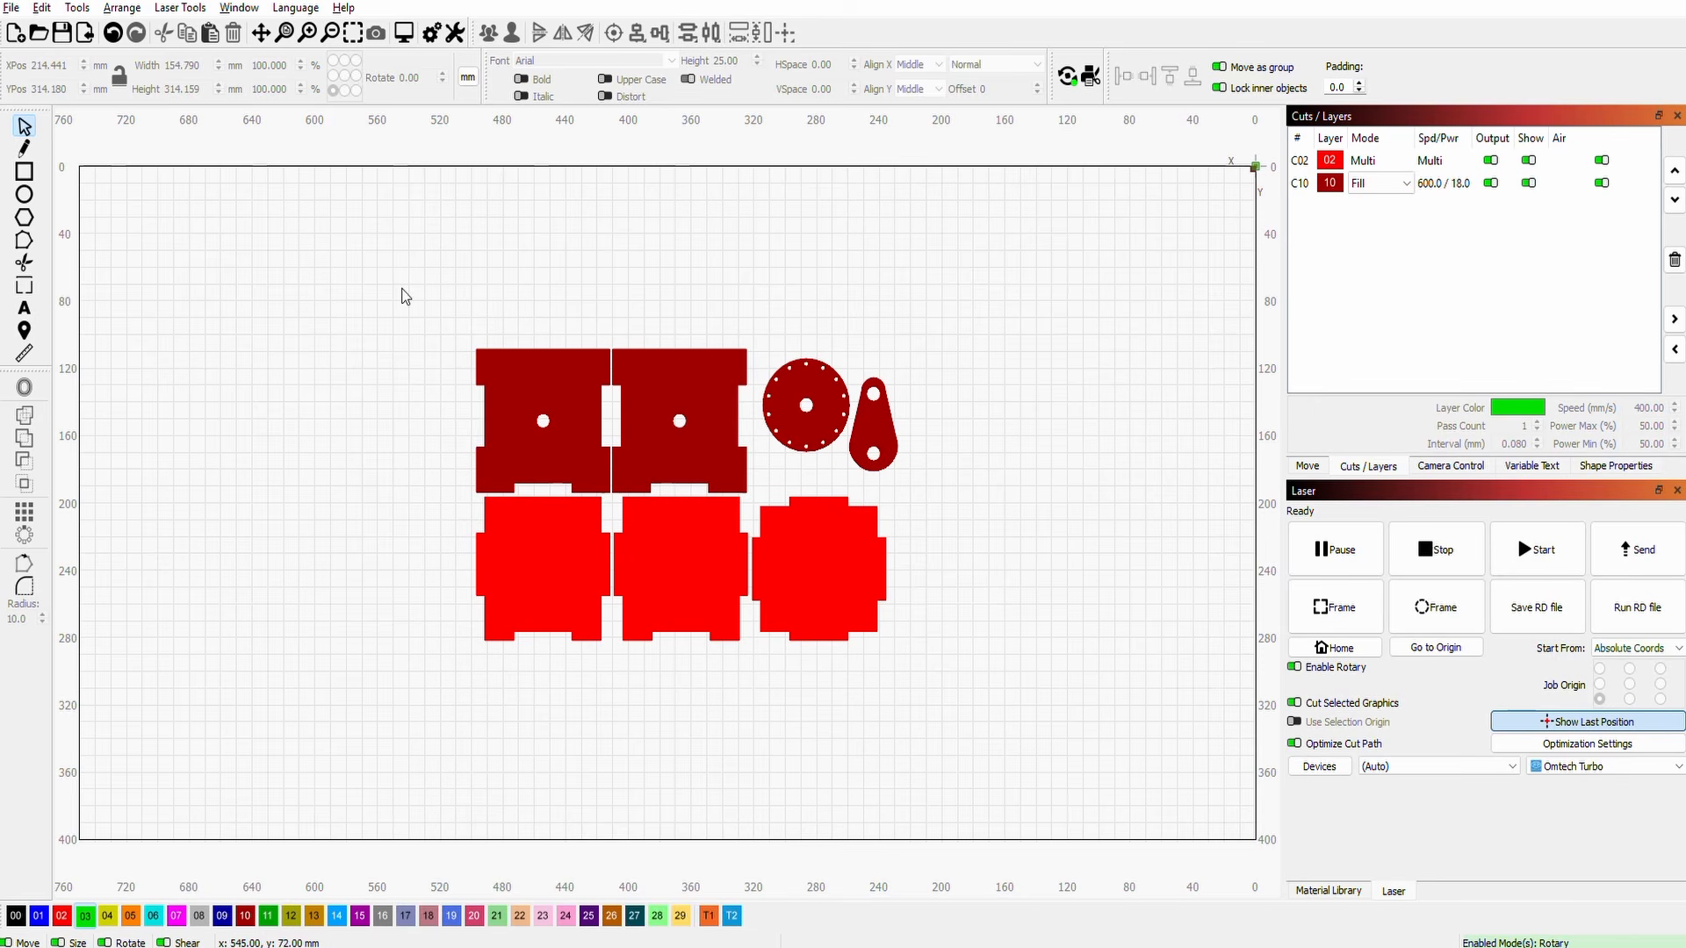
# - Assign all the pasted parts to the black layer 00
pyautogui.moveTo(398, 290); pyautogui.dragTo(970, 681)
pyautogui.scroll(1, 1044, 807)
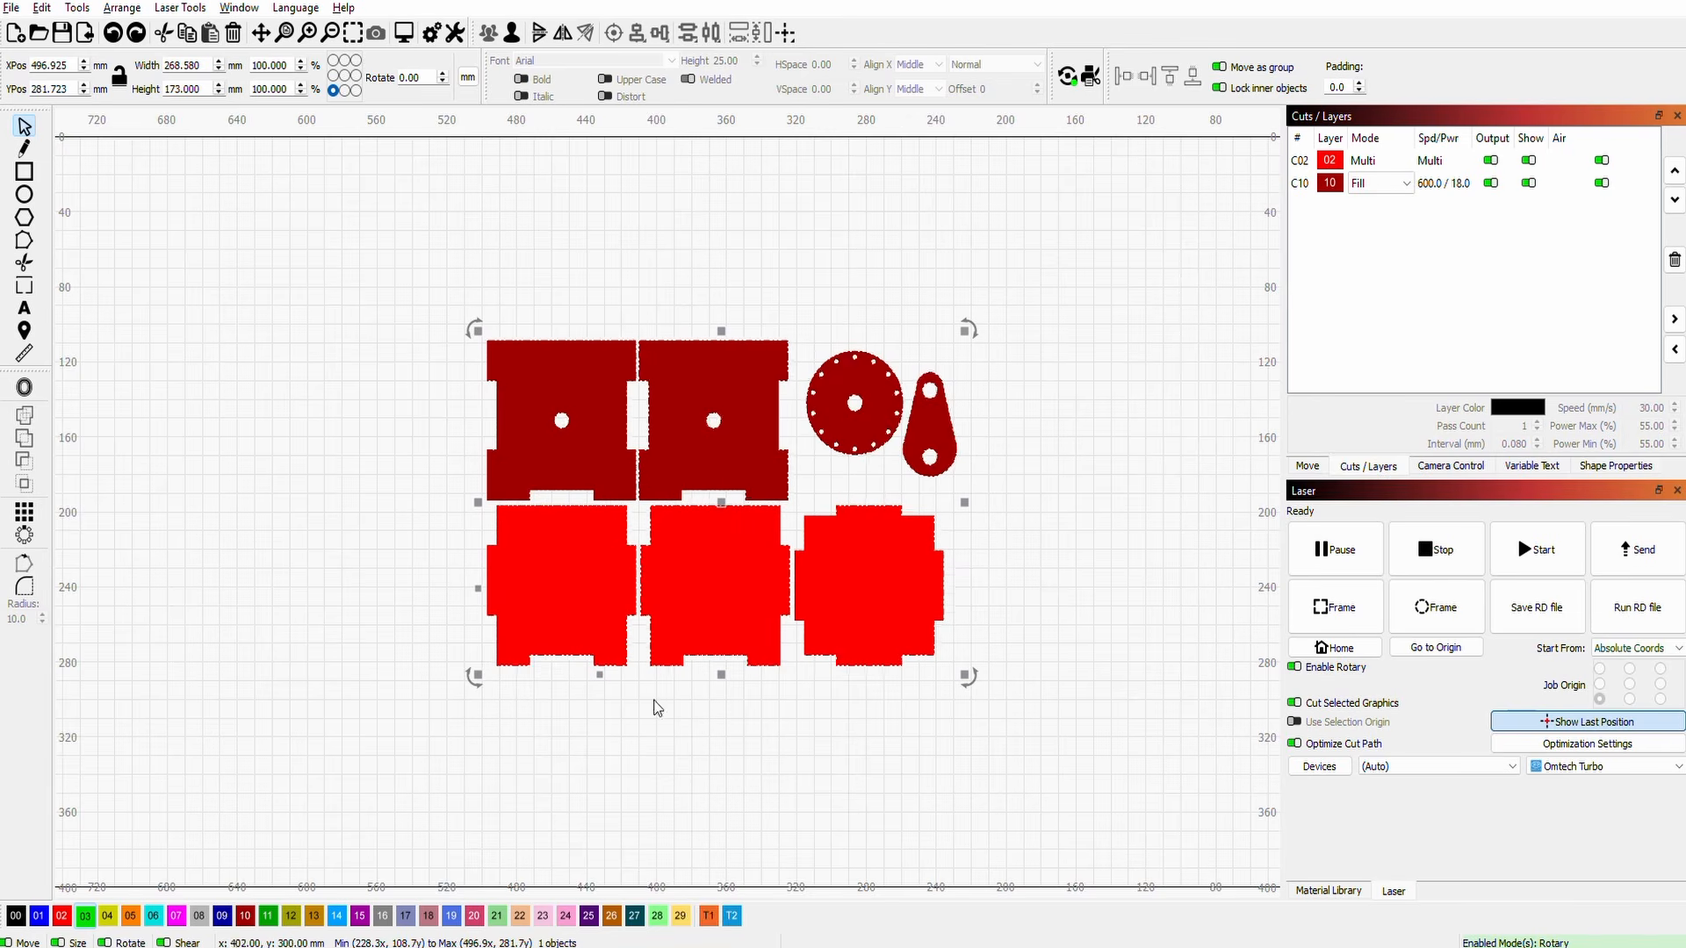
pyautogui.click(17, 916)
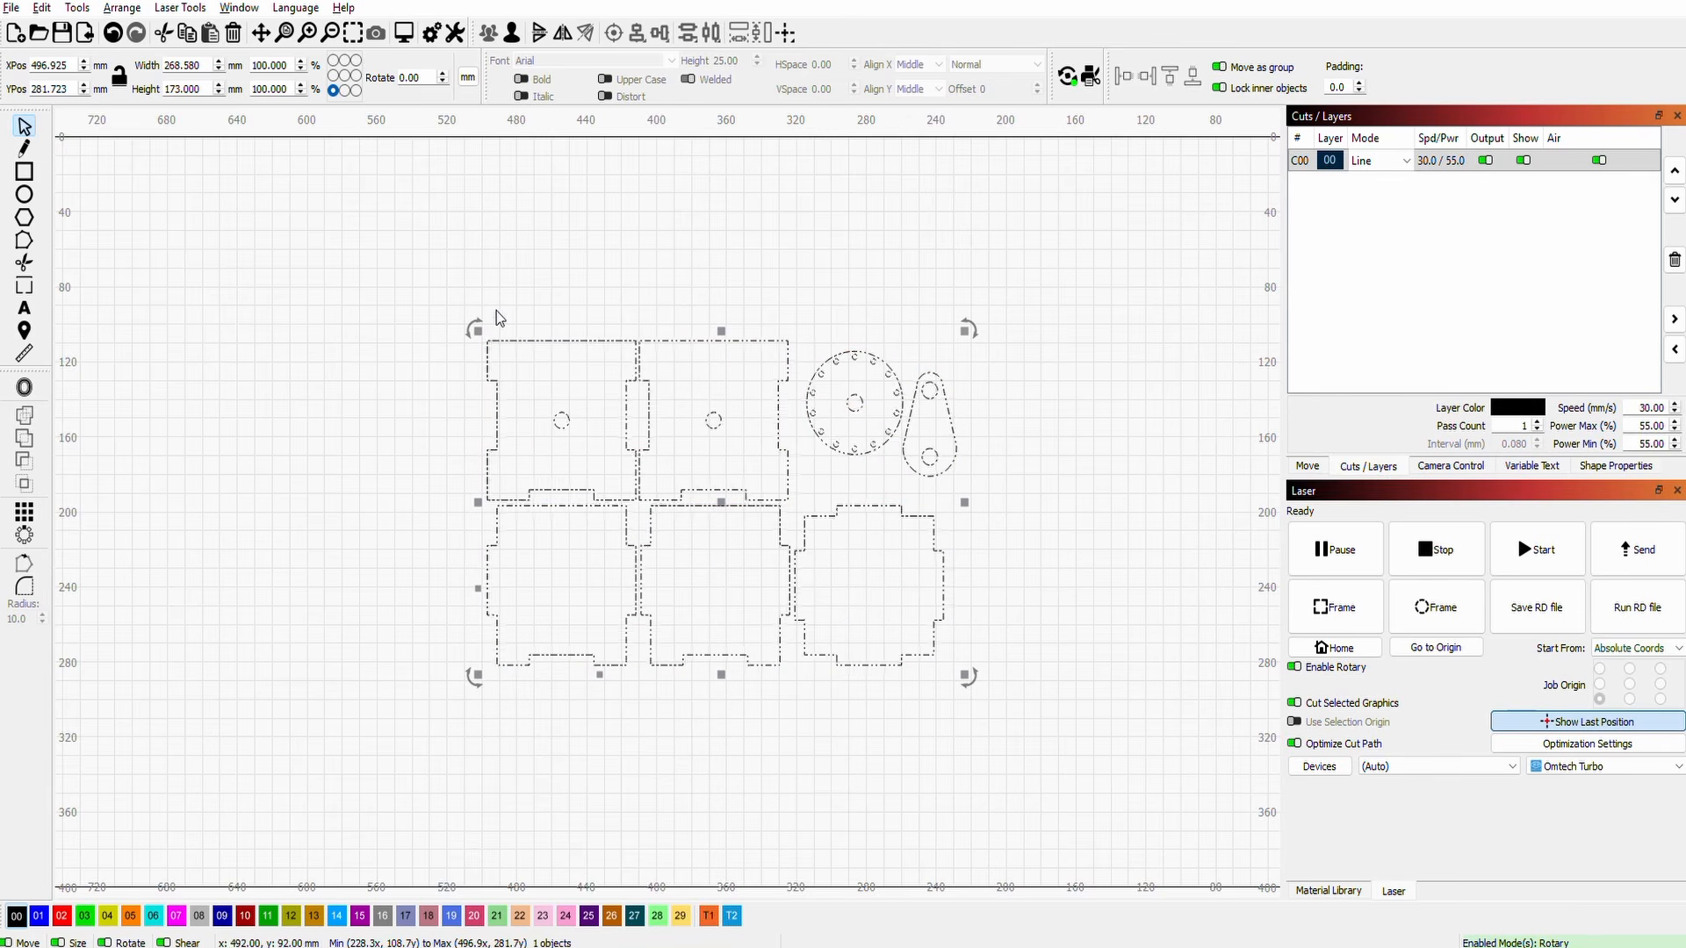
pyautogui.click(474, 338)
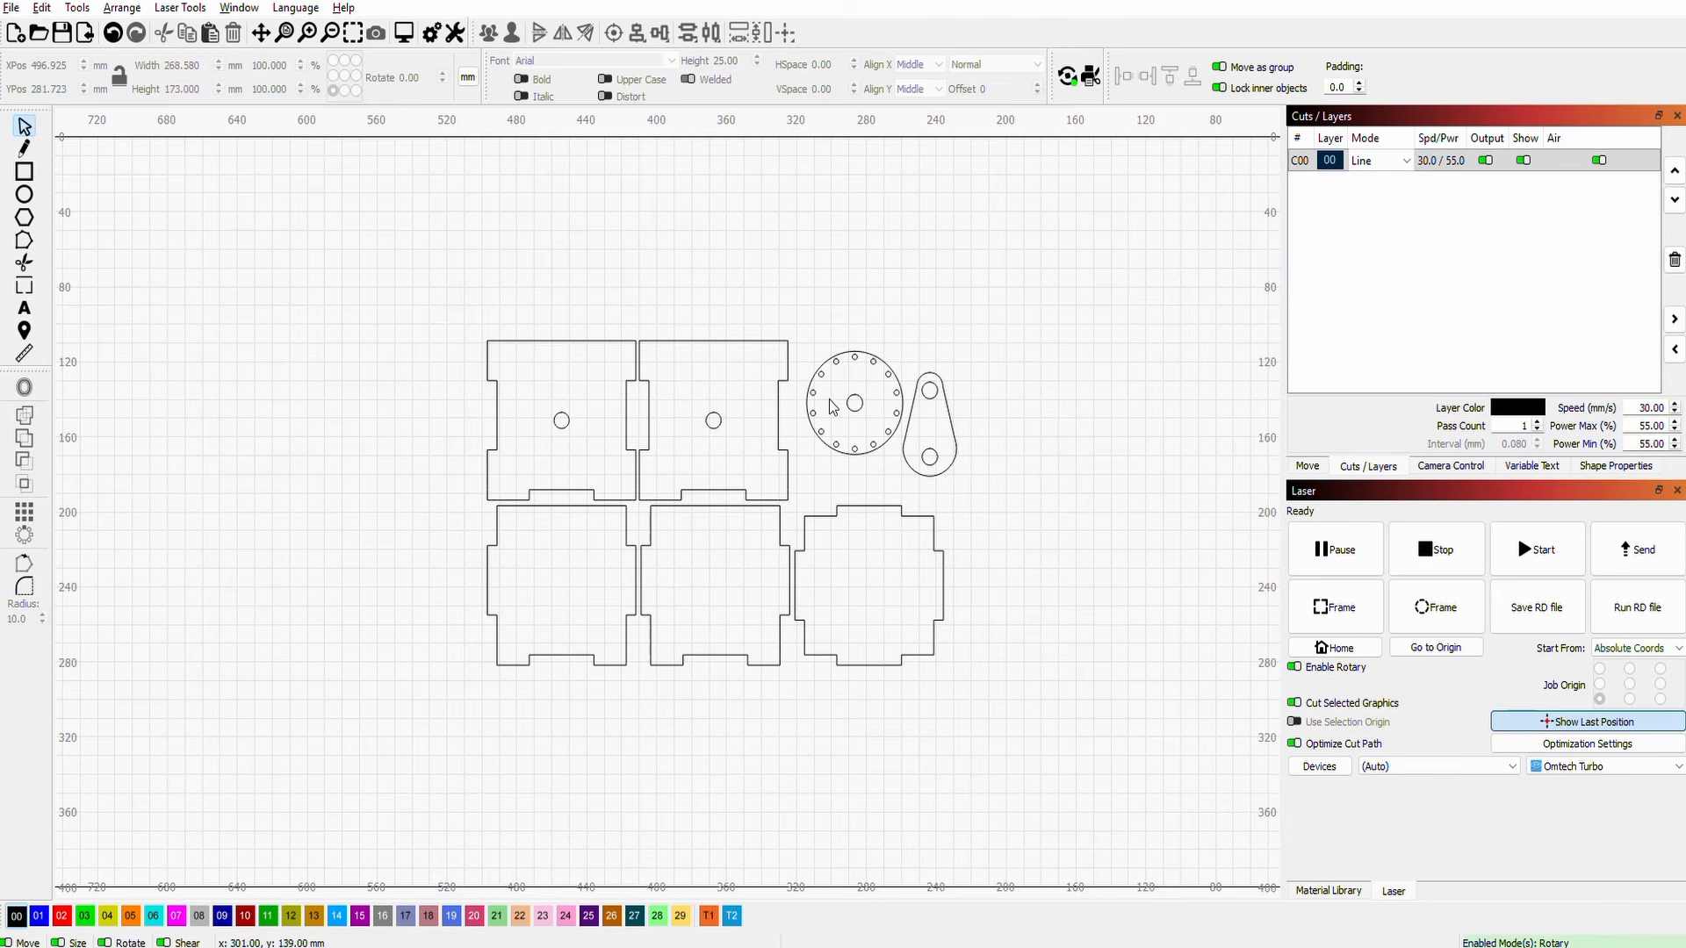
# - Switch back to Inkscape and delete the large disc with its fourteen rim holes
pyautogui.click(866, 352)
pyautogui.scroll(3, 867, 352)
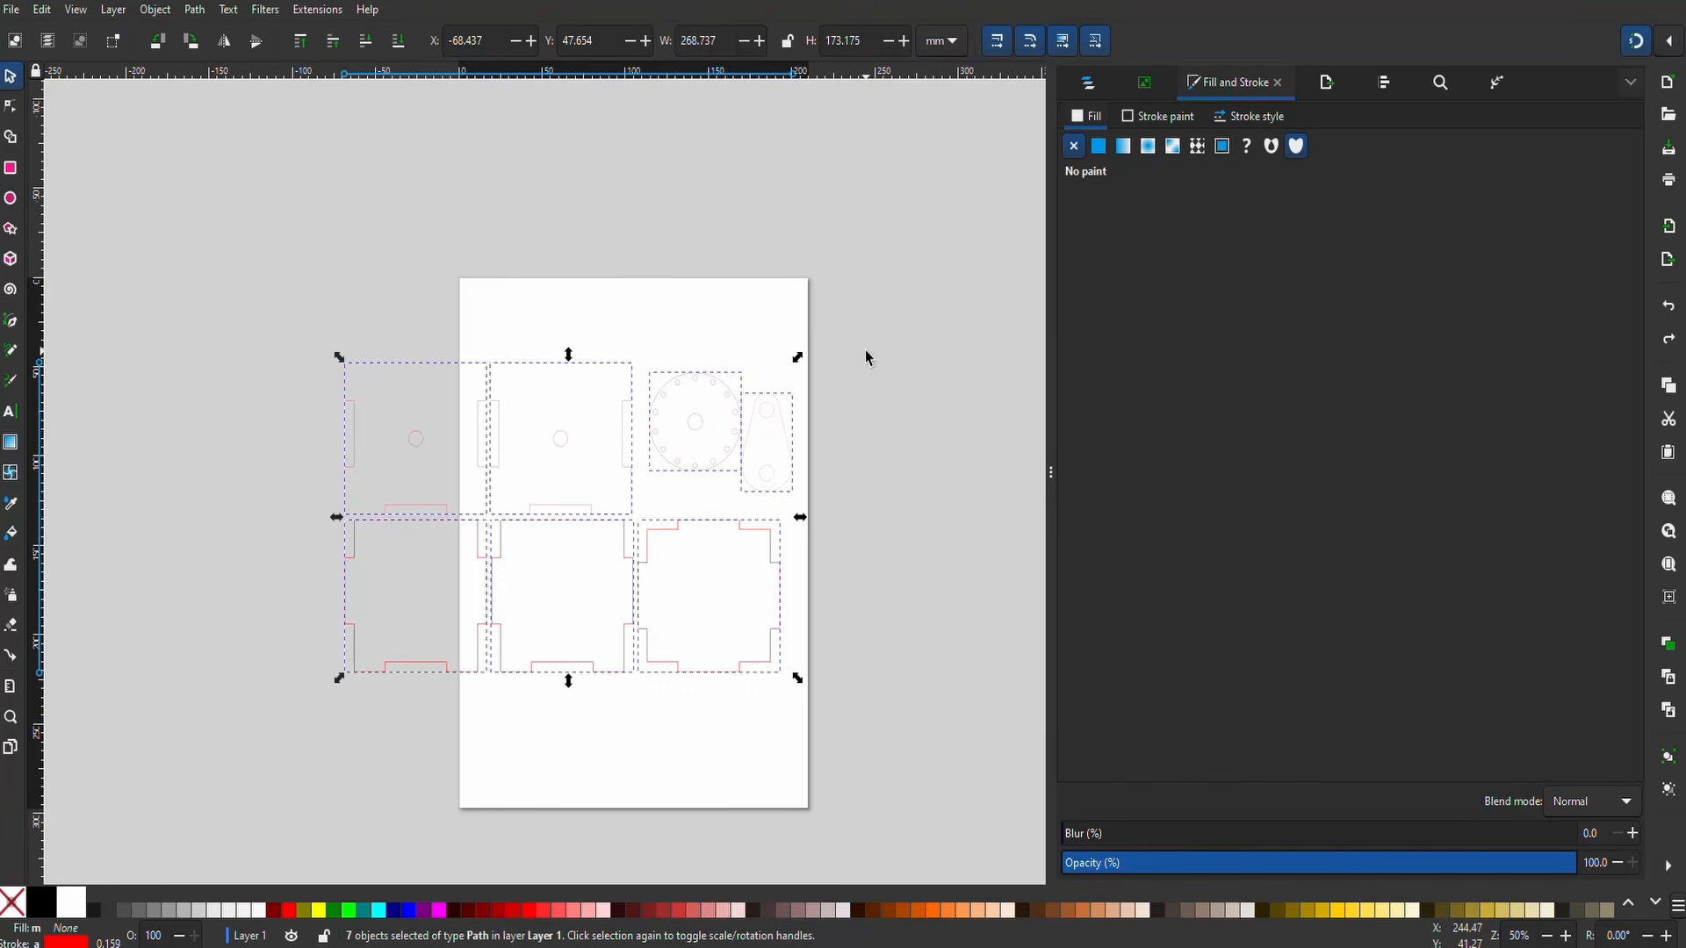
pyautogui.scroll(3, 711, 376)
pyautogui.click(677, 433)
pyautogui.press('Delete')
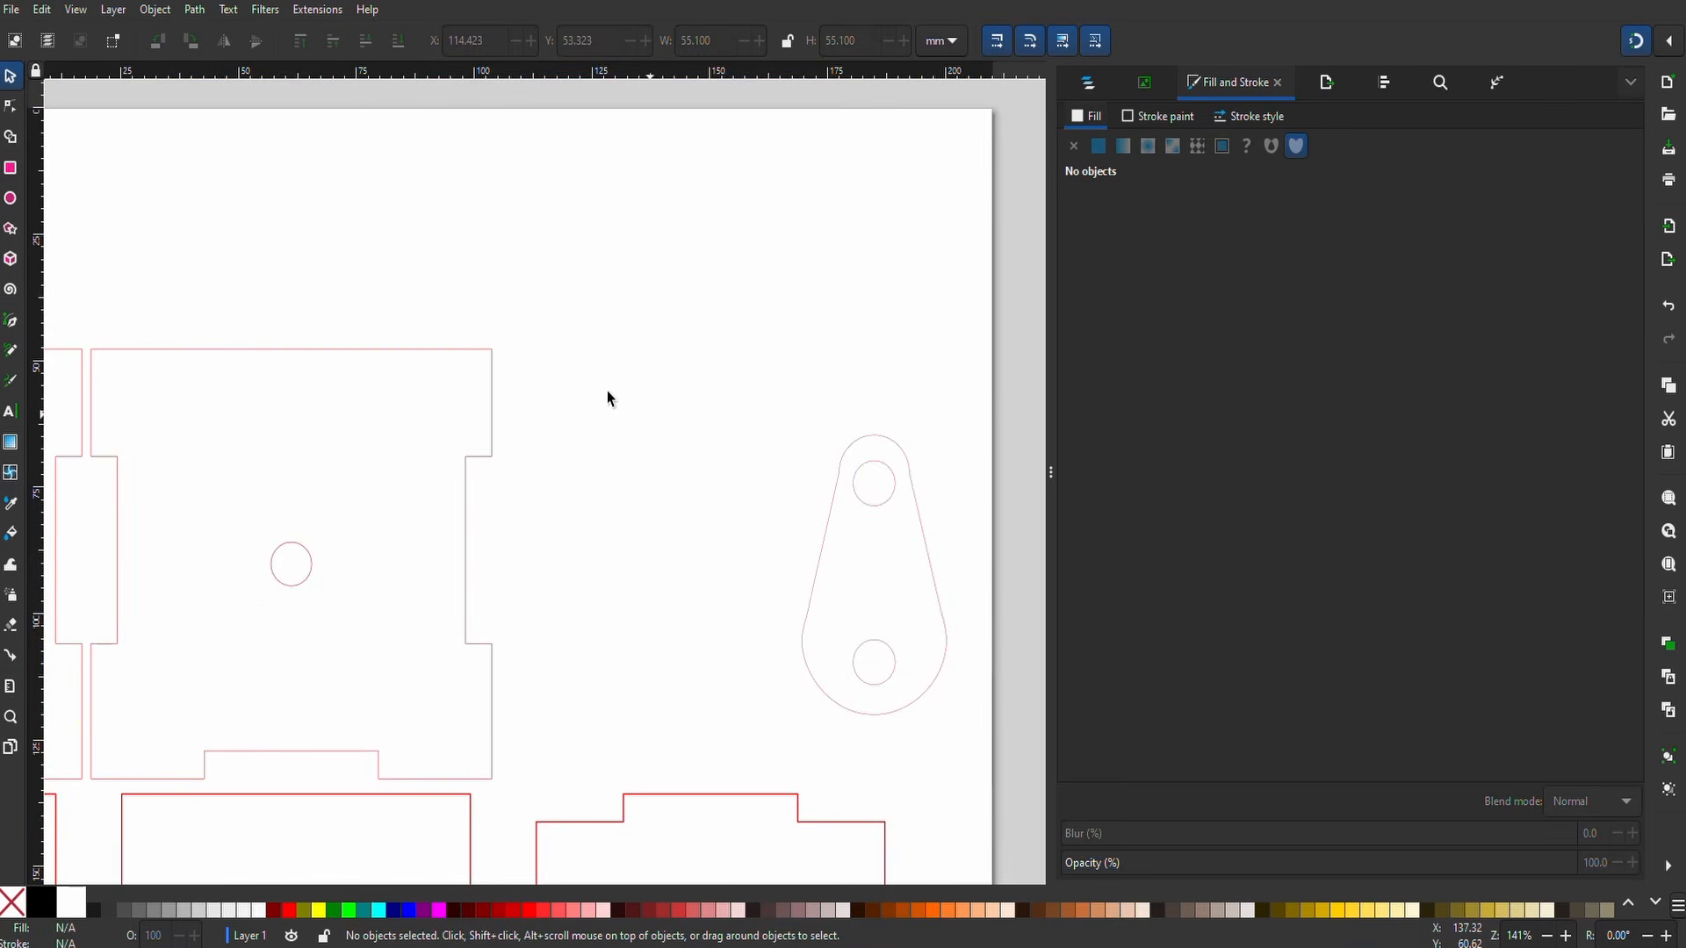
# - Draw a 27.5 mm circle without fill between the holed panel and the tapered arm
pyautogui.click(10, 199)
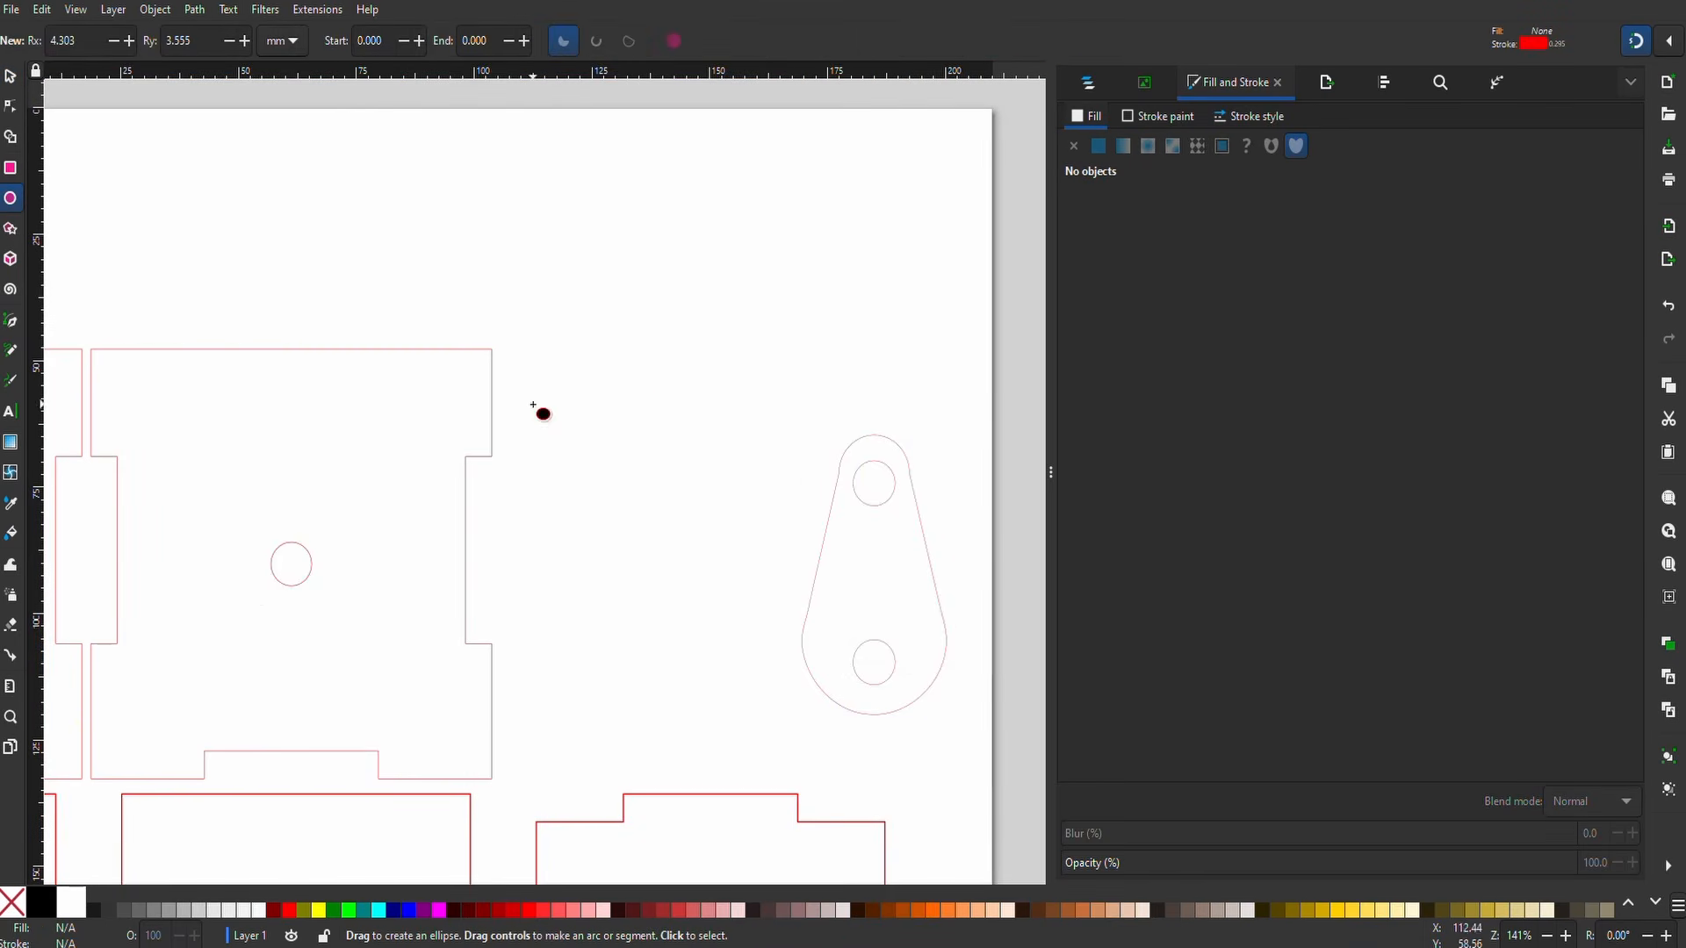
pyautogui.moveTo(533, 404); pyautogui.dragTo(749, 620)
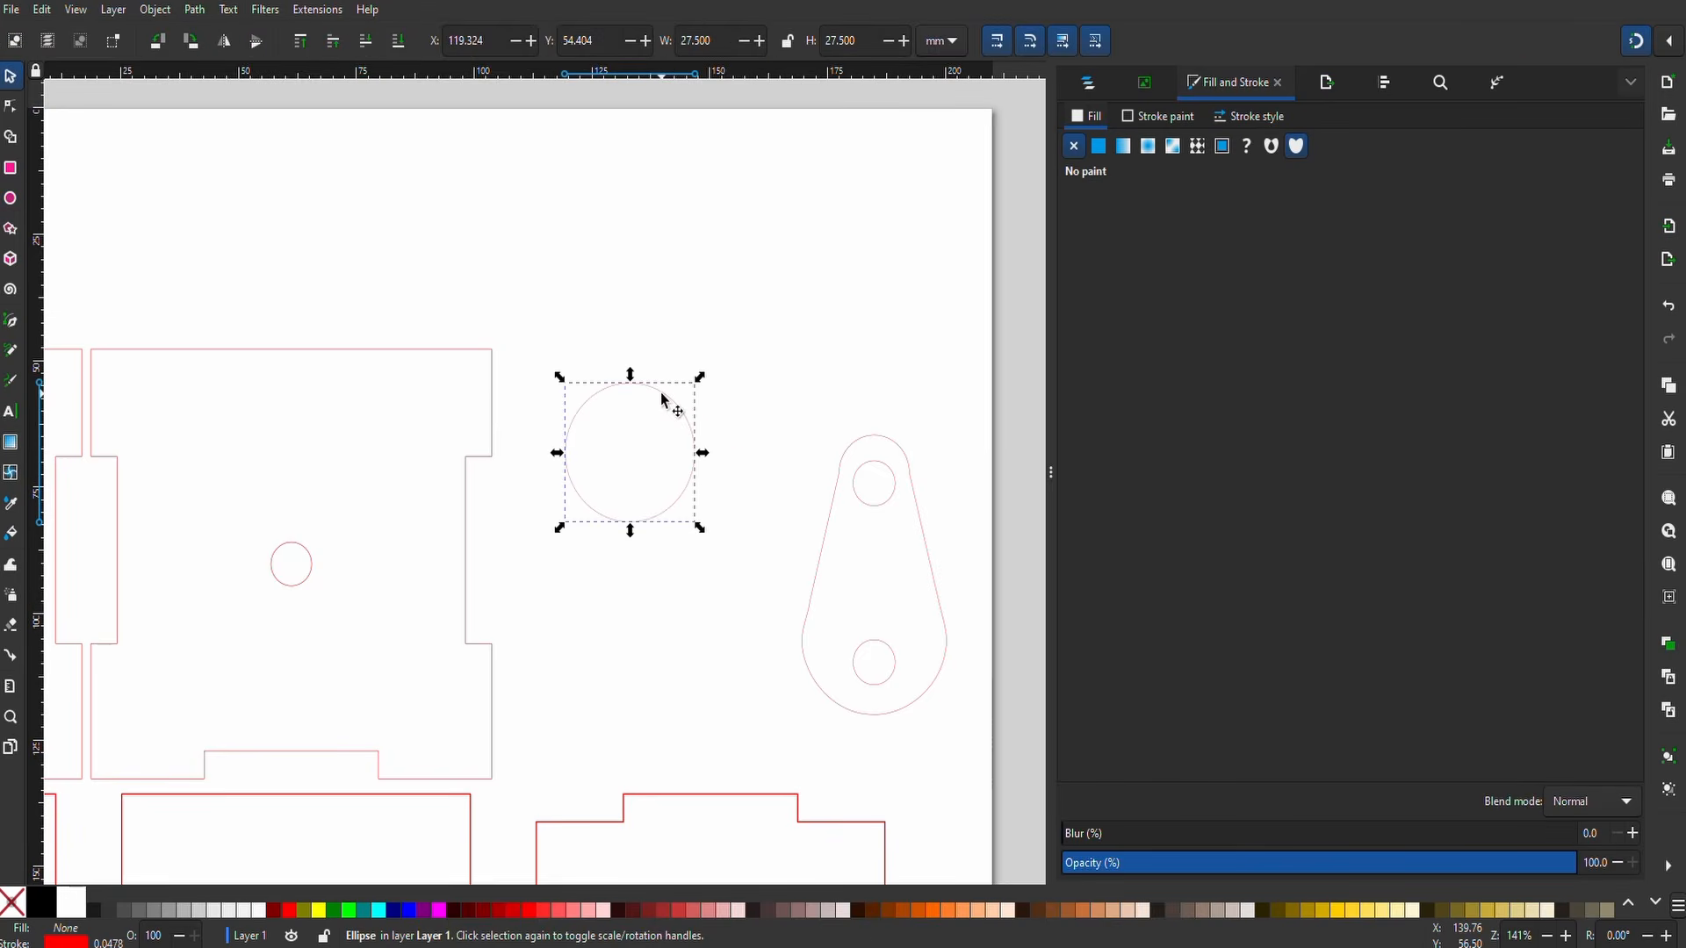
pyautogui.scroll(2, 661, 392)
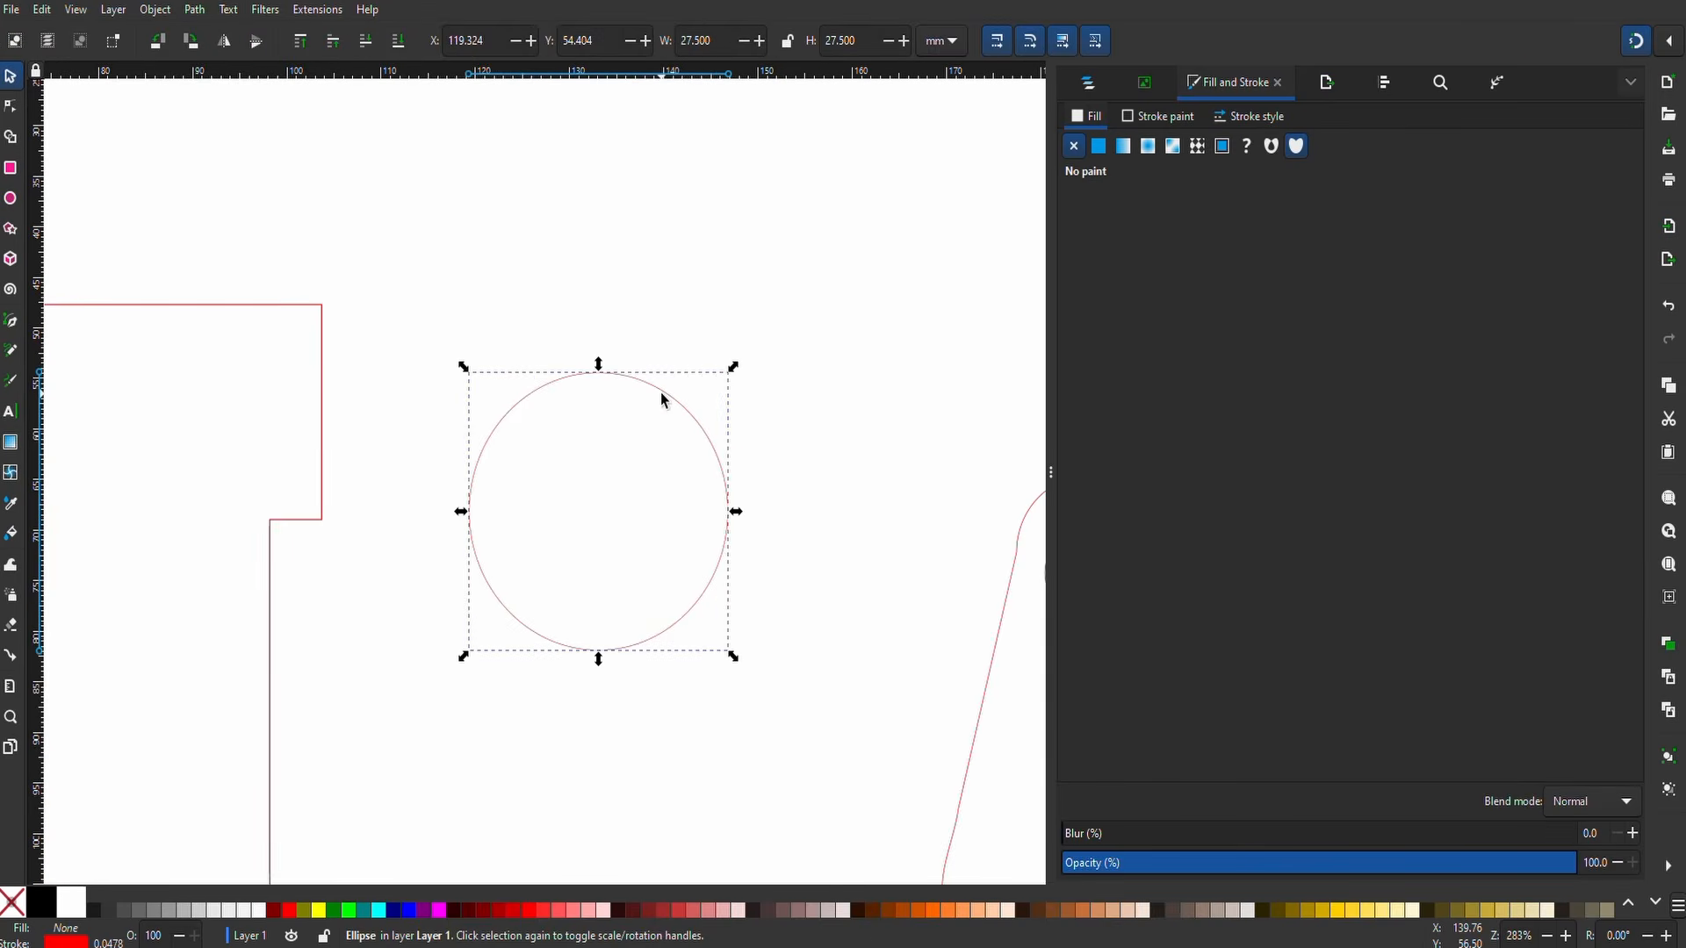
pyautogui.press('Escape')
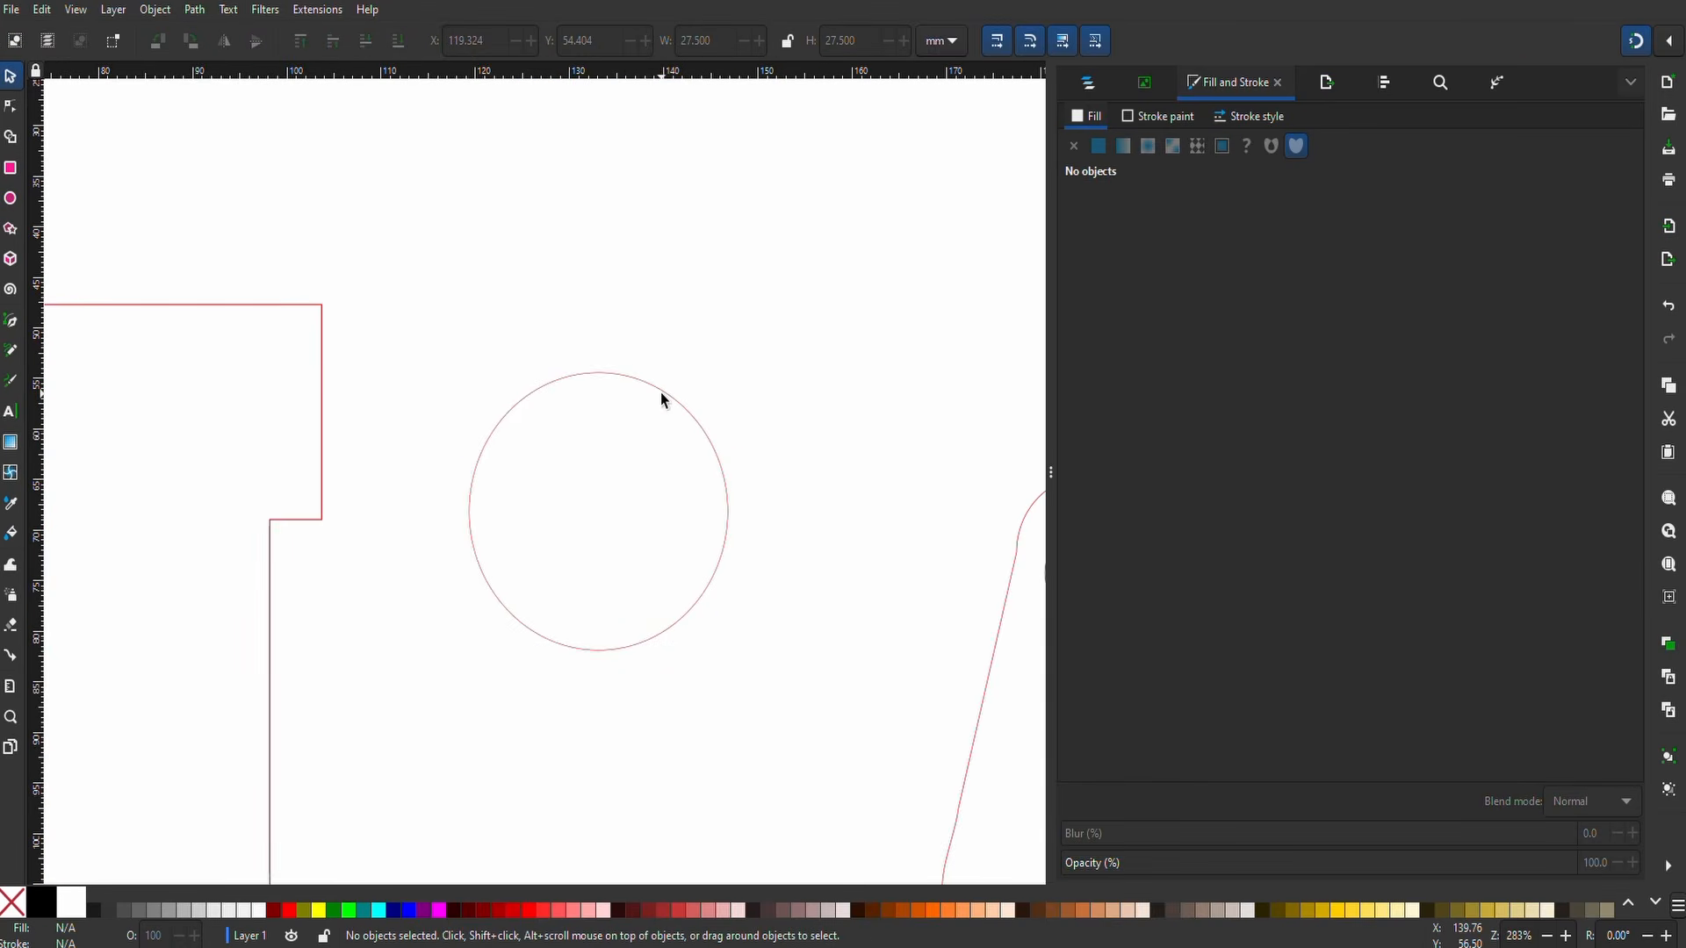
# - Duplicate the 27.5 mm circle and set the copy's width and height to 9 mm
pyautogui.click(641, 380)
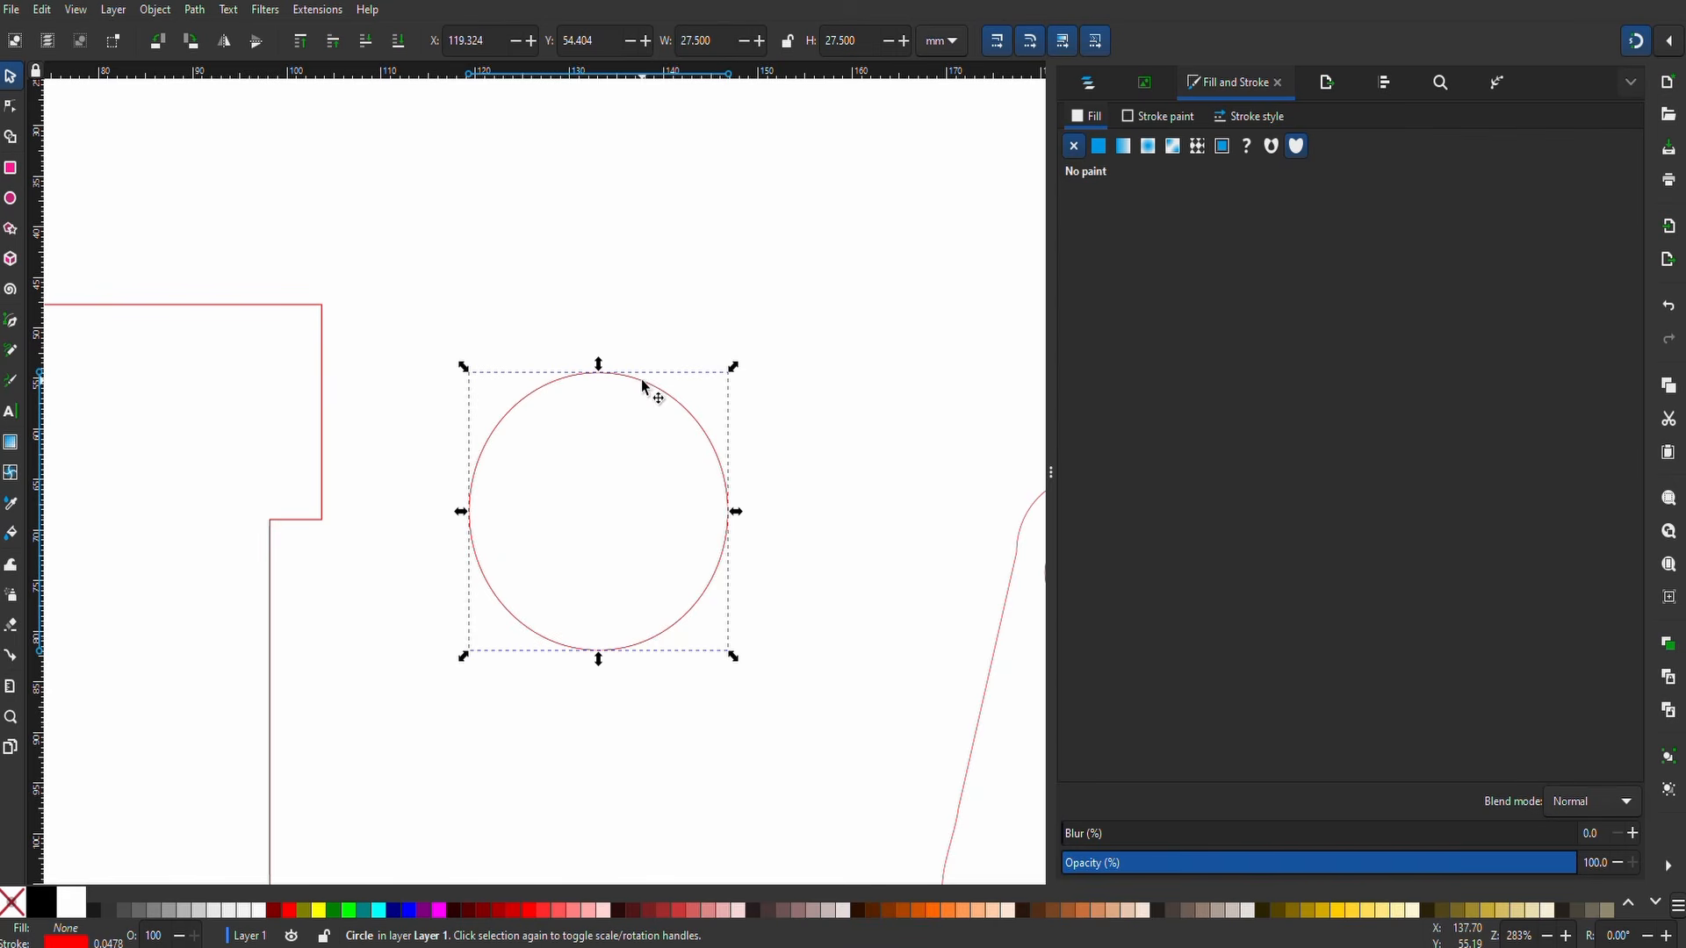
pyautogui.tripleClick(700, 40)
pyautogui.write('9')
pyautogui.press('Return')
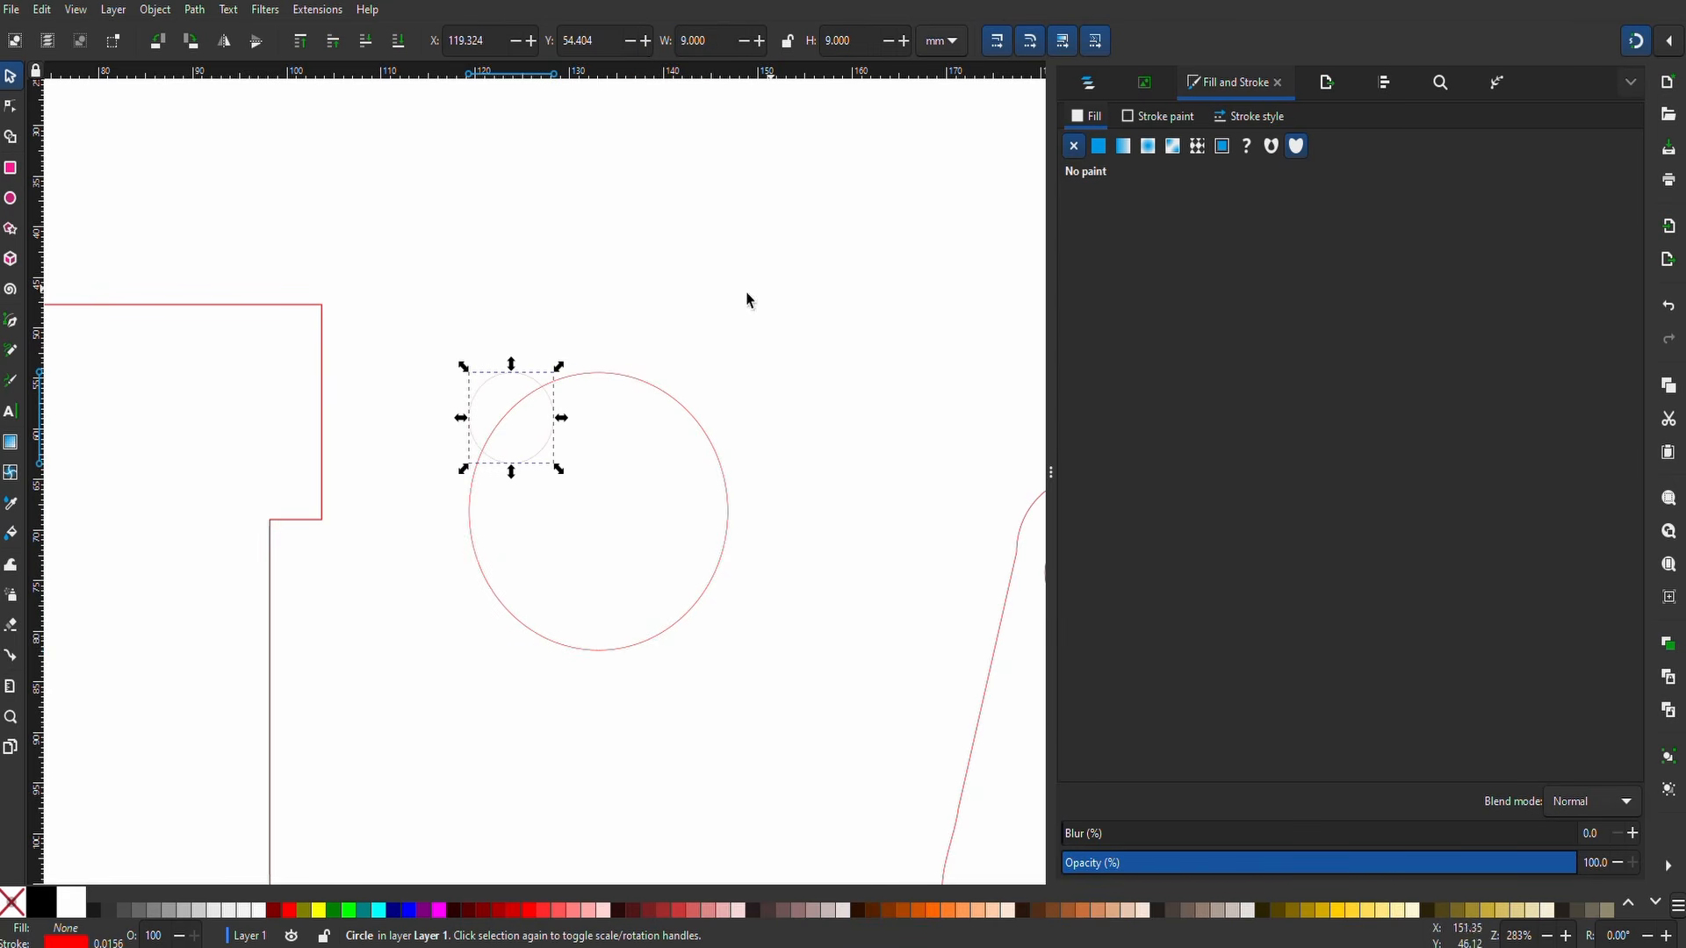
# - Center the 9 mm circle in the 27.5 mm circle both ways and subtract it with Difference
pyautogui.hotkey('ctrl', 'z')
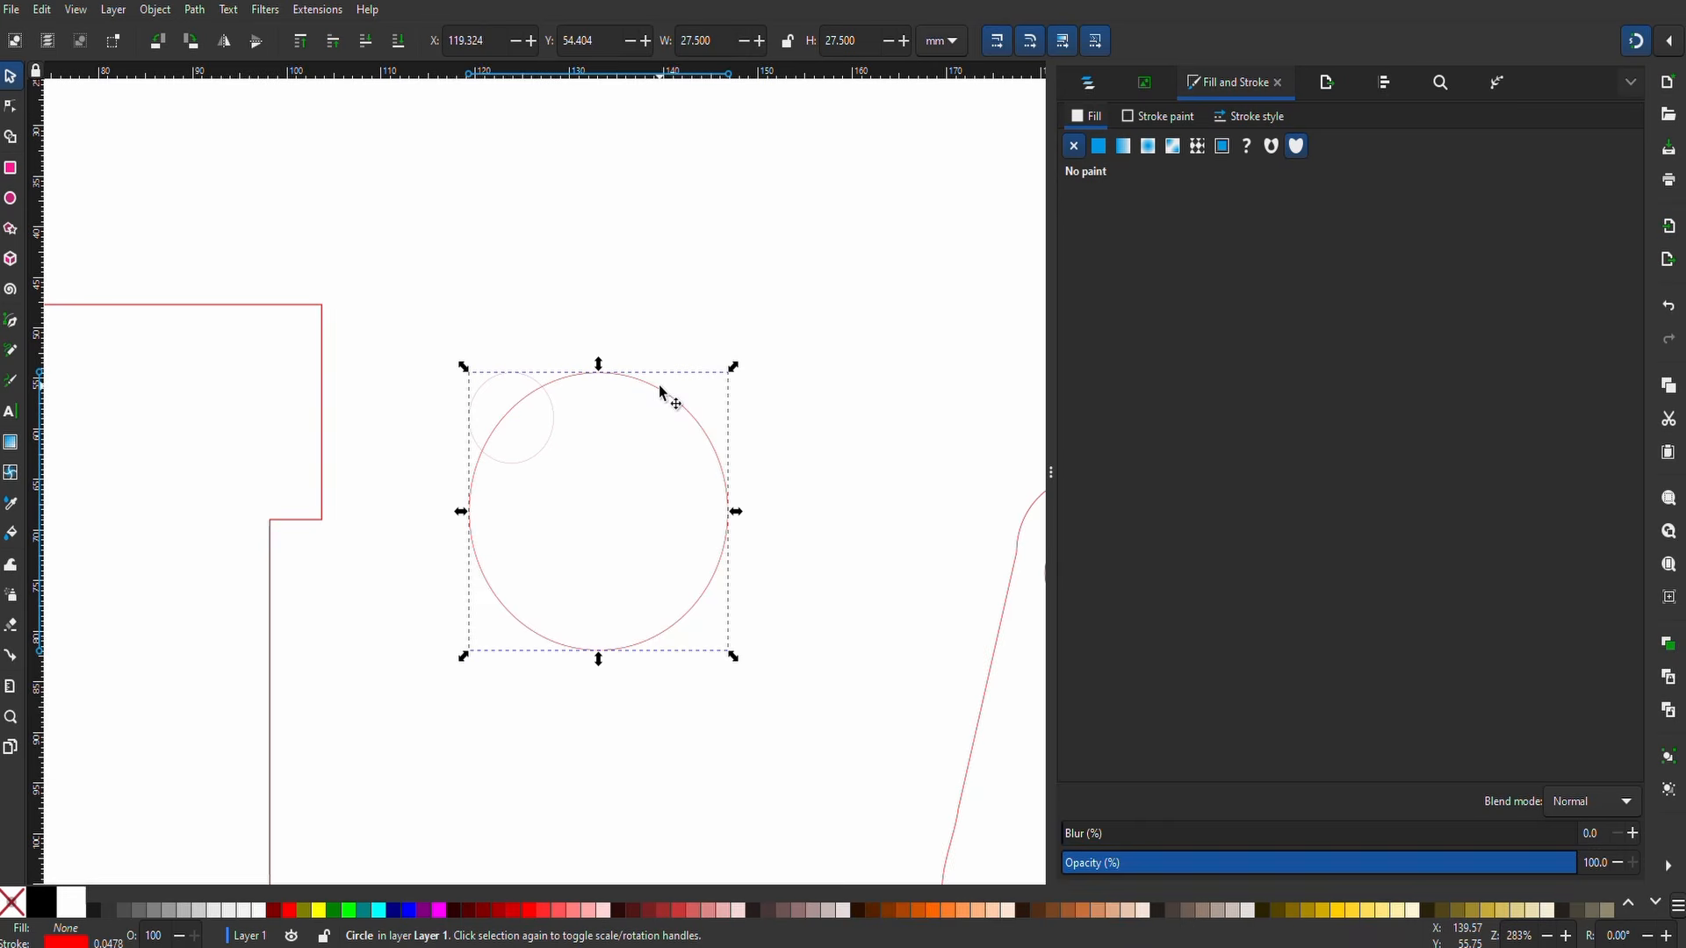
pyautogui.keyDown('shift'); pyautogui.click(552, 448); pyautogui.keyUp('shift')
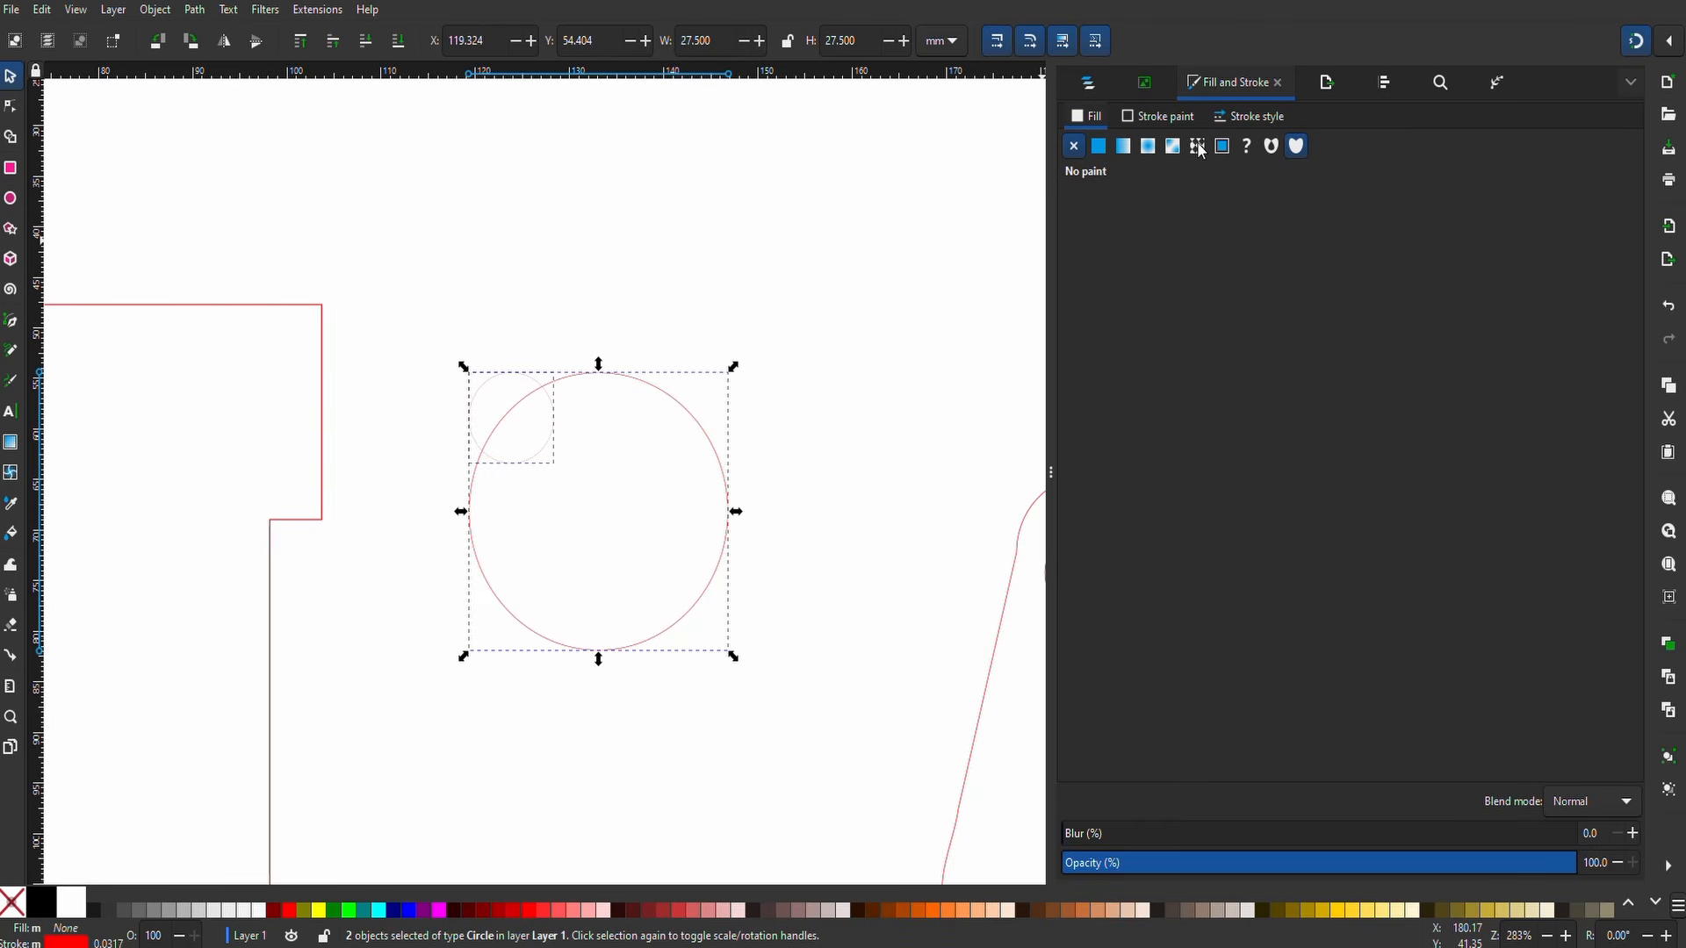
pyautogui.click(1383, 83)
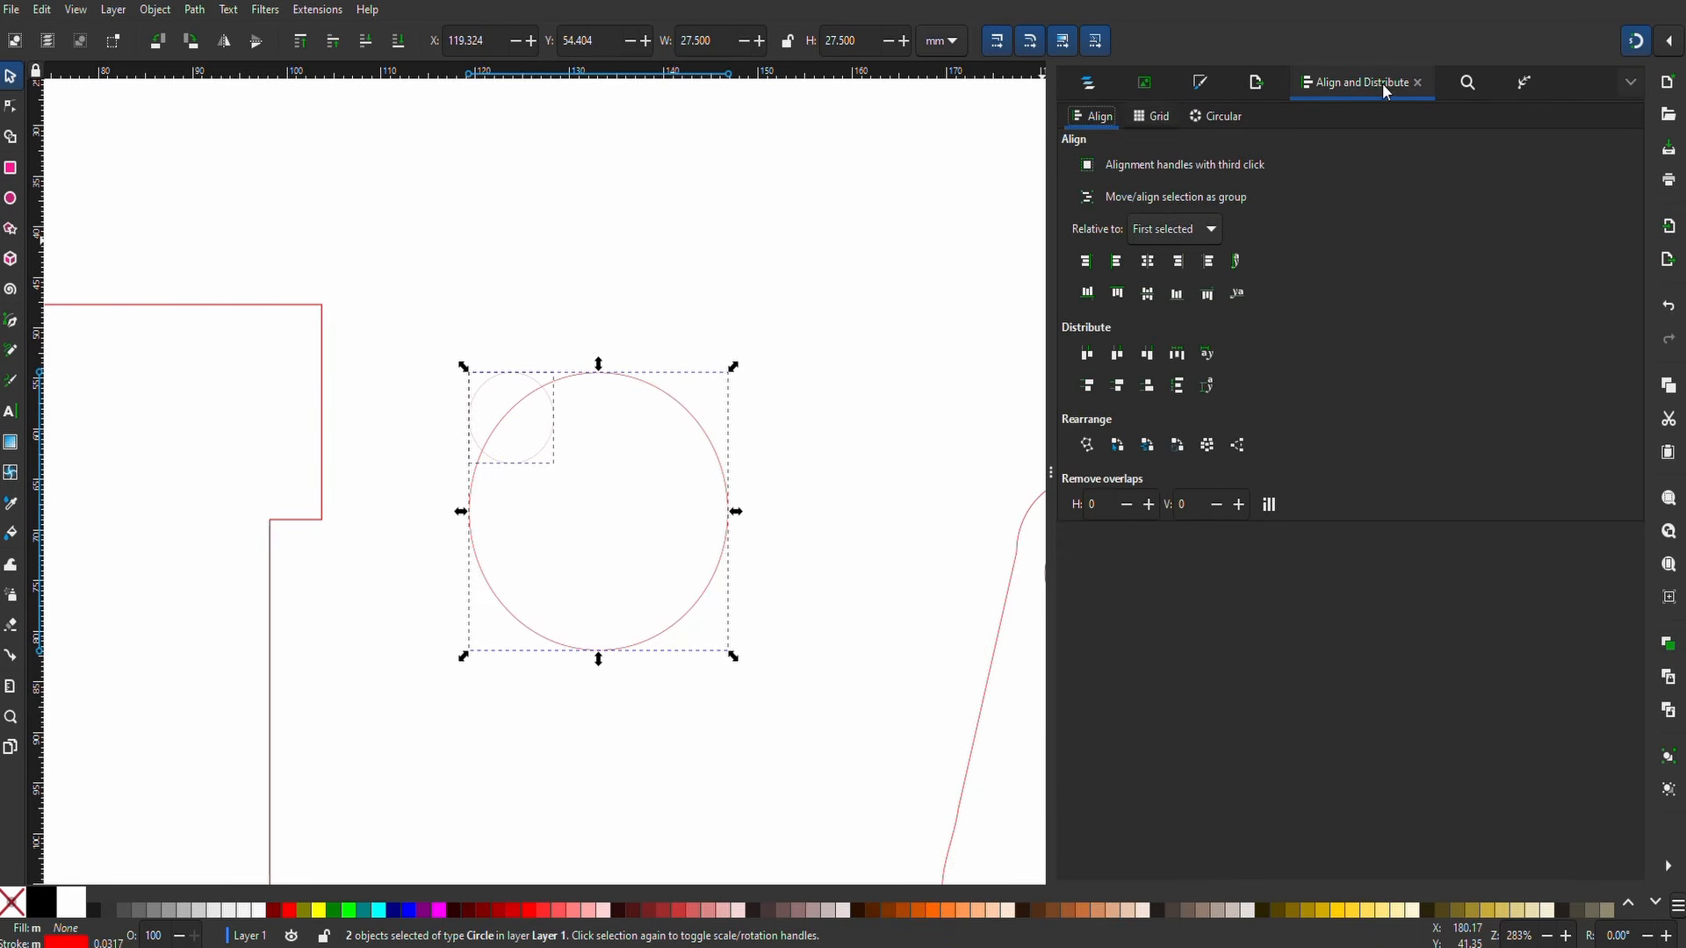
pyautogui.click(1148, 262)
pyautogui.click(1147, 295)
pyautogui.click(195, 11)
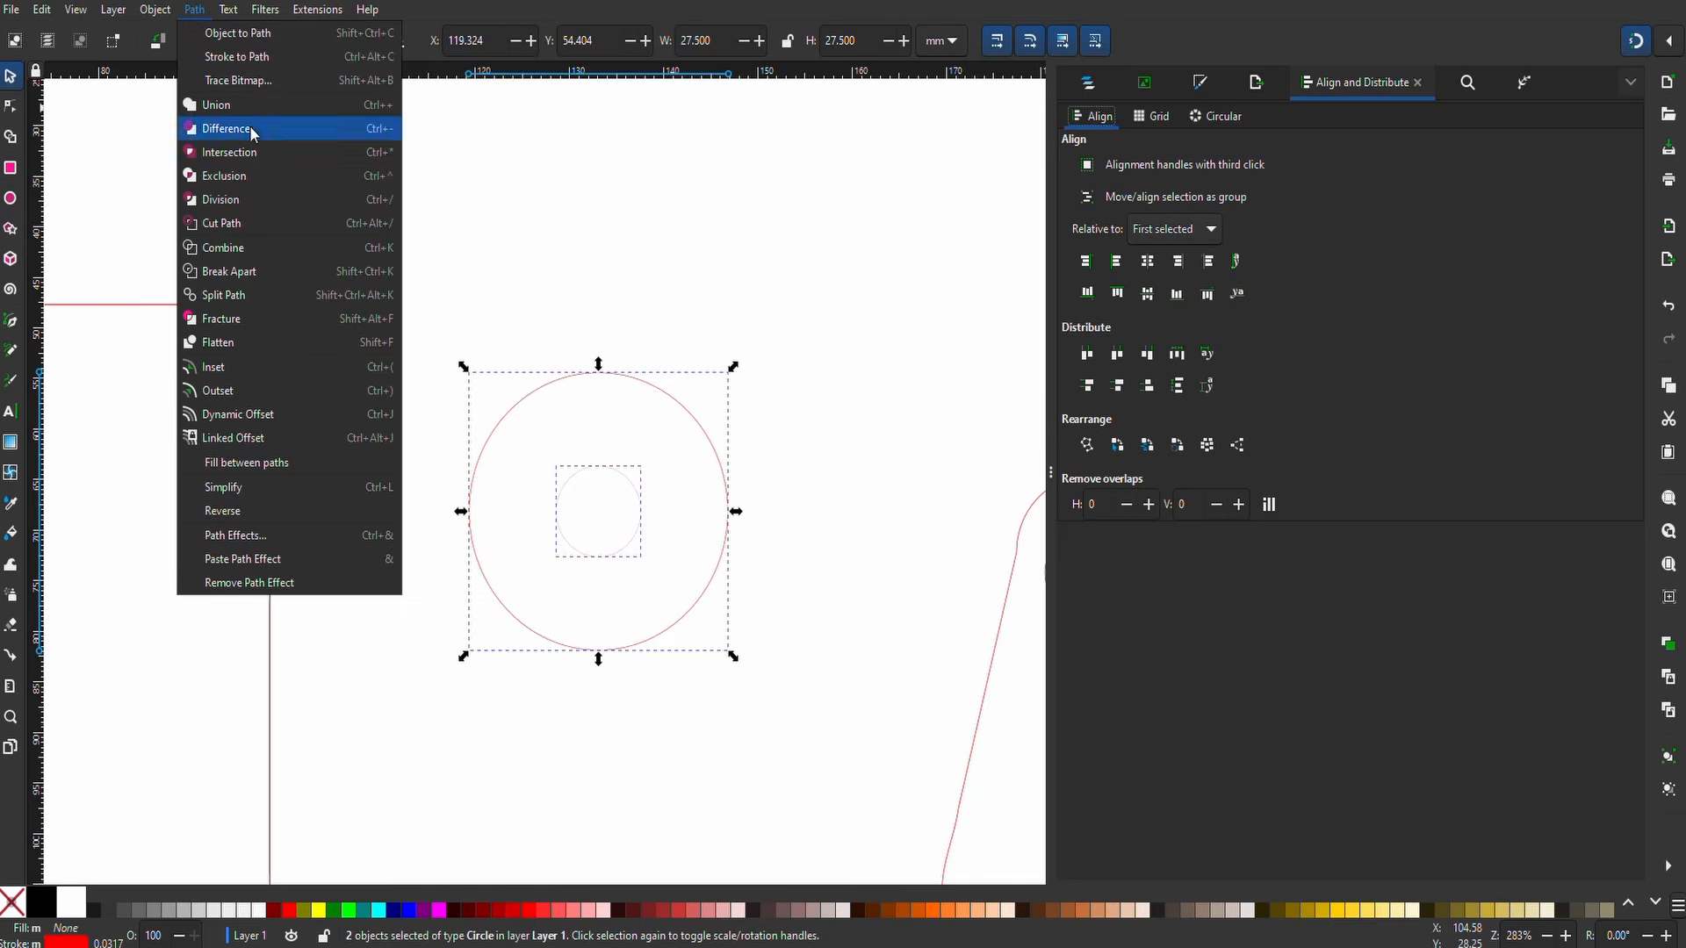
pyautogui.click(252, 130)
# - Draw a small circle above the new disc and set its width and height to 3 mm
pyautogui.press('e')
pyautogui.moveTo(519, 278); pyautogui.dragTo(544, 306)
pyautogui.press('s')
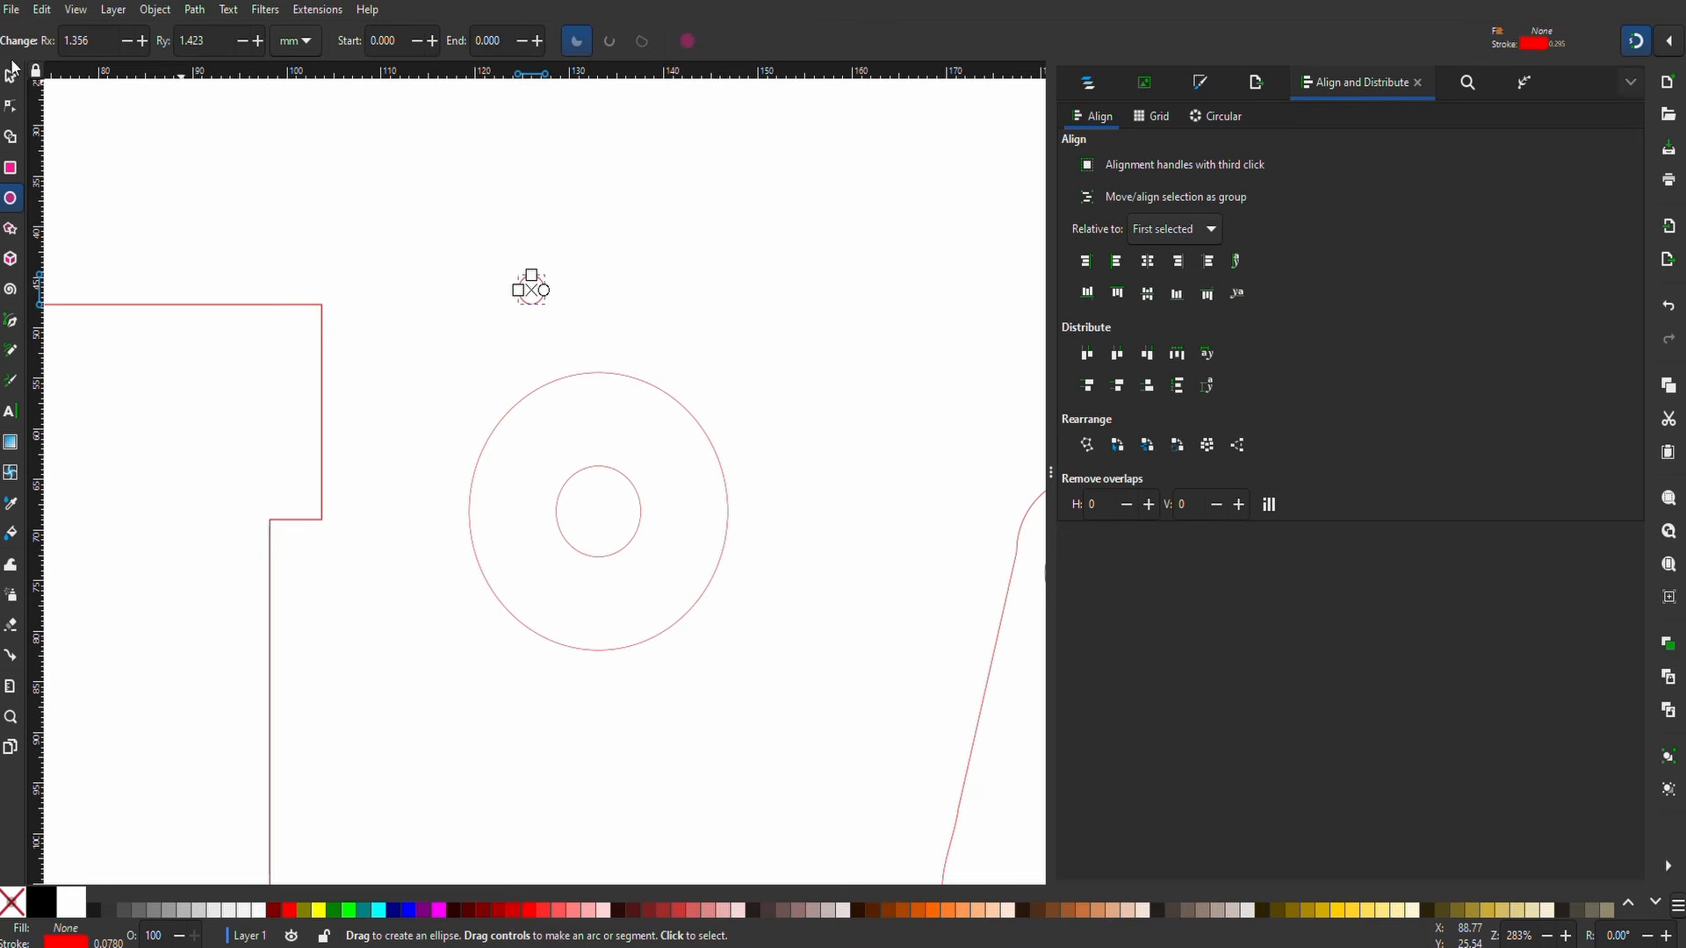
pyautogui.click(731, 50)
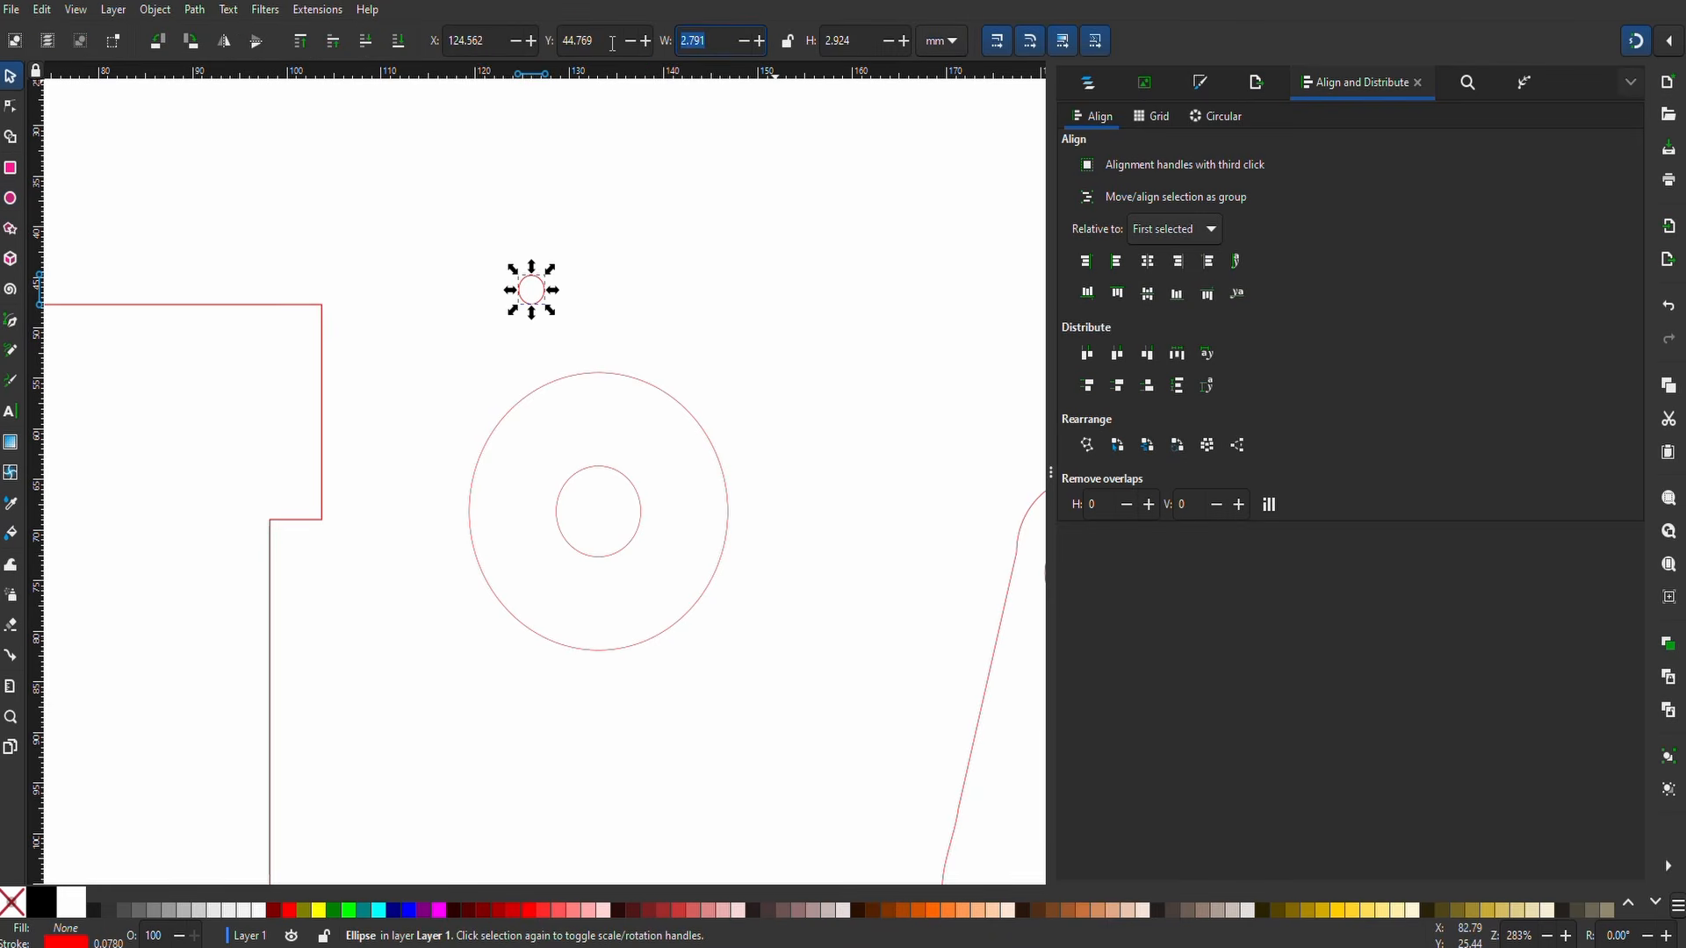
pyautogui.write('3')
pyautogui.press('Tab')
pyautogui.write('3')
pyautogui.press('Return')
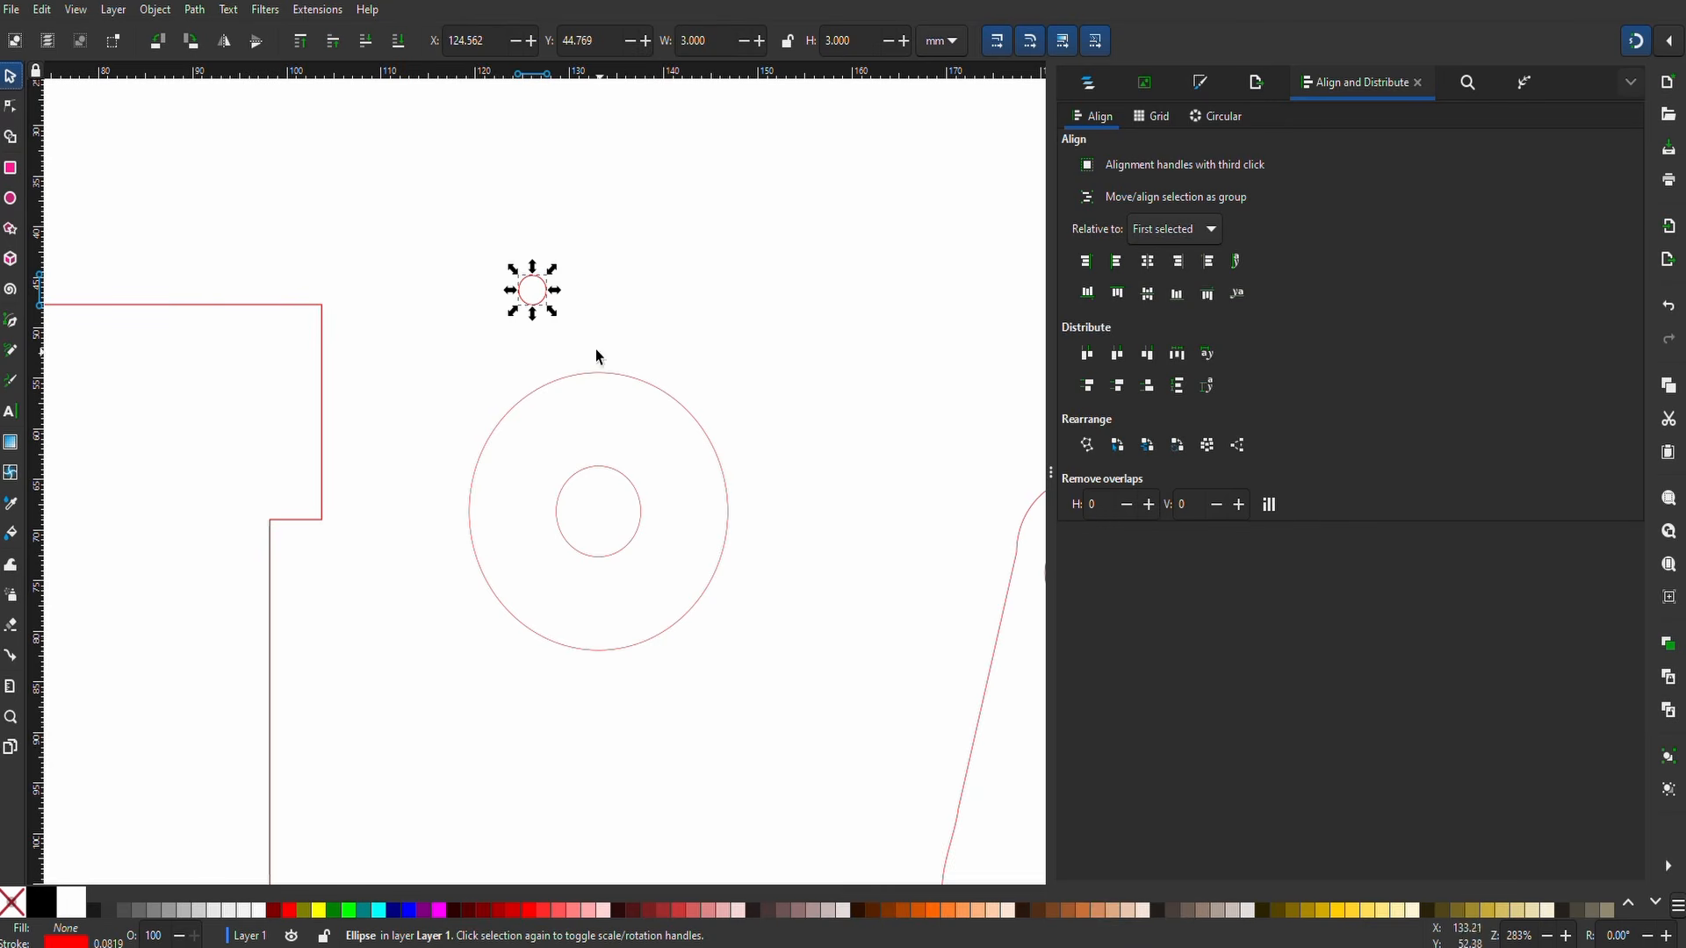
# - Move the 3 mm circle between the disc's center hole and upper rim, and center it horizontally on the disc
pyautogui.moveTo(539, 291); pyautogui.dragTo(605, 432)
pyautogui.click(649, 390)
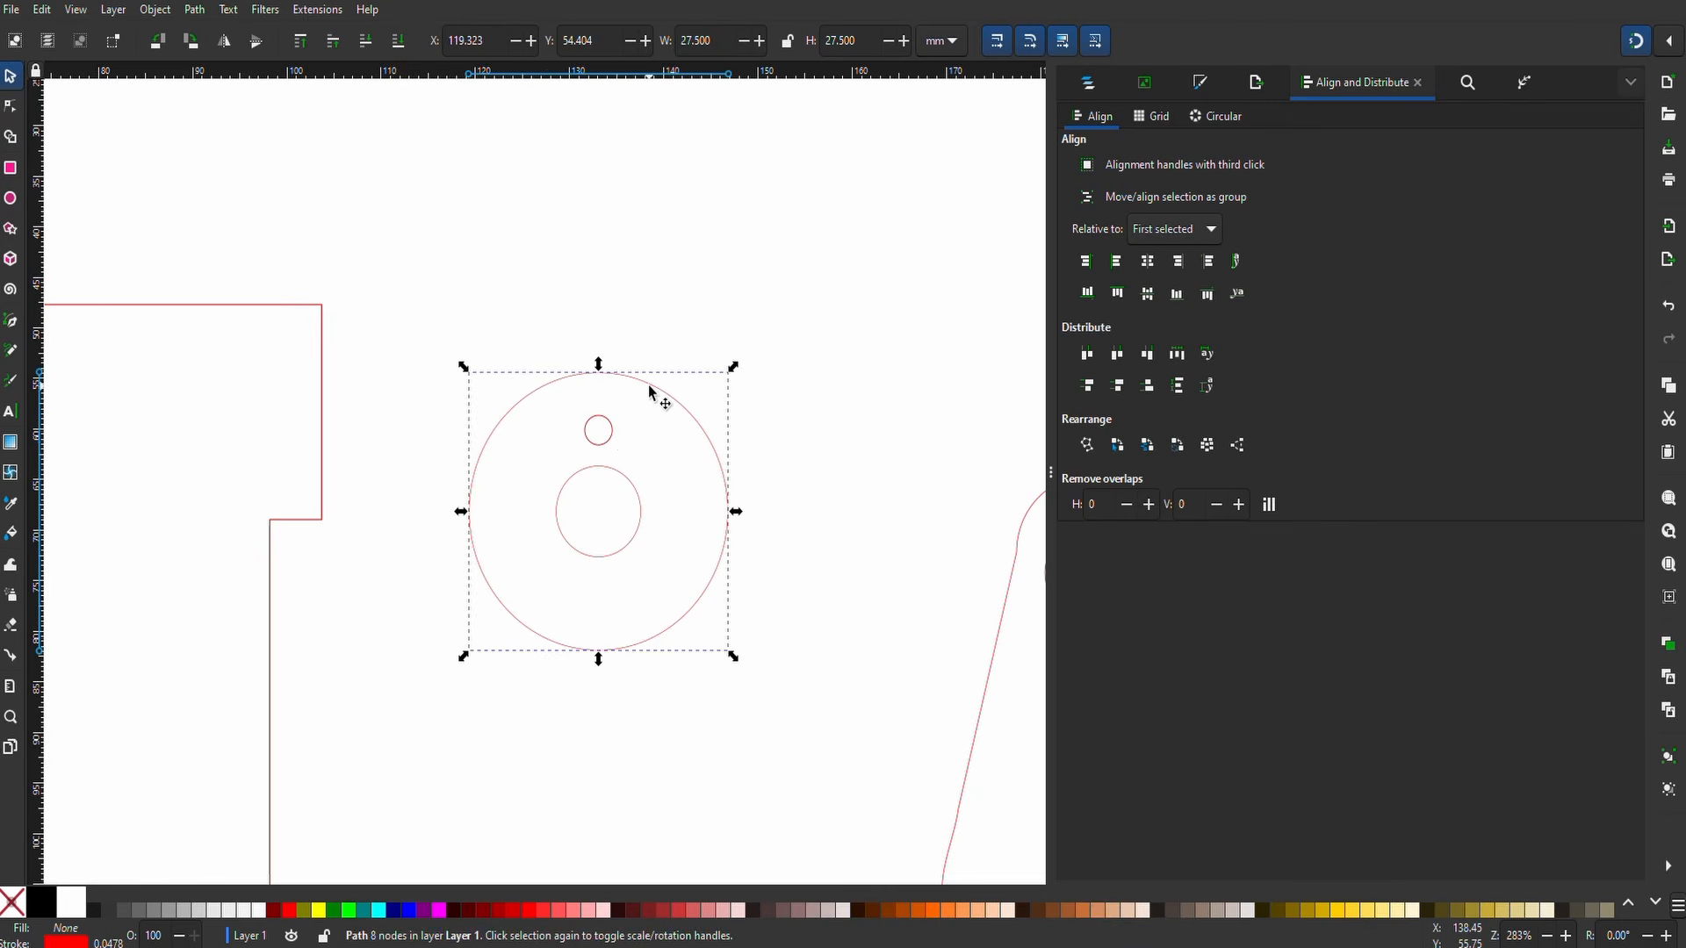
pyautogui.keyDown('shift'); pyautogui.click(609, 437); pyautogui.keyUp('shift')
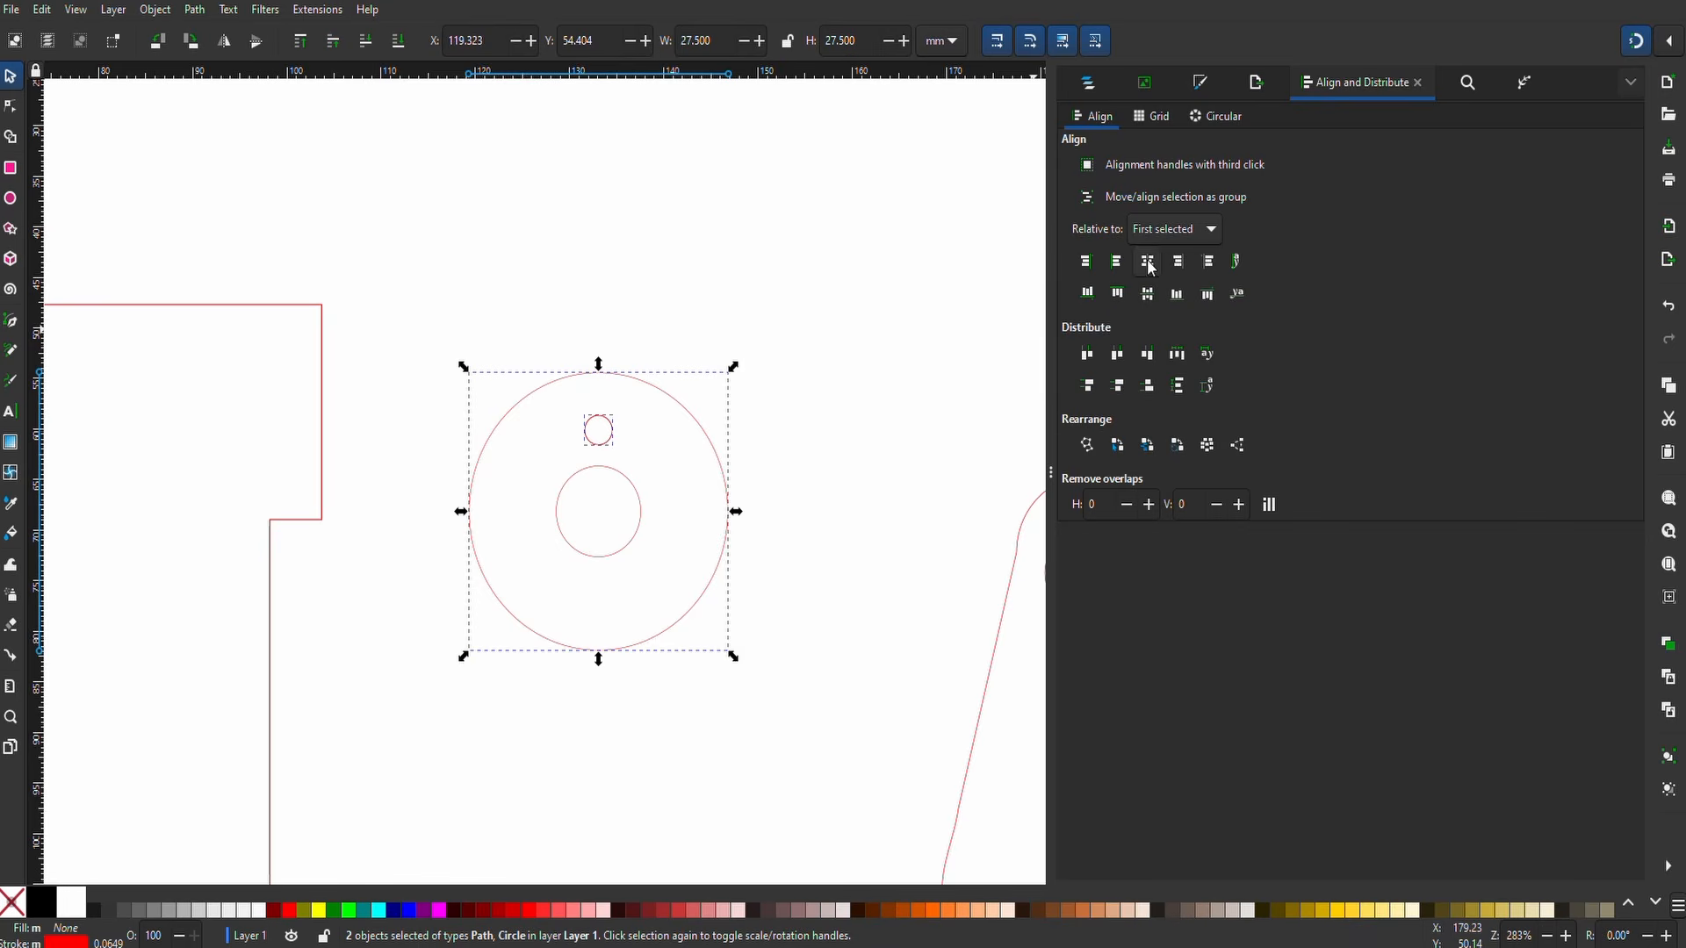
pyautogui.click(815, 309)
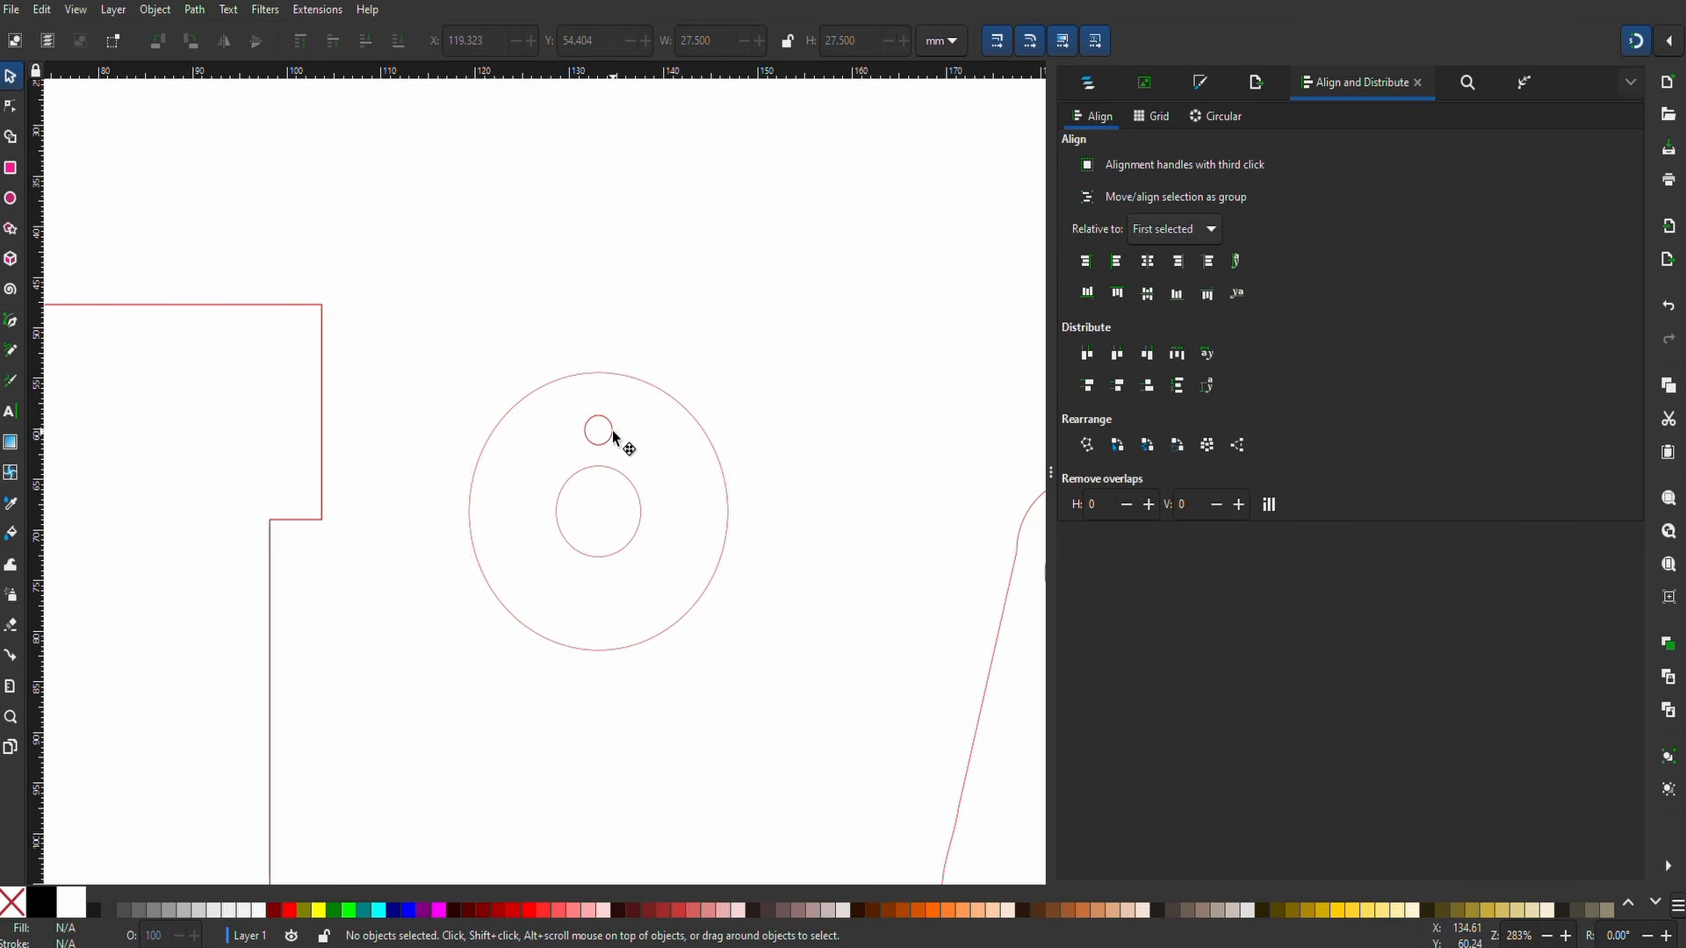
# - Nudge the 3 mm circle straight up toward the disc's rim, to Y 55.613 mm
pyautogui.click(613, 436)
pyautogui.press('Up')
pyautogui.press('Up')
pyautogui.press('Up')
pyautogui.press('Up')
pyautogui.press('Up')
pyautogui.press('Up')
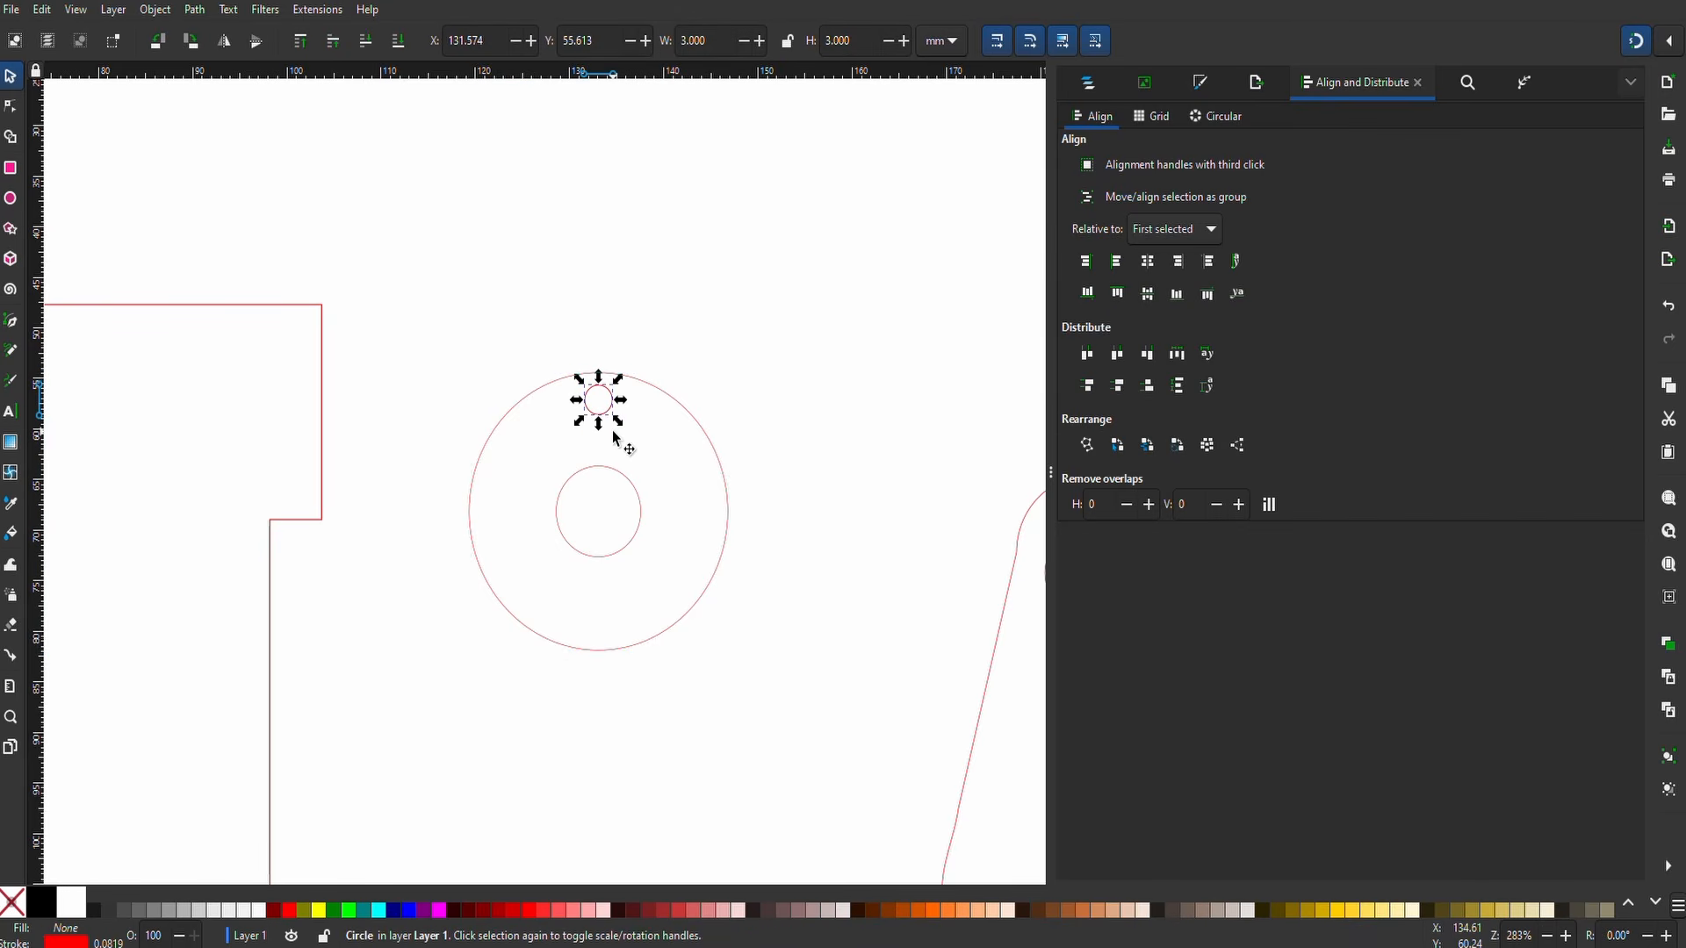
pyautogui.keyDown('ctrl'); pyautogui.scroll(4, 693, 473); pyautogui.keyUp('ctrl')
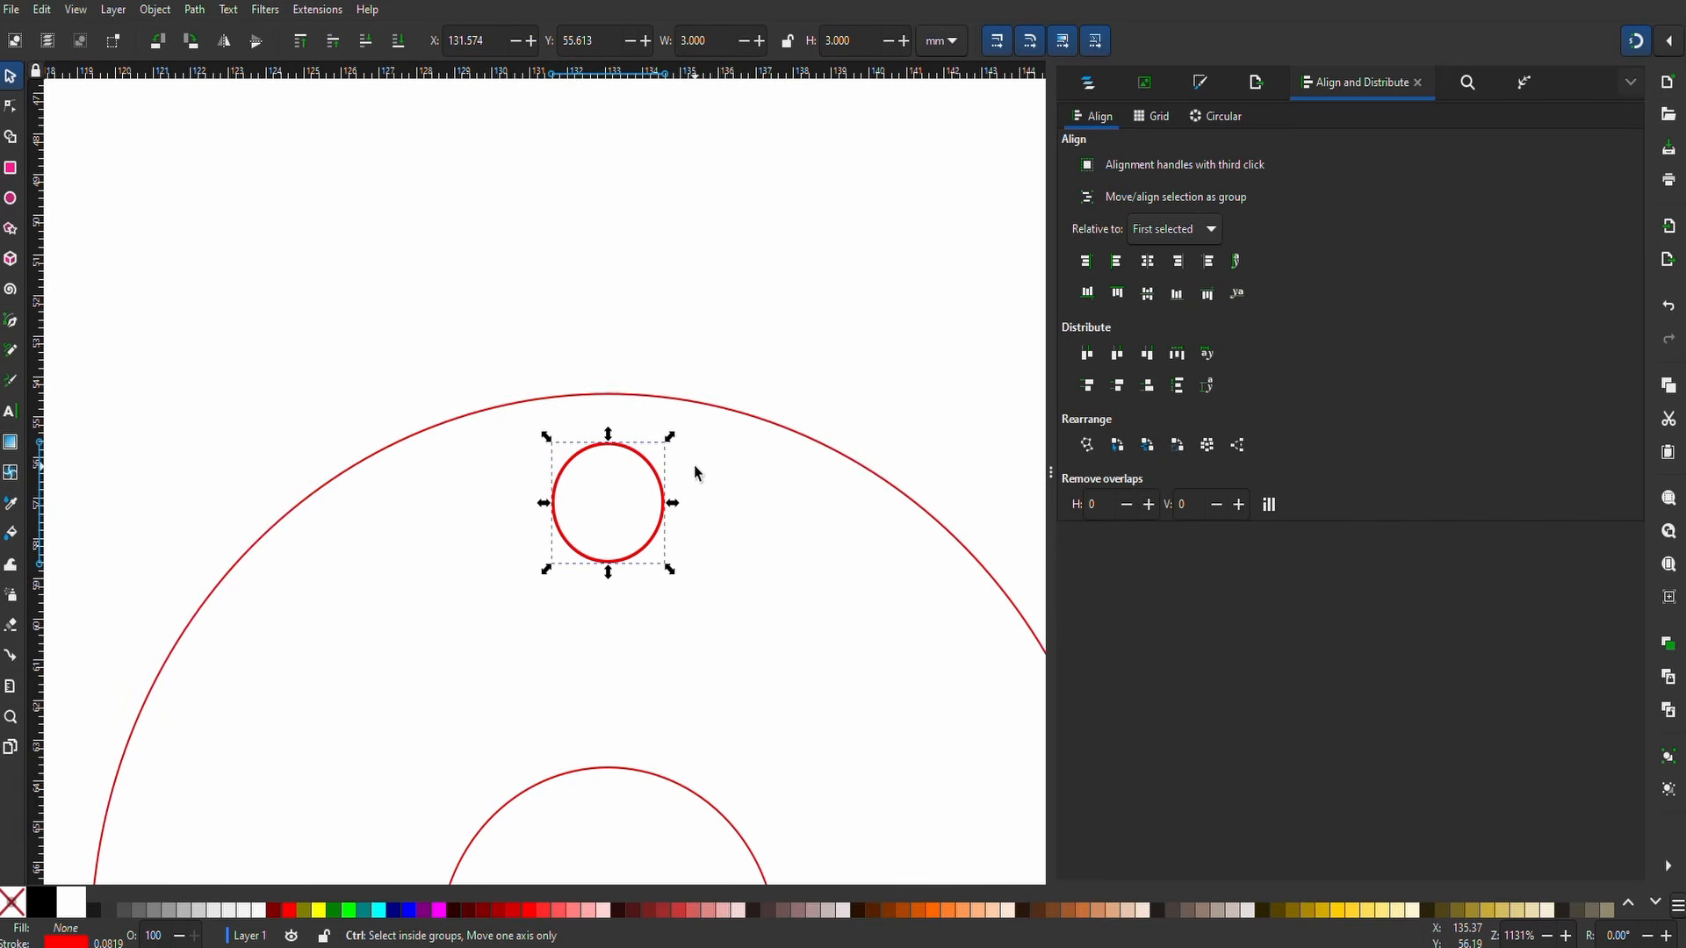
# - Apply the Rotate copies path effect to the 3 mm circle and move its rotation origin to the disc's center
pyautogui.scroll(-3, 696, 522)
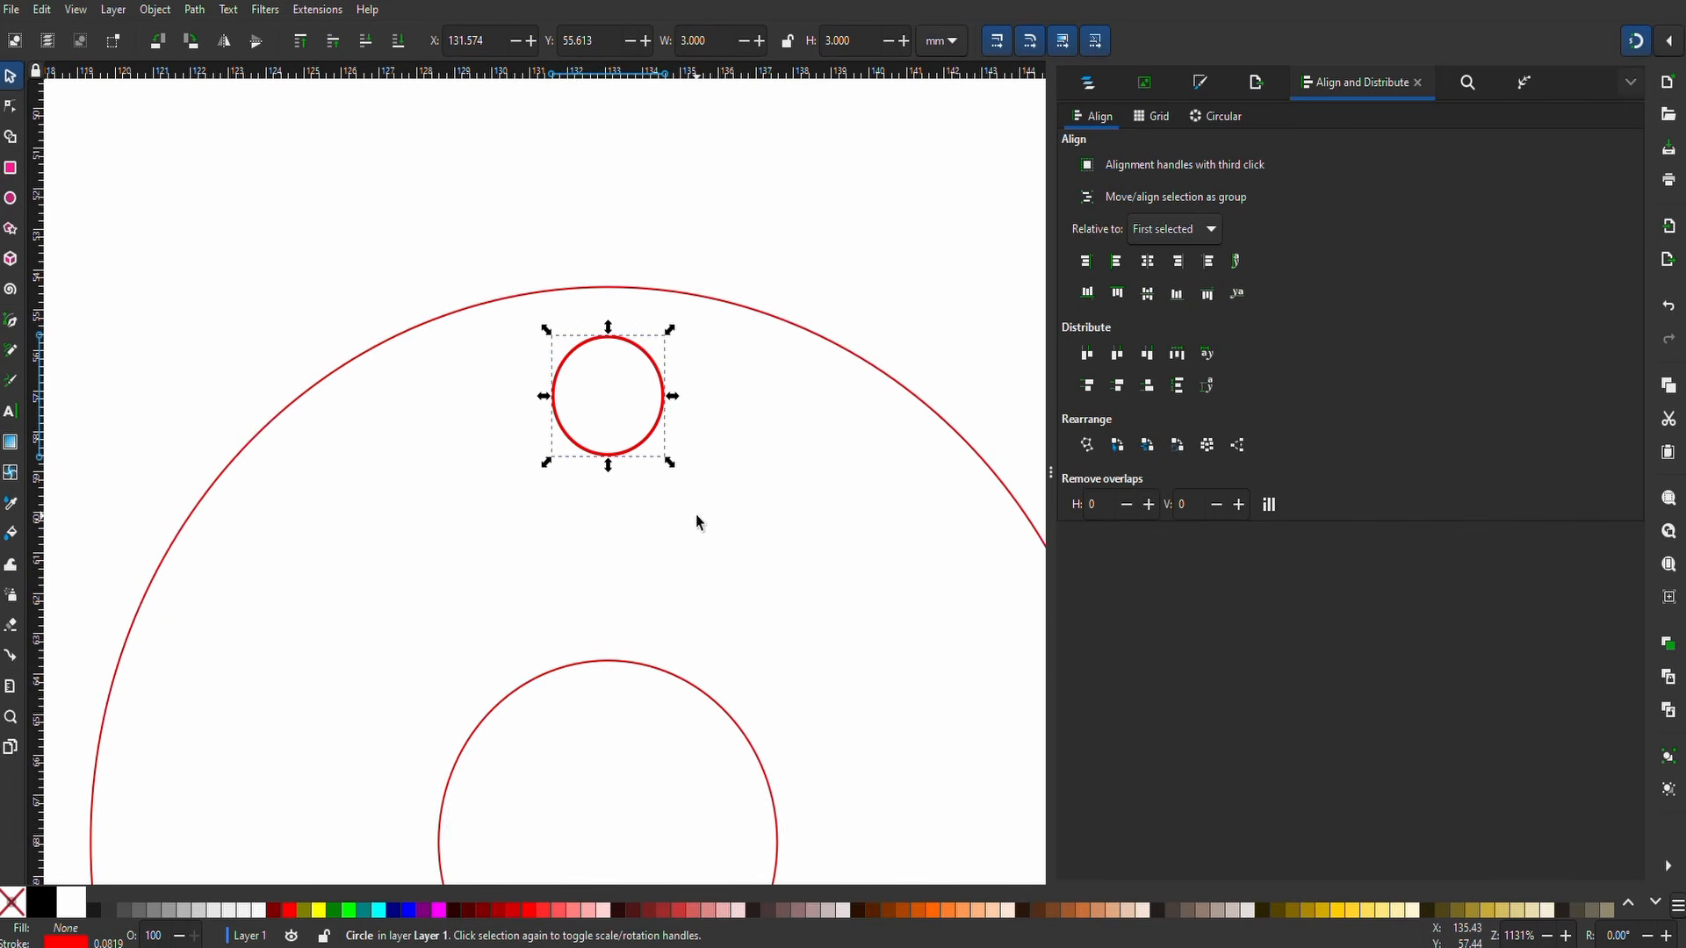
pyautogui.keyDown('ctrl'); pyautogui.scroll(-4, 696, 521); pyautogui.keyUp('ctrl')
pyautogui.scroll(-3, 749, 561)
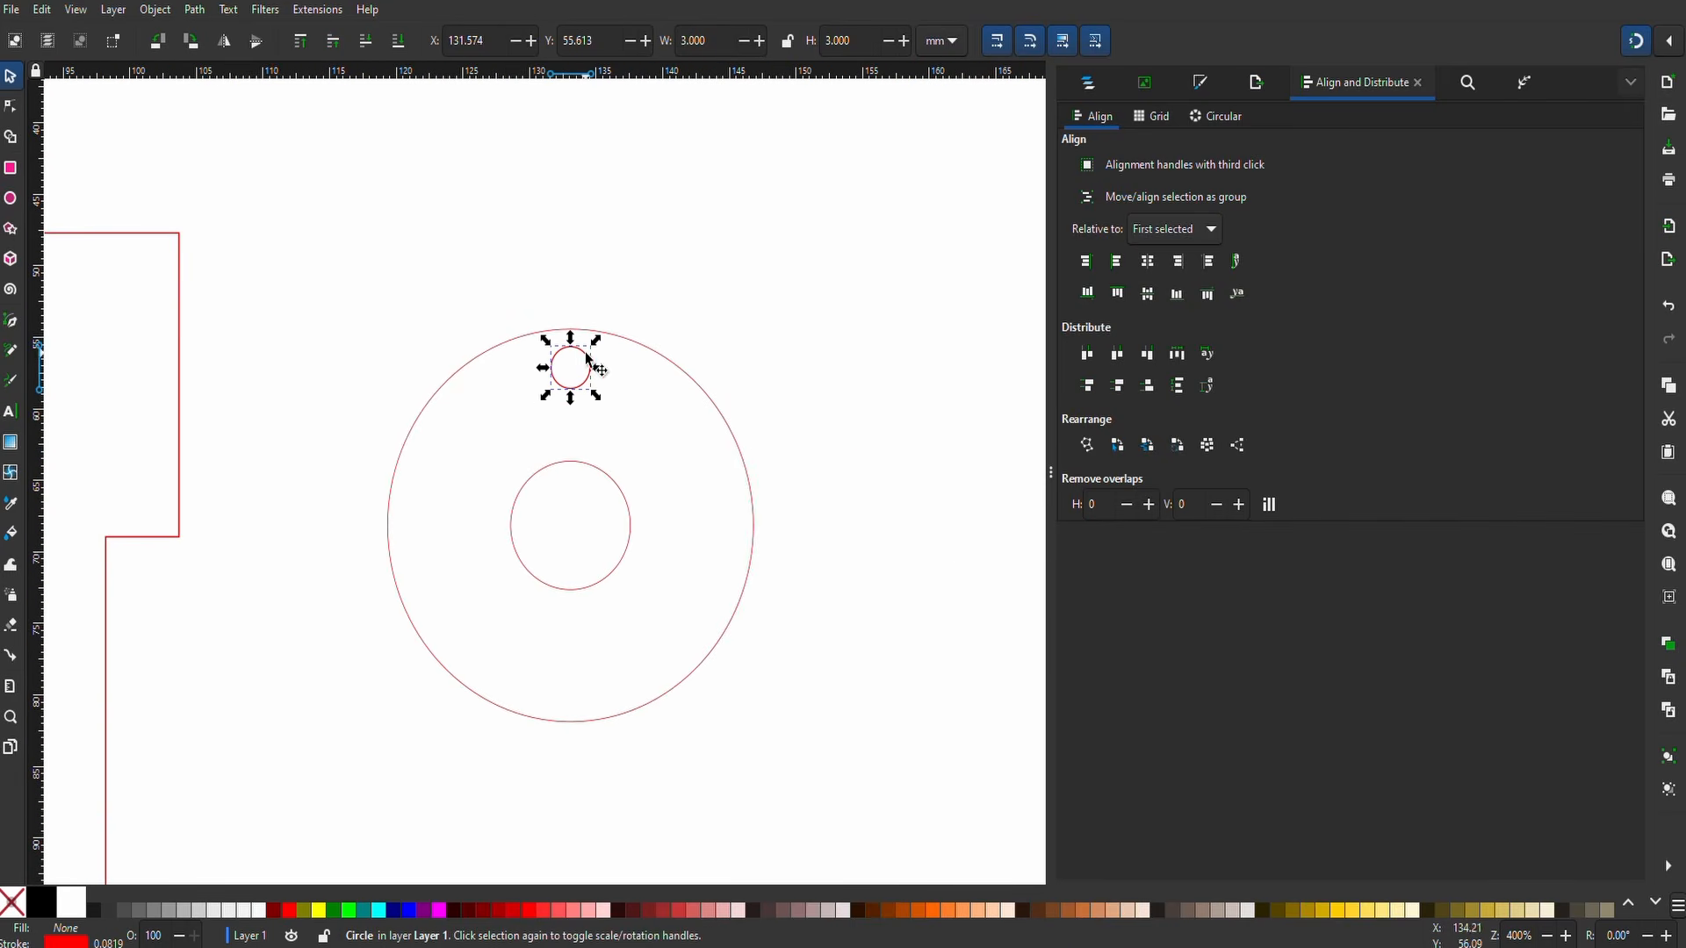
pyautogui.press('Right')
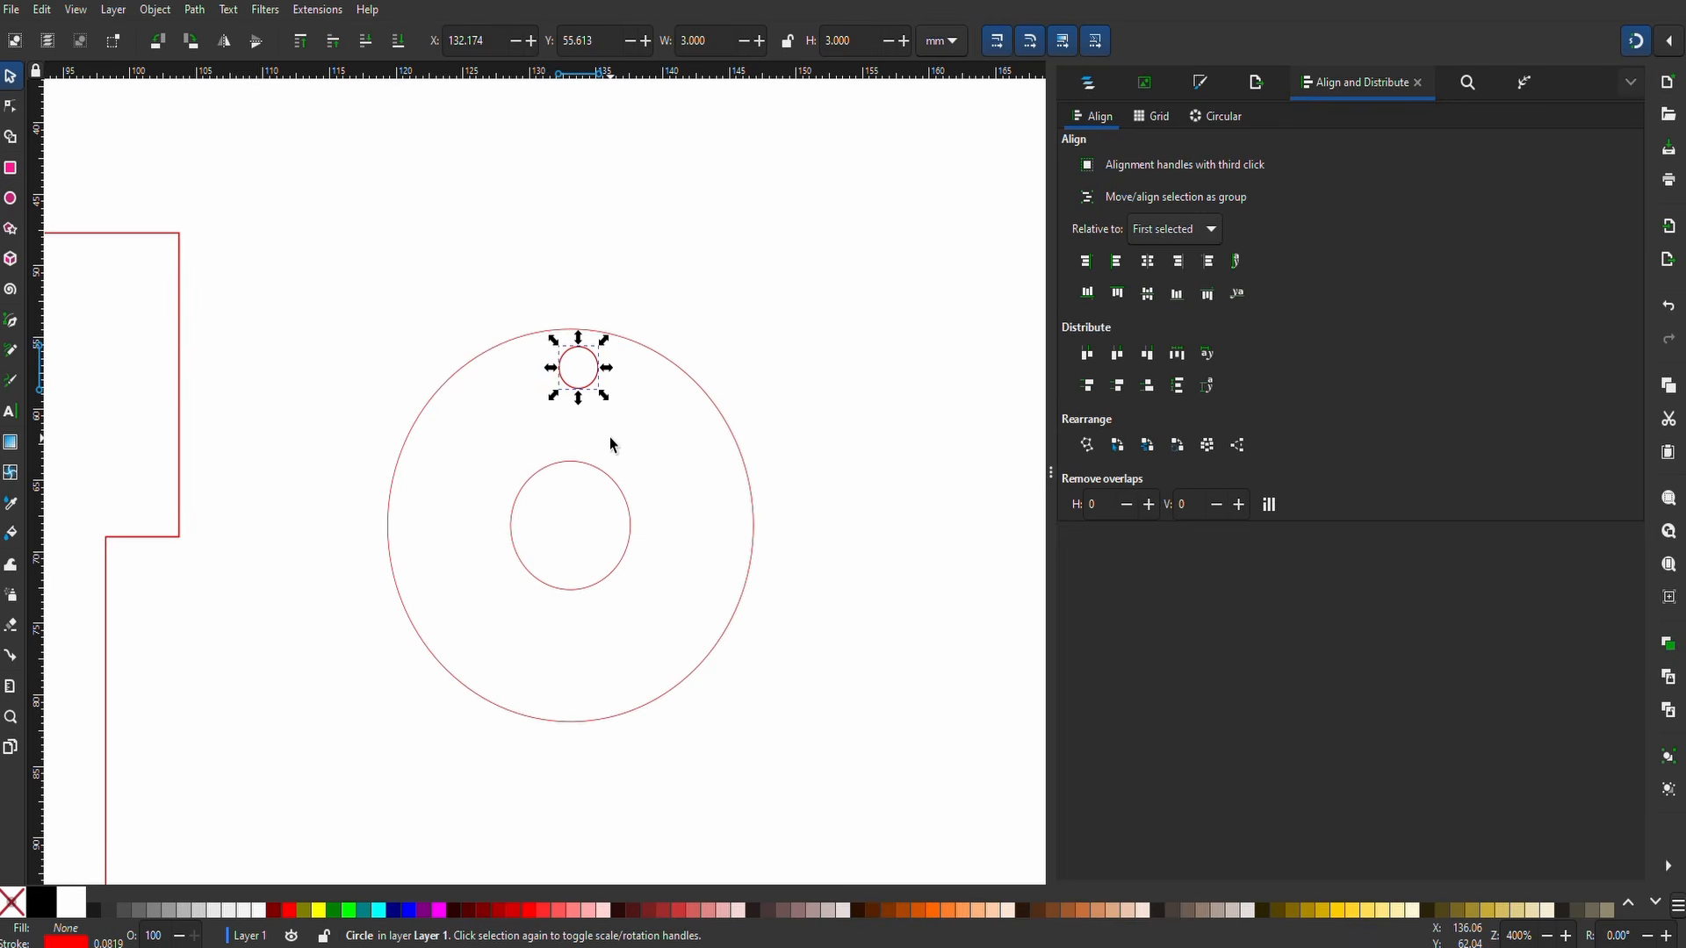
pyautogui.press('Left')
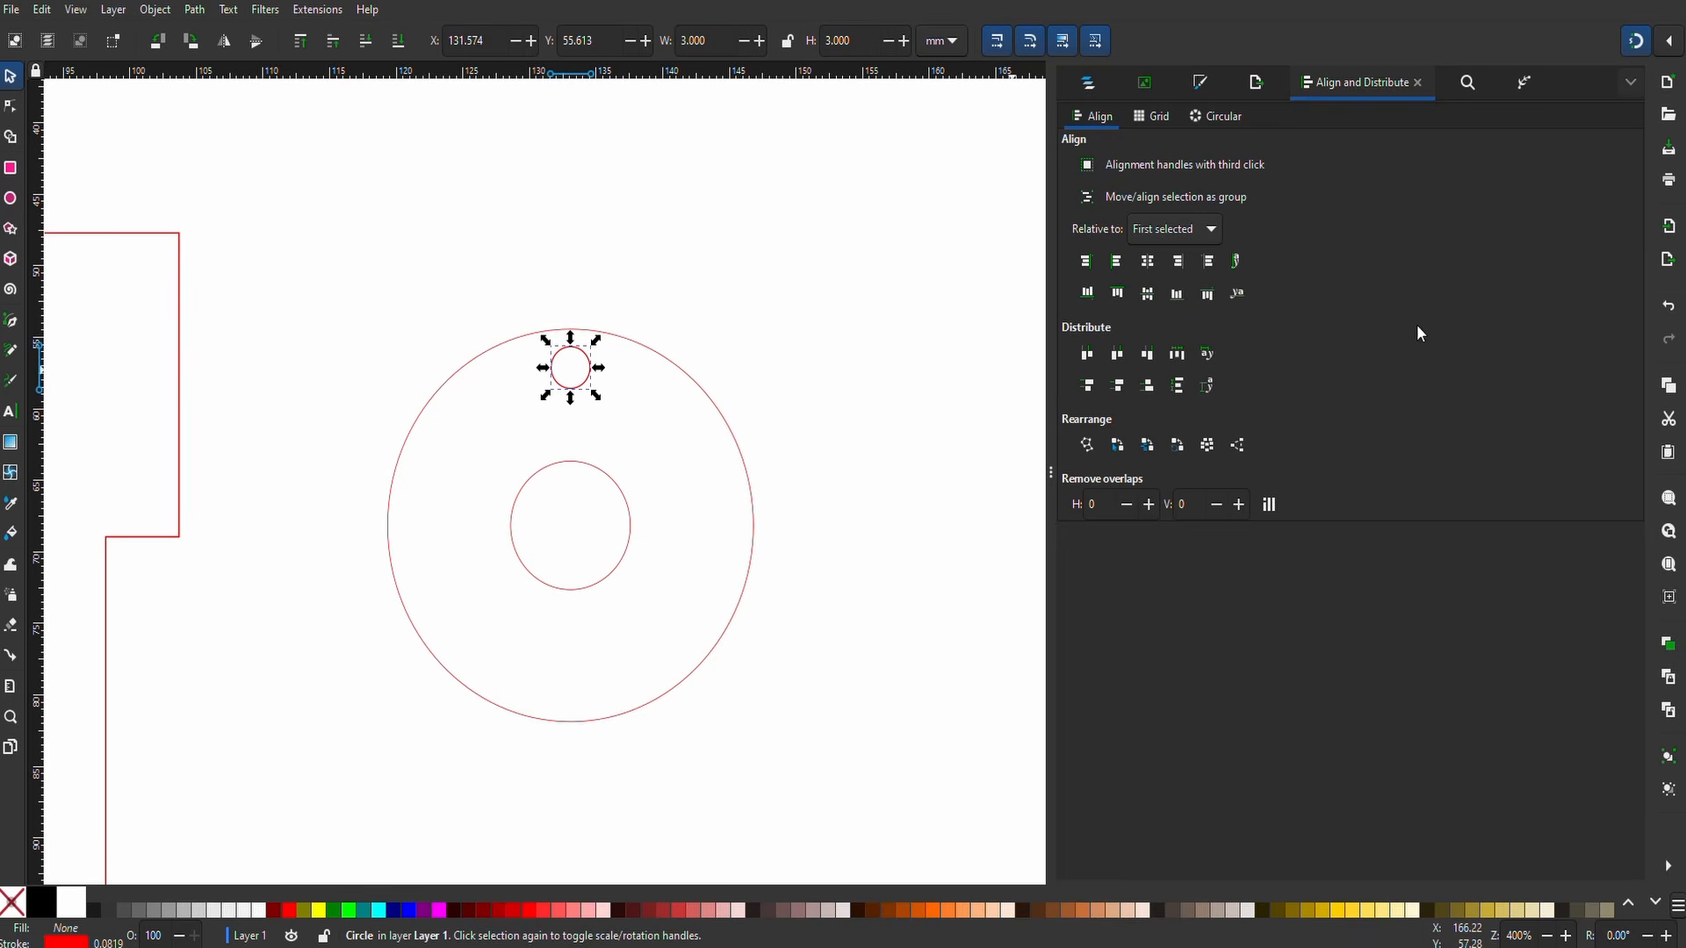
pyautogui.click(1633, 81)
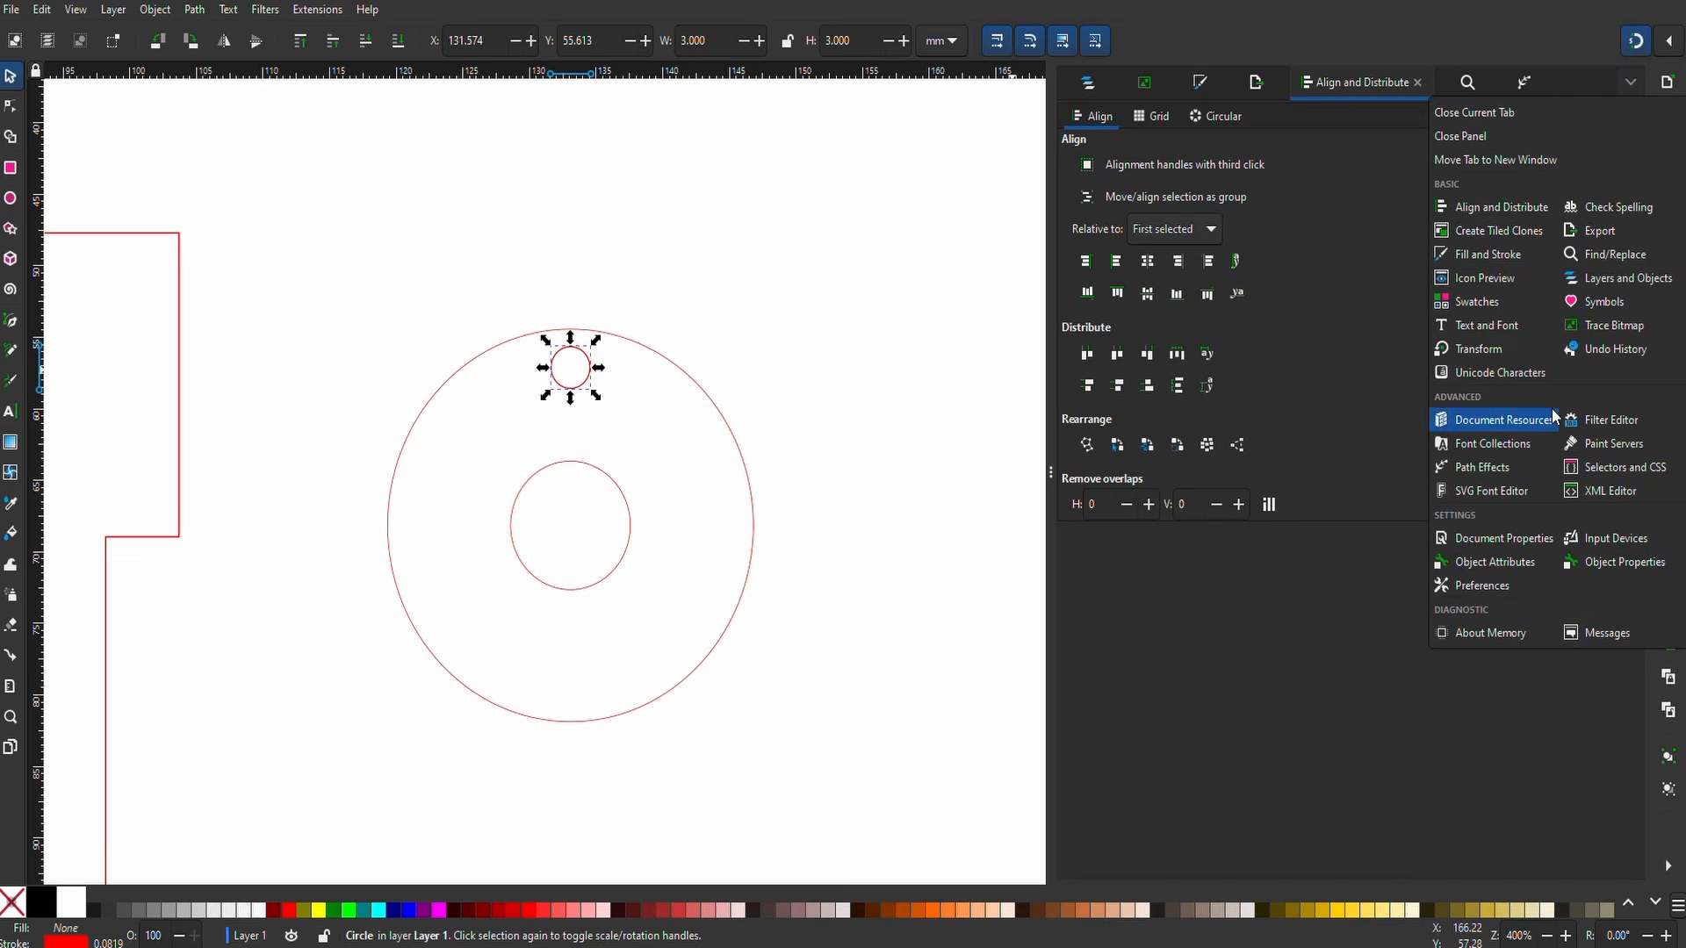
pyautogui.click(1493, 467)
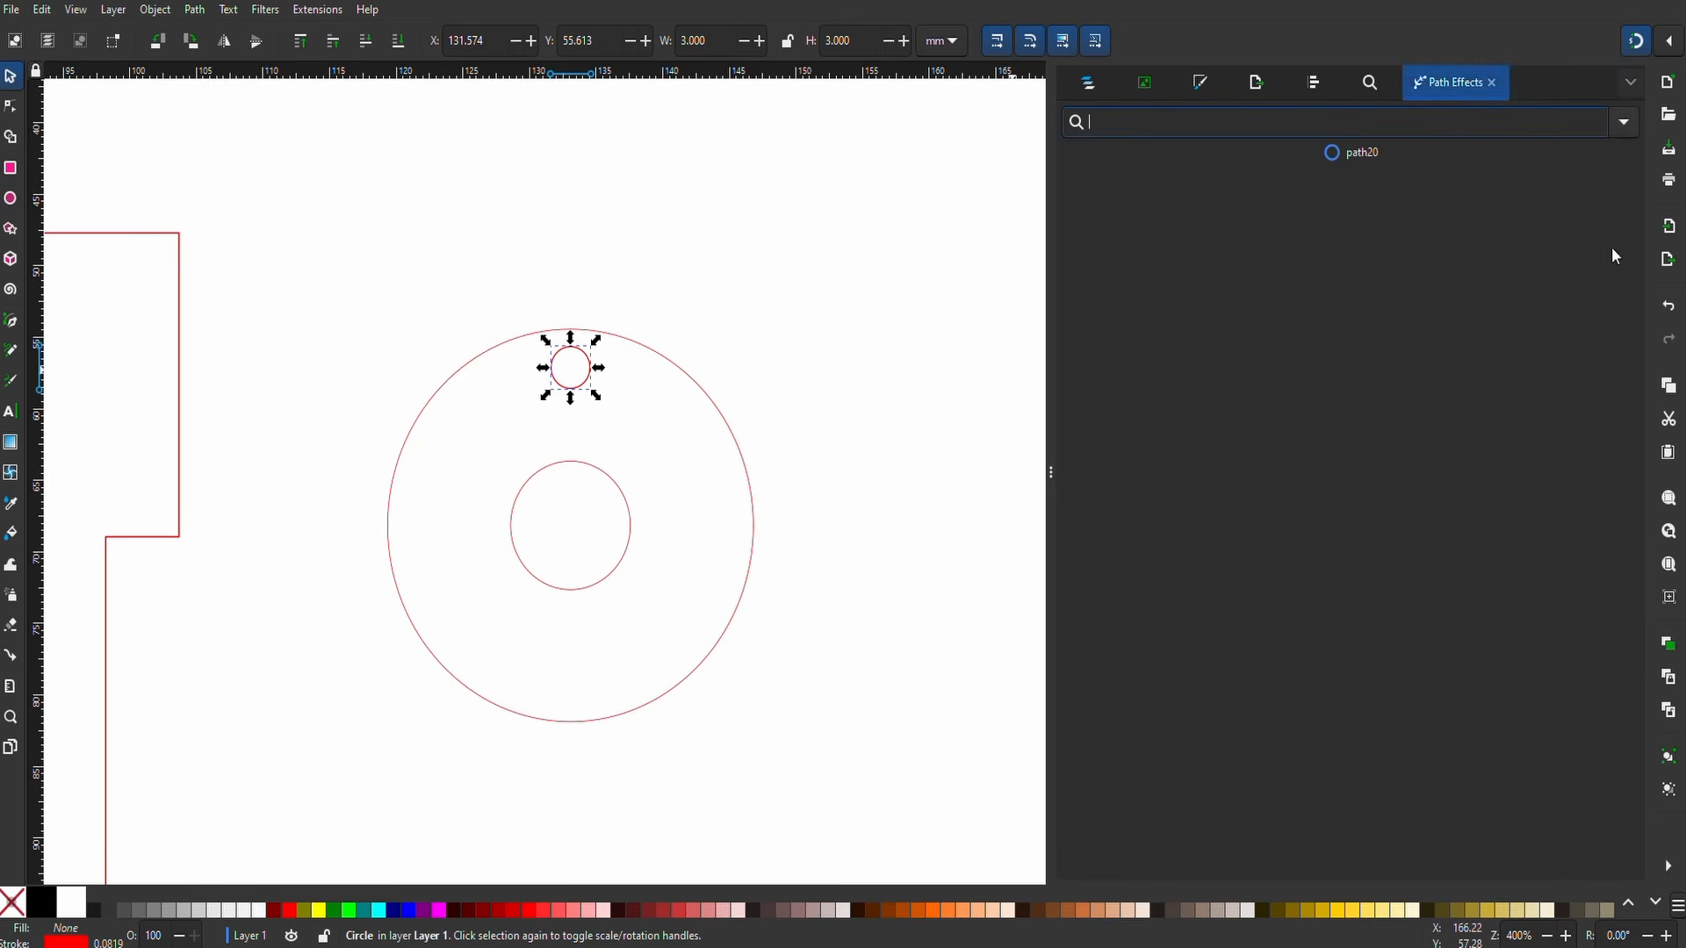
pyautogui.click(1625, 122)
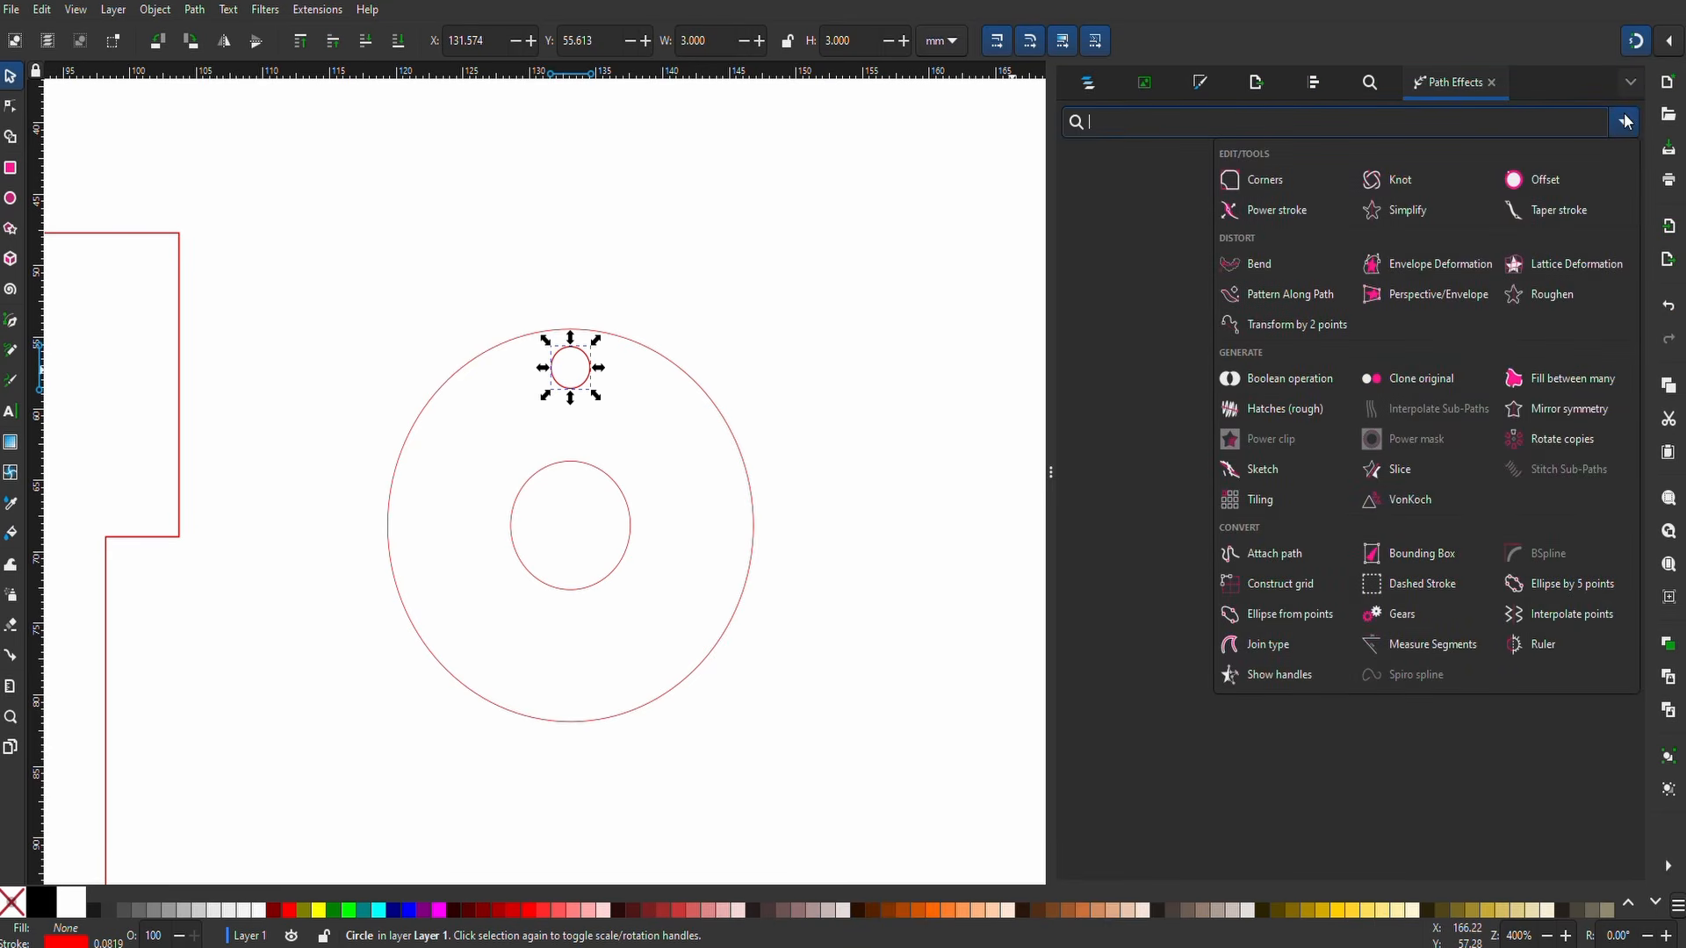
pyautogui.click(1546, 444)
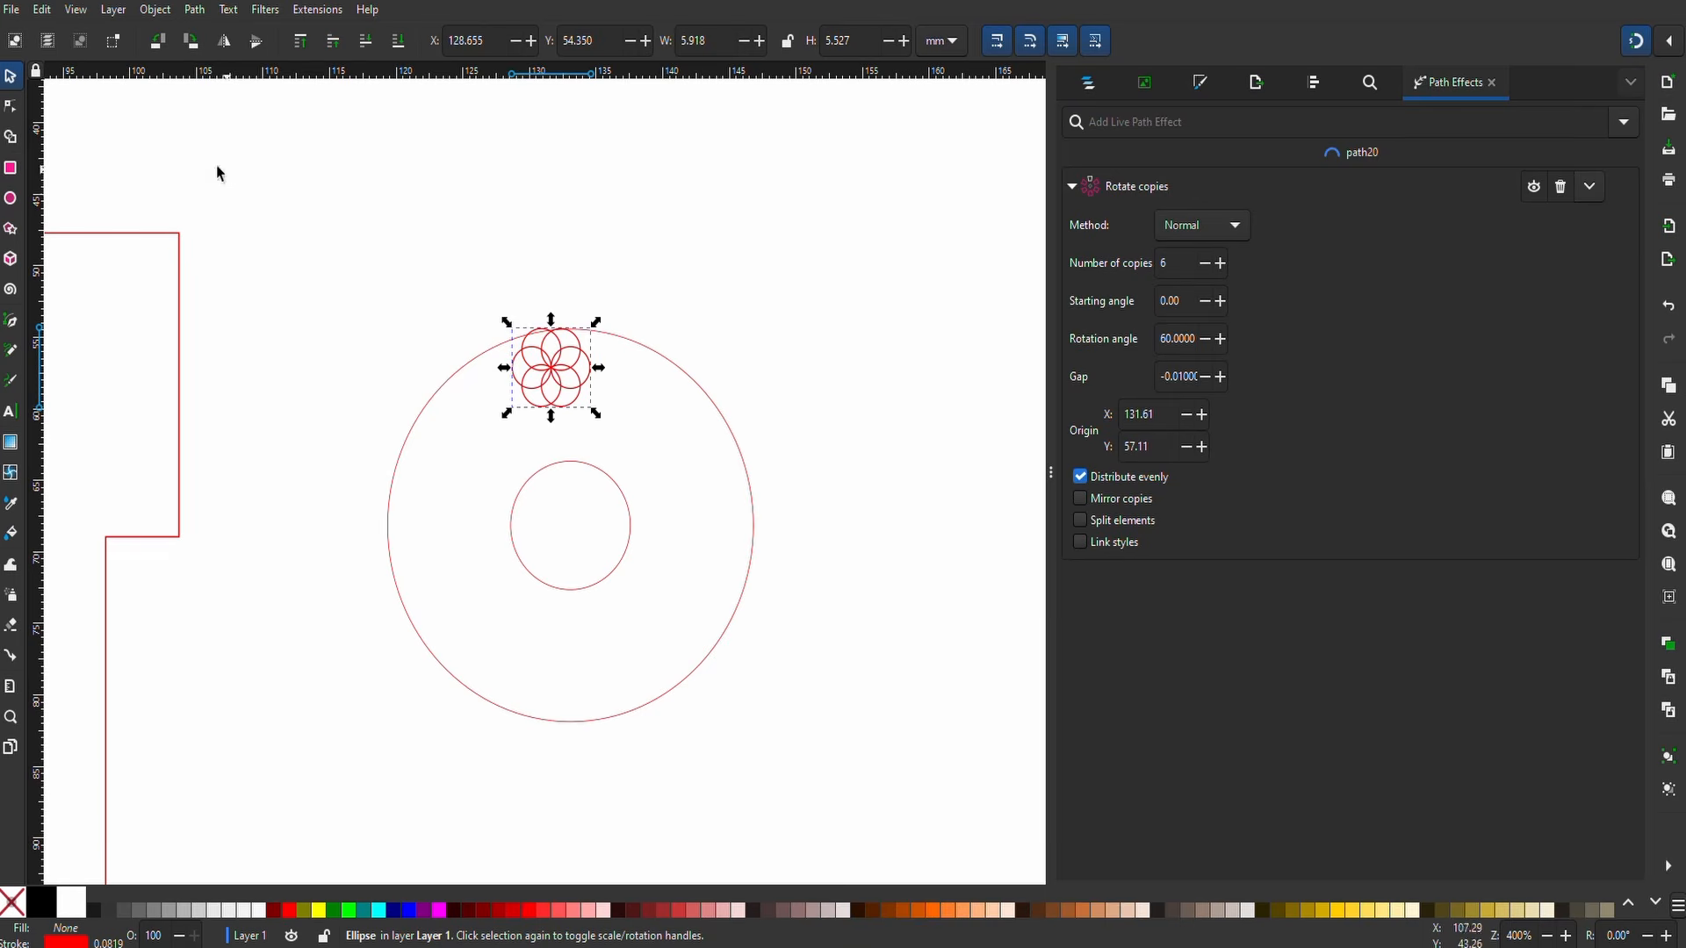
pyautogui.click(11, 107)
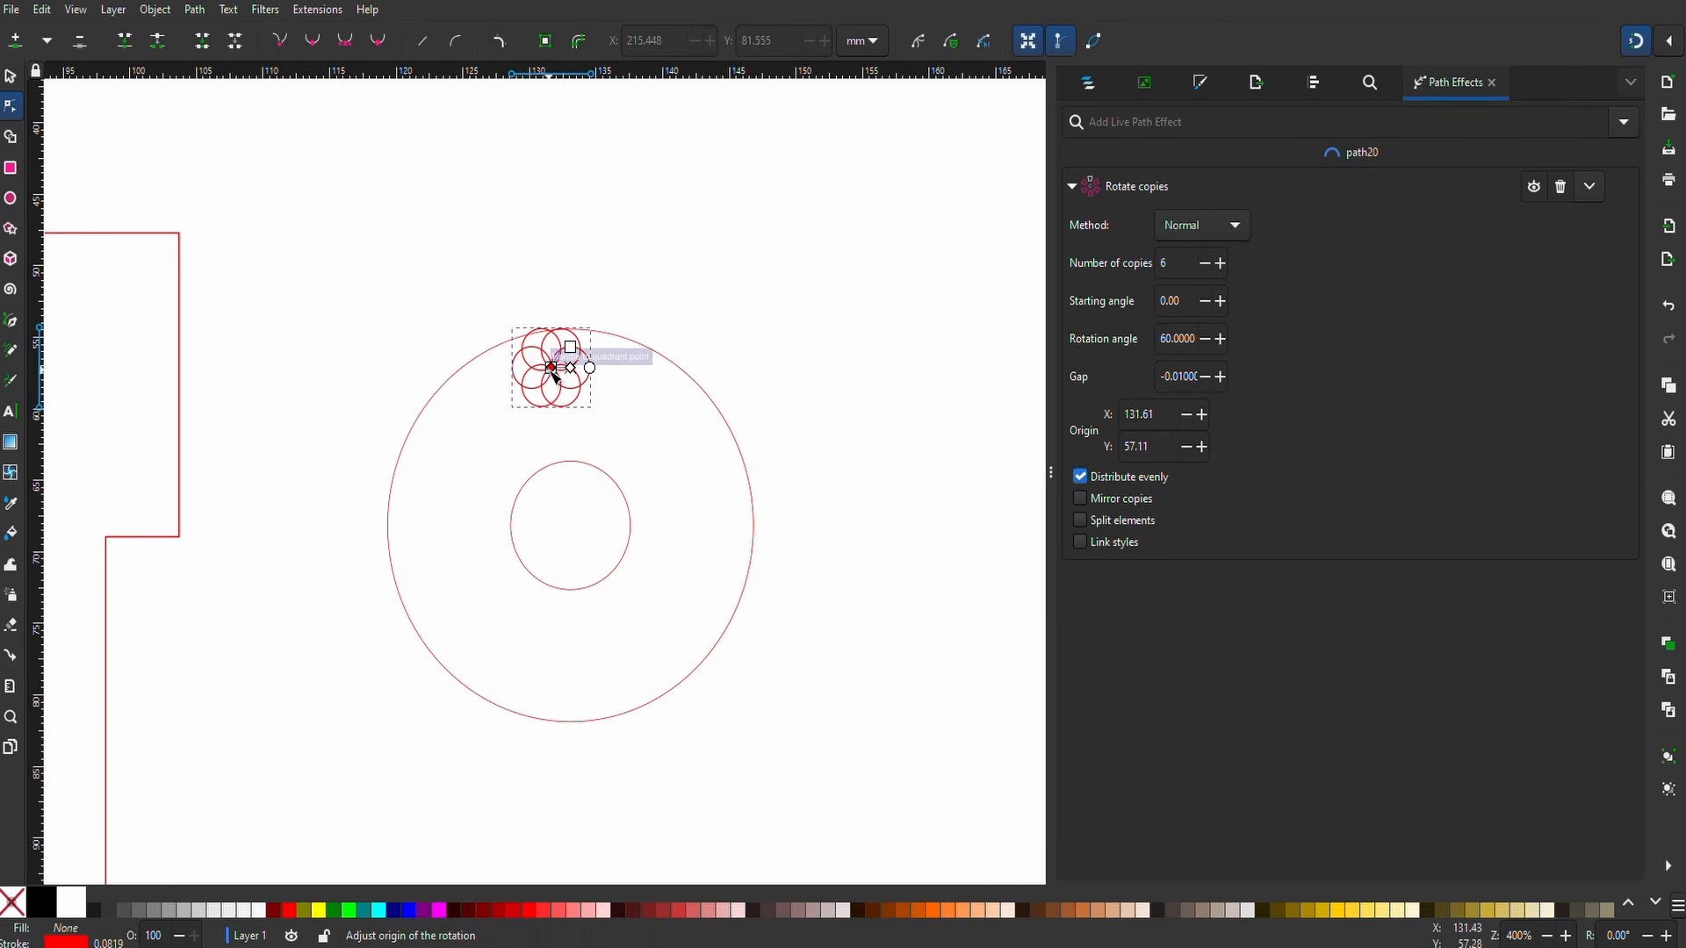
pyautogui.moveTo(552, 368); pyautogui.dragTo(573, 527)
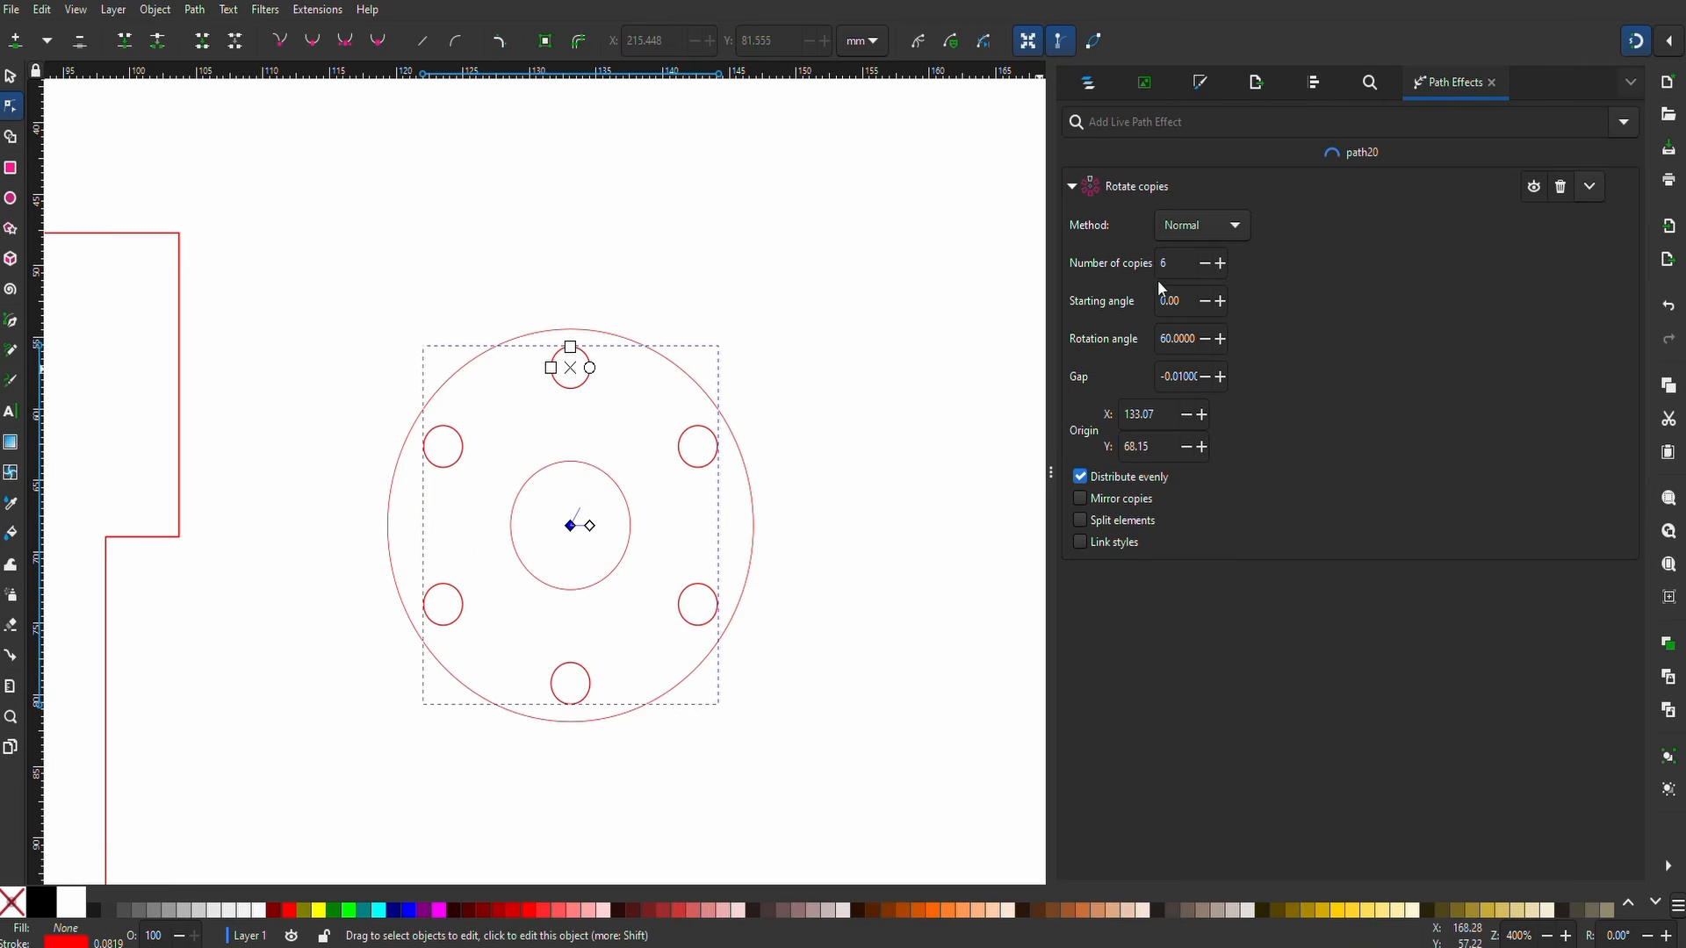
# - Set the Rotate copies effect to 14 copies, spreading the 3 mm circles evenly around the disc
pyautogui.click(1219, 263)
pyautogui.click(1220, 264)
pyautogui.click(1219, 263)
pyautogui.click(1220, 264)
pyautogui.click(1219, 263)
pyautogui.click(1219, 264)
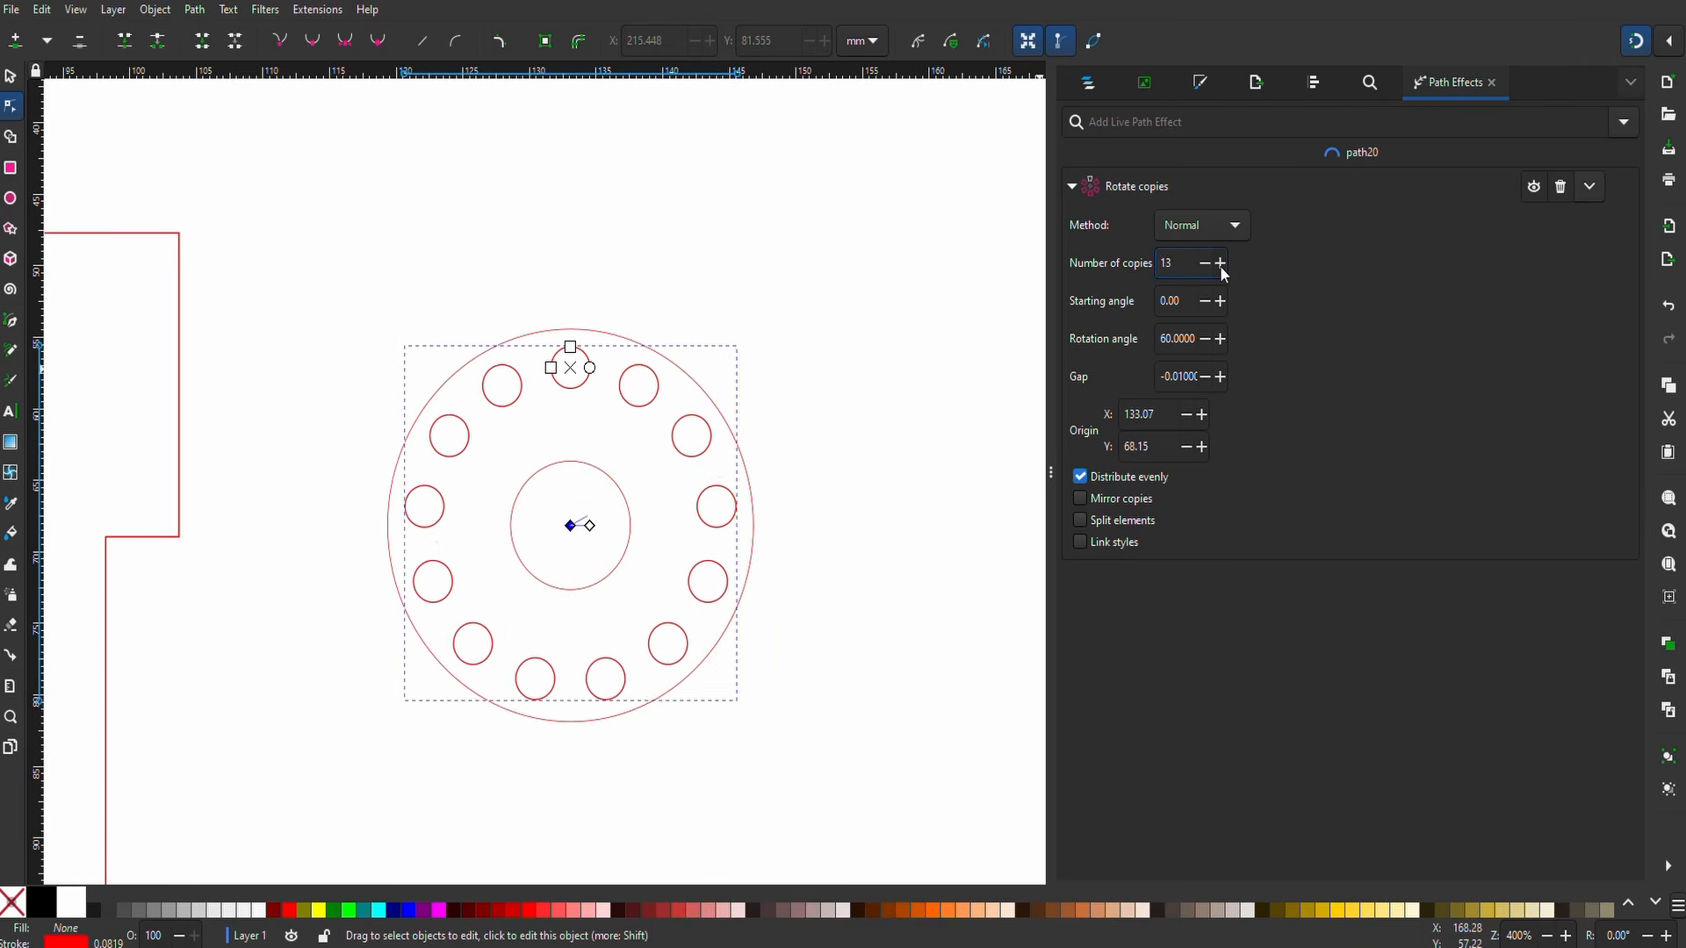
pyautogui.click(1219, 263)
pyautogui.click(1220, 263)
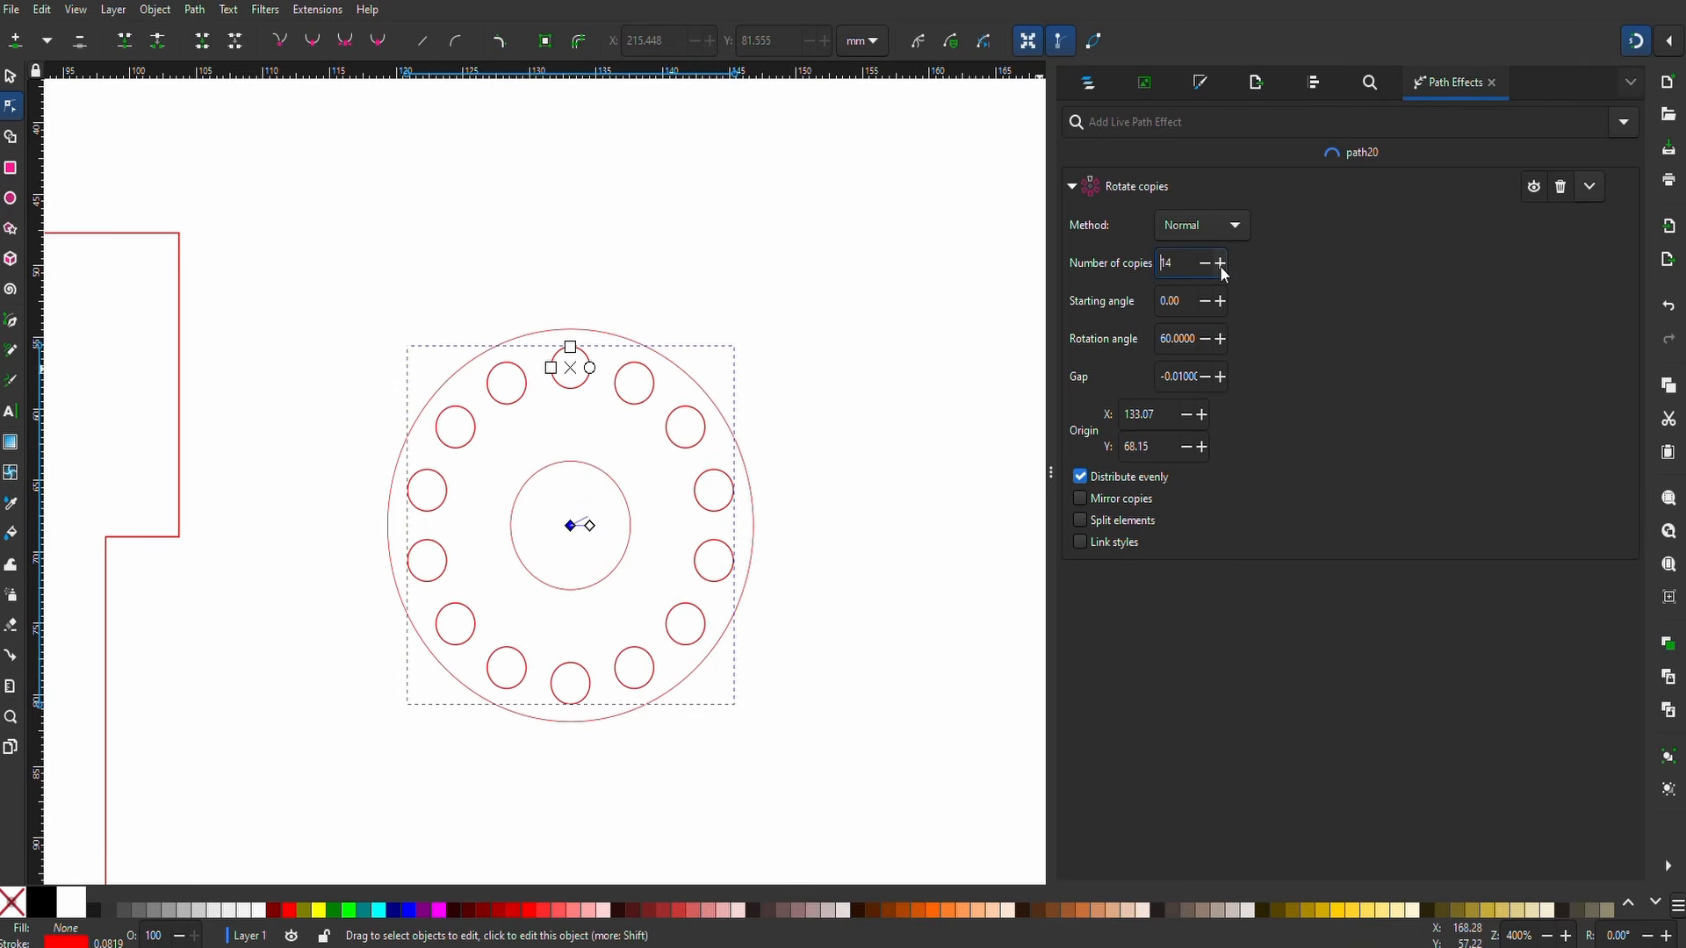
# - Convert the ring of rotated 3 mm circles from a live effect to a plain path
pyautogui.click(11, 76)
pyautogui.click(553, 283)
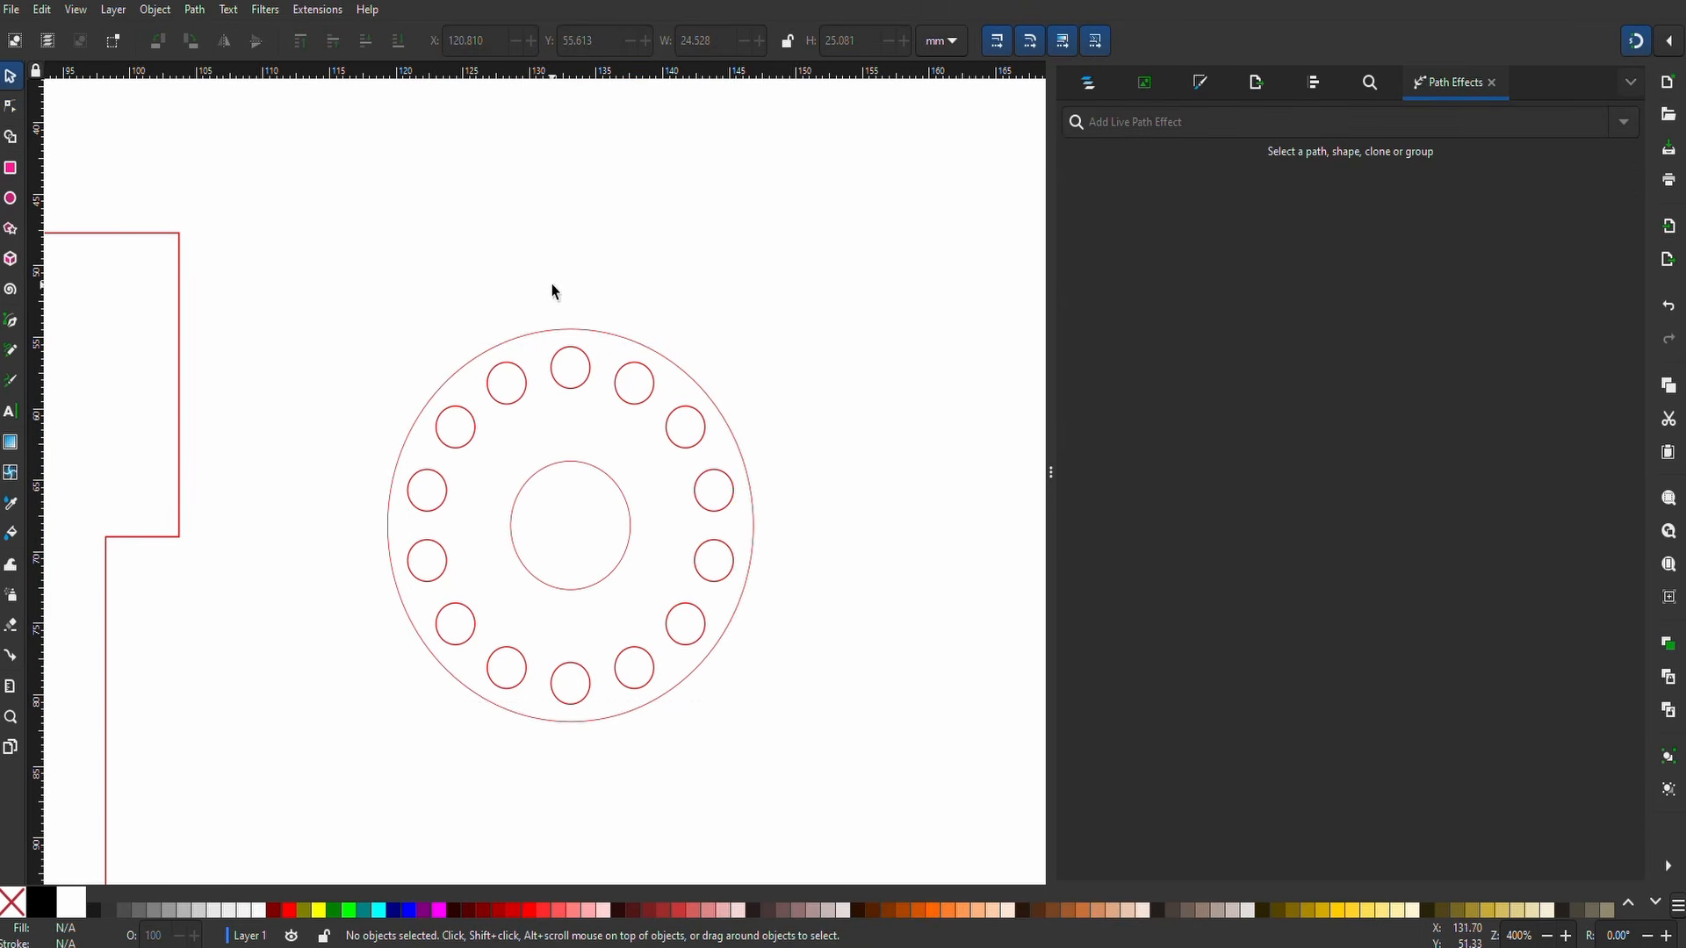
pyautogui.click(584, 376)
pyautogui.click(195, 10)
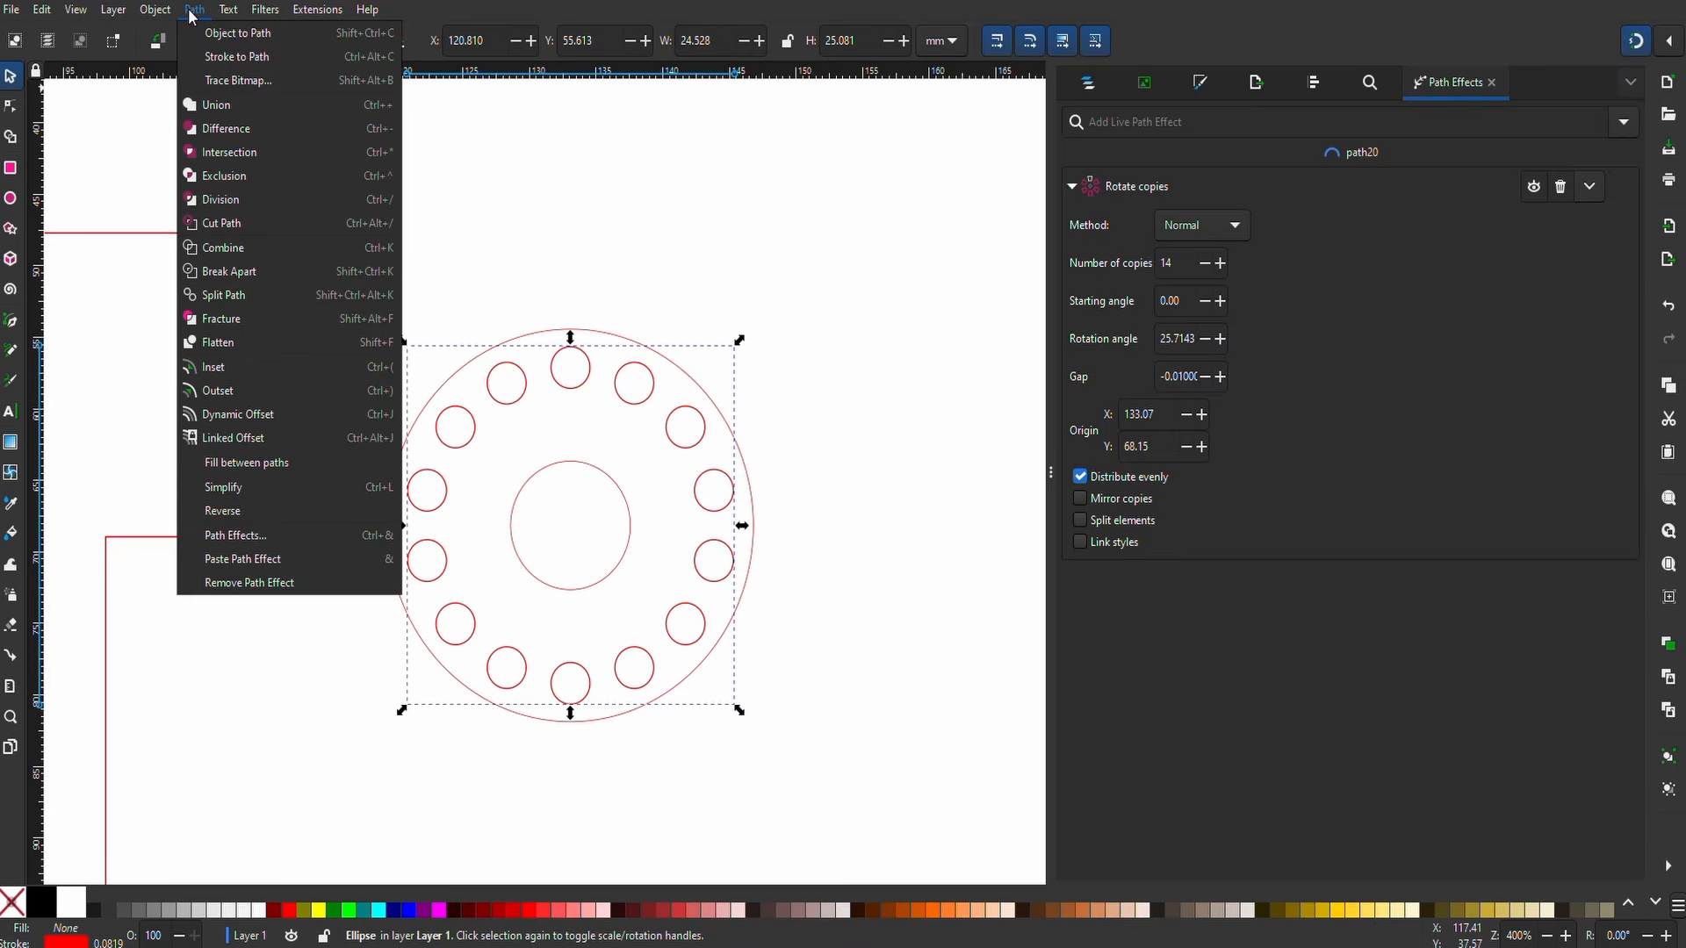
pyautogui.click(212, 39)
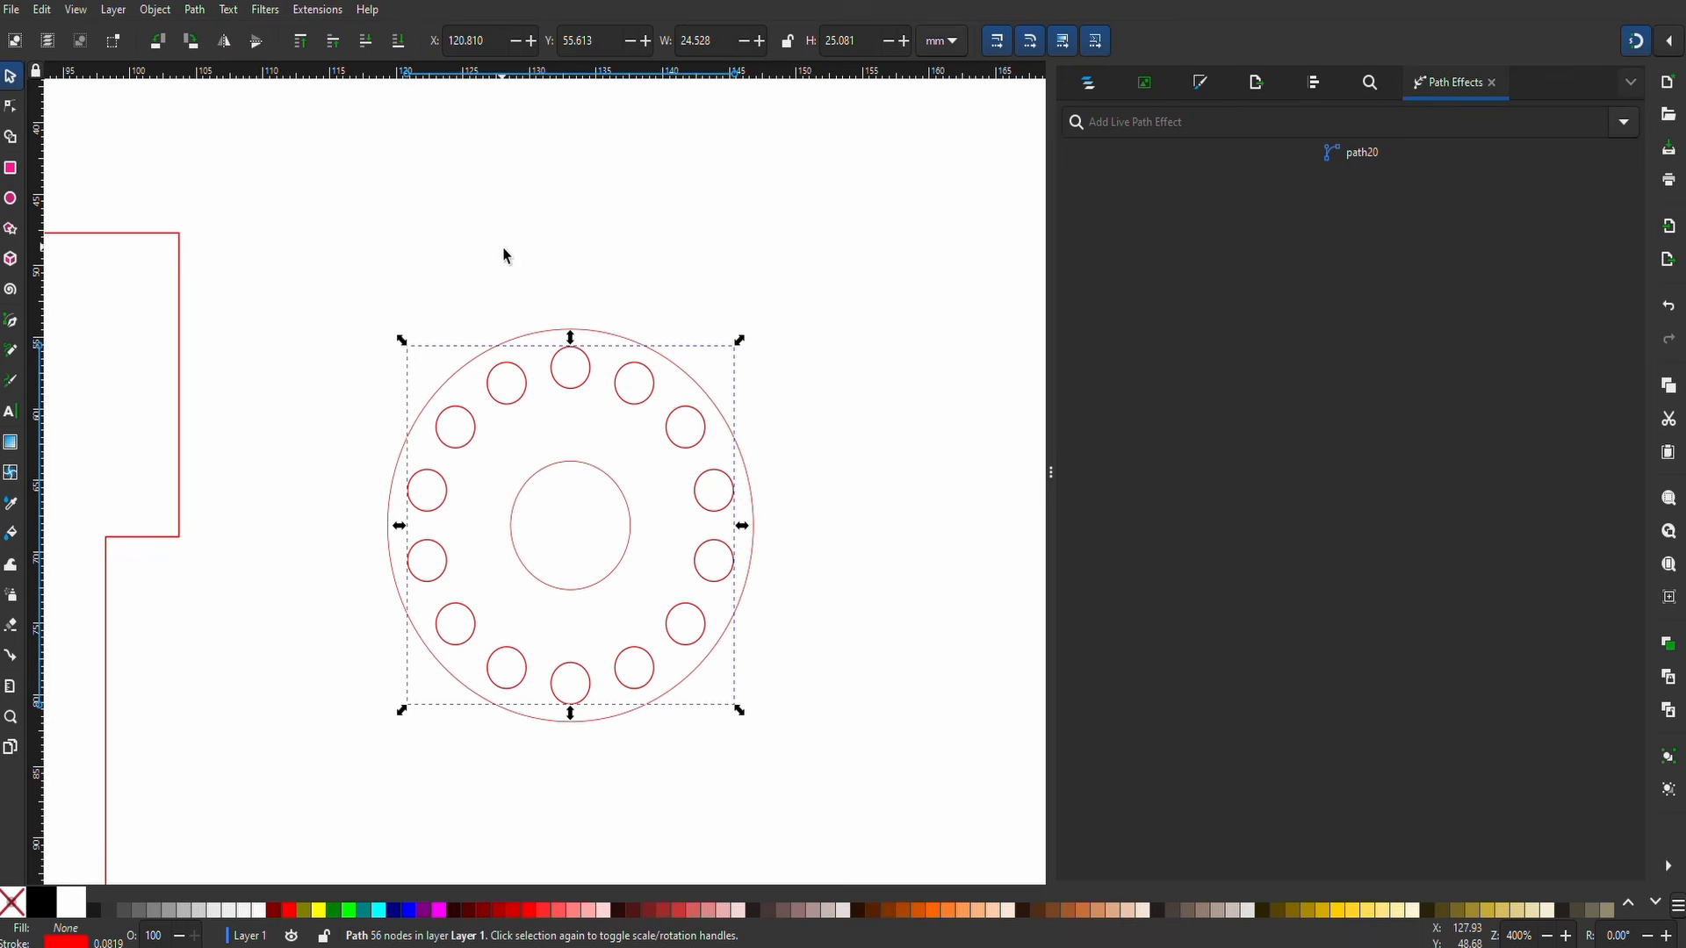
# - Combine the ring of 3 mm holes with the 27.5 mm disc into a single path
pyautogui.keyDown('shift'); pyautogui.click(618, 335); pyautogui.keyUp('shift')
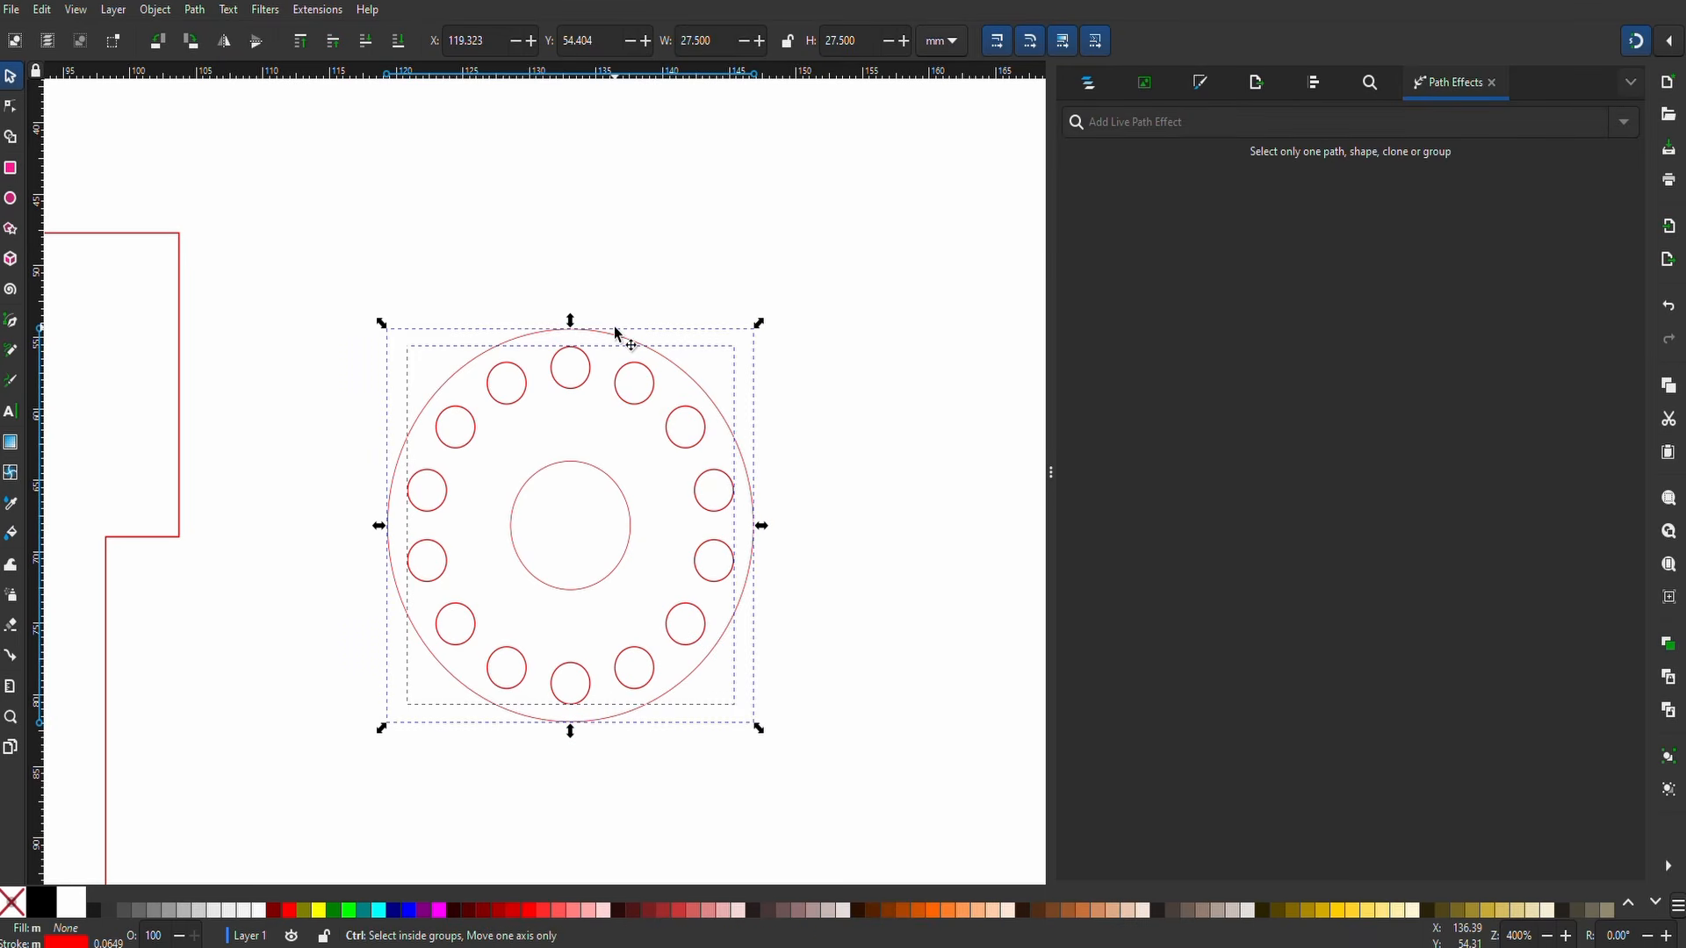
pyautogui.hotkey('ctrl', 'k')
pyautogui.click(617, 335)
pyautogui.scroll(-2, 620, 339)
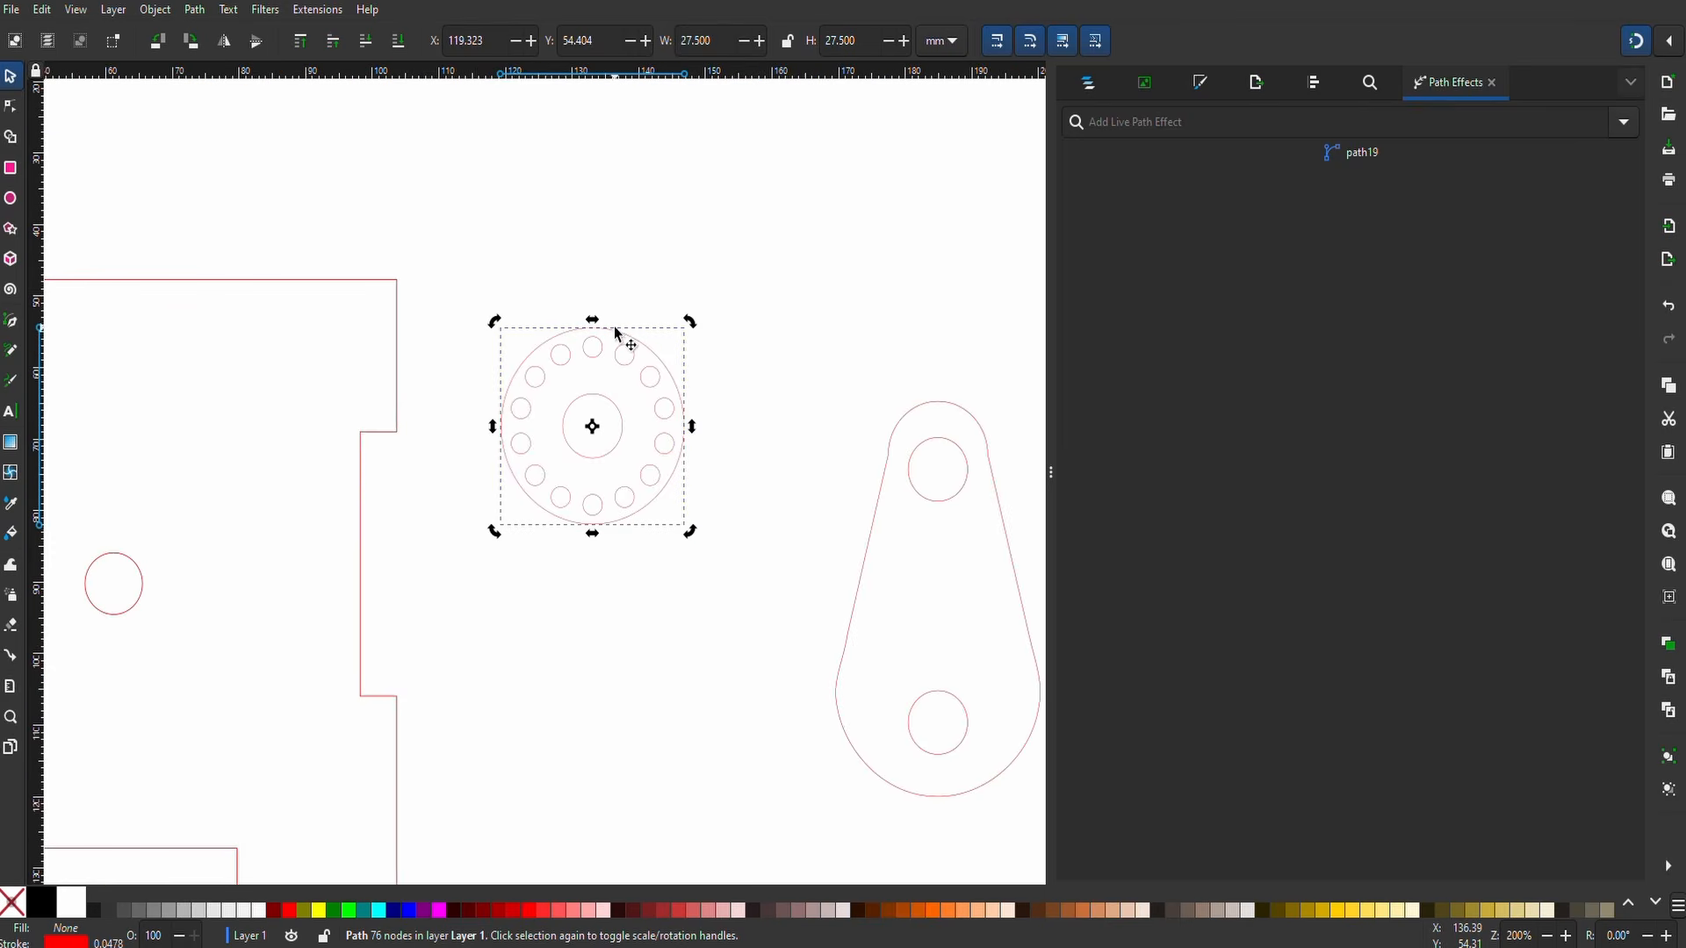
pyautogui.click(478, 452)
# - With snapping turned off, place the perforated disc beside the second upper box panel and the teardrop arm directly beneath it
pyautogui.scroll(-3, 478, 451)
pyautogui.scroll(4, 489, 446)
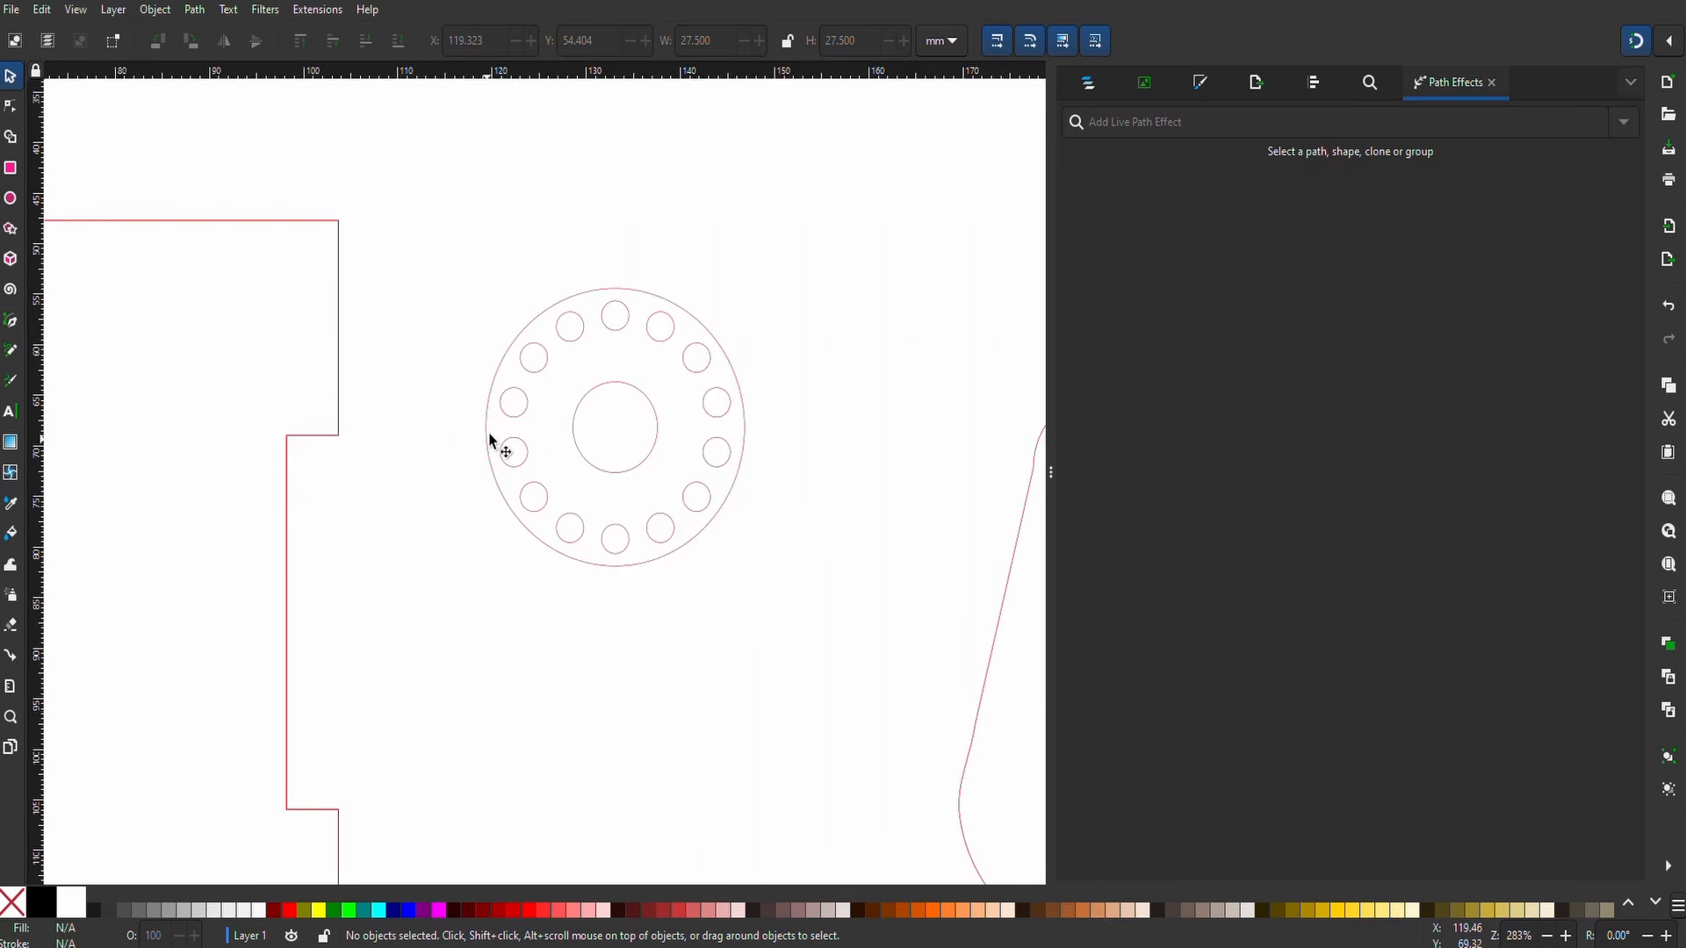
pyautogui.click(1635, 42)
pyautogui.moveTo(617, 387); pyautogui.dragTo(486, 318)
pyautogui.scroll(-2, 486, 318)
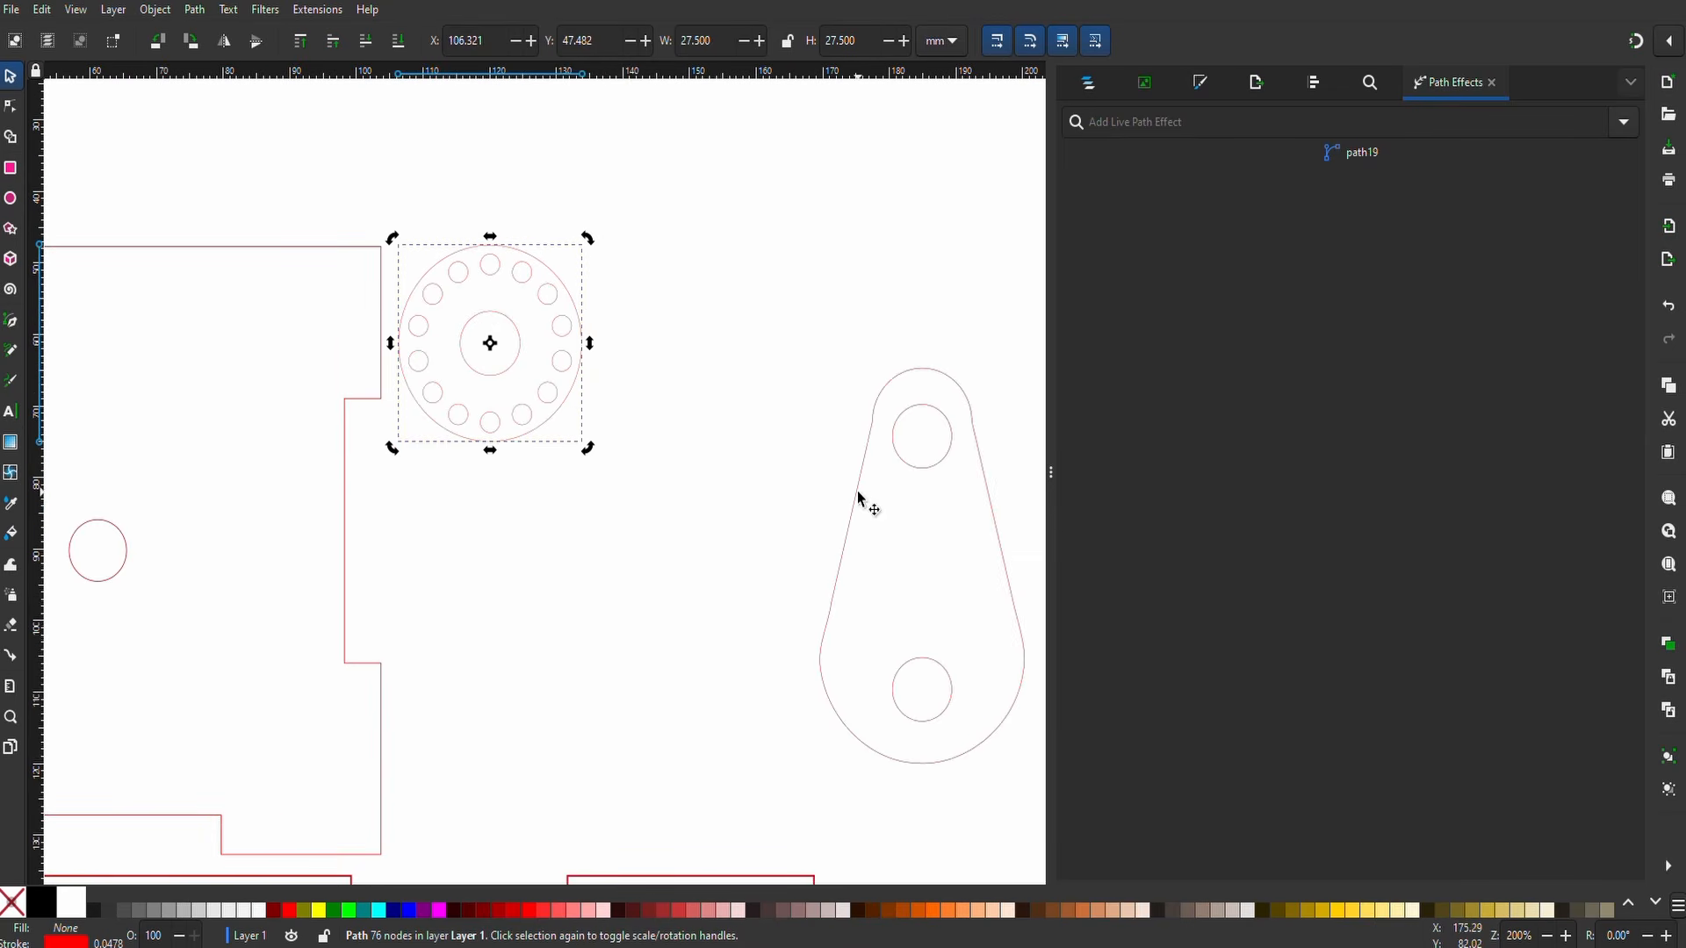
pyautogui.moveTo(863, 494); pyautogui.dragTo(420, 582)
pyautogui.scroll(-3, 421, 553)
# - Copy all the parts, switch to LightBurn and paste them into the empty workspace
pyautogui.hotkey('ctrl', 'a')
pyautogui.scroll(-3, 940, 830)
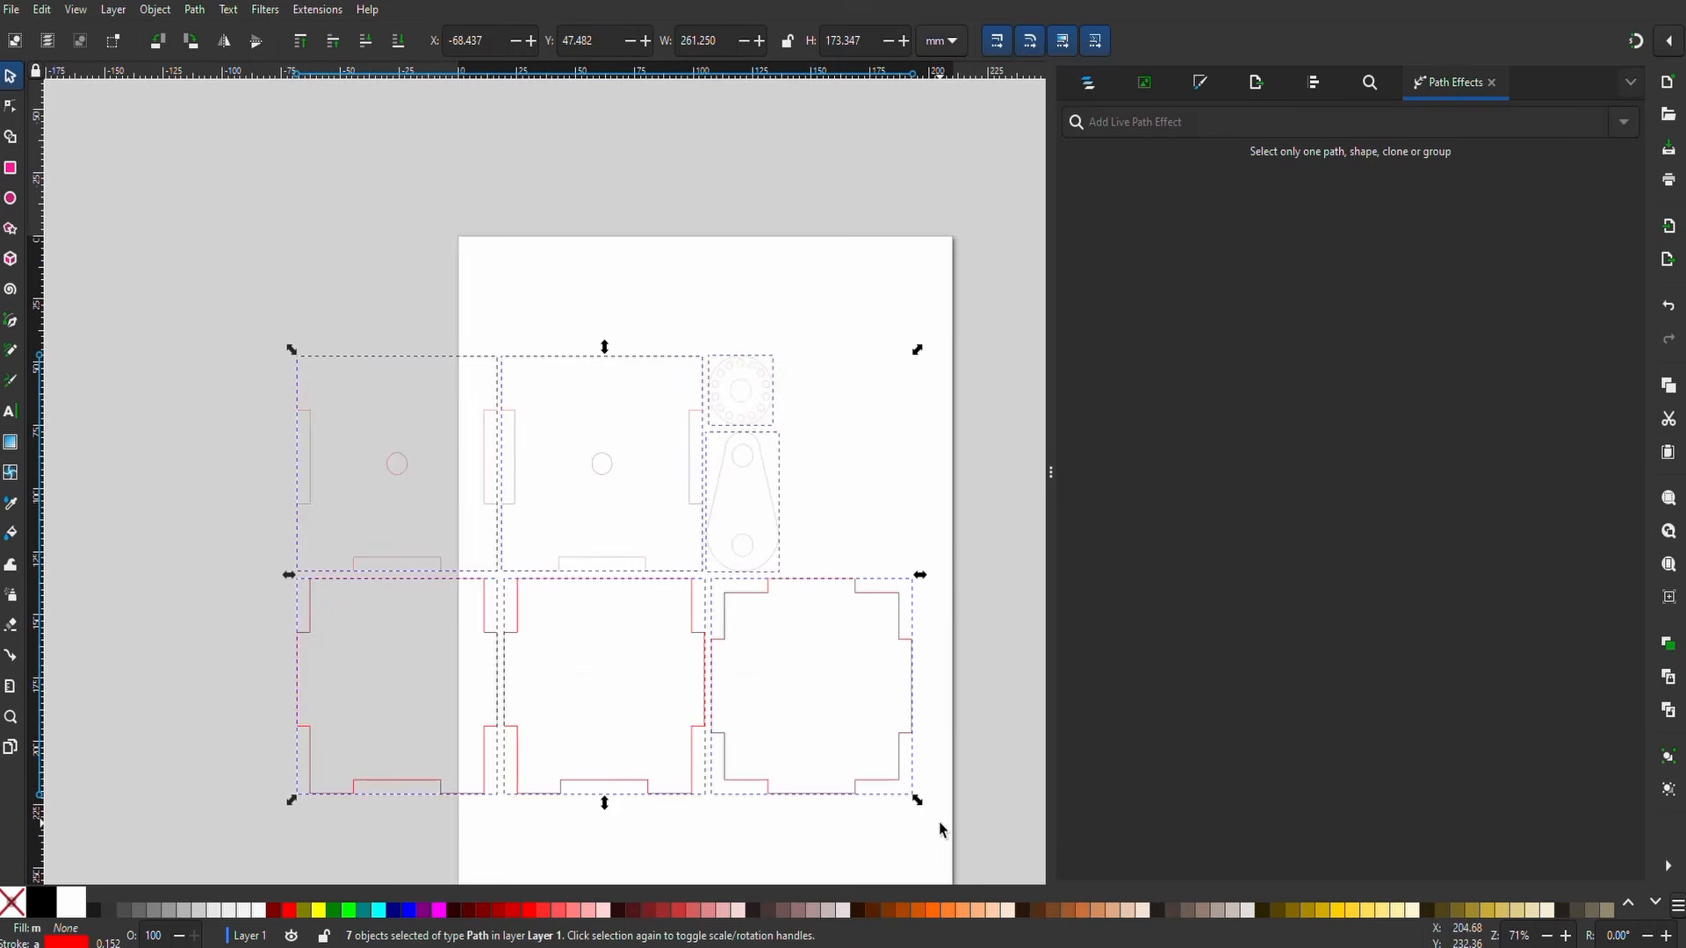
pyautogui.hotkey('alt', 'Tab')
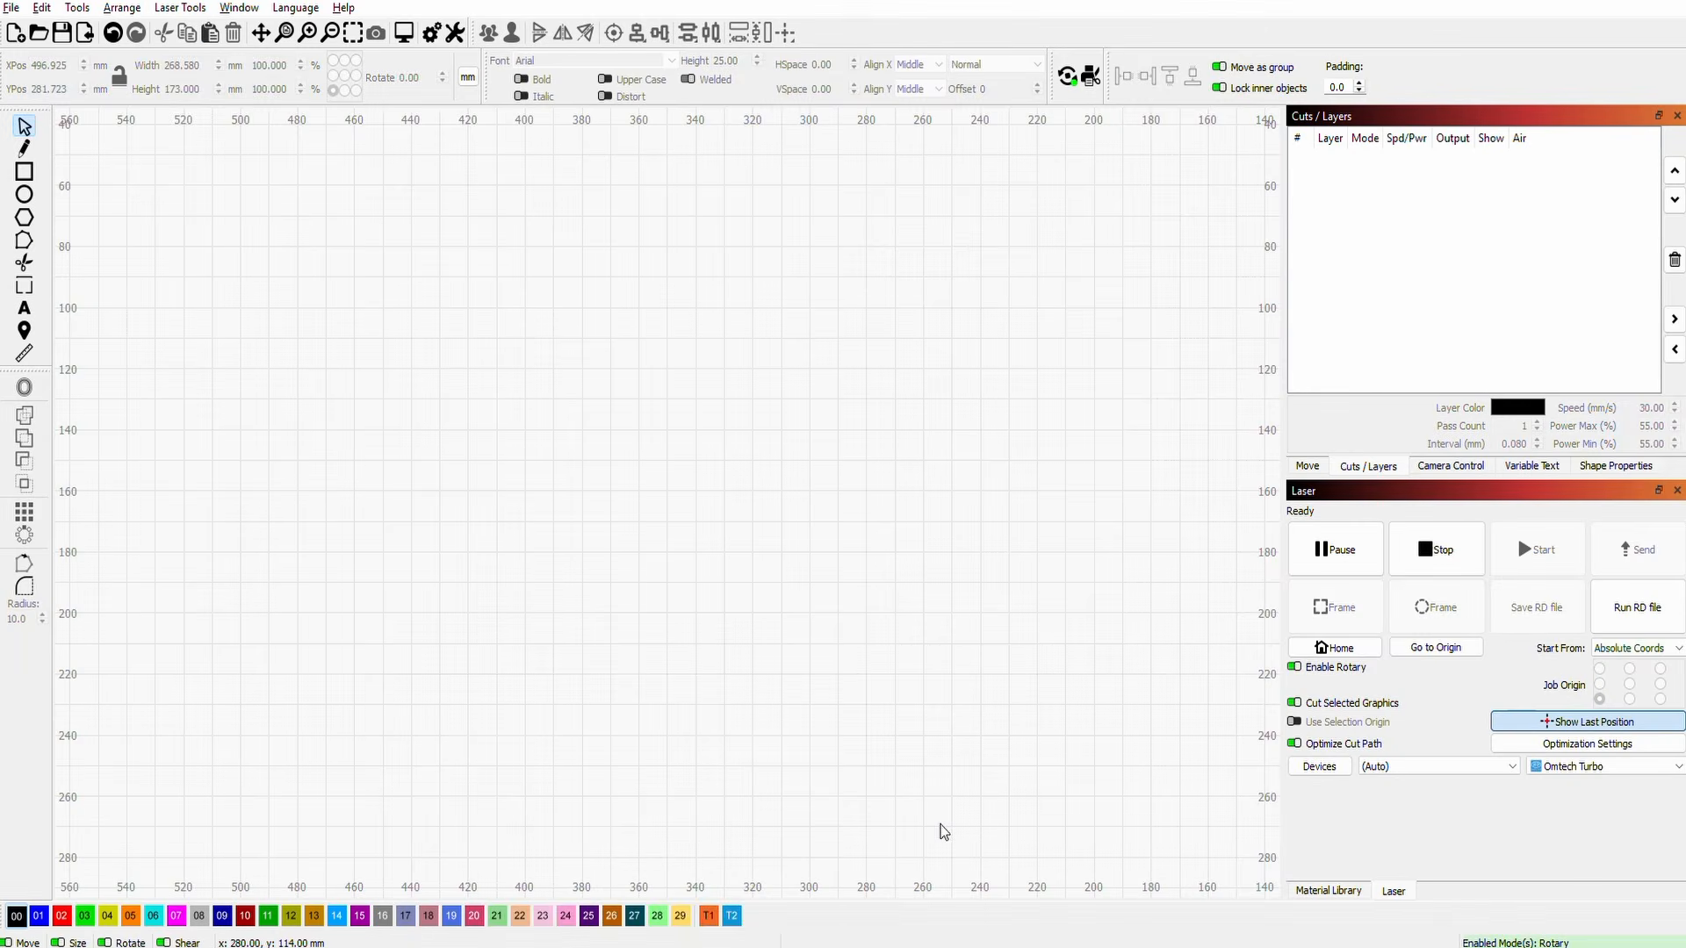
pyautogui.hotkey('ctrl', 'v')
pyautogui.scroll(-3, 883, 540)
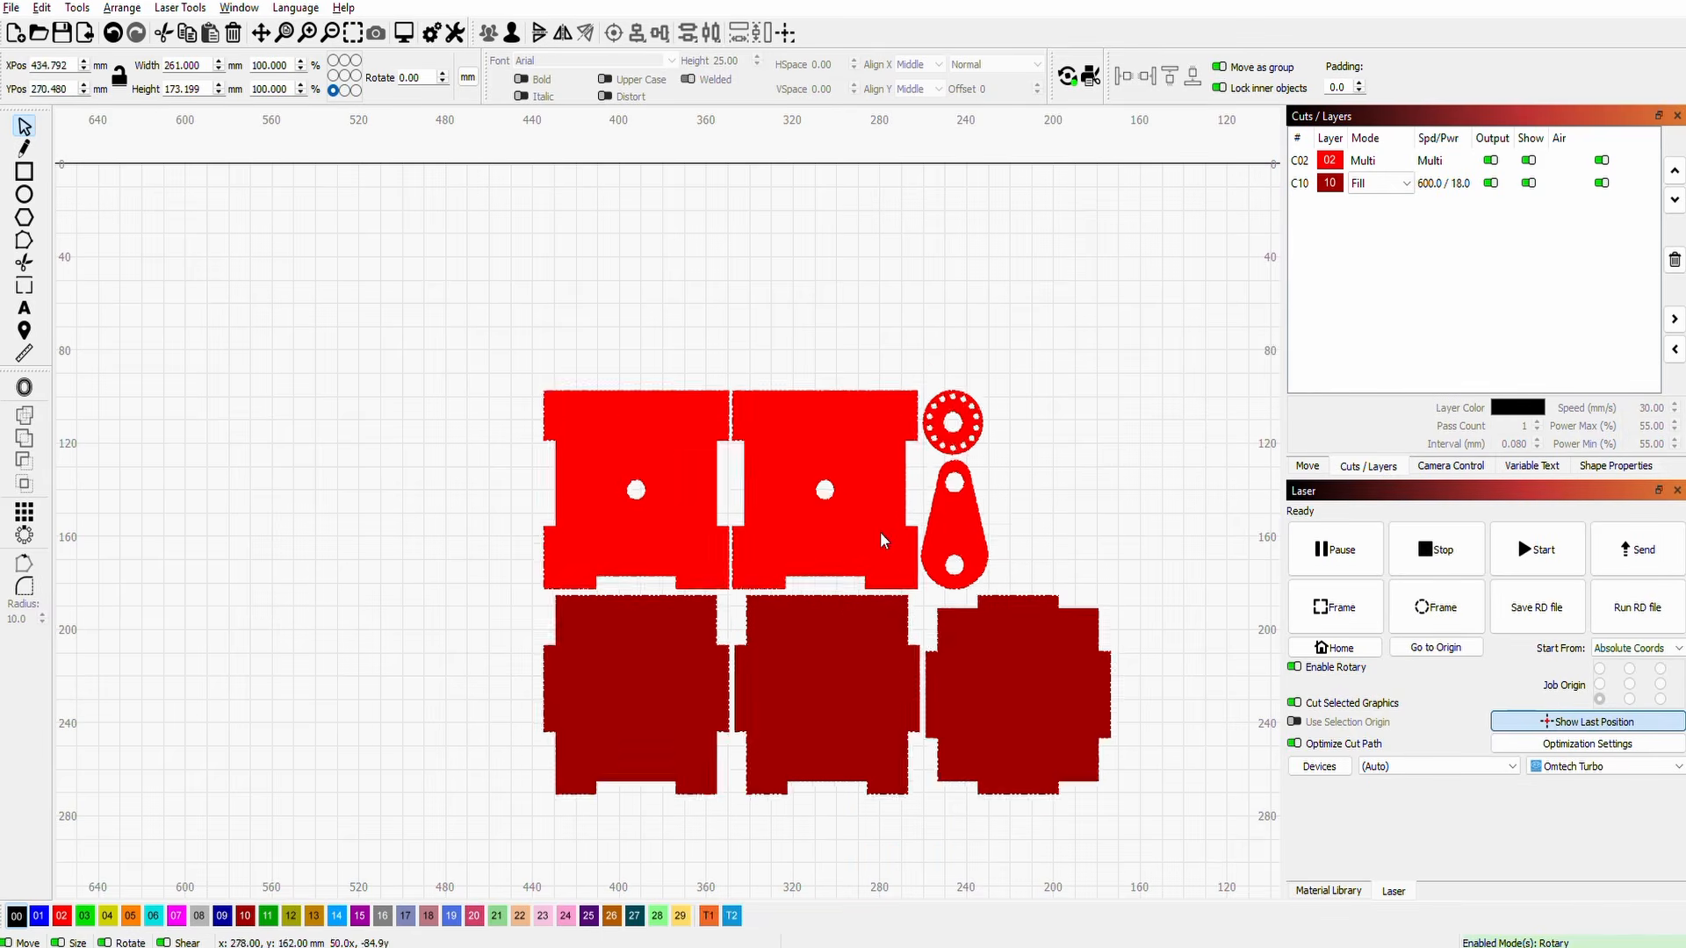
pyautogui.moveTo(882, 540); pyautogui.dragTo(842, 465)
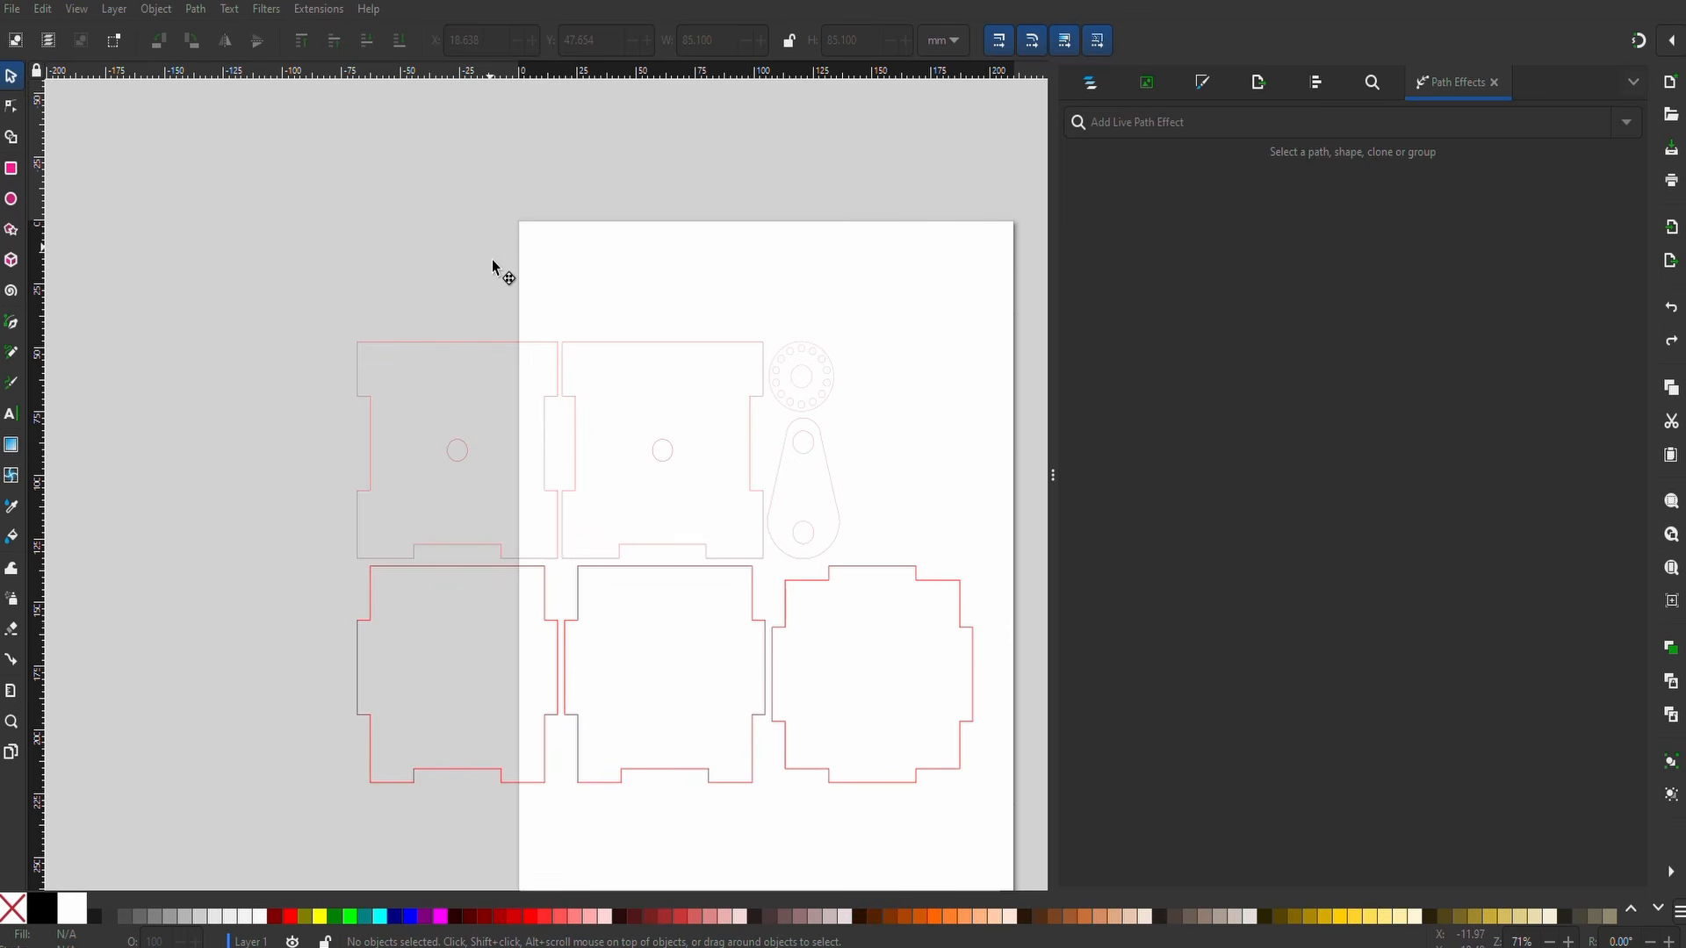
# - Delete the second upper box panel with the round hole, next to the disc and teardrop arm
pyautogui.scroll(1, 511, 451)
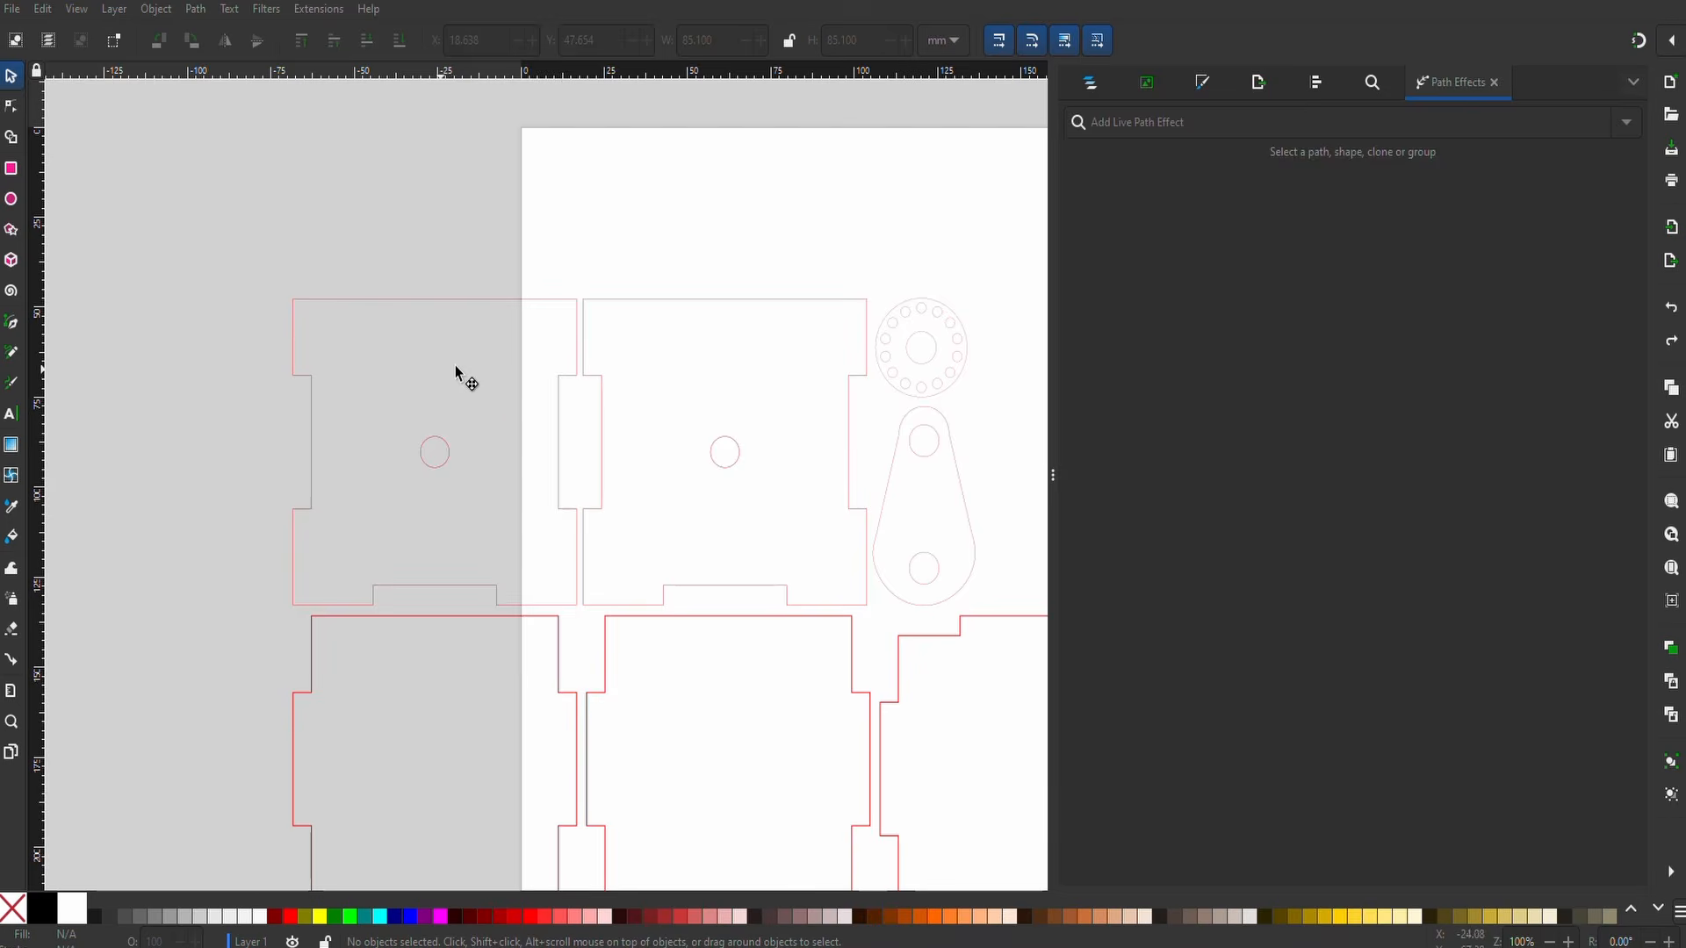
pyautogui.scroll(-3, 455, 365)
pyautogui.scroll(1, 556, 278)
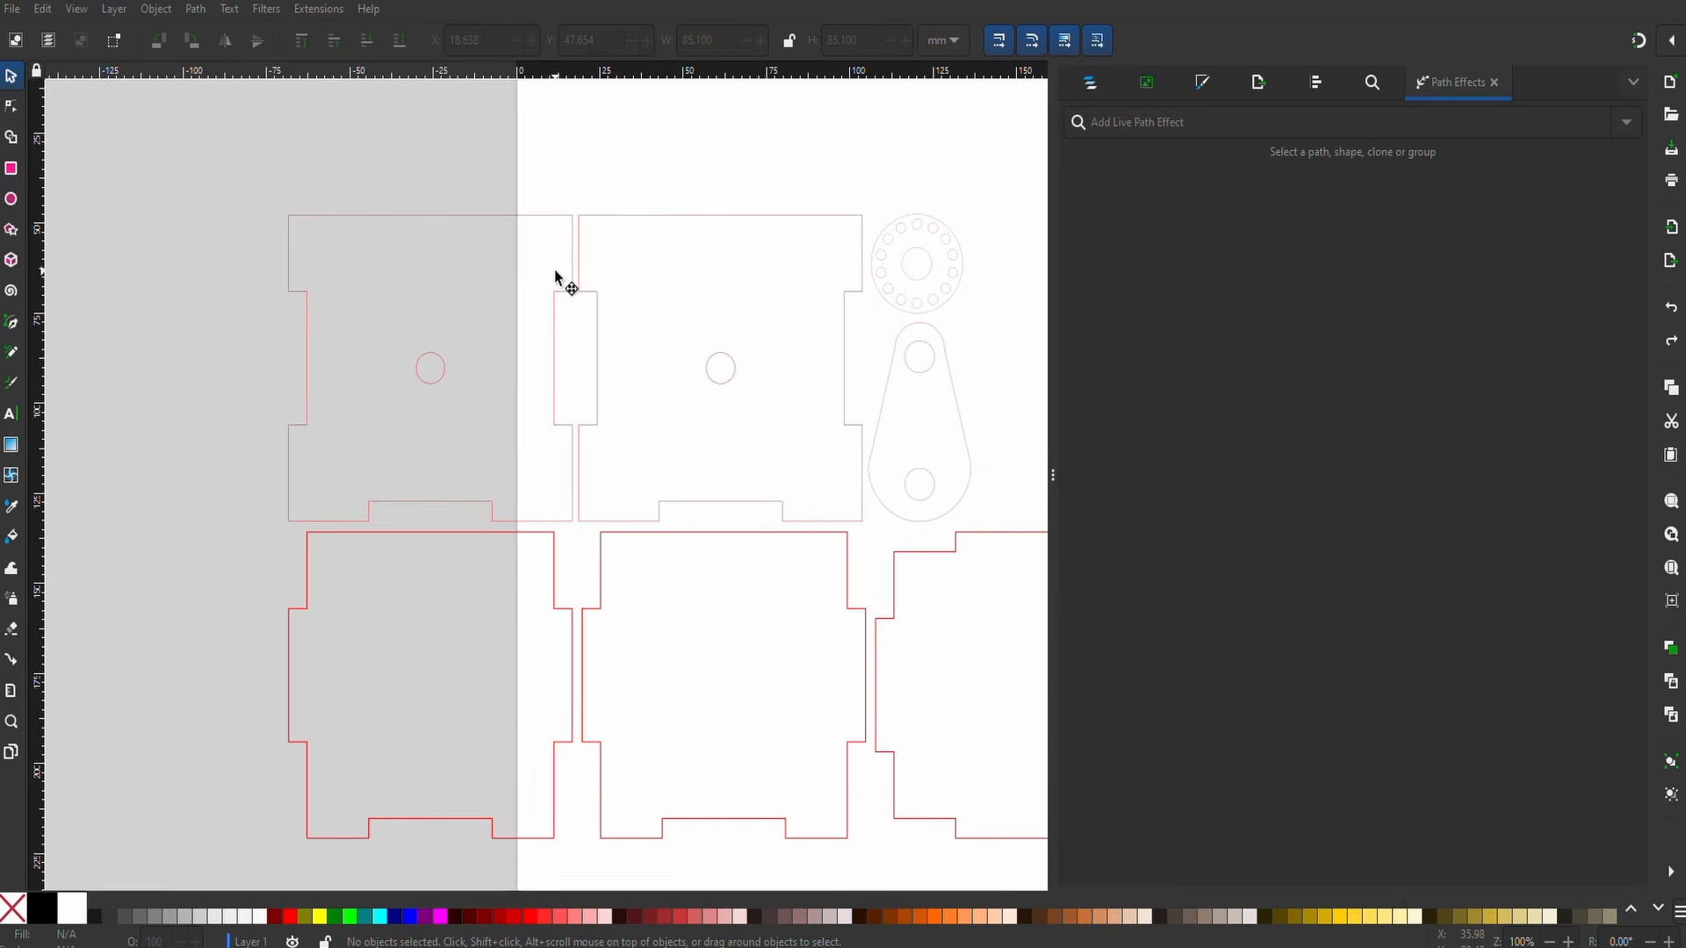
pyautogui.click(703, 218)
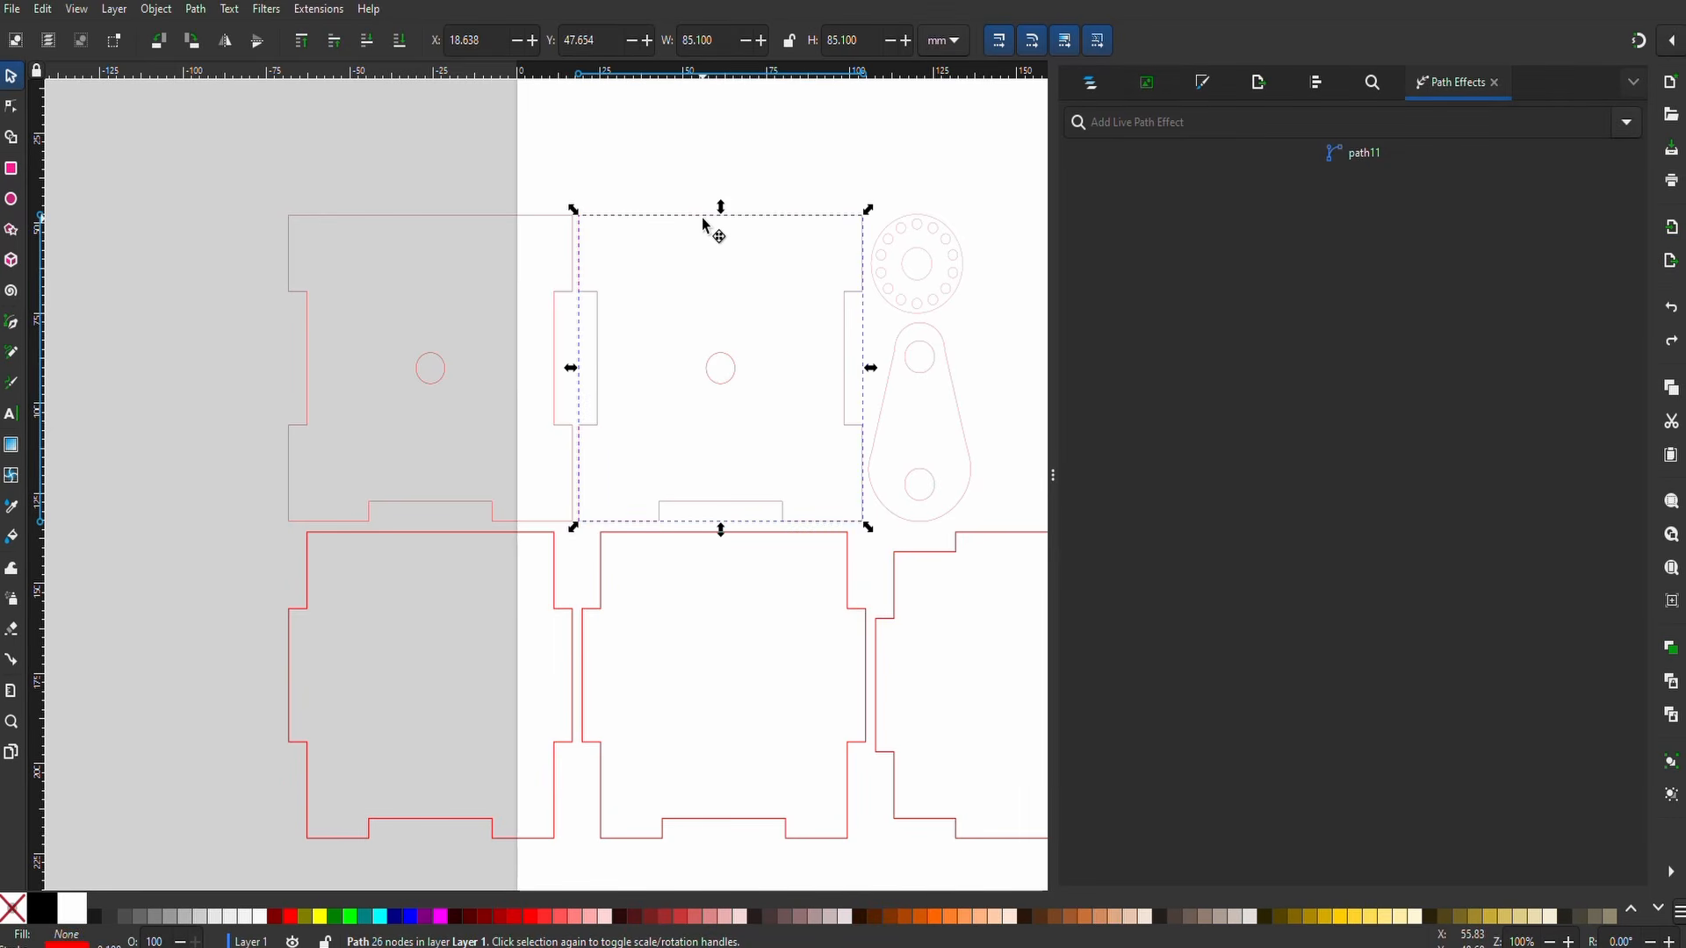
pyautogui.press('Delete')
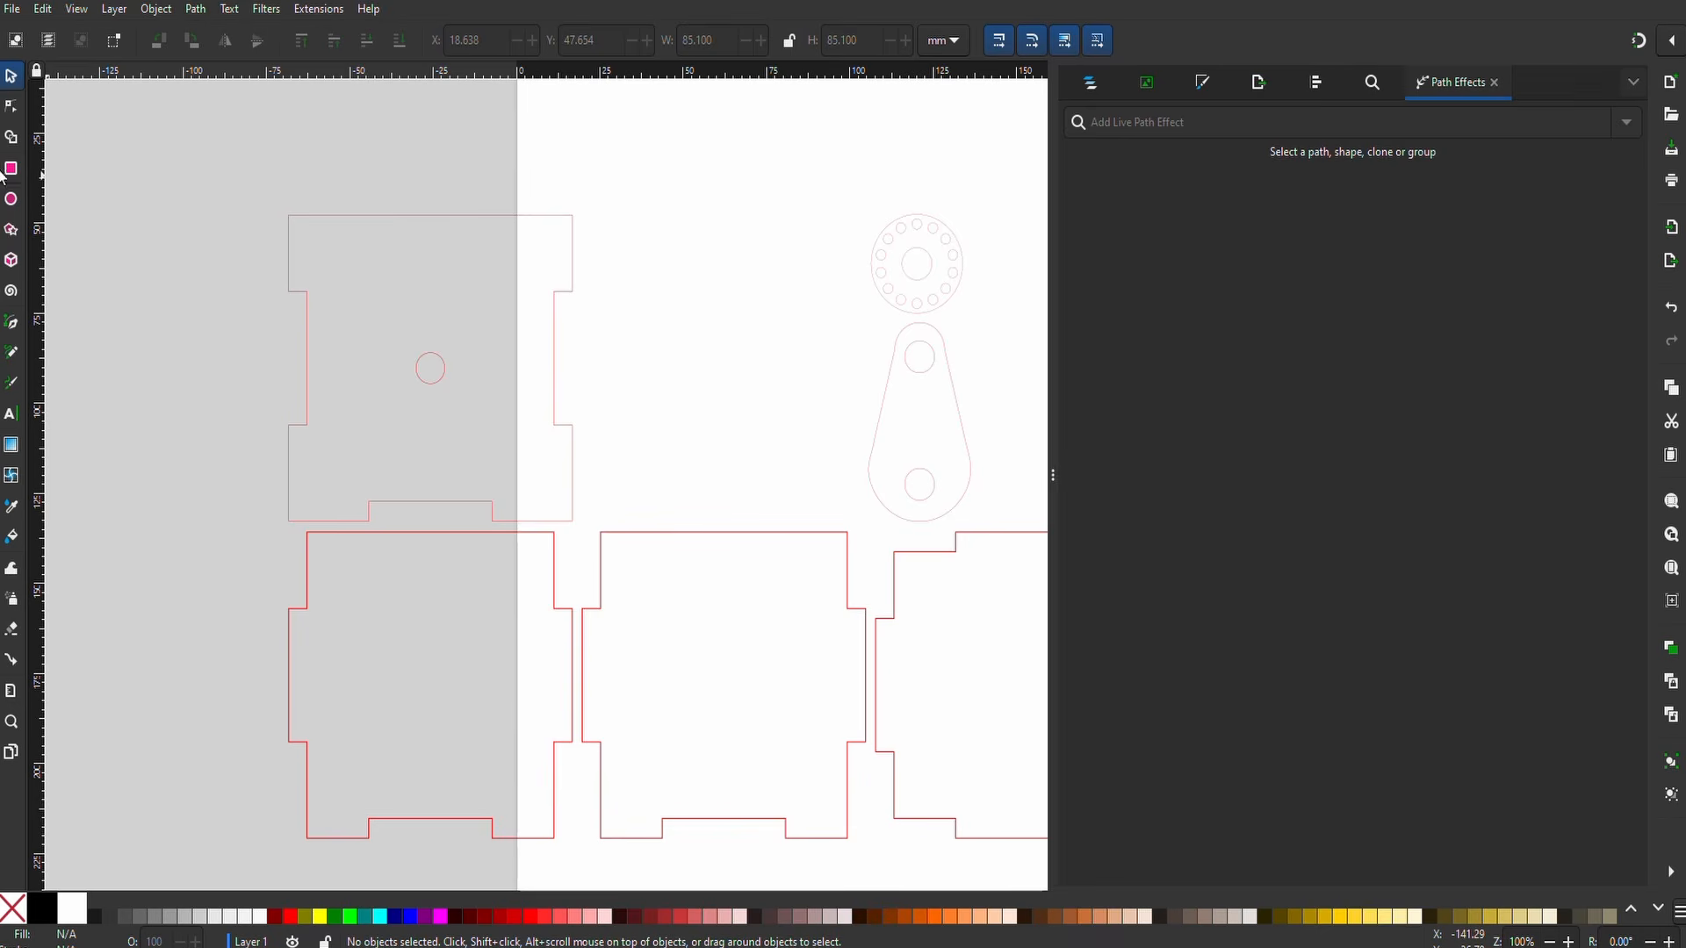
# - Select only the round hole's nodes in the remaining upper panel and nudge the hole straight up to Y 69.204 mm
pyautogui.click(7, 112)
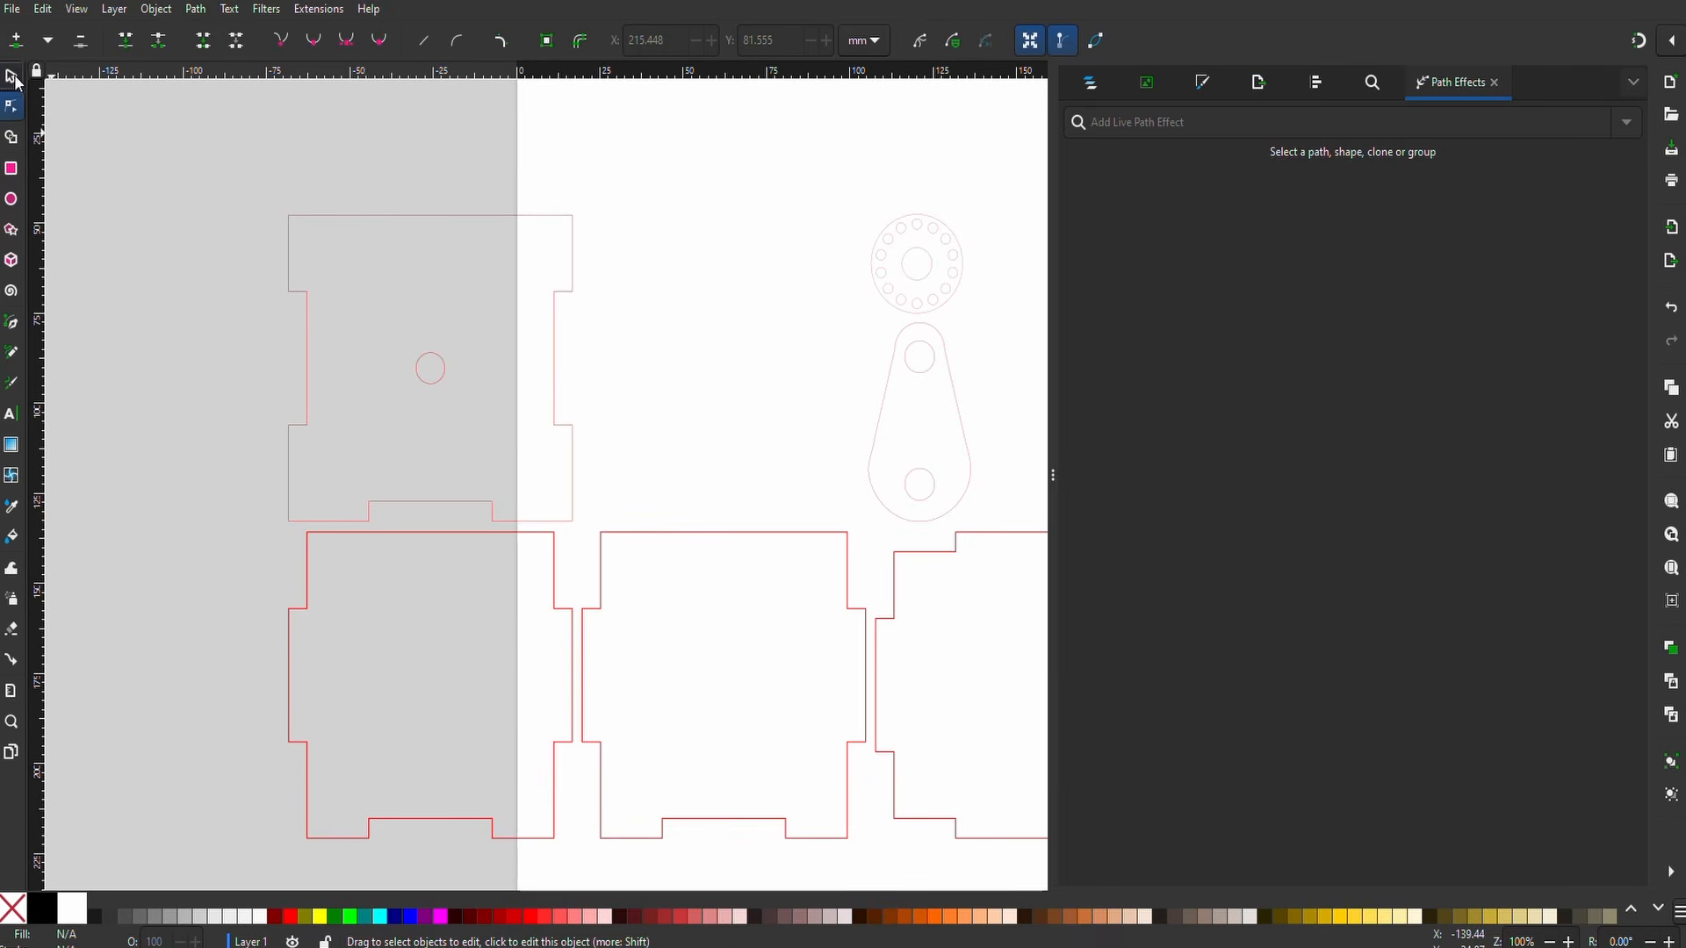
pyautogui.click(296, 301)
pyautogui.moveTo(367, 314); pyautogui.dragTo(482, 413)
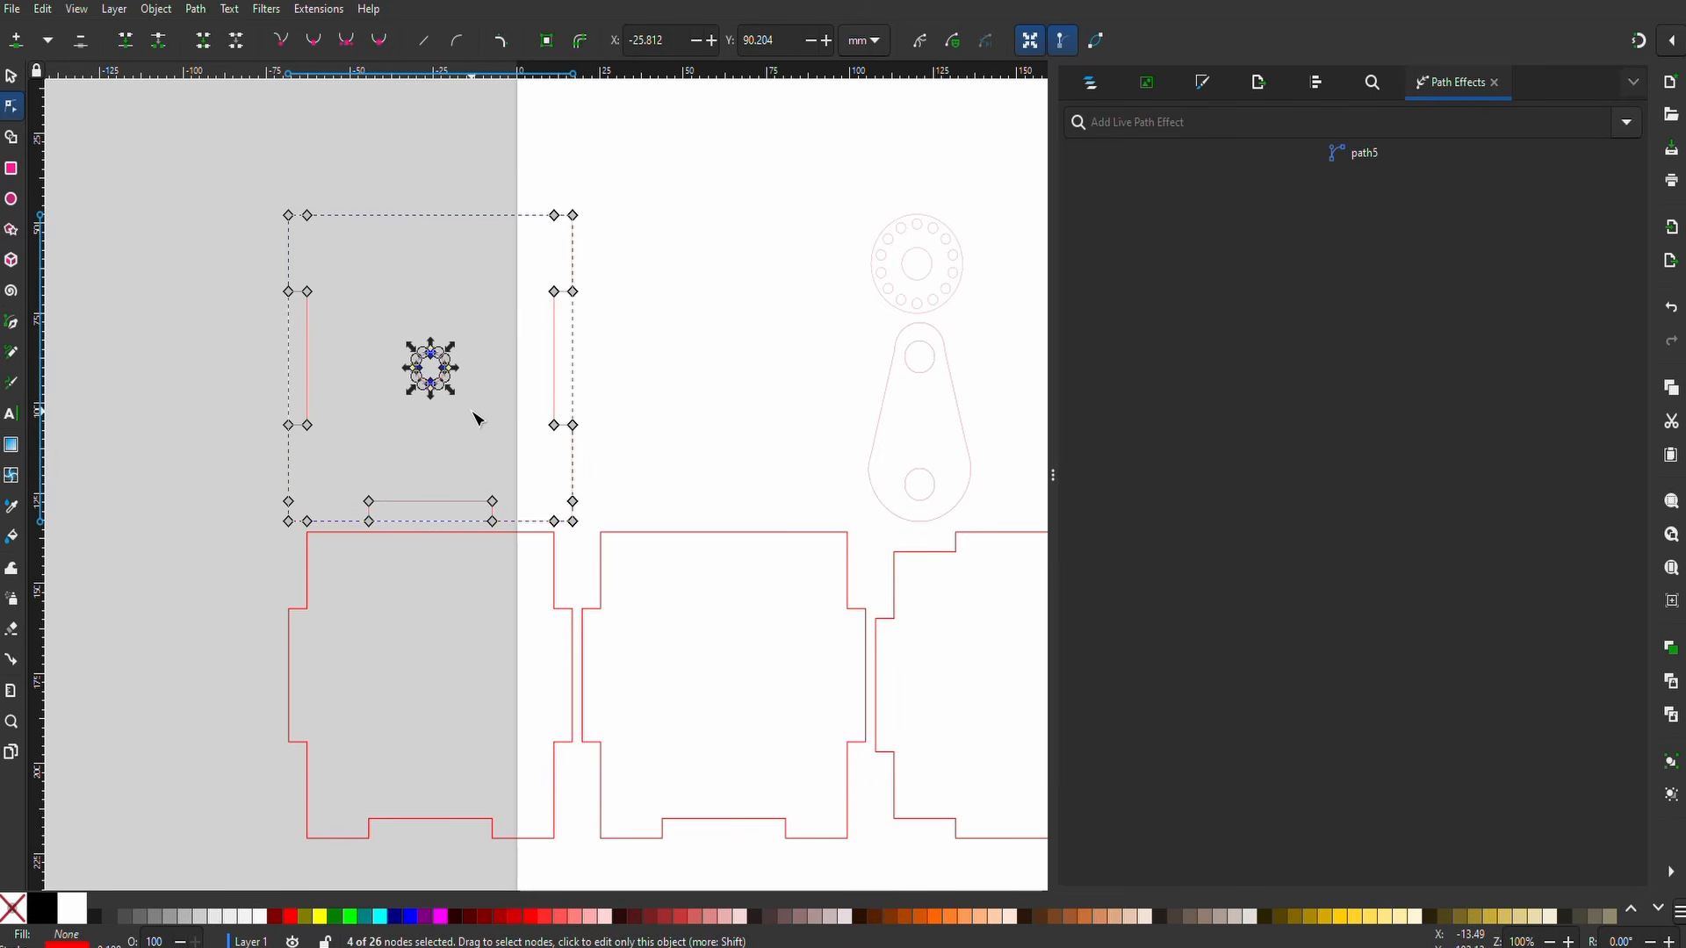
pyautogui.press('Up')
pyautogui.press('Up')
pyautogui.press('Up')
pyautogui.press('Up')
pyautogui.press('Up')
pyautogui.press('Up')
pyautogui.press('Up')
pyautogui.press('Up')
pyautogui.press('Up')
pyautogui.press('Up')
pyautogui.press('Up')
pyautogui.press('Up')
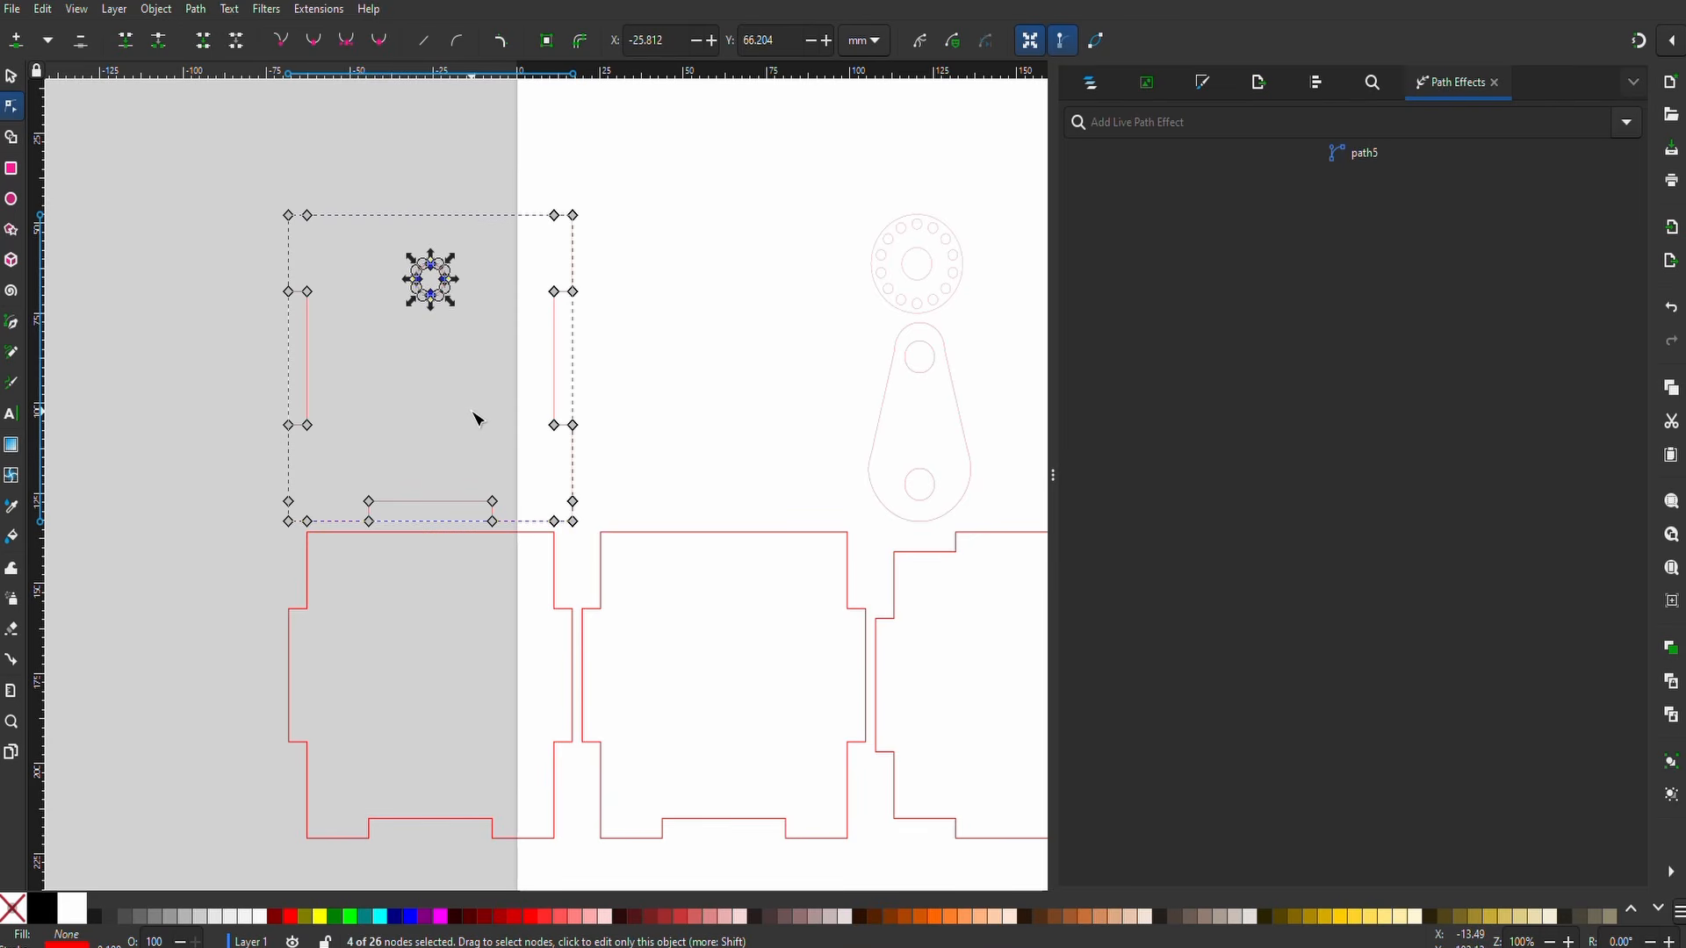
pyautogui.press('Down')
pyautogui.press('Down')
pyautogui.press('Down')
pyautogui.press('Down')
pyautogui.press('Down')
pyautogui.press('Down')
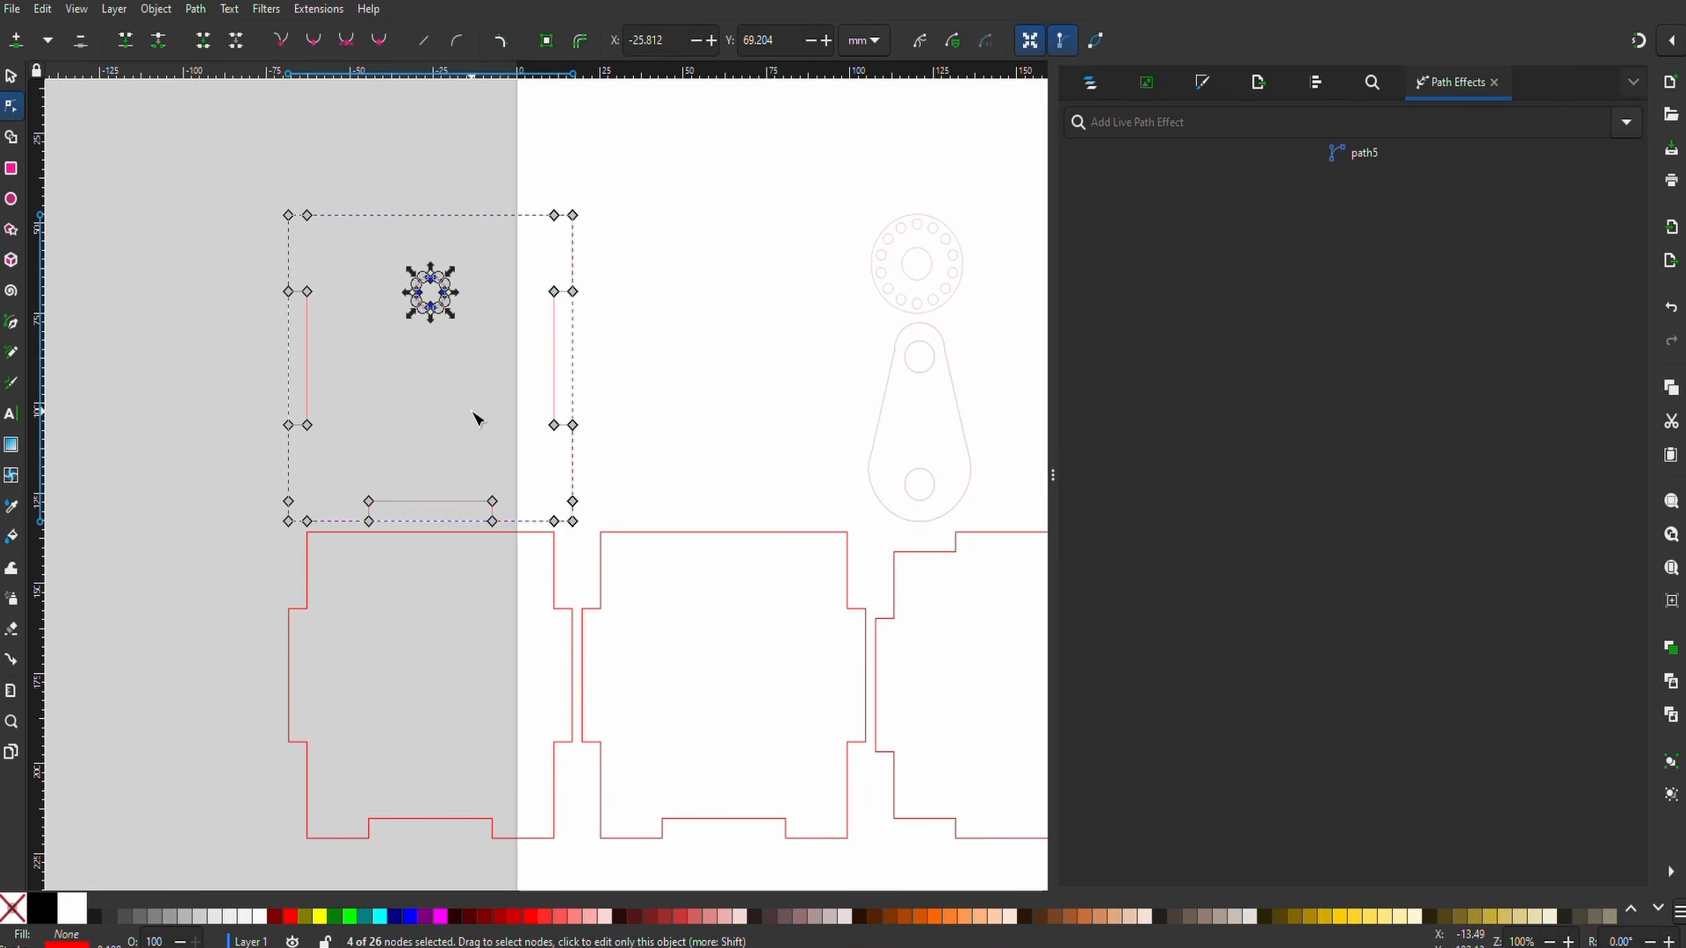
# - Overlay the perforated disc on the panel's hole as a guide and nudge the hole up to Y 68.004 mm
pyautogui.press('s')
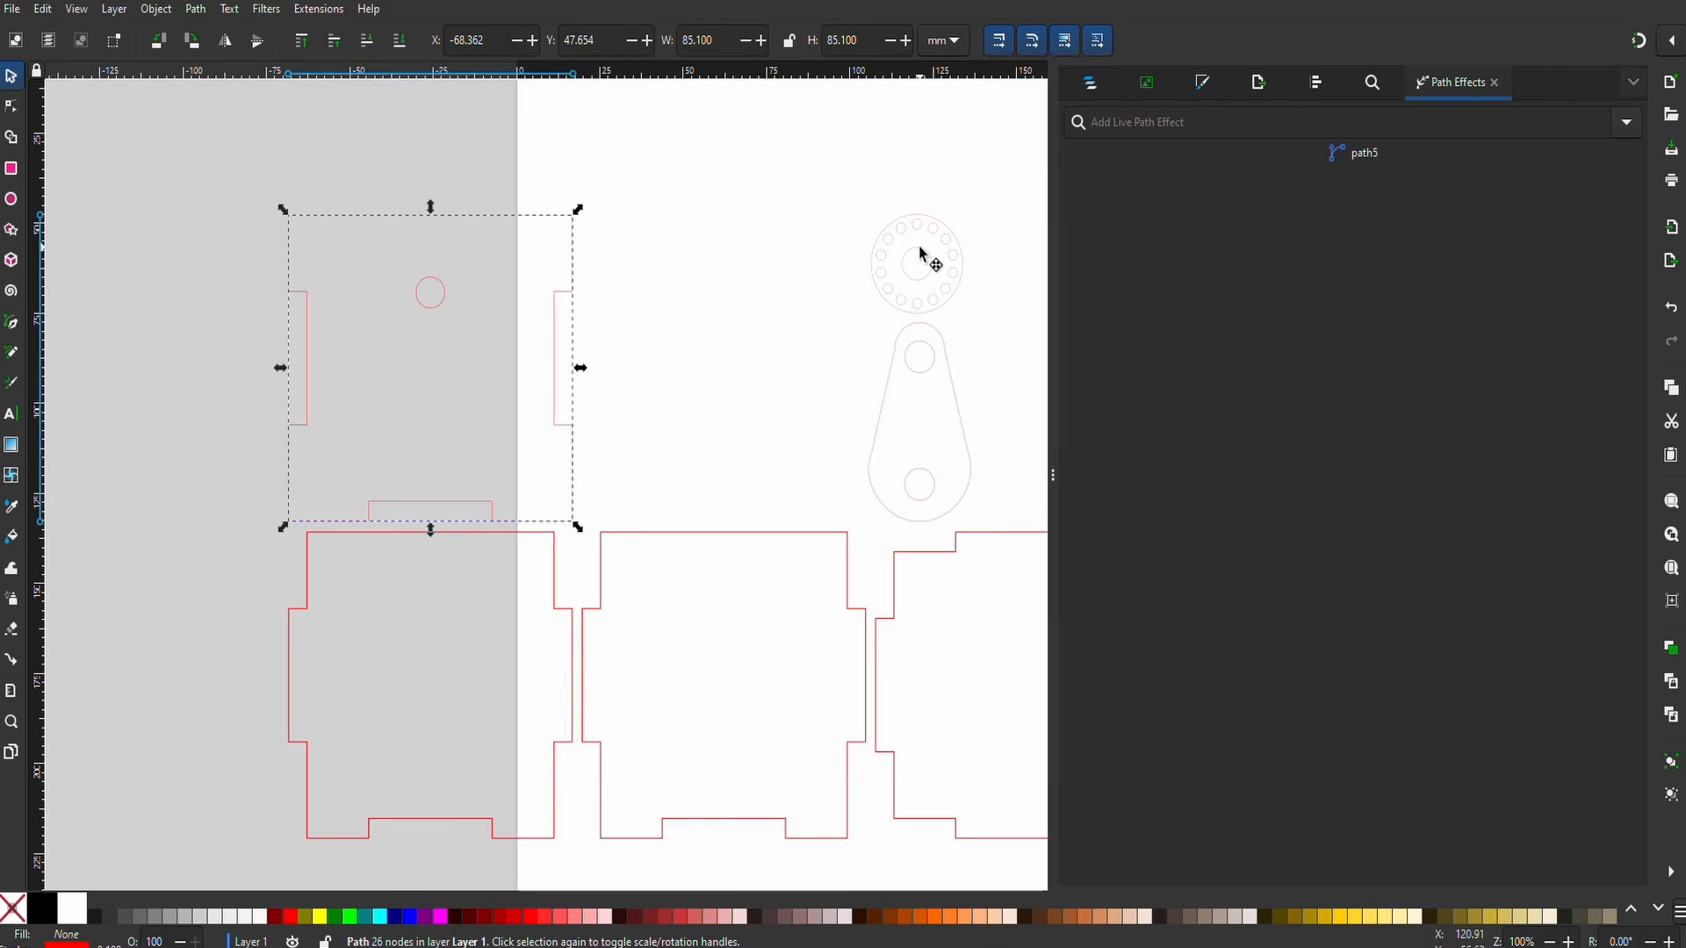
pyautogui.moveTo(921, 254); pyautogui.dragTo(433, 271)
pyautogui.press('3')
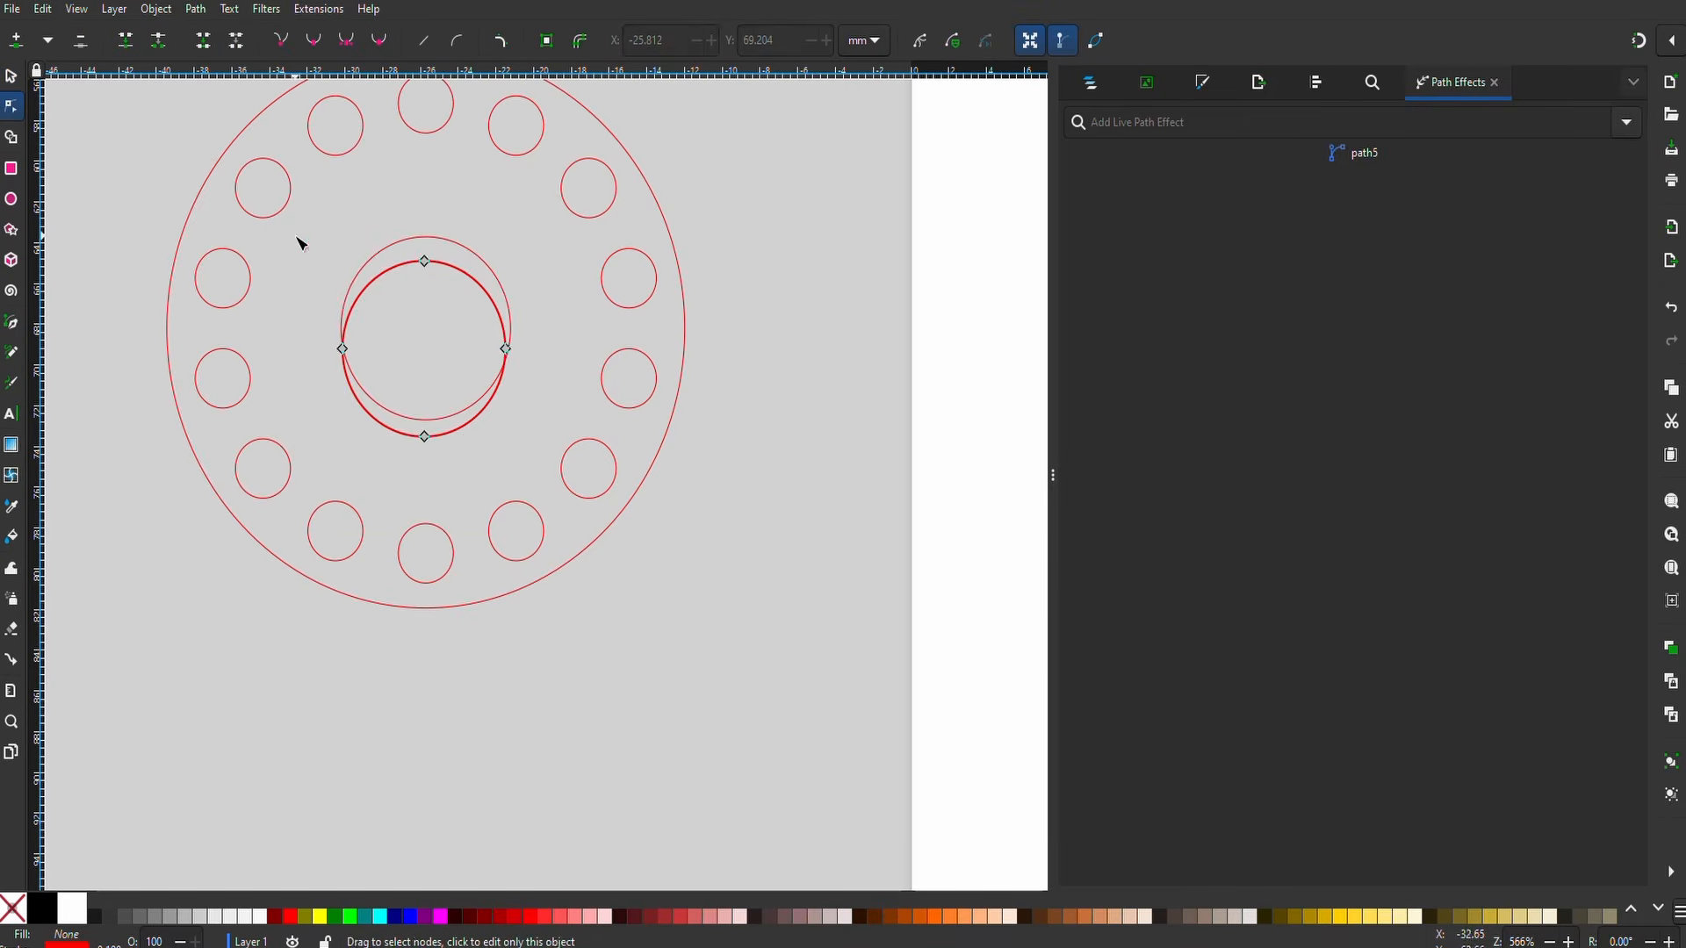
pyautogui.press('n')
pyautogui.moveTo(524, 464); pyautogui.dragTo(527, 463)
pyautogui.press('Up')
pyautogui.press('Up')
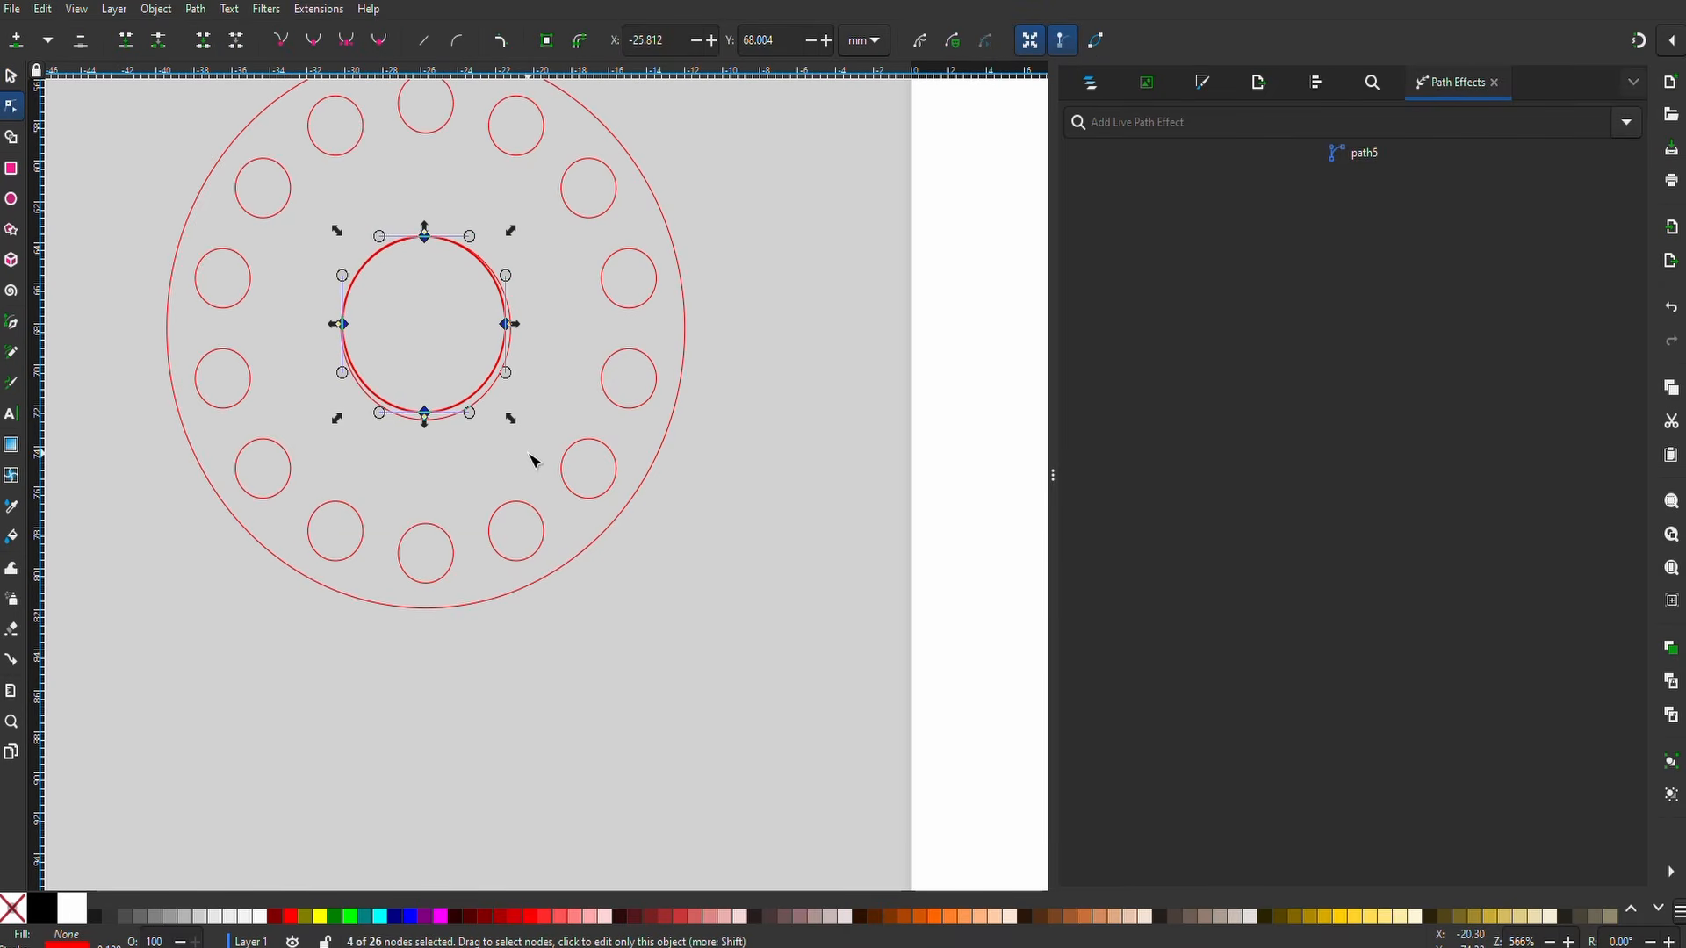
pyautogui.press('s')
pyautogui.press('1')
pyautogui.click(339, 326)
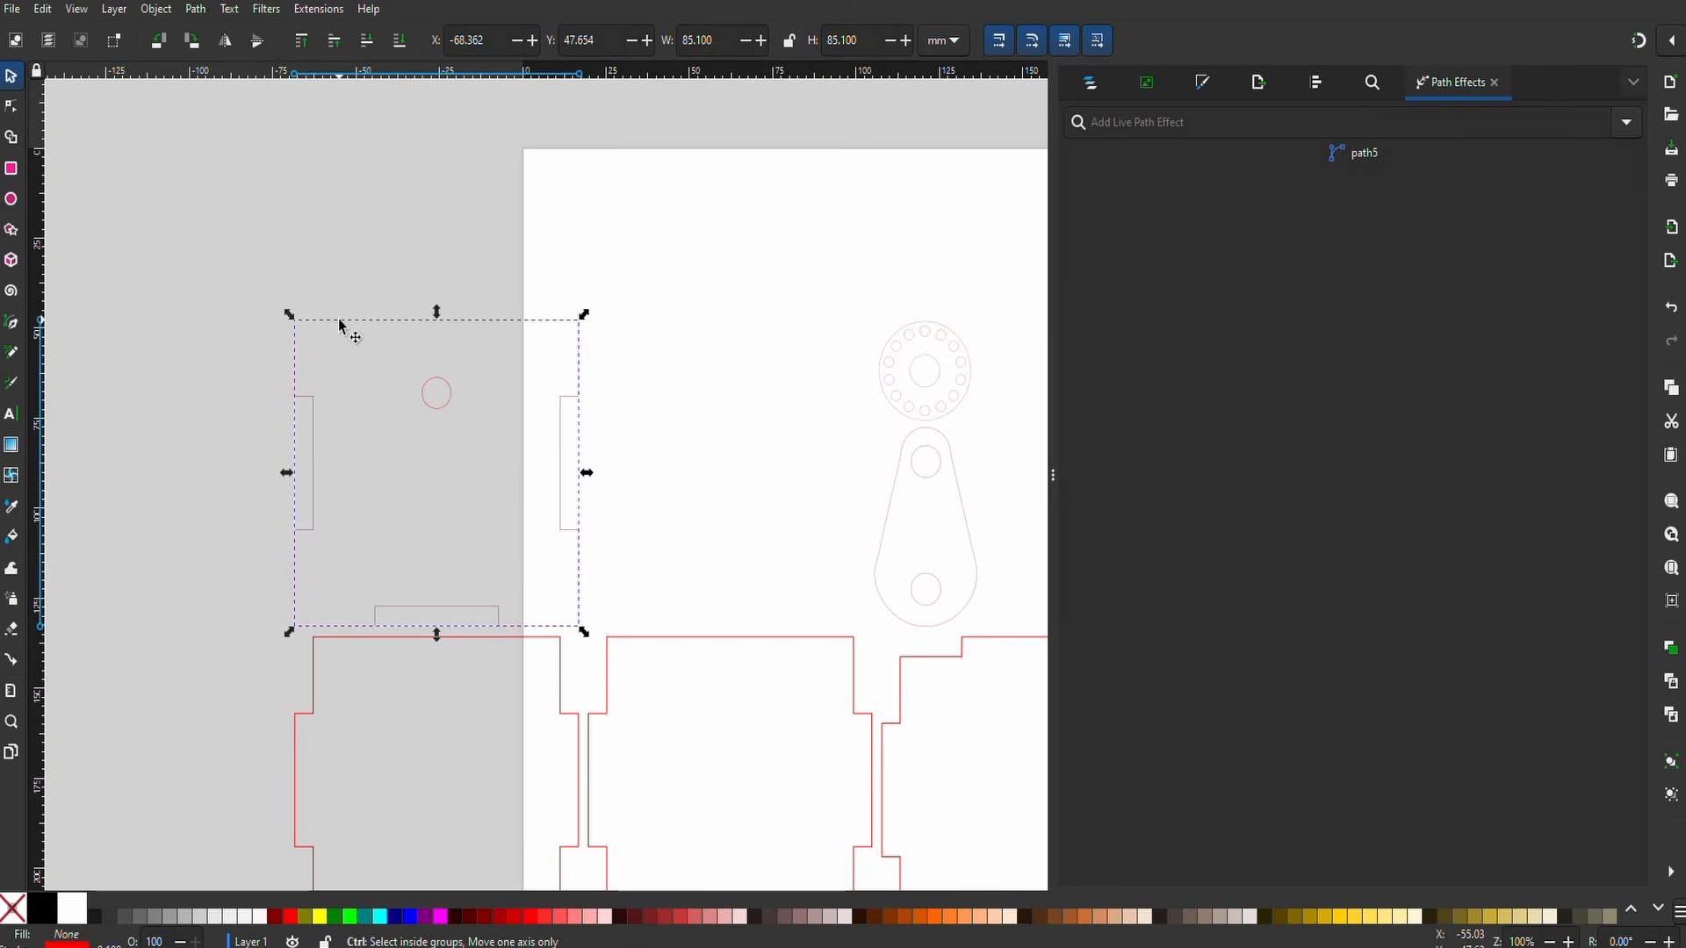
# - Duplicate the upper panel with the round hole and shift the copy straight right to X 18.038 mm, beside the original
pyautogui.hotkey('ctrl', 'd')
pyautogui.hotkey('shift', 'Right')
pyautogui.hotkey('shift', 'Right')
pyautogui.hotkey('shift', 'Right')
pyautogui.hotkey('shift', 'Right')
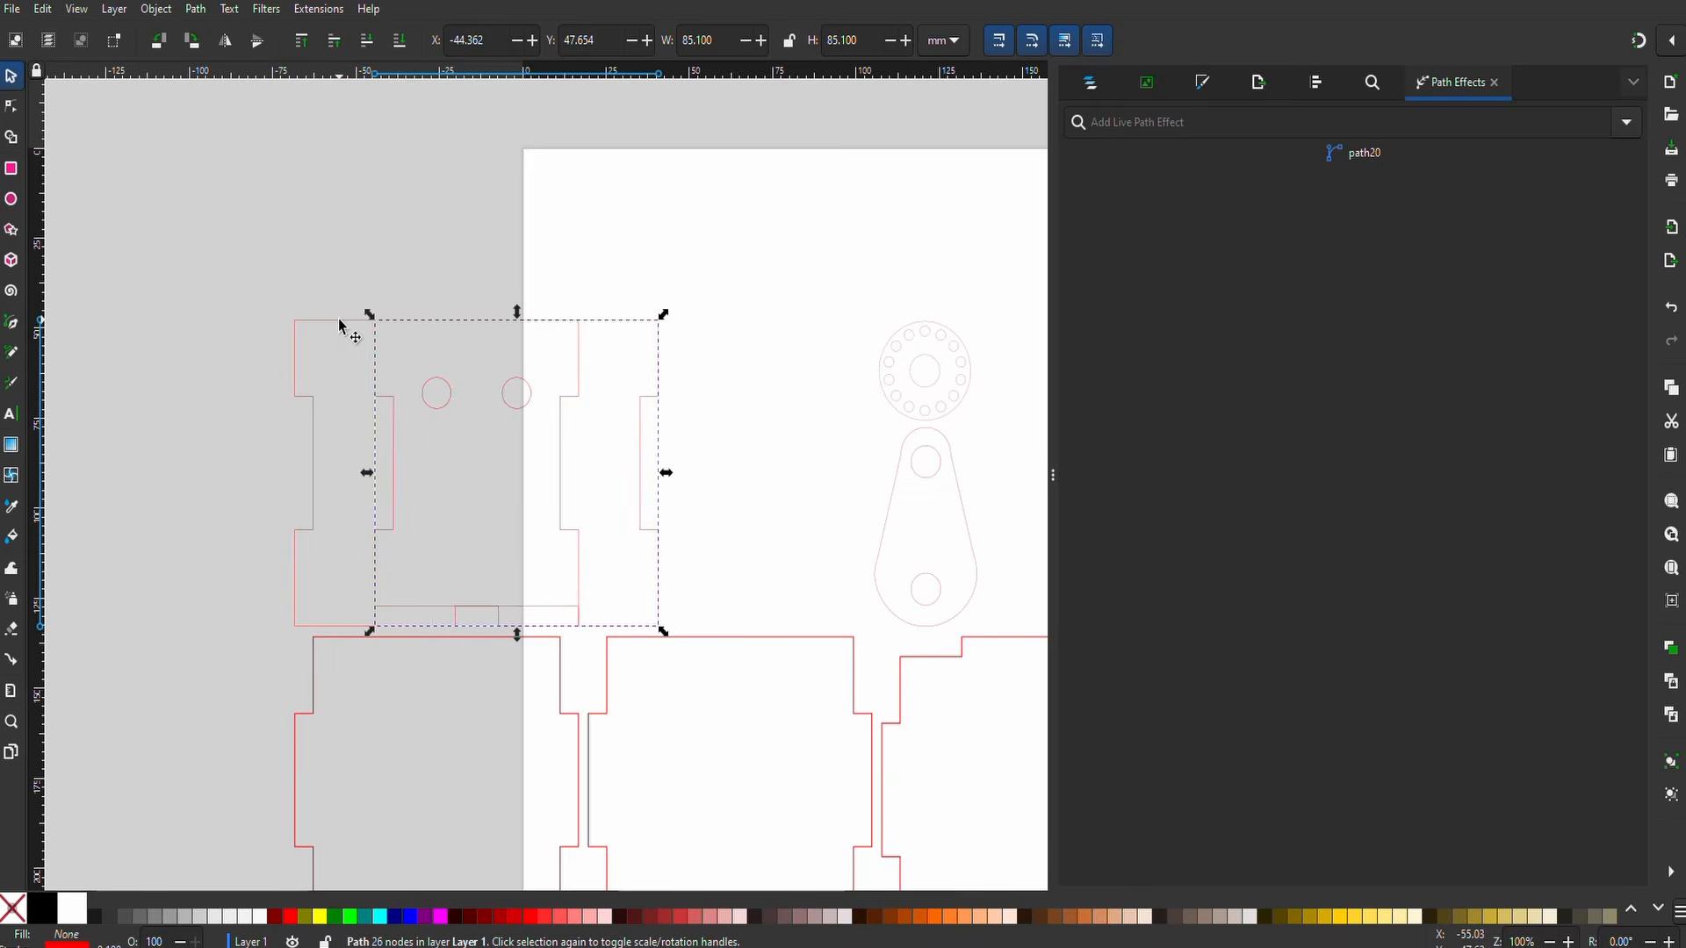
pyautogui.hotkey('shift', 'Right')
pyautogui.hotkey('shift', 'Right')
pyautogui.hotkey('shift', 'Right')
pyautogui.hotkey('shift', 'Right')
pyautogui.hotkey('shift', 'Right')
pyautogui.hotkey('shift', 'Right')
pyautogui.hotkey('shift', 'Right')
pyautogui.hotkey('shift', 'Right')
pyautogui.hotkey('shift', 'Right')
pyautogui.hotkey('shift', 'Right')
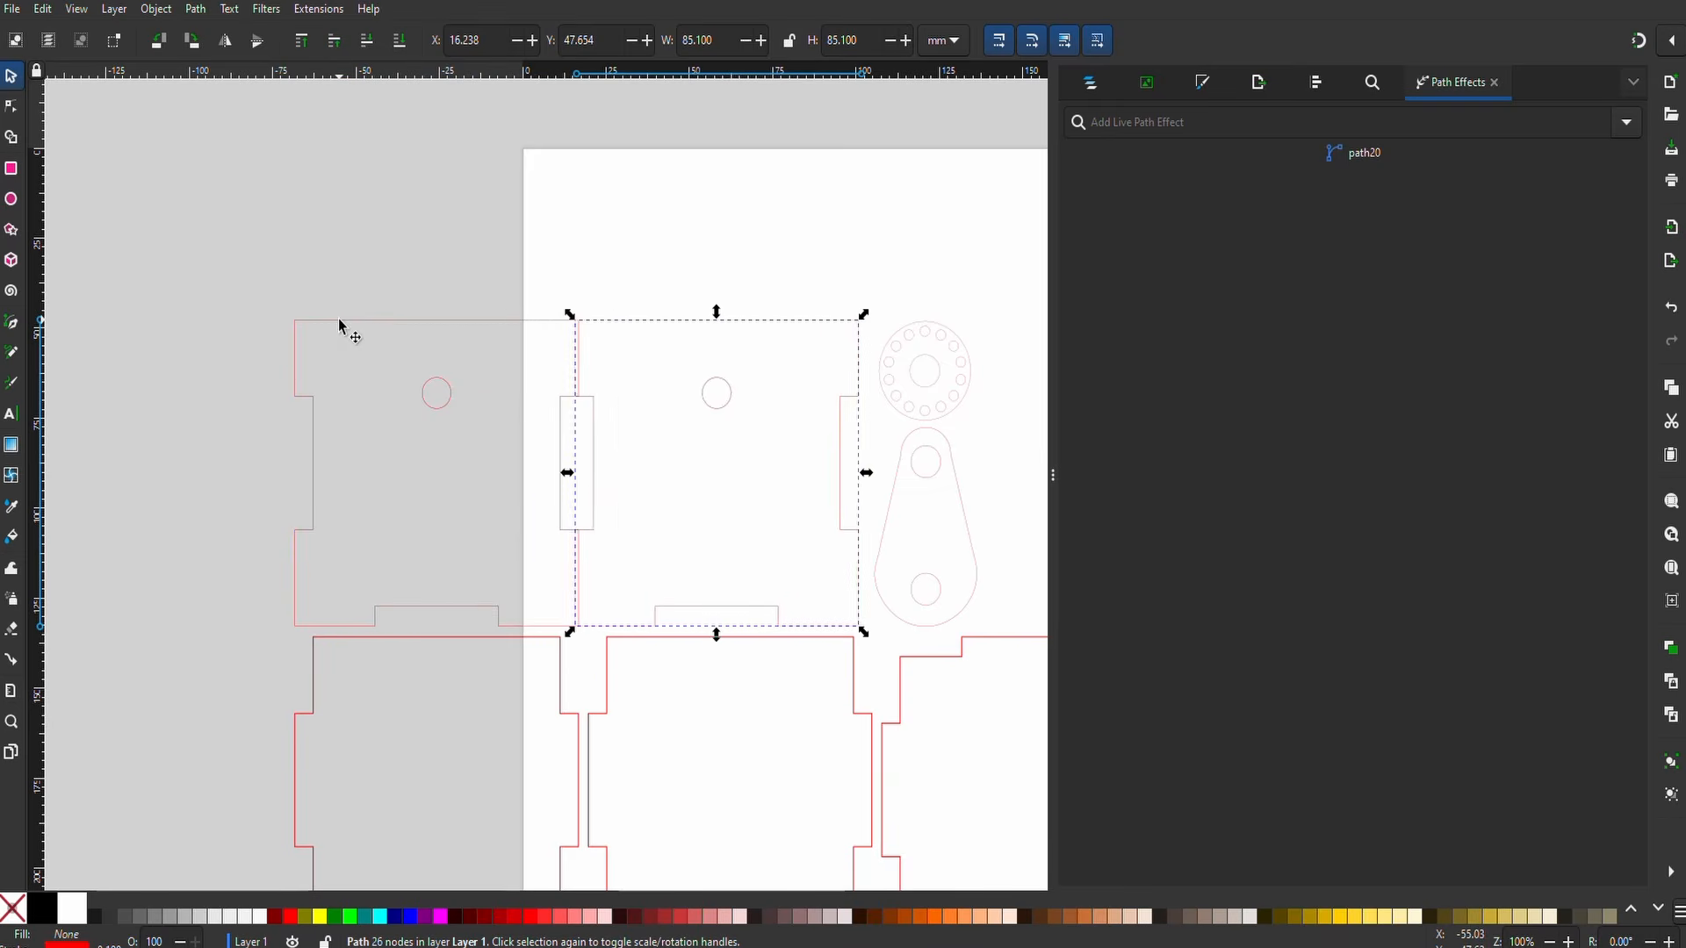
pyautogui.scroll(-4, 111, 191)
pyautogui.hscroll(4, 112, 191)
pyautogui.click(111, 190)
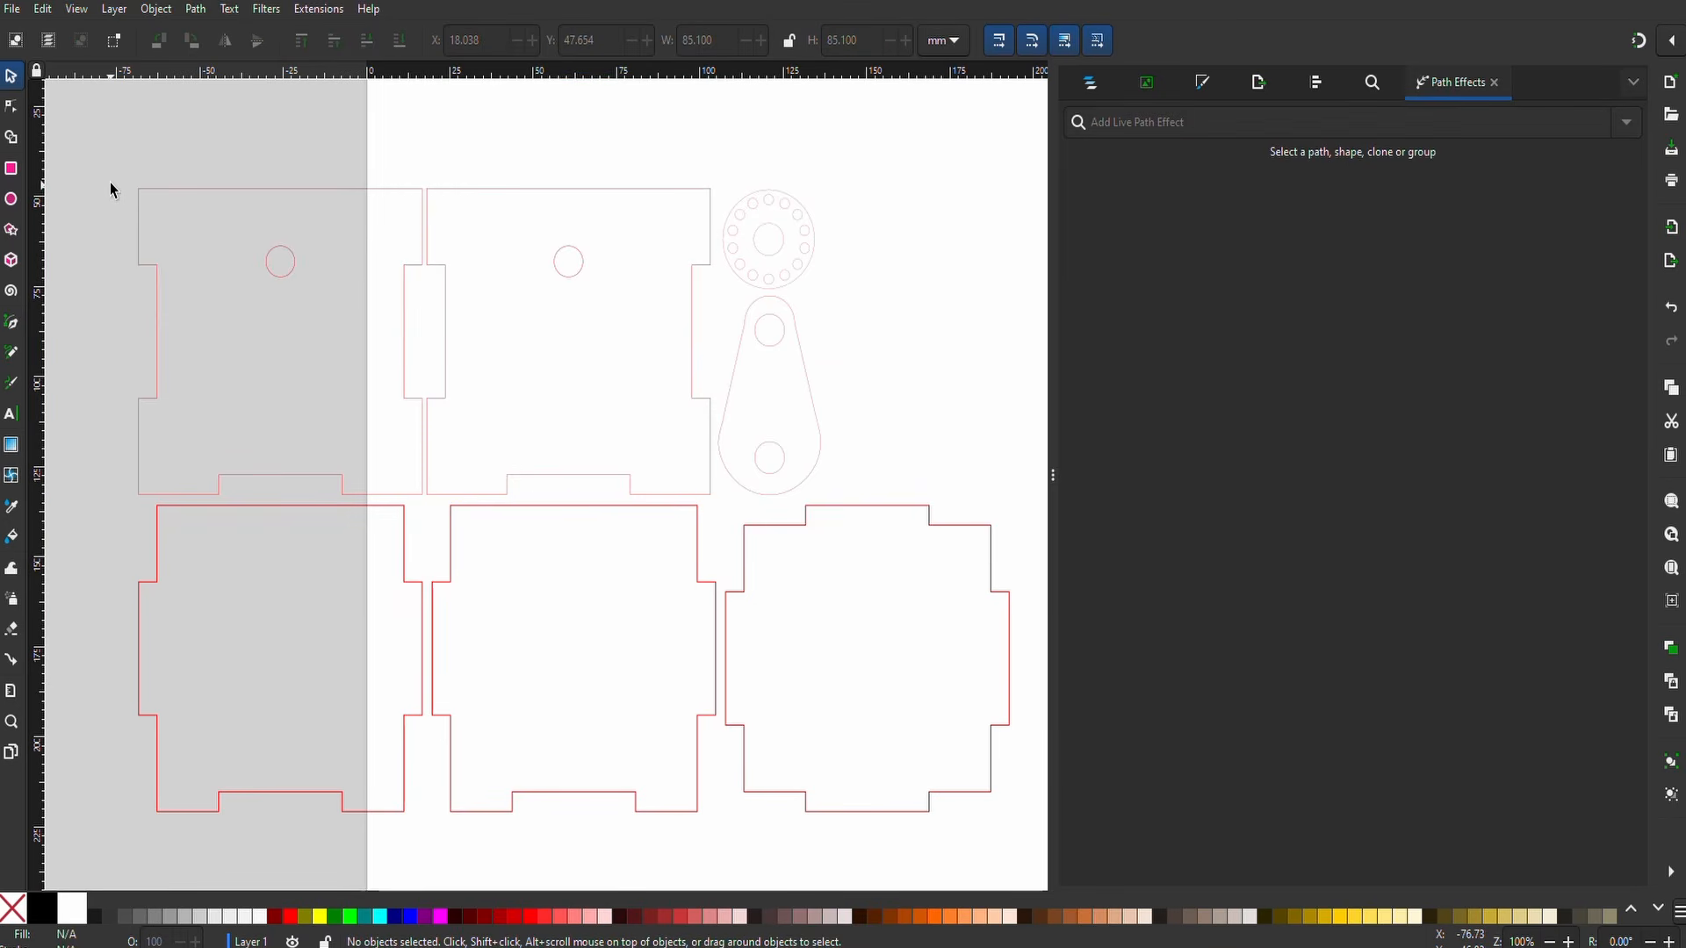
pyautogui.moveTo(109, 182); pyautogui.dragTo(716, 496)
pyautogui.hscroll(1, 887, 513)
pyautogui.hscroll(2, 887, 514)
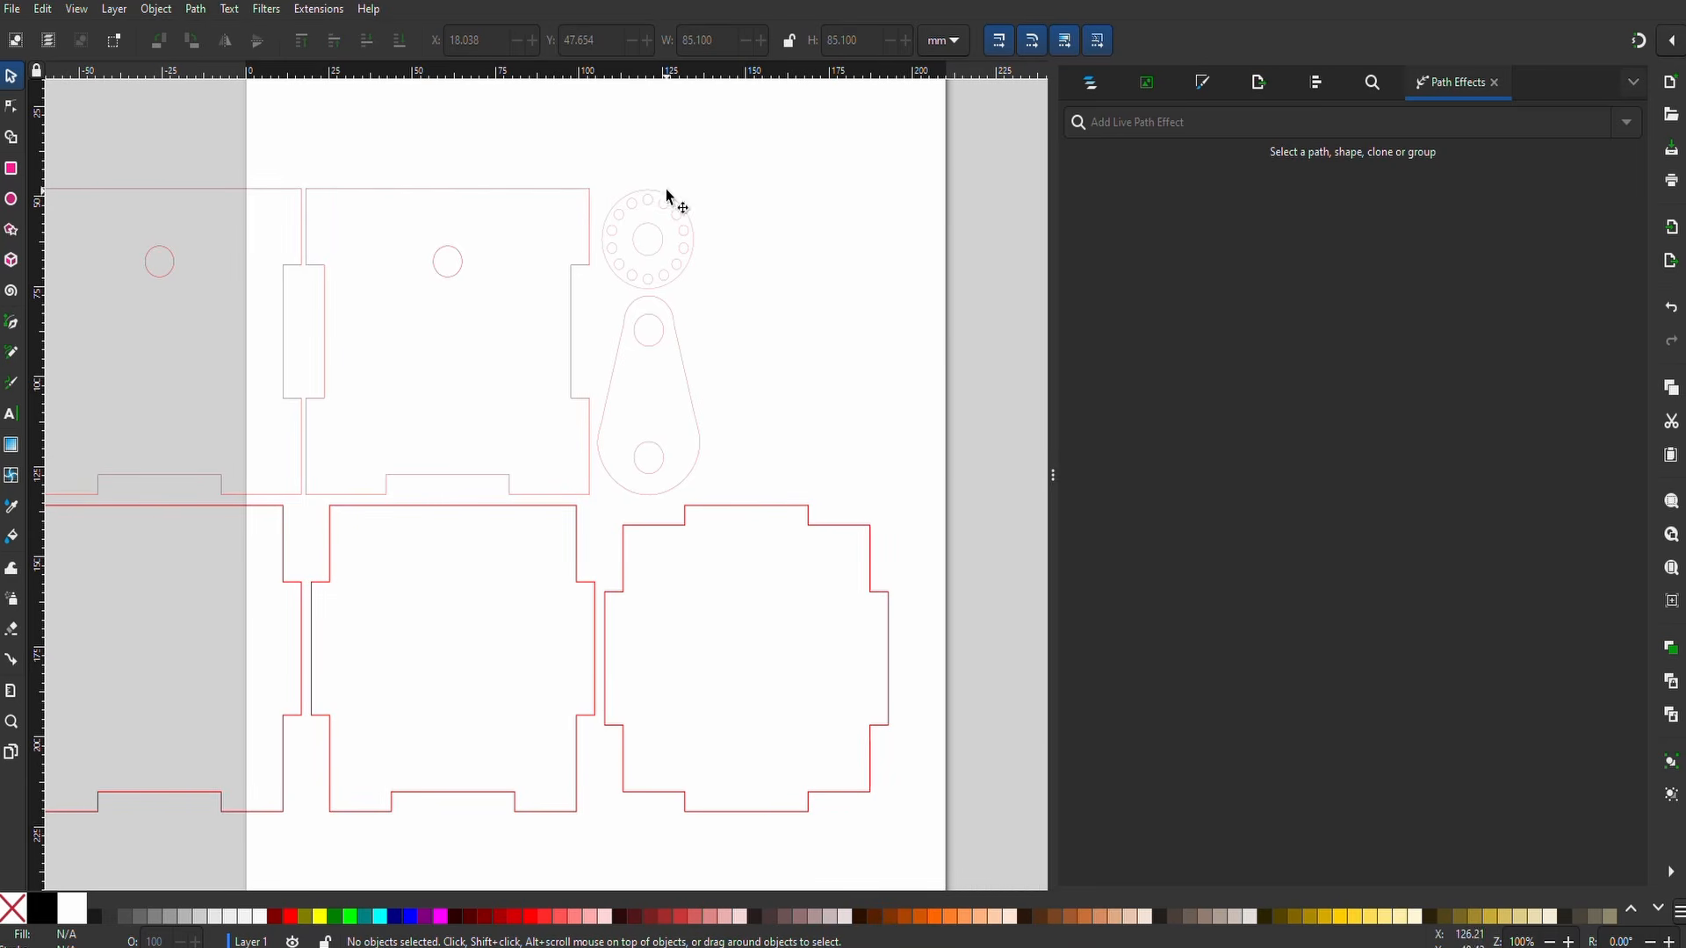
pyautogui.click(684, 344)
pyautogui.hscroll(-5, 684, 344)
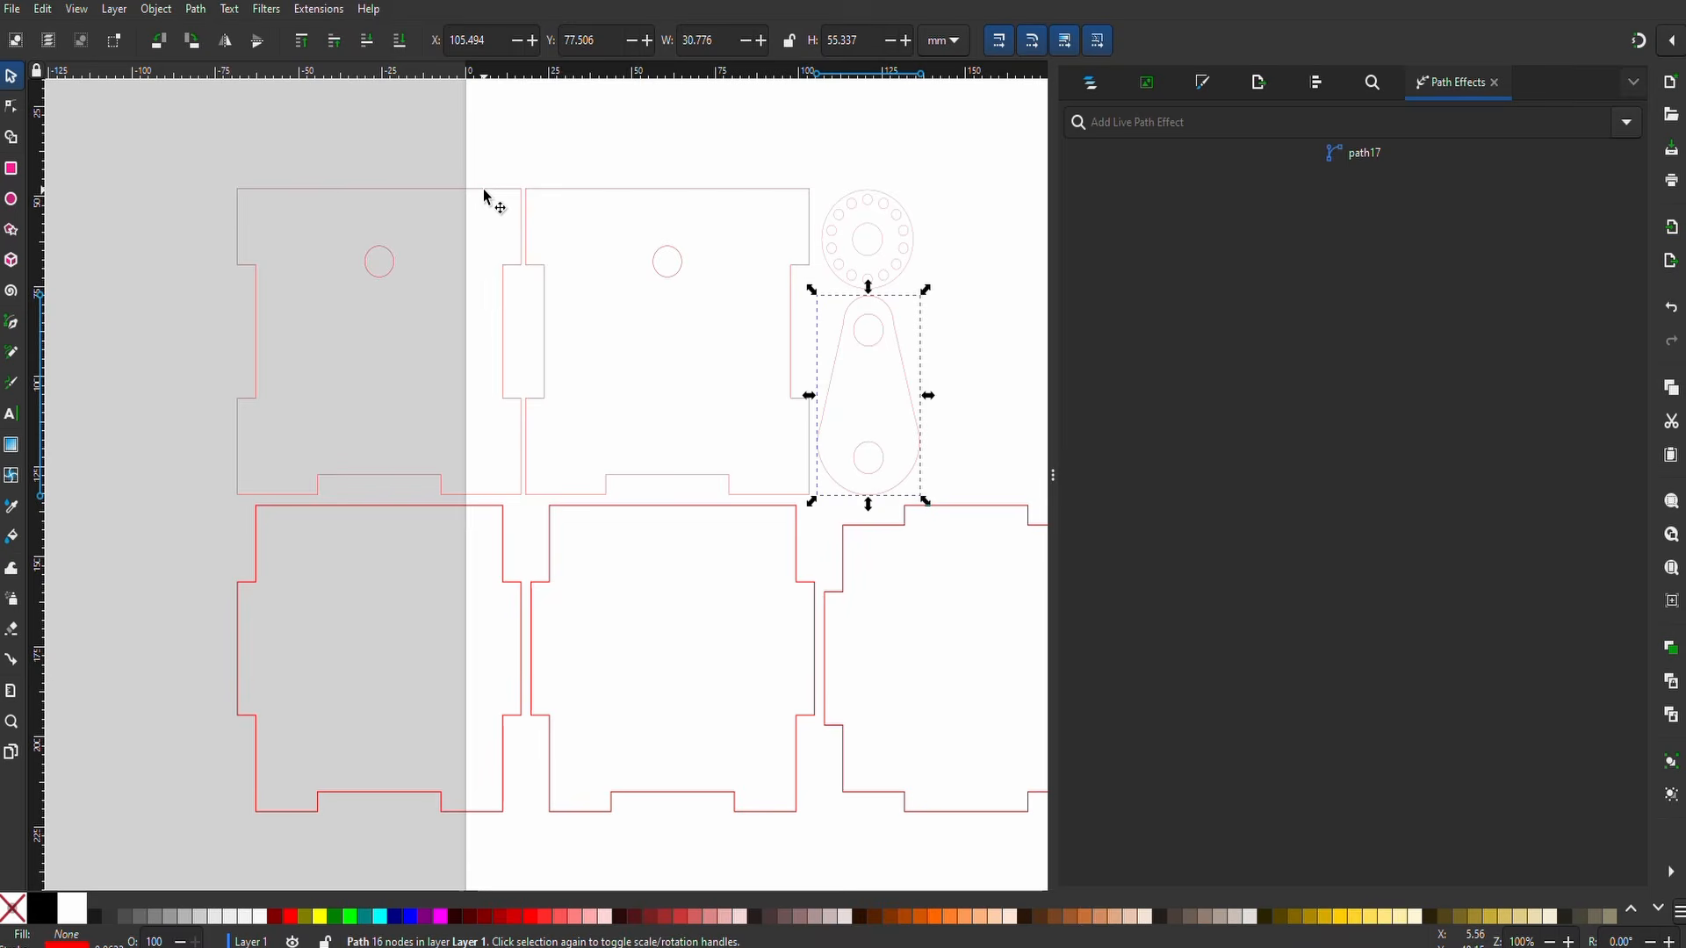
pyautogui.click(485, 316)
pyautogui.scroll(-2, 484, 316)
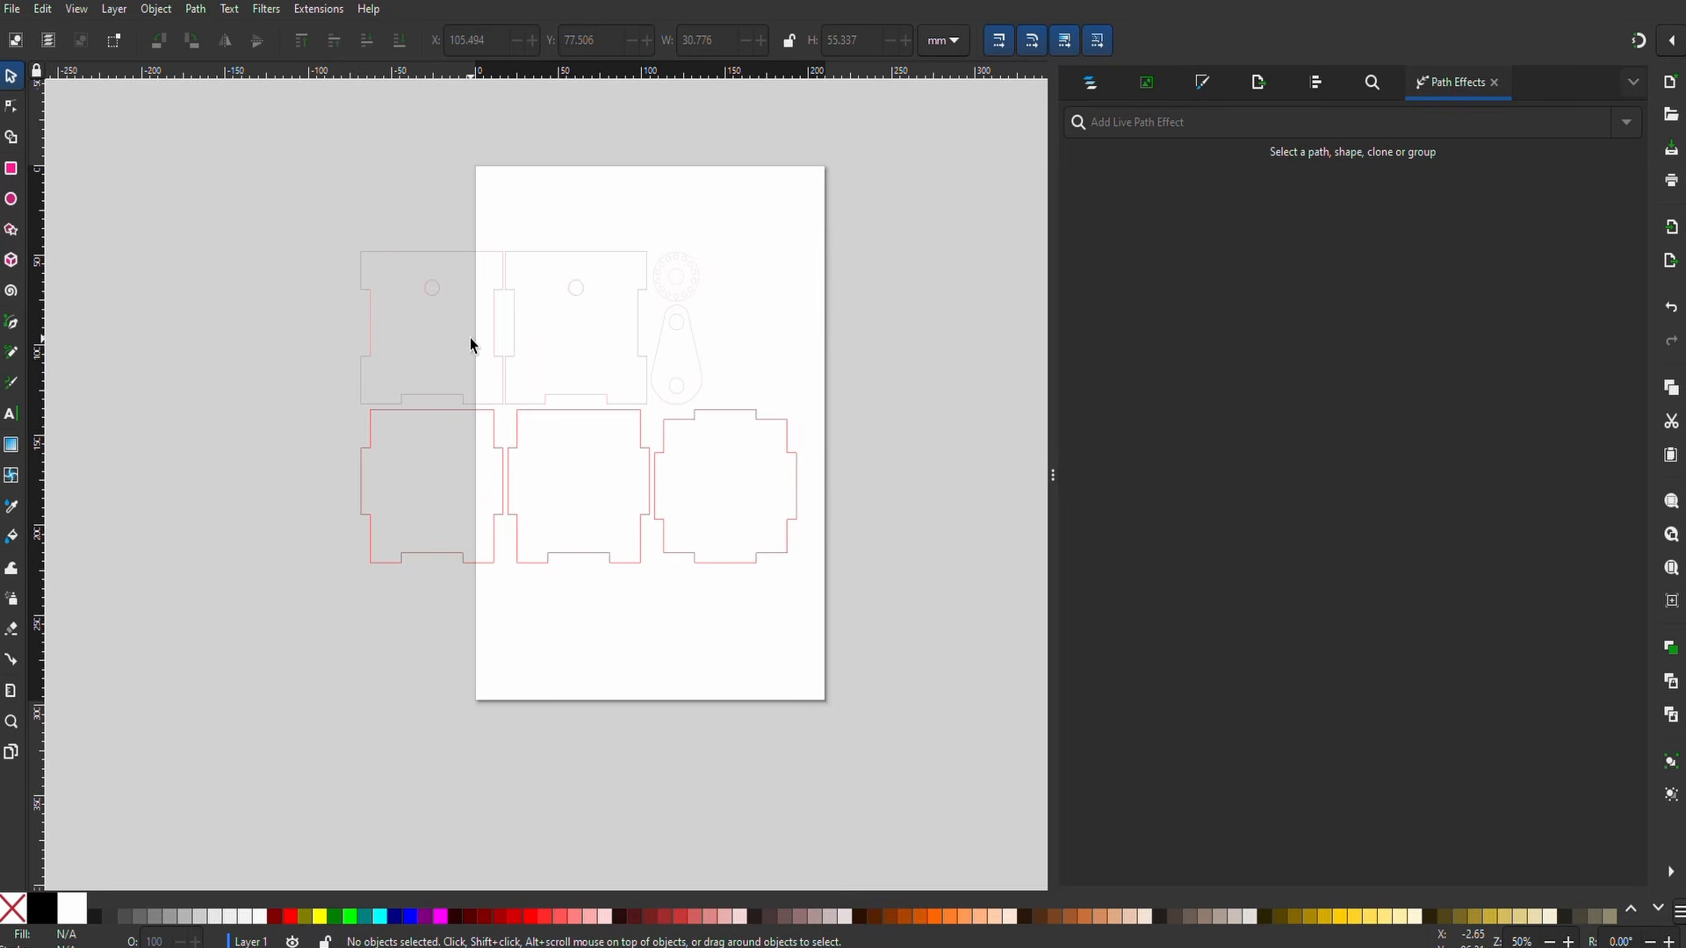